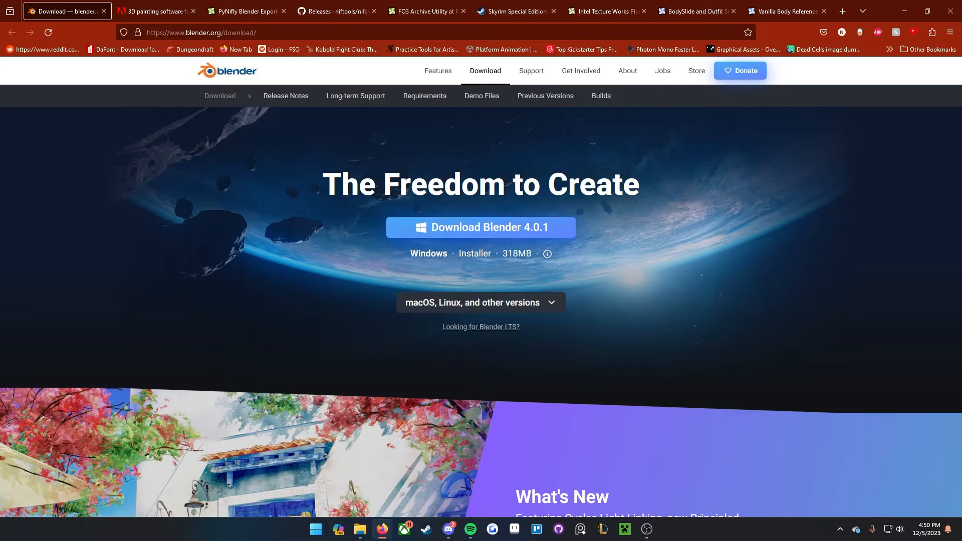
Step: Look over the Blender 4.0.1 download page and close it
scroll(562, 306, "down", 1)
scroll(562, 307, "up", 1)
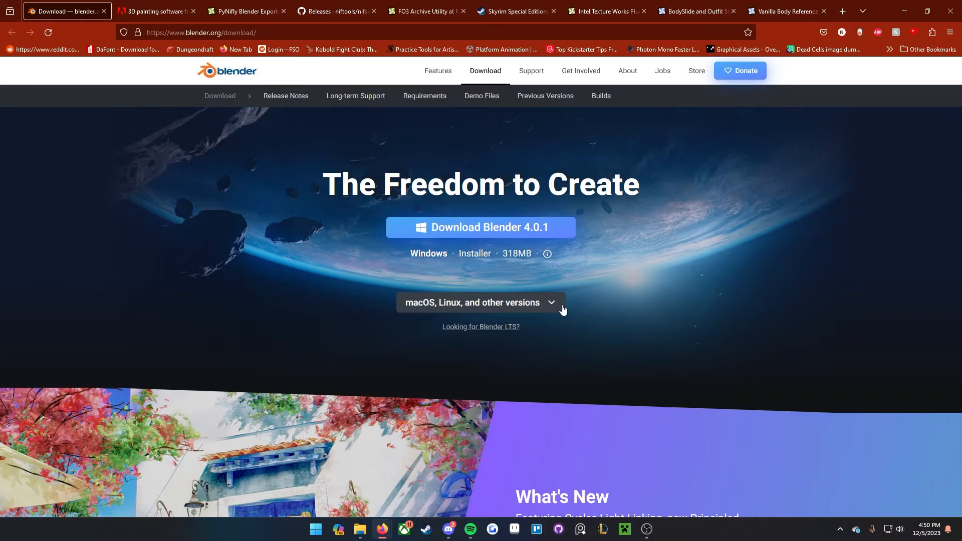
left_click(103, 11)
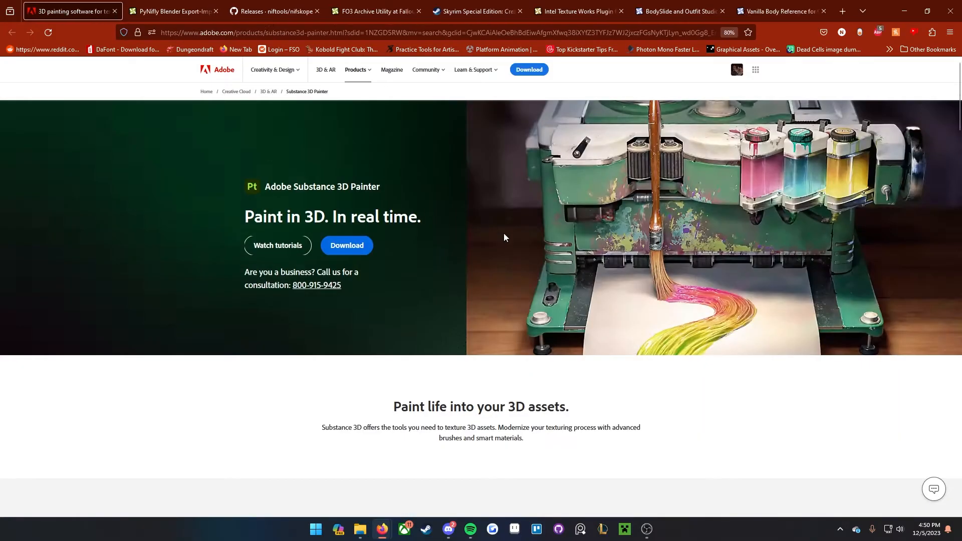
Step: Review the feature overview on the Adobe Substance 3D Painter product page and close the page
scroll(504, 234, "down", 15)
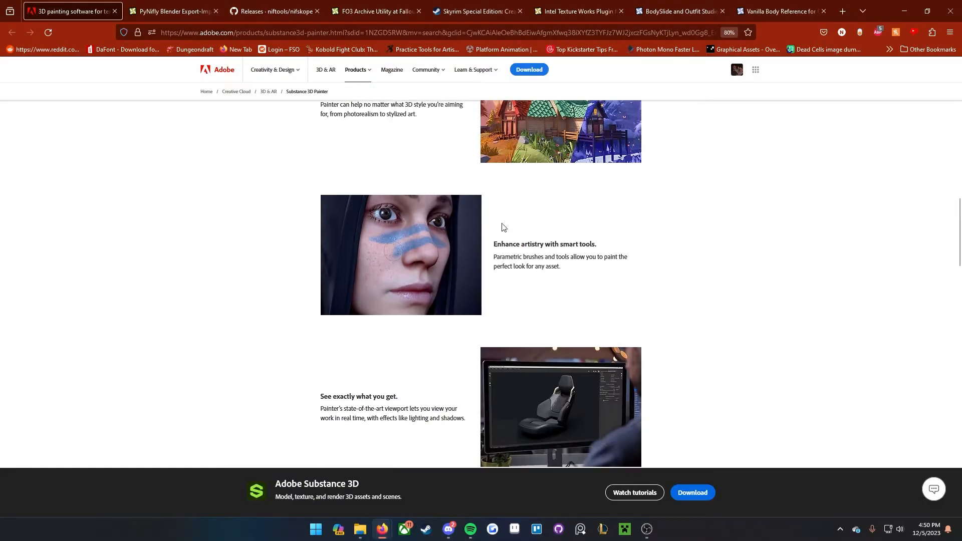
scroll(654, 266, "down", 4)
scroll(654, 266, "up", 1)
scroll(653, 266, "down", 10)
scroll(653, 267, "up", 5)
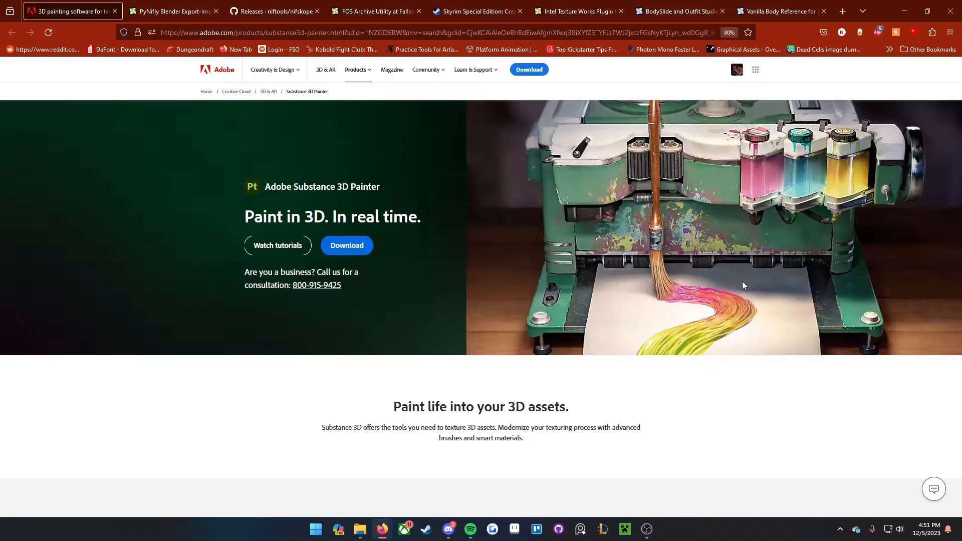
left_click(116, 10)
Step: Review the title and description of the PyNifly Blender Export-Import Add-On on Nexus Mods, and close the page
left_click_drag(173, 228, 421, 233)
left_click(430, 241)
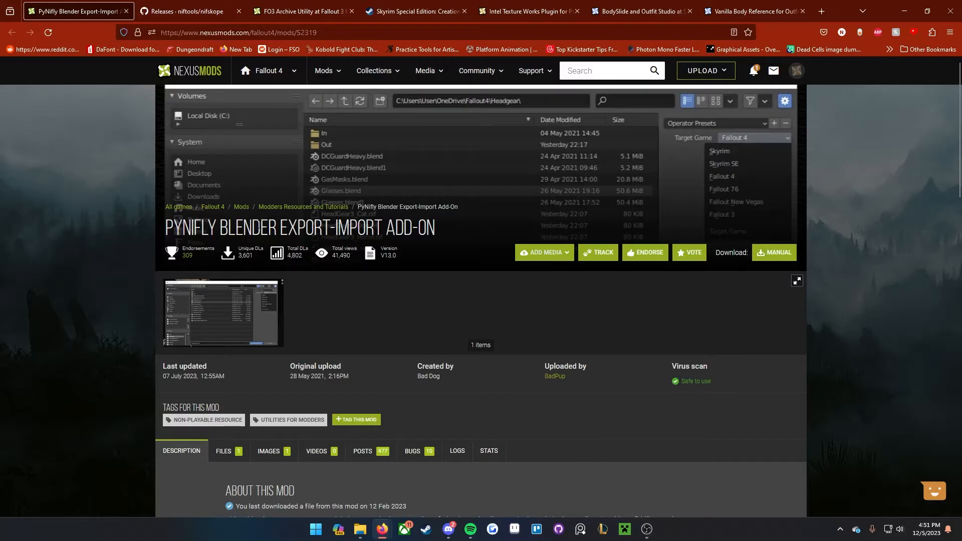
scroll(284, 261, "down", 5)
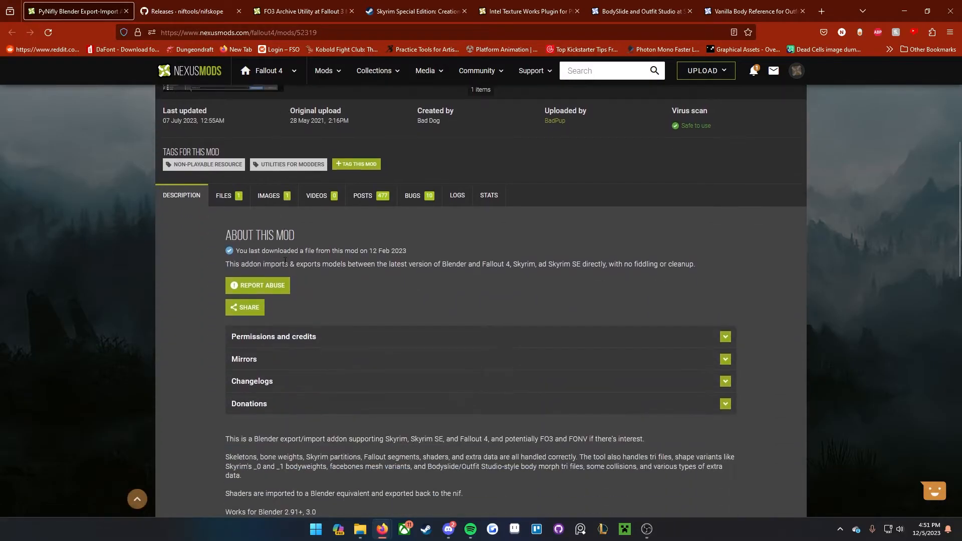
scroll(284, 261, "down", 7)
scroll(285, 266, "up", 10)
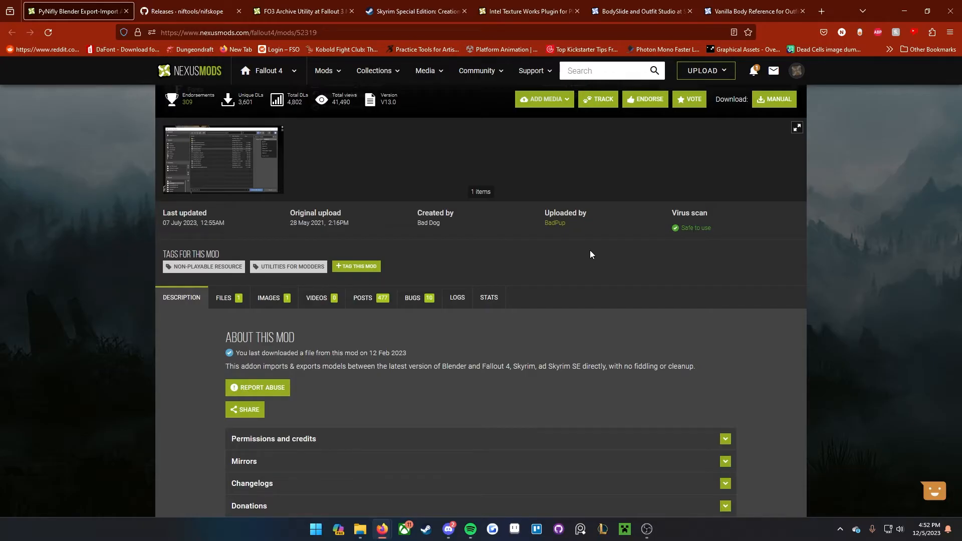
key("ctrl+w")
Step: Read through the NifSkope 2.0 Dev 7 release changelog, and close it along with the FO3 Archive Utility page
scroll(428, 202, "down", 3)
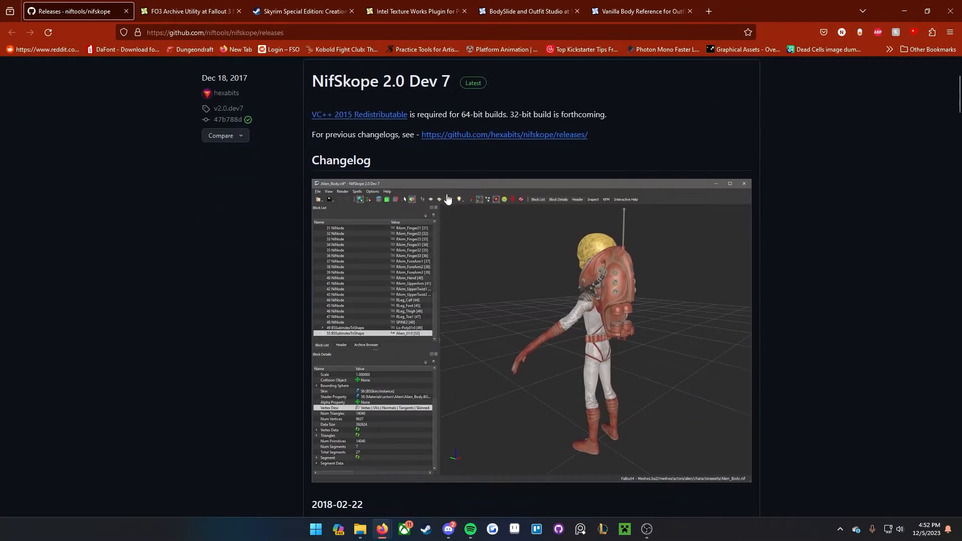
scroll(429, 202, "down", 10)
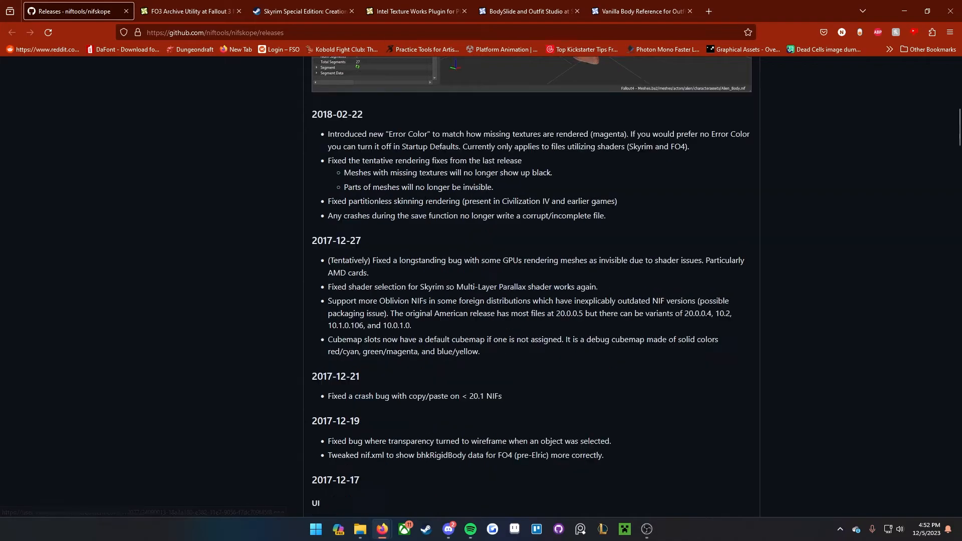
scroll(424, 200, "up", 14)
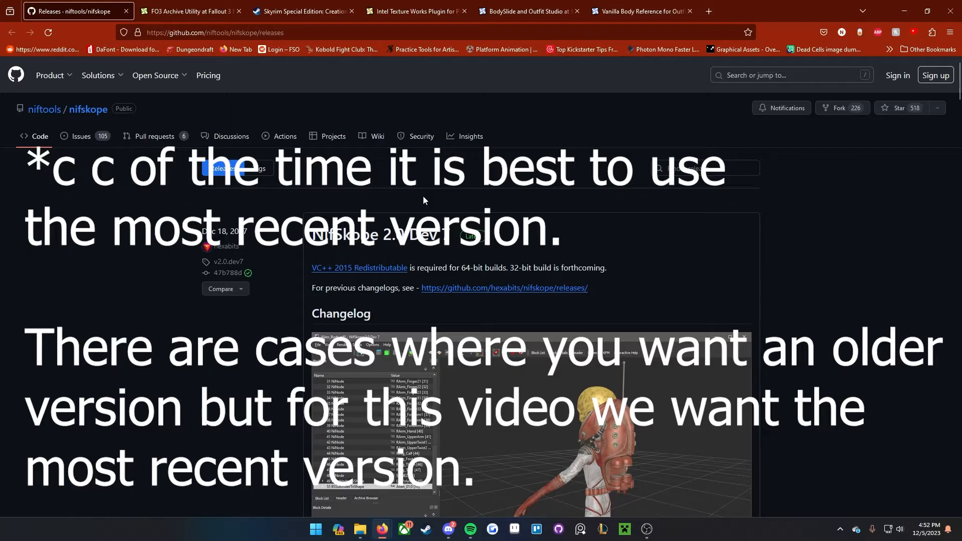
key("ctrl+w")
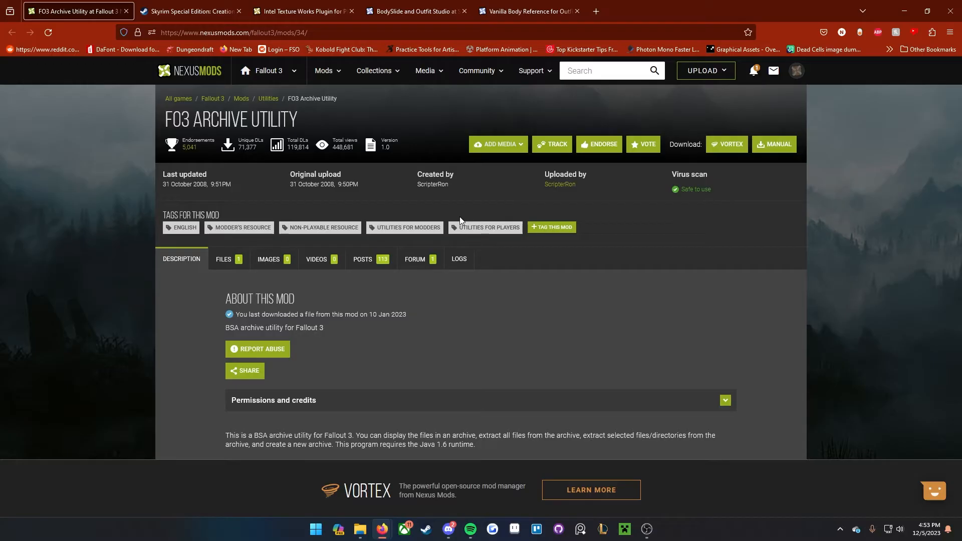
left_click_drag(720, 11, 694, 1)
left_click(126, 11)
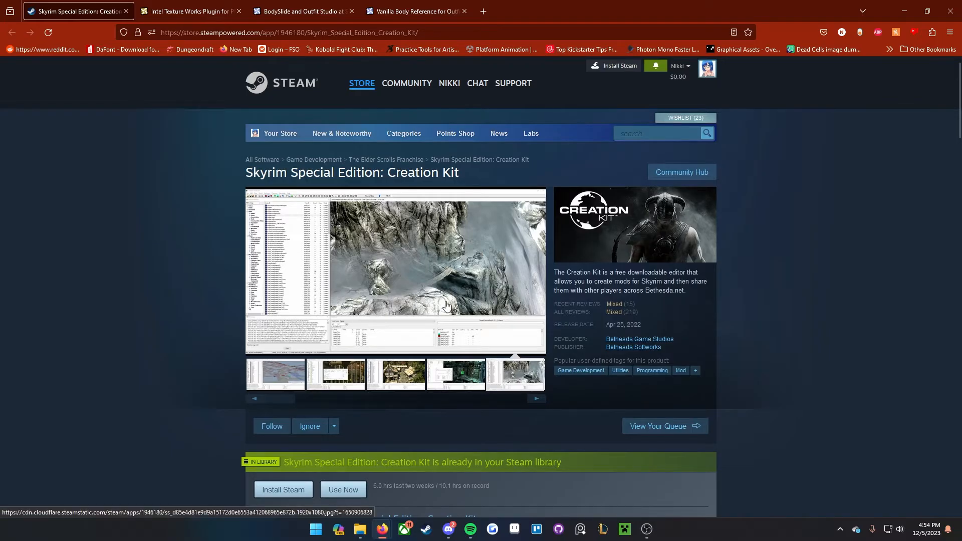
Step: Look through the Steam store page for Skyrim Special Edition: Creation Kit and close it
scroll(526, 286, "down", 2)
scroll(485, 215, "up", 2)
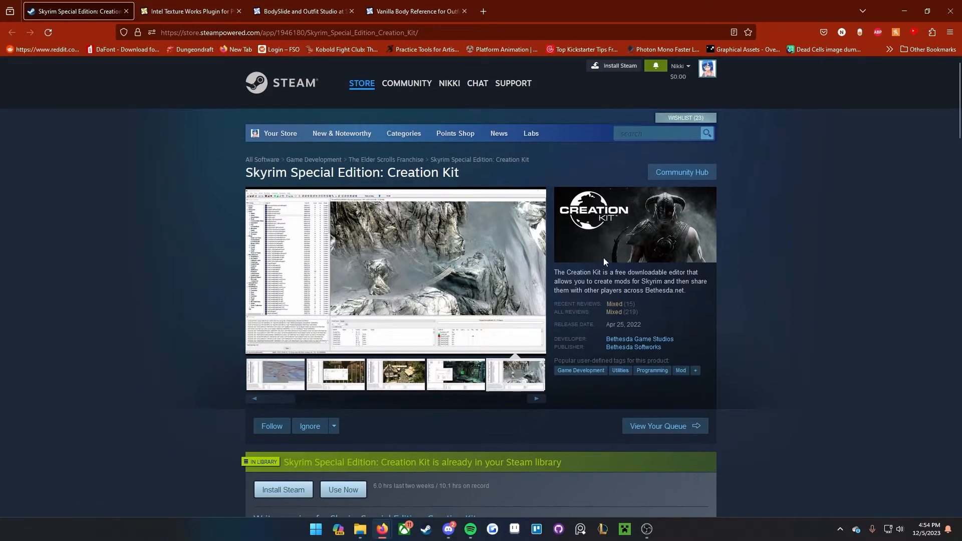
scroll(585, 254, "down", 1)
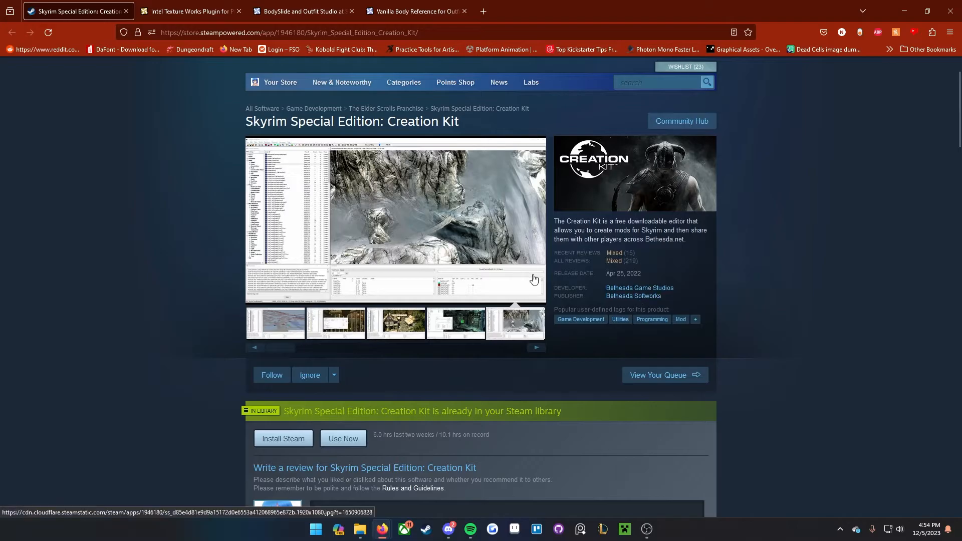
scroll(534, 276, "down", 8)
scroll(535, 284, "down", 4)
scroll(494, 277, "up", 14)
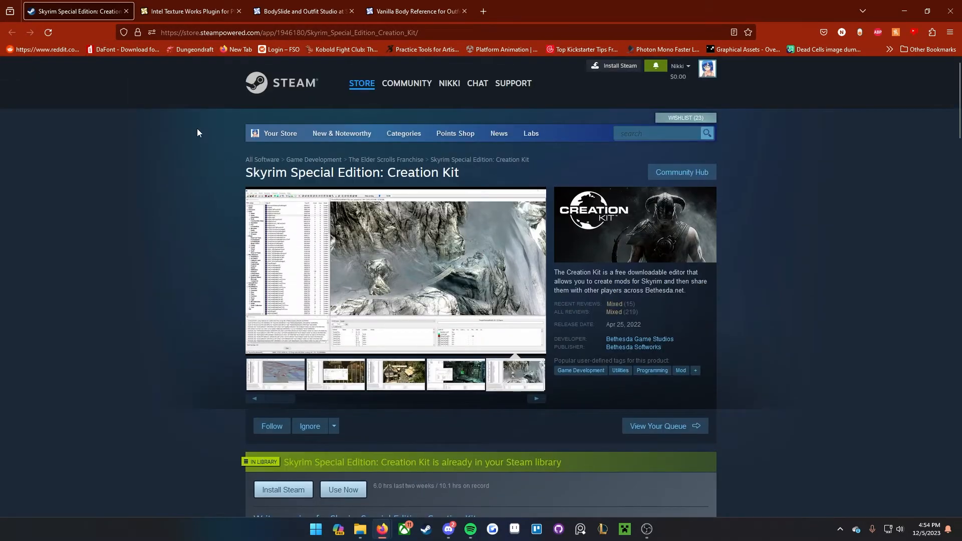
left_click(126, 11)
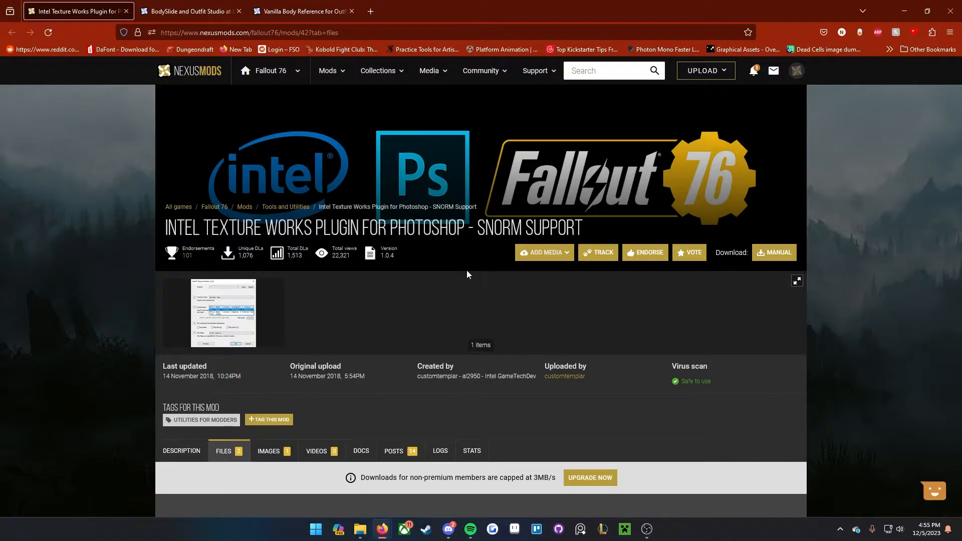
Step: Check the main files offered for the Intel Texture Works Plugin for Photoshop - SNORM Support, and close the page
scroll(467, 274, "down", 1)
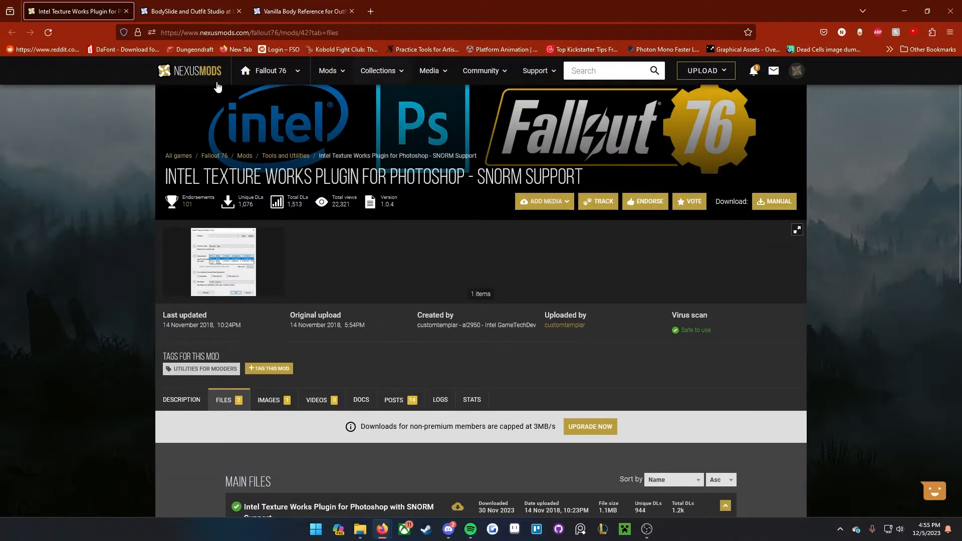
scroll(236, 375, "up", 1)
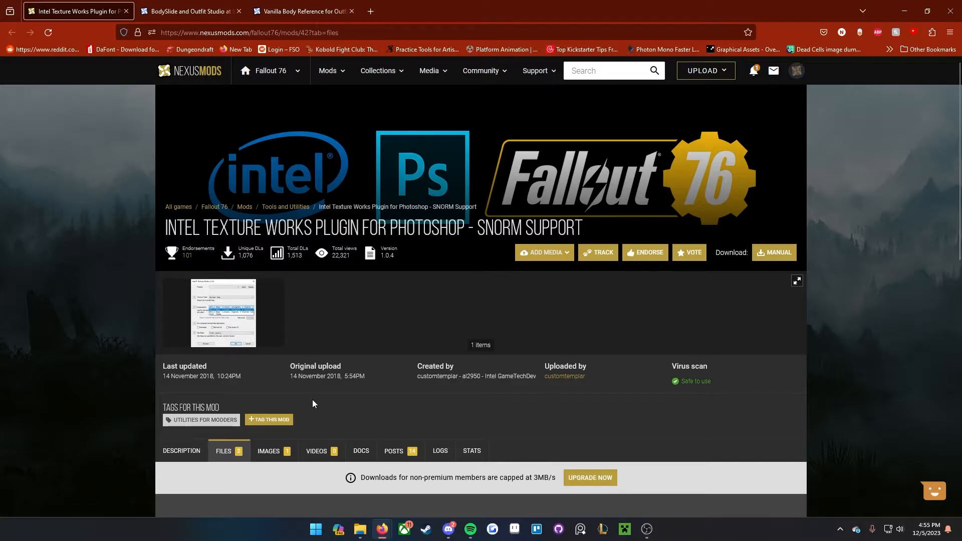
scroll(312, 399, "down", 5)
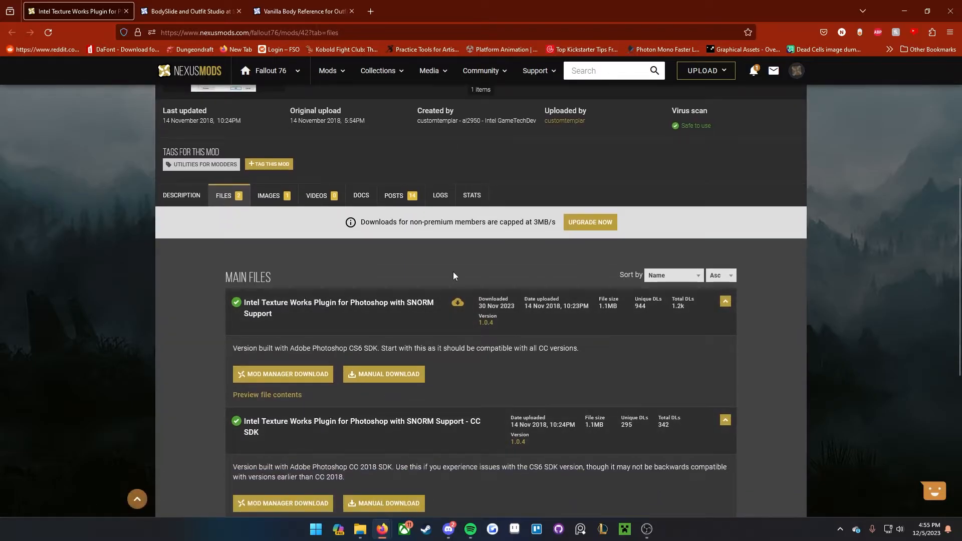
scroll(454, 275, "up", 4)
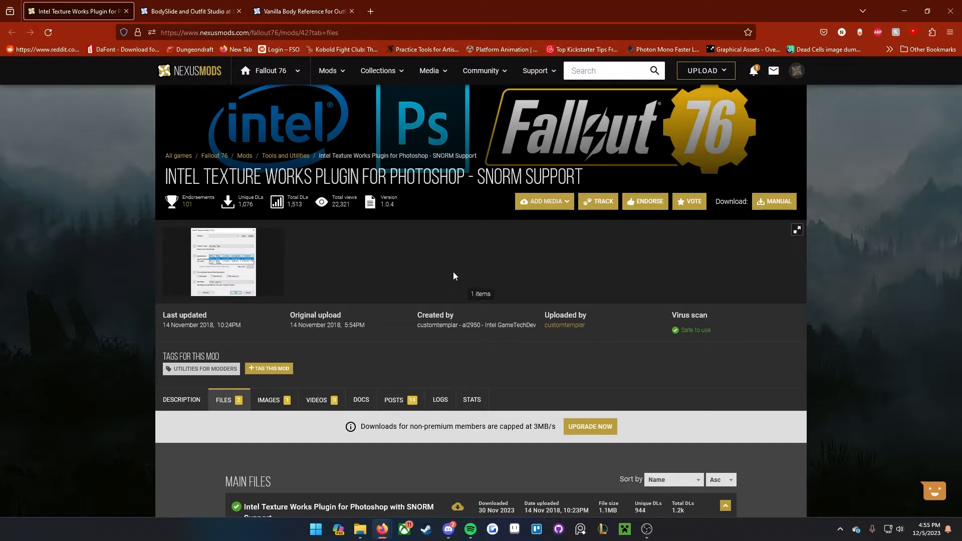
key("ctrl+w")
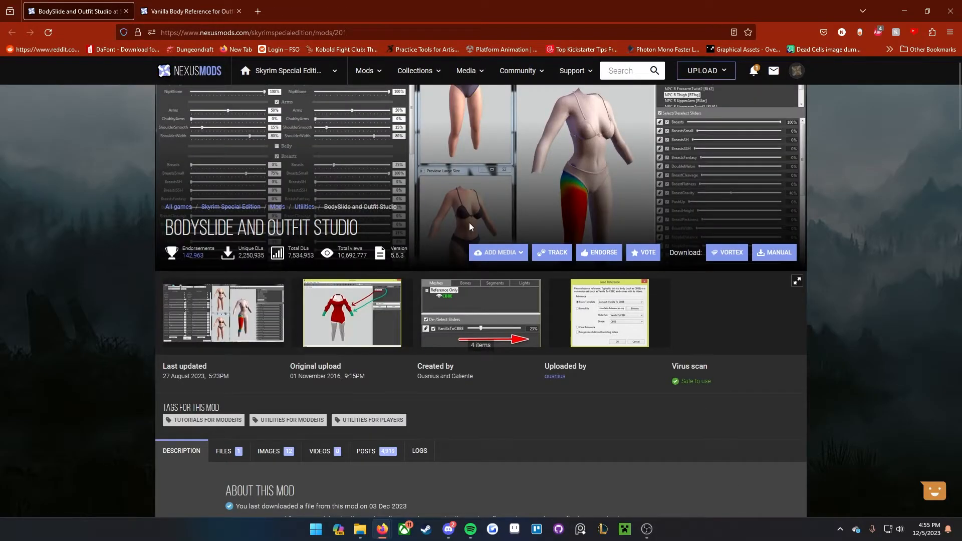
Step: Review the BodySlide and Outfit Studio description and its downloadable files, and close the page
scroll(446, 226, "down", 1)
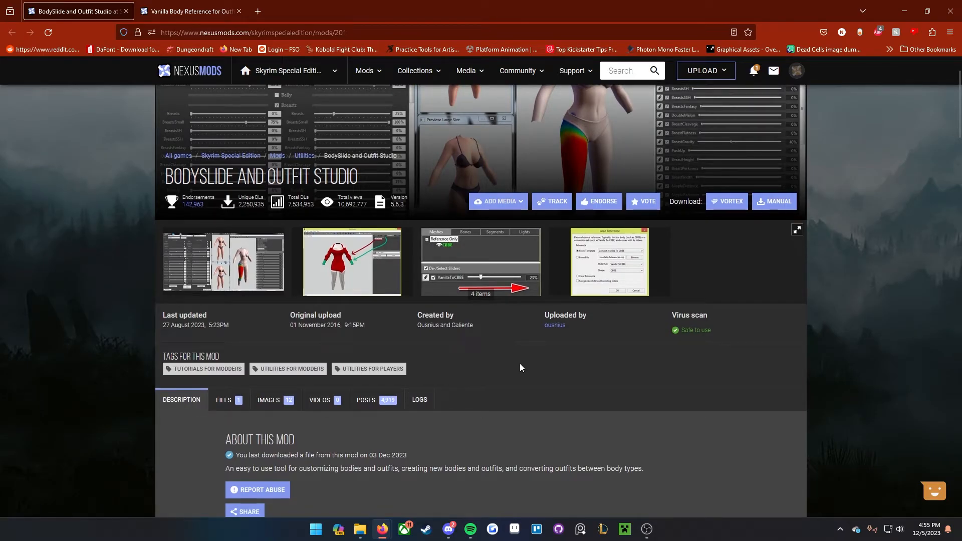
scroll(511, 365, "down", 1)
scroll(512, 366, "up", 2)
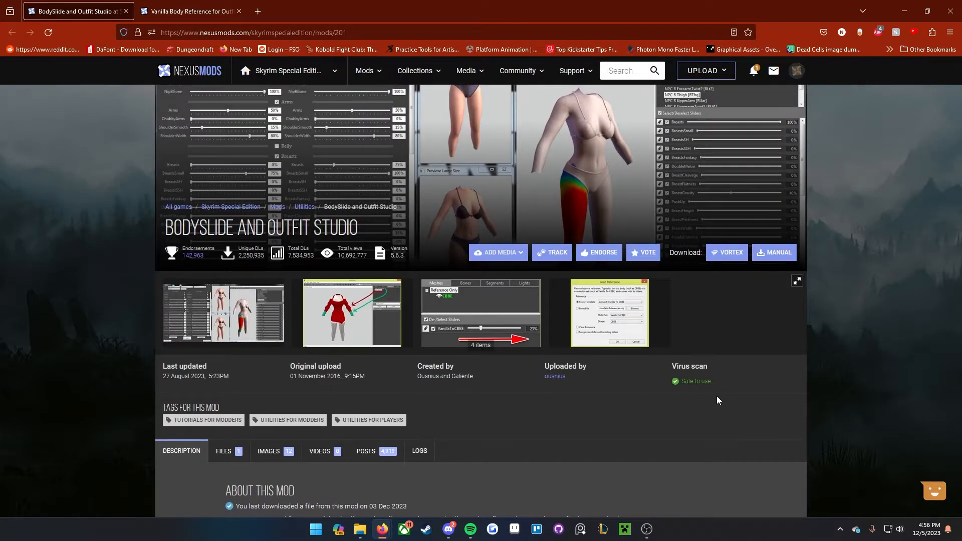
scroll(589, 386, "down", 3)
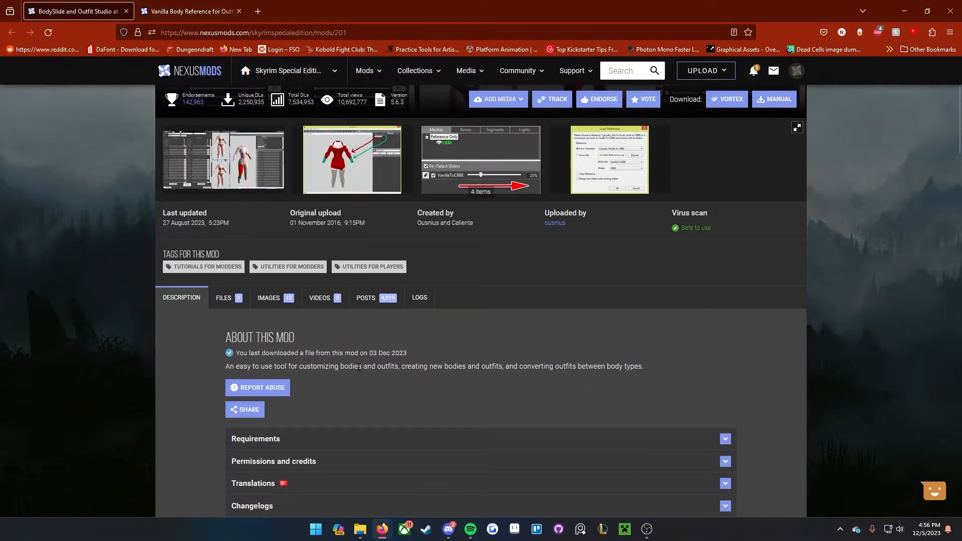
scroll(351, 307, "down", 3)
left_click(226, 144)
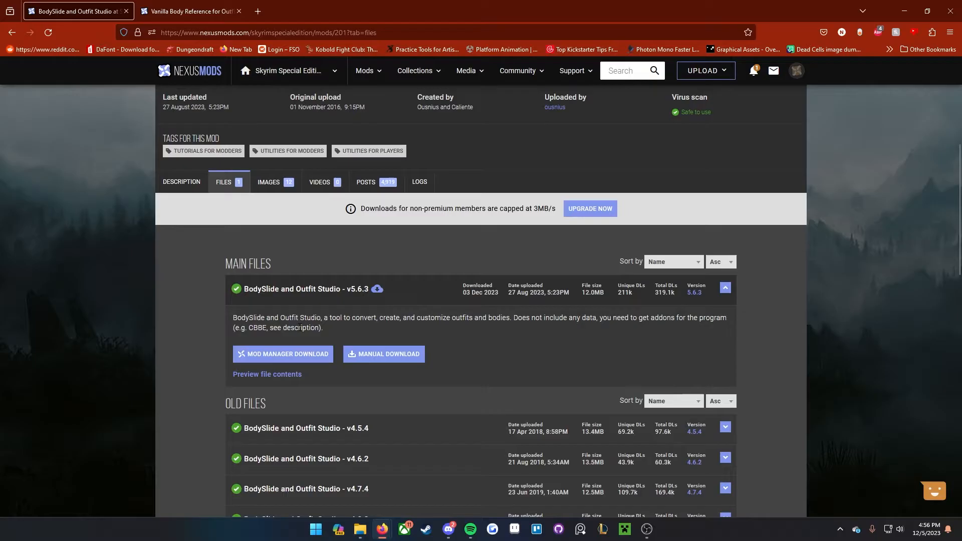
key("ctrl+w")
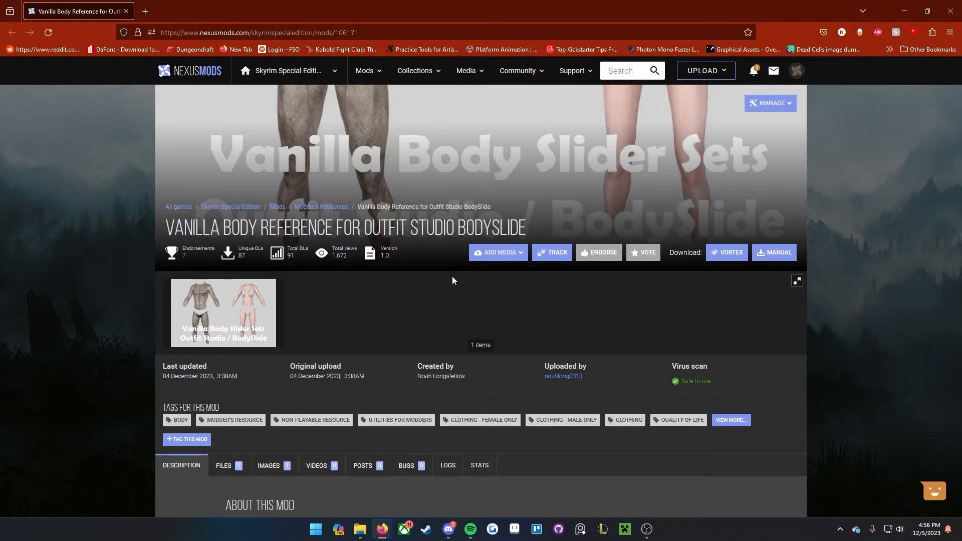
Step: View the Vanilla Body Reference for Outfit Studio BodySlide preview image at full size, and close it
scroll(461, 315, "down", 1)
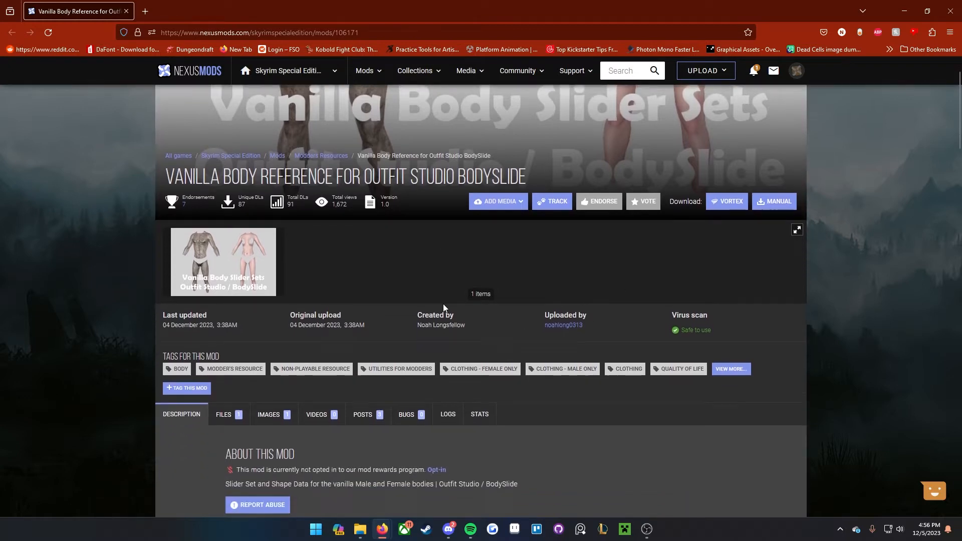
left_click(270, 271)
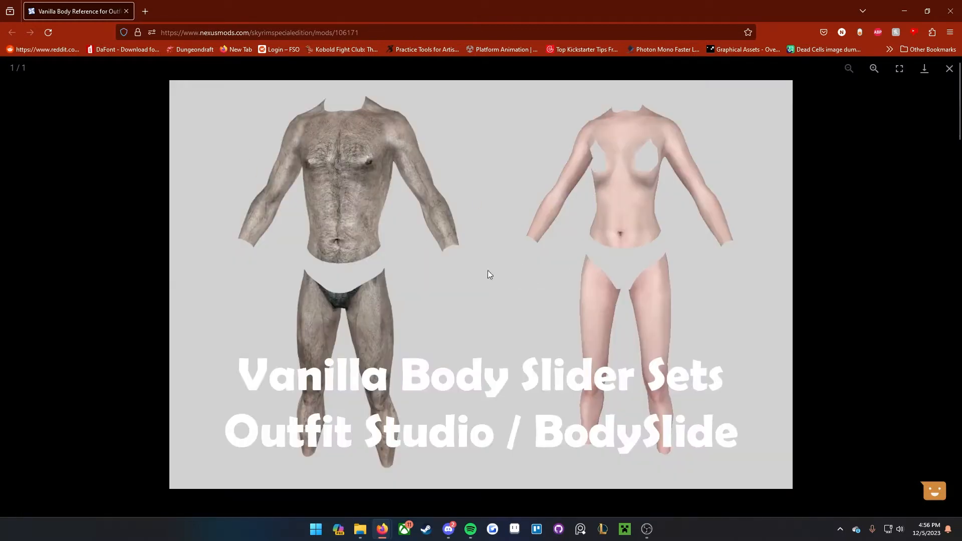
left_click(949, 69)
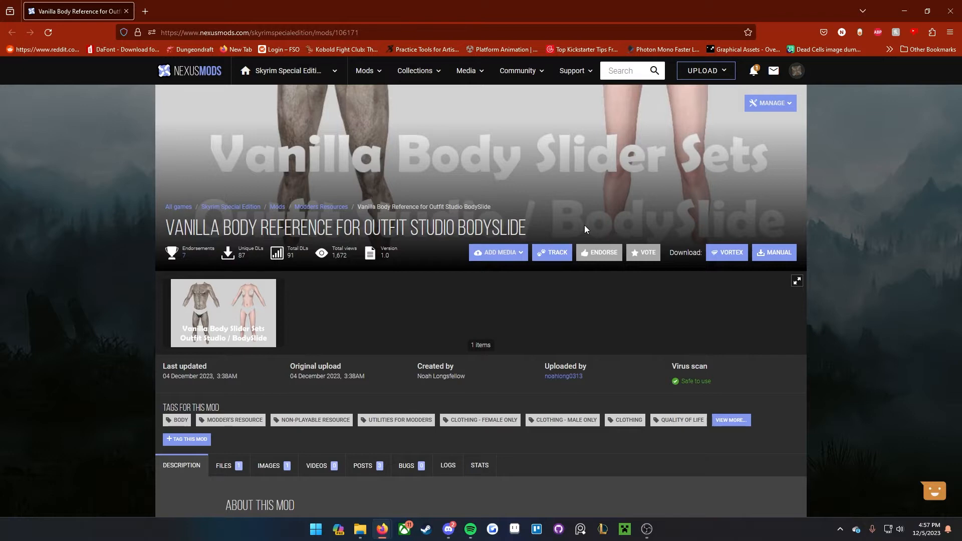
Step: Examine the images and downloadable files of the Vanilla Body Reference for Outfit Studio BodySlide mod
scroll(352, 401, "down", 4)
scroll(273, 237, "up", 3)
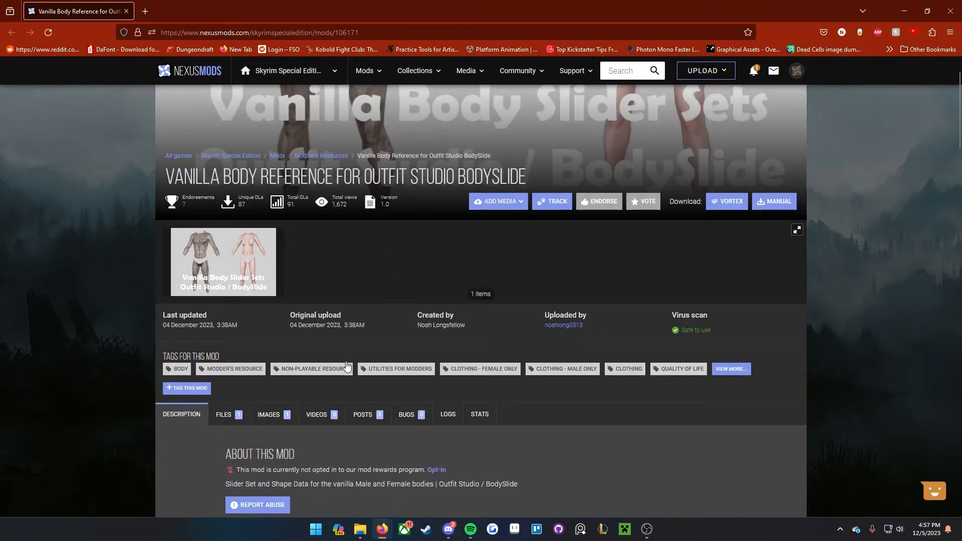
scroll(359, 357, "down", 1)
left_click(273, 358)
scroll(336, 403, "down", 3)
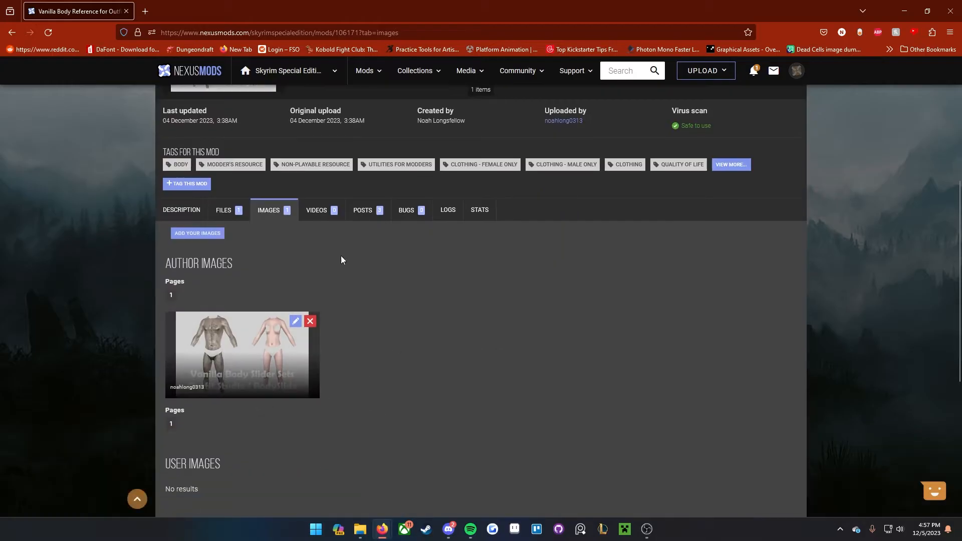
left_click(224, 211)
scroll(398, 287, "up", 1)
scroll(307, 275, "up", 5)
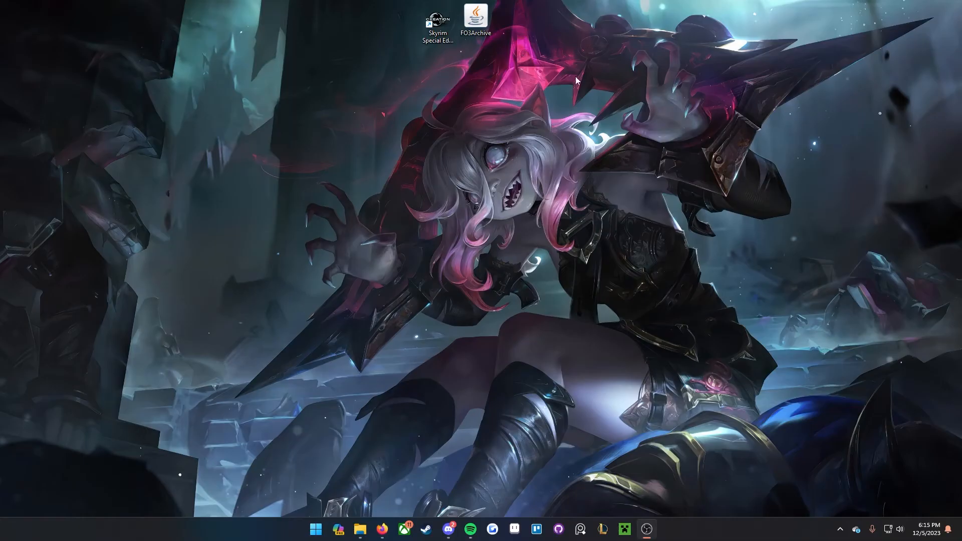
Step: Launch the Fallout 3 Archive Utility and open Skyrim - Meshes.bsa from the Data folder
double_click(480, 16)
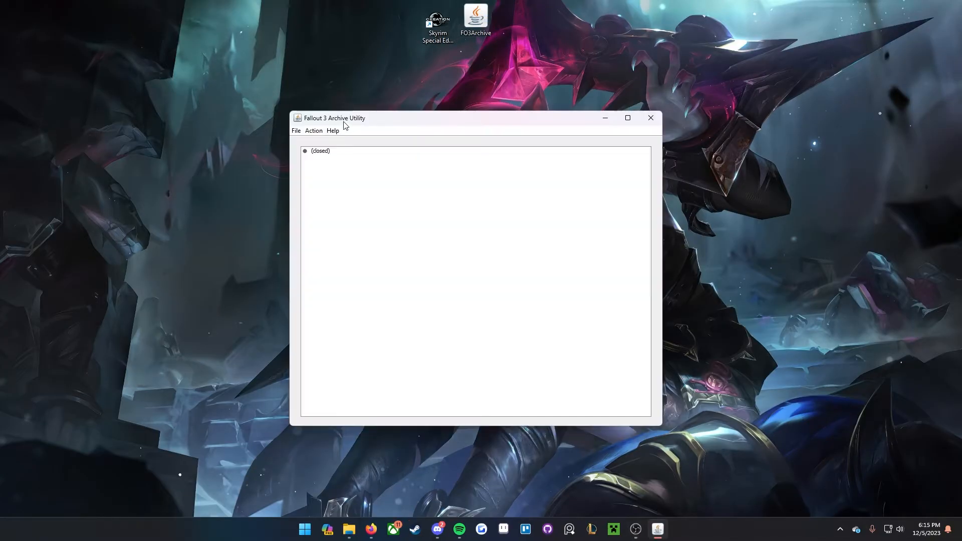
left_click(305, 131)
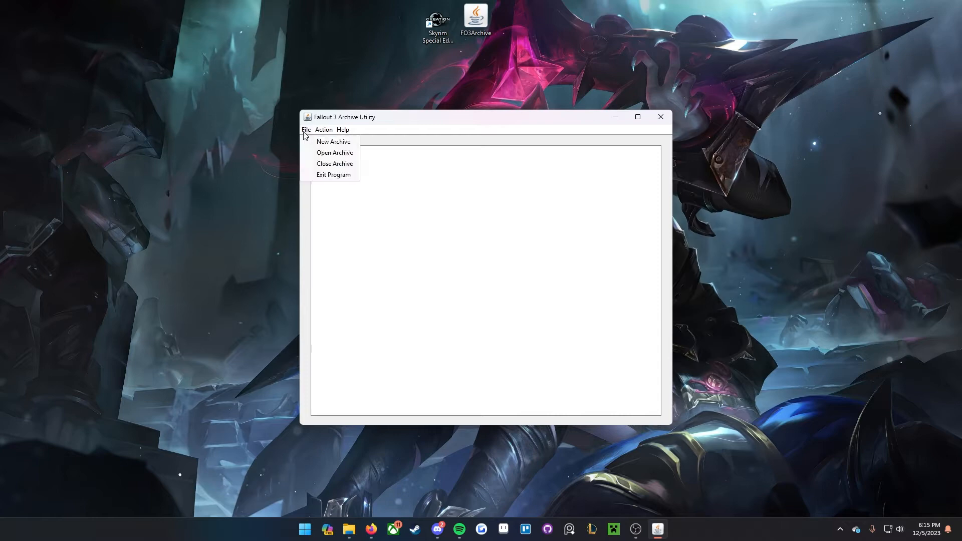
left_click(320, 158)
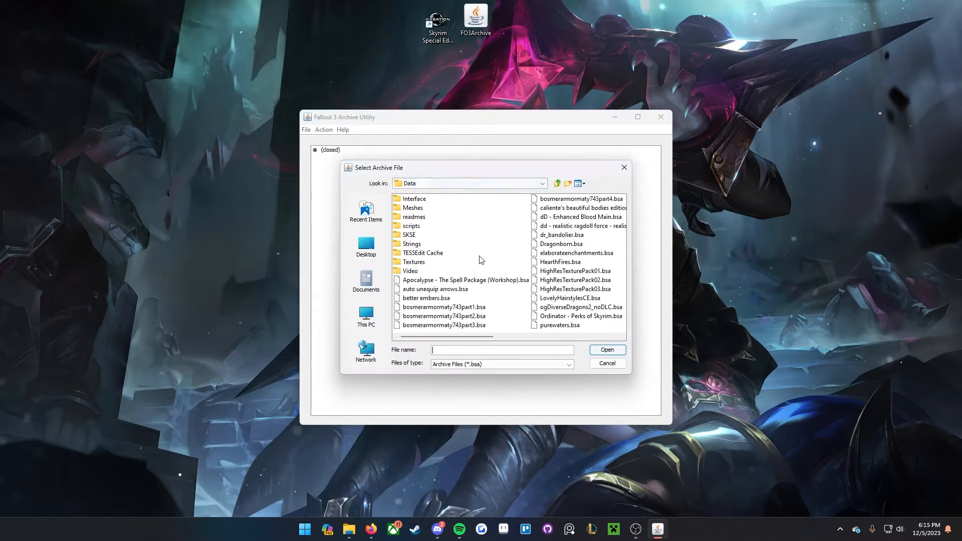
scroll(457, 250, "down", 1)
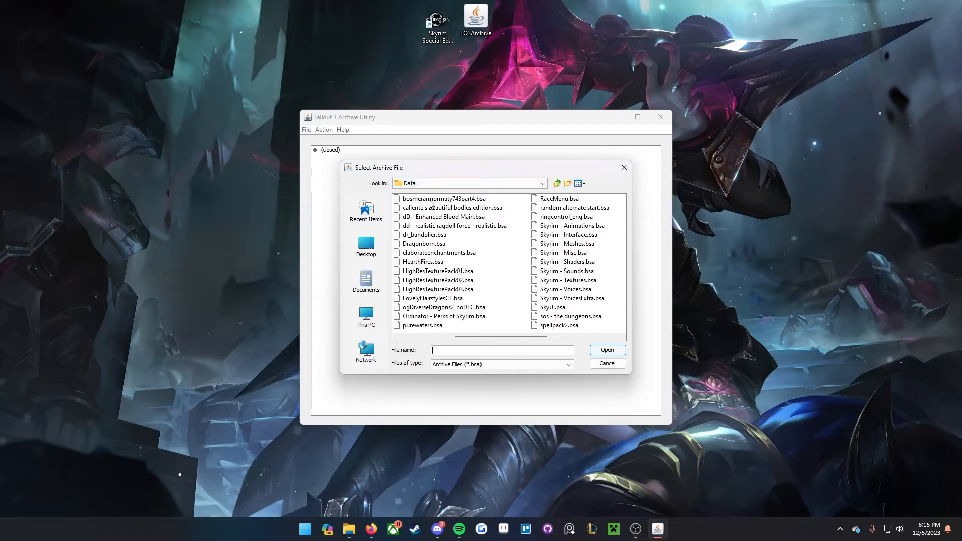
scroll(426, 259, "down", 1)
scroll(441, 259, "up", 1)
left_click(581, 246)
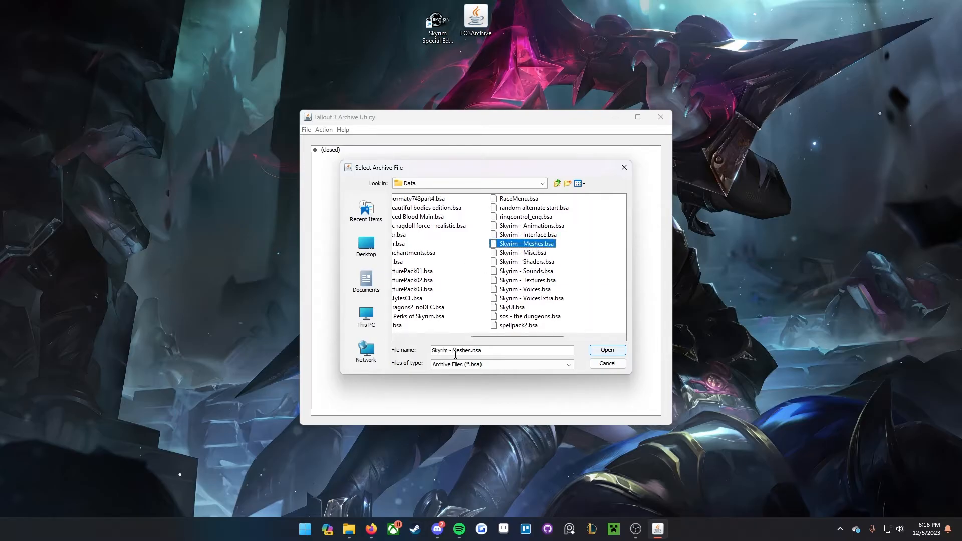
left_click(605, 351)
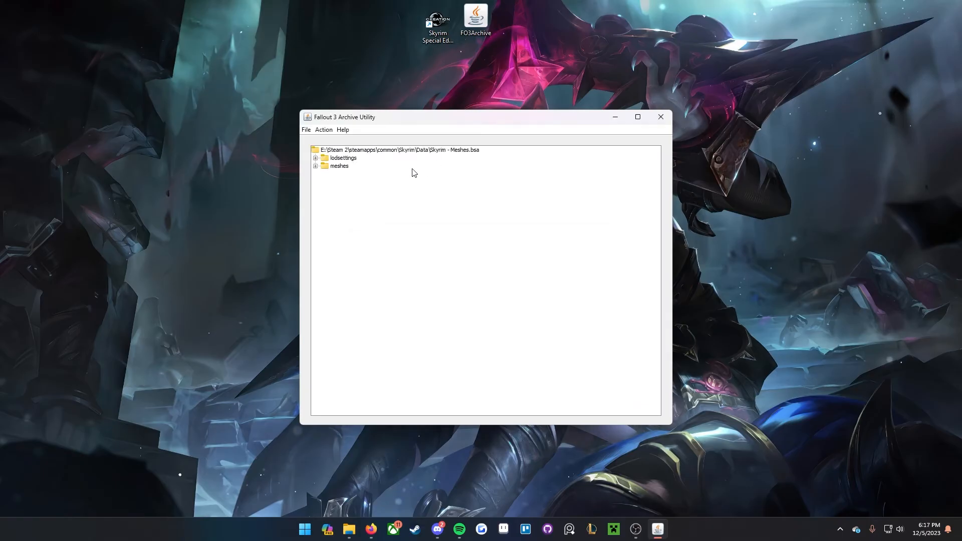
Step: Expand the archive tree through meshes, actors and character to the contents of the character assets folder
left_click(320, 167)
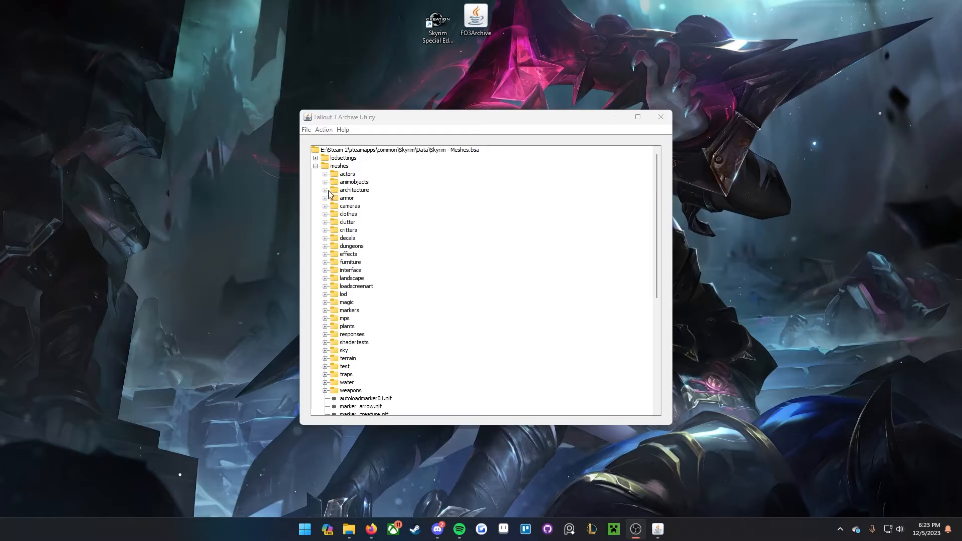
left_click(325, 174)
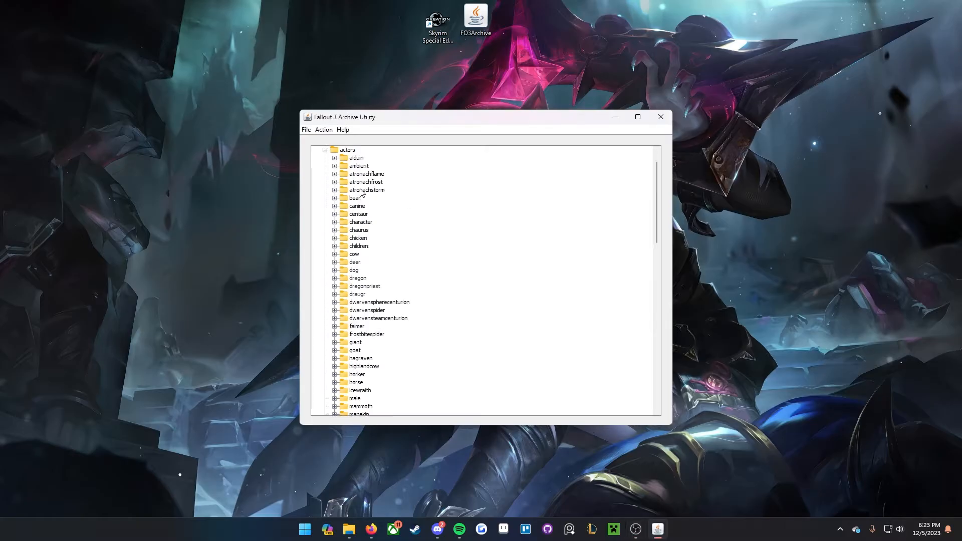
left_click(335, 222)
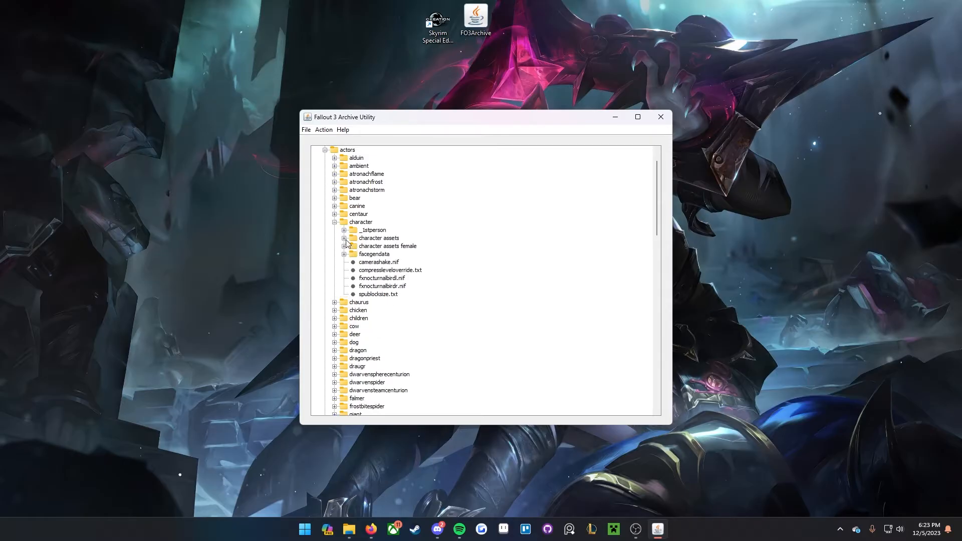
left_click(344, 239)
scroll(375, 245, "down", 3)
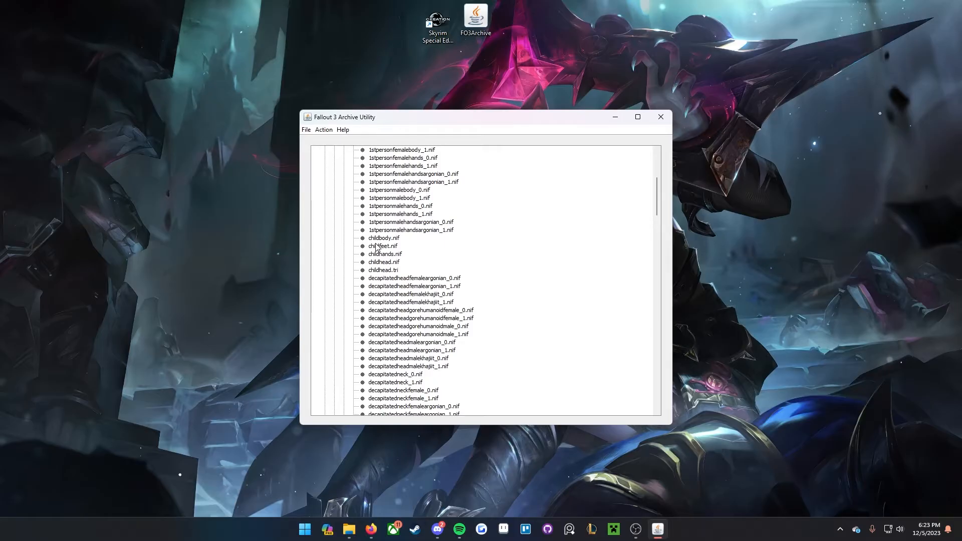
Step: Select the male body, feet and hands meshes (_0 and _1 versions) plus malehead.nif in character assets
scroll(384, 261, "down", 20)
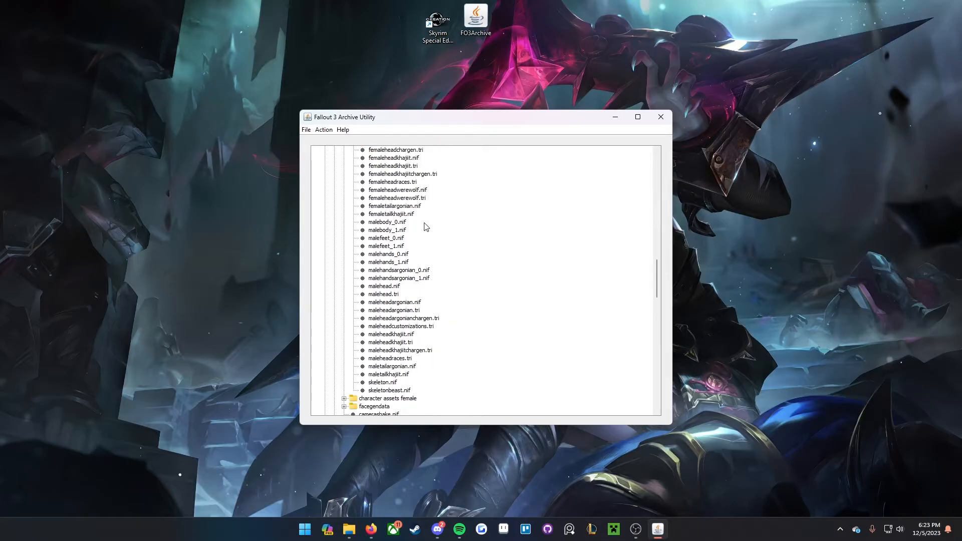
left_click(389, 223)
left_click(390, 231, "ctrl")
left_click(390, 239, "ctrl")
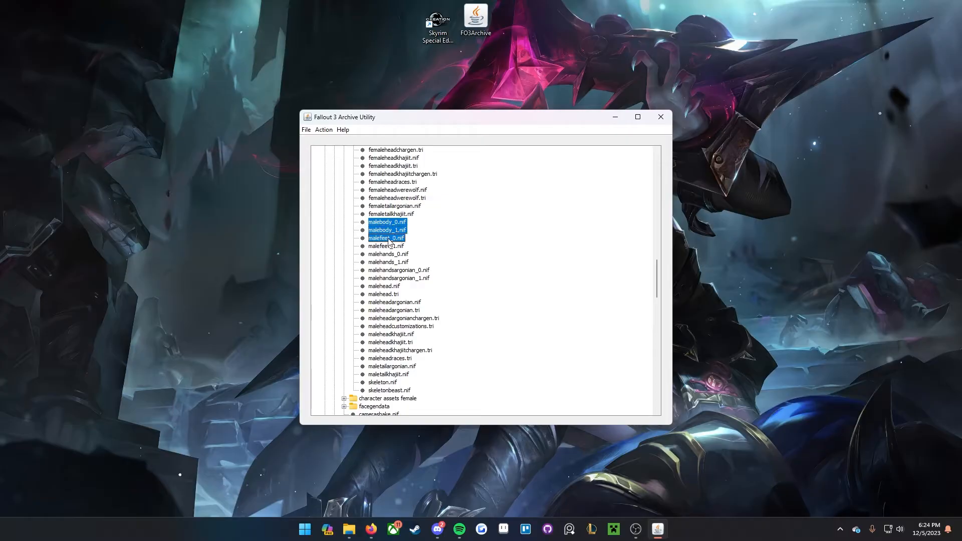
left_click(394, 247, "ctrl")
left_click(401, 256, "ctrl")
left_click(401, 264, "ctrl")
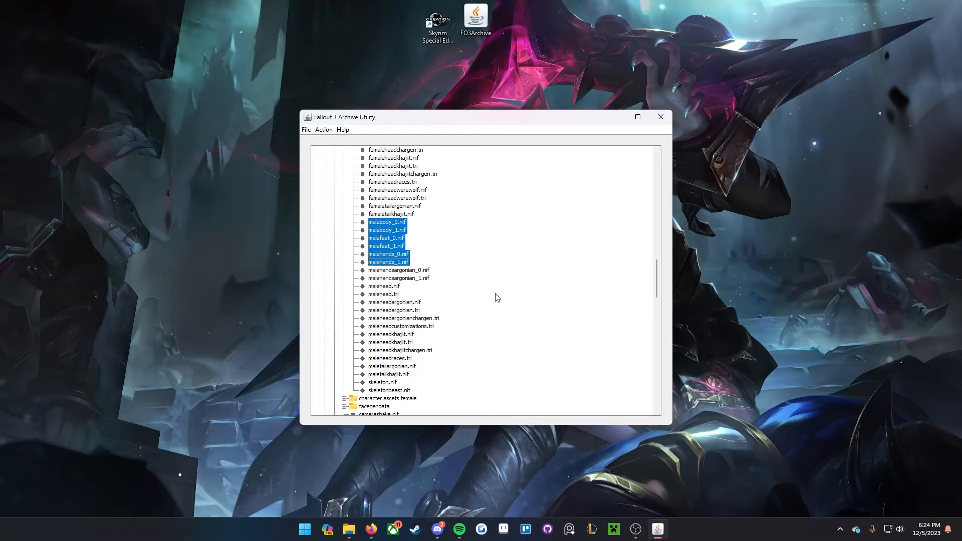
left_click(388, 287, "ctrl")
Step: Add the female feet, hands and body meshes (_0 and _1 versions) plus femalehead.nif to the selection
scroll(426, 318, "up", 7)
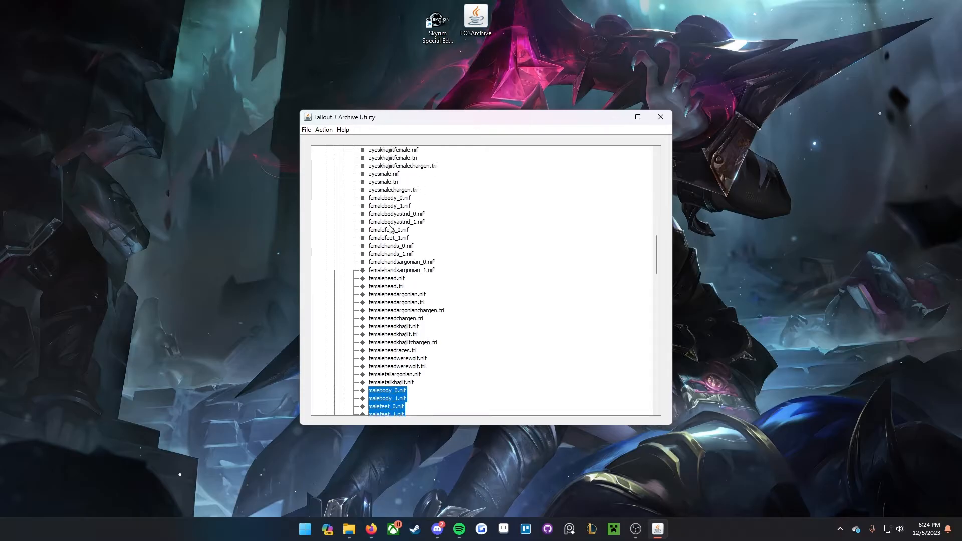
left_click(385, 230, "ctrl")
left_click(396, 239, "ctrl")
left_click(396, 246, "ctrl")
left_click(399, 254, "ctrl")
left_click(400, 278, "ctrl")
scroll(400, 302, "up", 4)
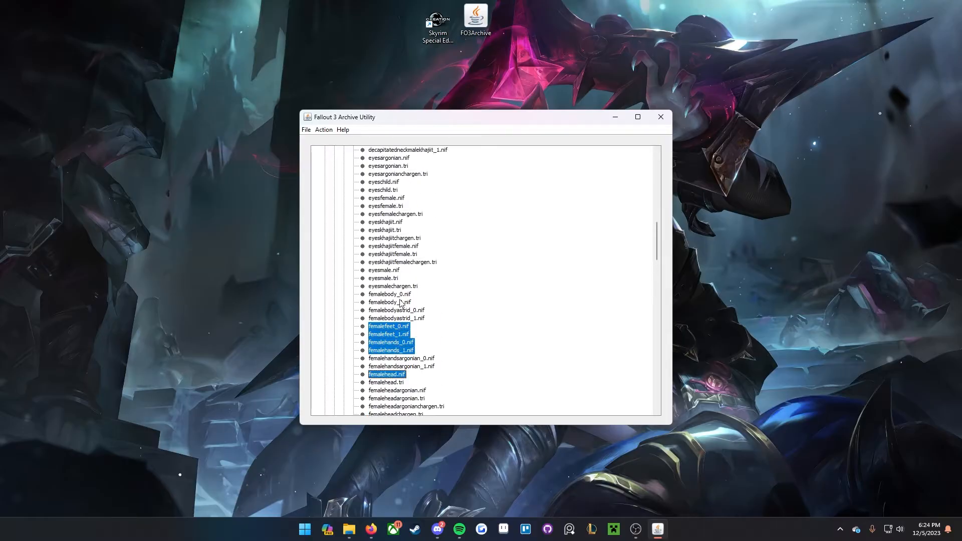
left_click(402, 294, "ctrl")
left_click(401, 302, "ctrl")
scroll(414, 253, "up", 1)
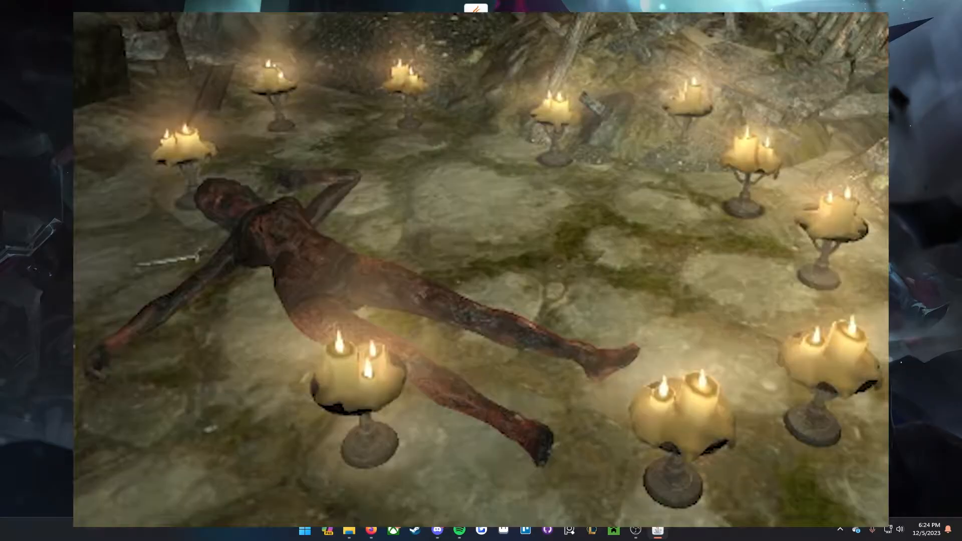
Step: Look through the remaining folders under meshes, including the subfolders of armor
scroll(376, 218, "down", 10)
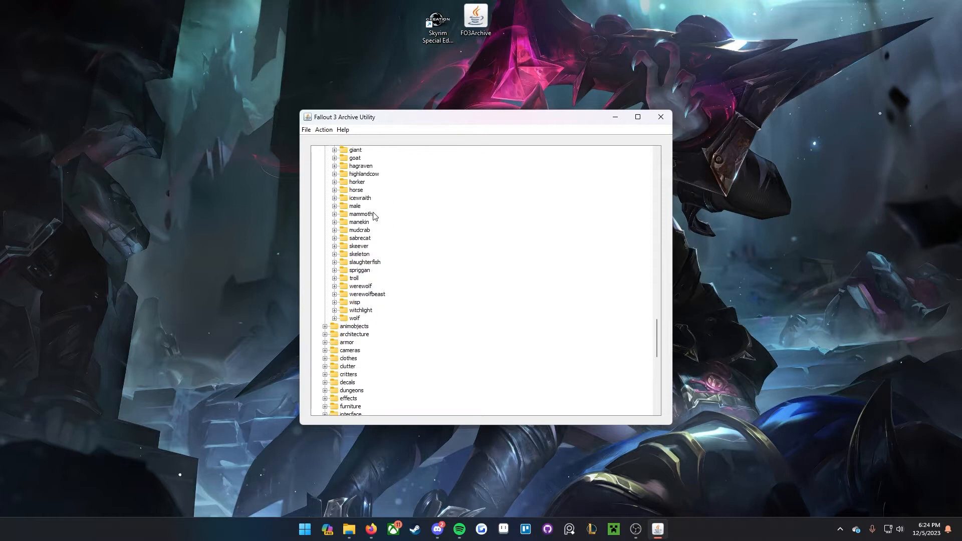
scroll(373, 215, "up", 1)
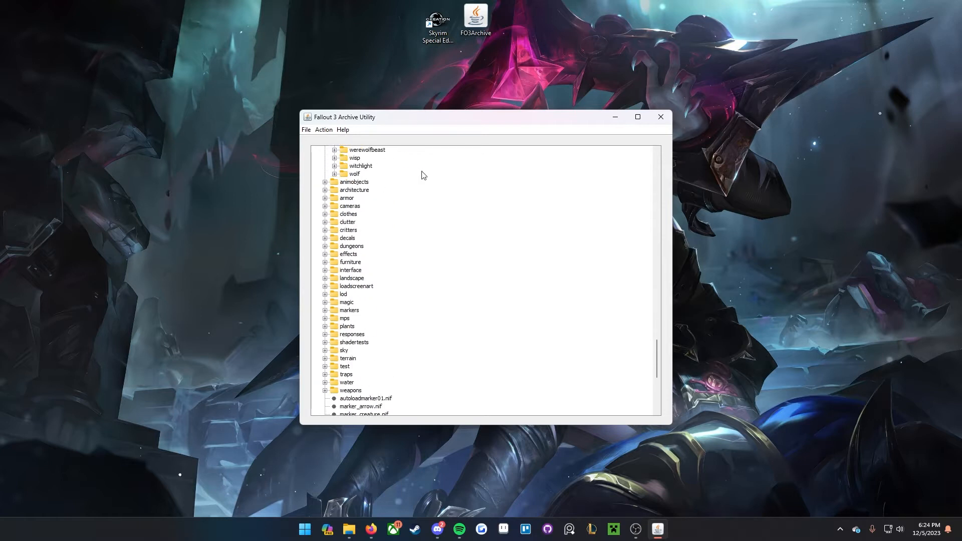
scroll(326, 200, "down", 1)
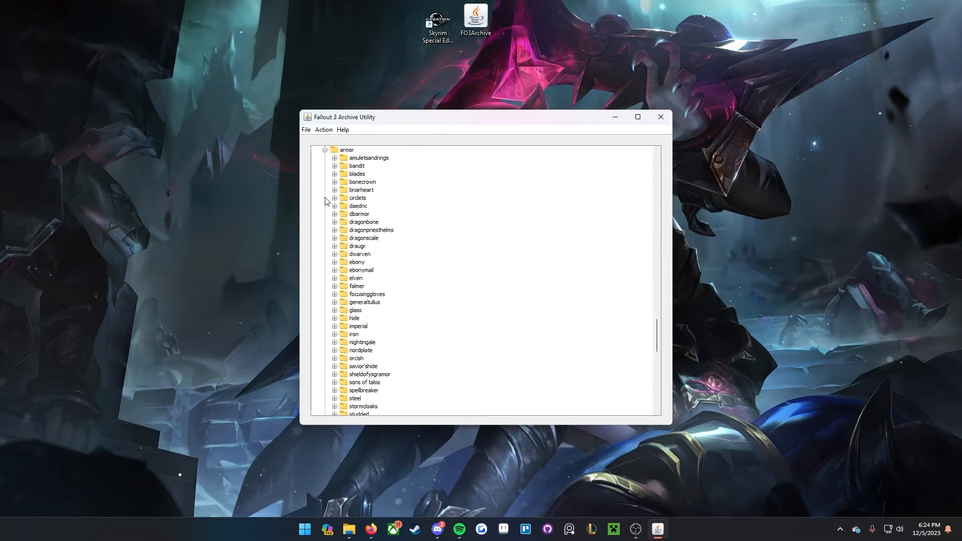
scroll(326, 155, "down", 1)
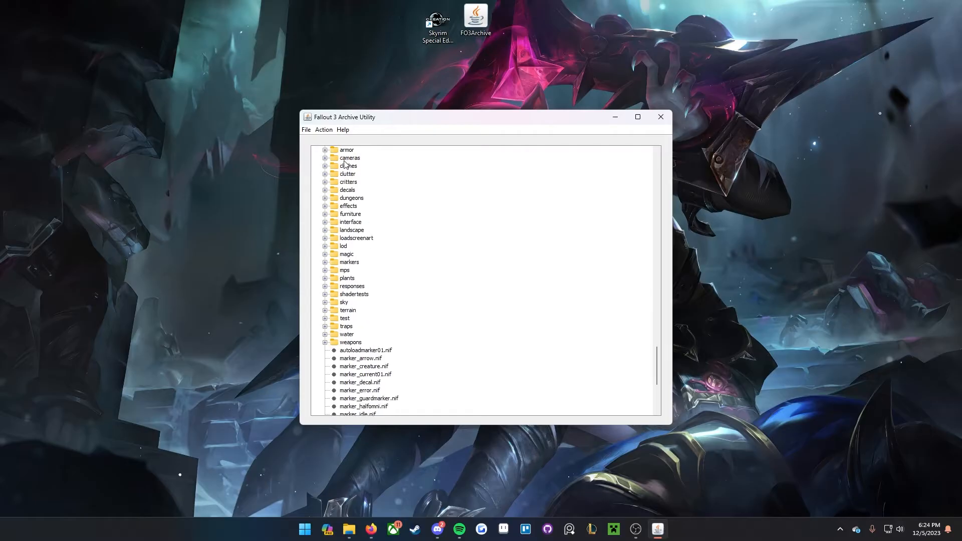
scroll(364, 211, "up", 1)
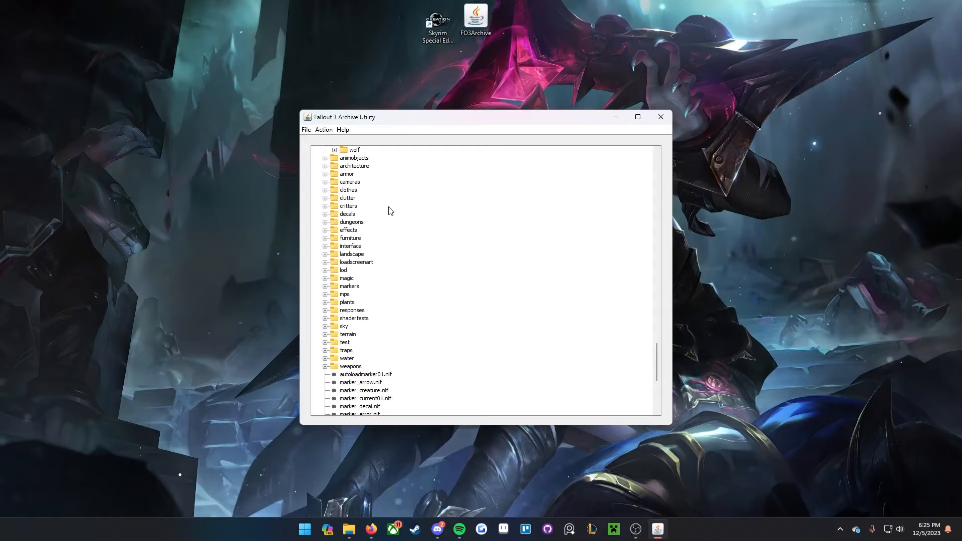
Step: Expand the armor folder and open the f folder inside thievesguild
left_click(325, 173)
scroll(358, 281, "down", 3)
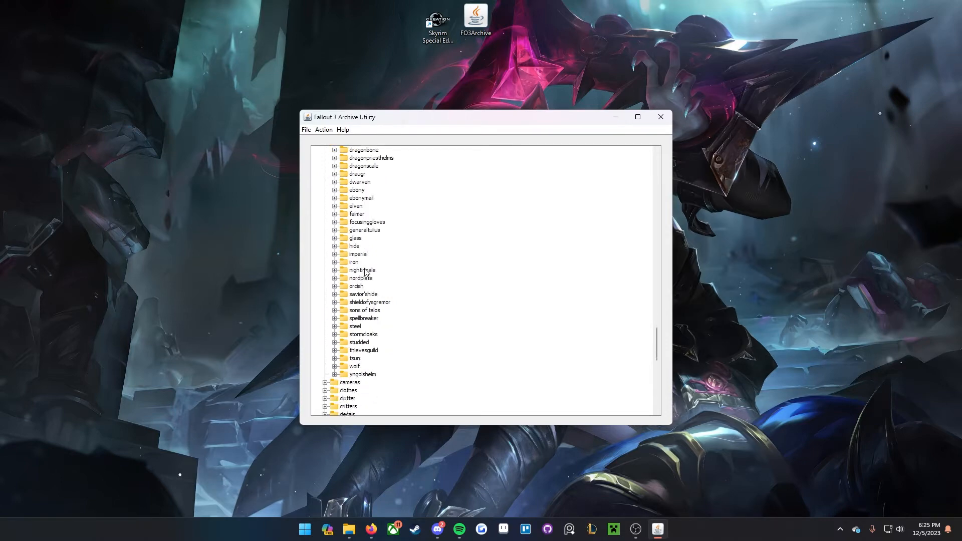
scroll(361, 290, "up", 4)
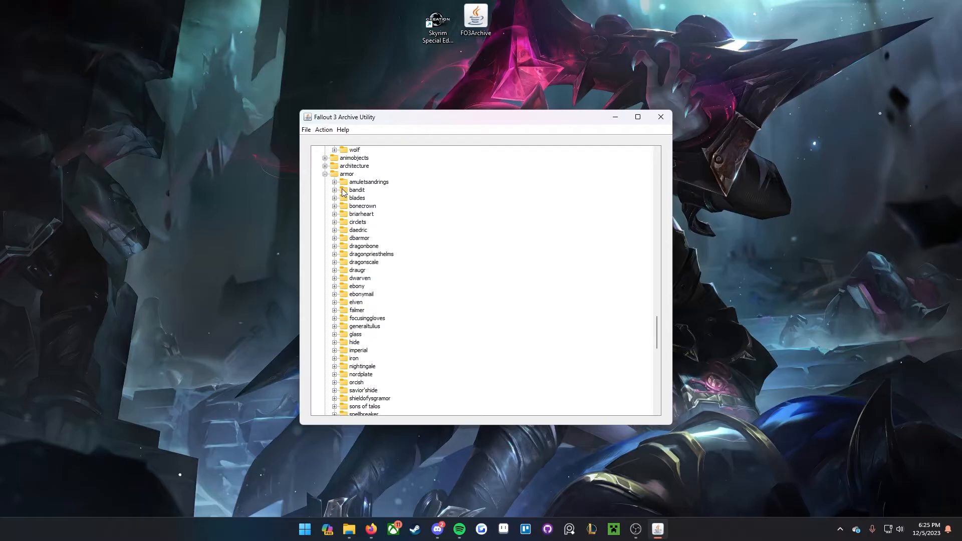
scroll(350, 308, "down", 1)
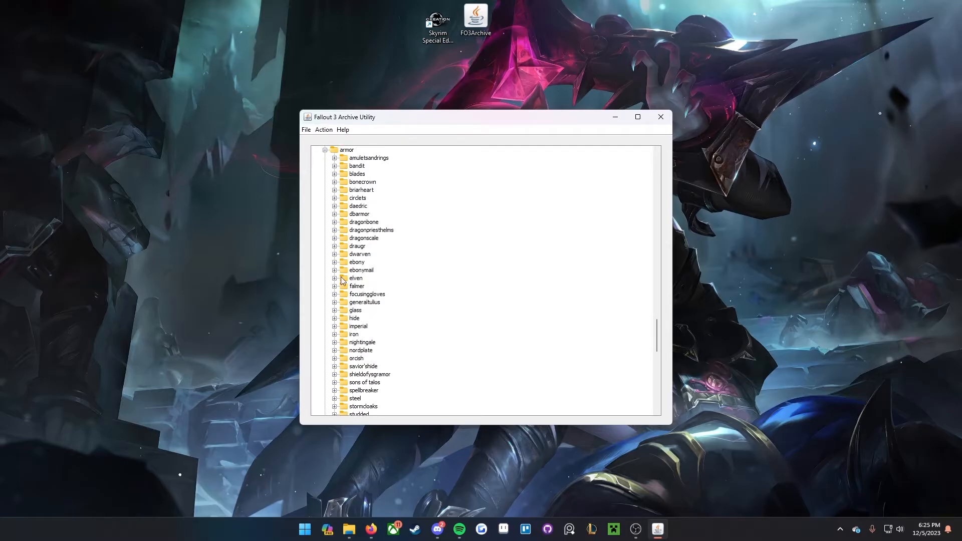
scroll(352, 281, "down", 1)
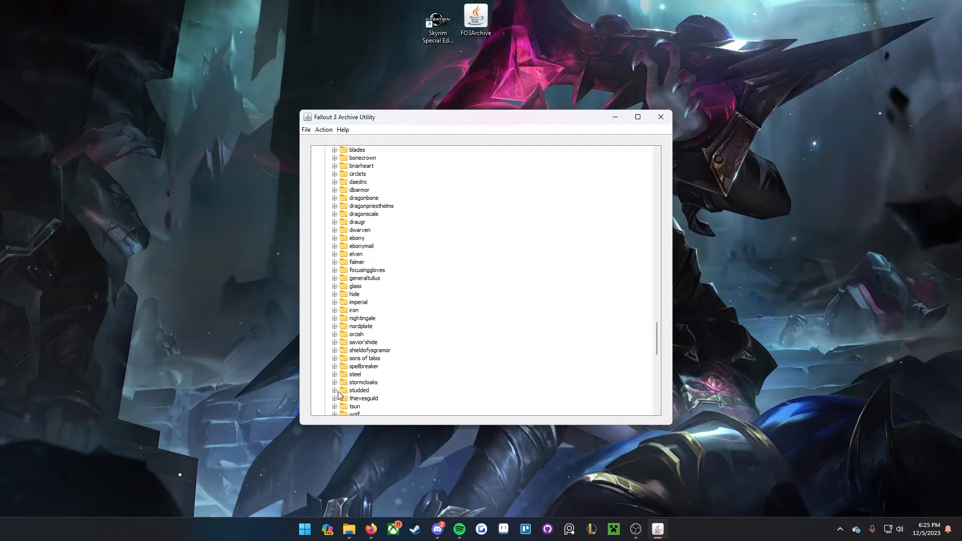
scroll(342, 348, "down", 3)
left_click(335, 326)
scroll(341, 324, "down", 1)
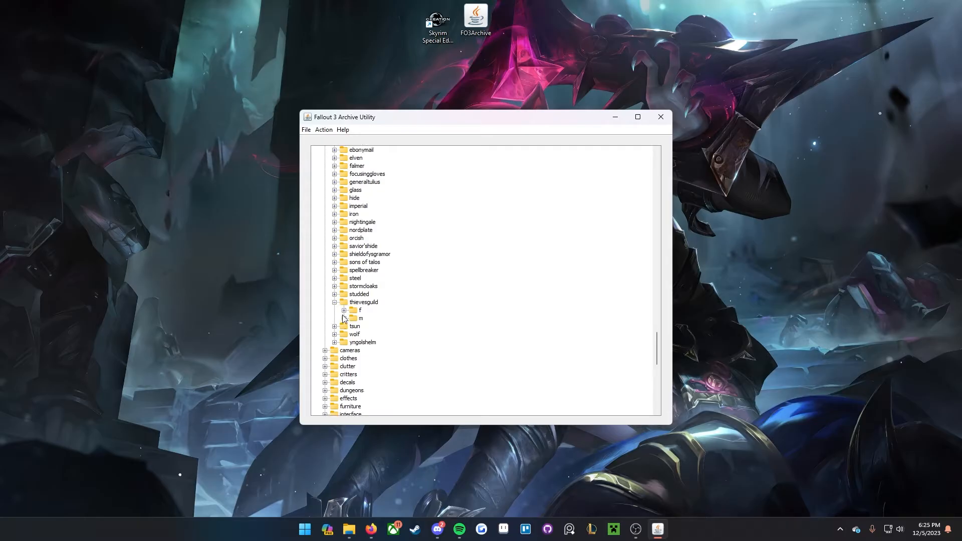
left_click(344, 311)
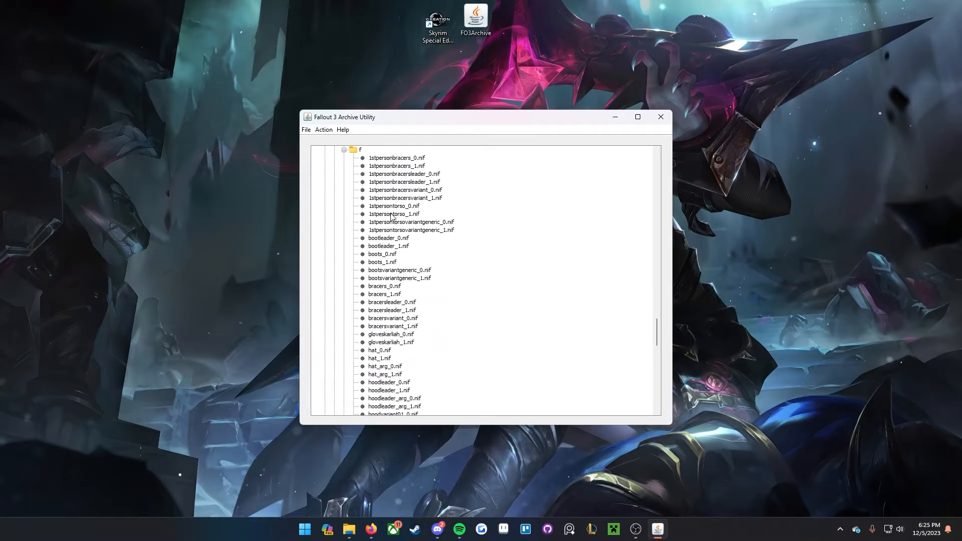
Step: Add boots_0.nif, boots_1.nif, bracers_0.nif, bracers_1.nif, torso_0.nif and torso_1.nif from the thievesguild f folder to the selection
left_click(393, 254, "ctrl")
left_click(391, 262, "ctrl")
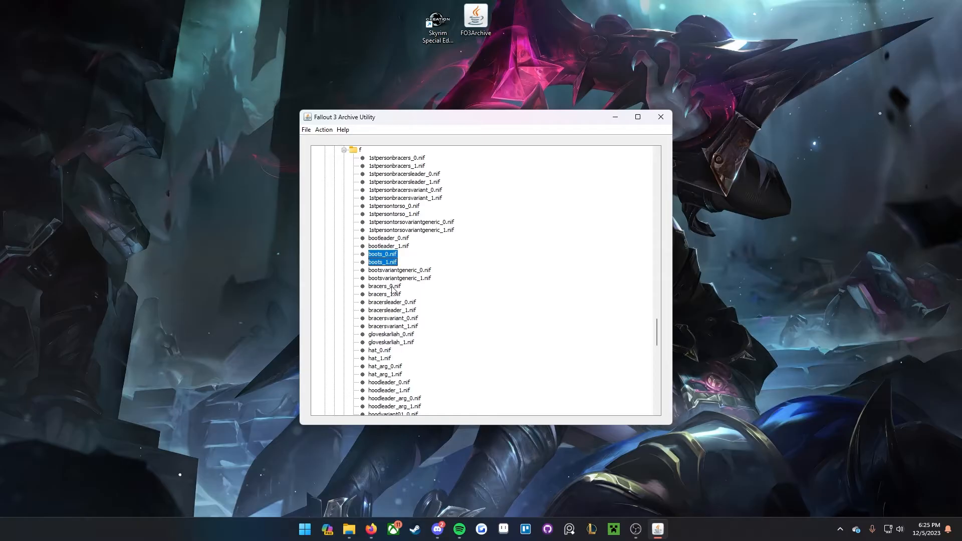
left_click(395, 286, "ctrl")
left_click(392, 302, "ctrl")
left_click(389, 303, "ctrl")
left_click(389, 295, "ctrl")
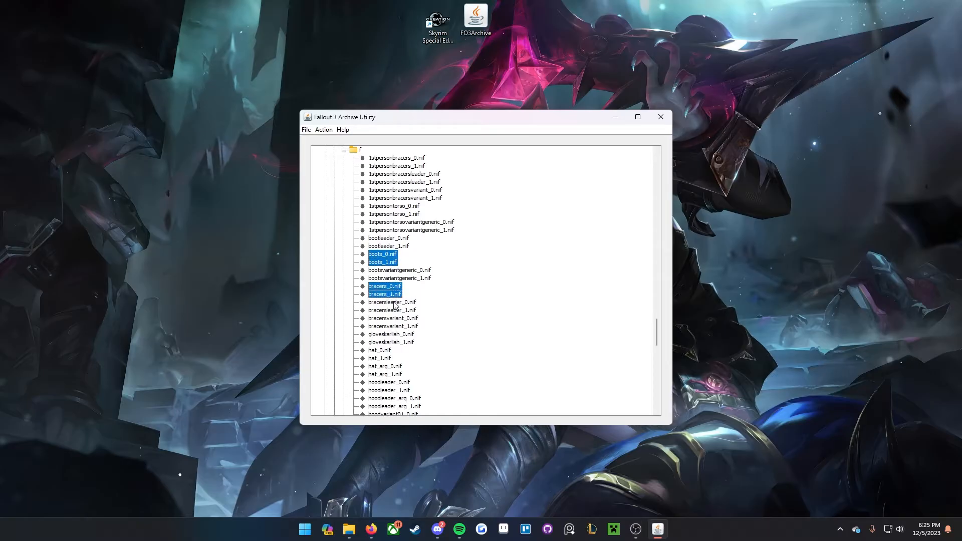
scroll(396, 333, "down", 1)
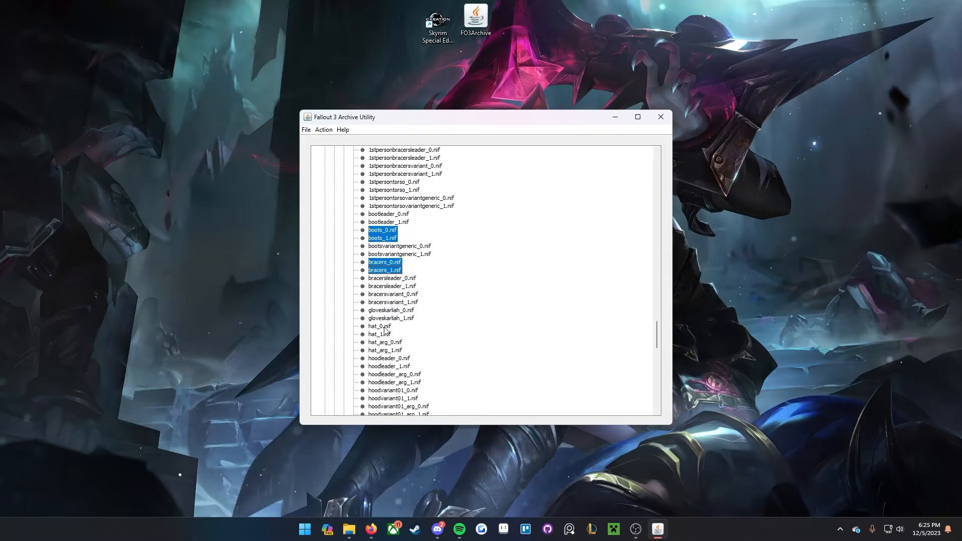
scroll(385, 329, "down", 7)
left_click(389, 318, "ctrl")
left_click(386, 326, "ctrl")
Step: Expand the thievesguild m folder and add its boots_0.nif and boots_1.nif to the selection
scroll(371, 305, "down", 5)
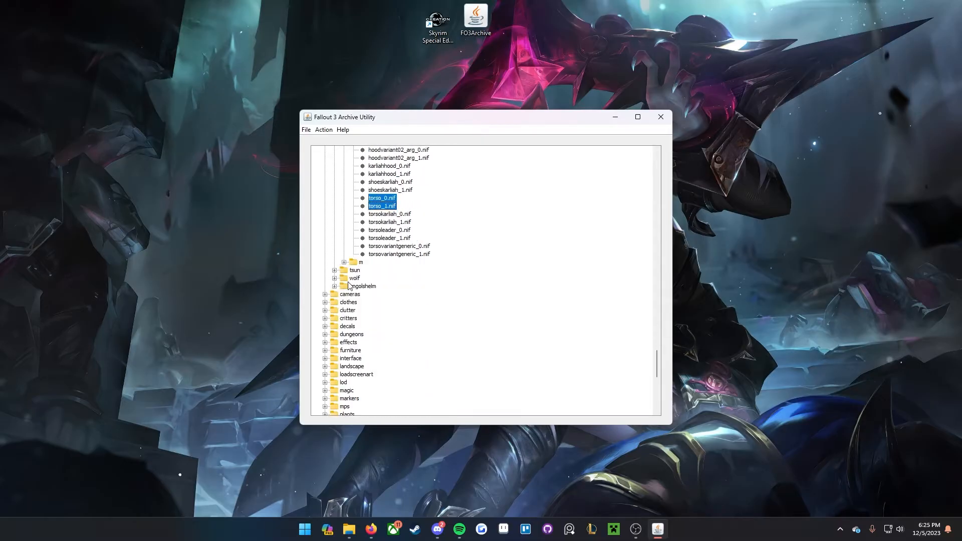
left_click(344, 262)
left_click(376, 222, "ctrl")
left_click(377, 230, "ctrl")
Step: Add bracers_0.nif, bracers_1.nif, torso_0.nif and torso_1.nif from the thievesguild m folder to the selection
scroll(380, 226, "up", 7)
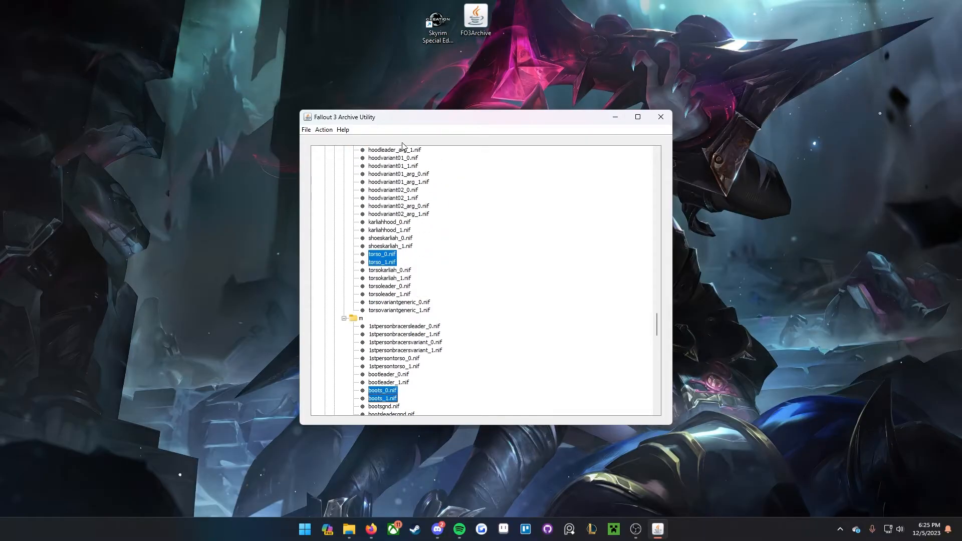
scroll(380, 312, "down", 4)
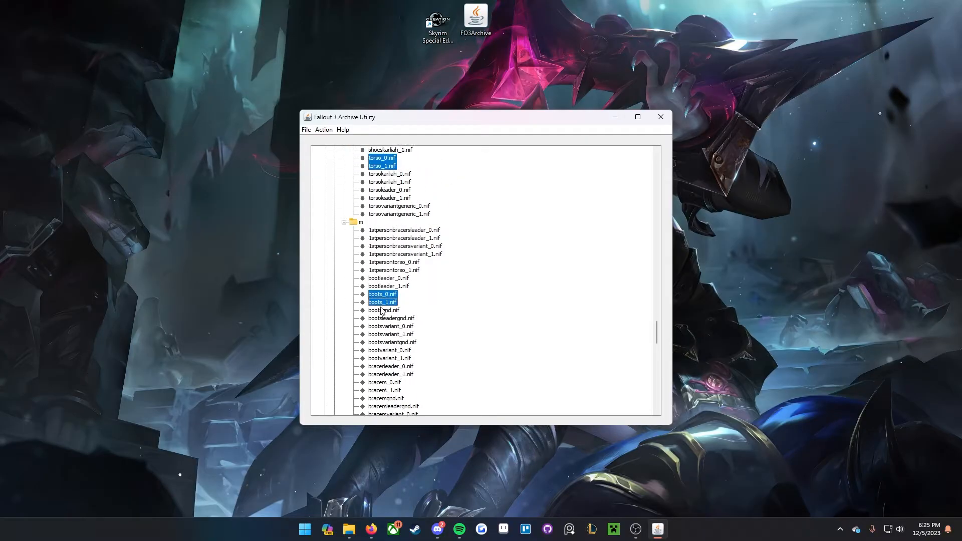
scroll(385, 313, "down", 1)
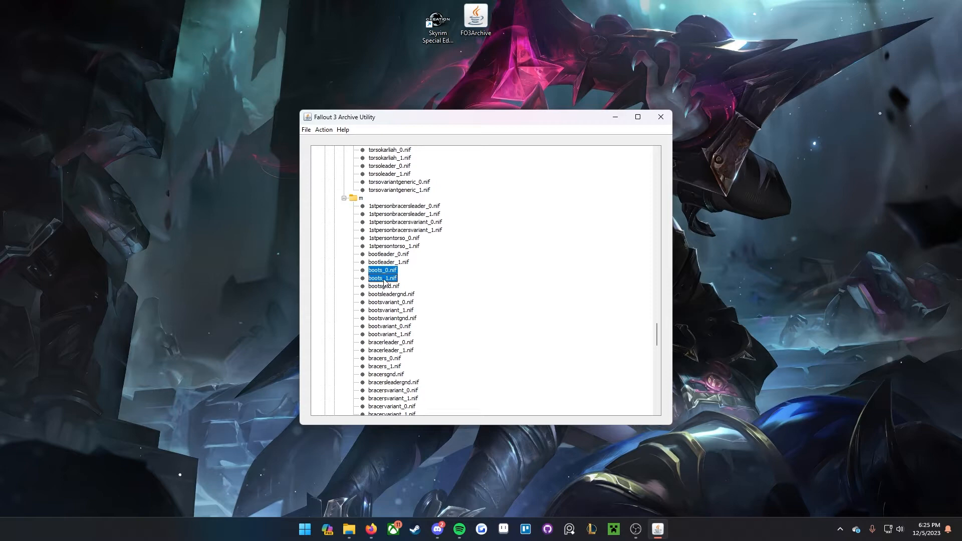
scroll(398, 312, "down", 1)
left_click(398, 334, "ctrl")
left_click(399, 342, "ctrl")
scroll(399, 339, "down", 4)
scroll(400, 341, "down", 4)
left_click(389, 320, "ctrl")
left_click(387, 327, "ctrl")
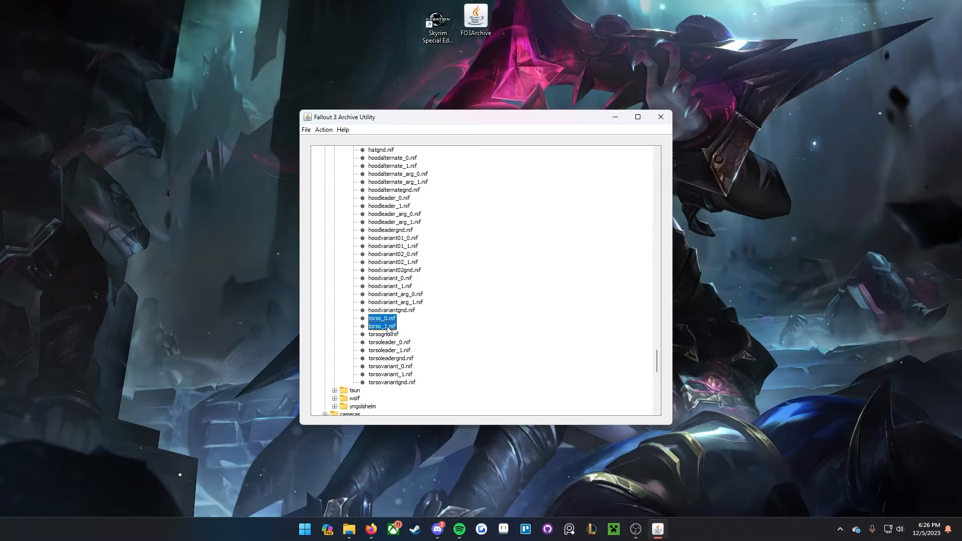
Step: Add bootsgnd.nif, bracersgnd.nif and torsognd.nif from the thievesguild m folder to the selection
scroll(388, 329, "up", 10)
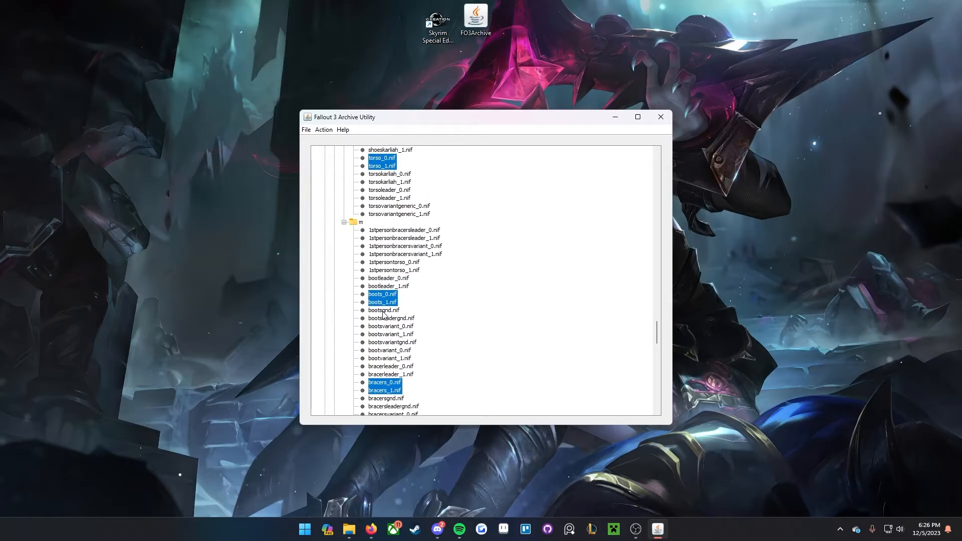
left_click(391, 311, "ctrl")
scroll(390, 321, "down", 3)
left_click(389, 326, "ctrl")
scroll(387, 308, "down", 1)
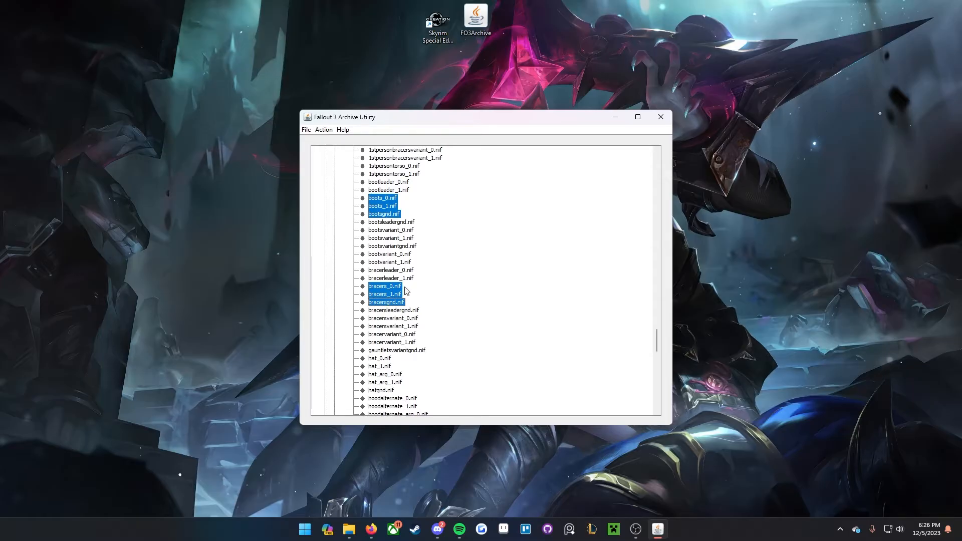
scroll(404, 290, "down", 6)
scroll(407, 291, "down", 4)
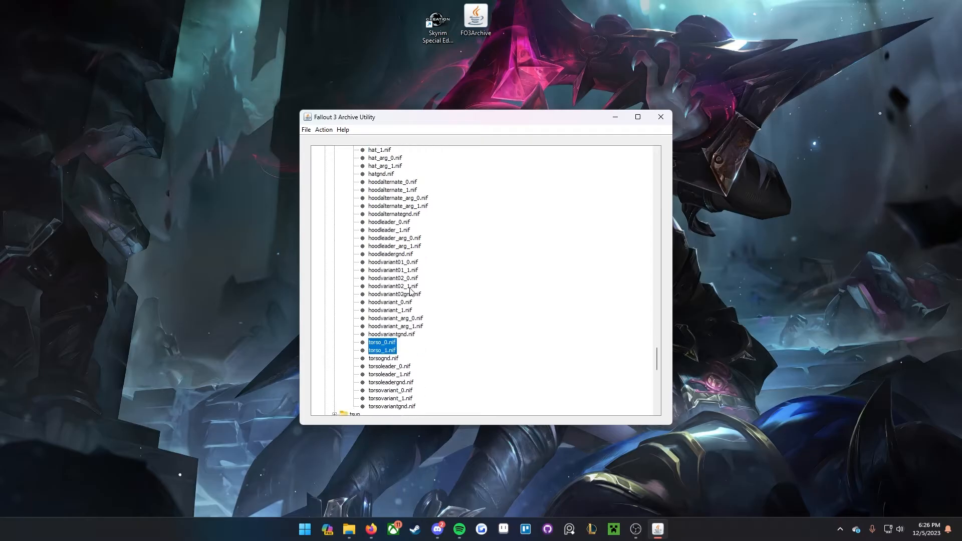
left_click(390, 335, "ctrl")
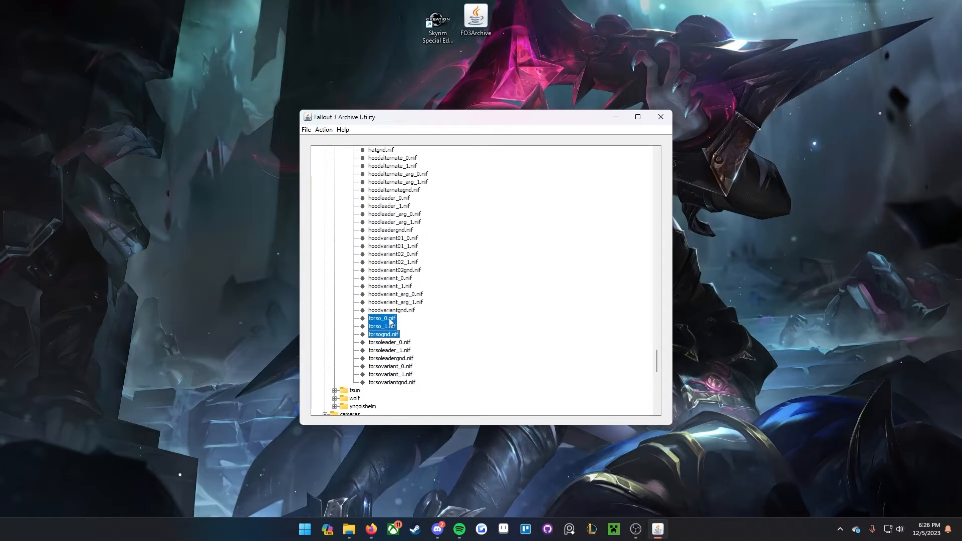
Step: Review the selected boots, bracers and torso meshes in the thievesguild f and m folders
scroll(390, 323, "up", 2)
scroll(387, 364, "up", 5)
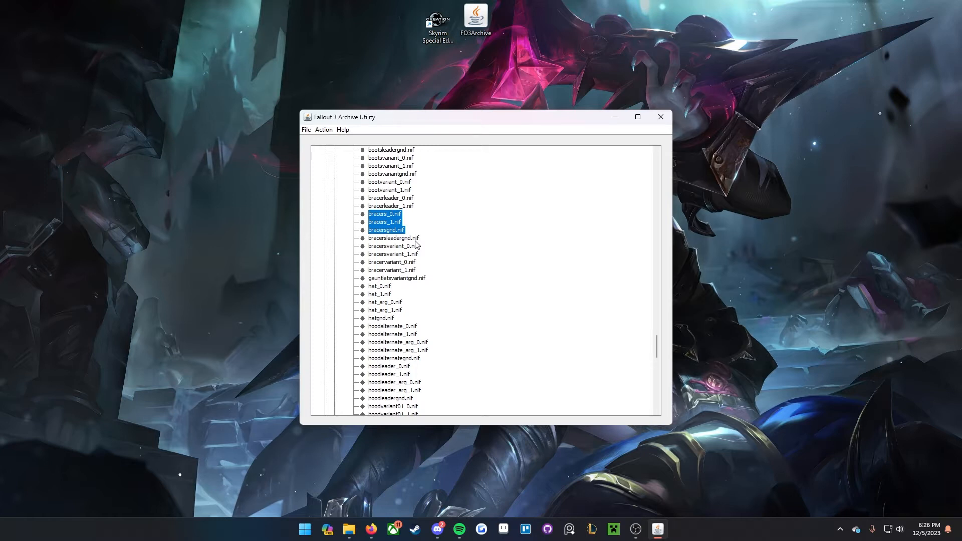
scroll(339, 283, "up", 10)
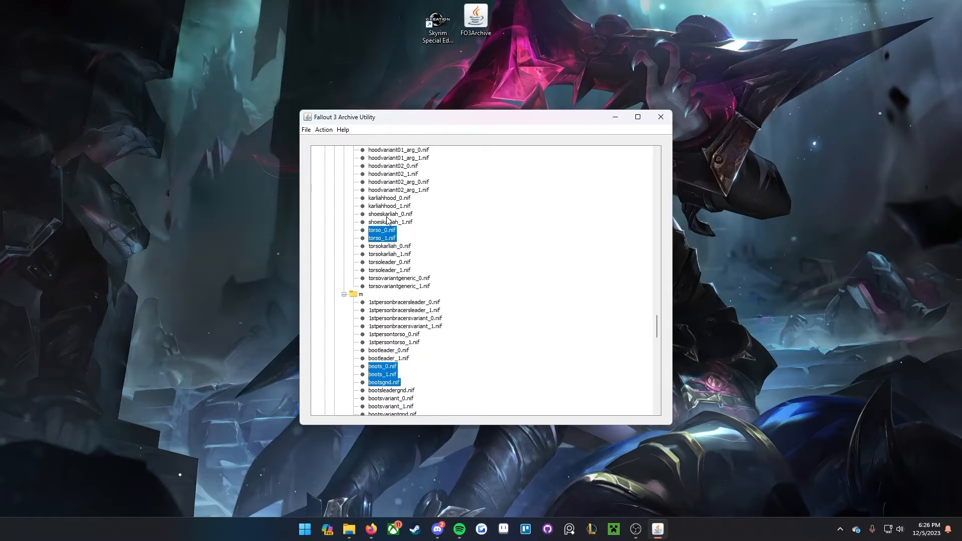
scroll(428, 328, "down", 11)
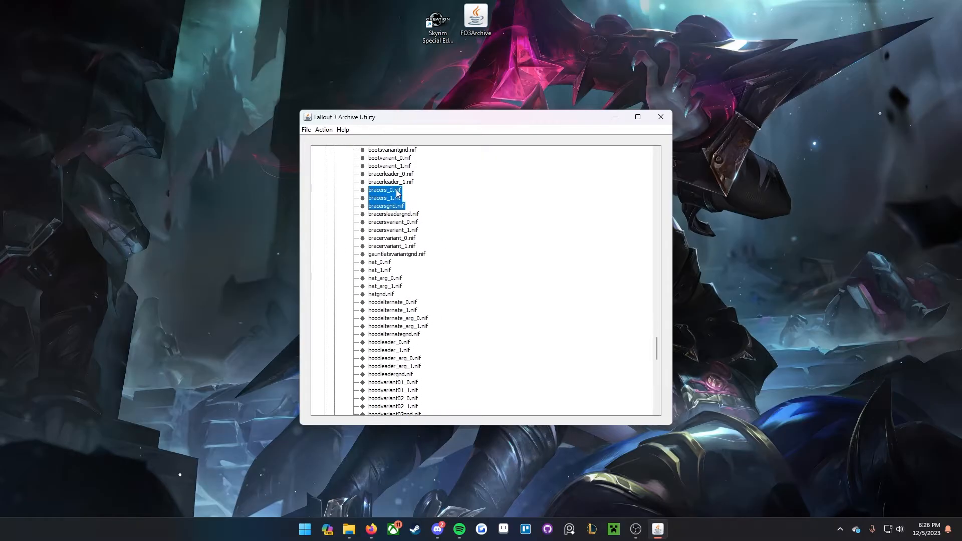
scroll(401, 235, "up", 11)
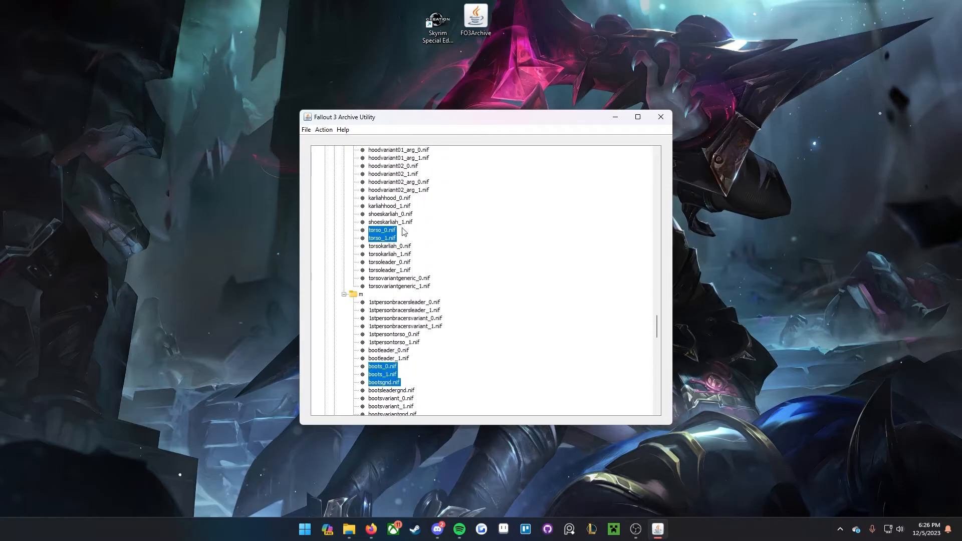
scroll(464, 235, "down", 6)
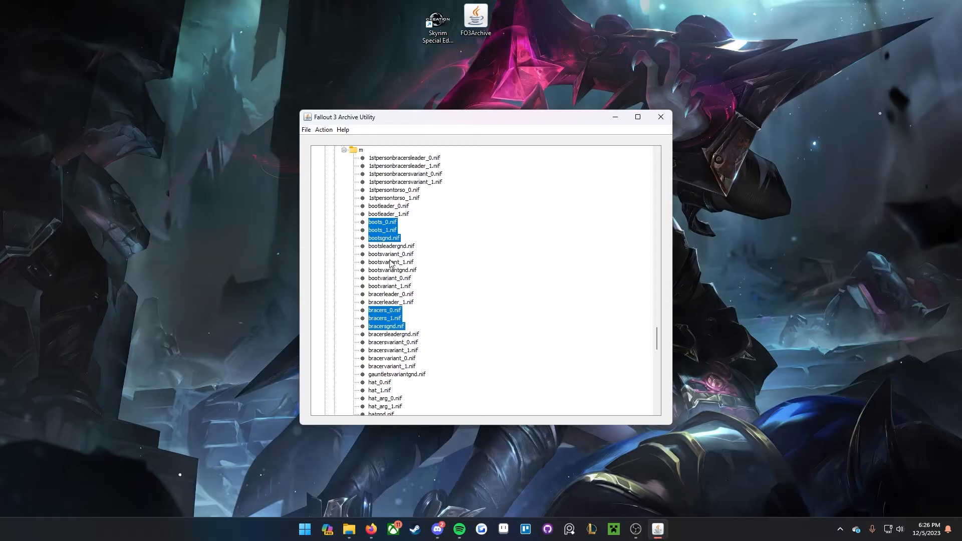
Step: Expand the clutter folder and look through its subfolders and loose meshes
scroll(424, 254, "down", 20)
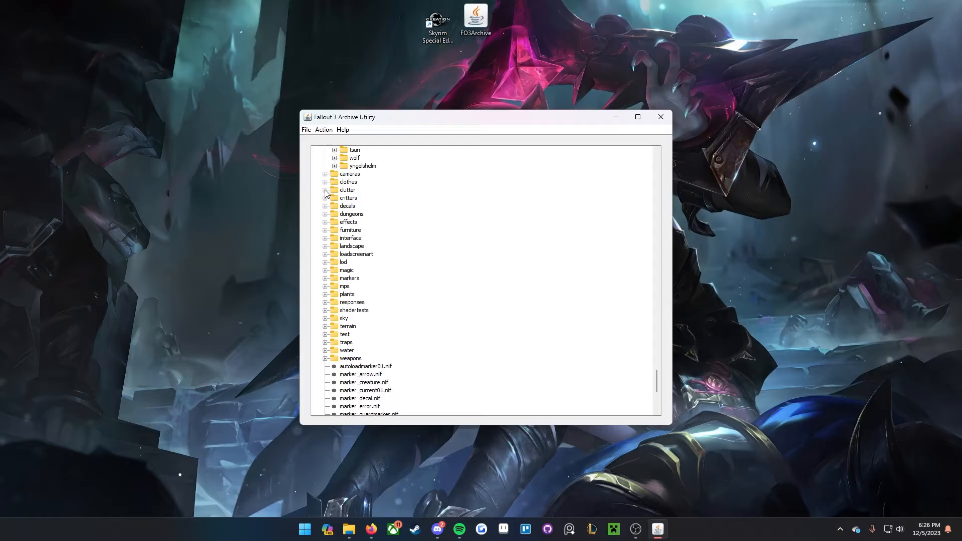
left_click(325, 190)
scroll(355, 266, "down", 5)
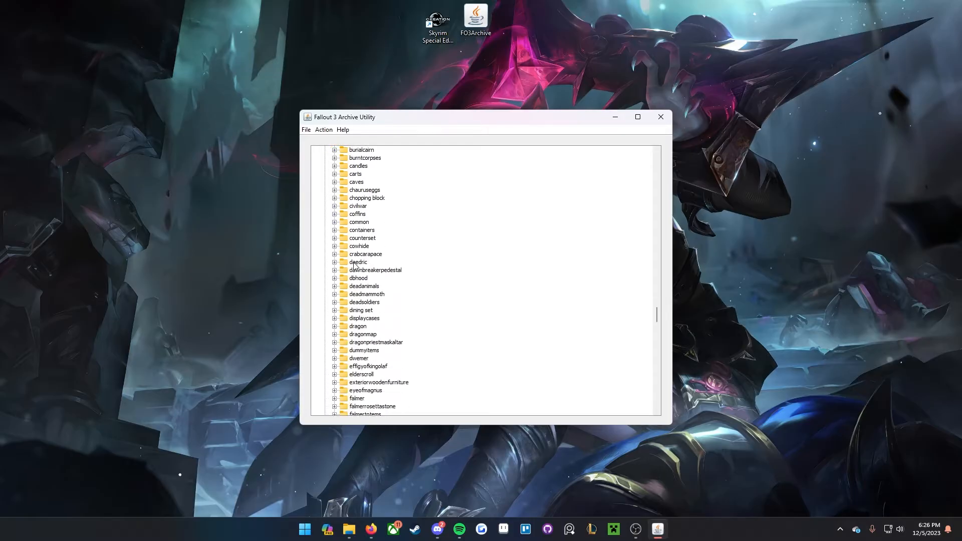
scroll(354, 264, "down", 20)
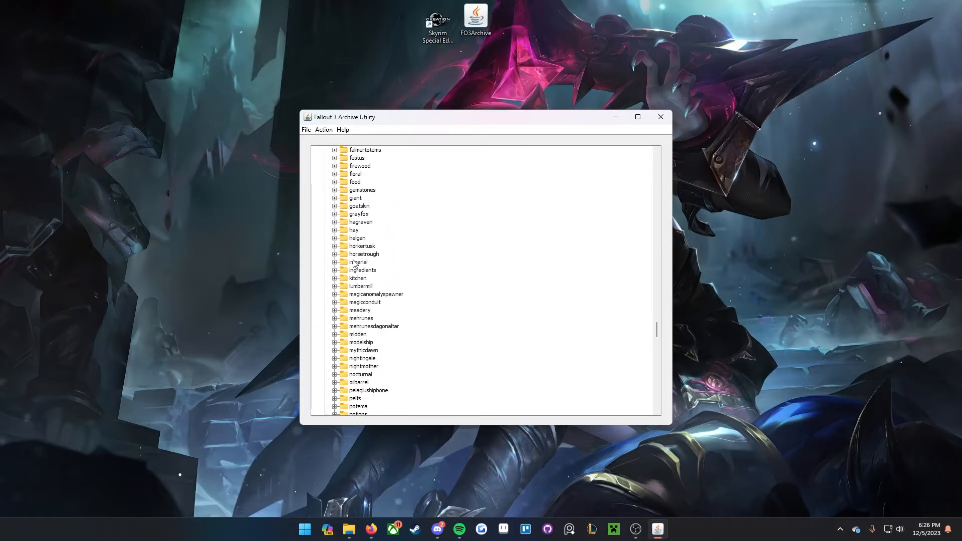
scroll(353, 261, "down", 4)
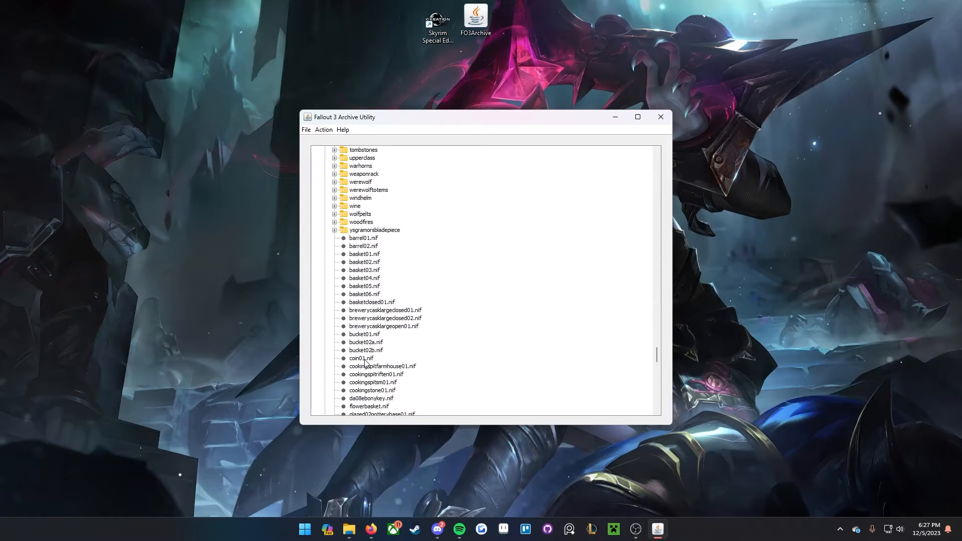
scroll(435, 320, "up", 20)
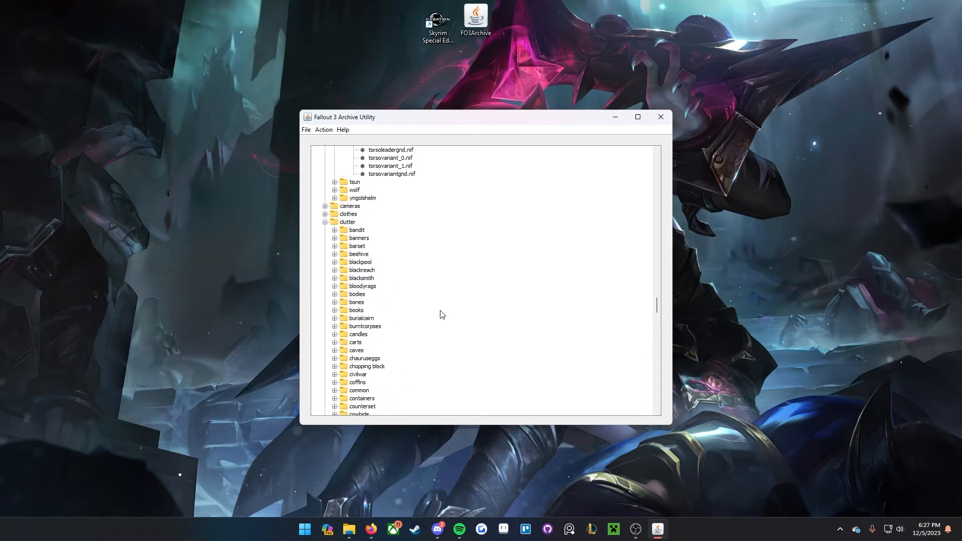
Step: Extract only the selected files to the Desktop, then close the archive utility
scroll(441, 315, "up", 20)
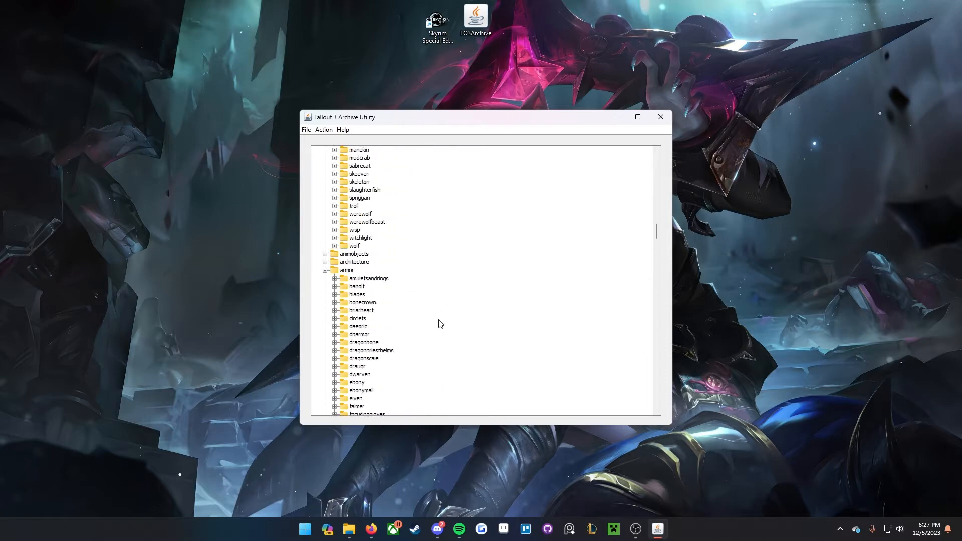
scroll(440, 324, "up", 20)
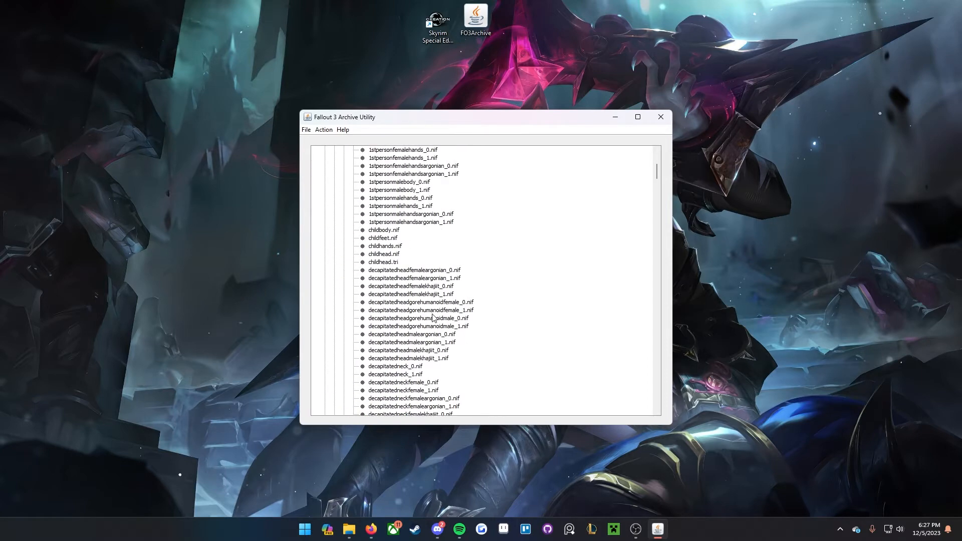
scroll(434, 319, "up", 7)
left_click(306, 130)
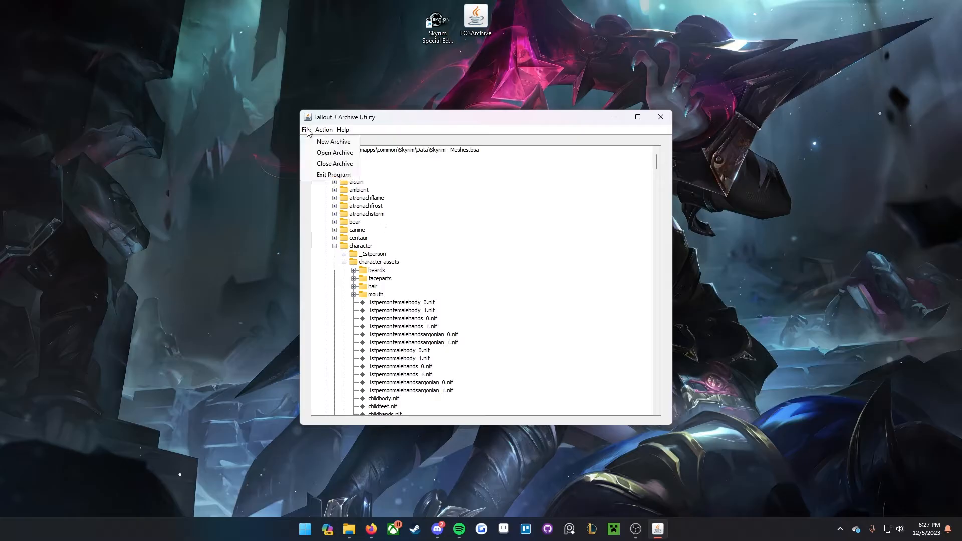
mouse_move(324, 132)
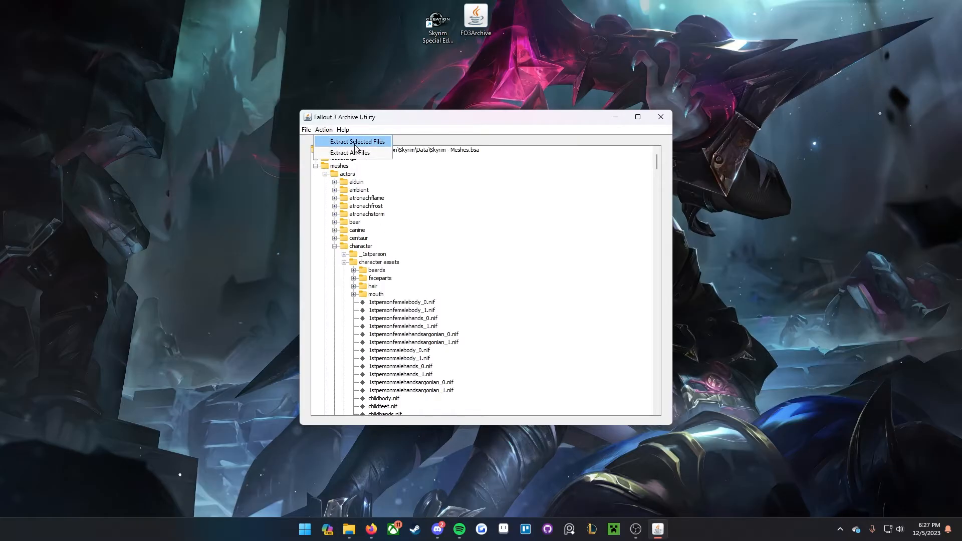
scroll(408, 258, "down", 20)
left_click(323, 131)
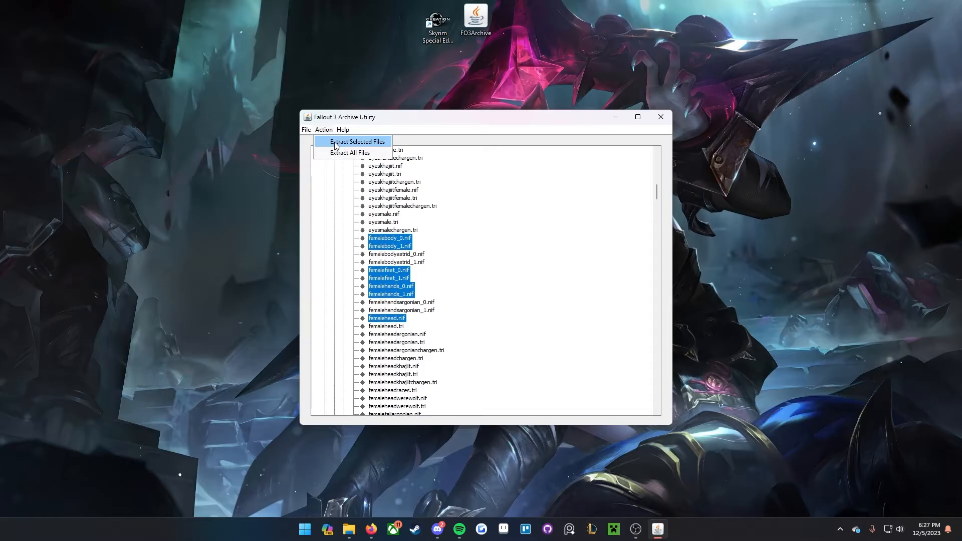
left_click(335, 143)
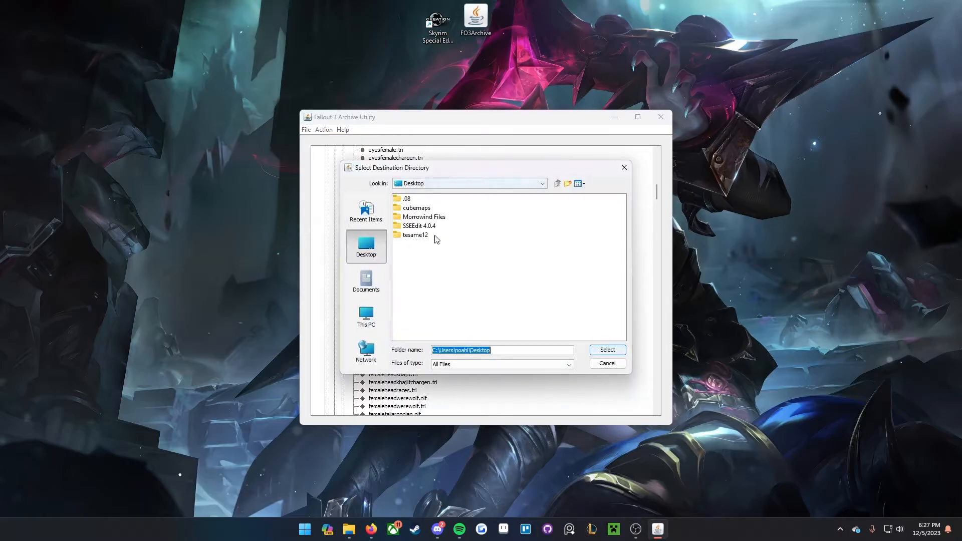
left_click(607, 350)
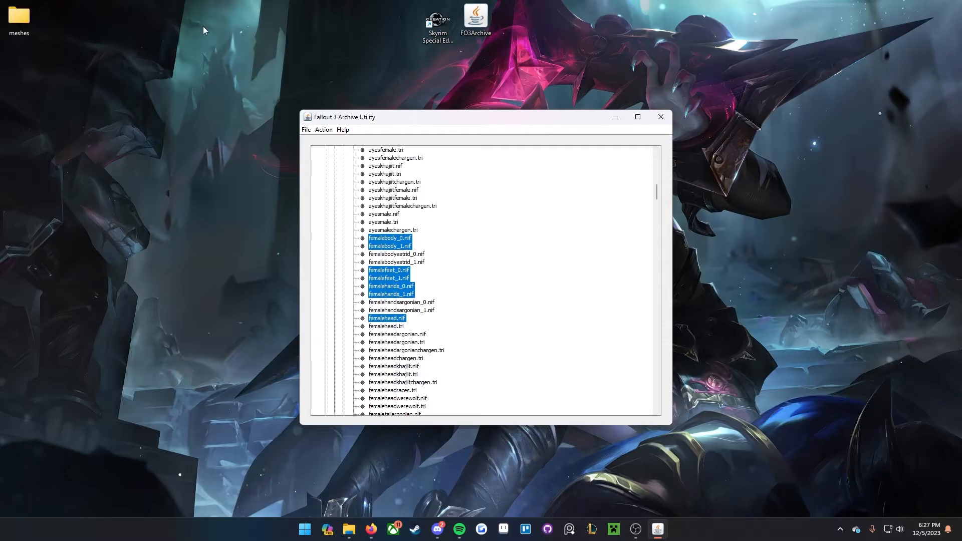
left_click(658, 118)
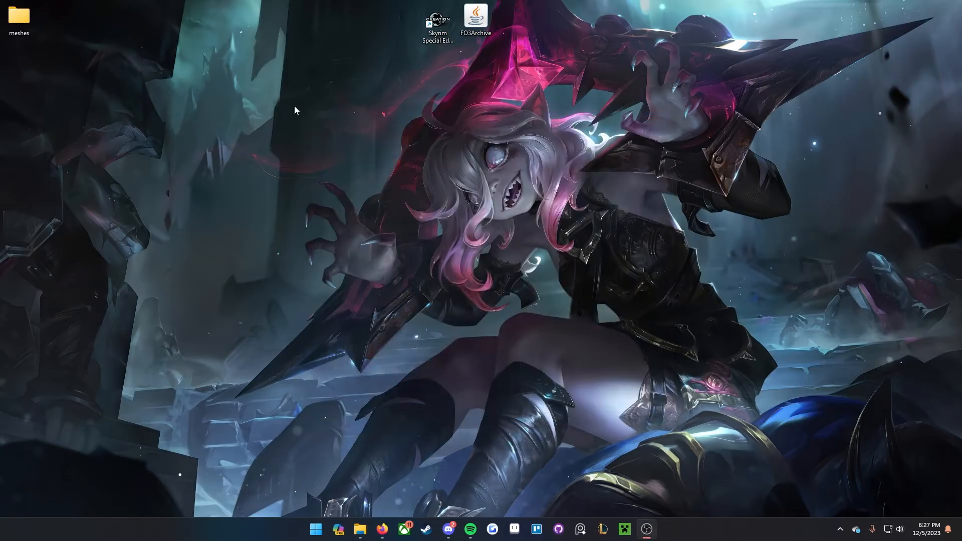
Step: Open the extracted meshes folder on the desktop and examine the contents of its subfolders
double_click(20, 18)
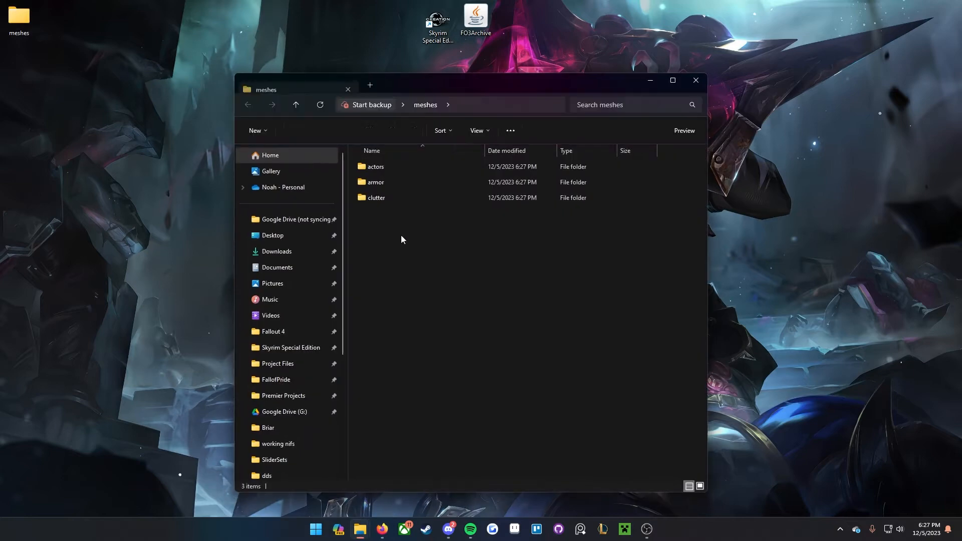
double_click(402, 171)
double_click(402, 171)
left_click(402, 171)
double_click(402, 172)
left_click(402, 171)
left_click_drag(418, 444, 408, 159)
key("BackSpace")
key("BackSpace")
key("BackSpace")
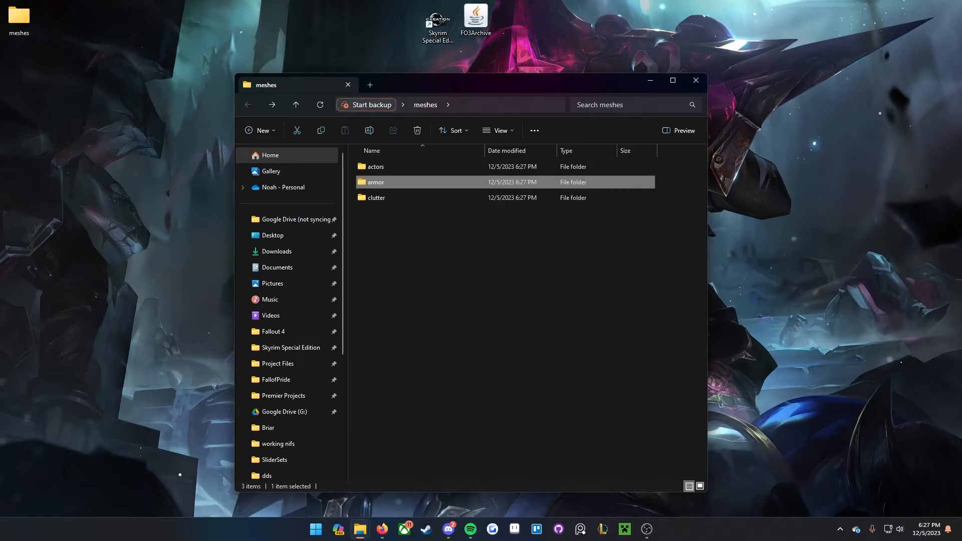
Step: Launch Blender
left_click(315, 530)
left_click(571, 197)
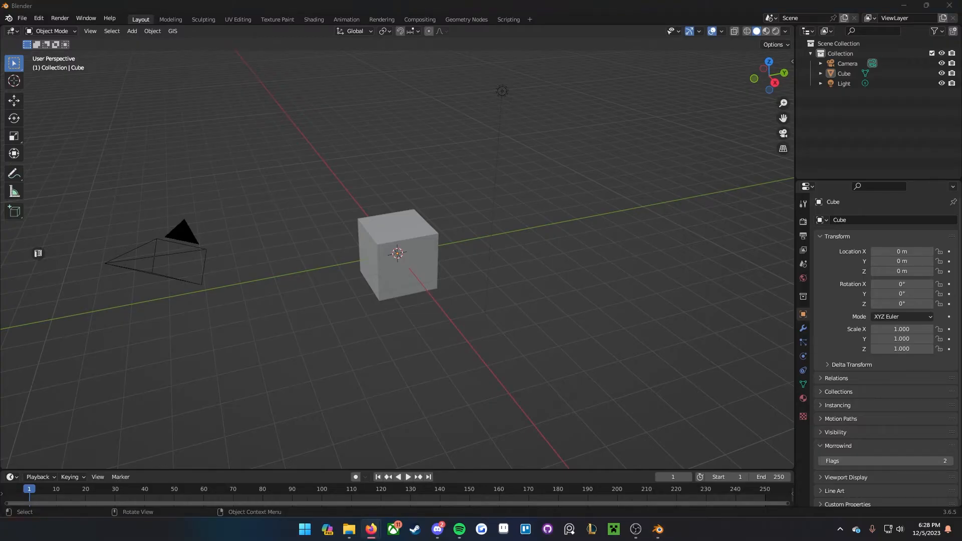
Step: Manually download the pyNifly V10.2 main file from its Nexus Mods page in Firefox, place the zip on the desktop and close the open windows
scroll(279, 307, "down", 2)
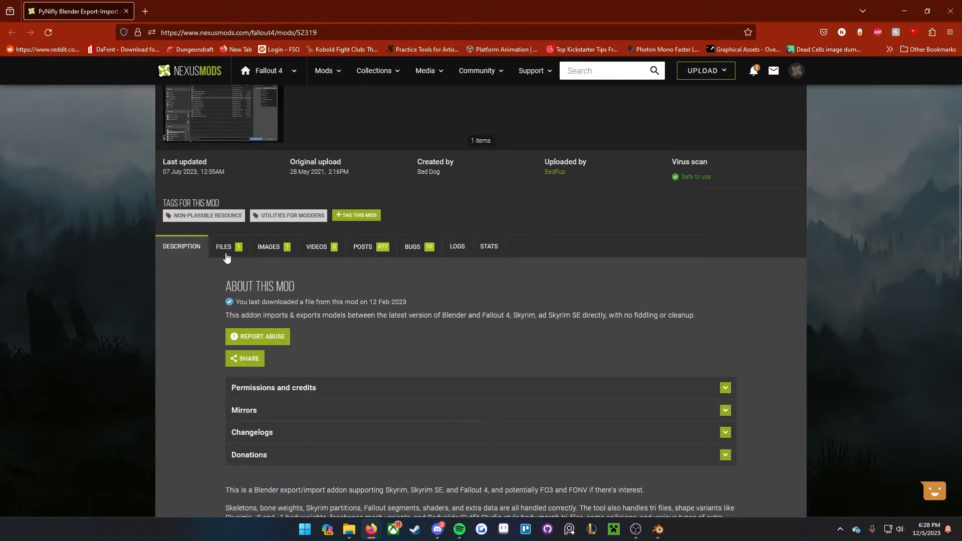
left_click(227, 248)
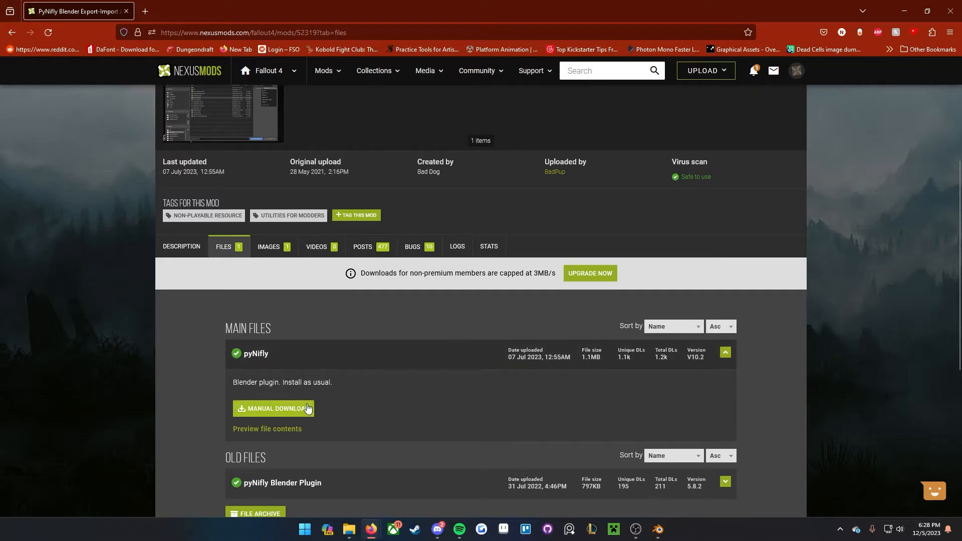
left_click(274, 408)
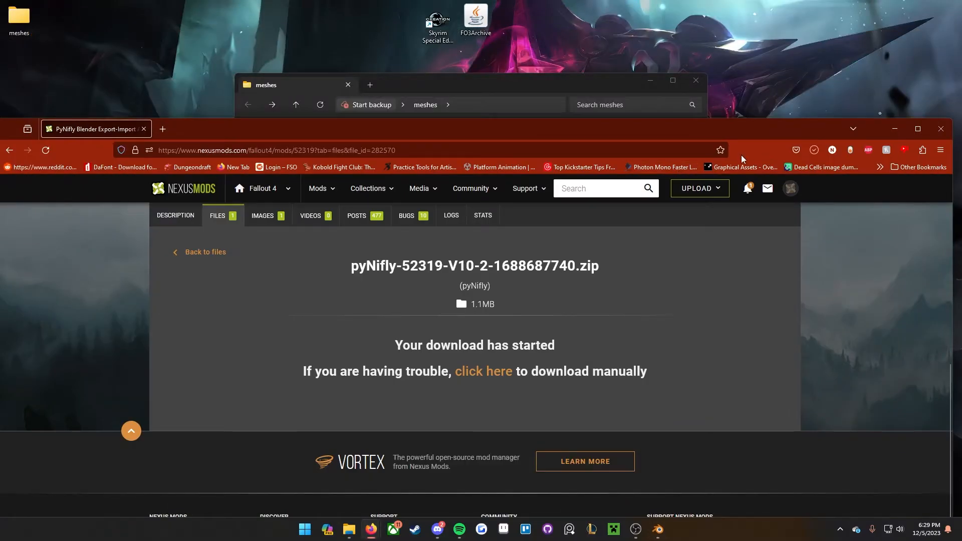
left_click_drag(778, 67, 780, 63)
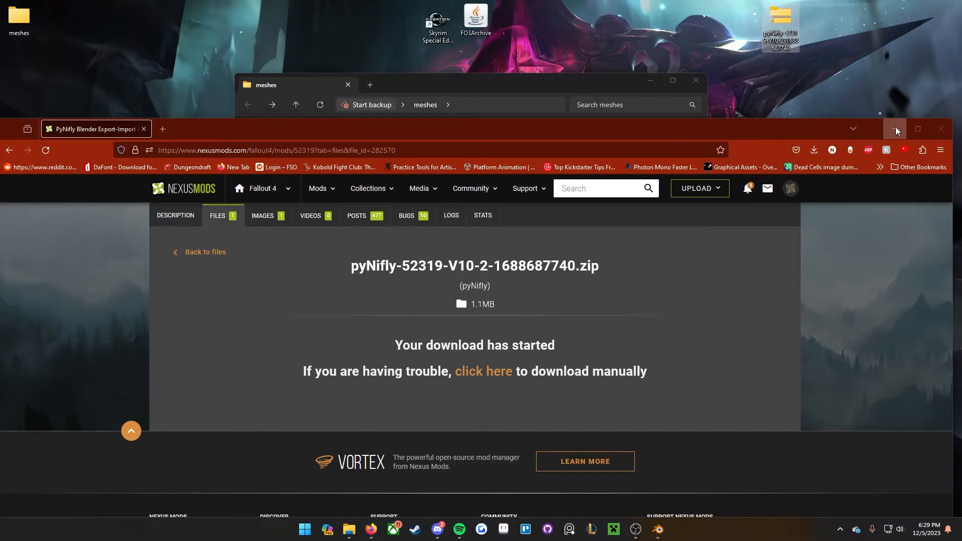
left_click(946, 130)
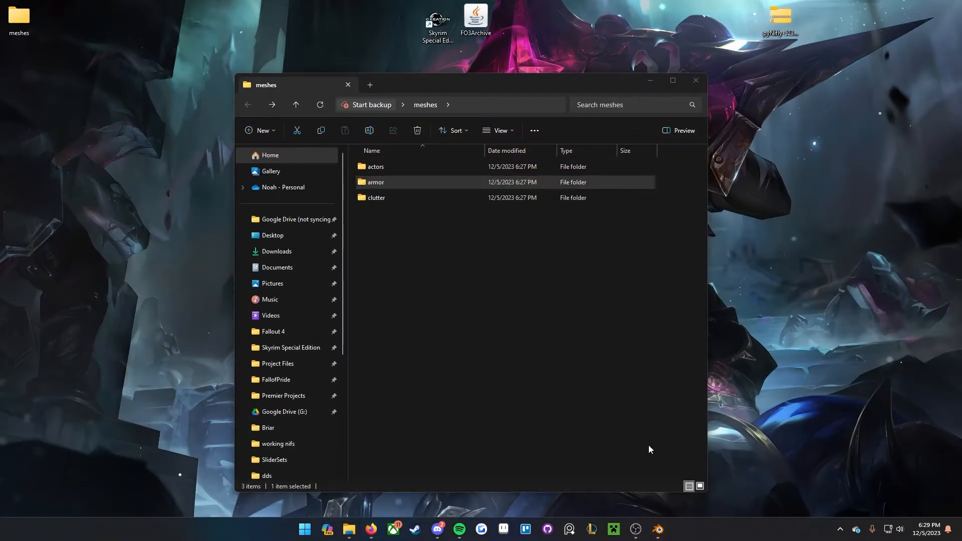
left_click(696, 81)
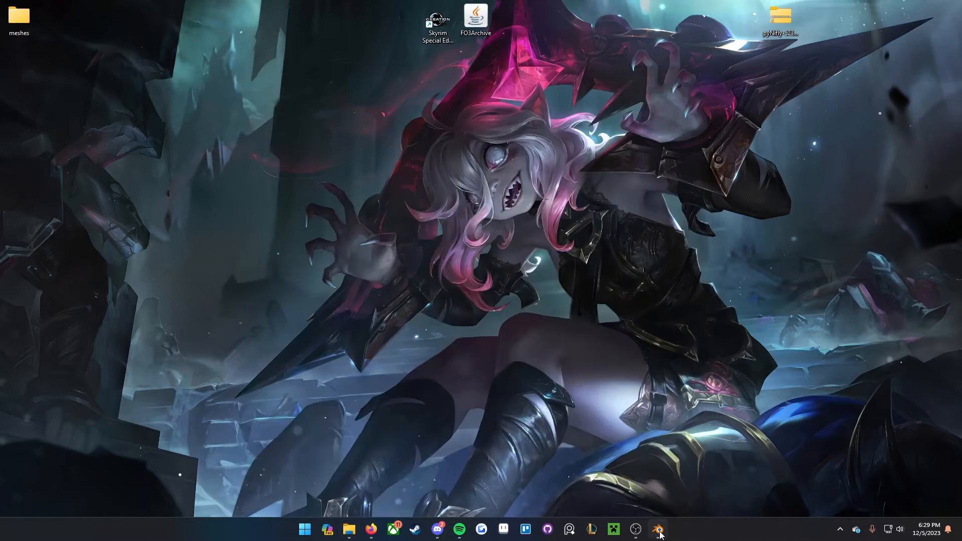
Step: Switch to Blender and choose the pyNifly V10-2 zip on the Desktop as an add-on to install, then cancel the installation
left_click(659, 531)
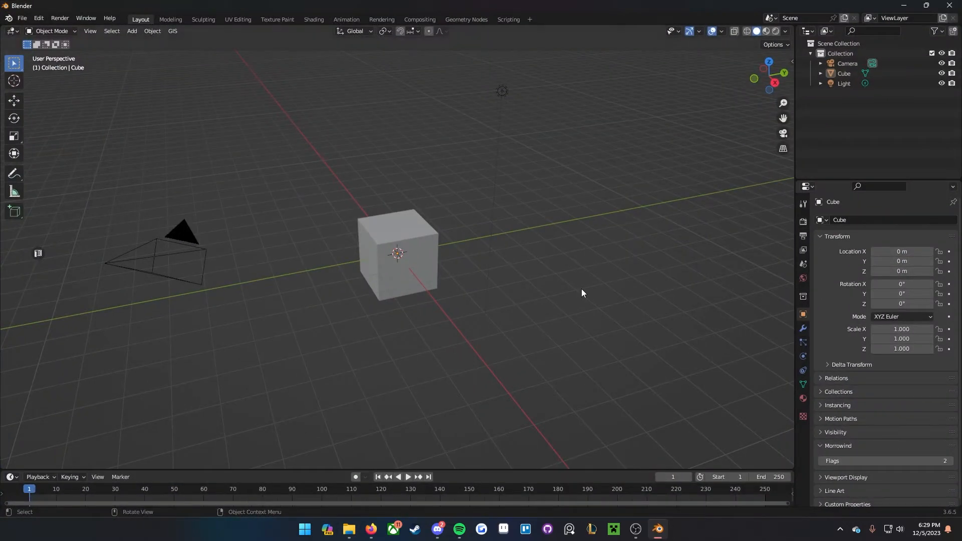
left_click(38, 18)
left_click(80, 161)
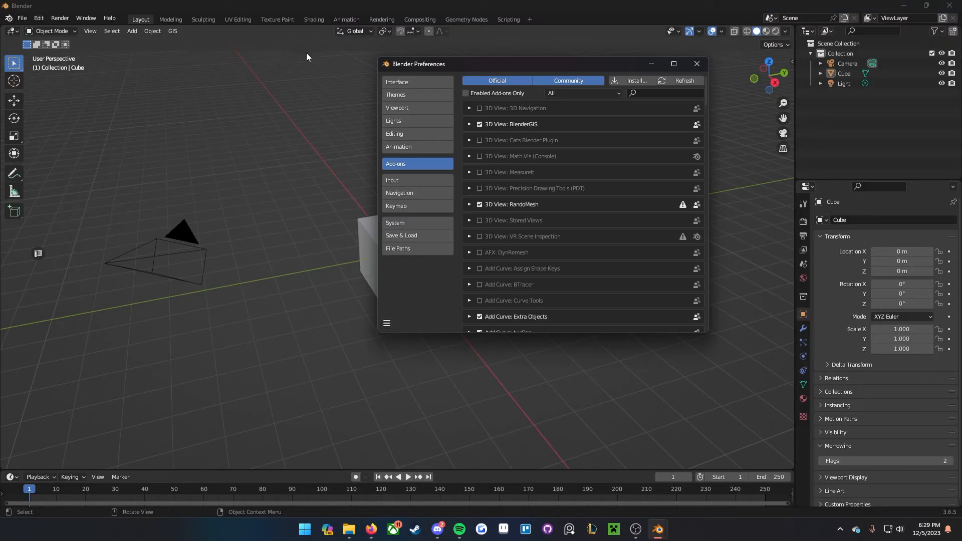
left_click_drag(571, 64, 462, 82)
left_click(519, 97)
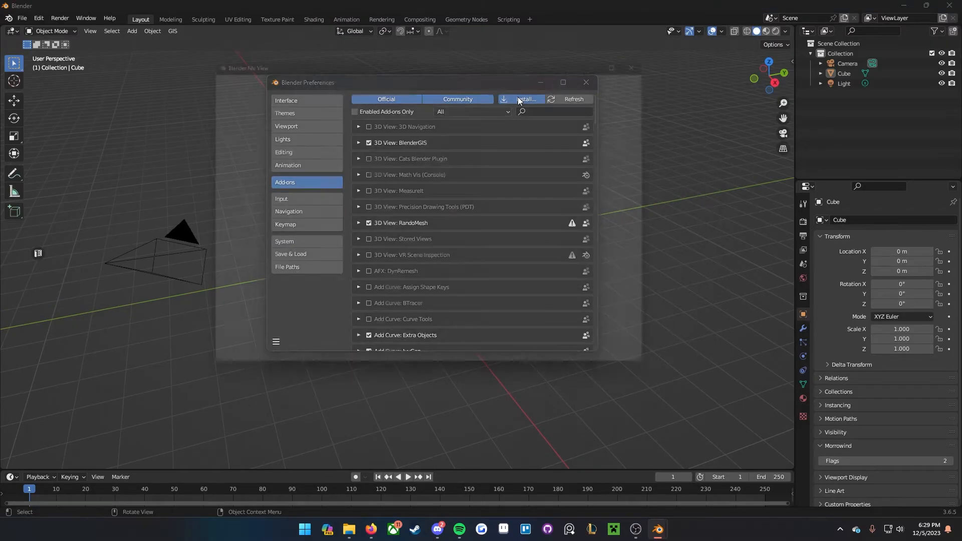
left_click(243, 165)
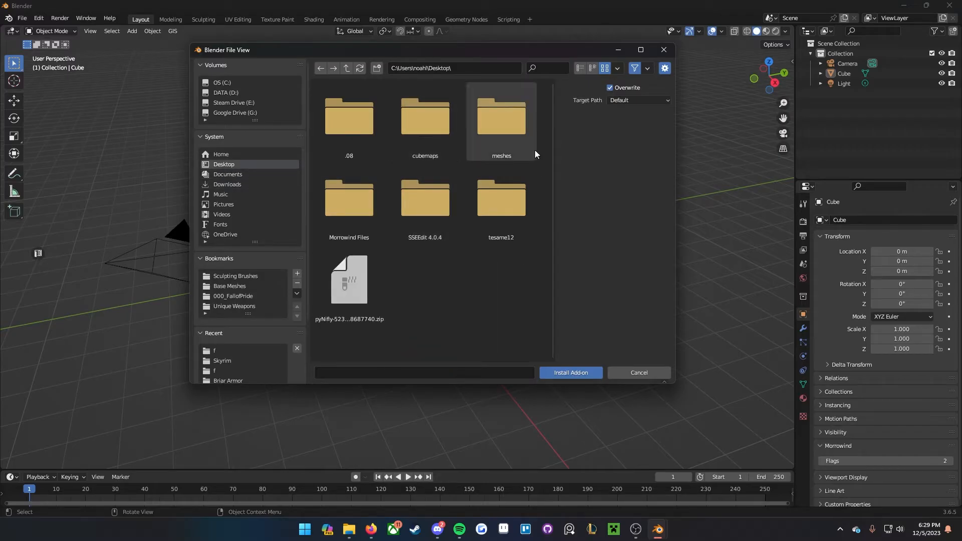
left_click(371, 286)
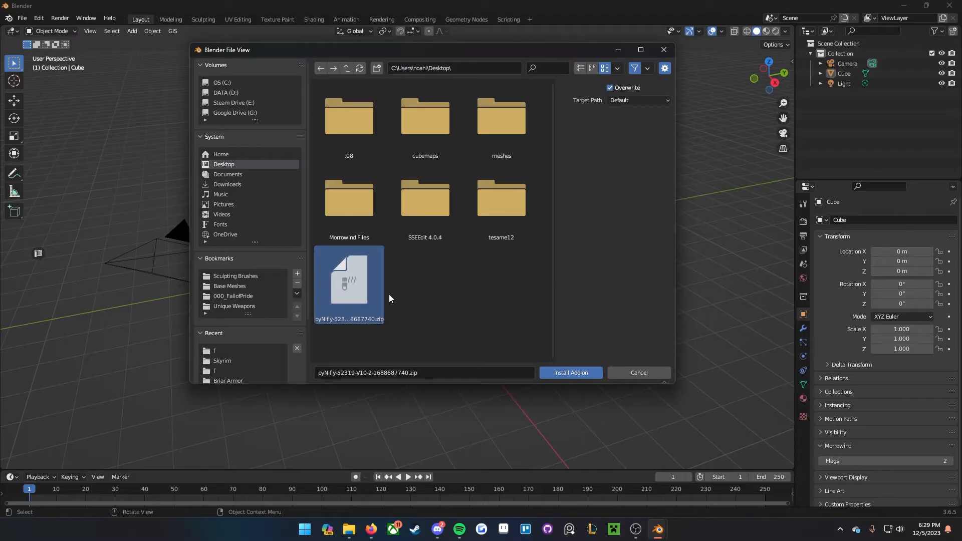
left_click(661, 370)
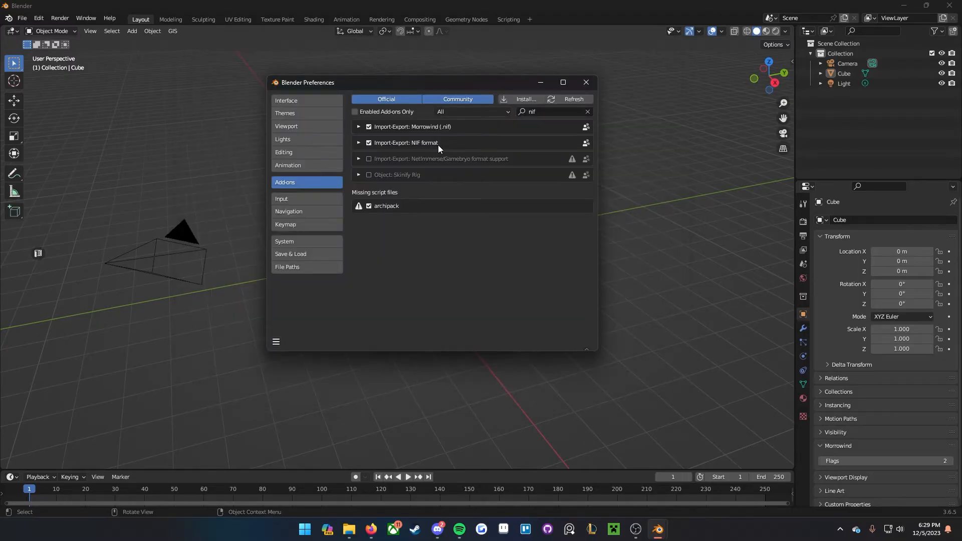
Step: Search the add-ons for "nif" and expand the Import-Export: NIF format entry
left_click(358, 143)
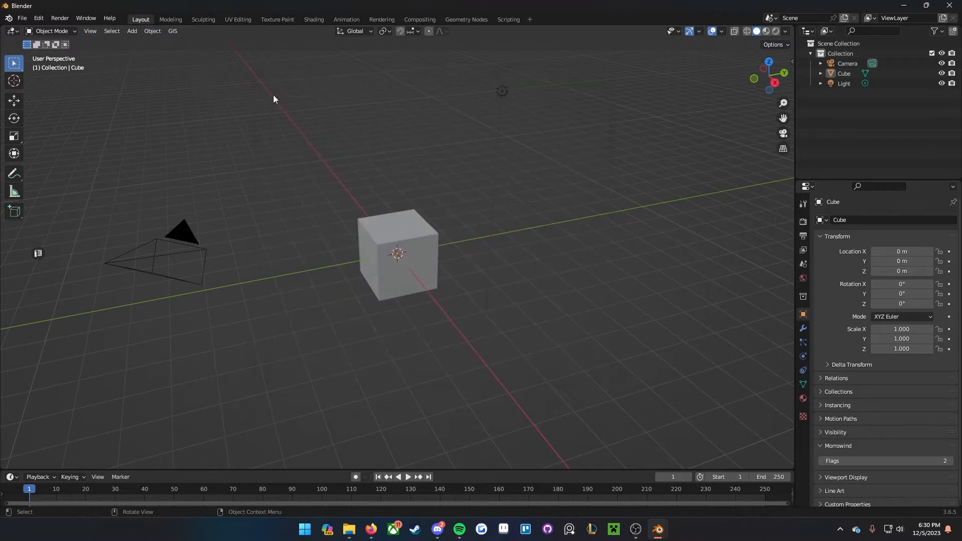
Step: Delete the default camera, cube and light from the scene
middle_click_drag(359, 121, 576, 203)
key("a")
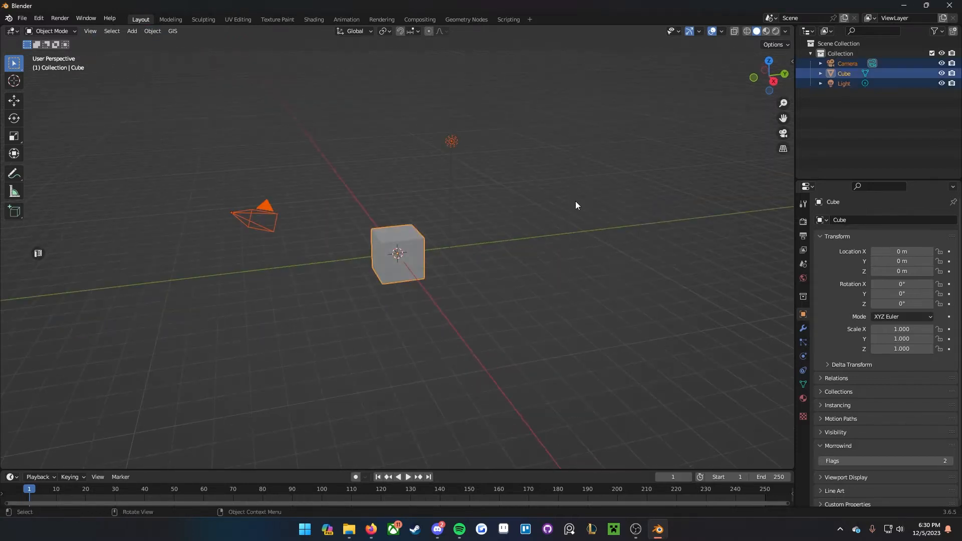
key("Delete")
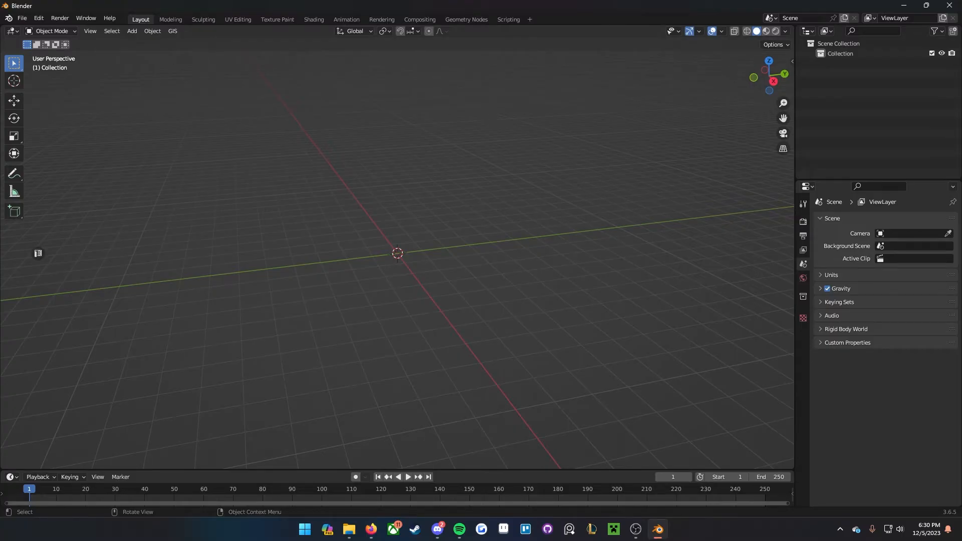
Step: Start a NIF import with Nifly and open the character assets folder inside the Desktop meshes folder
left_click(22, 19)
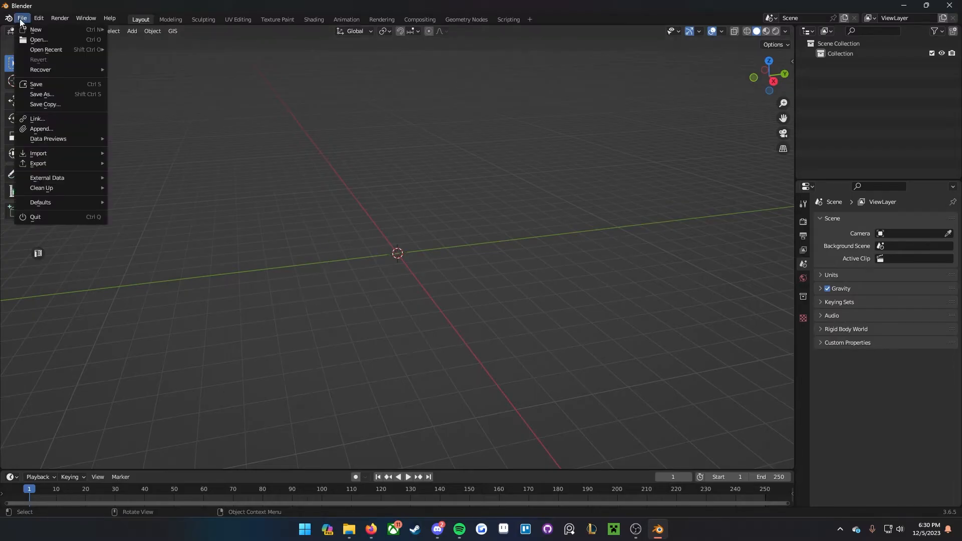
mouse_move(66, 155)
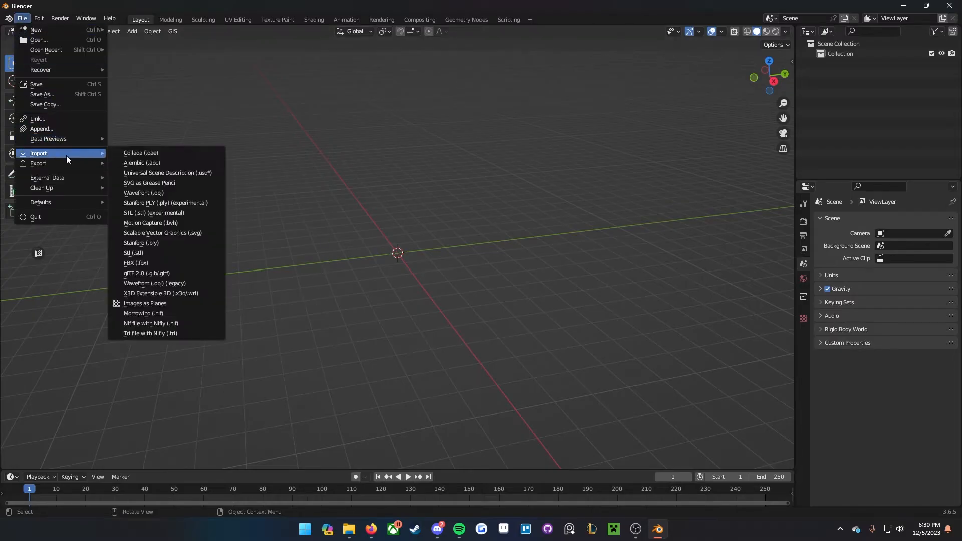
left_click(168, 324)
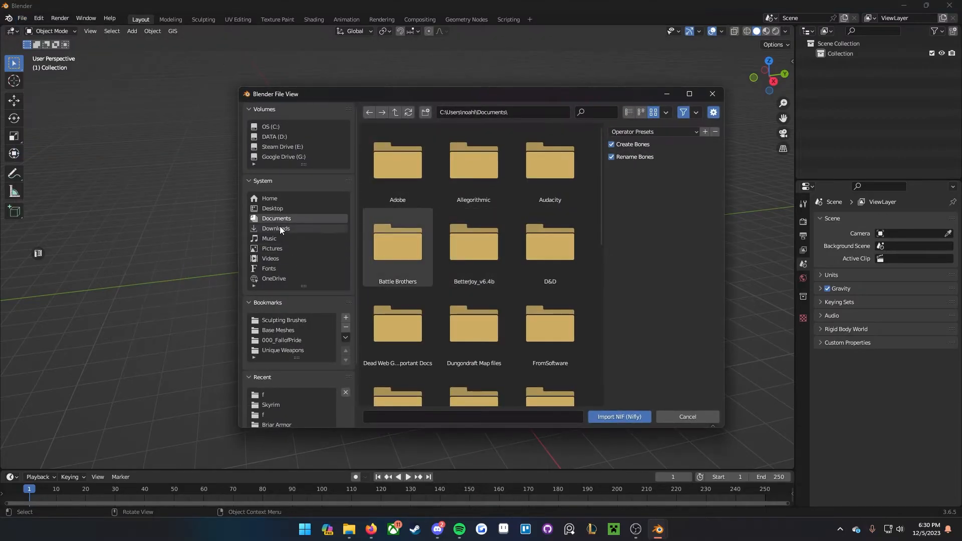
left_click(272, 208)
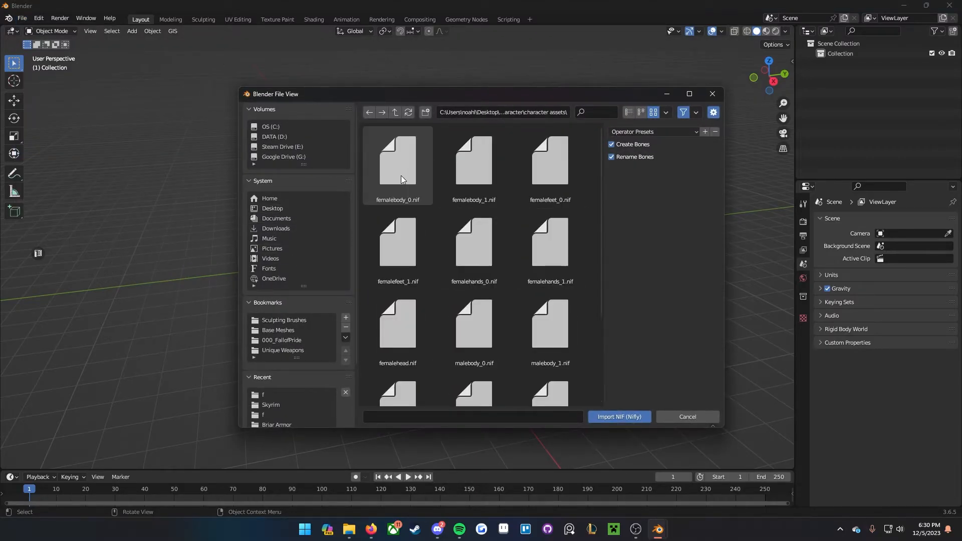
Step: Browse to the Thieves Guild armor folder under meshes\armor and examine its boots, bracers and torso files
key("BackSpace")
key("BackSpace")
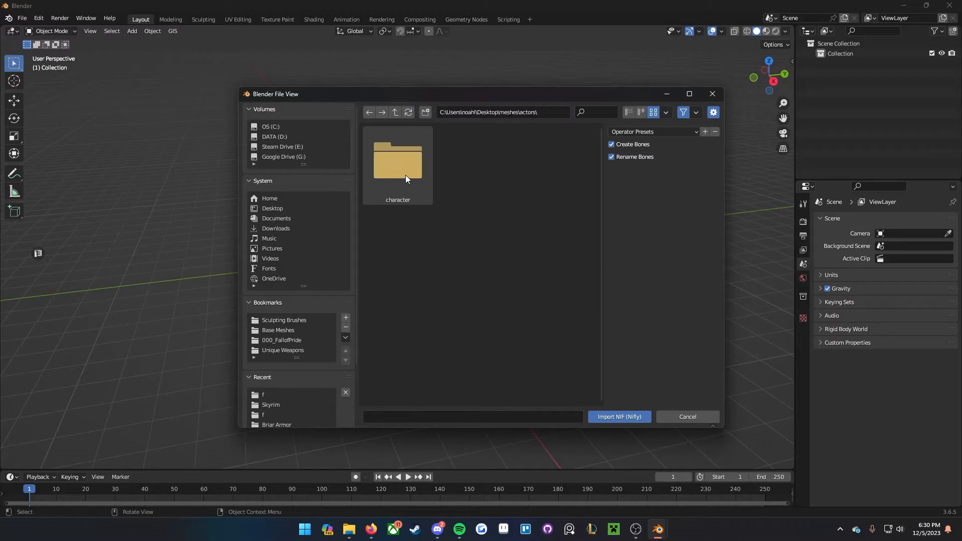
key("BackSpace")
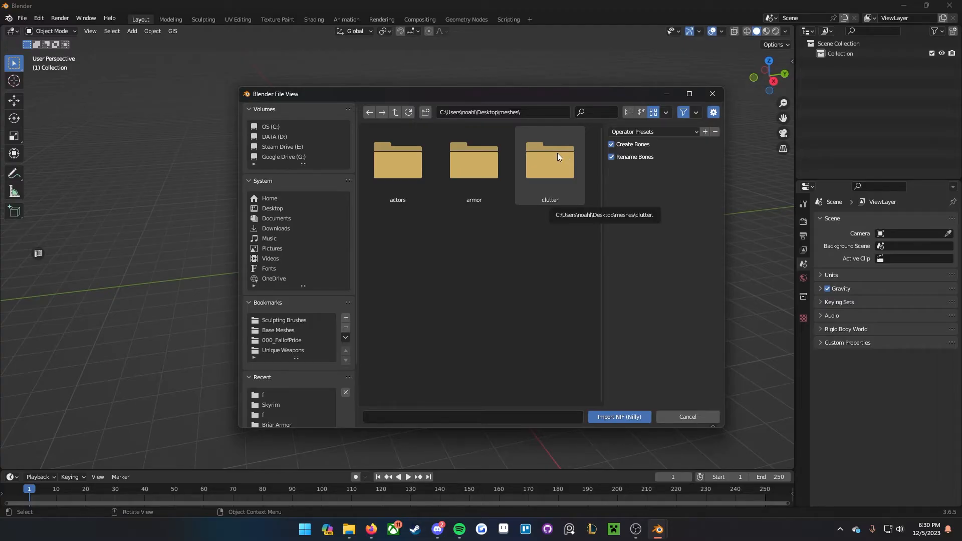
double_click(497, 166)
double_click(499, 245)
double_click(483, 185)
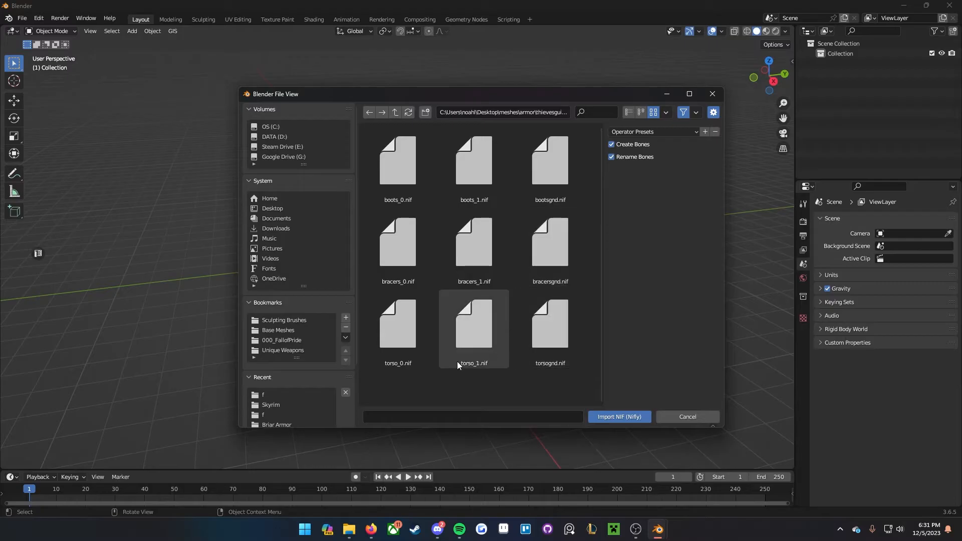
Step: Return to the character assets folder and import only femalebody_0.nif with bone creation and renaming enabled
left_click(396, 112)
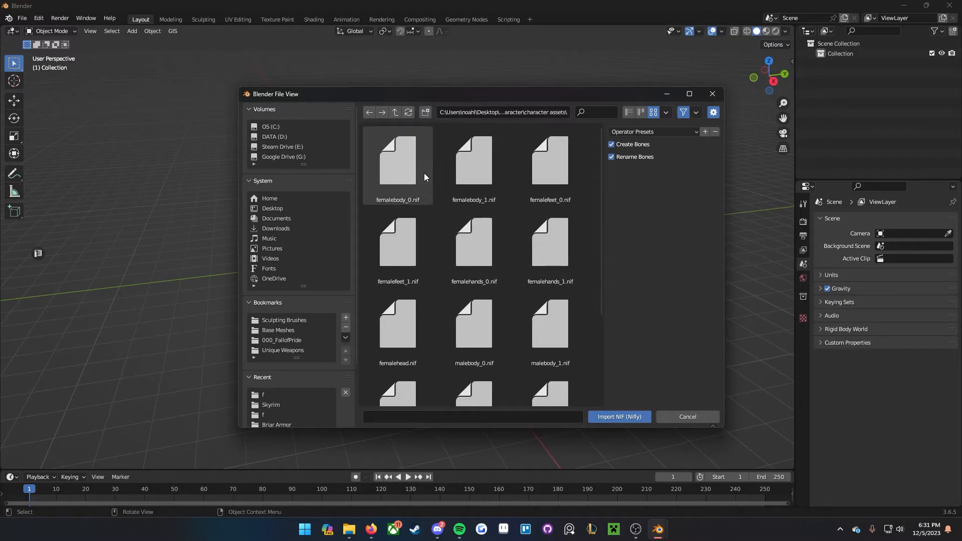
left_click(424, 173)
left_click(479, 187, "ctrl")
left_click(551, 171, "ctrl")
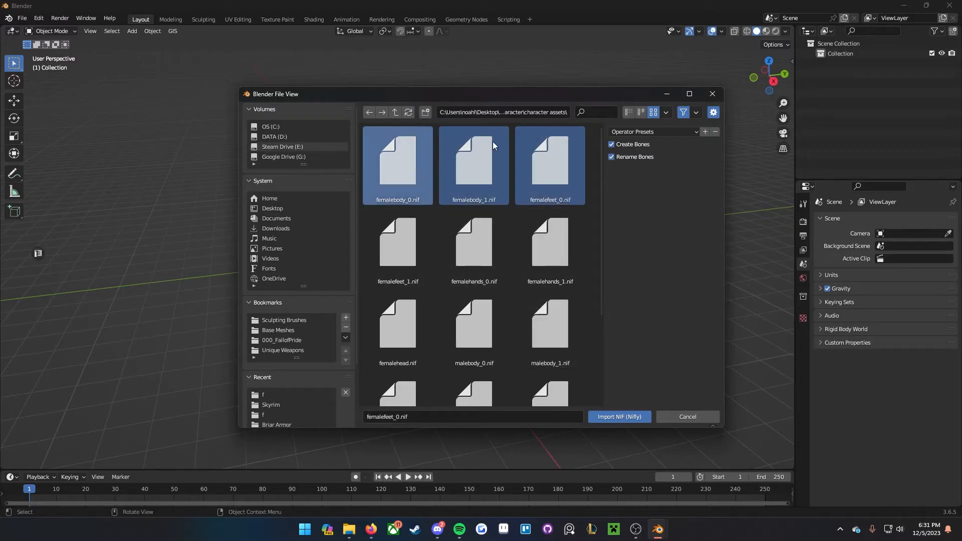
left_click(419, 182)
scroll(459, 237, "down", 2)
scroll(459, 238, "up", 2)
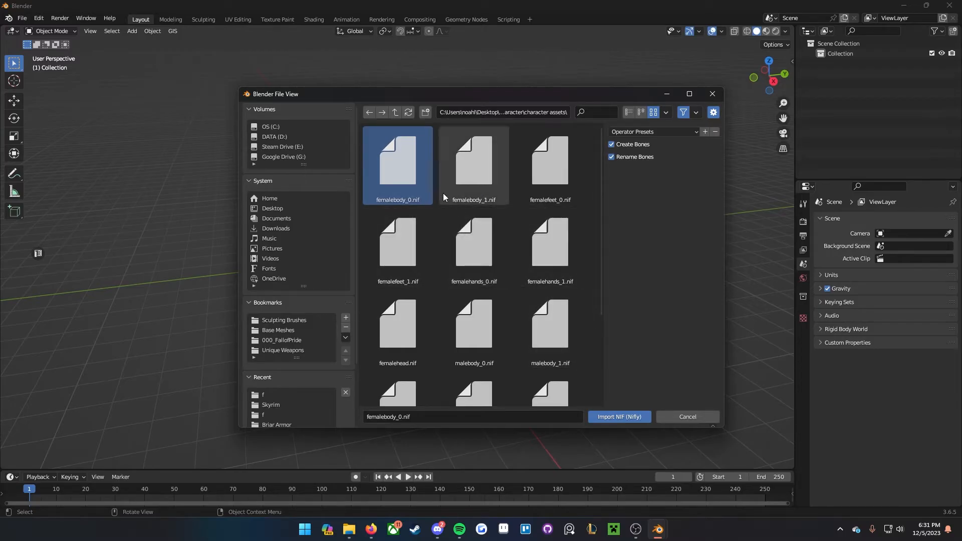
left_click(620, 416)
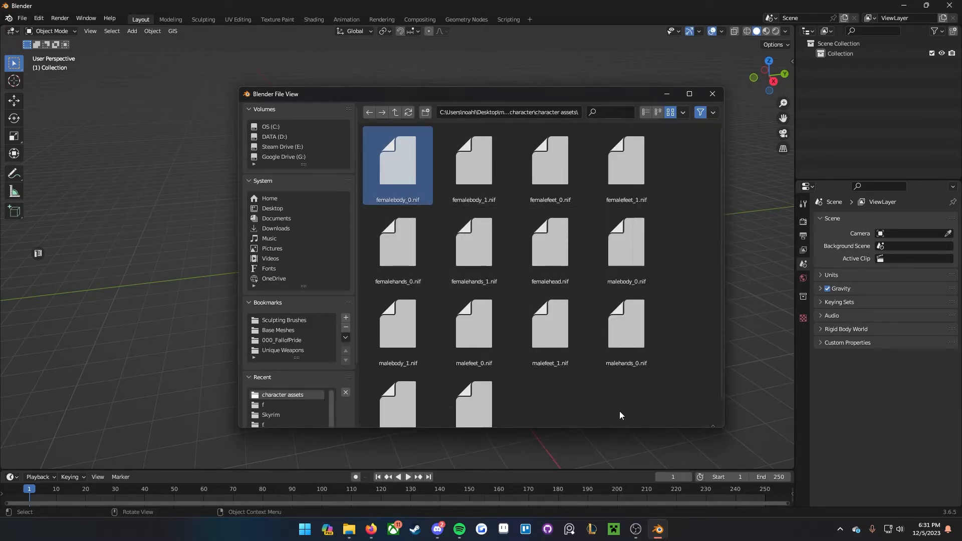
Step: Examine the imported female body mesh and its bones from the front, back and sides
middle_click_drag(567, 276, 412, 260)
scroll(477, 266, "up", 5)
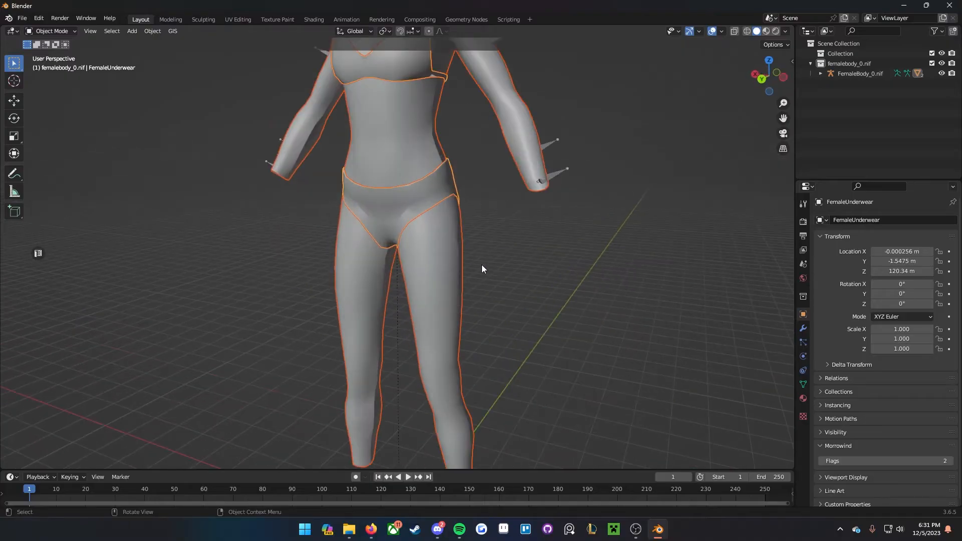
scroll(485, 266, "down", 6)
middle_click_drag(485, 266, 443, 263)
scroll(604, 271, "up", 5)
scroll(415, 252, "down", 7)
scroll(607, 267, "up", 7)
scroll(408, 254, "down", 8)
scroll(483, 262, "up", 6)
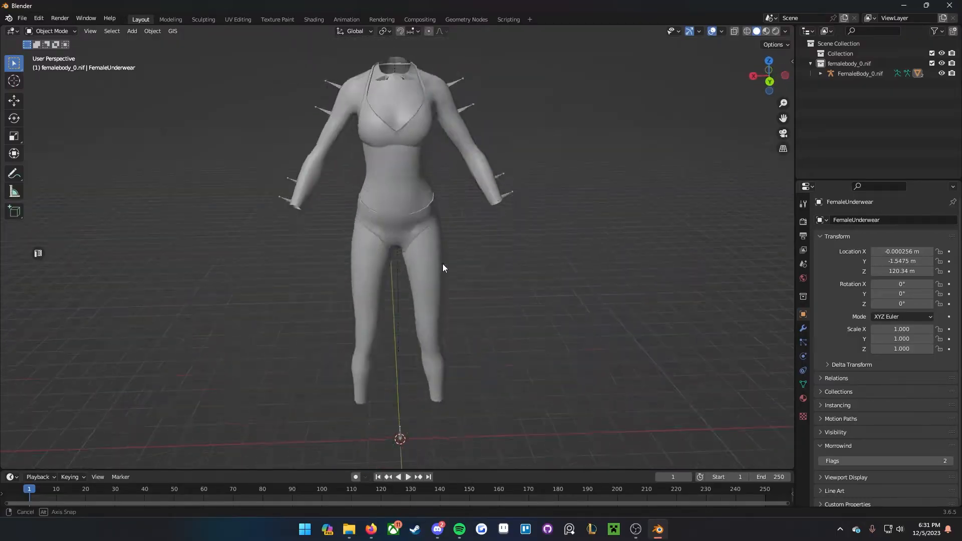
scroll(443, 264, "down", 4)
key("grave")
left_click(523, 221)
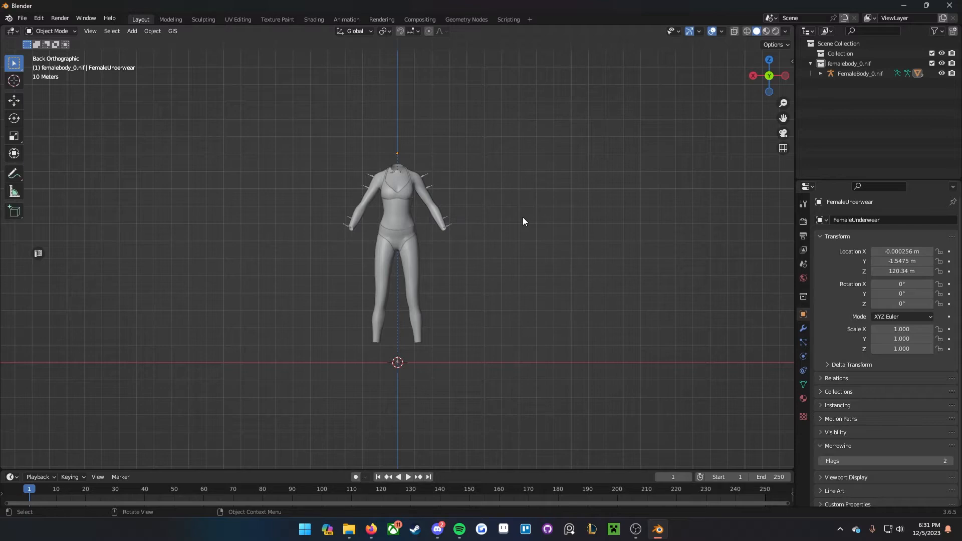
scroll(523, 217, "up", 3)
scroll(494, 187, "down", 1)
key("grave")
left_click(525, 182)
key("grave")
left_click(331, 103)
key("grave")
left_click(561, 88)
middle_click_drag(520, 140, 394, 186)
scroll(503, 203, "up", 5)
middle_click_drag(452, 209, 560, 245)
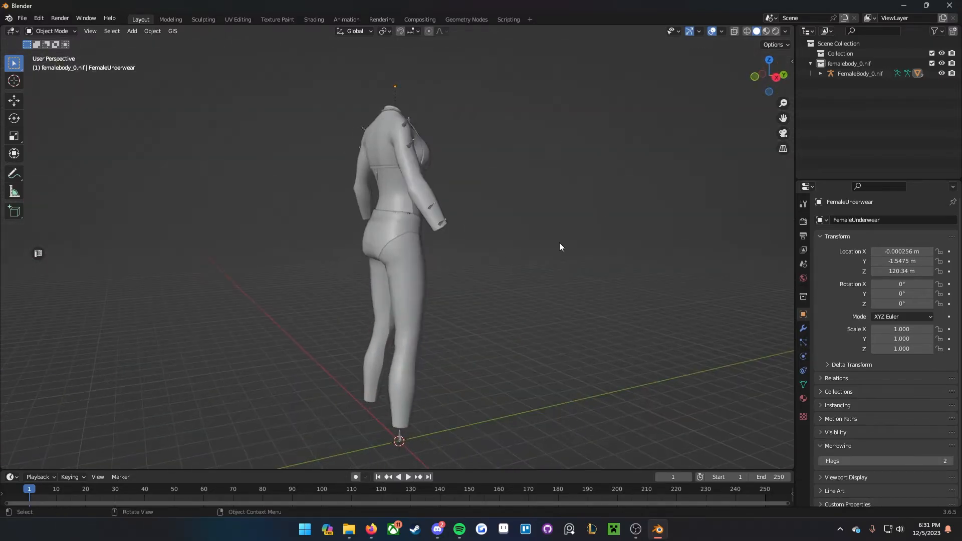
scroll(511, 246, "down", 4)
middle_click_drag(460, 251, 323, 287)
scroll(351, 287, "up", 4)
middle_click_drag(428, 282, 483, 244)
scroll(362, 224, "down", 4)
scroll(483, 243, "up", 3)
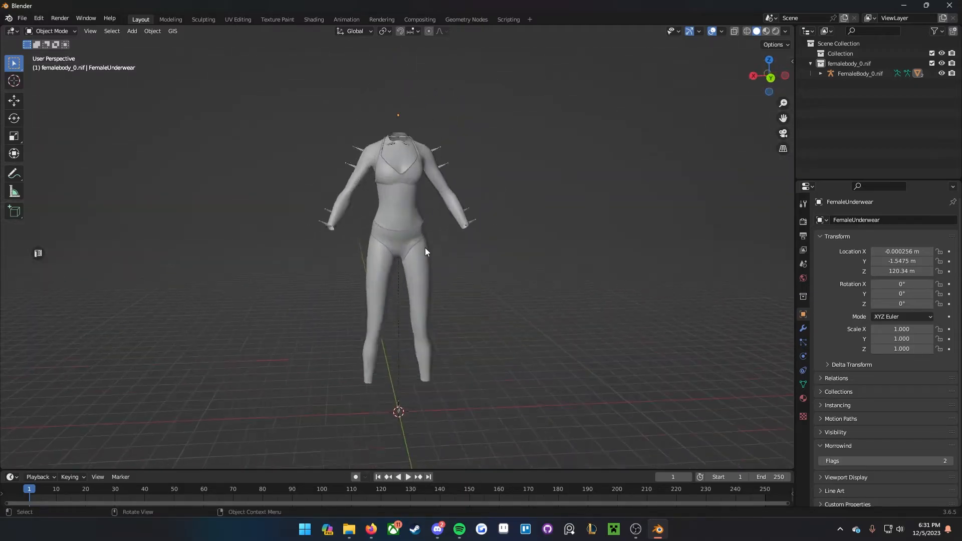
scroll(425, 248, "up", 2)
Step: Import another NIF mesh into the scene with the Nifly importer
left_click(22, 18)
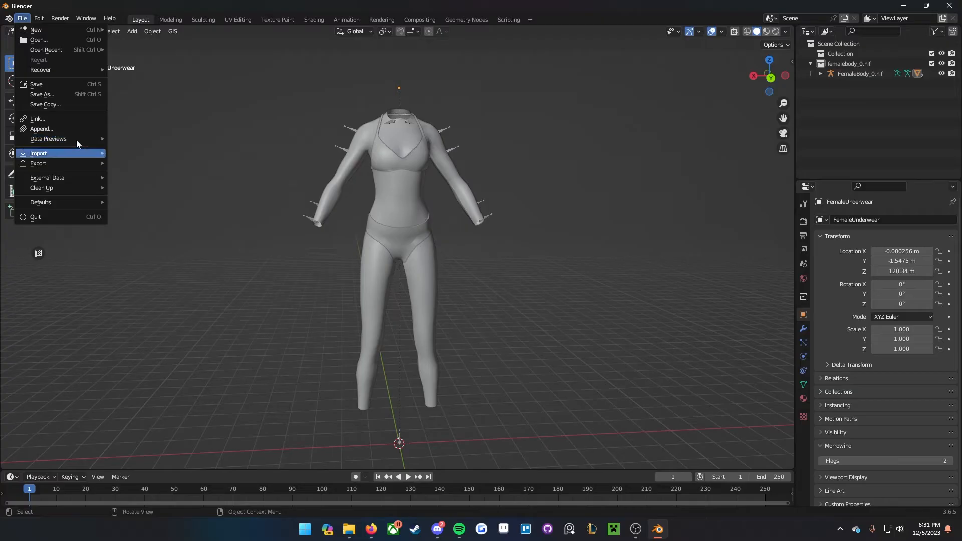
left_click(27, 20)
left_click(28, 19)
mouse_move(71, 155)
left_click(176, 323)
left_click(469, 167)
left_click(541, 181)
left_click(620, 417)
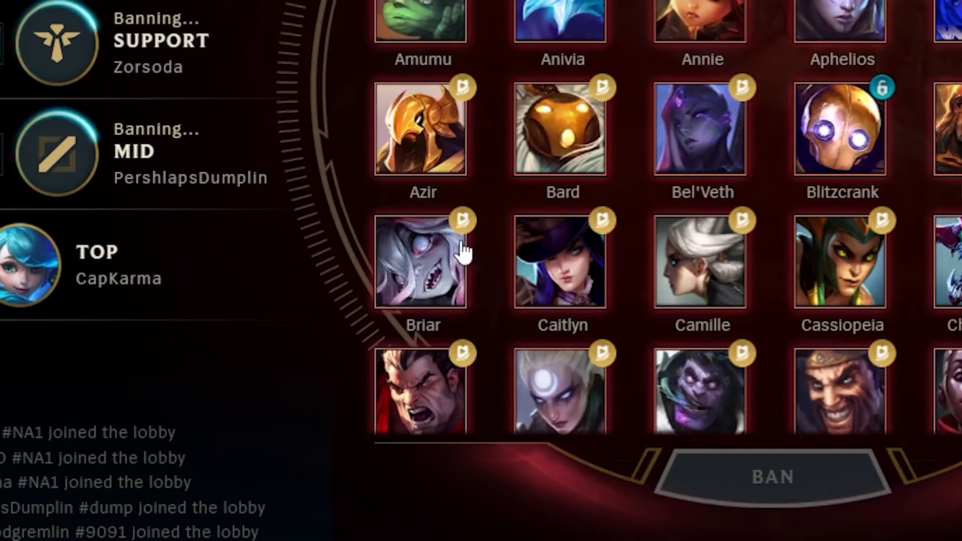
left_click(478, 253)
left_click(520, 398)
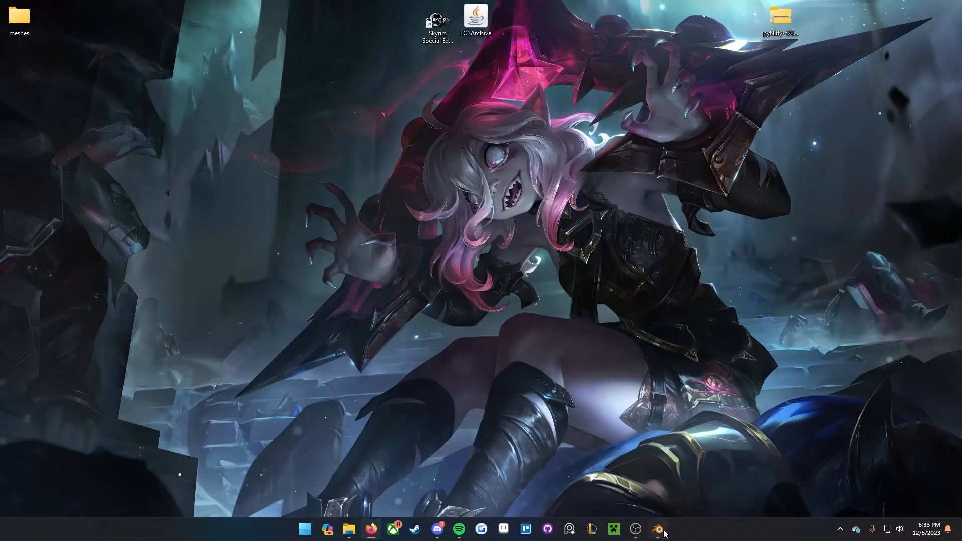
Step: Switch to Brair_Rigging.blend in Blender, show the torso_0, boots_0, bracers_0 and femalebody_1 collections over the custom outfit, then hide them again
left_click(664, 531)
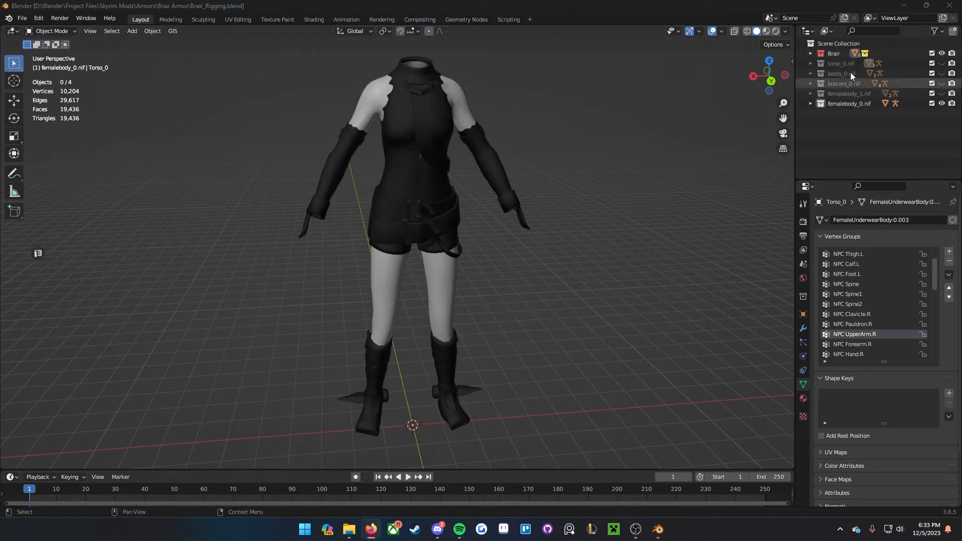
left_click_drag(849, 125, 833, 66)
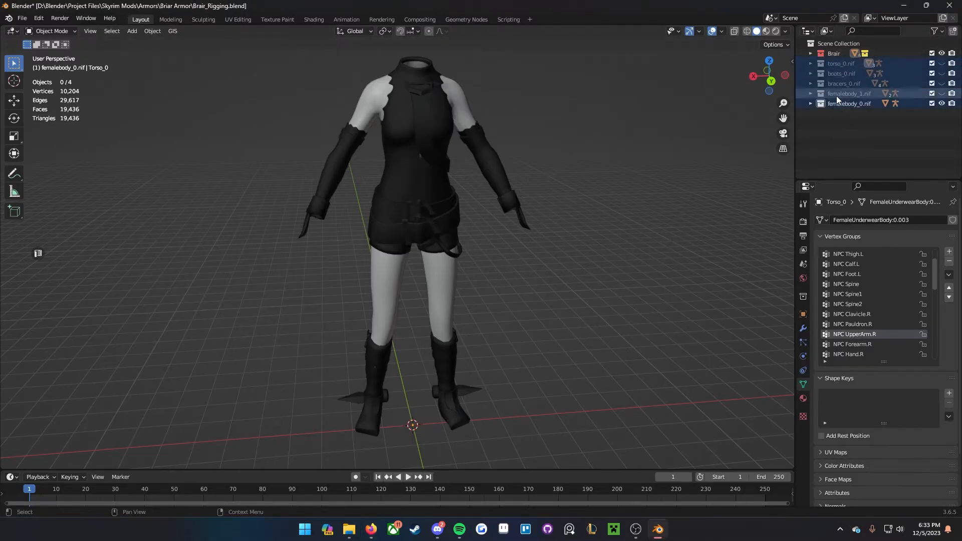
left_click(891, 134)
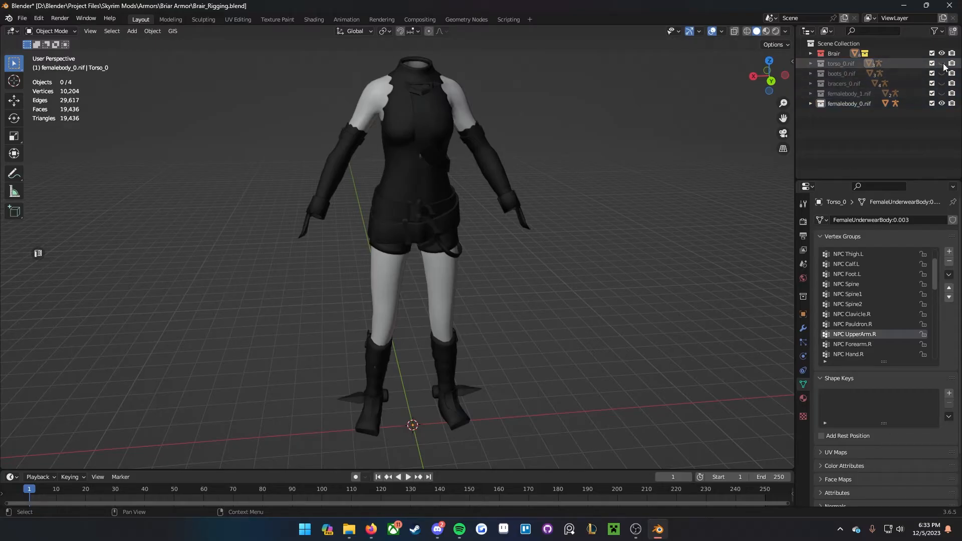
left_click(943, 64)
middle_click_drag(270, 175, 383, 184)
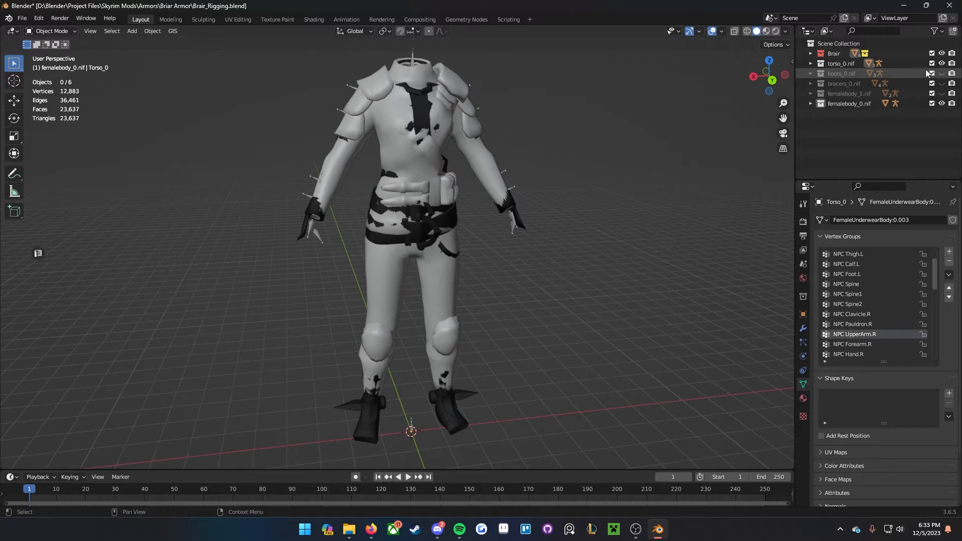
left_click(942, 74)
left_click(943, 83)
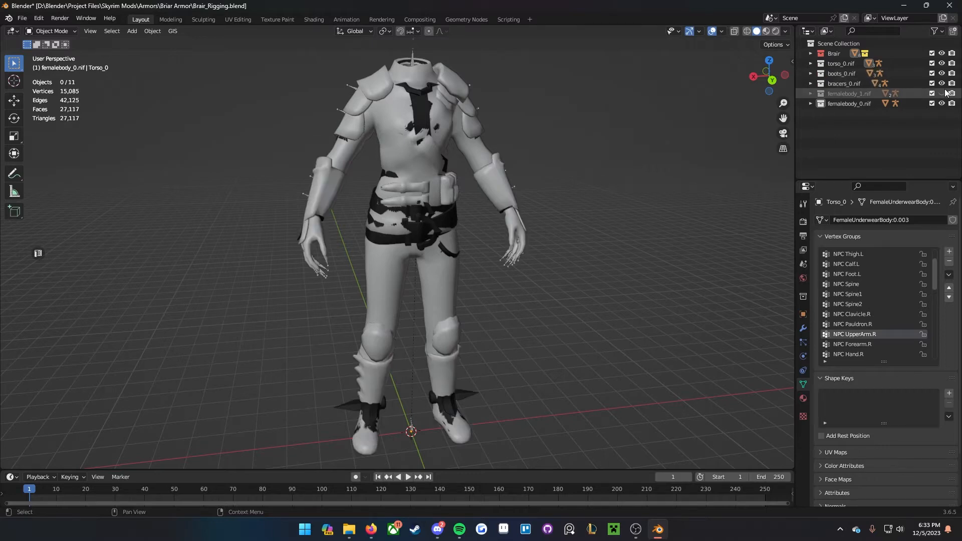
left_click(942, 95)
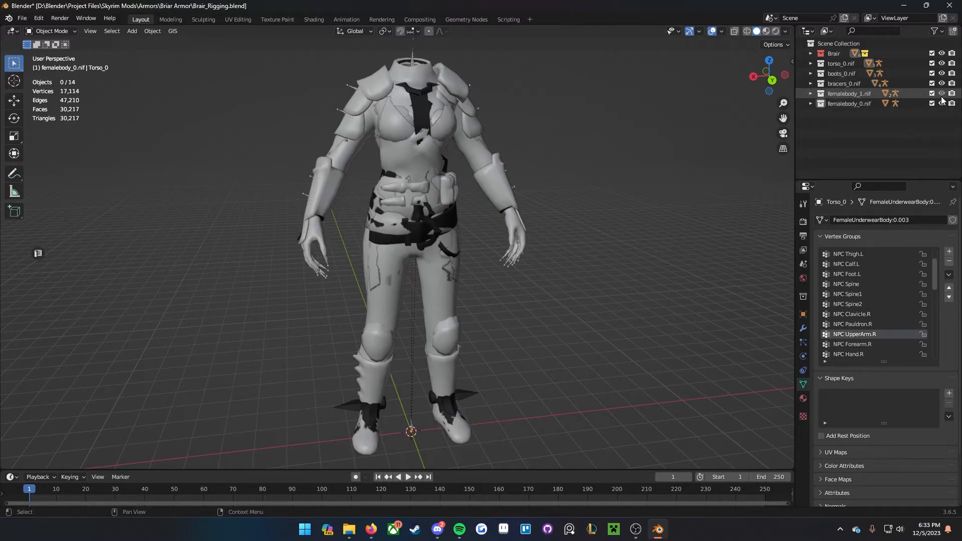
left_click(942, 94)
left_click_drag(942, 83, 943, 63)
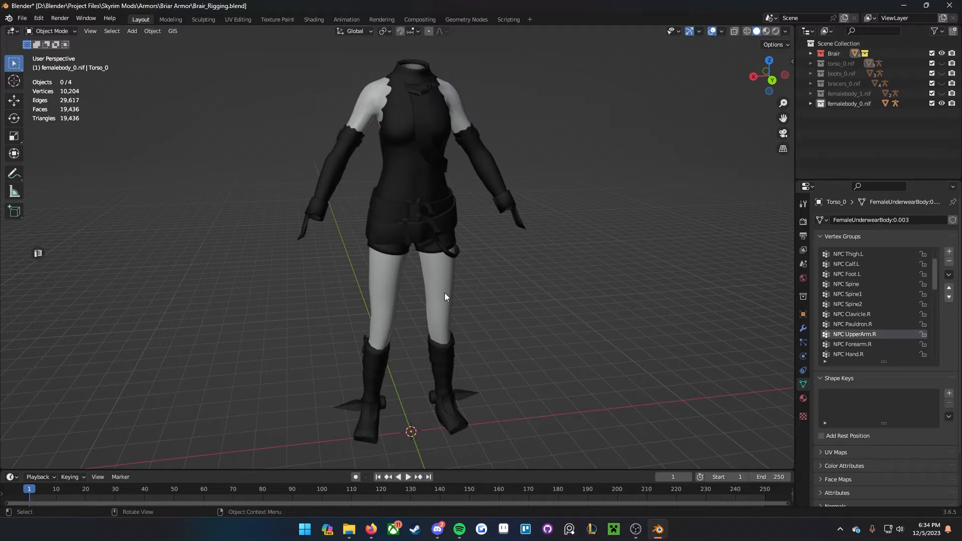
Step: Hide the femalebody_0.nif collection and select the custom outfit's pieces one at a time to check how it is divided
left_click(942, 104)
middle_click_drag(381, 248, 452, 253)
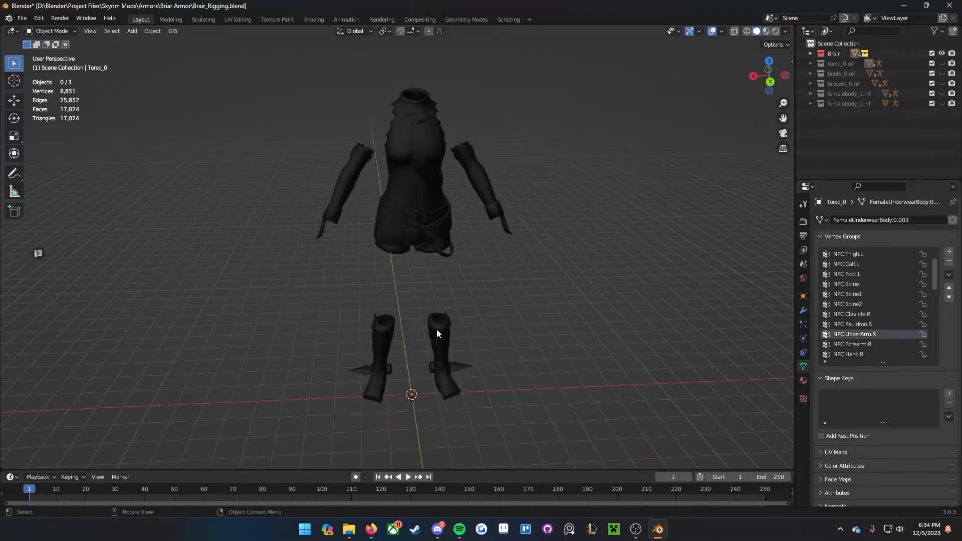
left_click(444, 193)
left_click(492, 230)
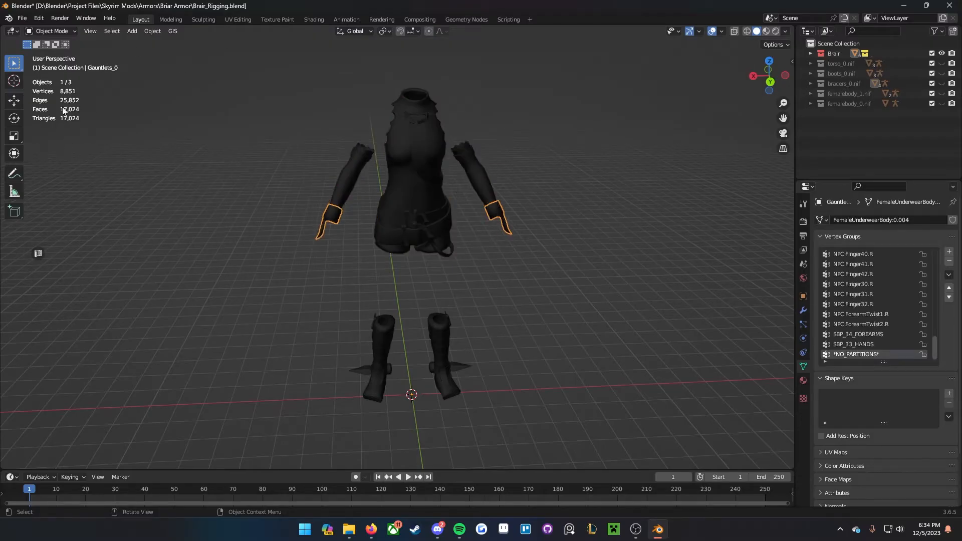
left_click(530, 282)
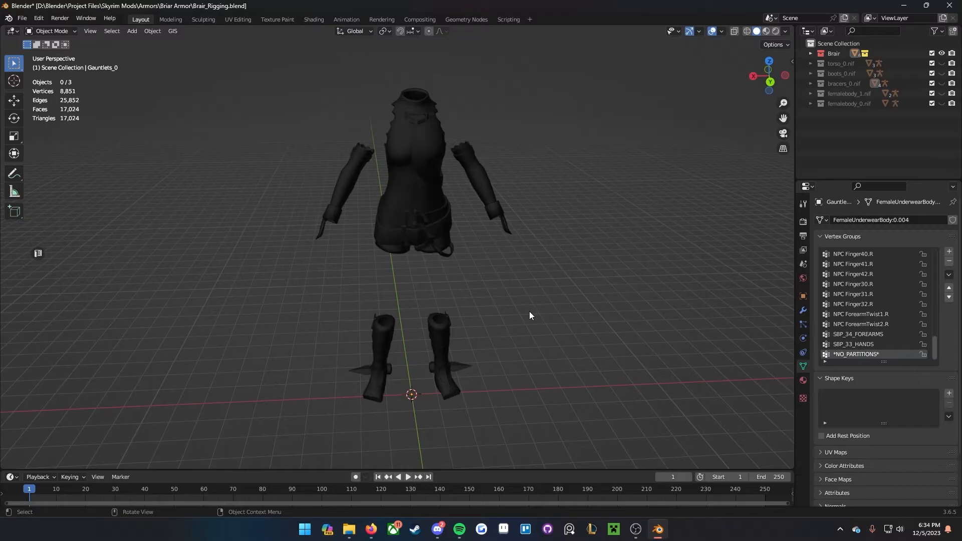
scroll(529, 314, "up", 1)
middle_click_drag(529, 313, 524, 300)
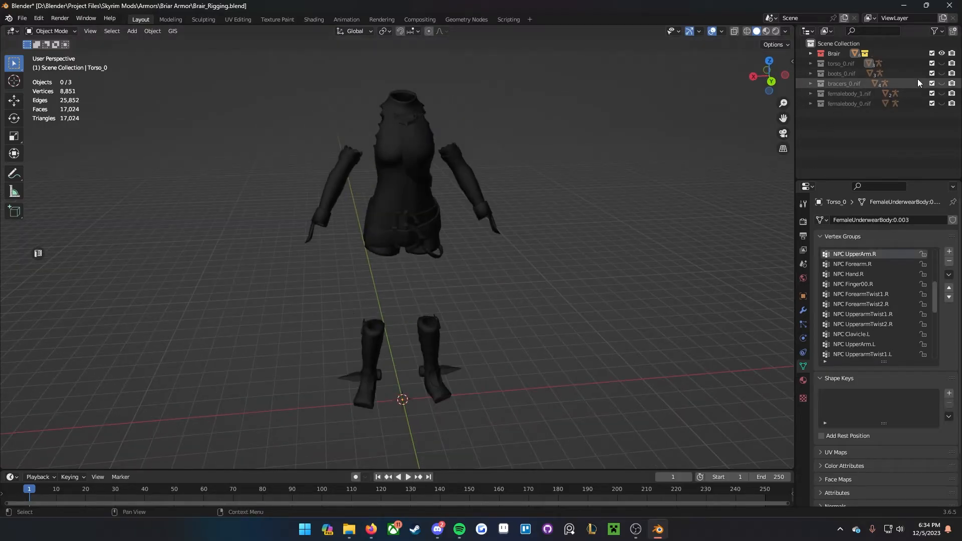
Step: Show the torso_0.nif collection over the custom outfit, compare it with the custom torso up close, and hide it again
left_click(943, 65)
middle_click_drag(524, 230, 366, 203)
scroll(416, 237, "up", 4)
left_click(405, 229)
scroll(372, 239, "down", 2)
middle_click_drag(372, 240, 541, 225)
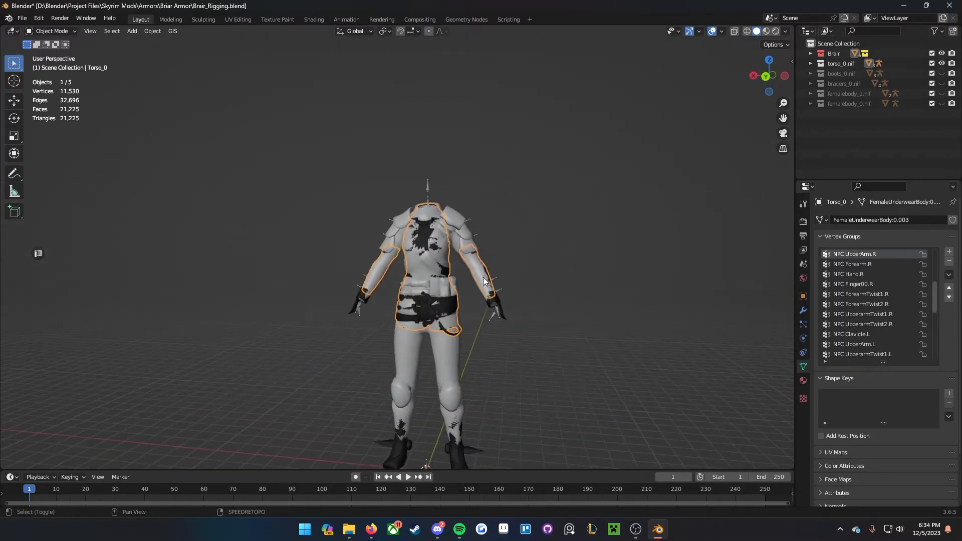
scroll(456, 232, "up", 3)
scroll(485, 238, "down", 2)
middle_click_drag(483, 235, 484, 267)
scroll(483, 264, "up", 3)
mouse_move(385, 267)
middle_mouse_down()
mouse_move(474, 253)
mouse_move(568, 275)
mouse_move(620, 273)
mouse_move(594, 284)
mouse_move(363, 281)
mouse_move(399, 278)
middle_mouse_up()
scroll(620, 274, "down", 3)
scroll(363, 282, "down", 2)
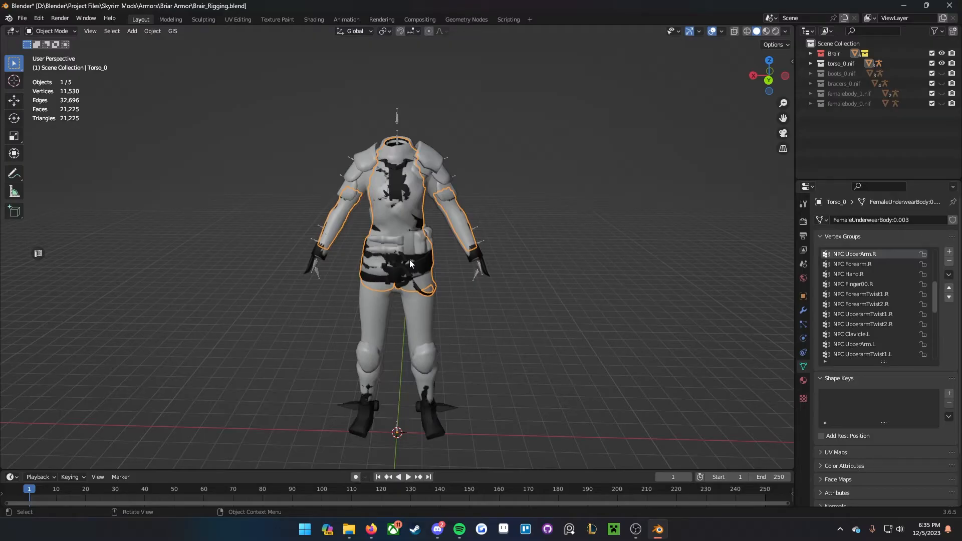
middle_click_drag(441, 278, 459, 270, "shift")
left_click(942, 64)
Step: Show the custom torso's UV layout over Black_BaseColor.png in the UV Editing workspace and select all of its UVs
scroll(485, 171, "up", 1)
middle_click_drag(485, 172, 467, 188)
key("Tab")
key("Tab")
scroll(350, 100, "up", 2)
left_click(238, 19)
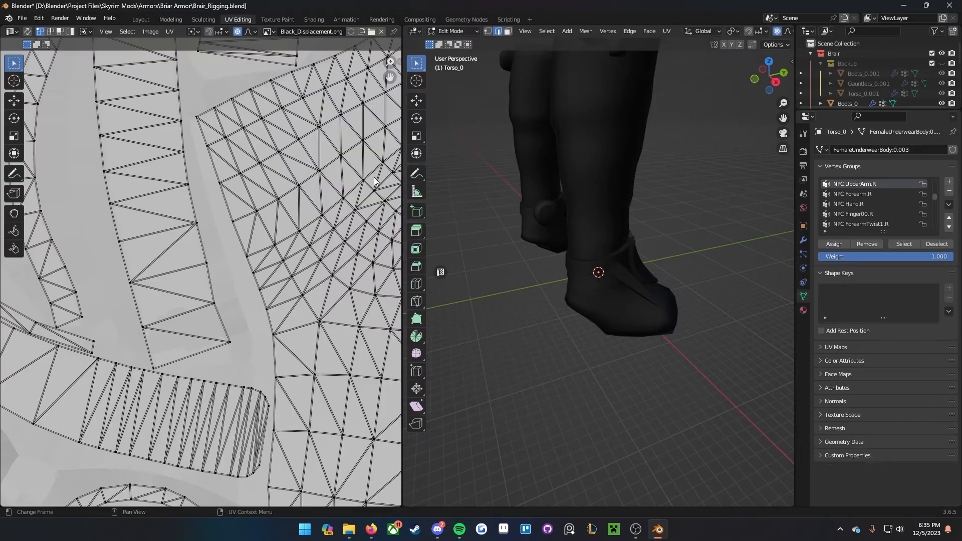
scroll(329, 130, "down", 4)
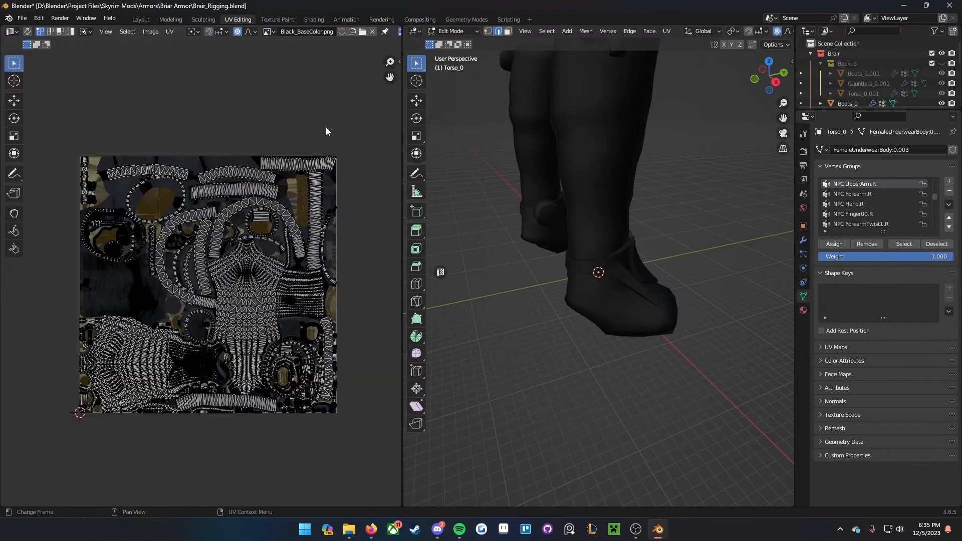
key("a")
scroll(516, 163, "down", 6)
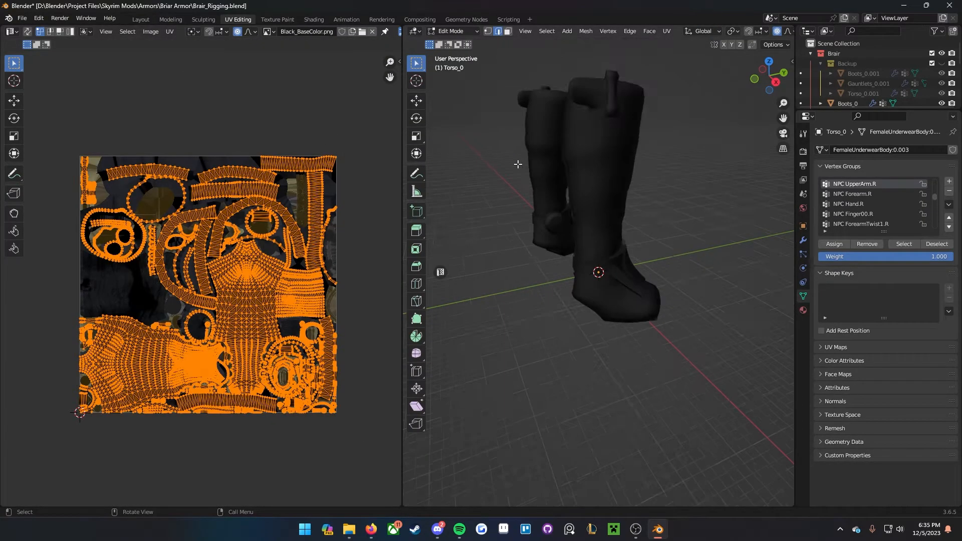
Step: Select the outfit's torso, gauntlets and boots and edit them together in face select mode
key("Tab")
scroll(617, 205, "down", 6)
left_click_drag(667, 315, 587, 181)
key("Tab")
key("3")
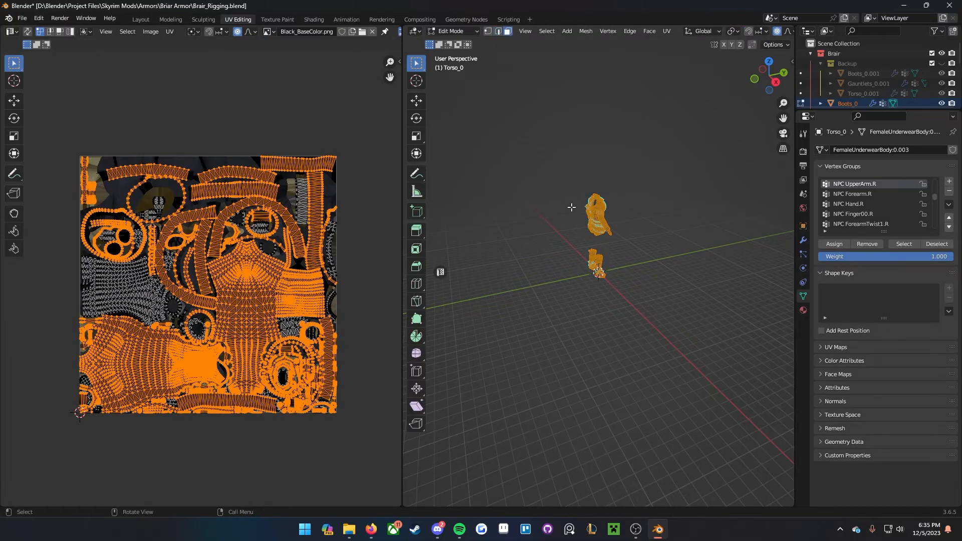
Step: Examine the shared UV layout of all outfit pieces and compare it with the meshes seen from the front
scroll(284, 207, "up", 6)
scroll(284, 206, "up", 3)
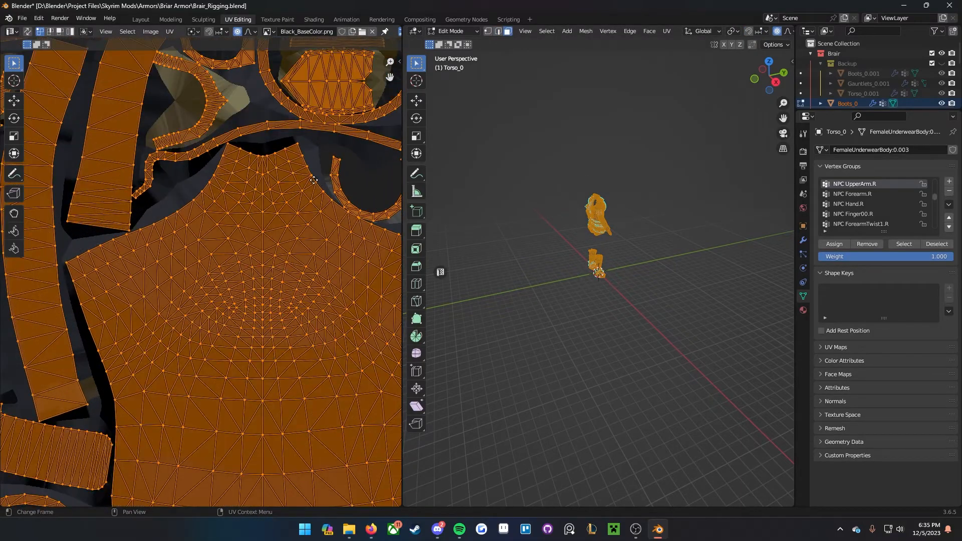
middle_click_drag(313, 367, 235, 178)
middle_click_drag(236, 328, 261, 416)
scroll(198, 174, "up", 6)
scroll(248, 337, "down", 10)
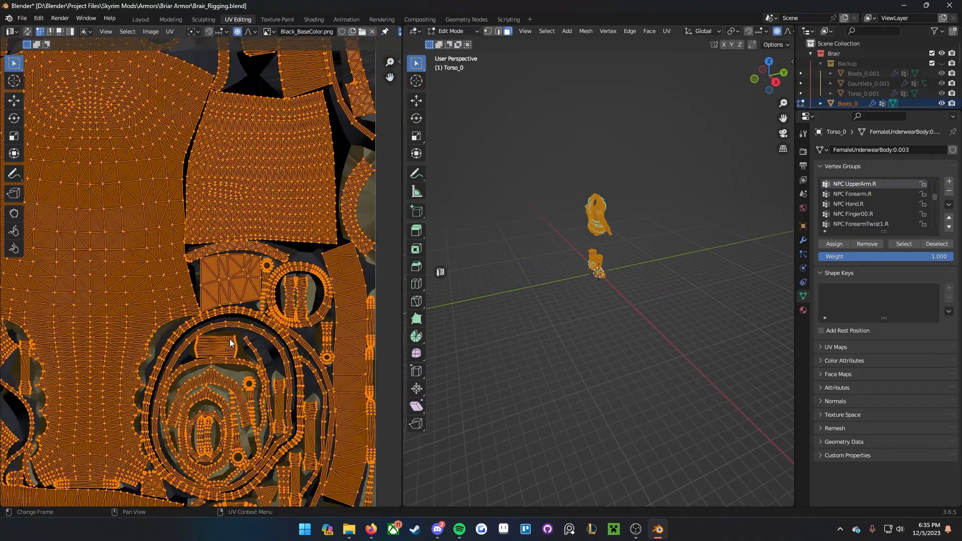
middle_click_drag(193, 290, 236, 325)
middle_click_drag(541, 329, 461, 329)
scroll(603, 286, "up", 7)
middle_click_drag(598, 172, 527, 294, "shift")
middle_click_drag(451, 257, 387, 252)
scroll(493, 261, "down", 3)
scroll(283, 239, "down", 3)
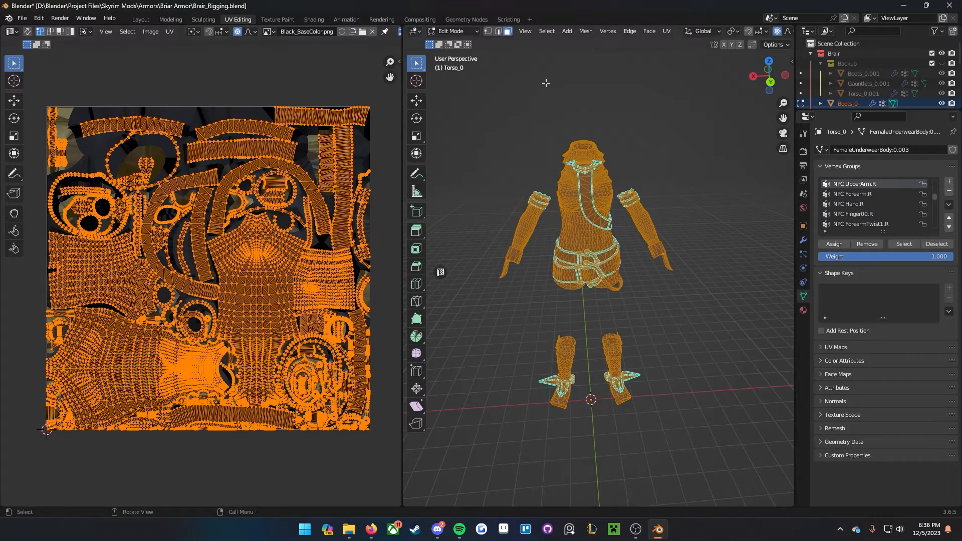
Step: Return to the Layout workspace, edit only the torso object and select both linked sleeve meshes, delimited by seam
left_click(141, 20)
middle_click_drag(450, 290, 420, 199)
left_click(492, 266)
middle_click_drag(492, 266, 408, 258)
left_click(526, 225)
key("Tab")
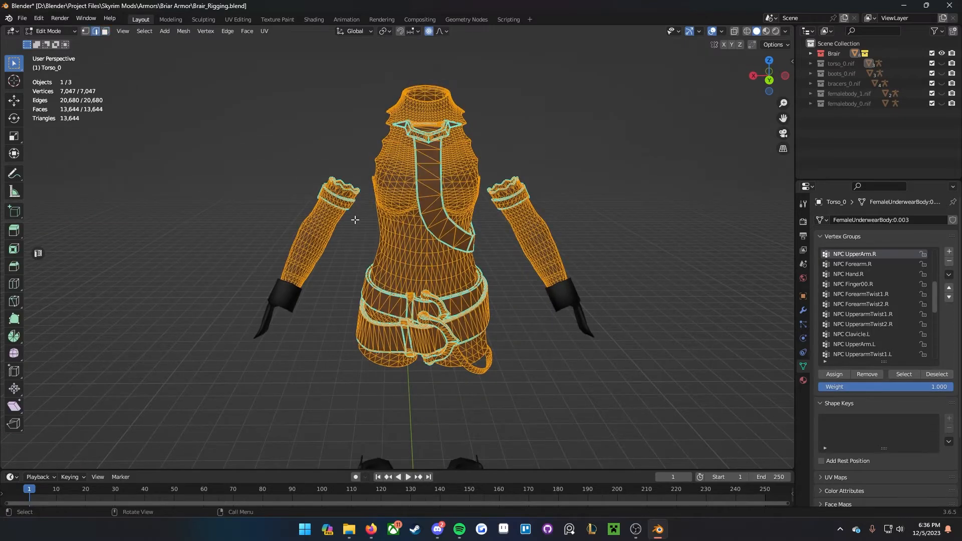
left_click(347, 219)
key("l")
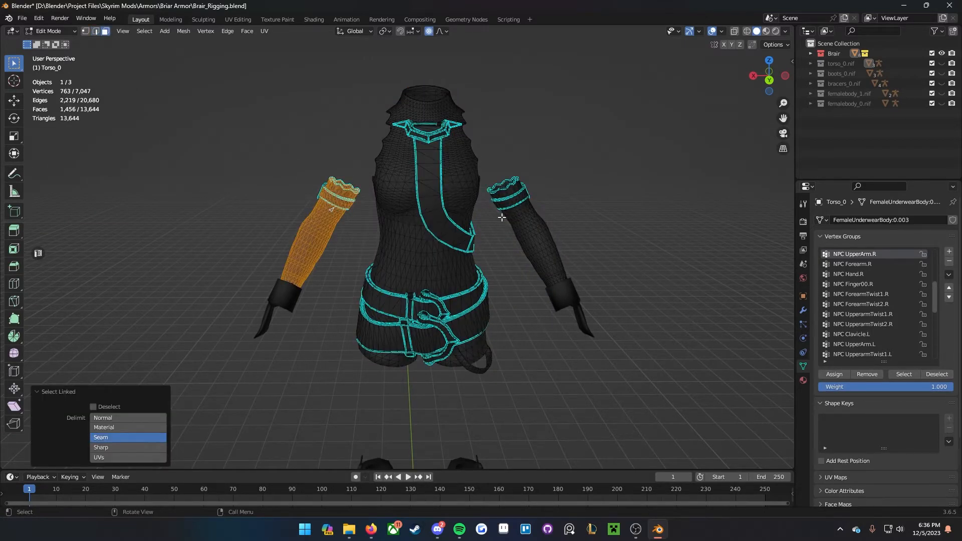
key("l")
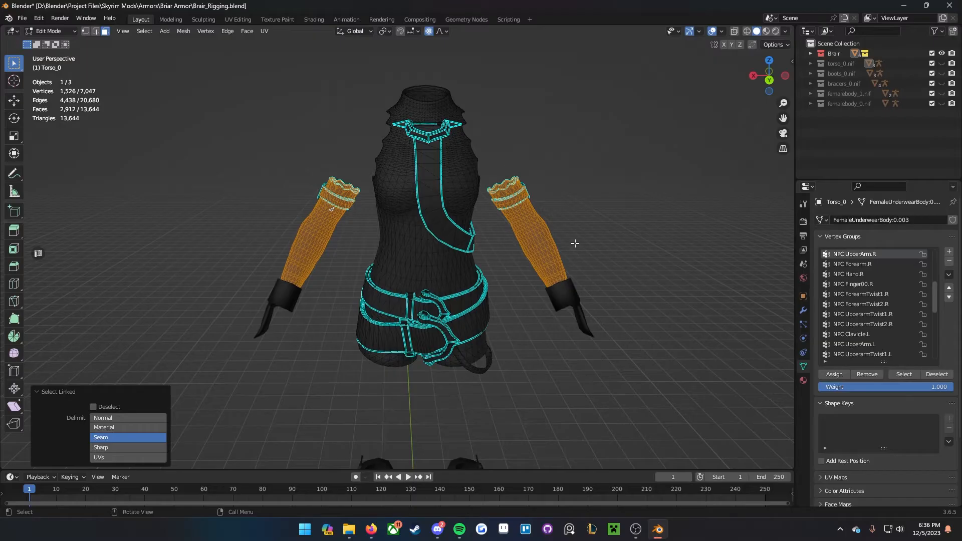
middle_click_drag(591, 247, 490, 215)
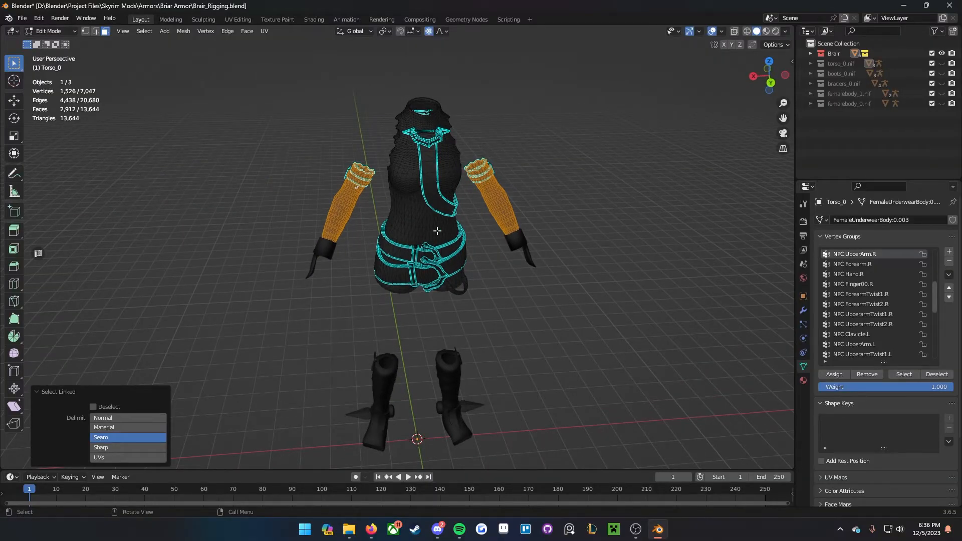
Step: Leave Edit Mode and select the gauntlets and the boots in turn to inspect them as separate objects
key("Tab")
middle_click_drag(387, 254, 363, 130)
left_click(333, 195)
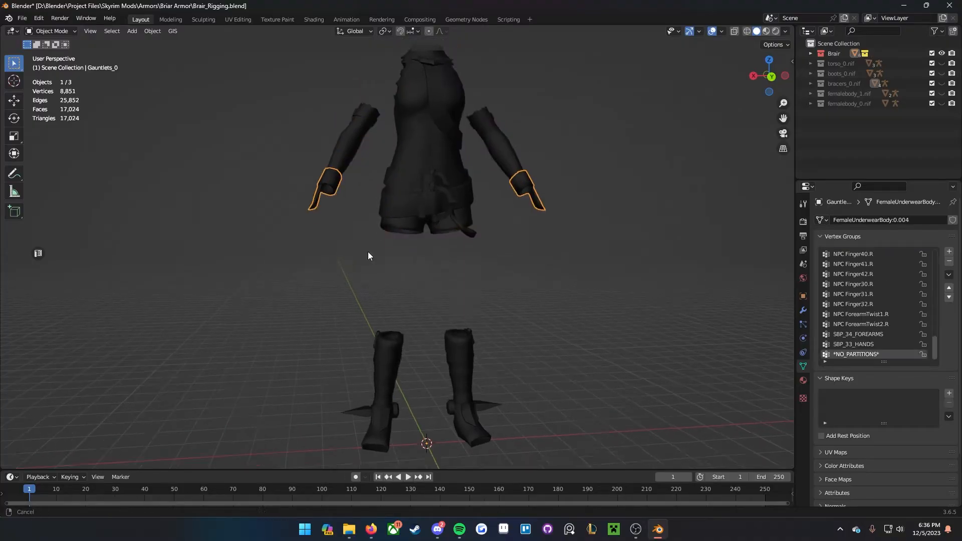
scroll(361, 266, "down", 5, "shift")
left_click(351, 275)
middle_click_drag(413, 161, 454, 198)
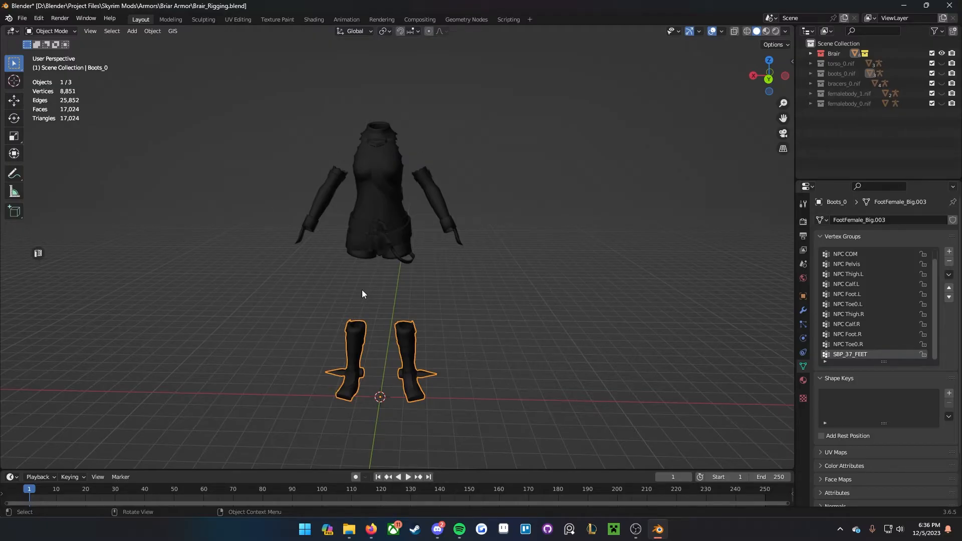
middle_click_drag(372, 248, 444, 336)
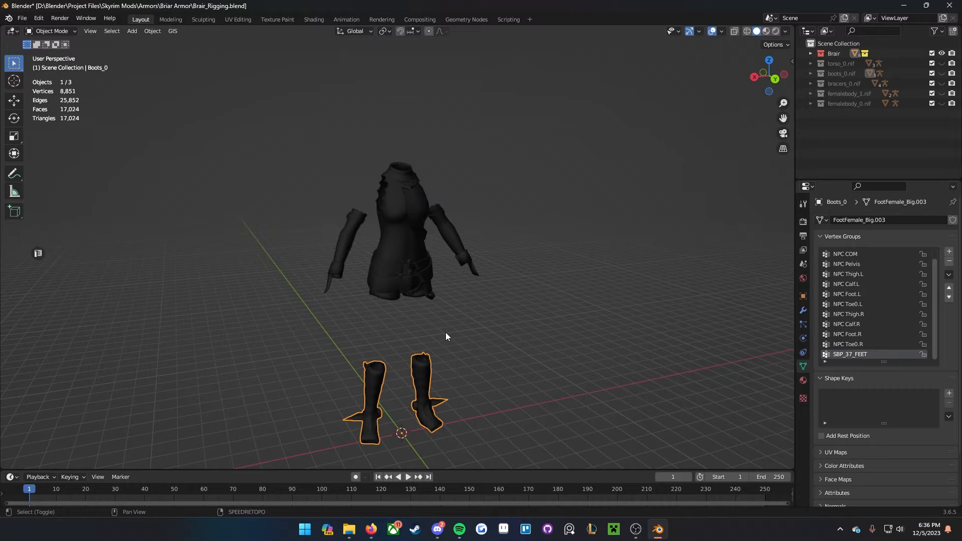
scroll(452, 308, "up", 4)
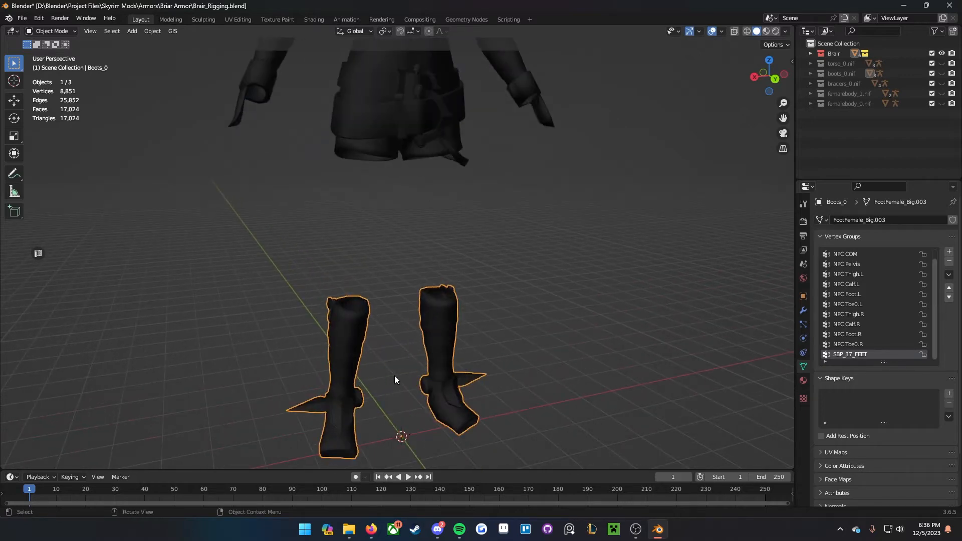
Step: Examine the boots' UV islands on Black_BaseColor.png alongside their mesh in the UV Editing workspace
left_click(237, 20)
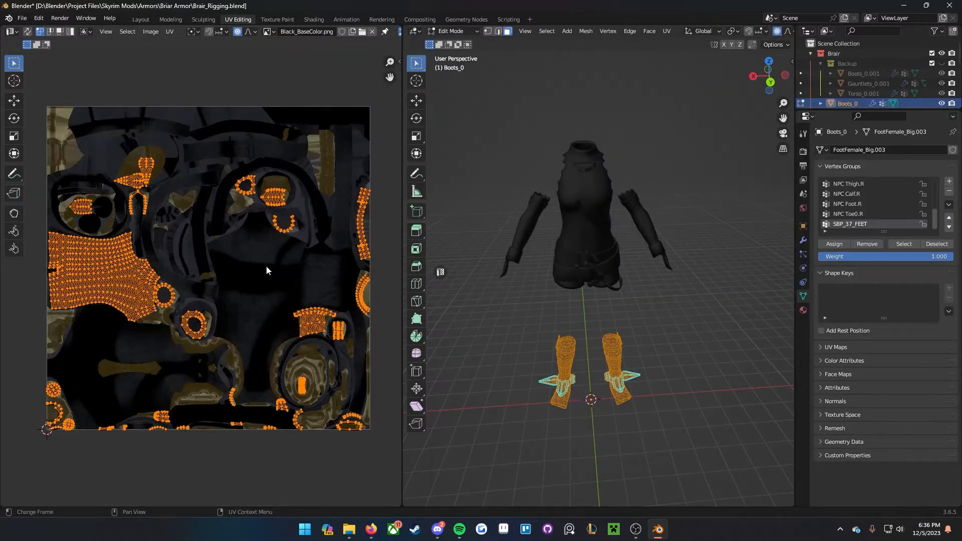
mouse_move(150, 278)
middle_mouse_down()
mouse_move(197, 275)
mouse_move(170, 278)
middle_mouse_up()
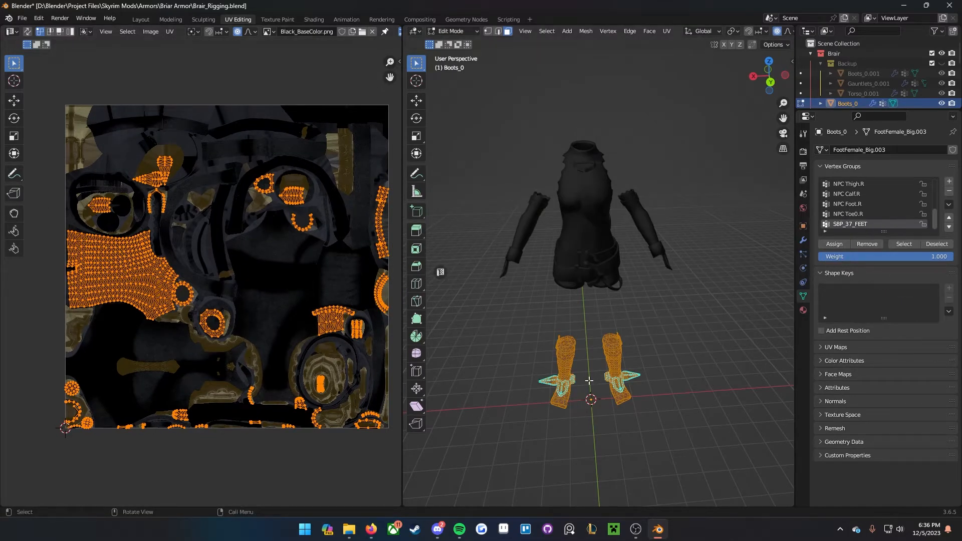
scroll(589, 381, "up", 4)
middle_click_drag(590, 380, 566, 234, "shift")
middle_click_drag(565, 235, 531, 230)
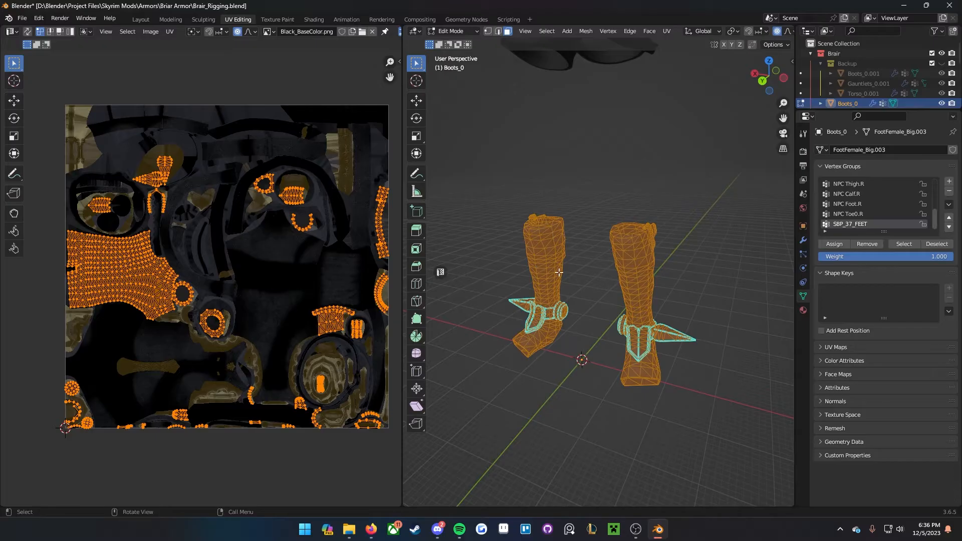
scroll(550, 268, "down", 6)
mouse_move(549, 268)
middle_mouse_down()
mouse_move(585, 236)
mouse_move(574, 314)
mouse_move(551, 281)
middle_mouse_up()
scroll(573, 314, "up", 5)
scroll(551, 289, "down", 5)
scroll(548, 275, "up", 3)
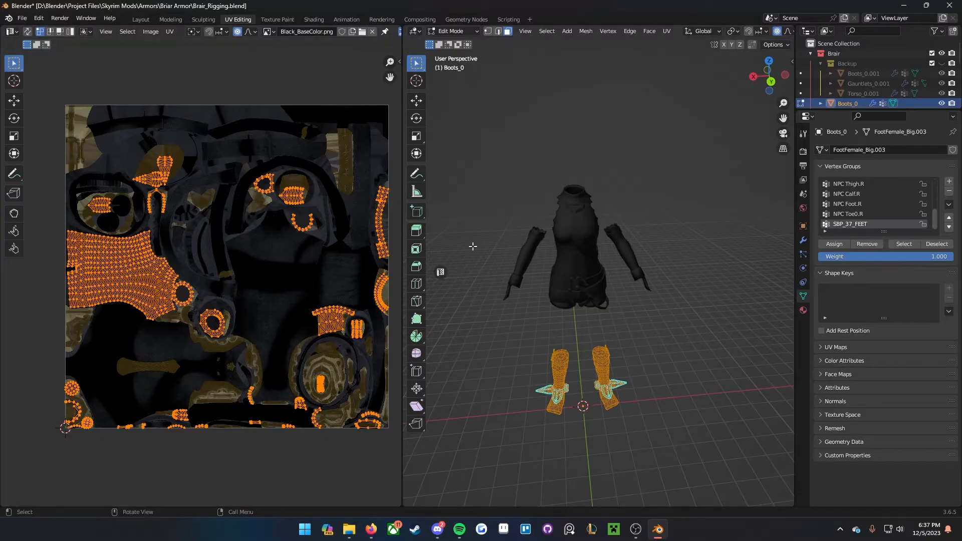
Step: Return to the Layout workspace, deselect the boots and save the file
left_click(140, 19)
scroll(436, 221, "down", 2)
middle_click_drag(454, 199, 483, 296, "shift")
scroll(476, 289, "down", 1)
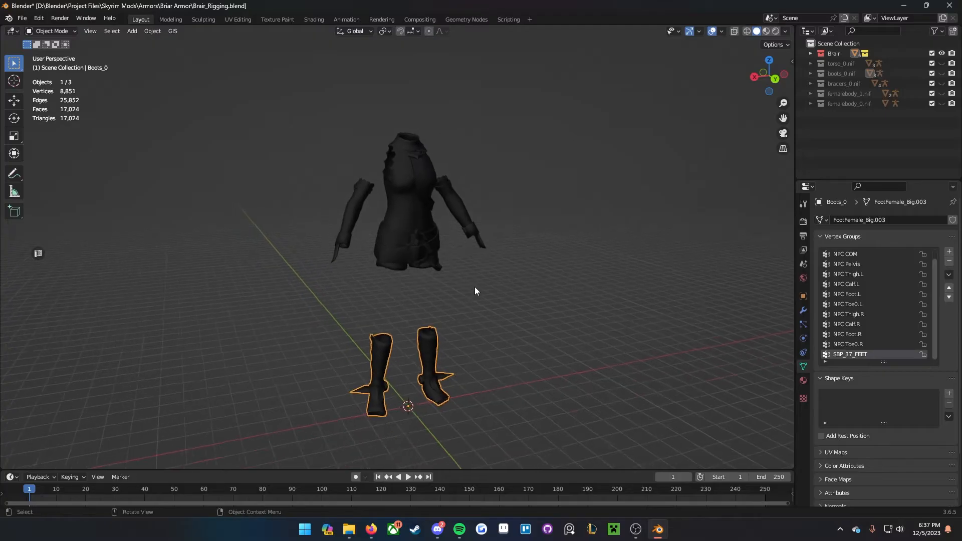
scroll(474, 287, "up", 1)
left_click(605, 274)
key("ctrl+s")
Step: Put all three outfit pieces into Edit Mode and search the commands for "tri" to find Triangulate Faces
middle_click_drag(591, 270, 556, 256)
middle_click_drag(540, 256, 503, 260, "shift")
scroll(523, 239, "down", 3)
scroll(491, 274, "up", 1)
left_click_drag(268, 185, 275, 197)
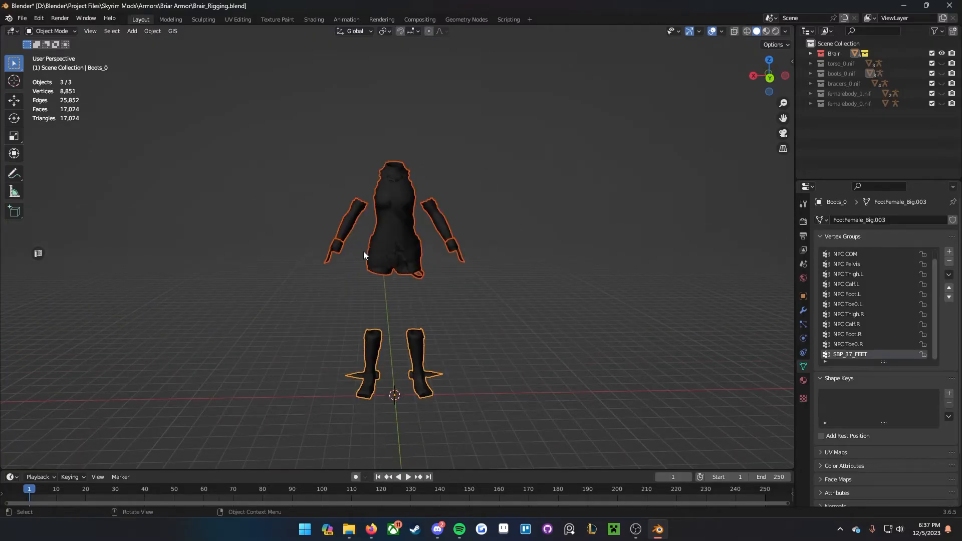
scroll(396, 279, "up", 3)
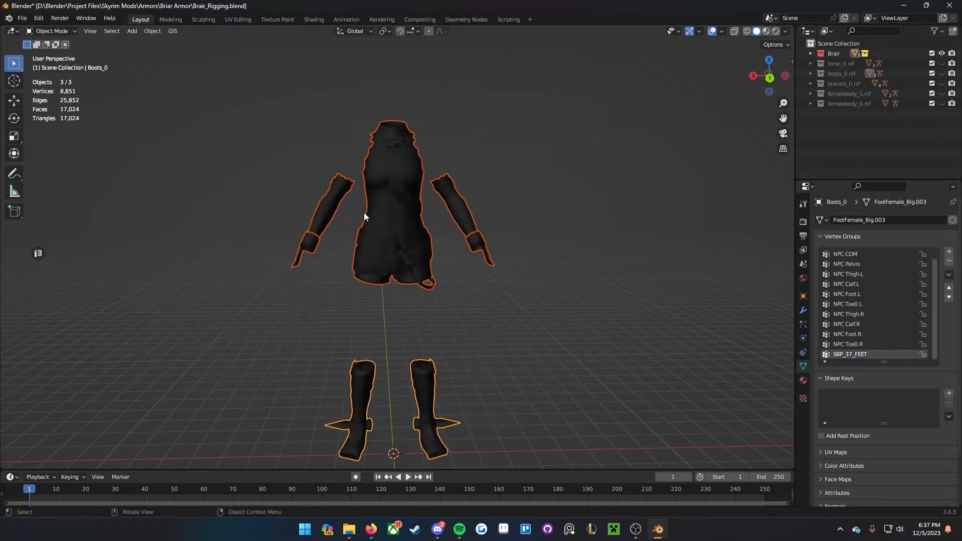
key("Tab")
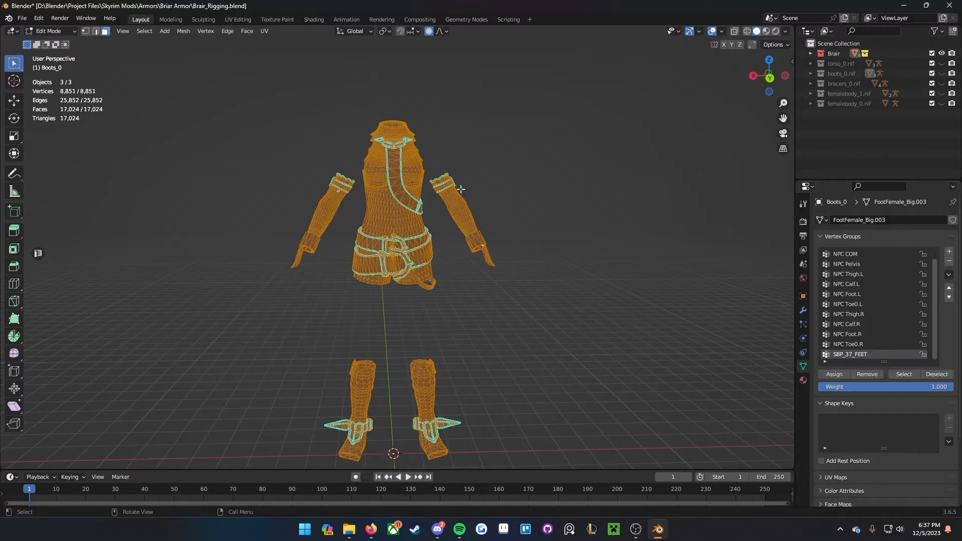
key("F3")
type("tri")
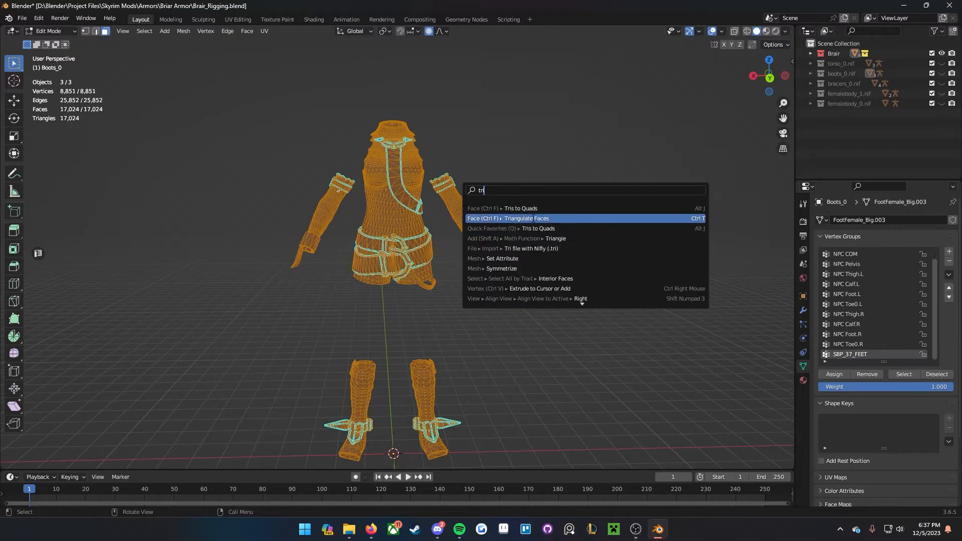
left_click(394, 180)
Step: Examine the outfit's triangulated topology up close around the torso, then return to Object Mode
scroll(405, 179, "up", 9)
middle_click_drag(438, 98, 473, 280, "shift")
scroll(467, 333, "down", 9)
scroll(474, 281, "down", 3)
middle_click_drag(480, 236, 475, 299)
scroll(475, 299, "up", 6)
mouse_move(466, 135)
middle_mouse_down("shift")
mouse_move(491, 233)
mouse_move(473, 263)
mouse_move(407, 270)
mouse_move(441, 236)
mouse_move(387, 279)
mouse_move(450, 285)
mouse_move(424, 287)
mouse_move(457, 299)
mouse_move(472, 194)
mouse_move(447, 234)
mouse_move(458, 226)
middle_mouse_up("shift")
scroll(490, 234, "down", 2)
scroll(407, 271, "up", 2)
scroll(424, 288, "down", 6)
key("Tab")
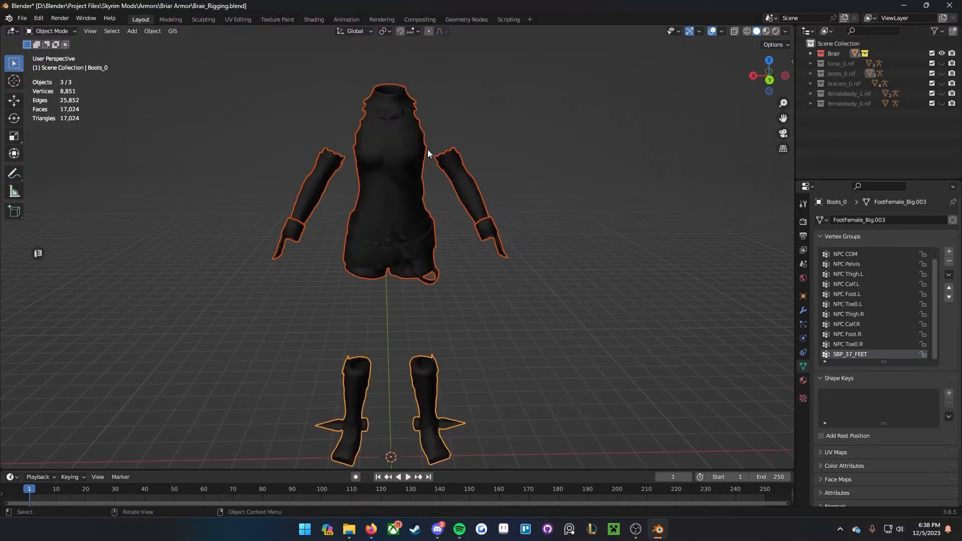
Step: Deselect all outfit pieces and save Brair_Rigging.blend
middle_click_drag(519, 237, 523, 287)
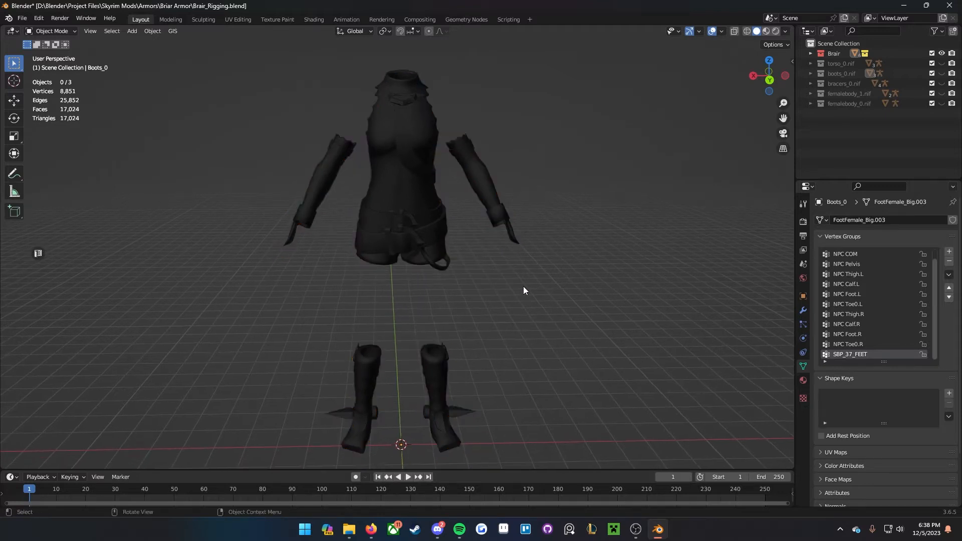
left_click(521, 287)
key("ctrl+s")
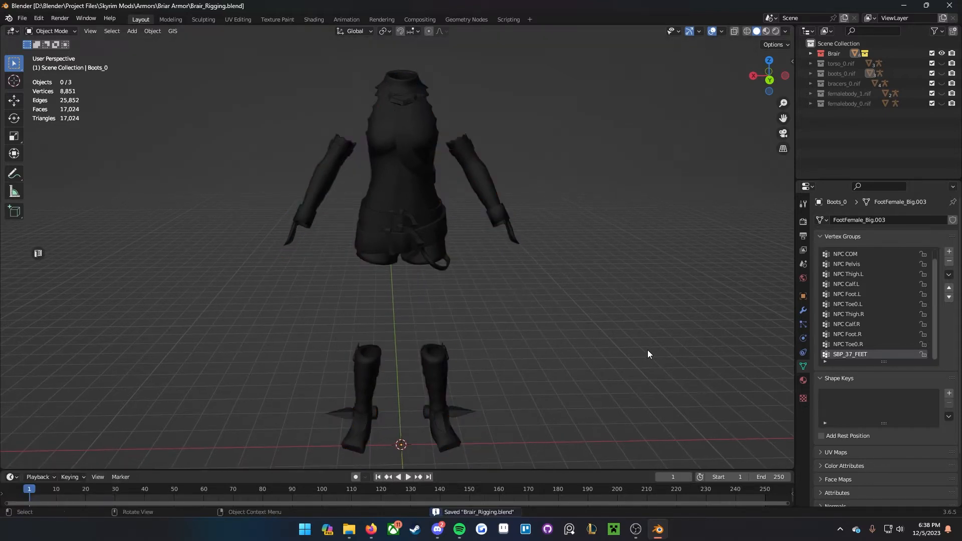
left_click(384, 195)
left_click(500, 256)
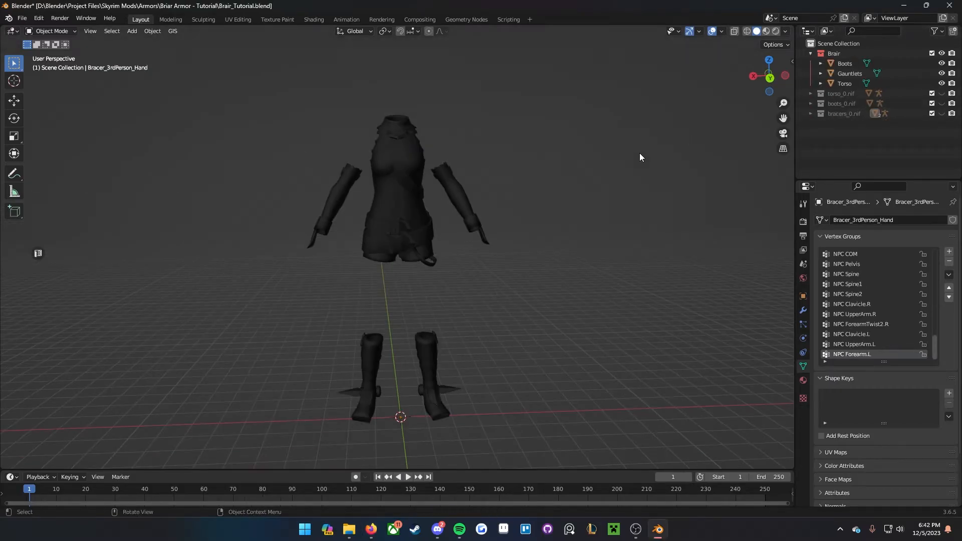
Step: In Brair_Tutorial.blend, hide the Boots and Gauntlets objects so only the Torso is shown
left_click_drag(942, 73, 942, 83)
left_click(942, 63)
left_click(942, 83)
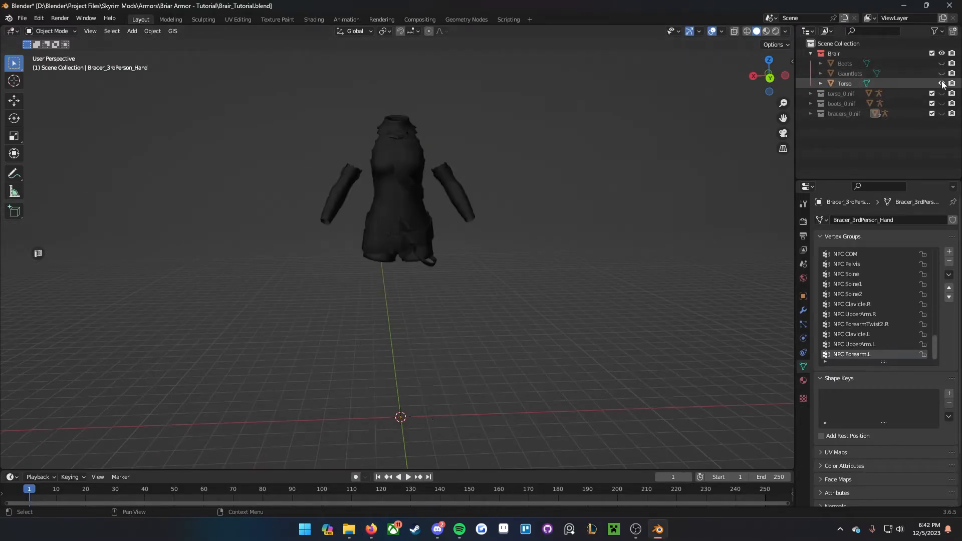
Step: Unhide the torso_0.nif collection and compare the vanilla torso armor with the custom torso
scroll(481, 154, "up", 4)
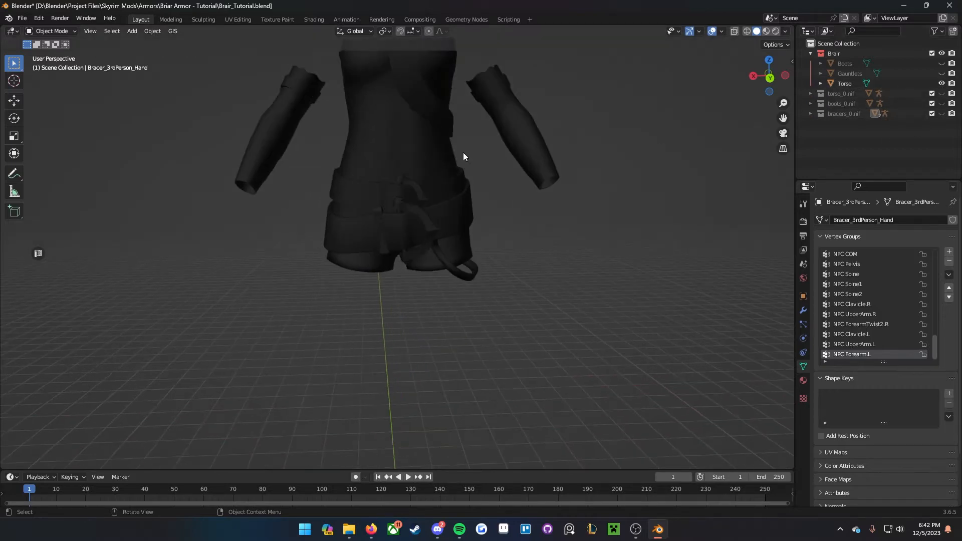
middle_click_drag(492, 93, 492, 145, "shift")
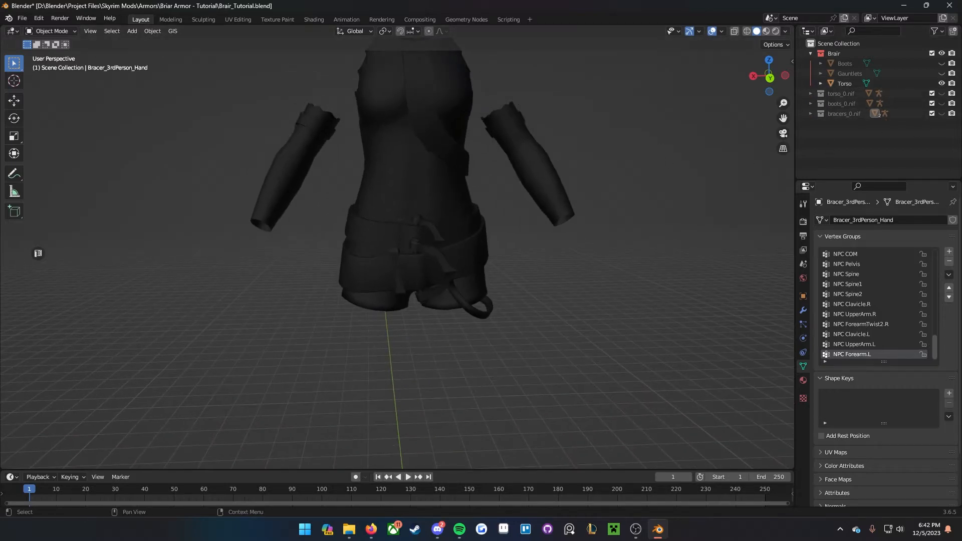
left_click(942, 93)
scroll(456, 149, "down", 4)
middle_click_drag(455, 148, 377, 170)
left_click(377, 169)
middle_click_drag(510, 180, 449, 219)
scroll(480, 190, "up", 4)
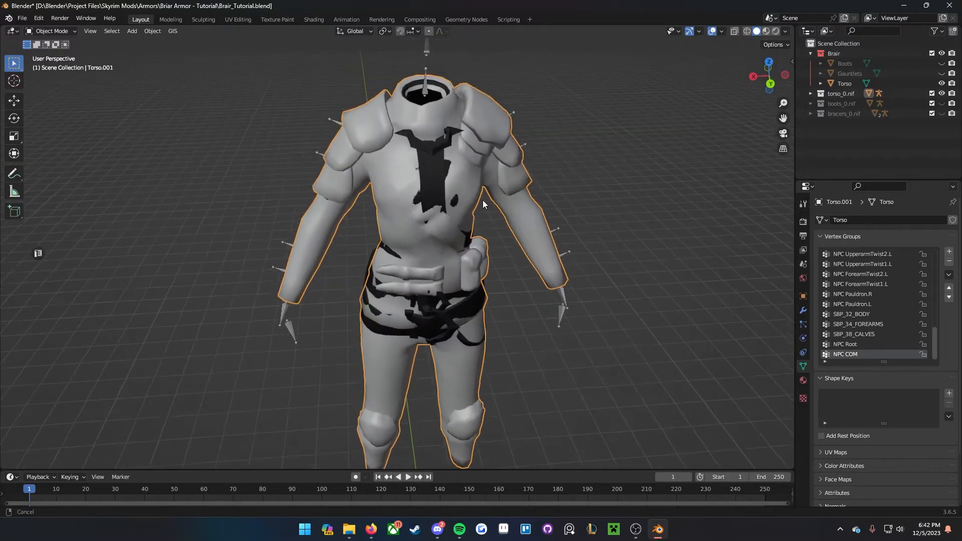
Step: Select the custom torso mesh and, separately, the vanilla Torso_0.nif armature to identify the mesh and its rig
left_click(443, 182)
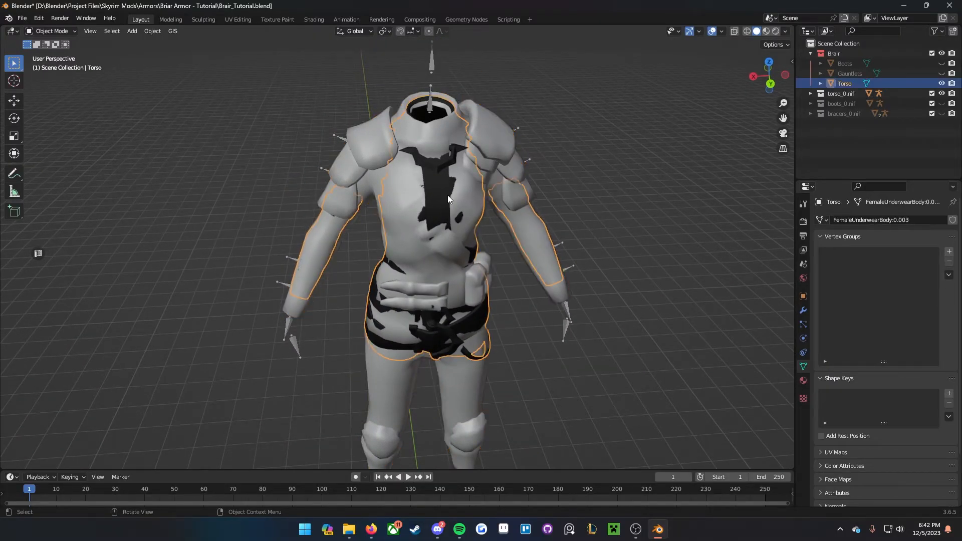
key("alt+a")
scroll(435, 246, "up", 1)
middle_click_drag(434, 246, 354, 126)
left_click(423, 48)
middle_click_drag(425, 97, 419, 251, "shift")
middle_click_drag(420, 236, 459, 222)
middle_click_drag(473, 254, 467, 95, "shift")
scroll(574, 187, "down", 3)
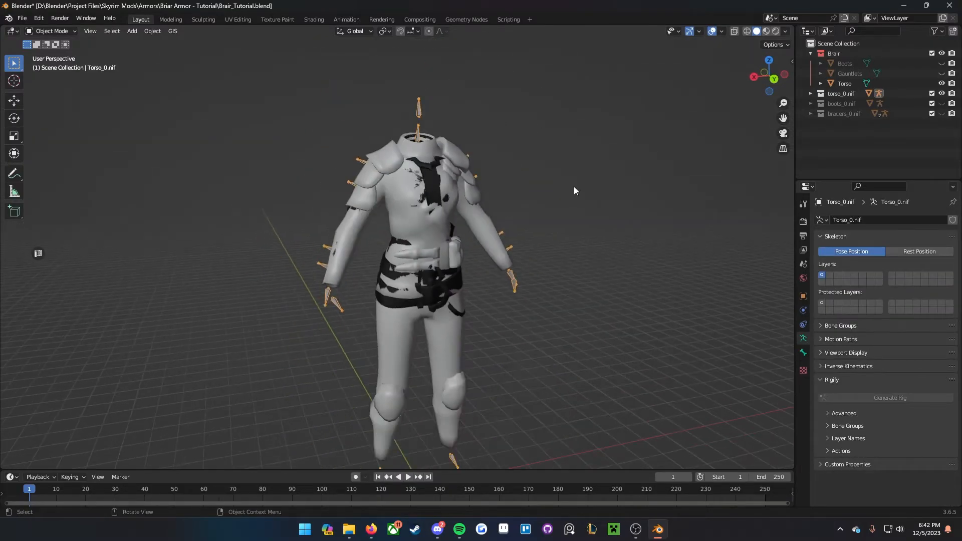
Step: Parent the custom Torso to the Torso_0.nif armature using Armature Deform With Empty Groups
left_click(846, 85)
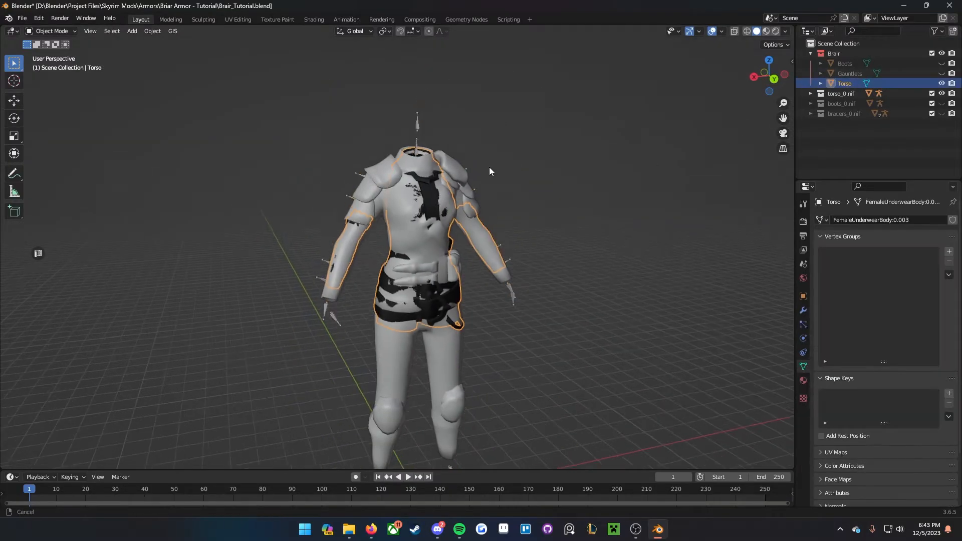
scroll(476, 180, "up", 4)
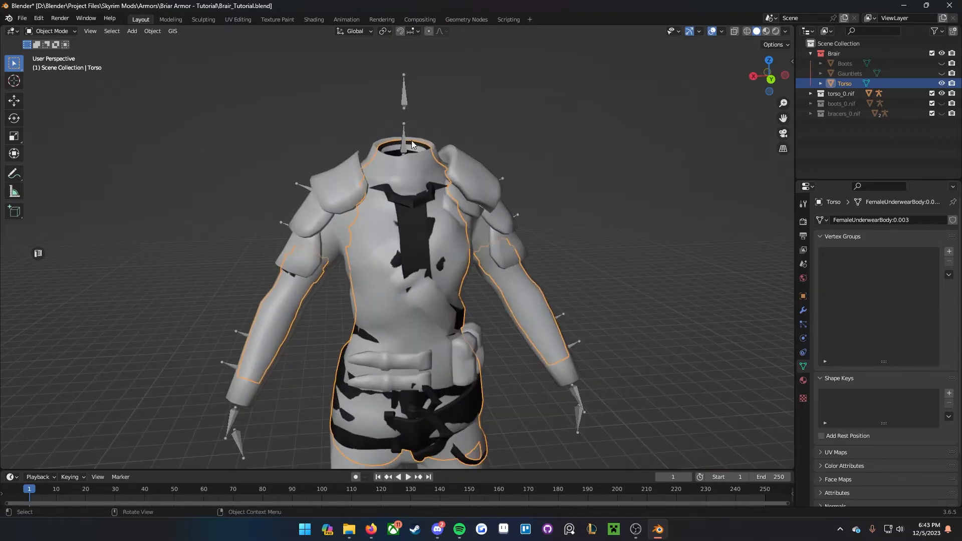
left_click(404, 105, "shift")
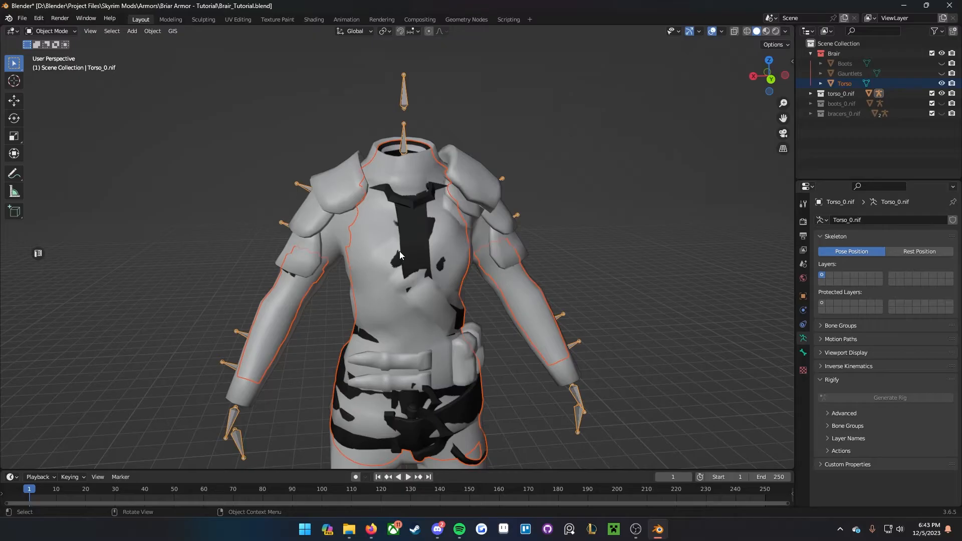
scroll(399, 251, "down", 3)
middle_click_drag(399, 251, 452, 231)
scroll(459, 215, "up", 2)
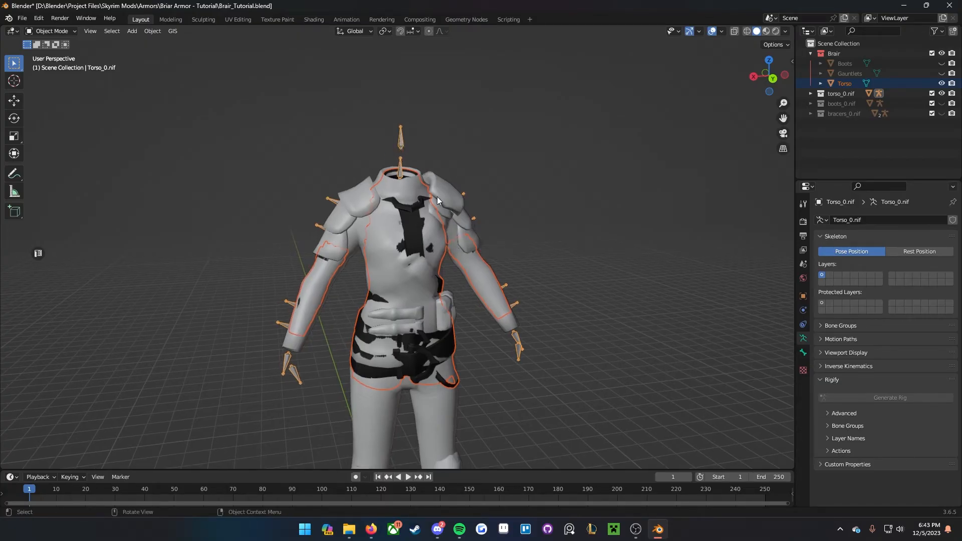
key("ctrl+p")
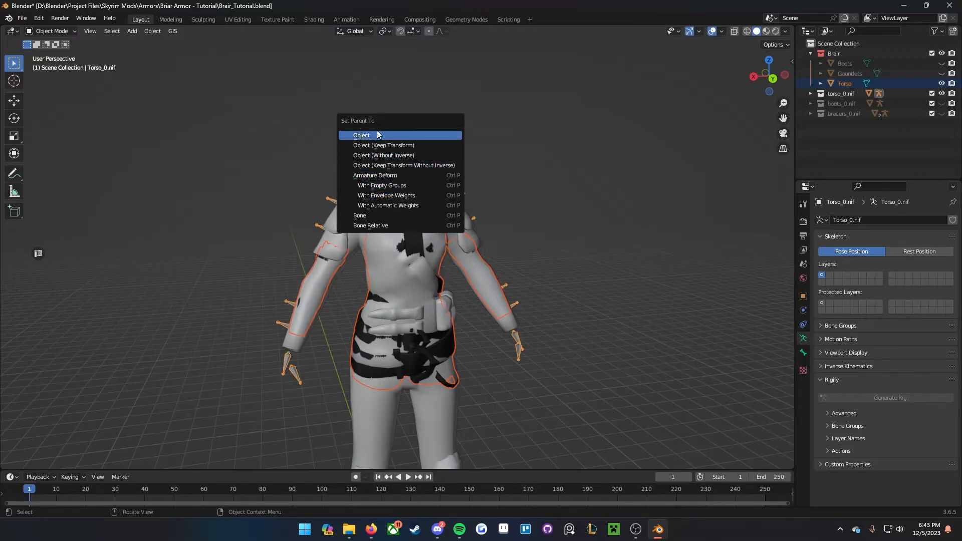
left_click(387, 186)
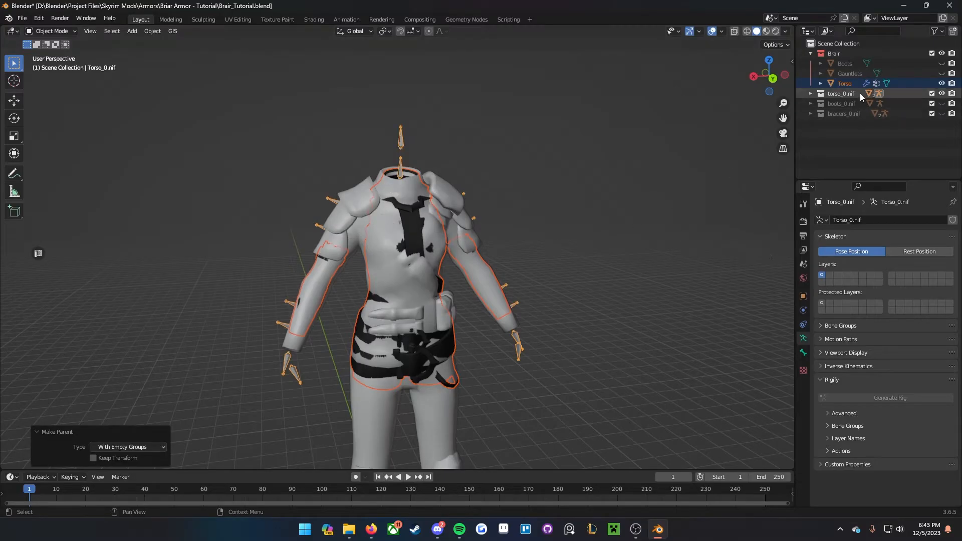
Step: Enlarge the custom Torso's vertex group list, review the bone groups in it, and deselect the mesh
left_click(851, 84)
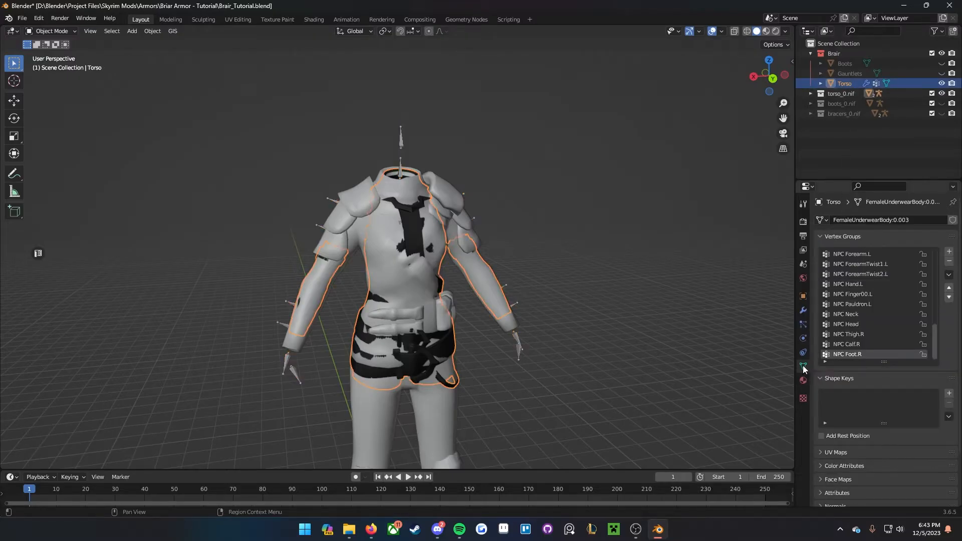
scroll(868, 309, "up", 6)
scroll(877, 284, "up", 8)
left_click_drag(884, 362, 888, 457)
left_click(590, 294)
scroll(590, 294, "up", 1)
scroll(566, 294, "down", 1)
middle_click_drag(409, 215, 395, 209)
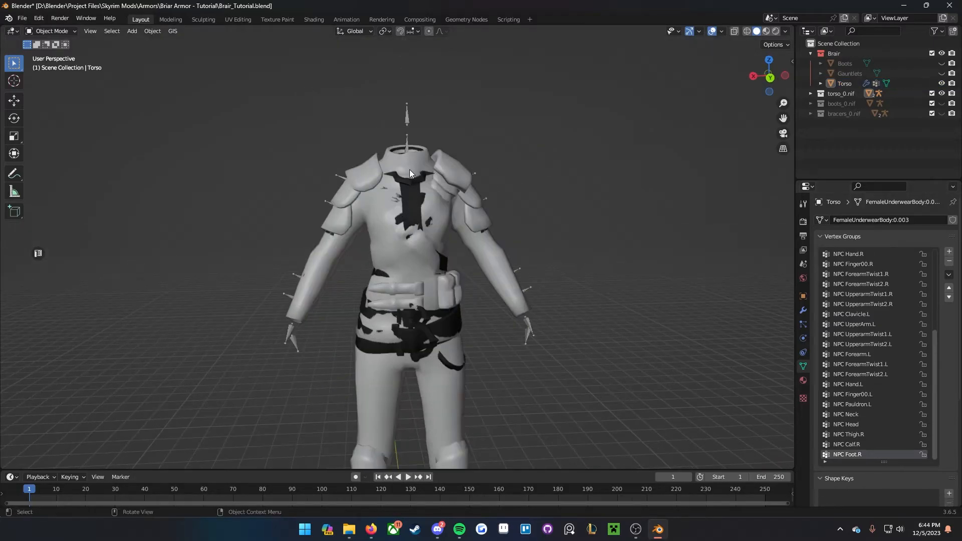
Step: Select the vanilla torso armor mesh with the custom Torso as the active object, and switch to Weight Paint mode
left_click(448, 169)
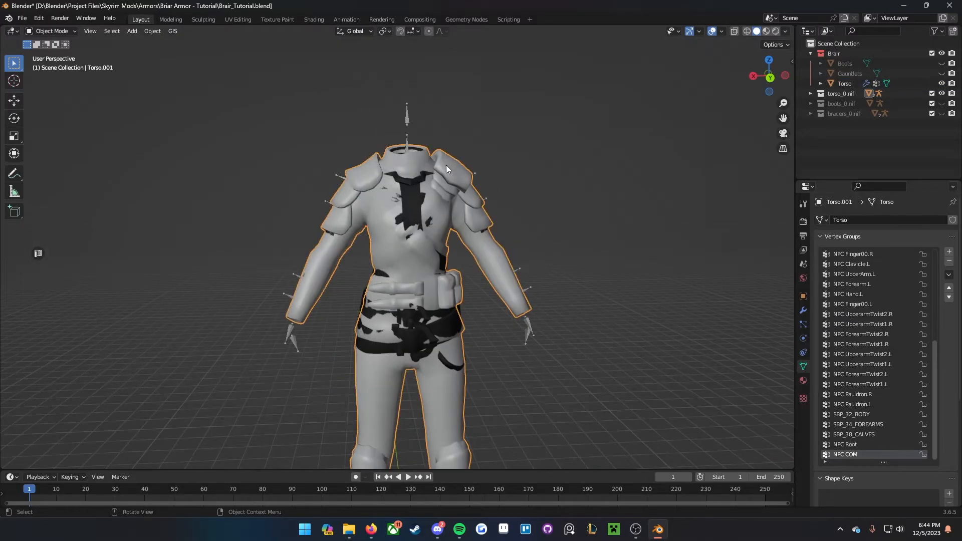
scroll(448, 169, "up", 2)
left_click(418, 173, "shift")
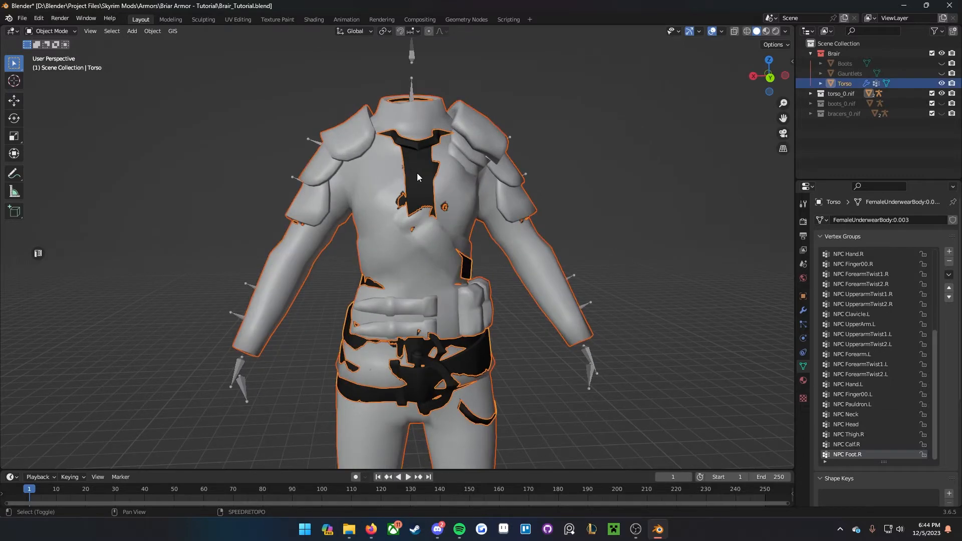
scroll(409, 191, "down", 3)
scroll(409, 190, "up", 4)
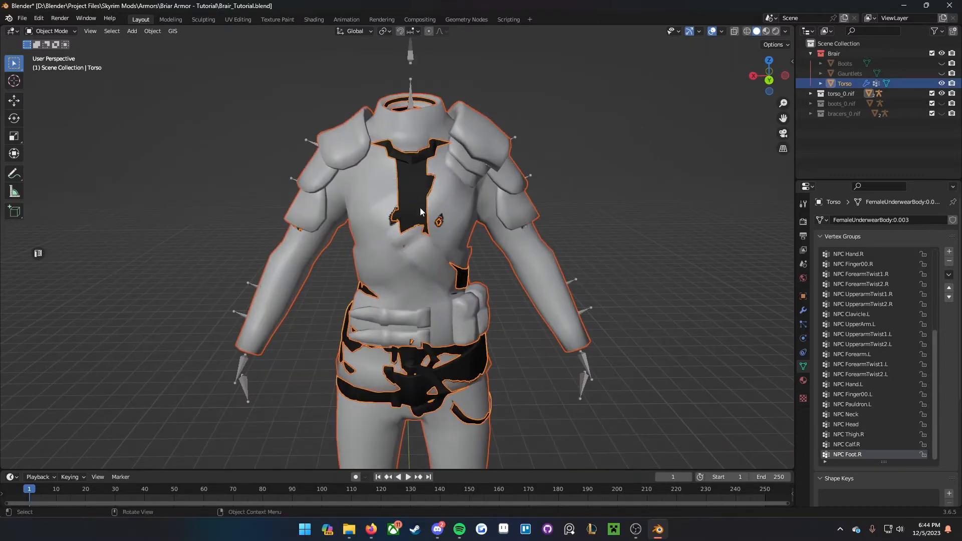
scroll(497, 166, "down", 4)
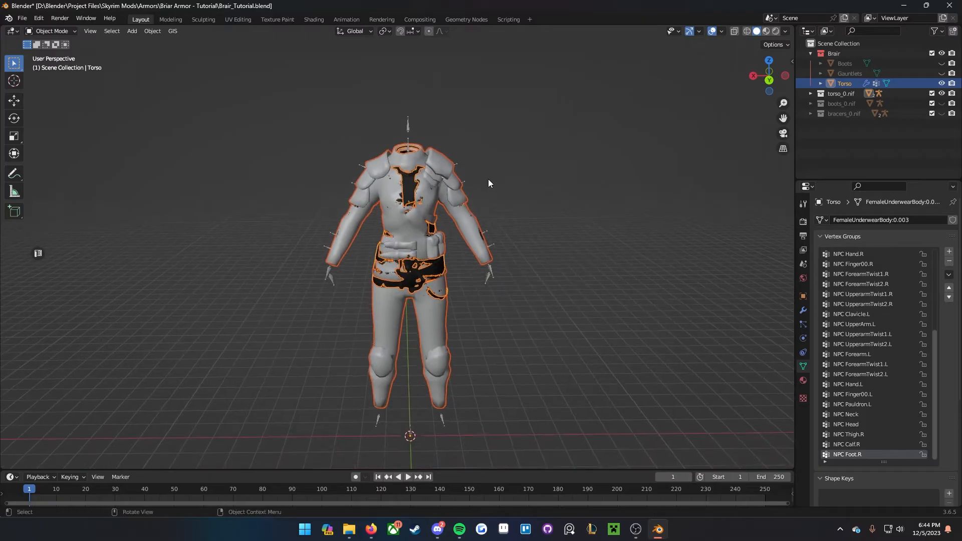
scroll(488, 178, "up", 1)
middle_click_drag(488, 182, 500, 181)
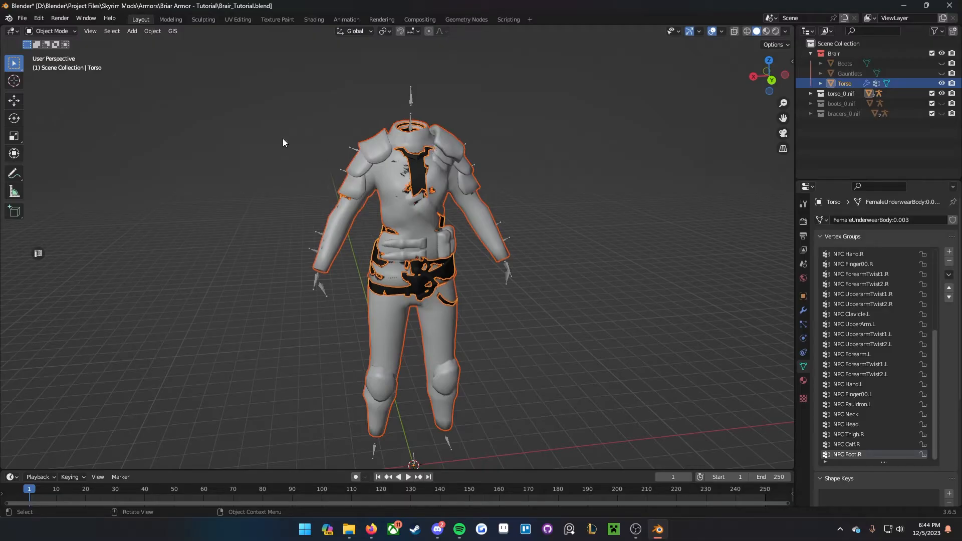
left_click(74, 30)
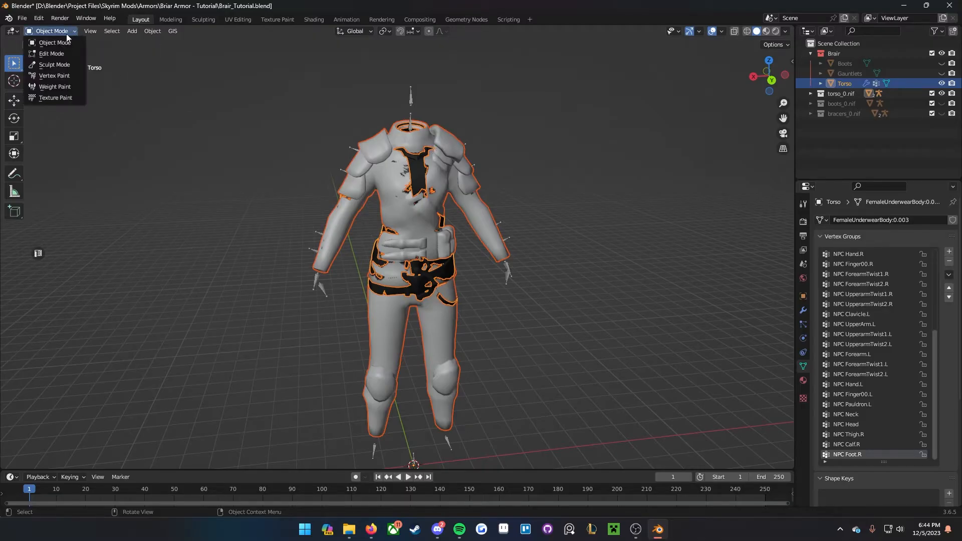
left_click(52, 87)
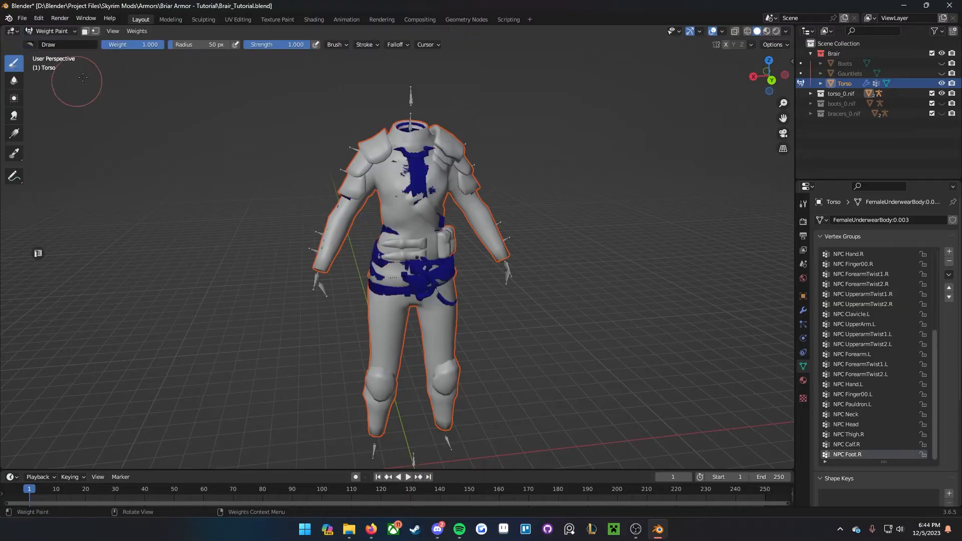
Step: Transfer the vanilla armor's weights to the Torso with Nearest Face Interpolated vertex mapping and source layers selected By Name
middle_click_drag(355, 200, 326, 176)
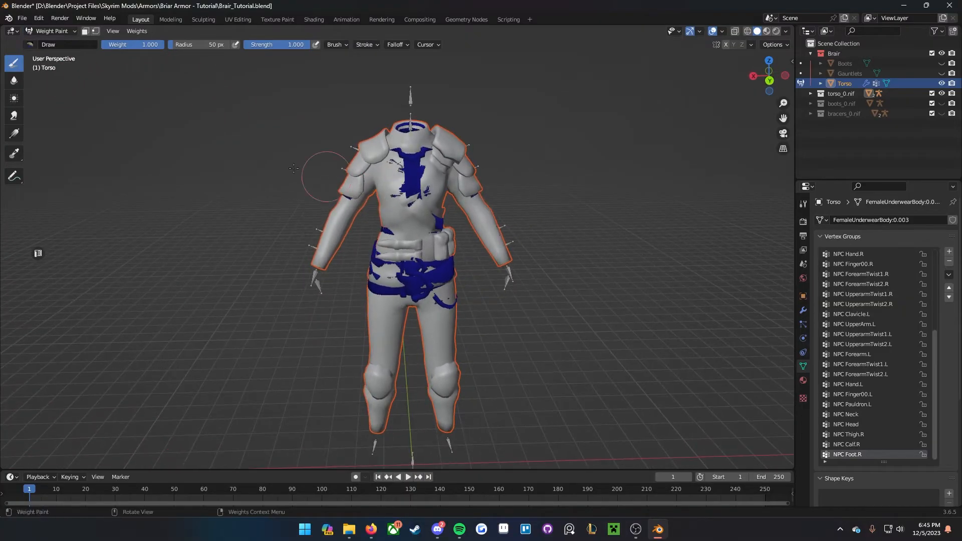
scroll(362, 181, "up", 5)
mouse_move(403, 131)
middle_mouse_down()
mouse_move(387, 127)
mouse_move(346, 171)
middle_mouse_up()
scroll(389, 131, "down", 3)
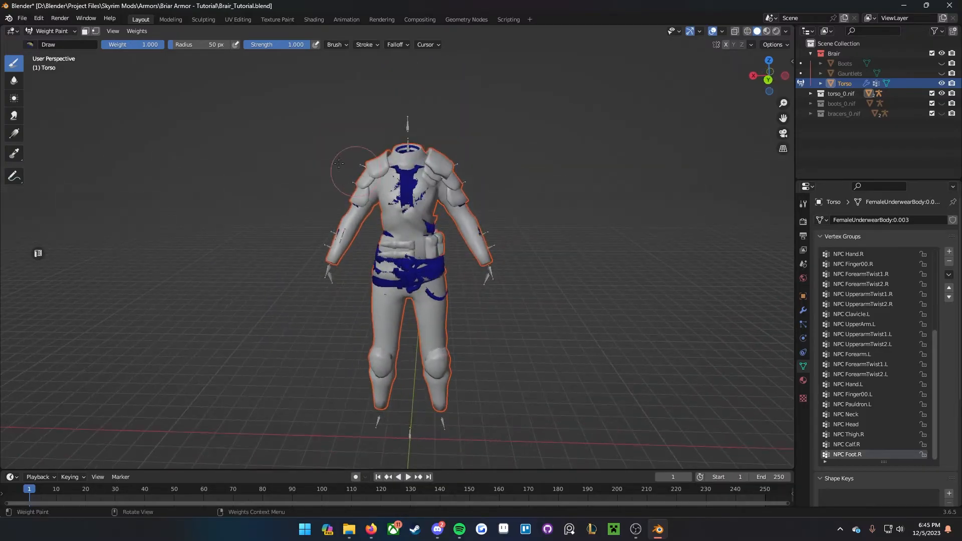
left_click(137, 31)
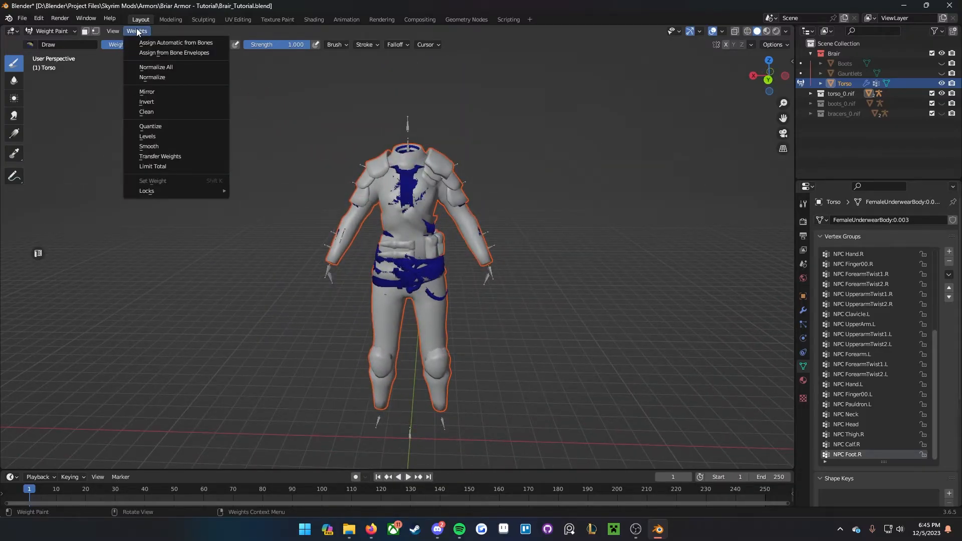
left_click(169, 159)
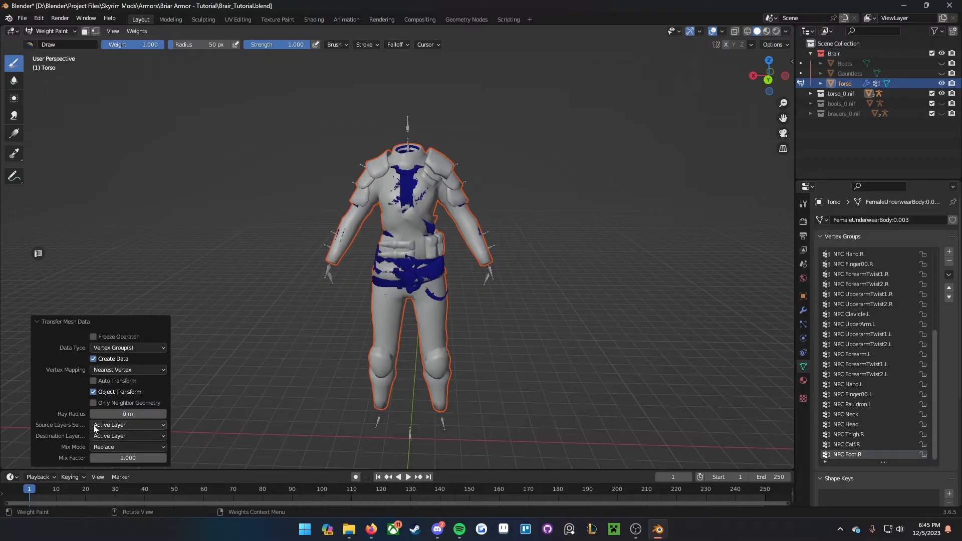
left_click(107, 370)
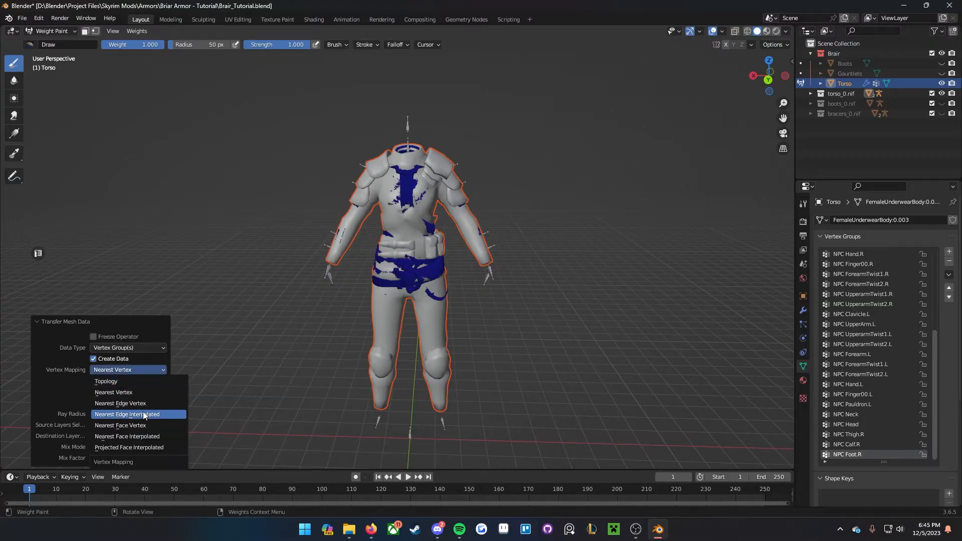
left_click(156, 441)
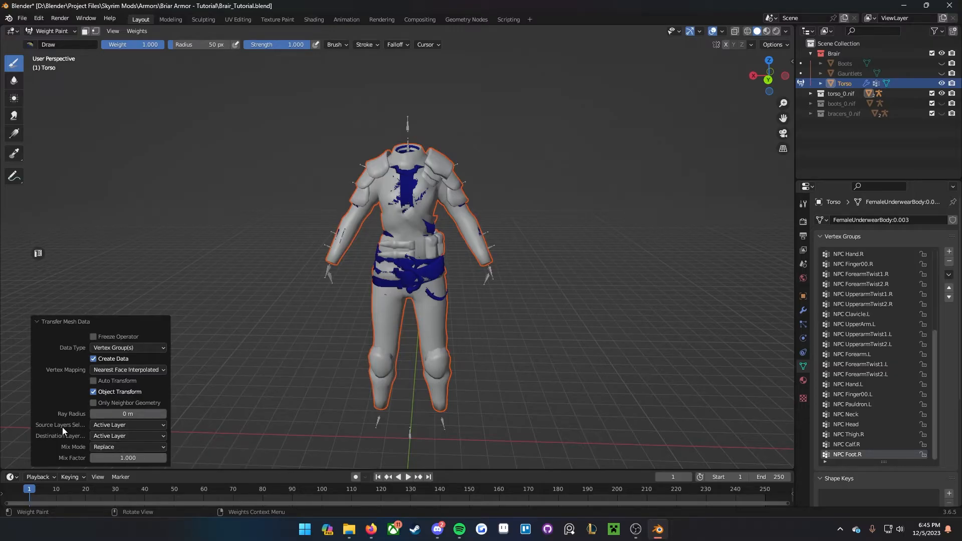
left_click(100, 426)
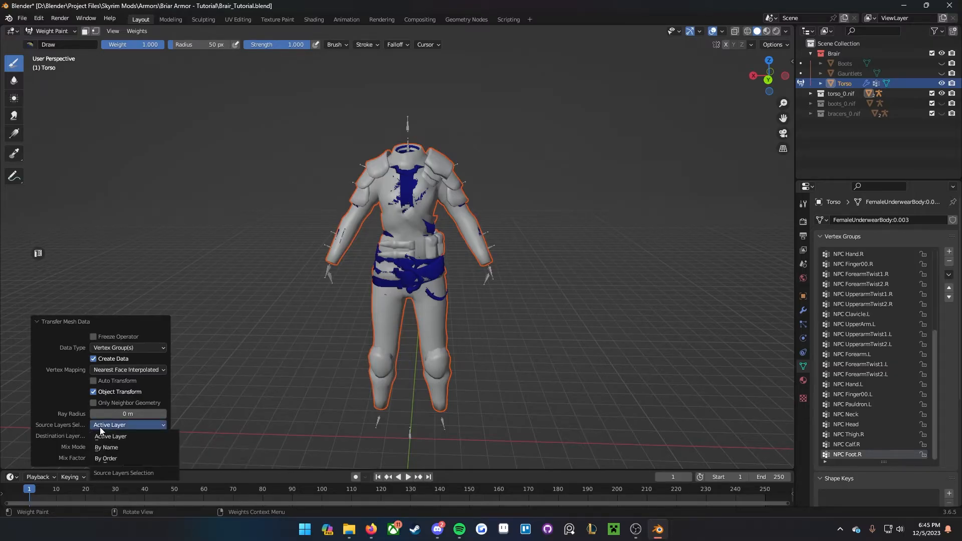
left_click(110, 451)
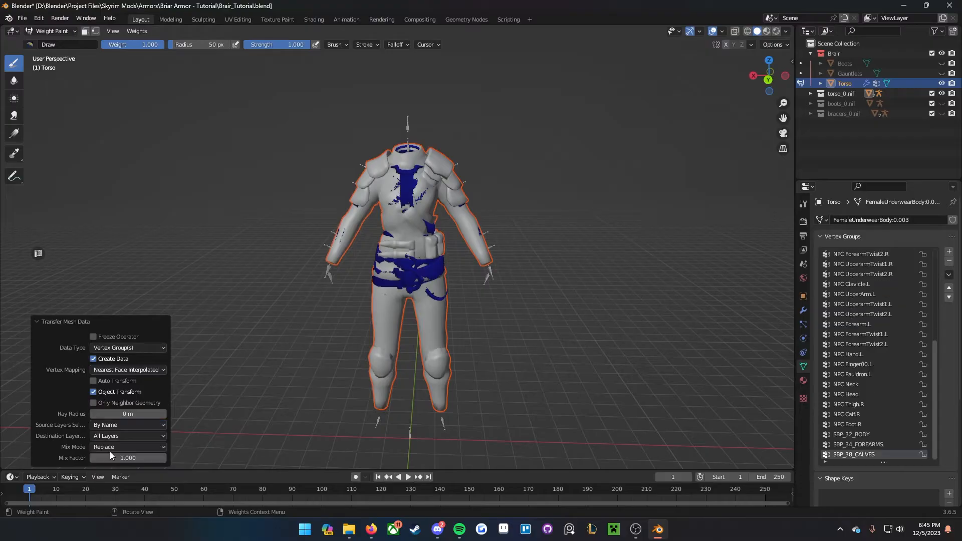
Step: Hide the torso_0.nif collection in Object Mode, and put the custom Torso back into Weight Paint mode
middle_click_drag(357, 260, 396, 281)
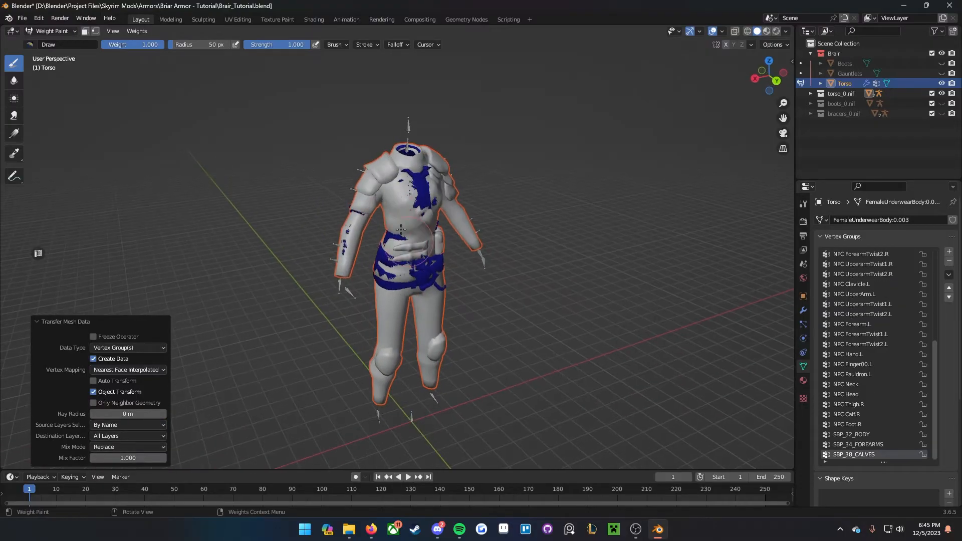
left_click(53, 34)
left_click(56, 41)
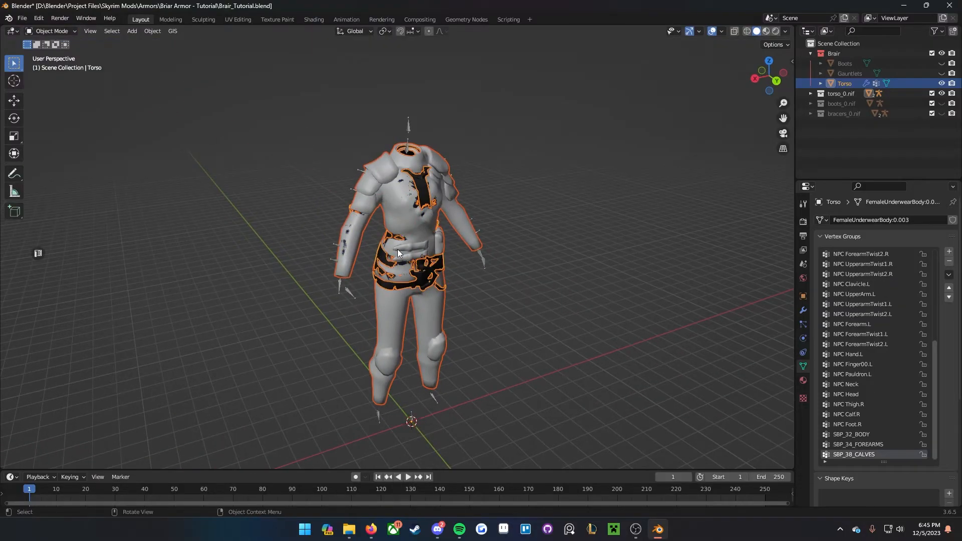
left_click(942, 93)
middle_click_drag(434, 230, 396, 231)
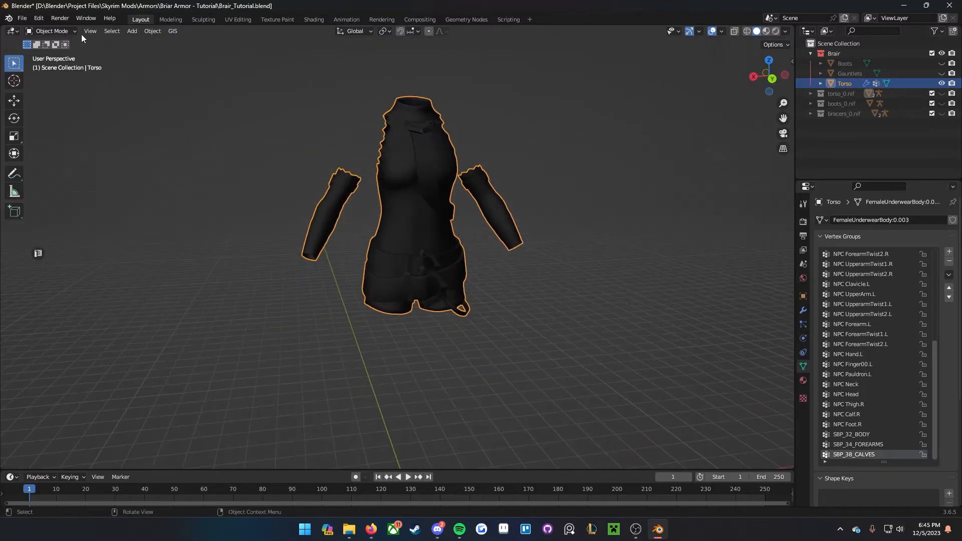
left_click(75, 31)
left_click(56, 86)
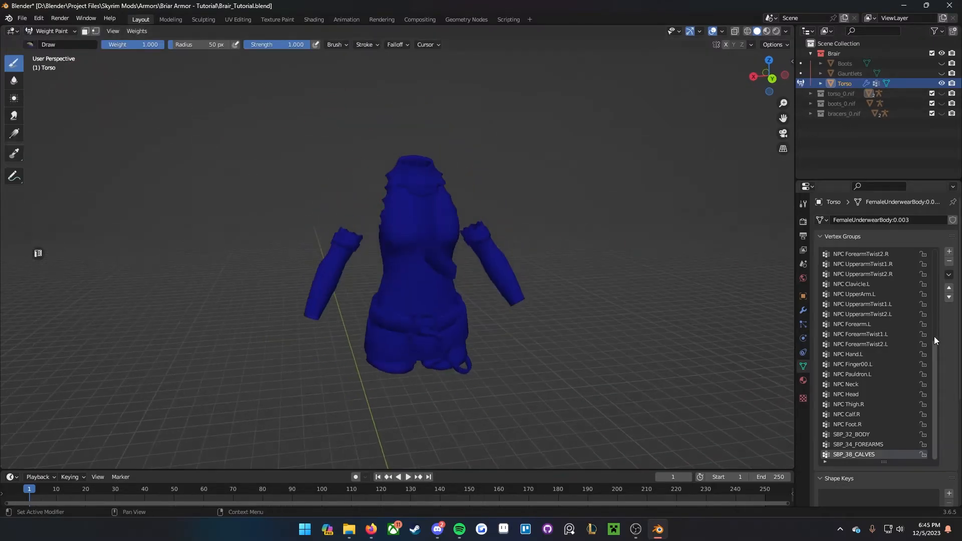
Step: Step through the Torso's vertex groups starting from NPC Root to examine the transferred weights for each bone
scroll(892, 309, "up", 8)
left_click(865, 252)
key("Down")
key("Down")
key("Down")
key("Down")
key("Down")
key("Down")
key("Down")
key("Down")
key("Down")
key("Down")
key("Down")
key("Down")
key("Down")
key("Down")
key("Up")
key("Up")
key("Up")
key("Up")
key("Up")
key("Up")
key("Up")
key("Up")
key("Up")
key("Up")
key("Up")
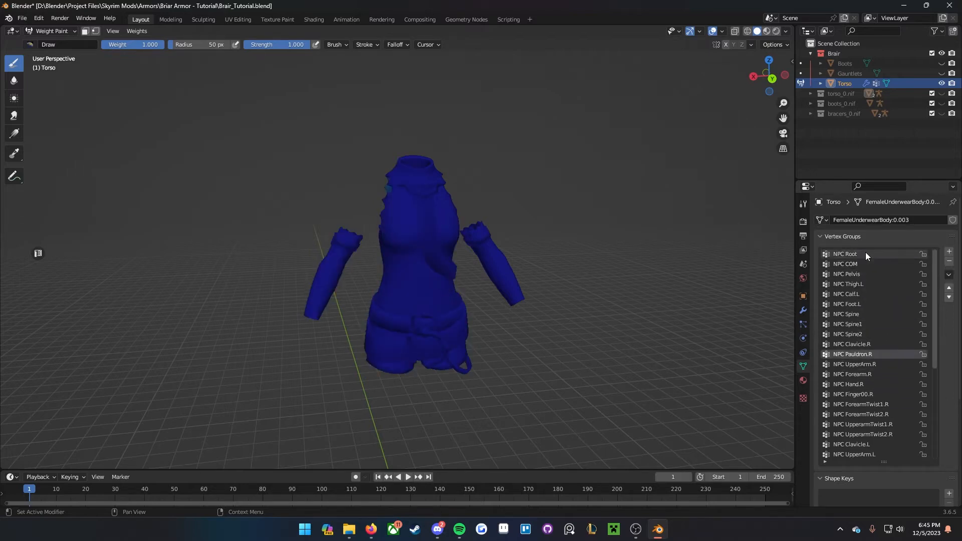
key("Down")
key("Down")
key("Down")
key("Down")
key("Down")
key("Down")
key("Down")
key("Down")
key("Down")
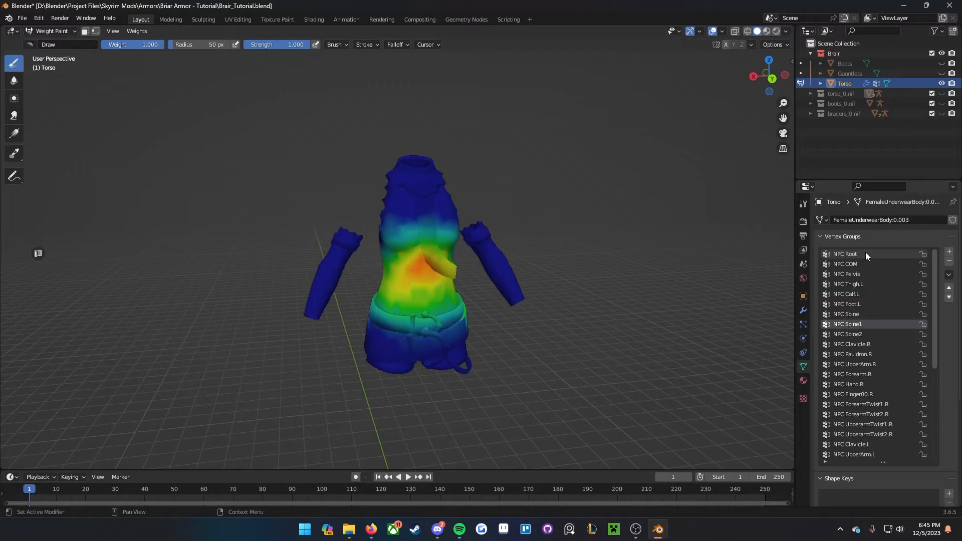
key("Down")
key("Down")
key("Up")
key("Up")
key("Up")
key("Up")
key("Up")
key("Up")
key("Up")
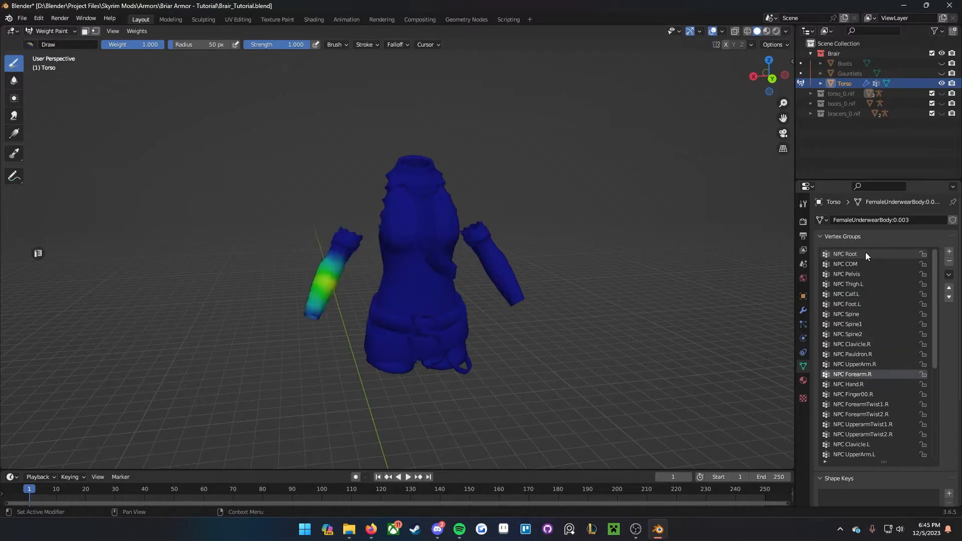
Step: Check the Torso's remaining transferred weights by going through its clavicle, arm, forearm twist, hand, neck and leg vertex groups
key("Down")
key("Up")
key("Up")
key("Up")
key("Up")
key("Down")
key("Down")
key("Down")
key("Down")
key("Down")
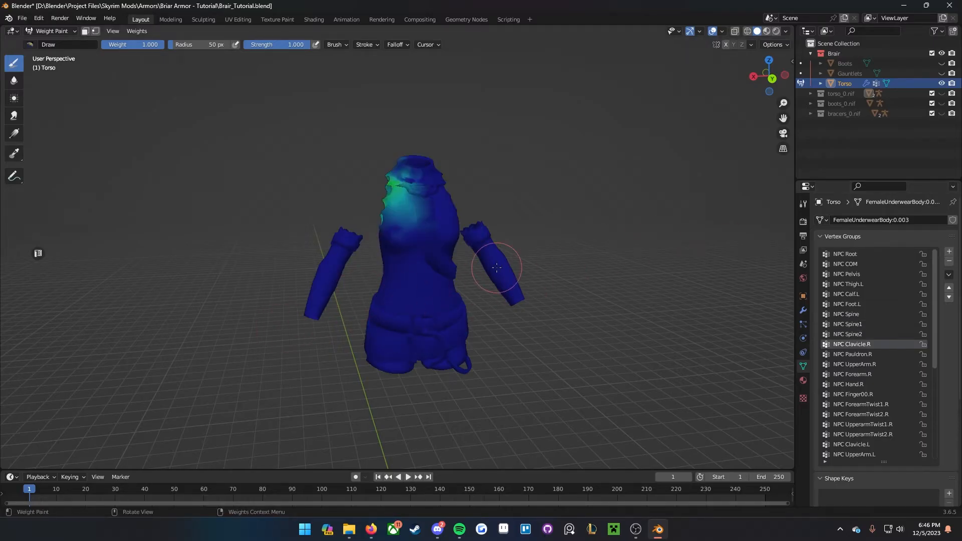
key("Down")
left_click(860, 357)
key("Down")
key("Down")
key("Down")
key("Down")
key("Down")
key("Down")
key("Down")
key("Down")
key("Down")
key("Down")
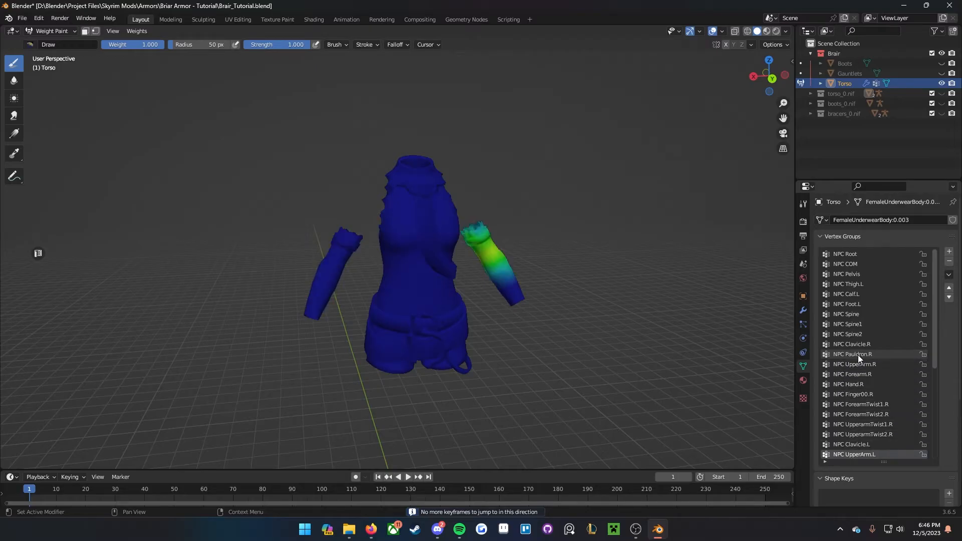
key("Down")
key("Down")
key("Down")
key("Down")
key("Down")
key("Down")
key("Down")
key("Down")
key("Down")
key("Down")
key("Down")
key("Down")
key("Down")
key("Down")
key("Down")
key("Down")
key("Up")
key("Up")
key("Up")
key("Up")
key("Up")
key("Up")
key("Up")
key("Up")
key("Up")
key("Up")
key("Up")
key("Up")
key("Up")
key("Up")
key("Up")
key("Up")
key("Up")
key("Up")
key("Up")
key("Up")
key("Up")
key("Up")
key("Up")
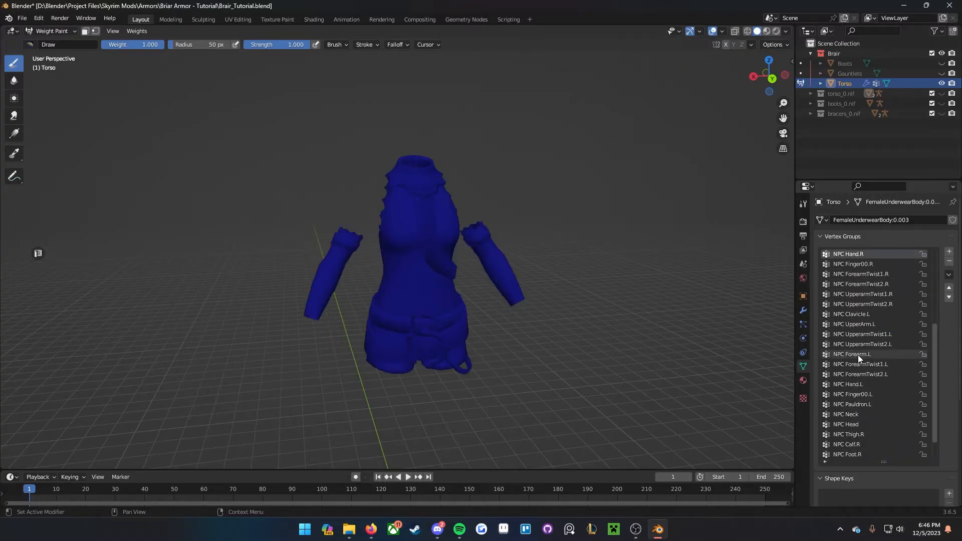
key("Down")
key("Down")
key("Down")
key("Down")
key("Down")
middle_click_drag(726, 351, 410, 245)
key("Down")
key("Down")
key("Down")
key("Down")
key("Down")
key("Down")
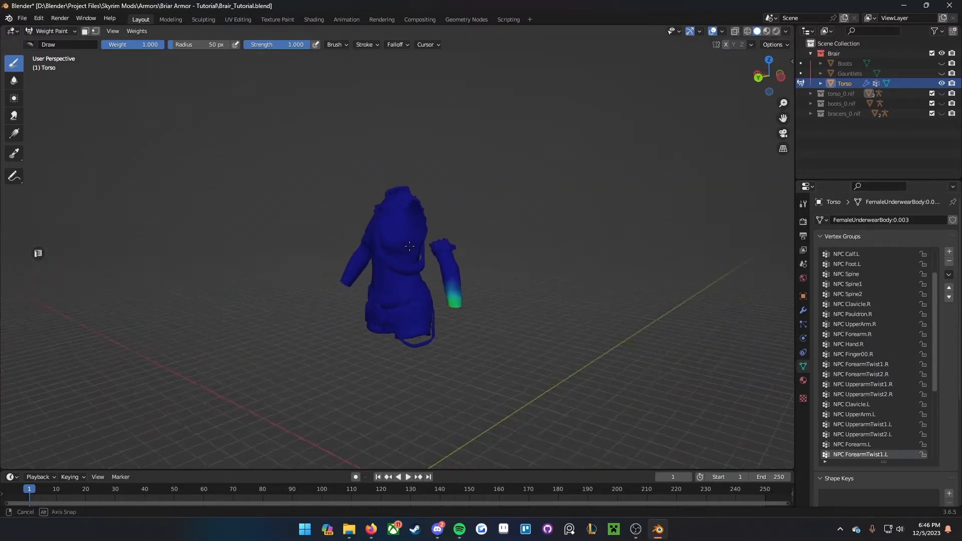
Step: Return the Torso to Object Mode, hide it, and show the custom Gauntlets
left_click(50, 31)
left_click(50, 41)
middle_click_drag(194, 92, 551, 186)
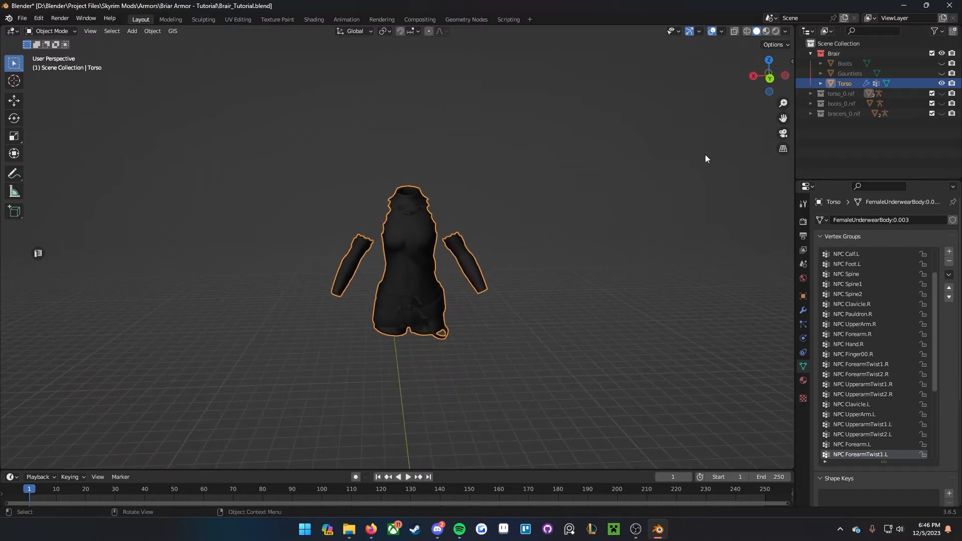
left_click(942, 84)
left_click(942, 74)
Step: Show the bracers_0.nif collection and parent the custom Gauntlets to its armature
scroll(591, 273, "up", 4)
left_click(598, 268)
left_click(941, 114)
scroll(590, 273, "down", 1)
mouse_move(590, 274)
middle_mouse_down()
mouse_move(585, 279)
mouse_move(593, 244)
mouse_move(541, 264)
middle_mouse_up()
left_click(457, 95, "shift")
key("ctrl+p")
left_click(452, 92)
Step: Transfer the vanilla bracers' weights to the Gauntlets in Weight Paint mode, with Nearest Face Interpolated vertex mapping and source layers By Name
left_click(557, 266)
left_click(585, 270)
scroll(541, 264, "down", 2)
left_click(61, 33)
left_click(56, 85)
left_click(135, 31)
left_click(150, 145)
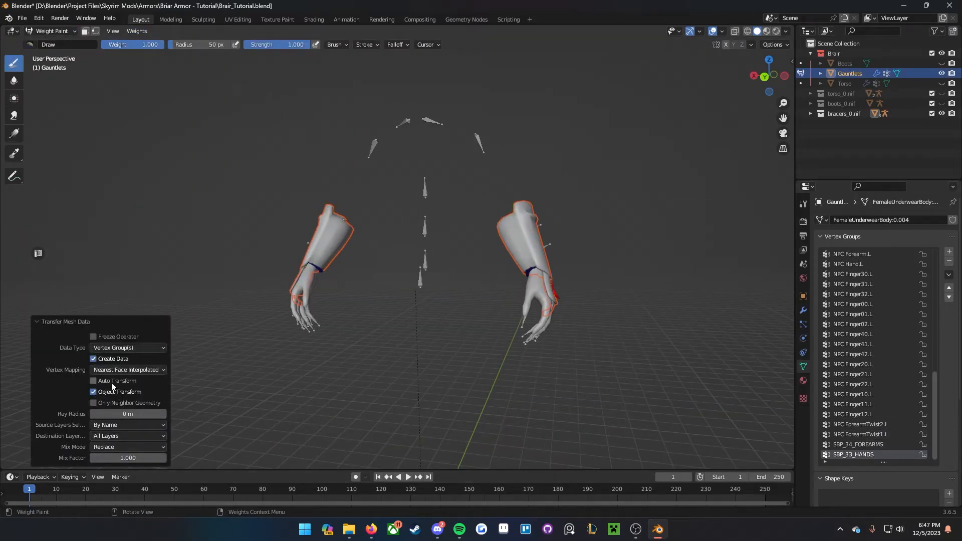
middle_click_drag(226, 280, 235, 284)
Step: Hide the bracers_0.nif collection in Object Mode, and put the Gauntlets back into Weight Paint mode
left_click(62, 33)
left_click(56, 43)
left_click(942, 114)
left_click(59, 32)
left_click(56, 86)
Step: Cycle through the Gauntlets' vertex groups to examine the transferred weights on both arms and hands
middle_click_drag(381, 266, 296, 266)
scroll(882, 259, "up", 20, "ctrl")
scroll(883, 257, "down", 20, "ctrl")
scroll(882, 256, "up", 1, "ctrl")
scroll(882, 256, "up", 20, "ctrl")
middle_click_drag(381, 255, 516, 243)
Step: Return to Object Mode, hide the Gauntlets, and show the custom Boots
left_click(55, 33)
left_click(55, 42)
left_click(942, 74)
left_click(942, 64)
middle_click_drag(516, 243, 526, 165, "shift")
scroll(526, 165, "up", 3)
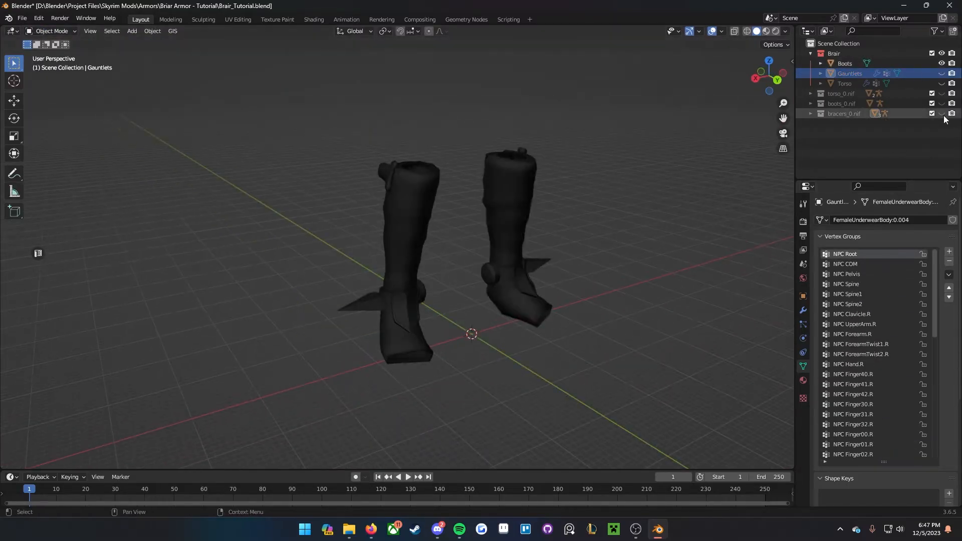
Step: Show the boots_0.nif collection and parent the custom Boots to its armature With Empty Groups
left_click(942, 103)
middle_click_drag(406, 168, 341, 230, "shift")
left_click(341, 230)
left_click(345, 224, "shift")
key("ctrl+p")
left_click(345, 222)
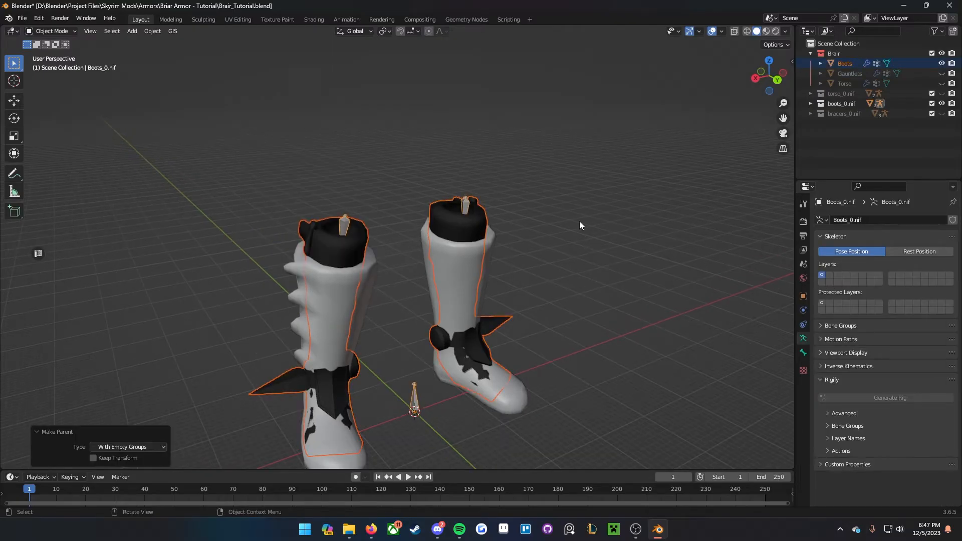
Step: Transfer the vanilla boots' weights to the custom Boots in Weight Paint mode
left_click(474, 265)
left_click(51, 31)
left_click(57, 88)
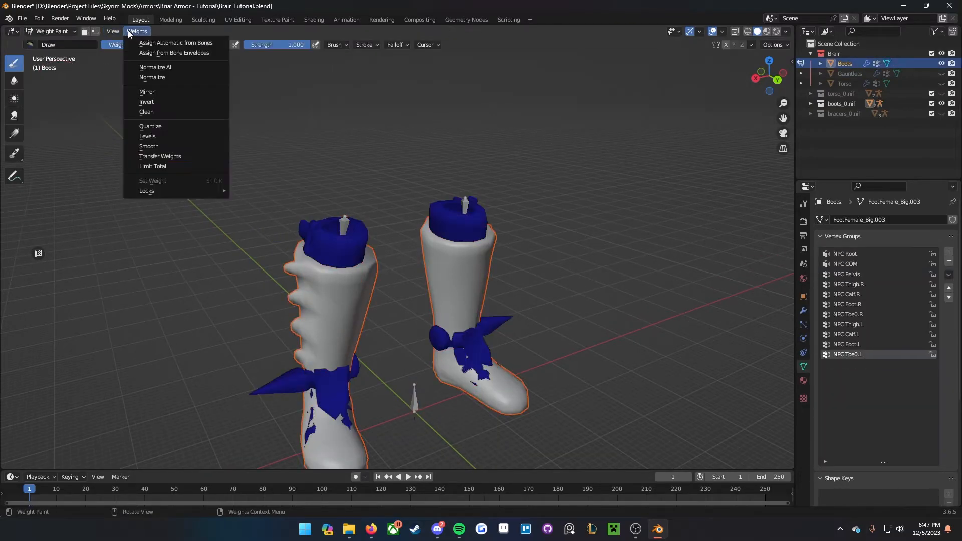
left_click(132, 33)
left_click(165, 169)
Step: Hide the boots_0.nif collection in Object Mode, reselect the custom Boots, and put them back into Weight Paint mode
left_click(61, 32)
left_click(56, 43)
left_click(479, 265)
left_click(942, 103)
left_click(462, 266)
left_click(53, 31)
left_click(56, 86)
Step: Cycle through the Boots' vertex groups to examine the transferred weights
scroll(873, 263, "up", 5, "ctrl")
scroll(863, 257, "down", 5, "ctrl")
scroll(863, 258, "up", 6, "ctrl")
scroll(861, 260, "down", 6, "ctrl")
scroll(451, 200, "down", 1)
Step: Return to Object Mode, hide the Boots, and show and select the Torso for export
left_click(52, 31)
left_click(59, 42)
scroll(467, 359, "down", 3)
middle_click_drag(476, 364, 547, 321)
scroll(470, 366, "up", 2)
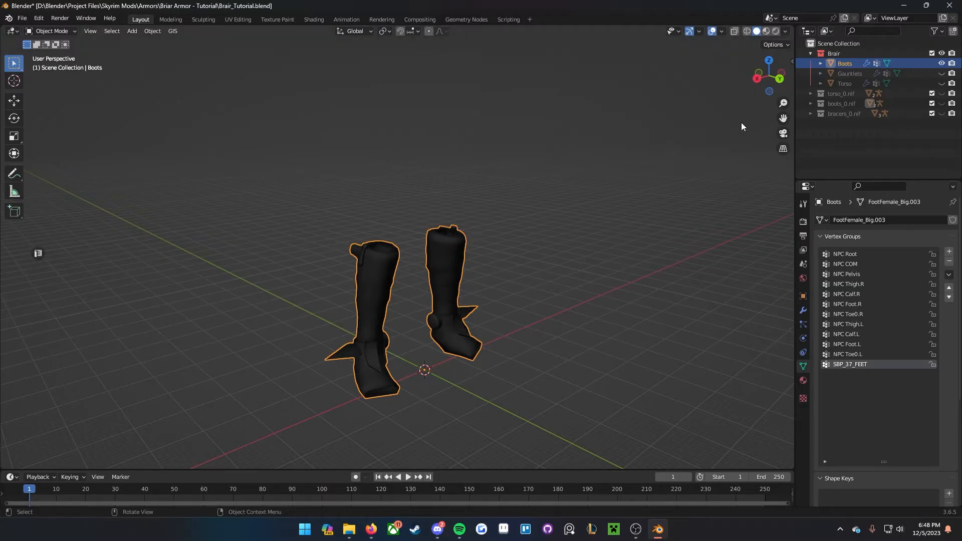
left_click(942, 63)
left_click(942, 83)
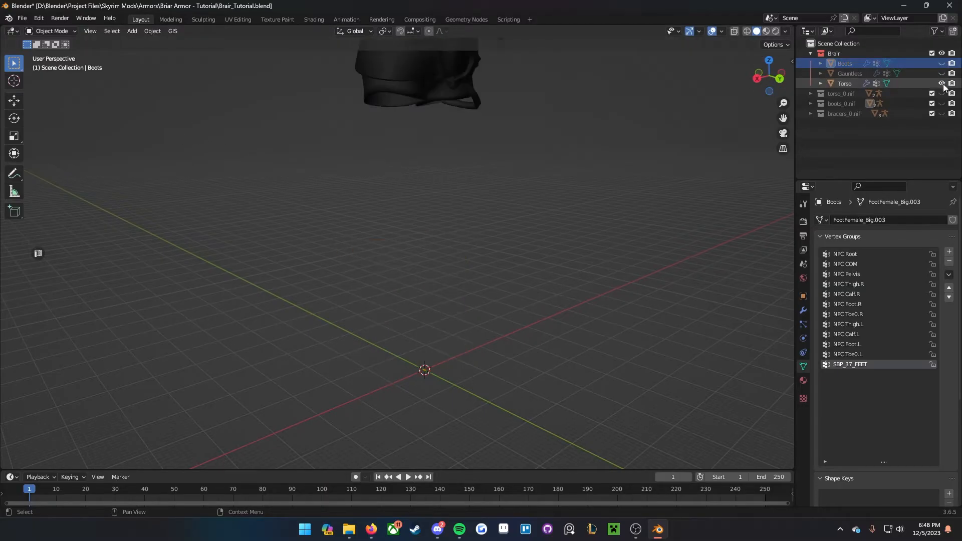
left_click(454, 89)
key("KP_Decimal")
Step: Export the Torso with Nifly as Torso.nif into the Meshes\Skyrim folder, with Skyrim as the target game
left_click(22, 18)
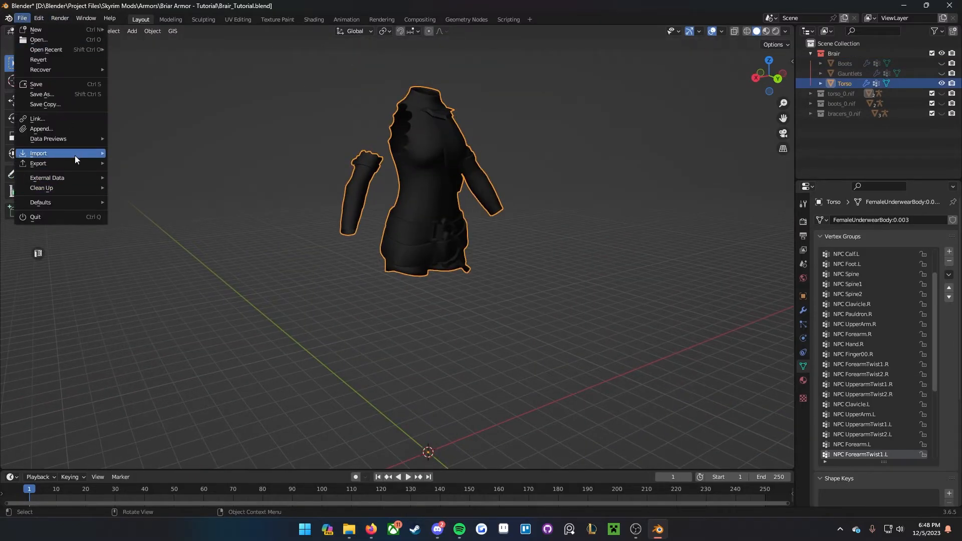
mouse_move(74, 162)
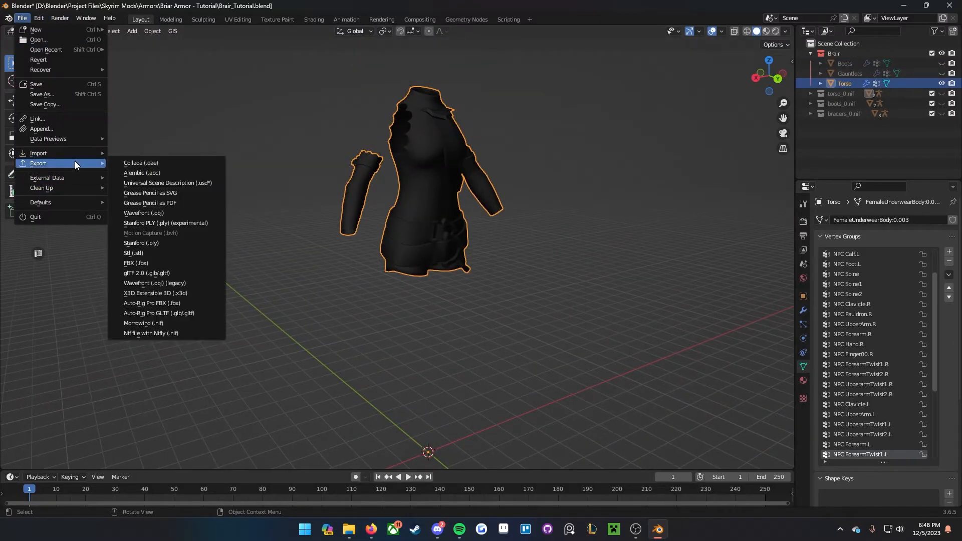
left_click(161, 333)
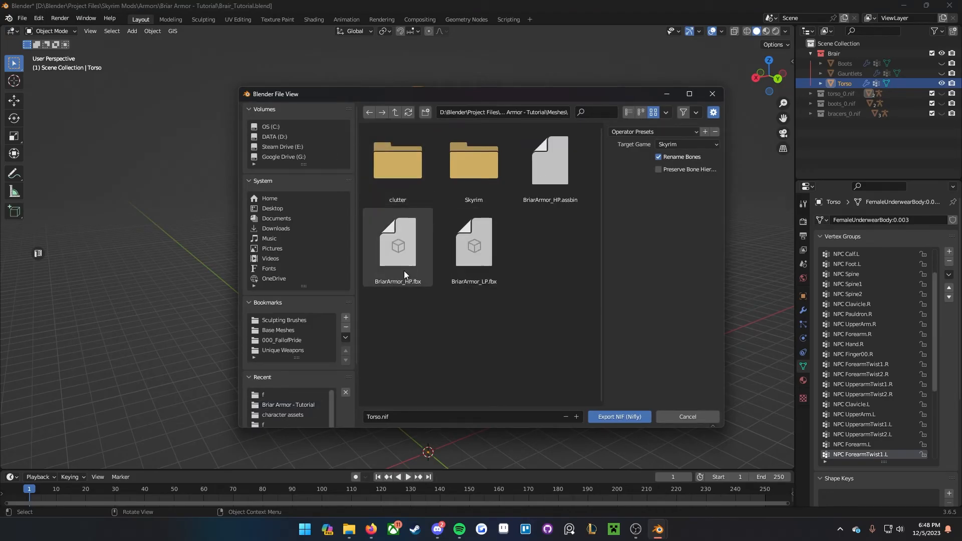
double_click(495, 193)
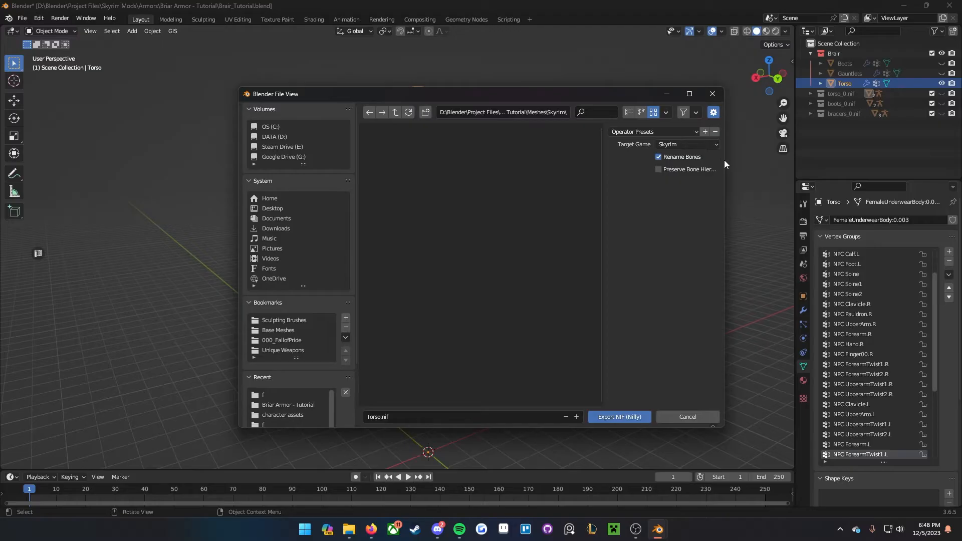
left_click_drag(724, 160, 772, 166)
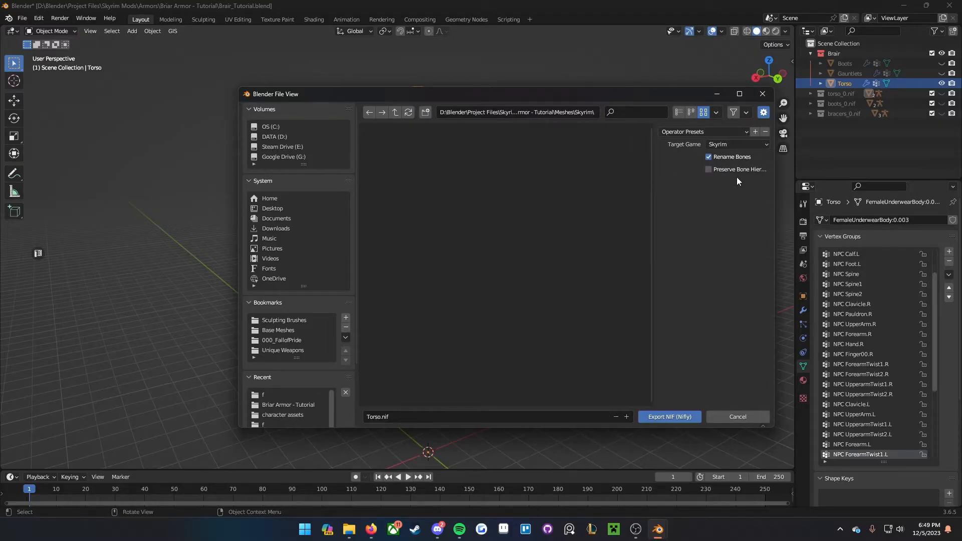
left_click(713, 145)
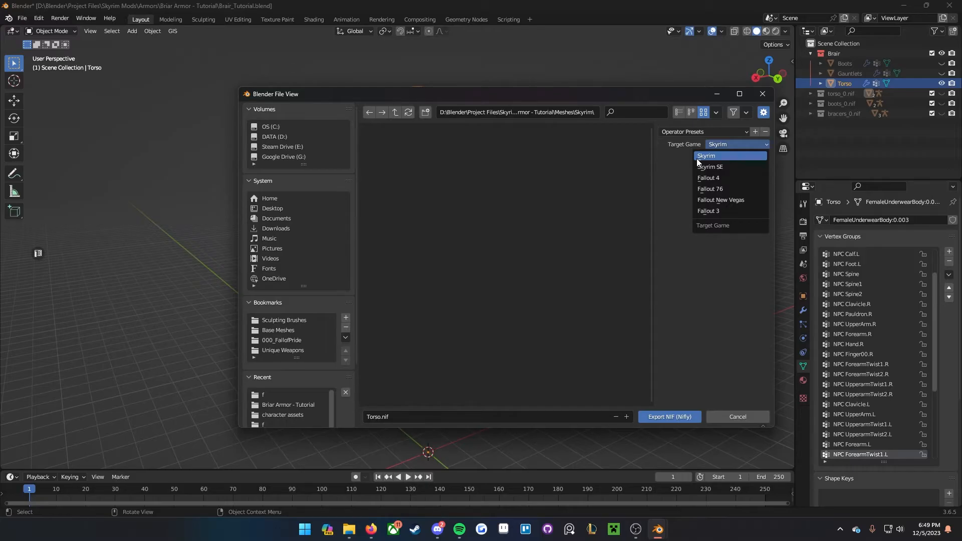
left_click(726, 157)
left_click(671, 419)
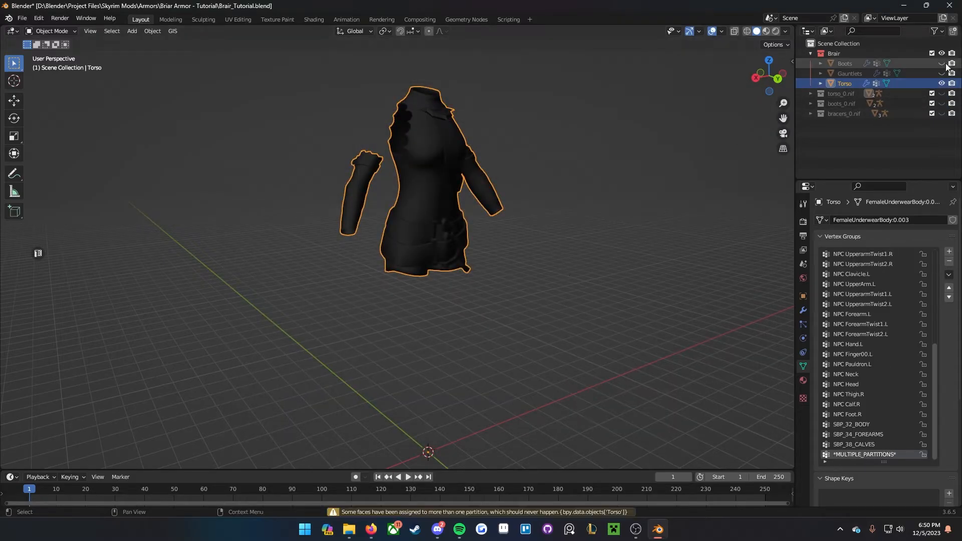
Step: Hide the Torso, and show and select the Gauntlets
left_click(942, 83)
left_click(942, 73)
left_click(850, 74)
Step: Export the Gauntlets with Nifly as Gauntlets.nif into the Meshes\Skyrim folder
left_click(22, 18)
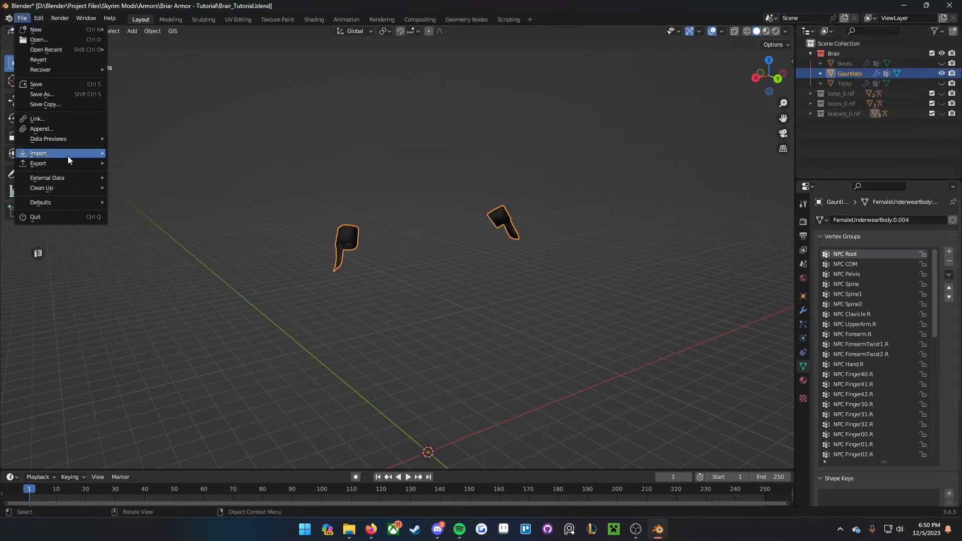
mouse_move(67, 163)
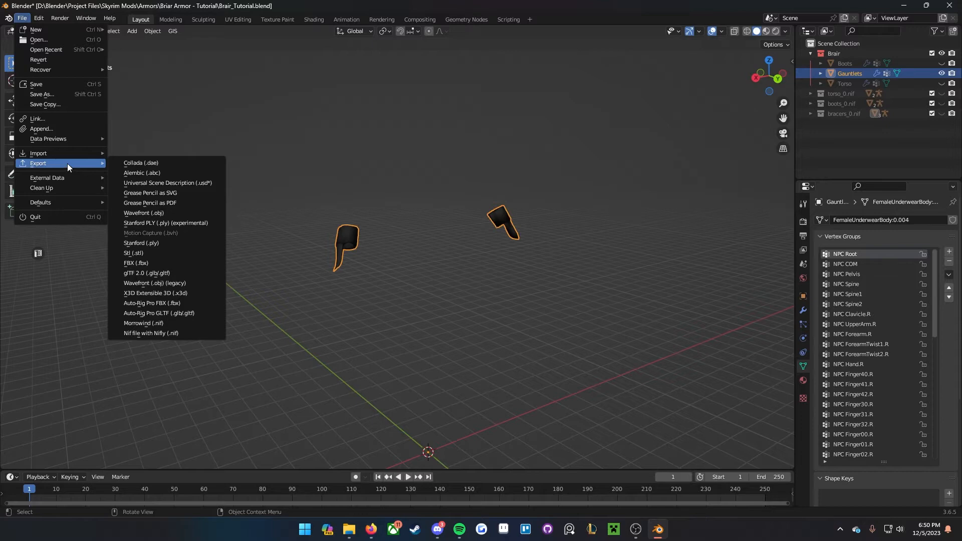
left_click(173, 334)
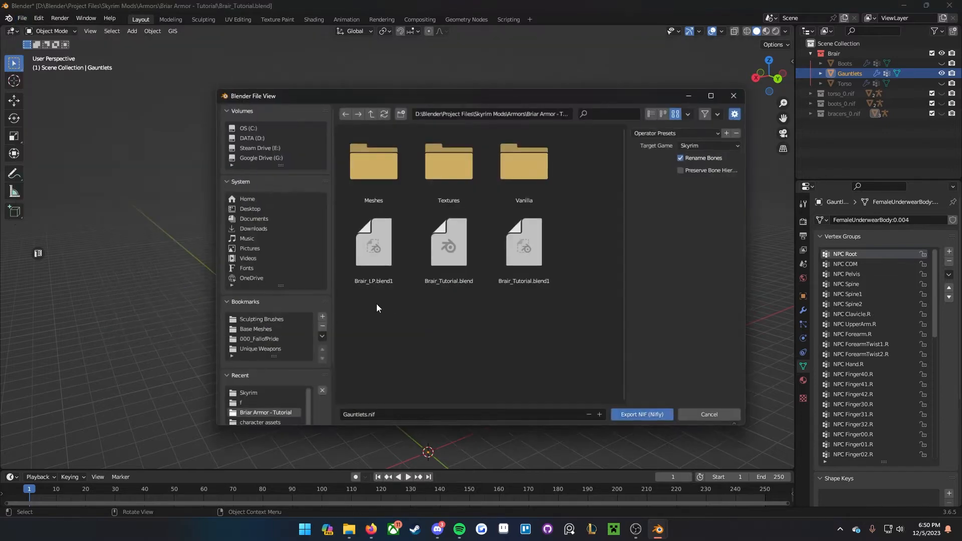
double_click(389, 193)
double_click(436, 188)
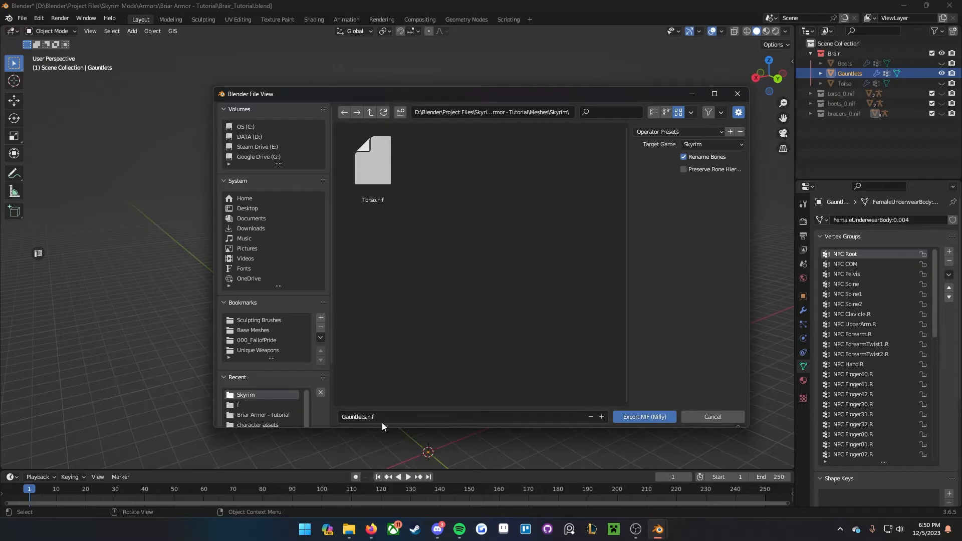
left_click(649, 417)
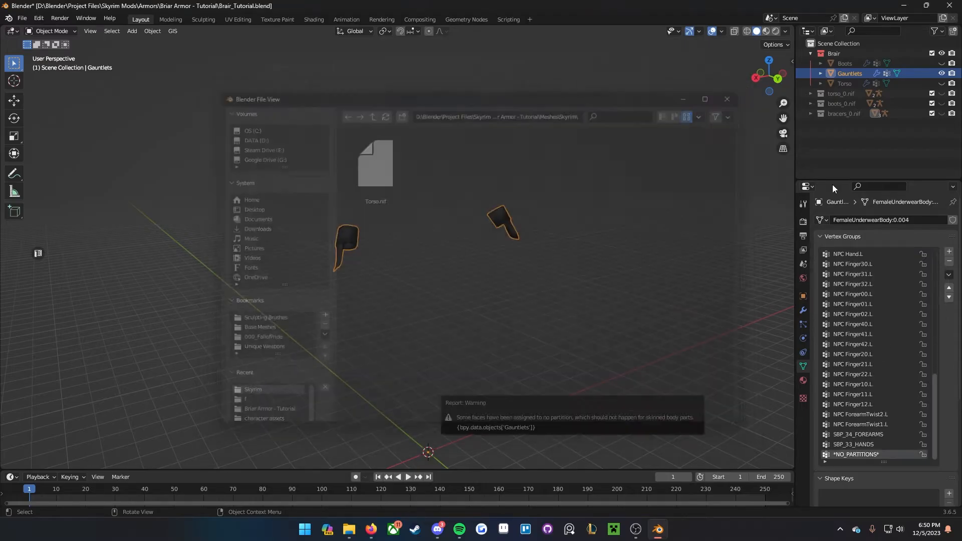
Step: Hide the Gauntlets, and show and select the Boots for export
left_click(942, 73)
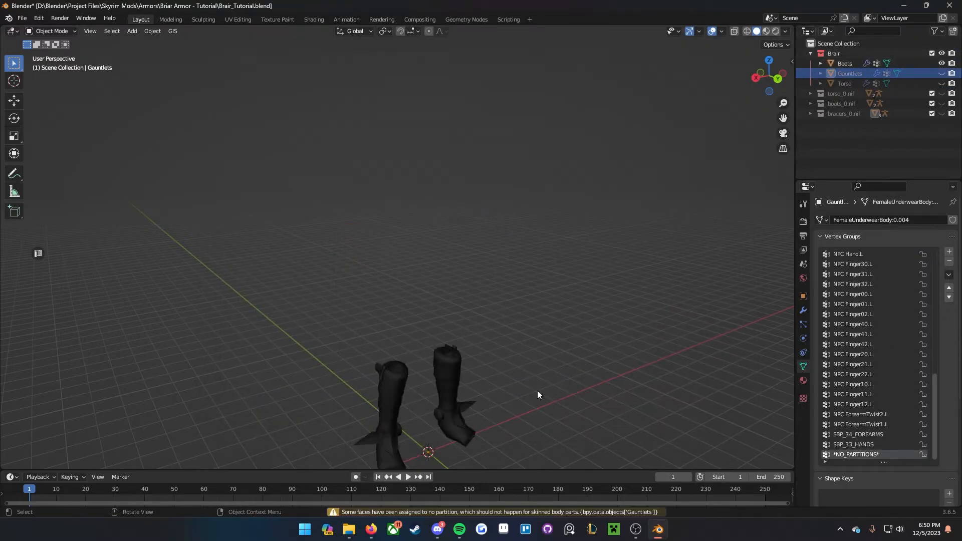
left_click(456, 396)
key("KP_Decimal")
left_click(23, 18)
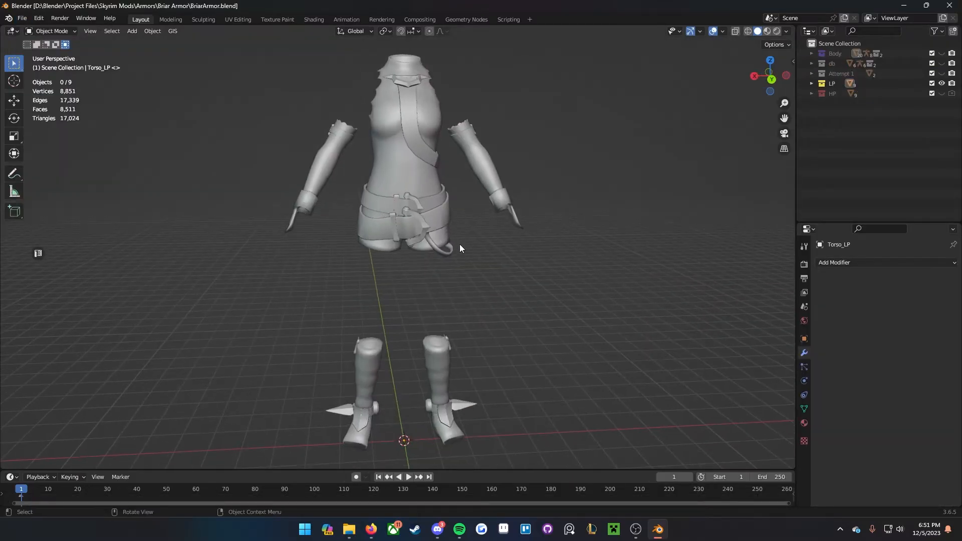
Step: Turn on the Face Orientation overlay for the low-poly Briar armor
middle_click_drag(459, 245, 487, 241)
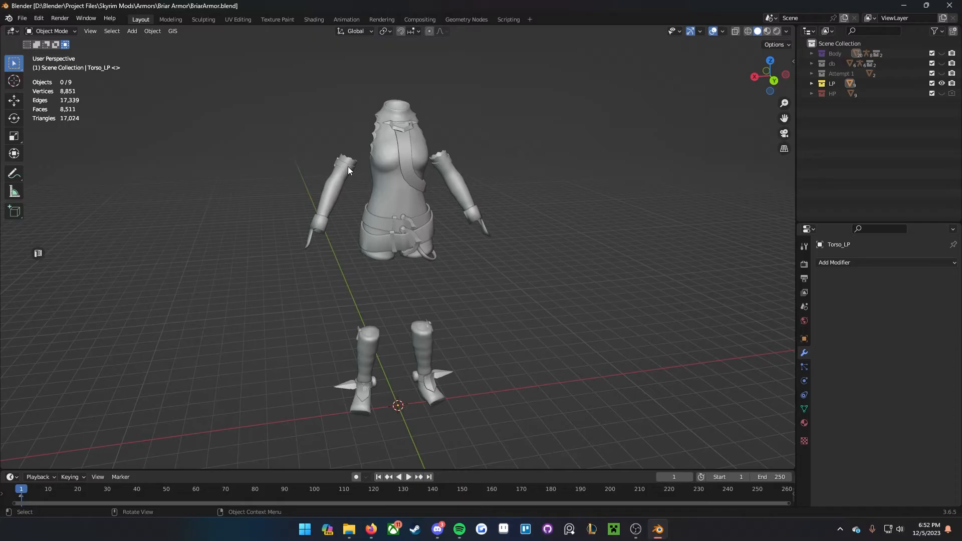
left_click(722, 31)
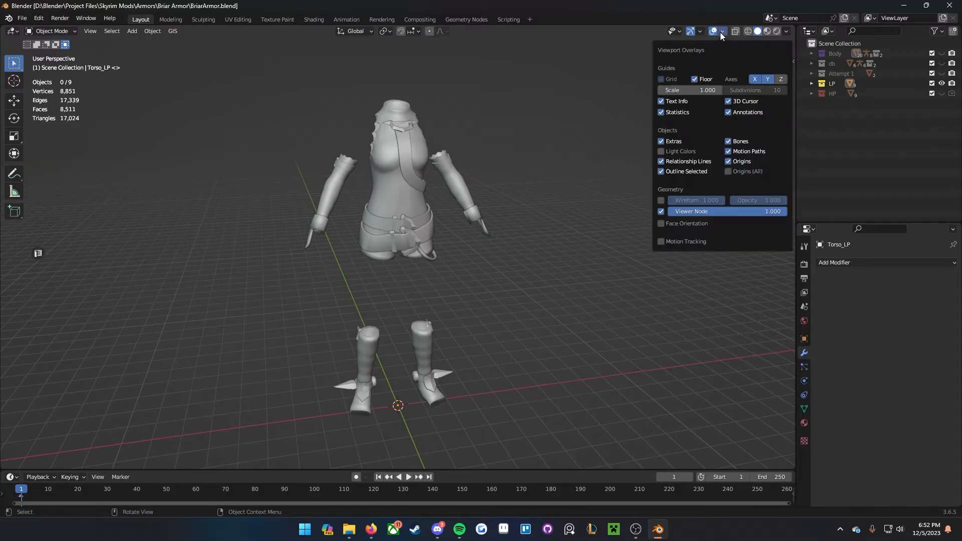
left_click(667, 224)
Step: Examine the face orientation around the torso, neck opening and gauntlets for flipped normals
middle_click_drag(508, 251, 567, 203)
scroll(521, 290, "up", 4)
middle_click_drag(521, 291, 425, 121)
scroll(361, 273, "down", 3)
middle_click_drag(426, 190, 396, 246)
scroll(267, 231, "down", 6)
middle_click_drag(422, 163, 452, 264, "shift")
scroll(424, 247, "up", 3)
scroll(394, 305, "up", 2)
scroll(537, 278, "down", 6)
scroll(452, 264, "up", 5)
middle_click_drag(461, 148, 479, 157)
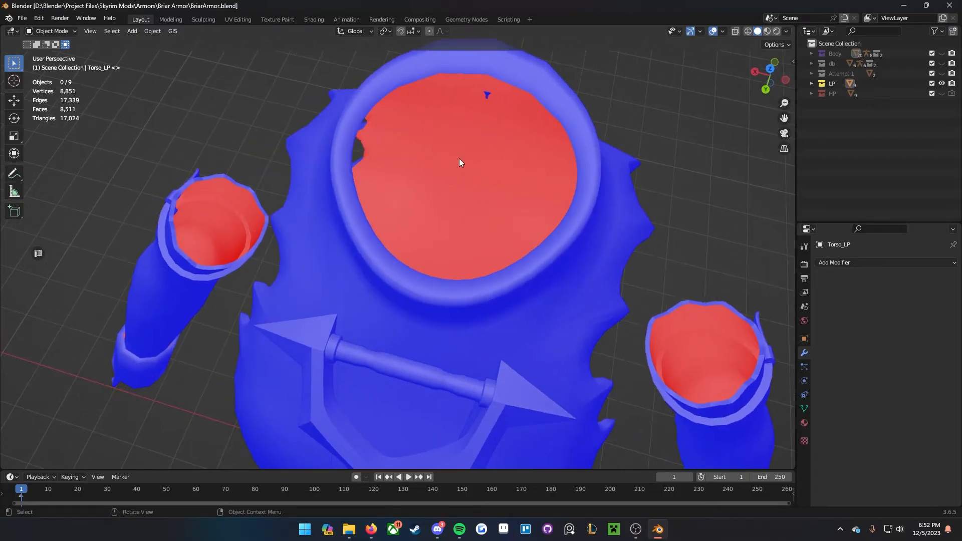
scroll(452, 152, "down", 6)
middle_click_drag(452, 109, 484, 257)
scroll(432, 222, "up", 5)
scroll(468, 245, "down", 4)
scroll(468, 266, "up", 4)
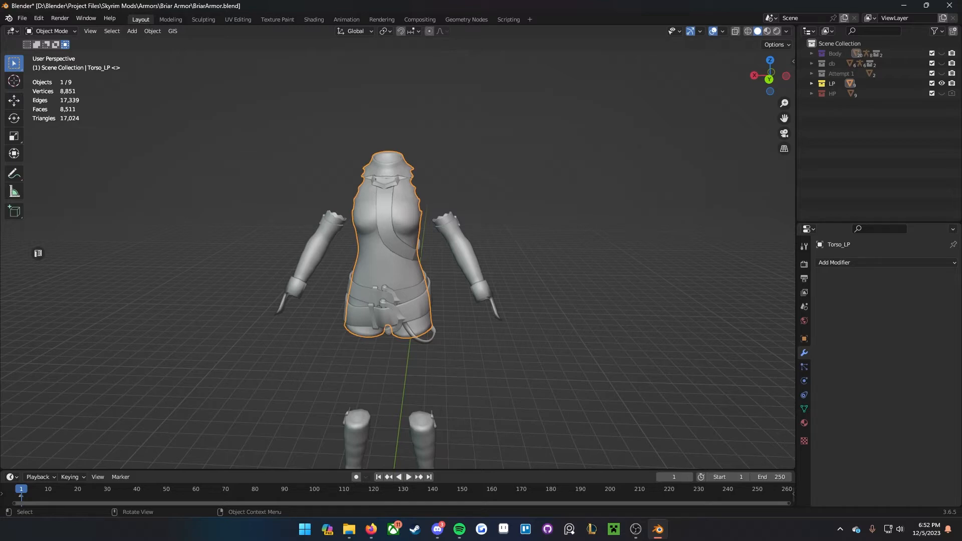
Step: Select the upper belt, Belt_1_LP, and switch it to Vertex Paint mode
middle_click_drag(395, 329, 393, 284)
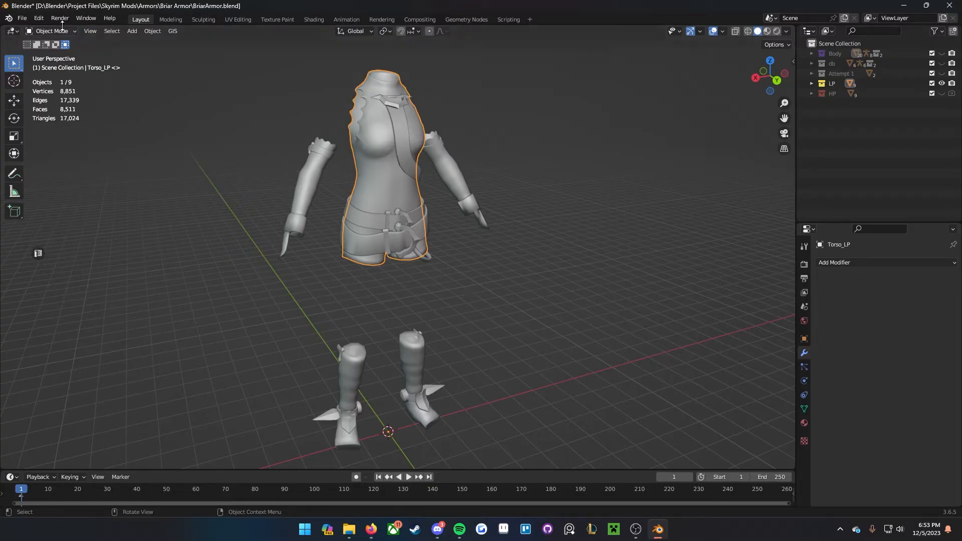
left_click(392, 217)
key("KP_Decimal")
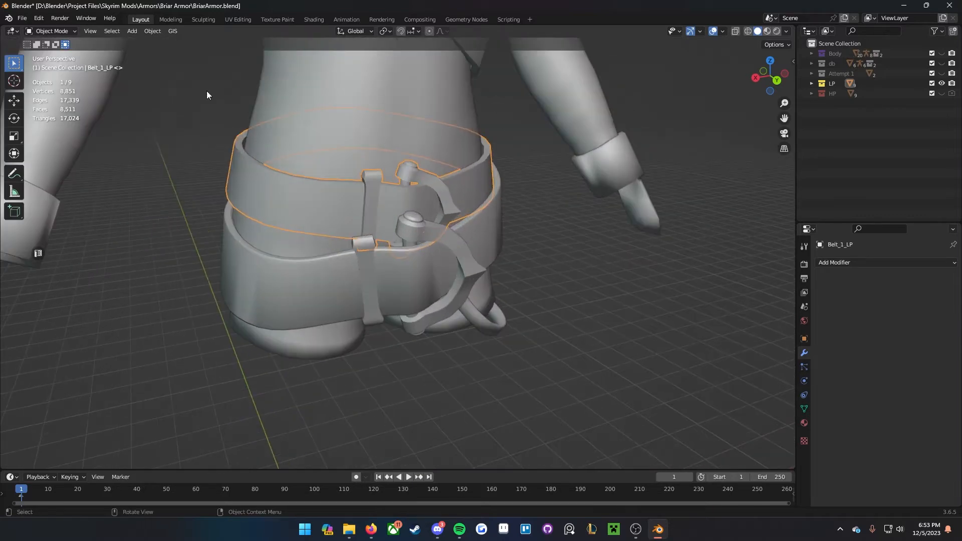
left_click(45, 31)
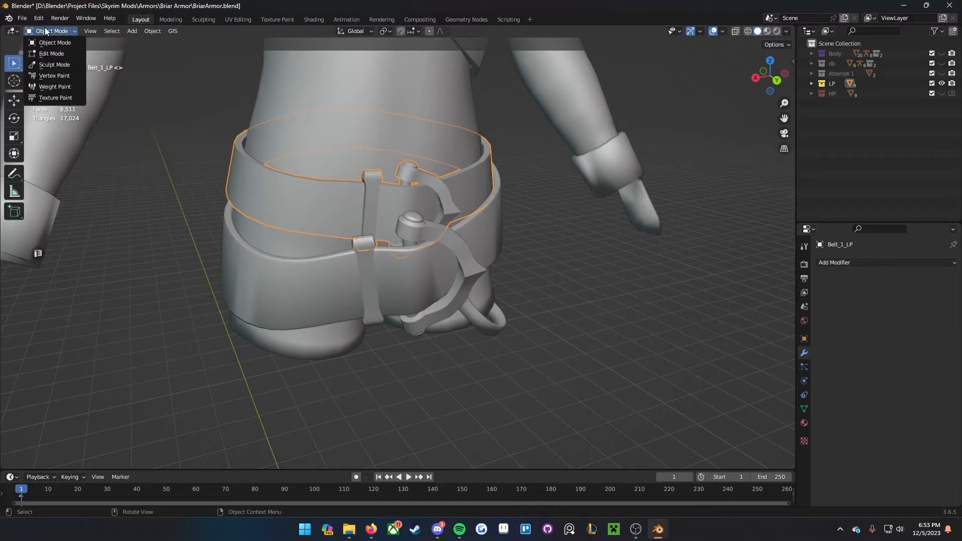
left_click(58, 79)
Step: Examine the upper belt's vertex colors on the strap, loop and buckle from several angles
scroll(426, 193, "down", 3)
middle_click_drag(425, 193, 391, 195)
middle_click_drag(391, 195, 356, 196, "shift")
scroll(356, 196, "up", 5)
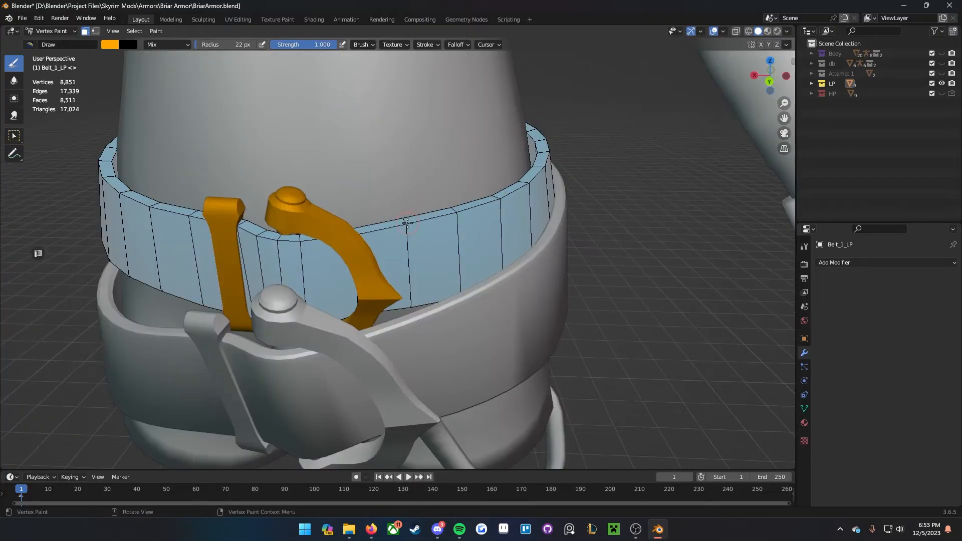
key("Tab")
key("Tab")
scroll(402, 221, "down", 3)
mouse_move(402, 221)
middle_mouse_down()
mouse_move(429, 220)
mouse_move(345, 199)
mouse_move(477, 245)
middle_mouse_up()
scroll(429, 220, "up", 1)
scroll(361, 170, "up", 5)
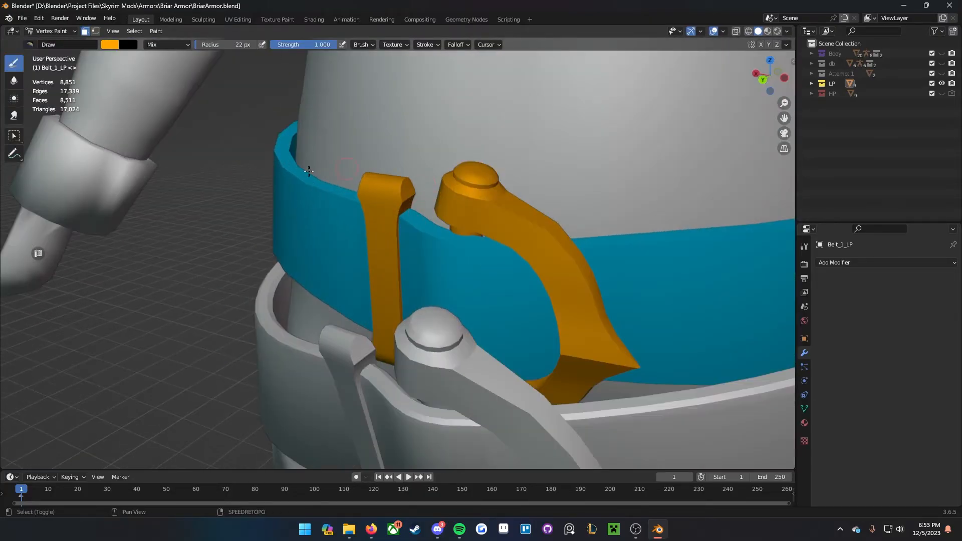
middle_click_drag(592, 301, 408, 243, "shift")
scroll(428, 240, "down", 3)
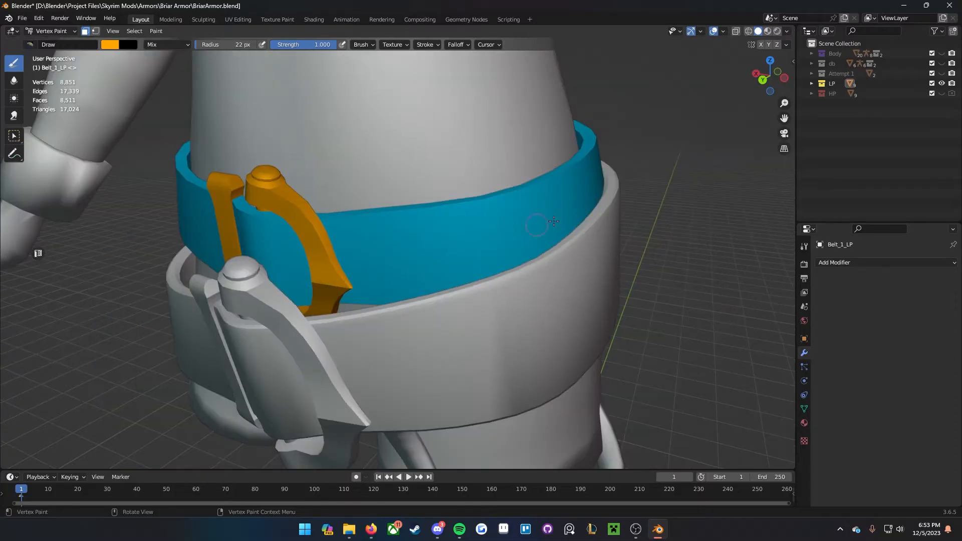
middle_click_drag(555, 217, 467, 212)
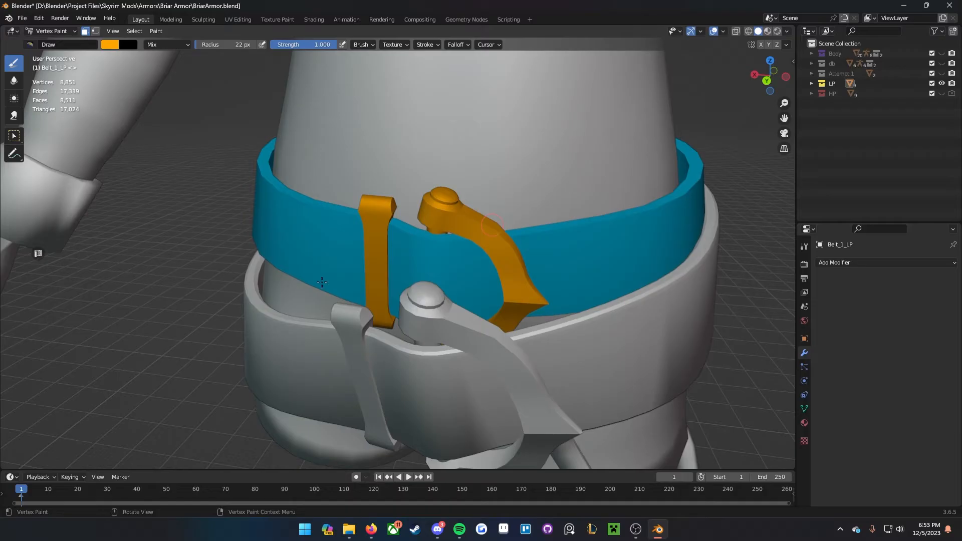
scroll(469, 224, "down", 8)
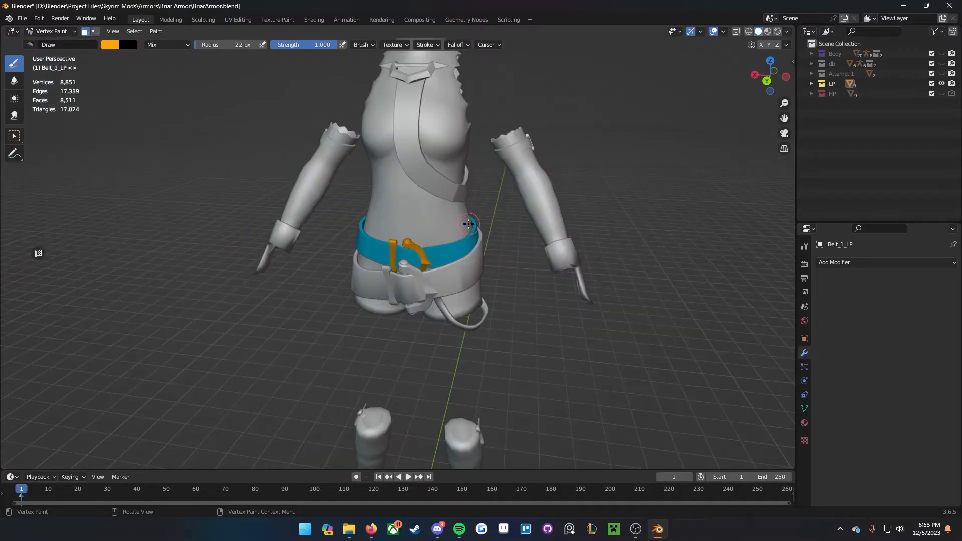
scroll(469, 224, "up", 3)
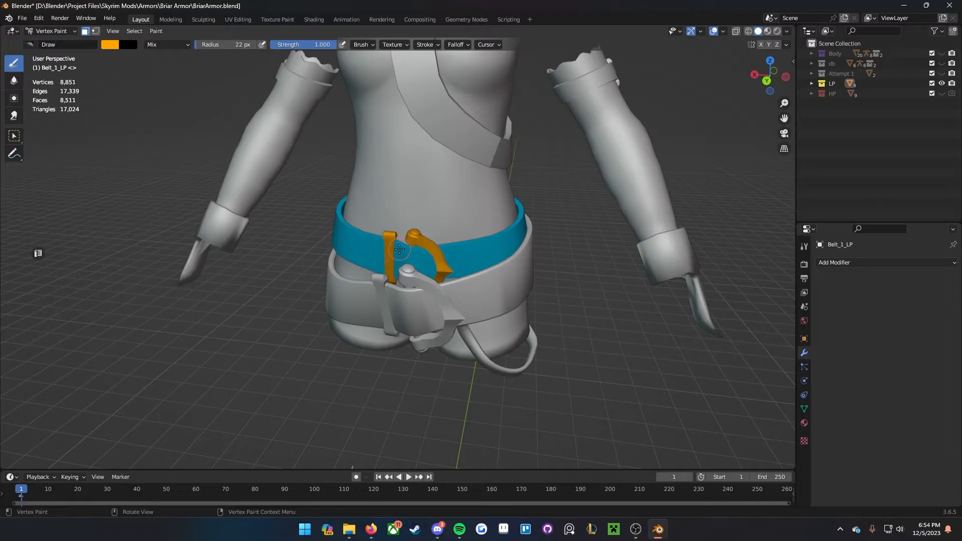
scroll(397, 257, "up", 5)
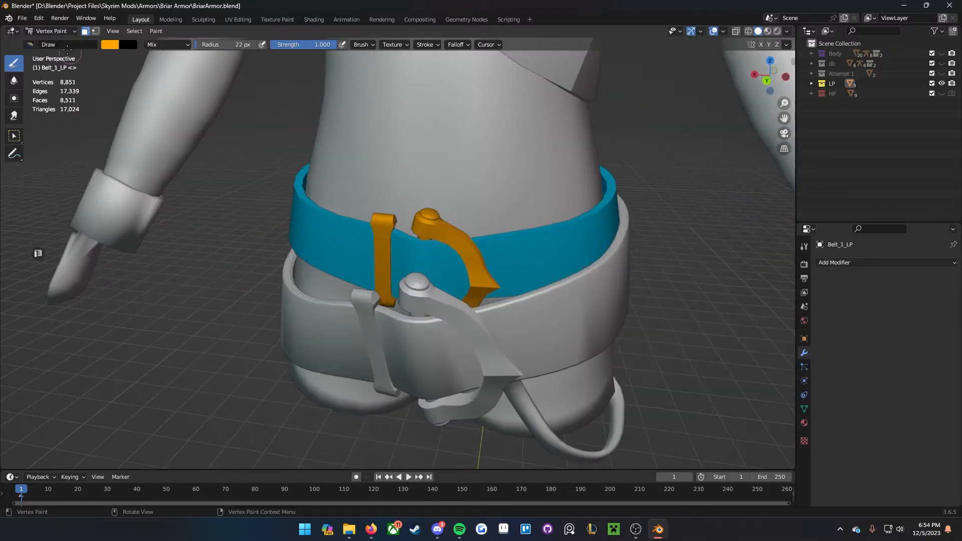
Step: Switch the upper belt to Object Mode and back to Vertex Paint
left_click(57, 33)
left_click(58, 37)
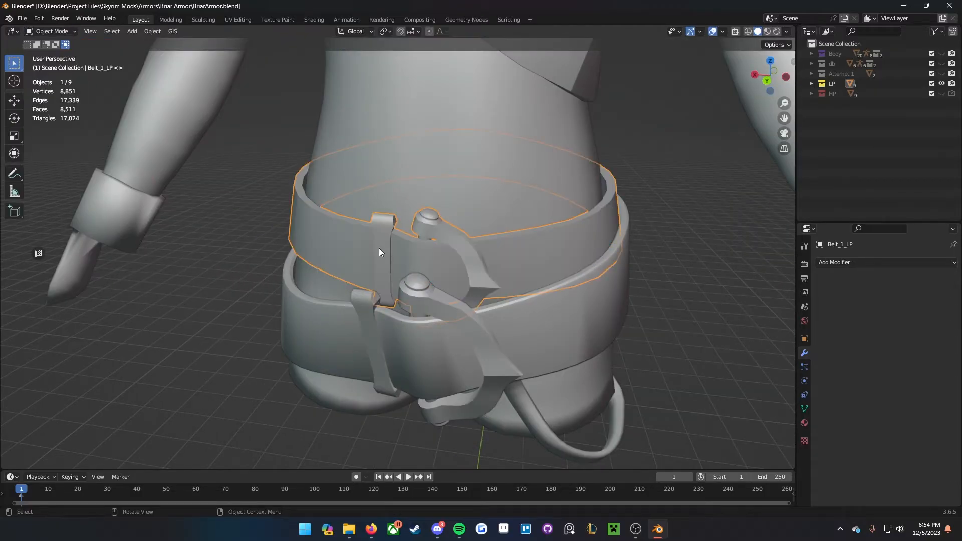
left_click(67, 31)
left_click(56, 78)
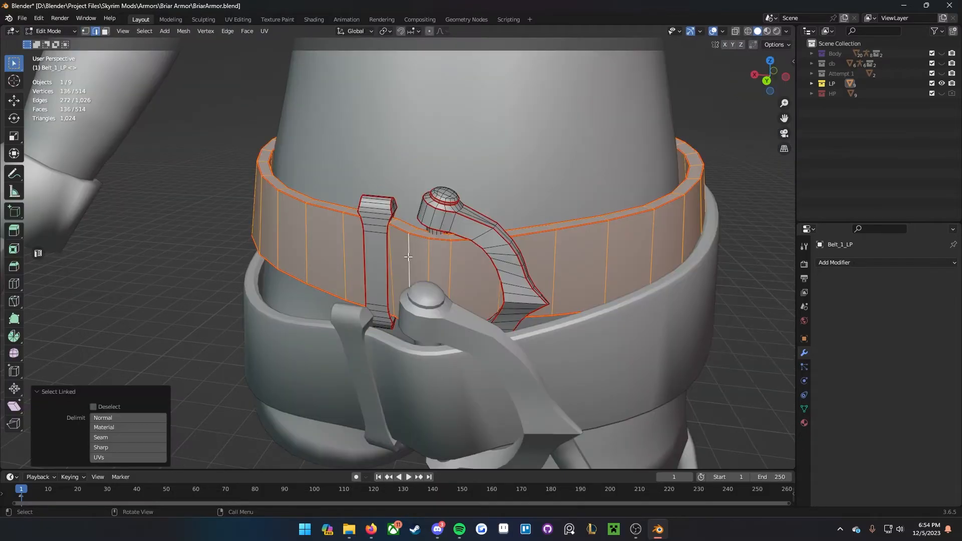
Step: Select the strap's linked faces in Edit Mode, without the loop and buckle, and enable face masking in Vertex Paint
key("3")
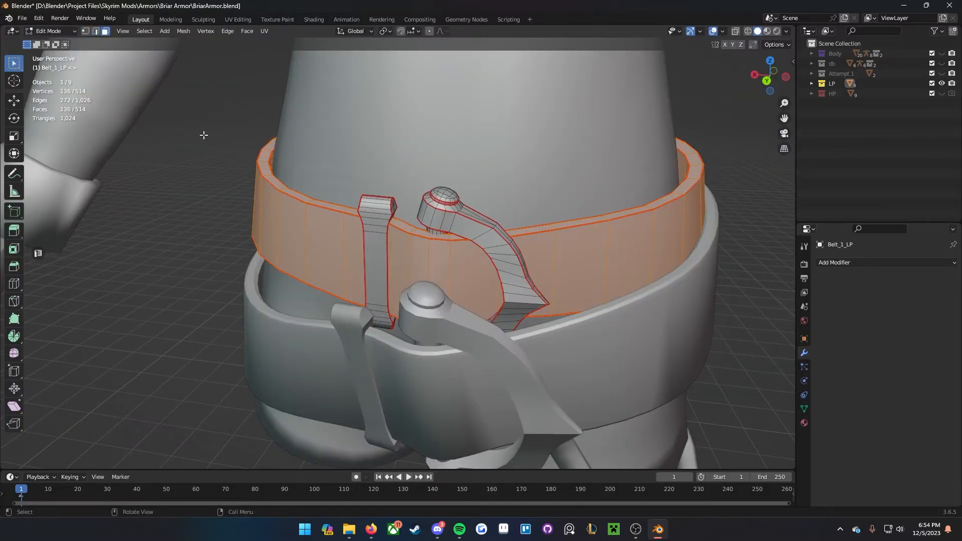
key("Tab")
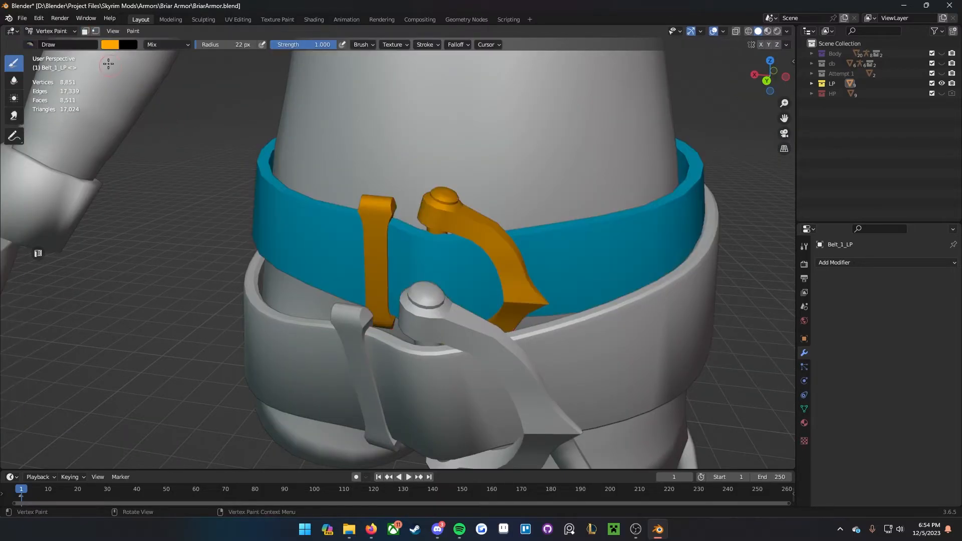
left_click(86, 30)
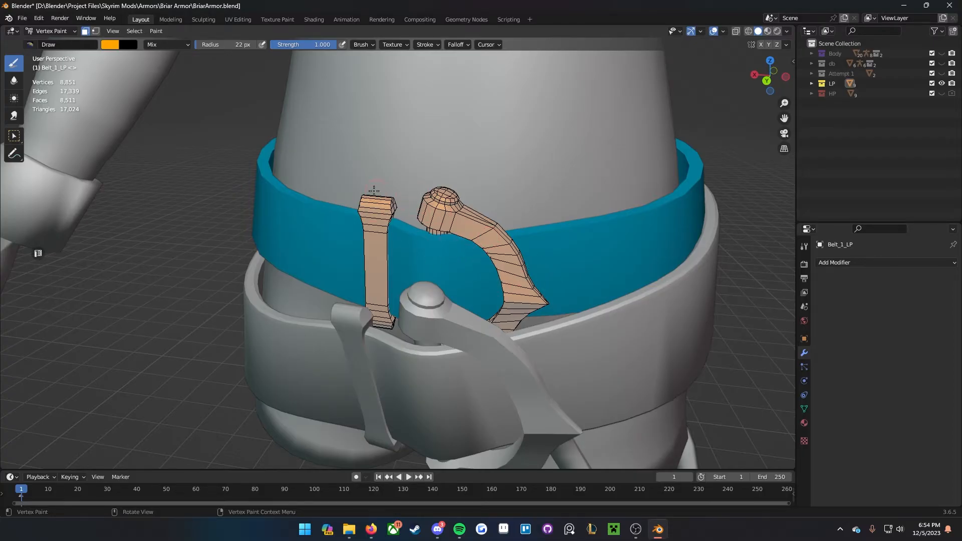
Step: Fill the masked belt strap with the orange vertex color
scroll(410, 192, "down", 4)
left_click(109, 45)
scroll(280, 150, "up", 3)
key("shift+k")
scroll(386, 188, "down", 4)
middle_click_drag(386, 188, 382, 239)
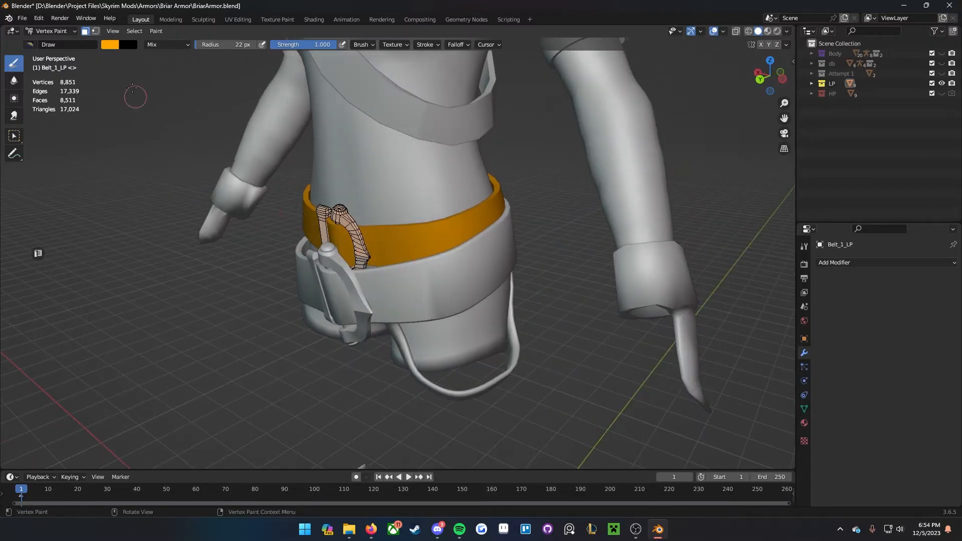
middle_click_drag(334, 116, 403, 168)
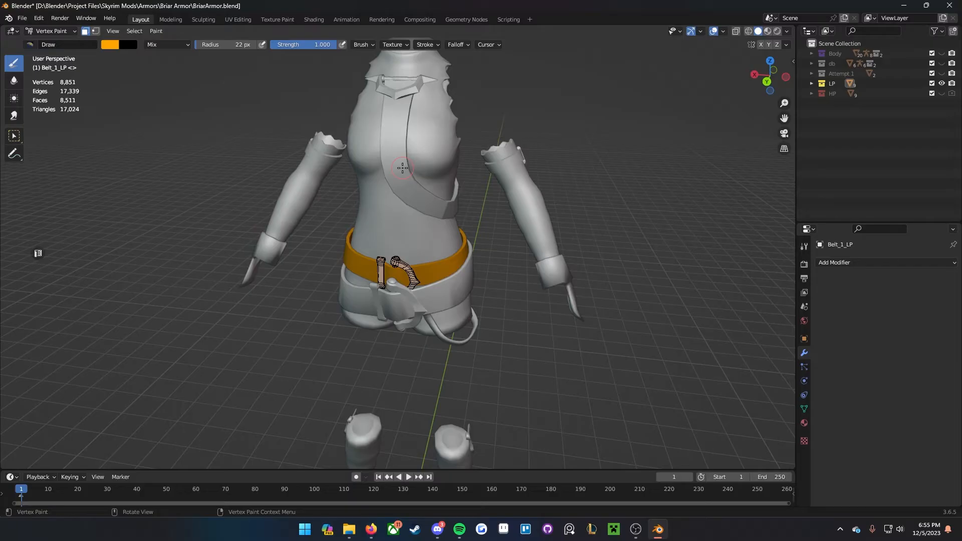
Step: Undo the orange fill and the face masking on the upper belt
key("ctrl+z")
key("ctrl+z")
scroll(410, 243, "up", 1)
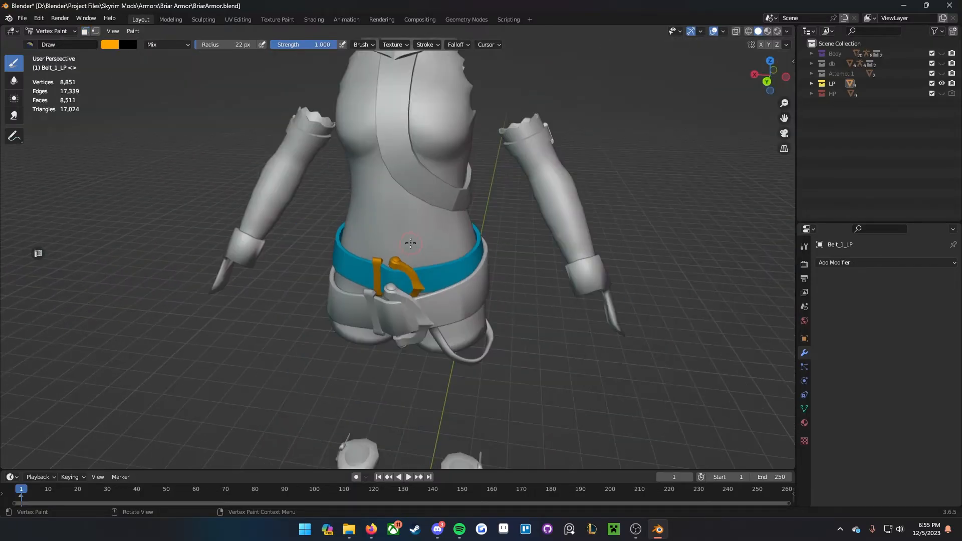
scroll(411, 242, "down", 4)
middle_click_drag(411, 242, 392, 232, "shift")
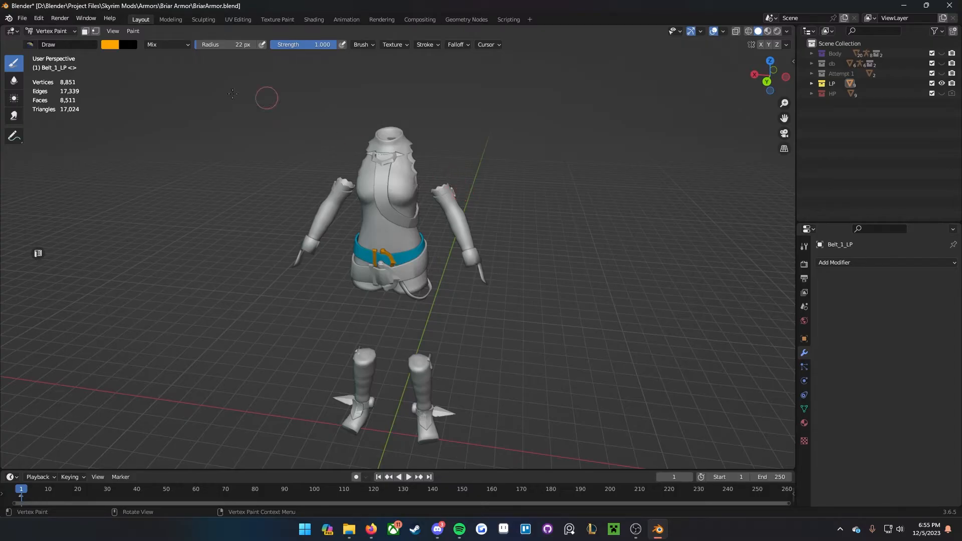
Step: Return the upper belt from Vertex Paint to Object Mode
scroll(286, 258, "up", 1)
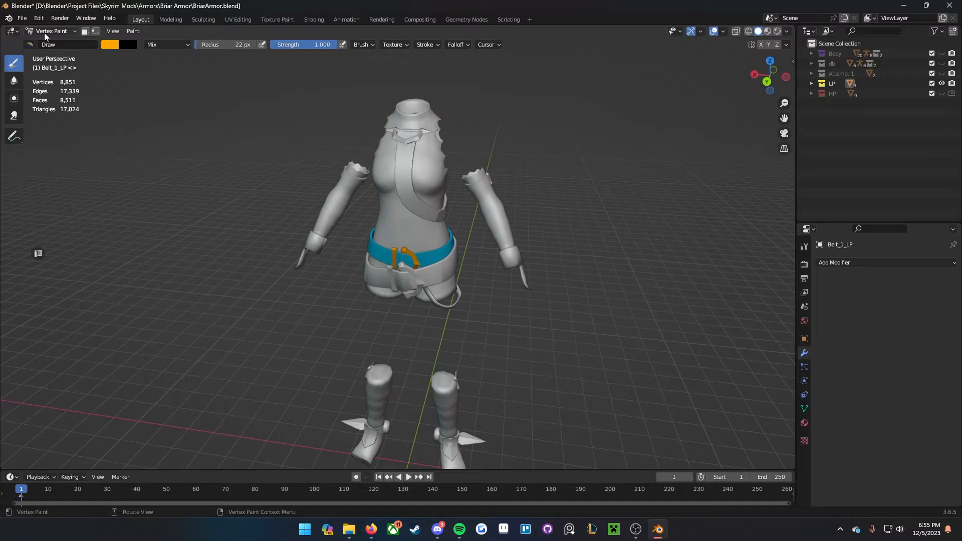
middle_click_drag(426, 211, 334, 223)
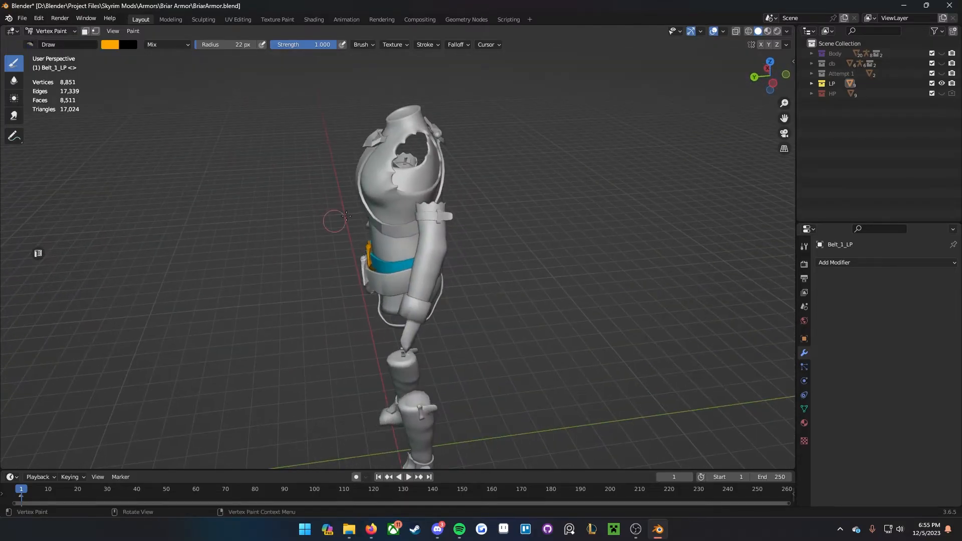
mouse_move(394, 175)
middle_mouse_down()
mouse_move(321, 217)
mouse_move(488, 232)
mouse_move(454, 233)
mouse_move(427, 185)
mouse_move(447, 194)
middle_mouse_up()
scroll(453, 232, "up", 1)
scroll(427, 185, "down", 3)
scroll(447, 194, "up", 1)
key("ctrl+Tab")
middle_click_drag(300, 215, 418, 278)
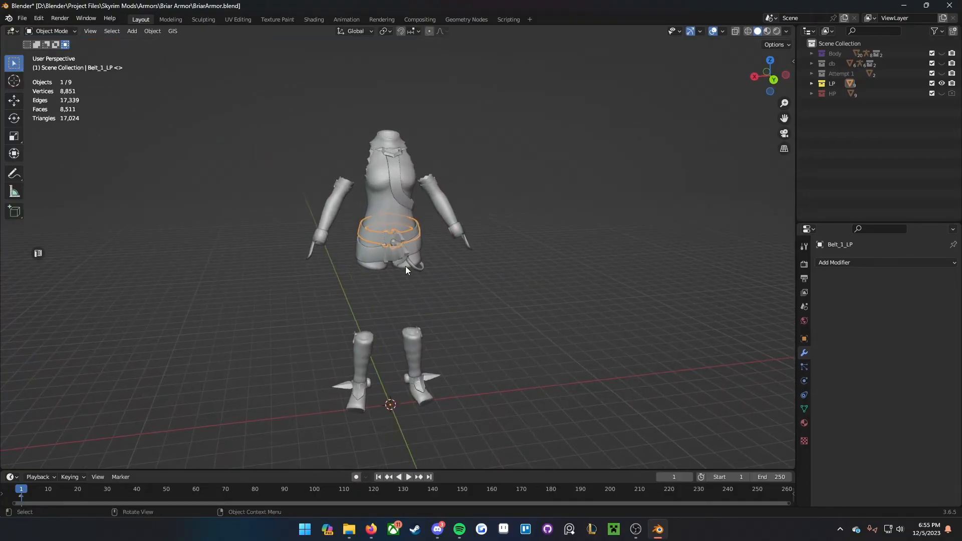
scroll(465, 199, "up", 1)
middle_click_drag(456, 208, 393, 197, "shift")
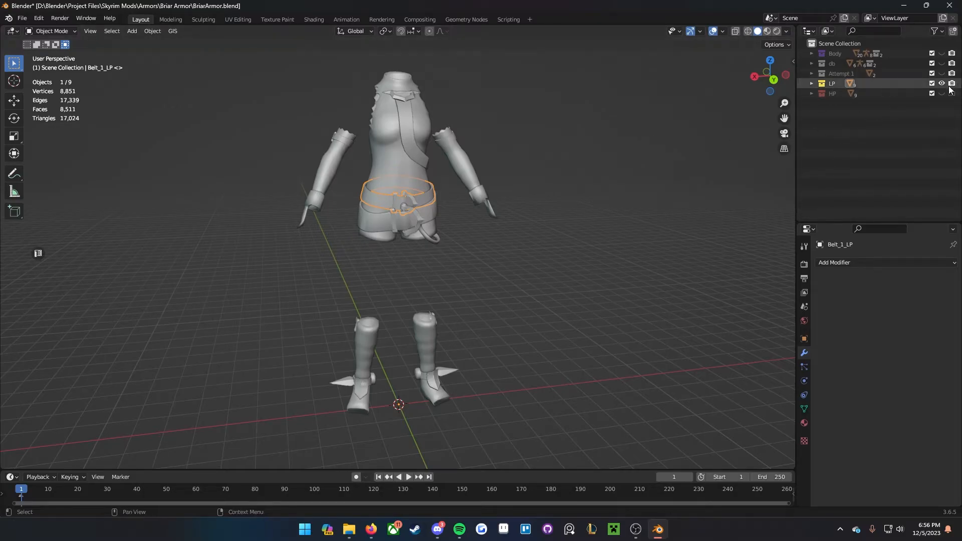
Step: Select all nine low-poly armor objects, with the torso included, and apply All Transforms
middle_click_drag(513, 244, 410, 238)
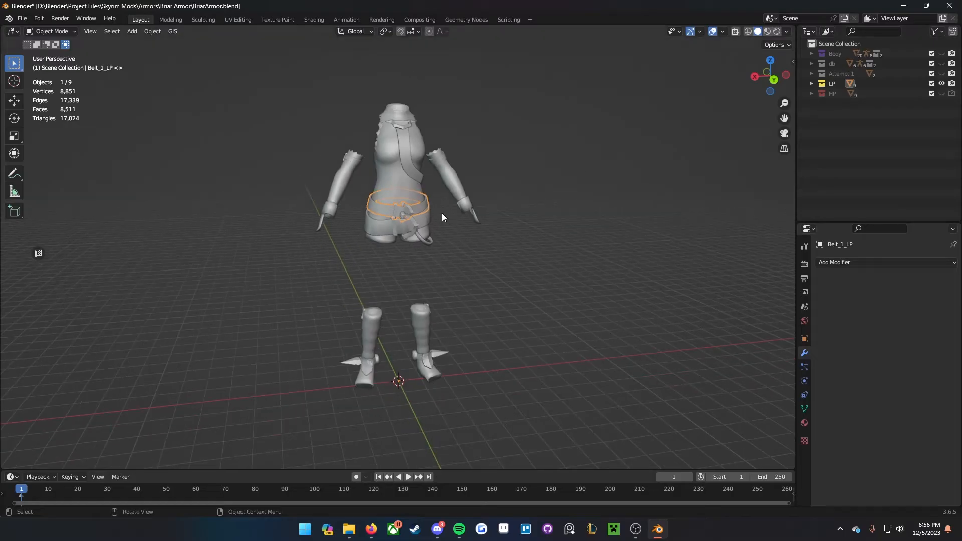
left_click(395, 159)
left_click_drag(253, 418, 562, 179)
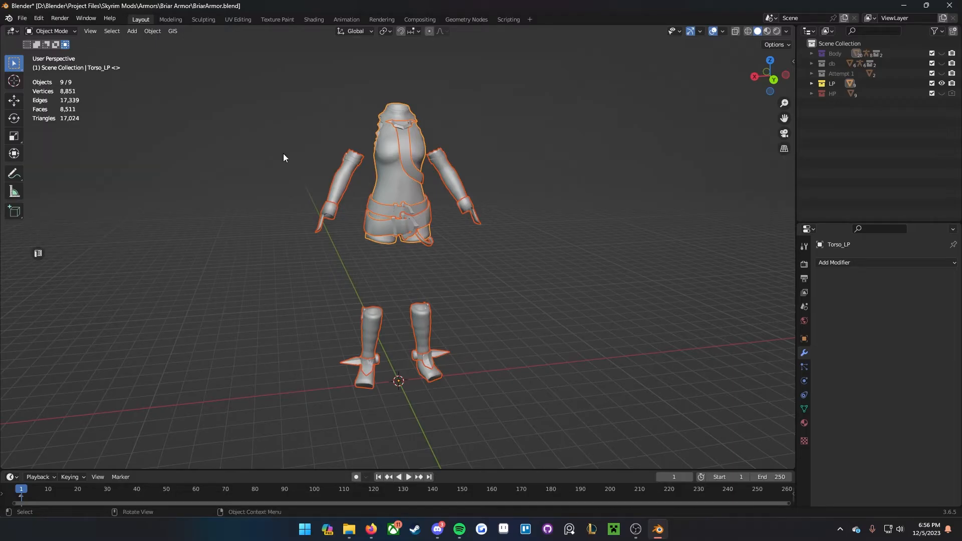
key("ctrl+a")
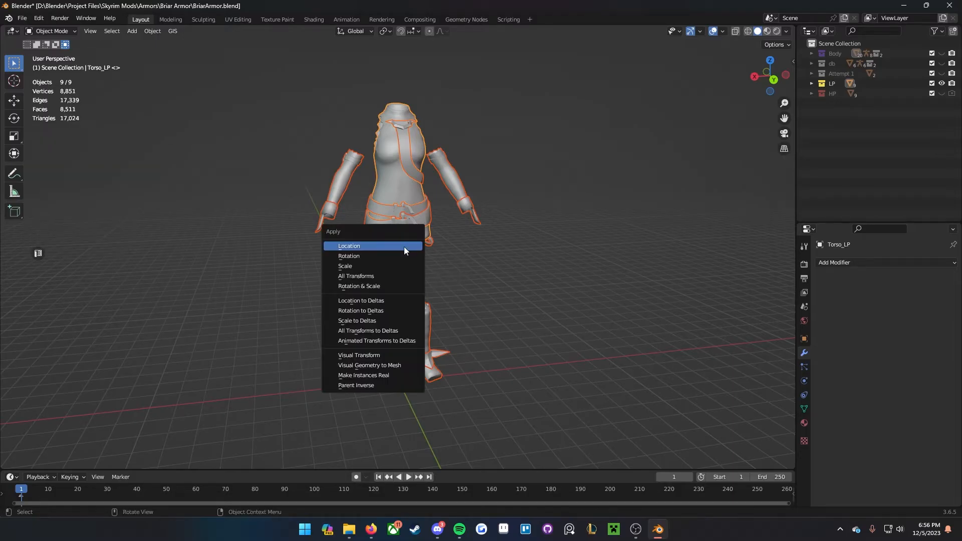
left_click(351, 276)
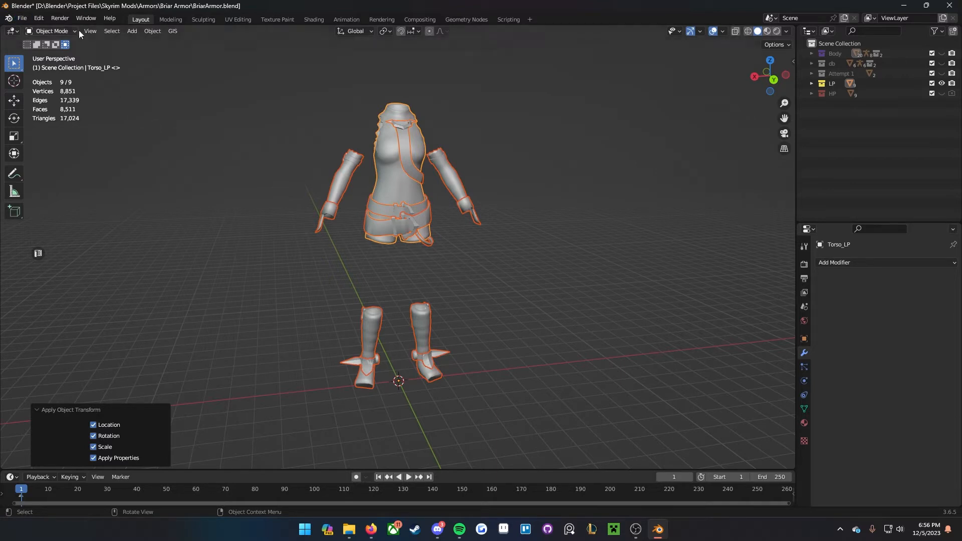
Step: Start an FBX export of the selected low-poly meshes targeting BriarArmor_LP.fbx in the Meshes folder
left_click(23, 19)
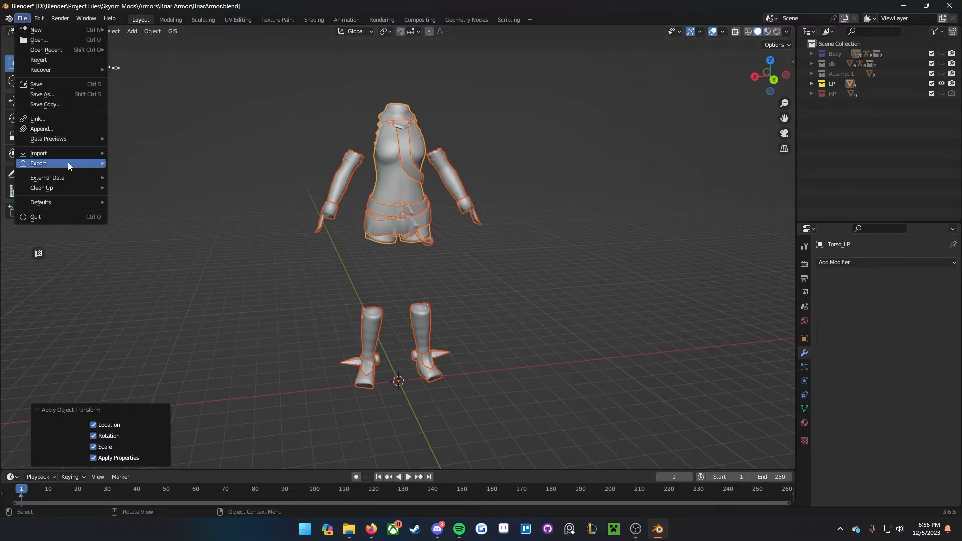
mouse_move(71, 162)
left_click(168, 265)
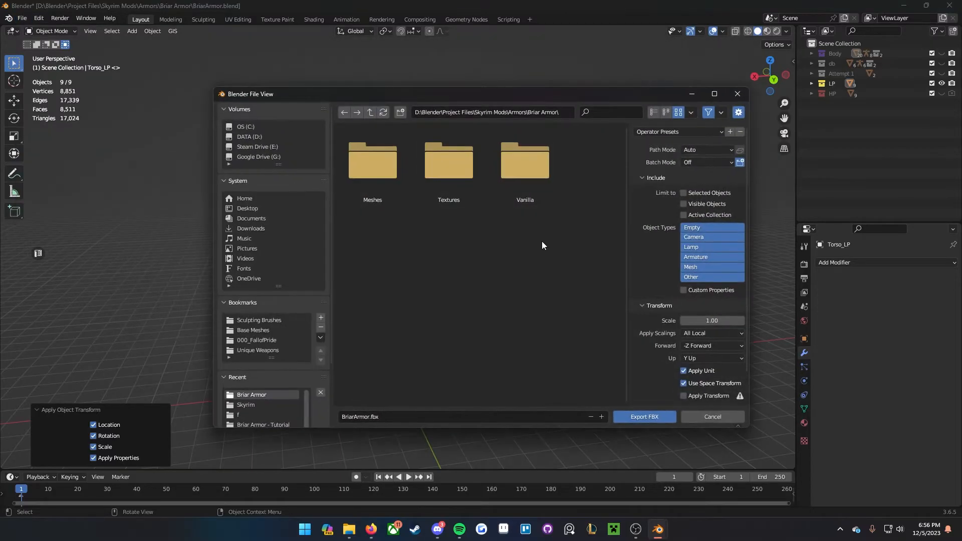
left_click(673, 130)
double_click(390, 185)
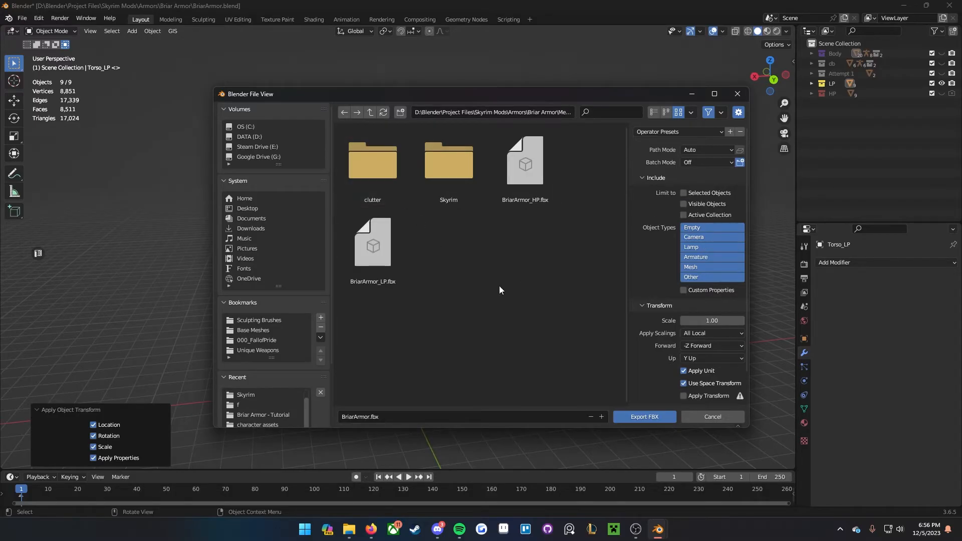
left_click(395, 261)
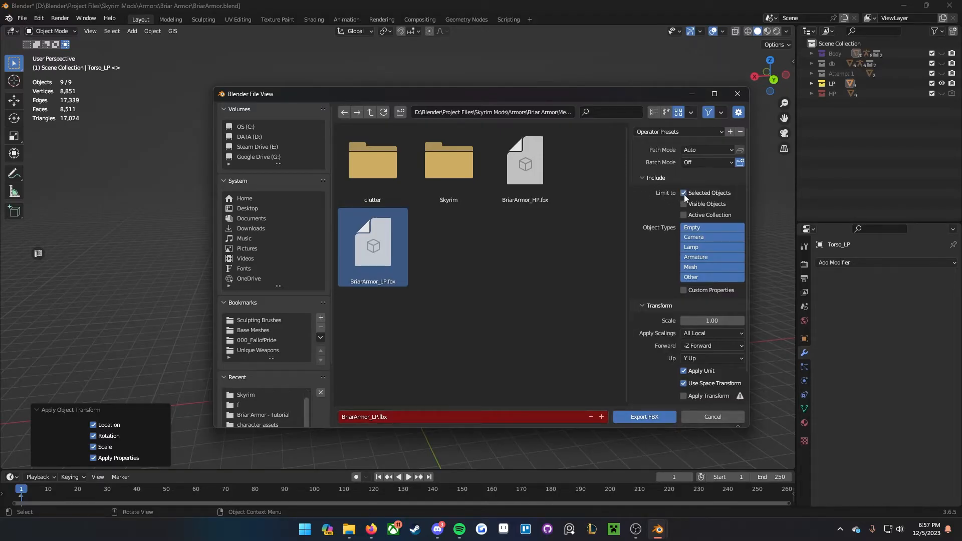
Step: Limit the FBX export to selected objects and restrict the object types to Mesh only
scroll(684, 200, "down", 1)
left_click(708, 207)
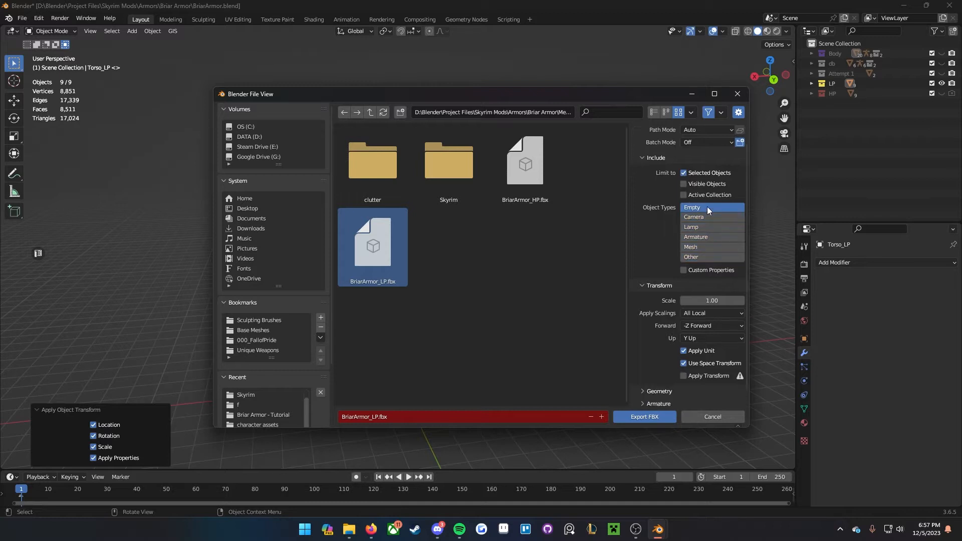
left_click(692, 248)
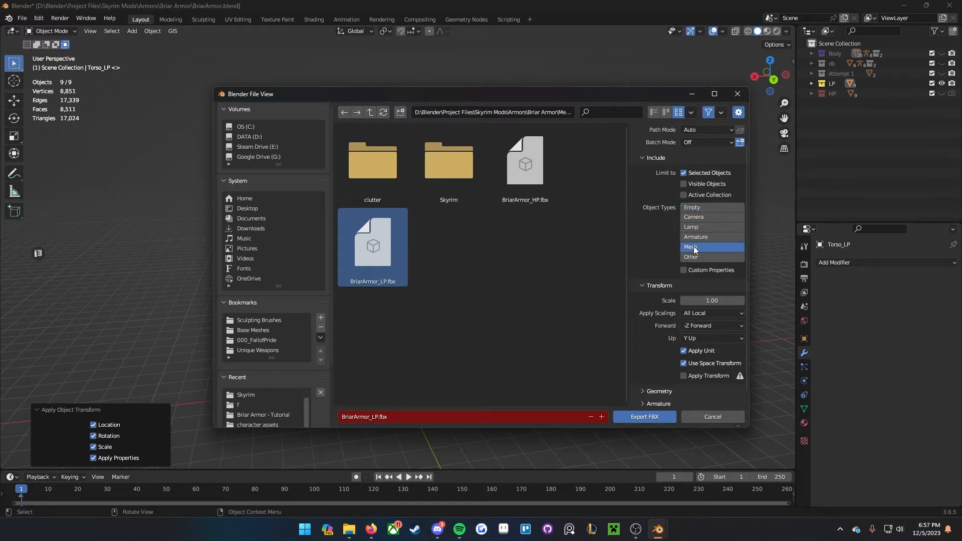
scroll(684, 247, "down", 1)
left_click(653, 270)
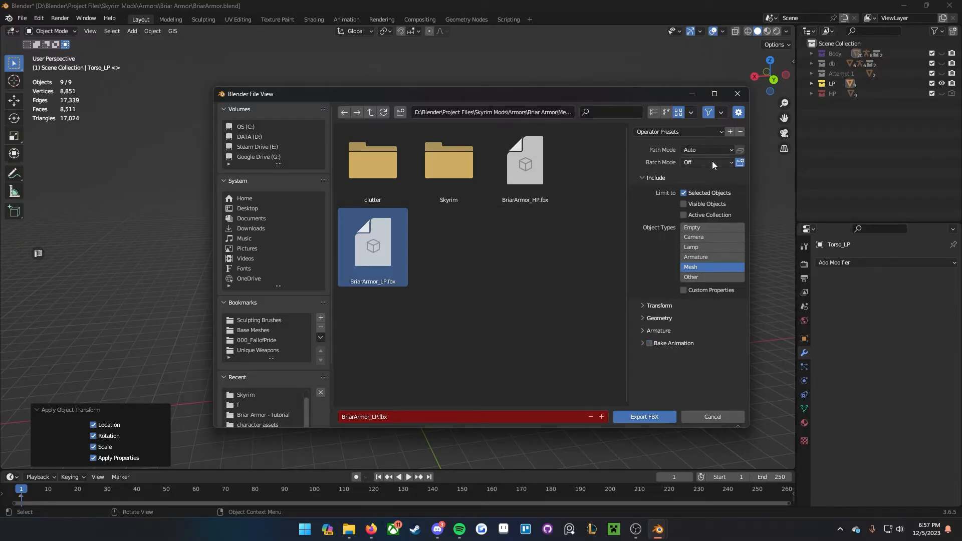
left_click(727, 134)
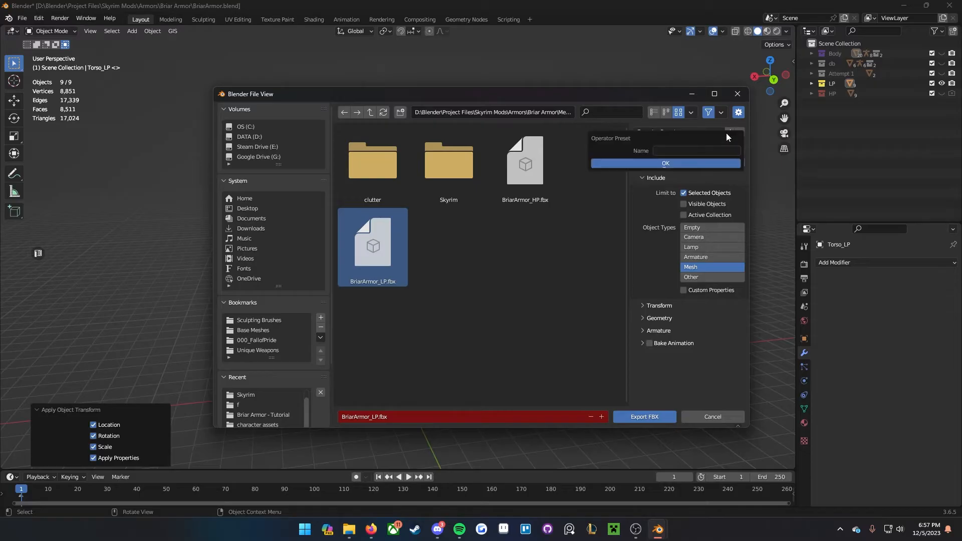
left_click(693, 151)
left_click(642, 203)
Step: Apply the Substance Painter operator preset to the FBX export settings, and cancel the export dialog
left_click(682, 133)
left_click(678, 132)
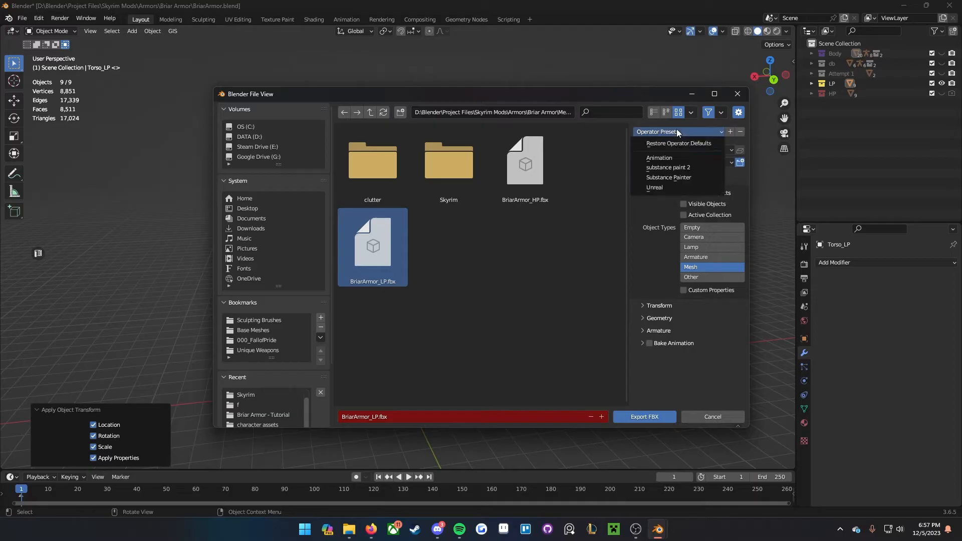
left_click(678, 155)
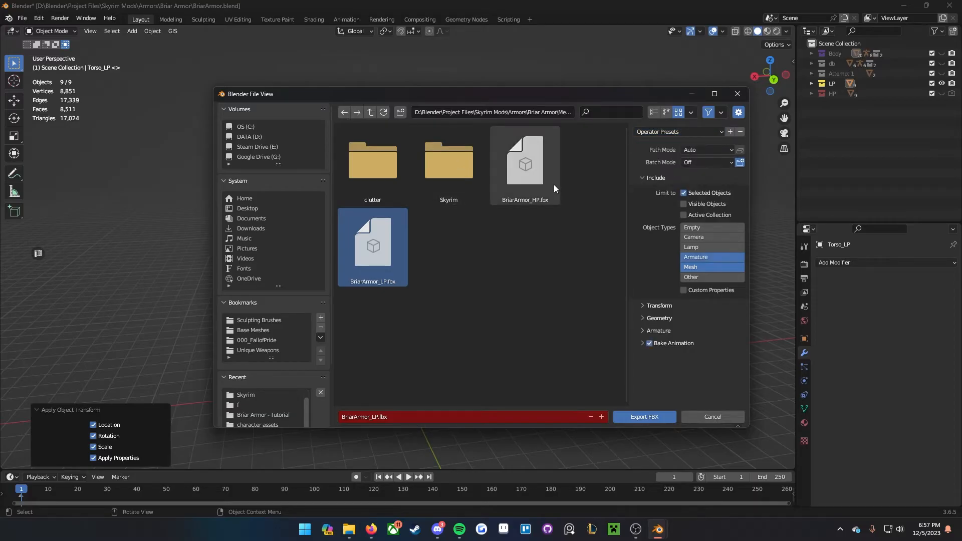
left_click(663, 130)
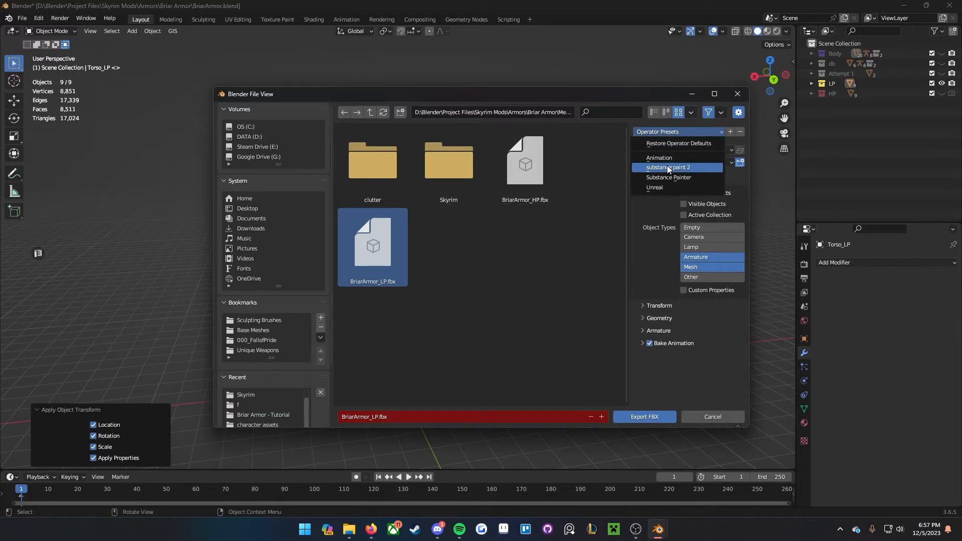
left_click(673, 177)
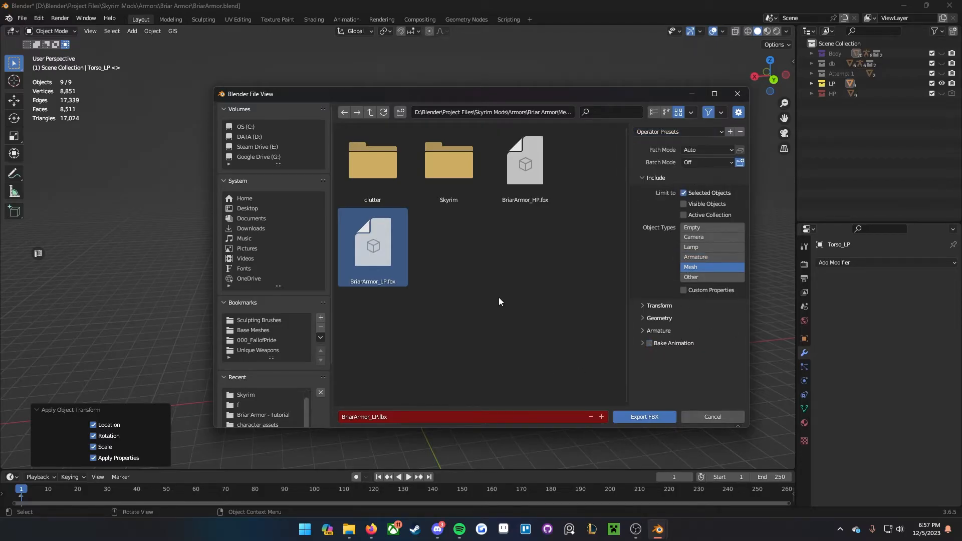
left_click(715, 419)
Step: Hide the LP collection, show the HP collection and select the diagonal chest belt Belt_2_HP
left_click(943, 83)
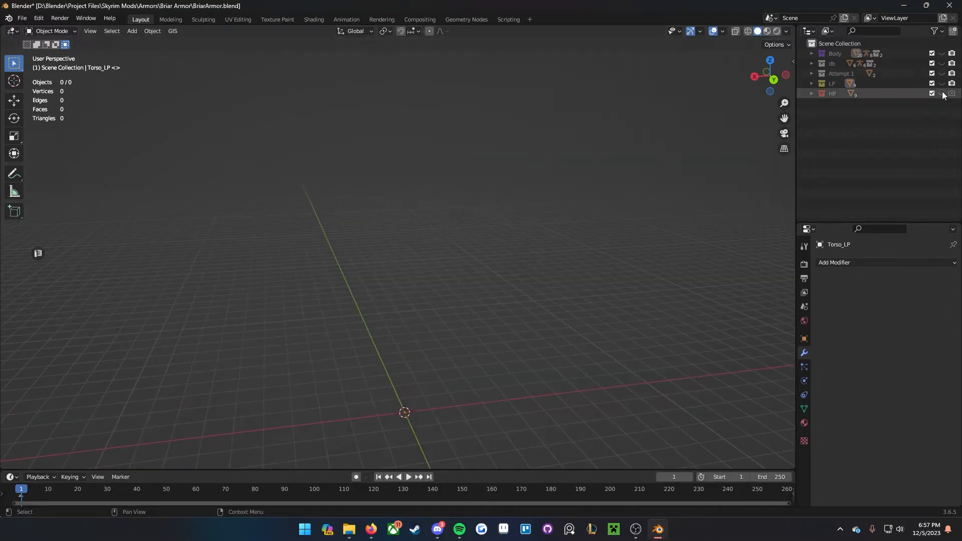
left_click(942, 84)
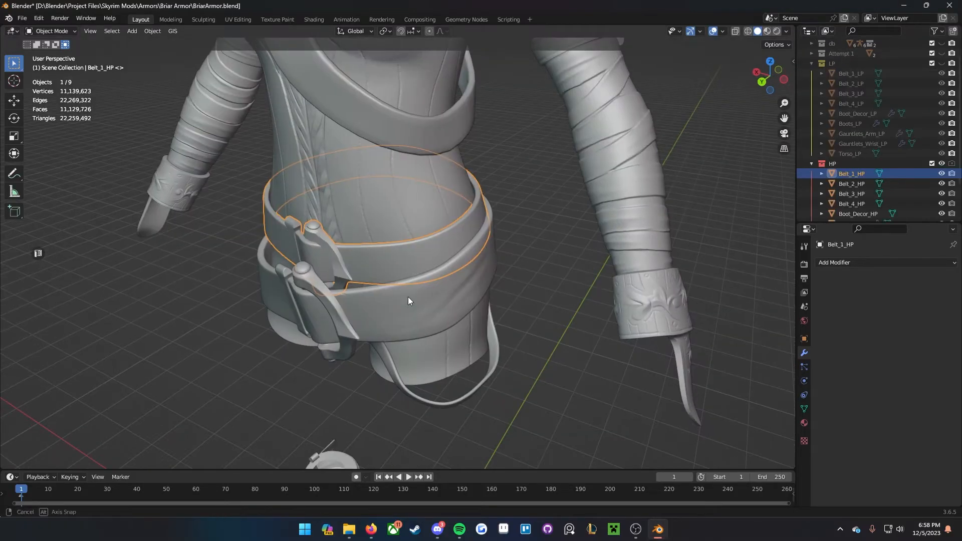
scroll(382, 257, "down", 3)
left_click(344, 137)
middle_click_drag(385, 134, 450, 161, "shift")
scroll(480, 213, "down", 3)
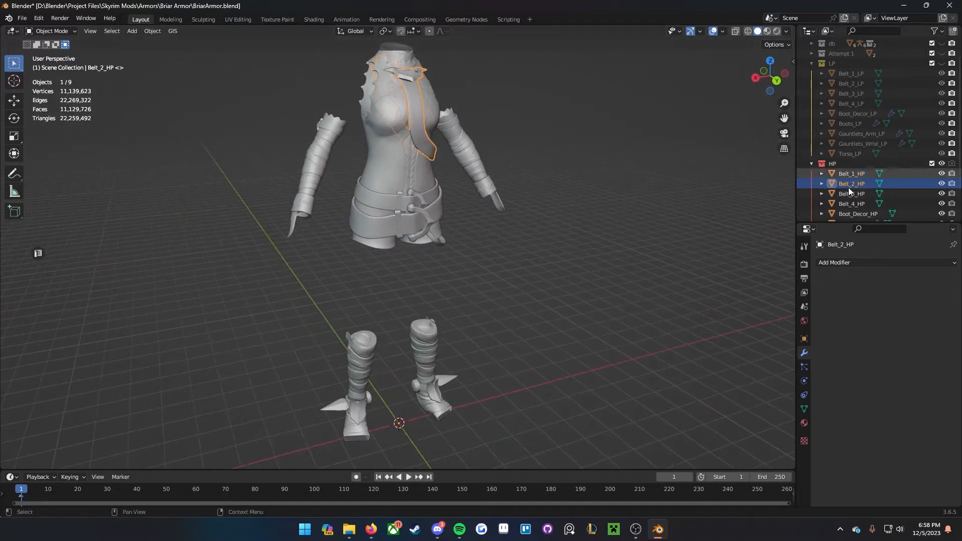
Step: Show the LP collection alongside HP and compare the matching object names, selecting Belt_2_LP as the example
left_click(942, 63)
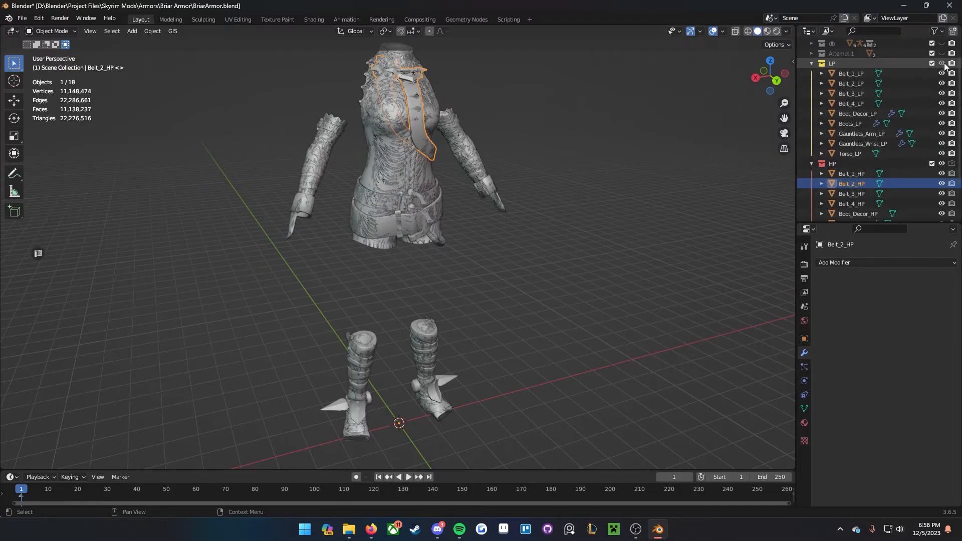
middle_click_drag(523, 131, 527, 185, "shift")
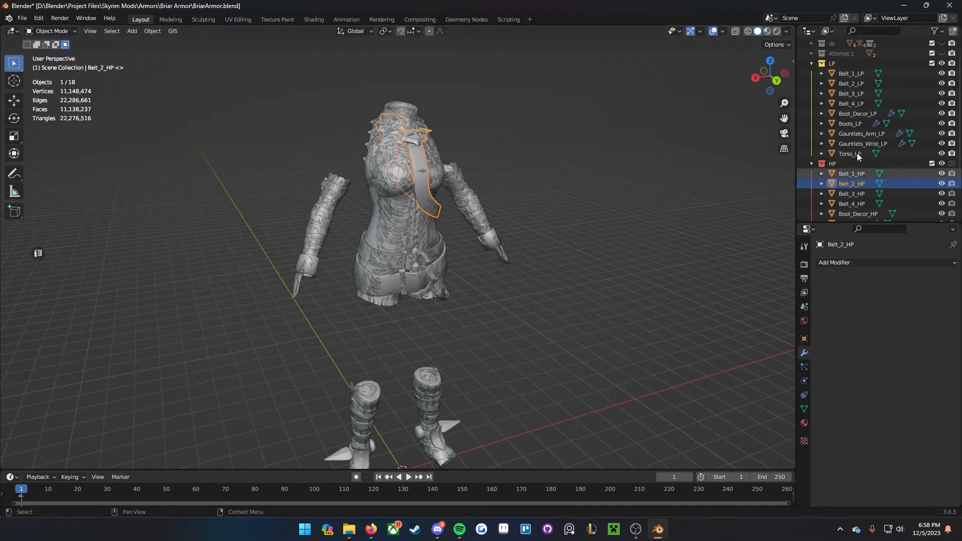
left_click(847, 83)
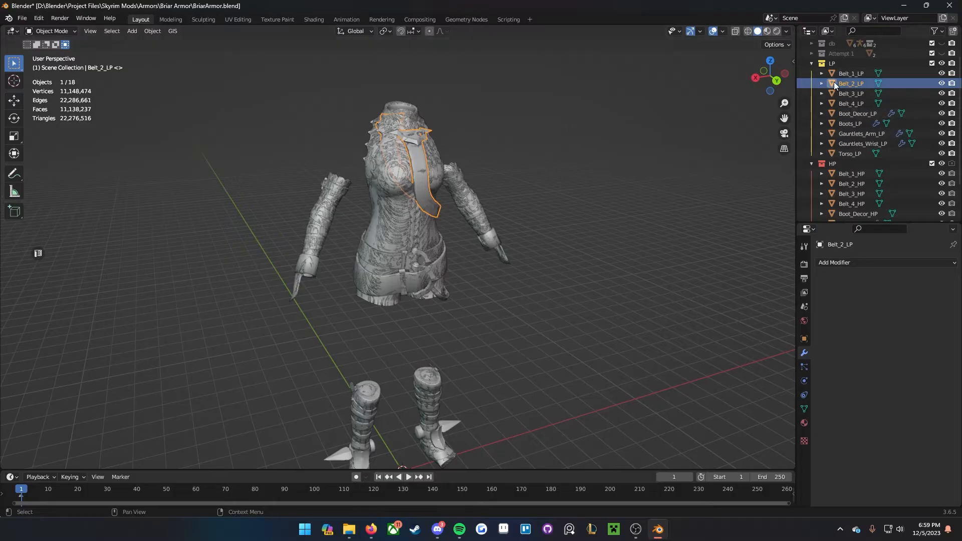
middle_click_drag(344, 235, 375, 234)
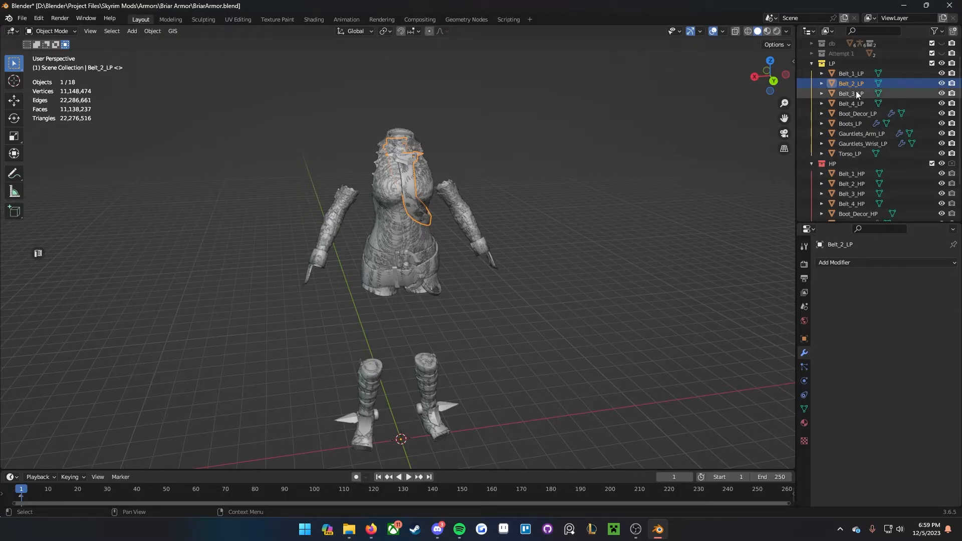
Step: Isolate the HP collection and select all nine high-poly armor objects with the torso active
key("5")
middle_click_drag(505, 214, 527, 202, "shift")
left_click(417, 217)
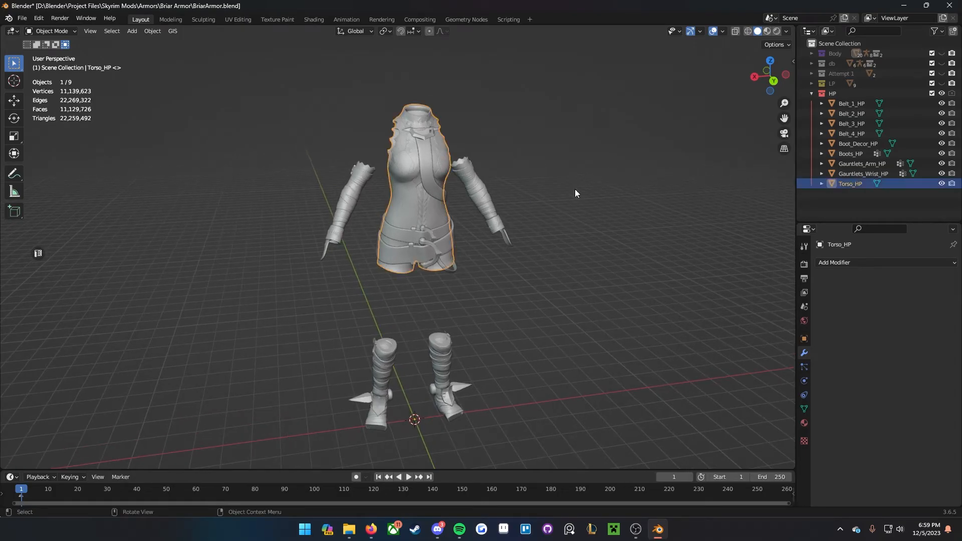
scroll(462, 247, "down", 1)
left_click_drag(274, 409, 637, 76)
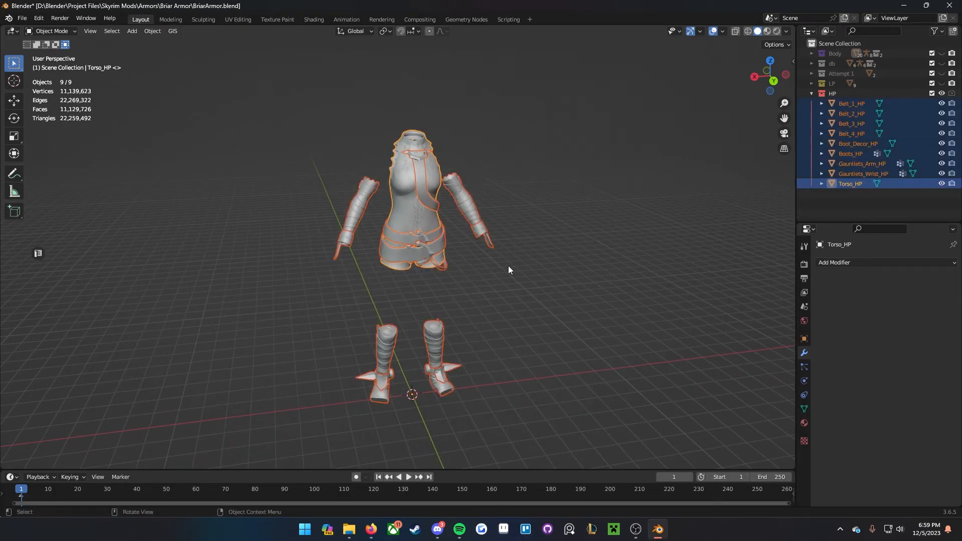
Step: Set up an FBX export of the high-poly meshes as BriarArmor_HP.fbx with the Substance Painter preset, and cancel it
left_click(22, 19)
mouse_move(49, 156)
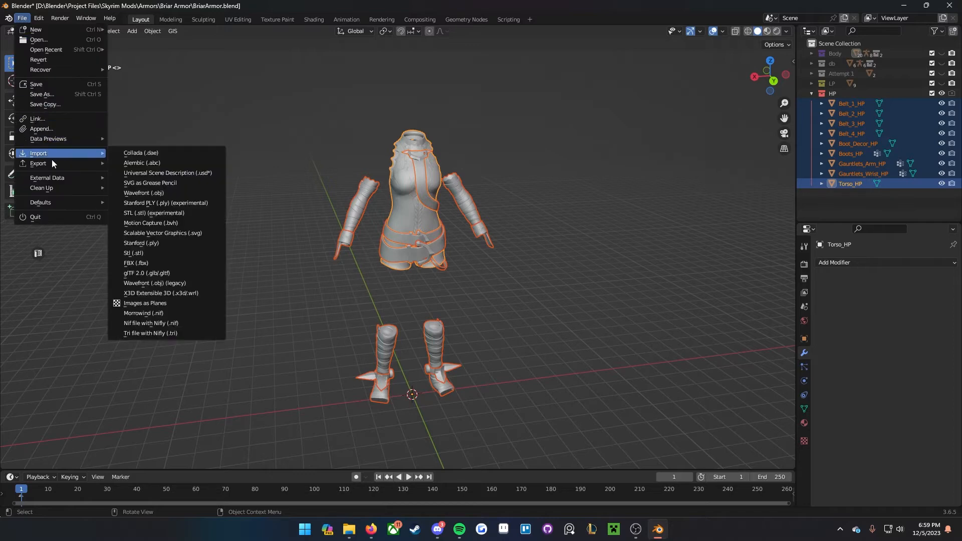
mouse_move(31, 169)
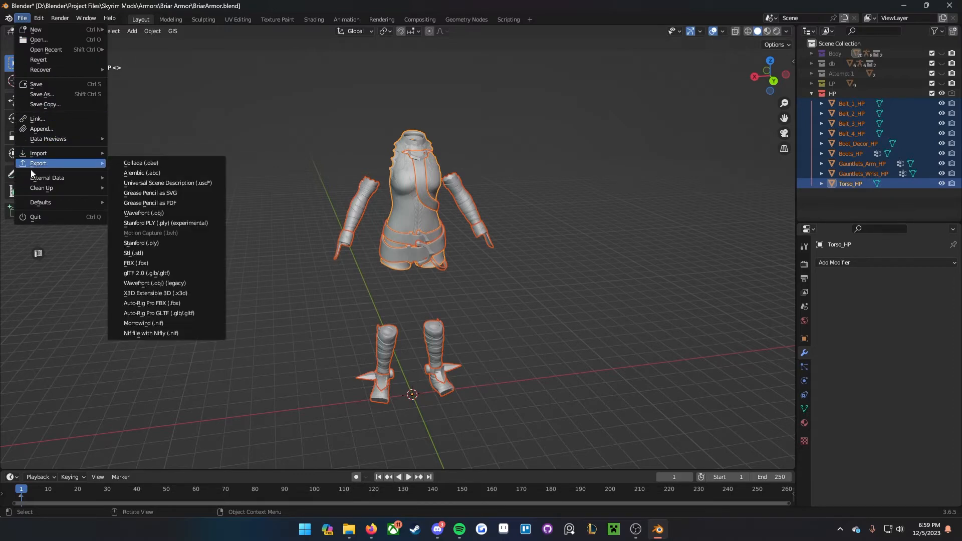
left_click(161, 261)
left_click(676, 131)
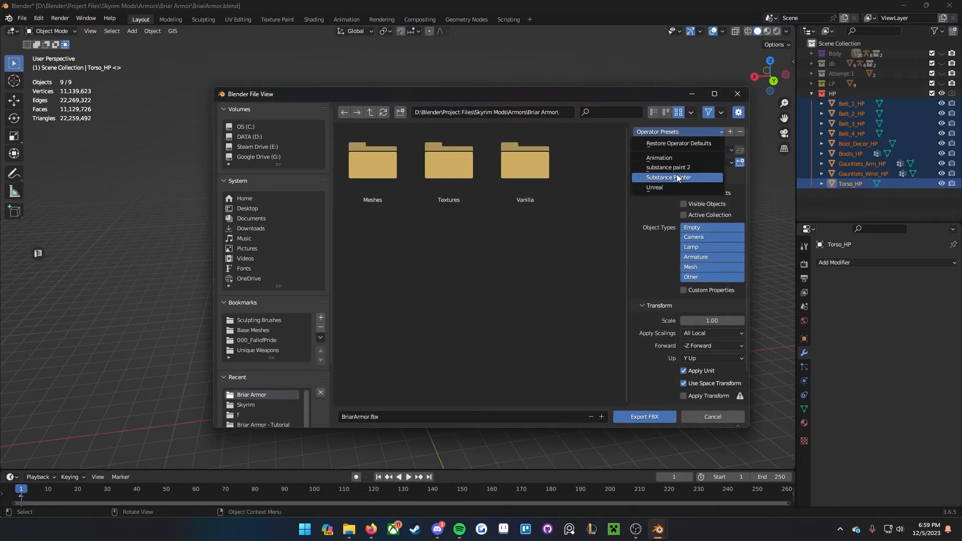
left_click(675, 179)
double_click(386, 191)
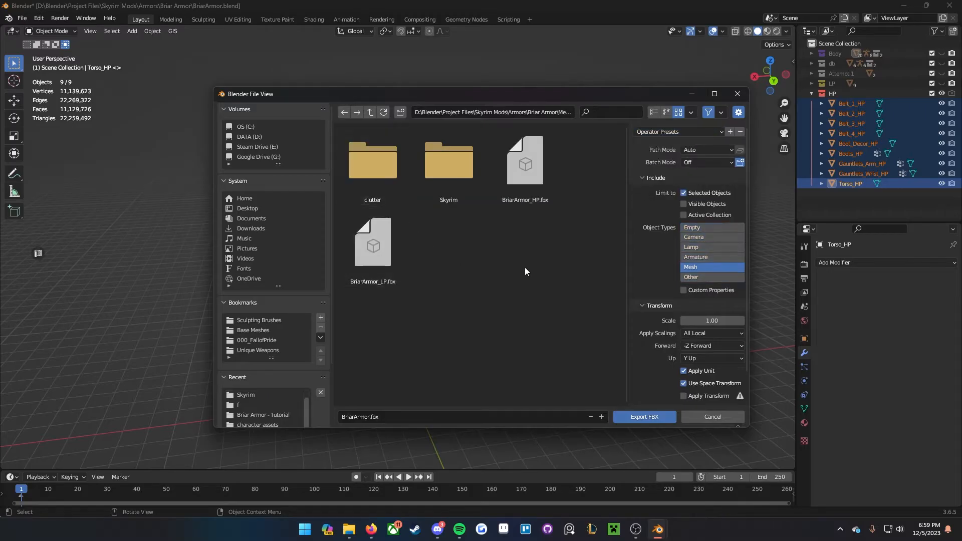
left_click(529, 197)
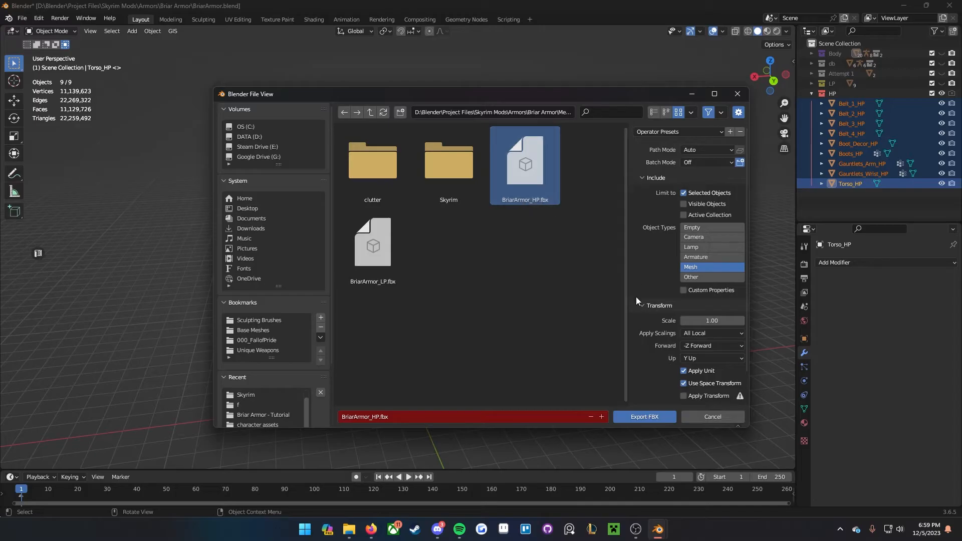
left_click(703, 416)
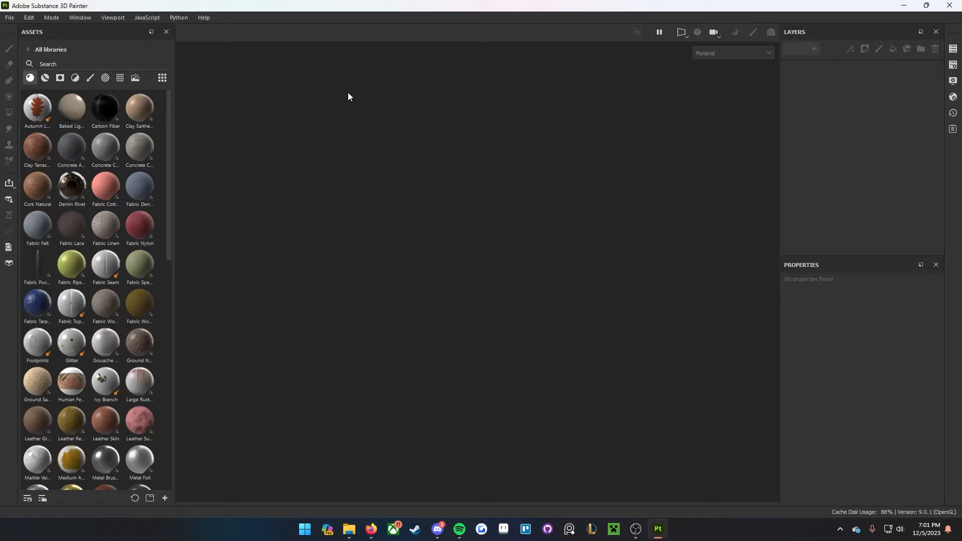
Step: In Adobe Substance 3D Painter, start a new project with the PBR - Specular Glossiness template and a document resolution of 4096
left_click(9, 17)
left_click(114, 46)
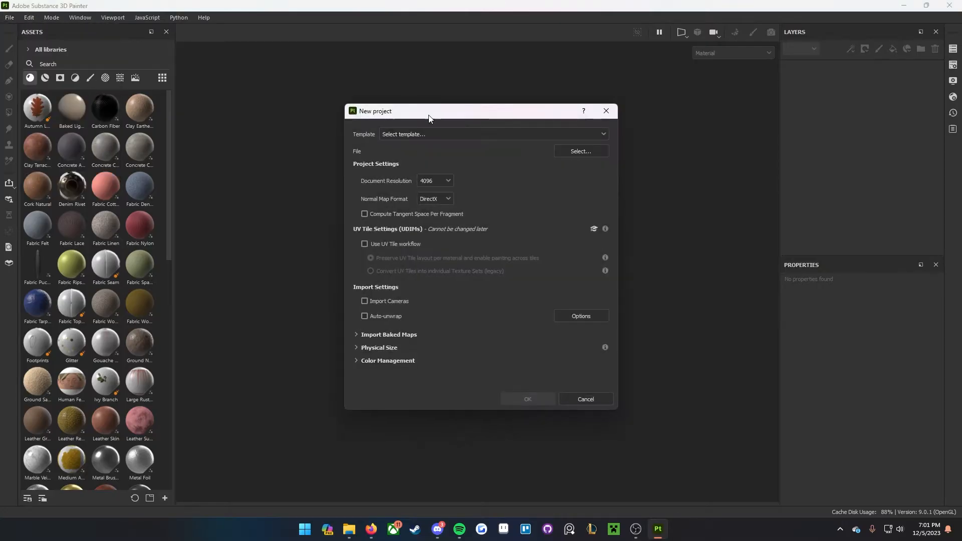
left_click(416, 135)
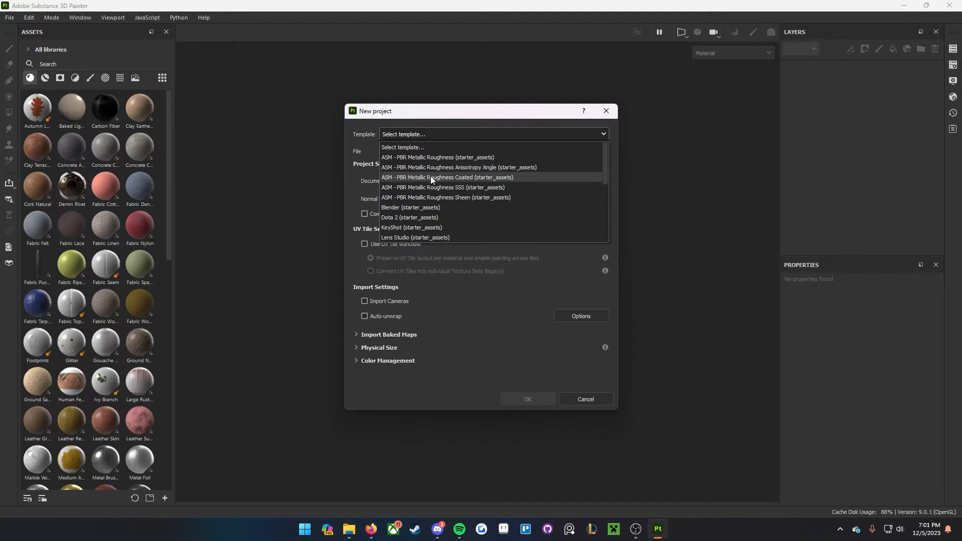
scroll(436, 184, "down", 1)
scroll(441, 181, "up", 1)
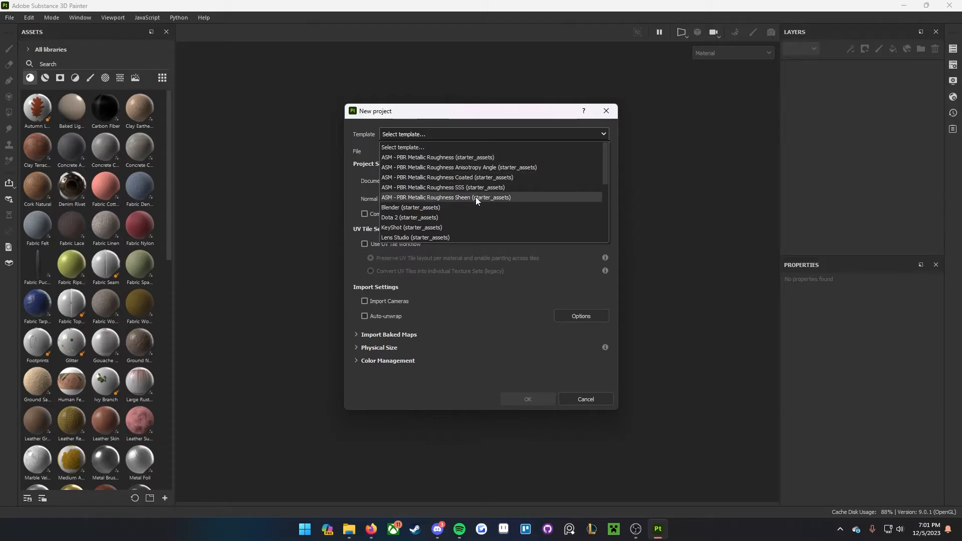
scroll(480, 185, "down", 4)
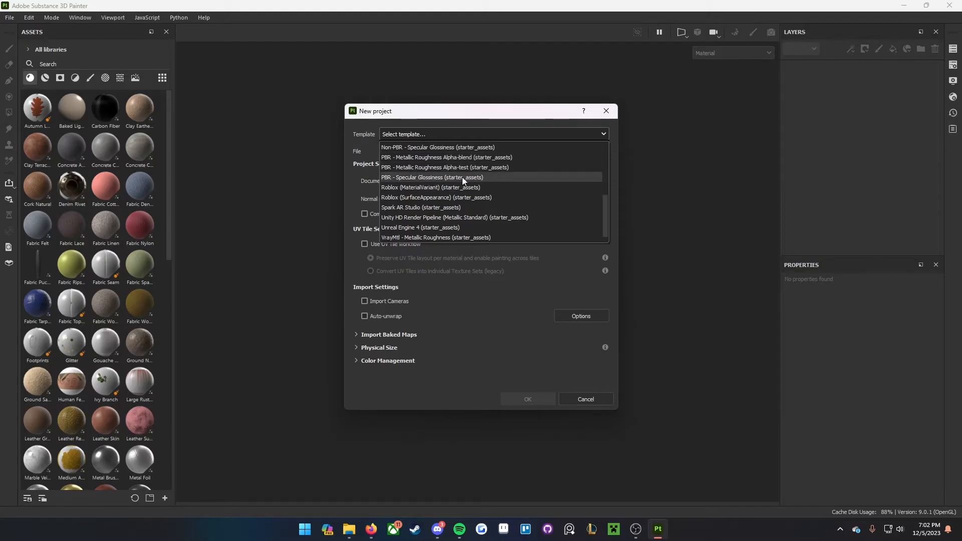
left_click(462, 177)
left_click(441, 183)
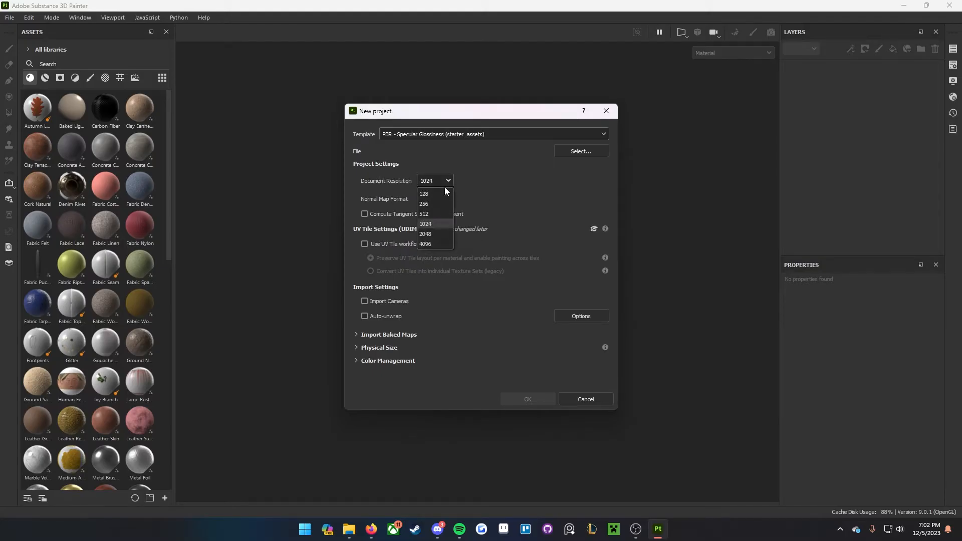
left_click(440, 244)
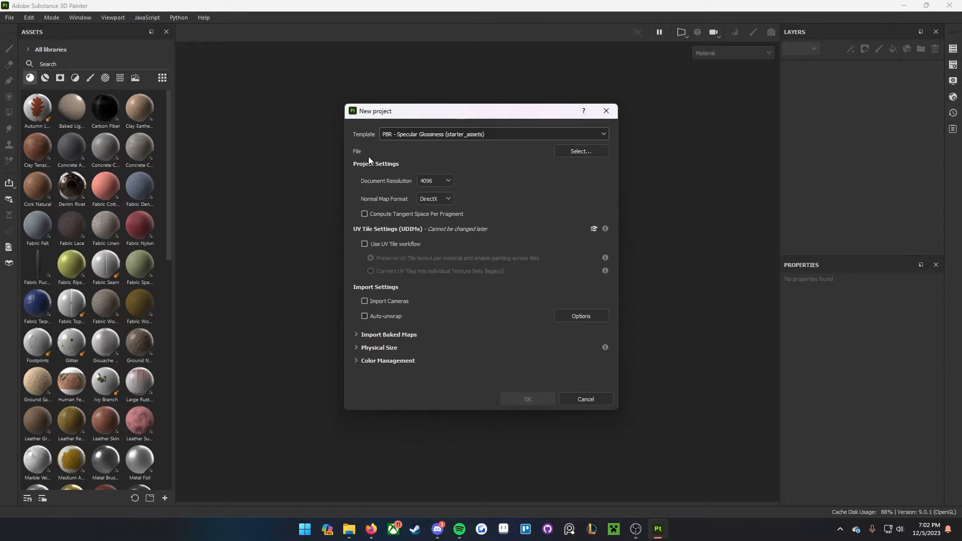
Step: Load the low-poly mesh BriarArmor_LP from the Briar Armor Meshes folder and create the project
left_click(565, 150)
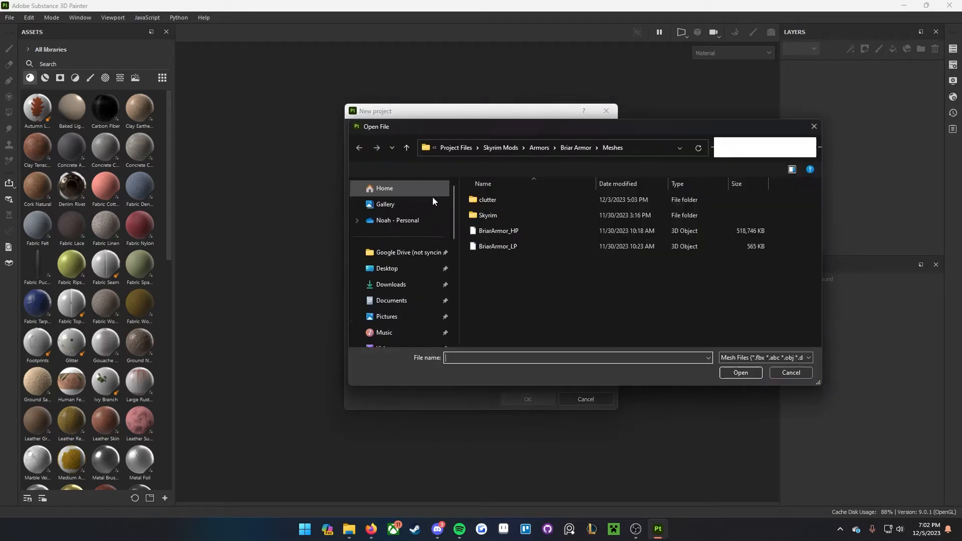
left_click(521, 246)
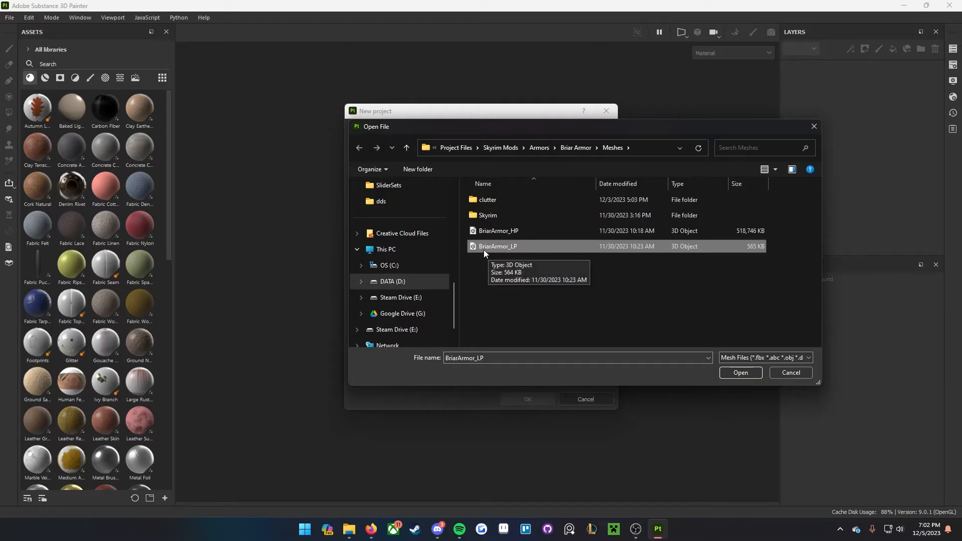
left_click(724, 372)
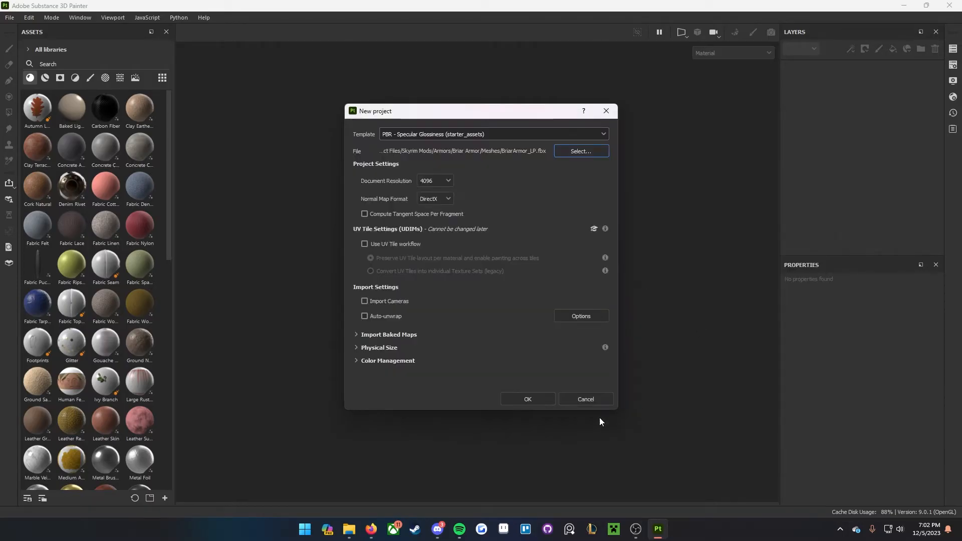
left_click(527, 399)
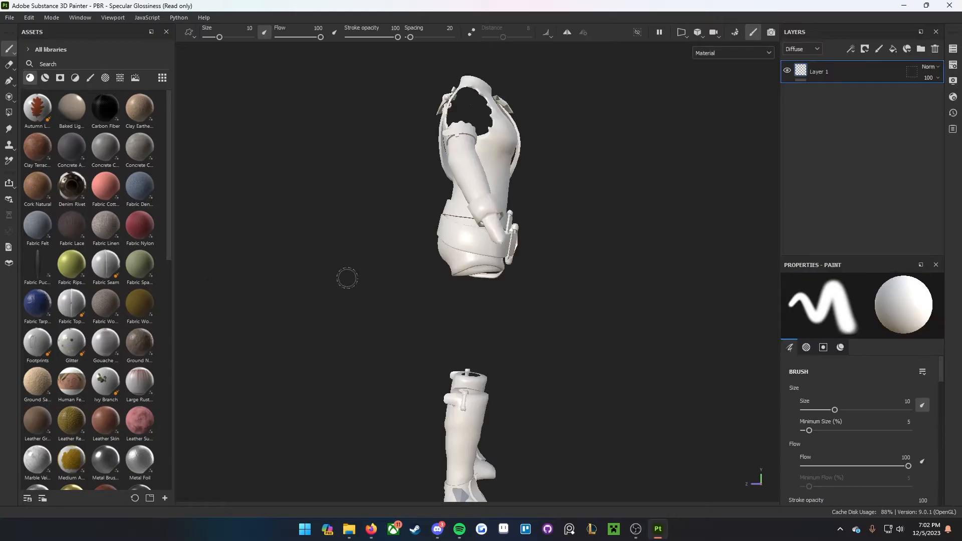
Step: Examine the imported low-poly armor from the back and front, and rotate the environment lighting to illuminate its front
mouse_move(465, 244)
left_mouse_down("alt")
mouse_move(472, 260)
mouse_move(552, 256)
mouse_move(515, 270)
left_mouse_up("alt")
scroll(472, 261, "down", 4)
scroll(531, 266, "up", 3)
middle_click_drag(533, 225, 529, 242, "alt")
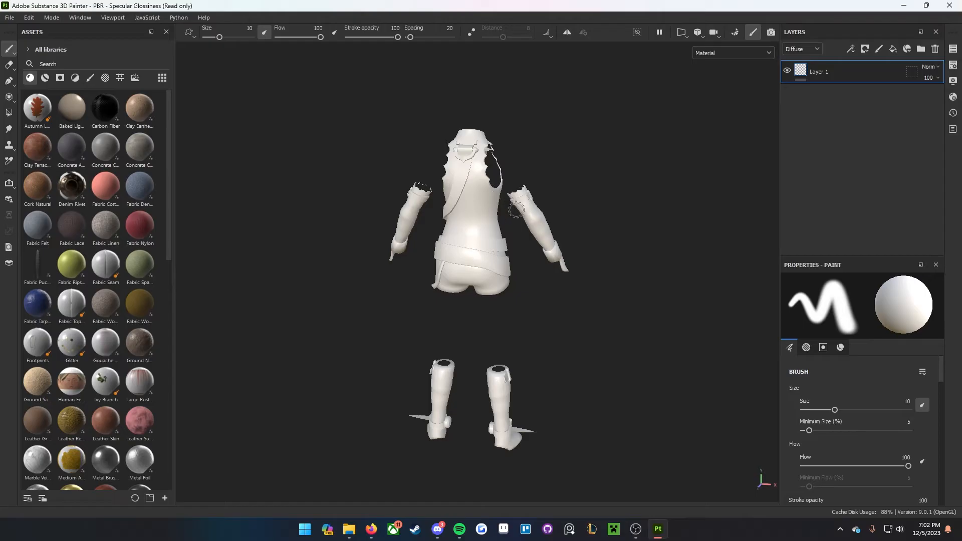
left_click_drag(607, 237, 245, 280, "alt")
left_click_drag(600, 254, 491, 261, "alt")
scroll(484, 231, "up", 2)
scroll(482, 226, "down", 2)
left_click_drag(482, 227, 488, 256, "alt")
middle_click_drag(487, 256, 509, 265, "alt")
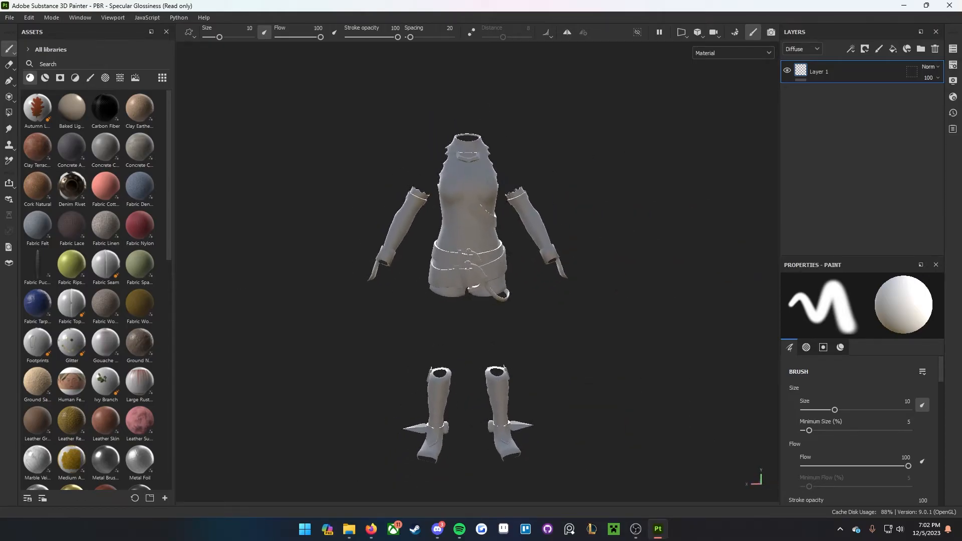
right_click_drag(460, 301, 480, 326, "shift")
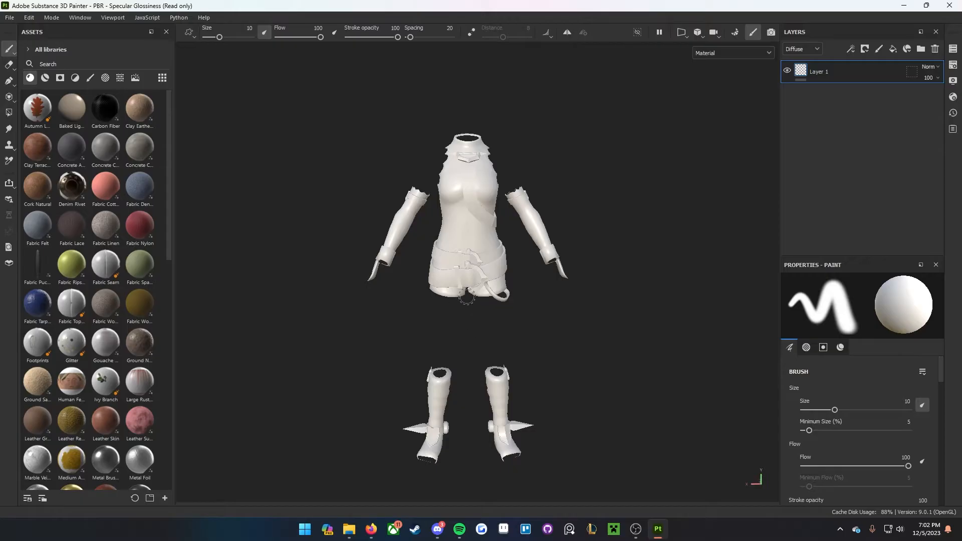
left_click_drag(529, 320, 517, 314, "alt")
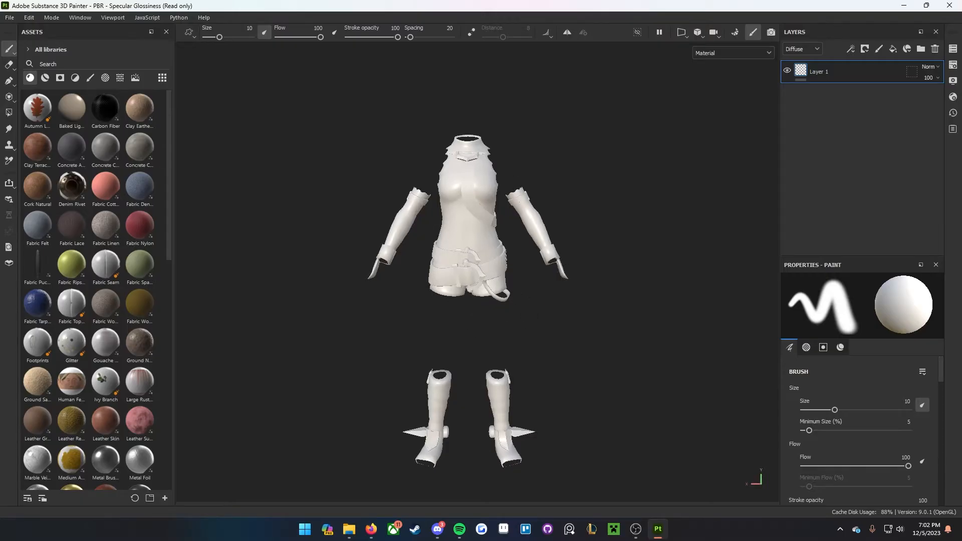
left_click_drag(563, 268, 562, 278, "alt")
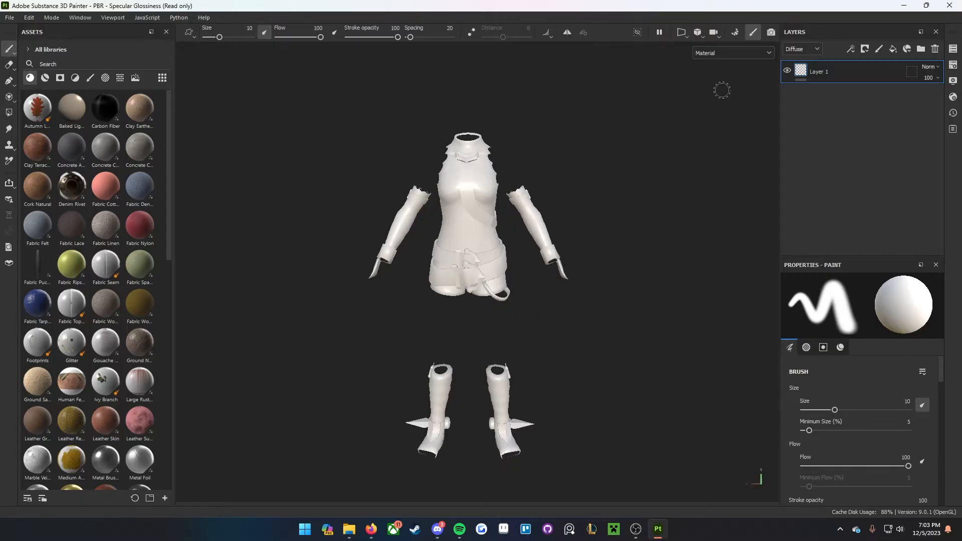
Step: Switch to mesh map baking mode and rename the texture set as Briar
left_click(738, 37)
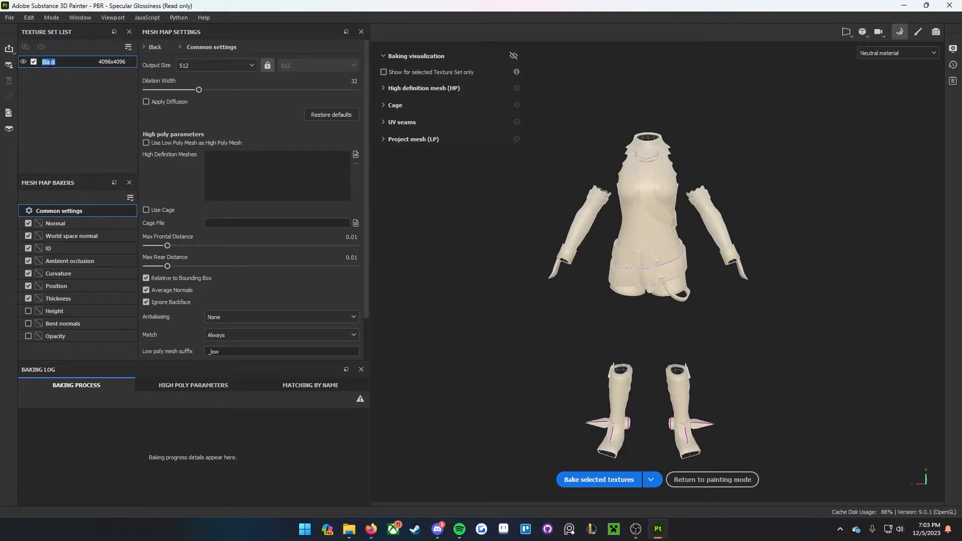
type("Bl")
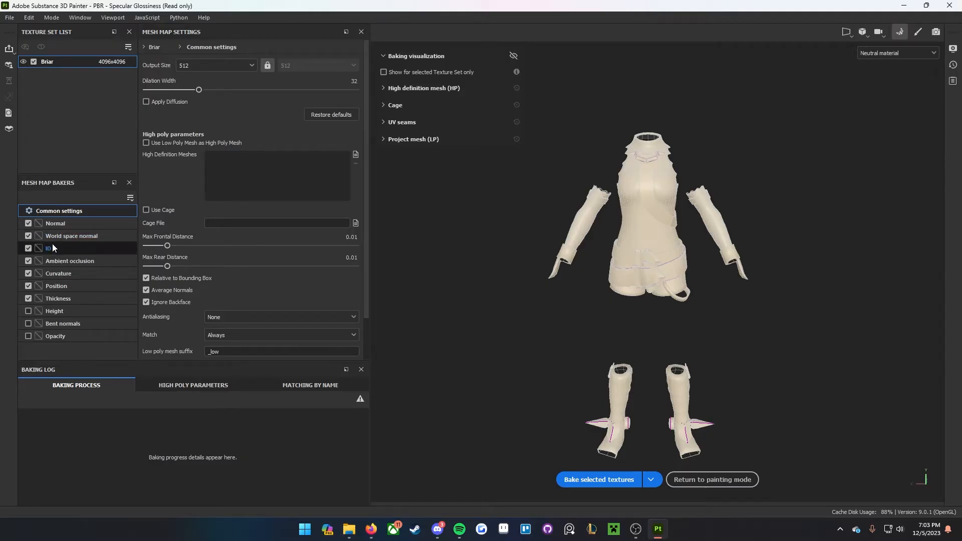
Step: Exclude the normal, world space normal, ambient occlusion, curvature, position and thickness maps from the bake, keeping only ID
left_click(28, 236)
left_click(28, 224)
left_click(28, 261)
left_click(28, 273)
left_click(28, 286)
left_click(28, 299)
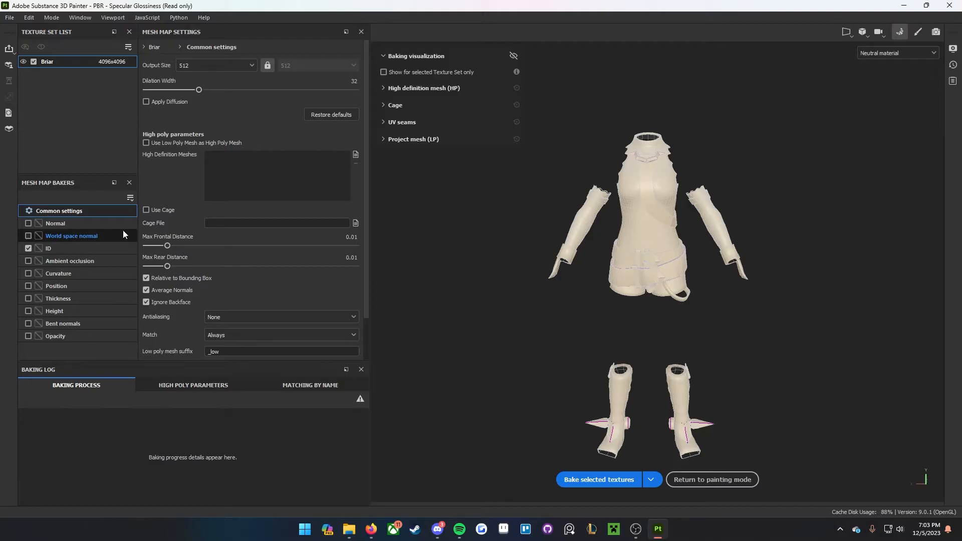
Step: Open the output size choices in the common mesh map bake settings
left_click(209, 70)
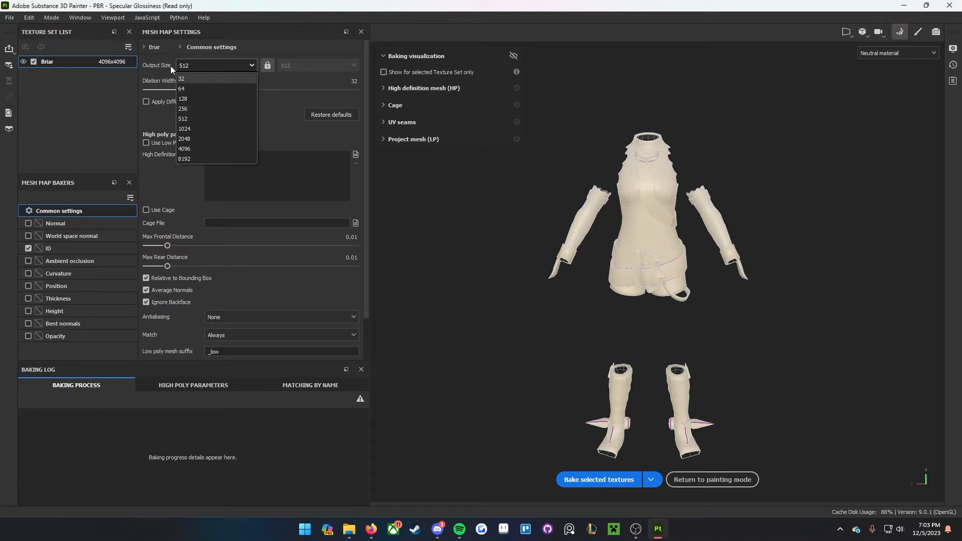
Step: Set the output size of the baked mesh maps to 4096
left_click(203, 147)
left_click(205, 68)
left_click(202, 138)
left_click(196, 67)
left_click(201, 77)
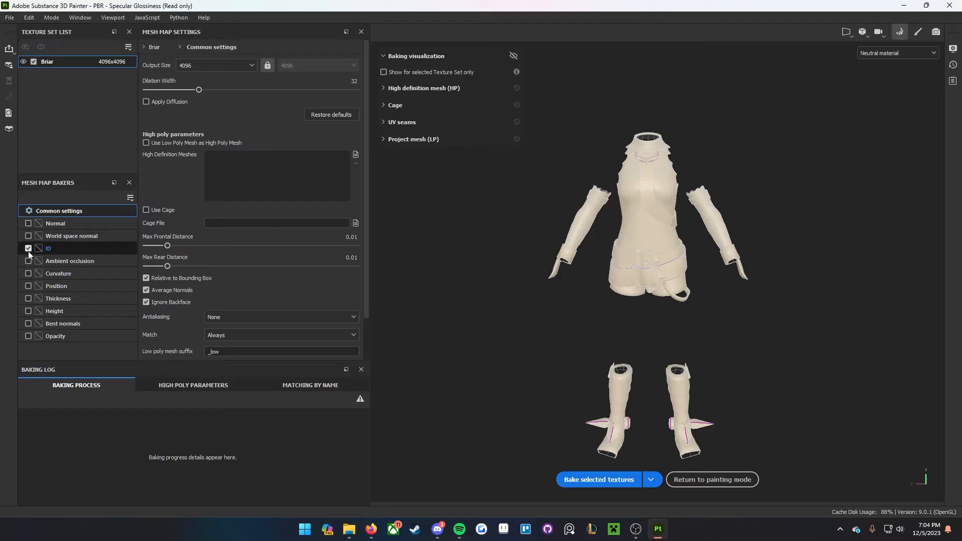
Step: Set the ID map's color source to Vertex Color and bake it
left_click(73, 248)
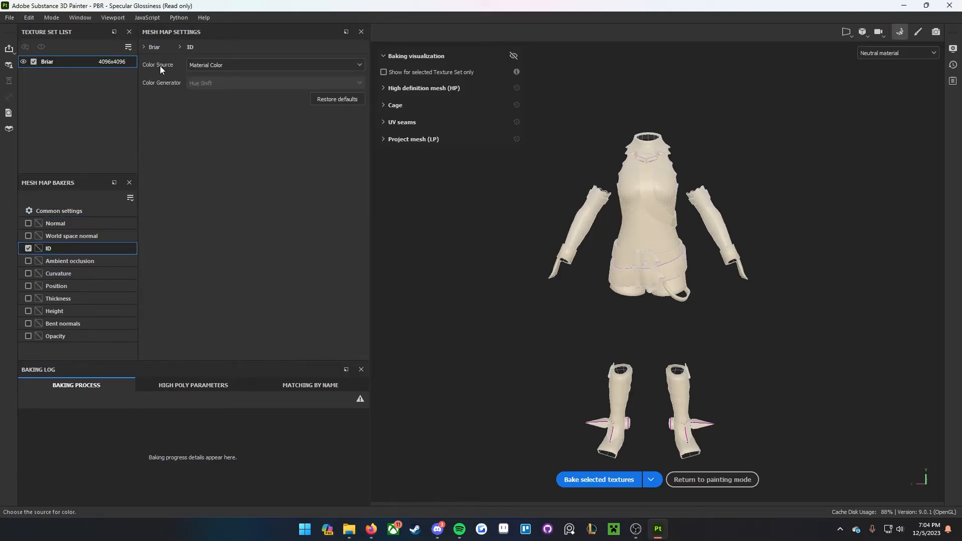
left_click(240, 63)
left_click(233, 79)
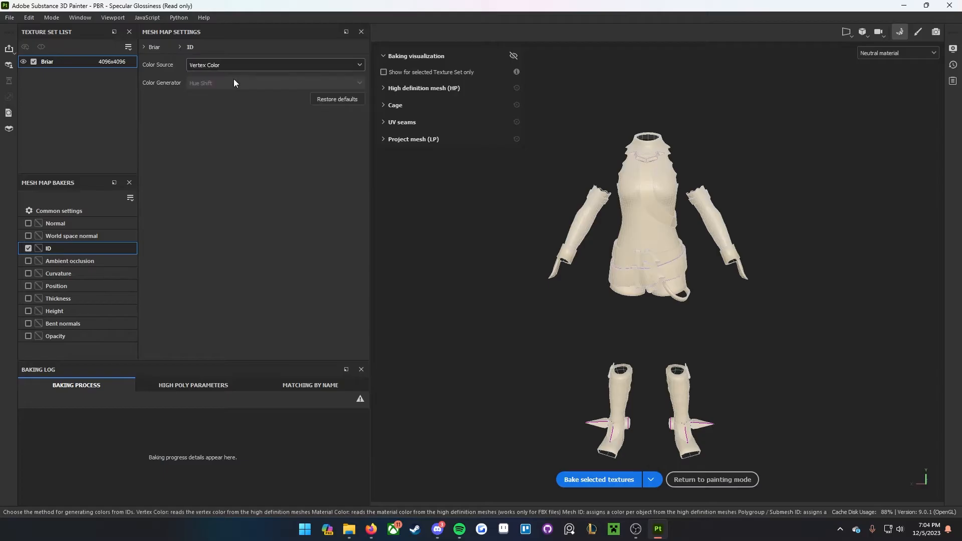
left_click(610, 480)
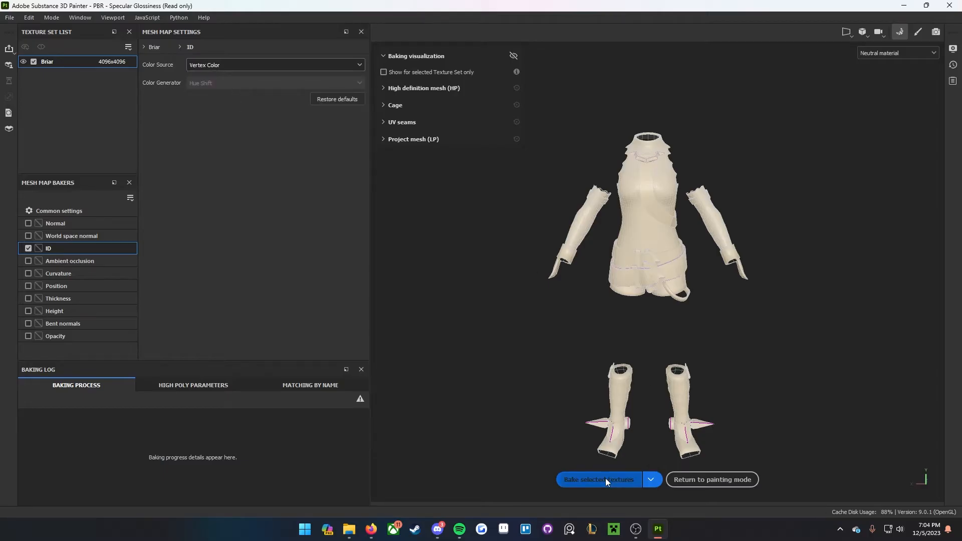
Step: Switch to painting mode and display the ID mesh map on the outfit
left_click(918, 32)
left_click(737, 53)
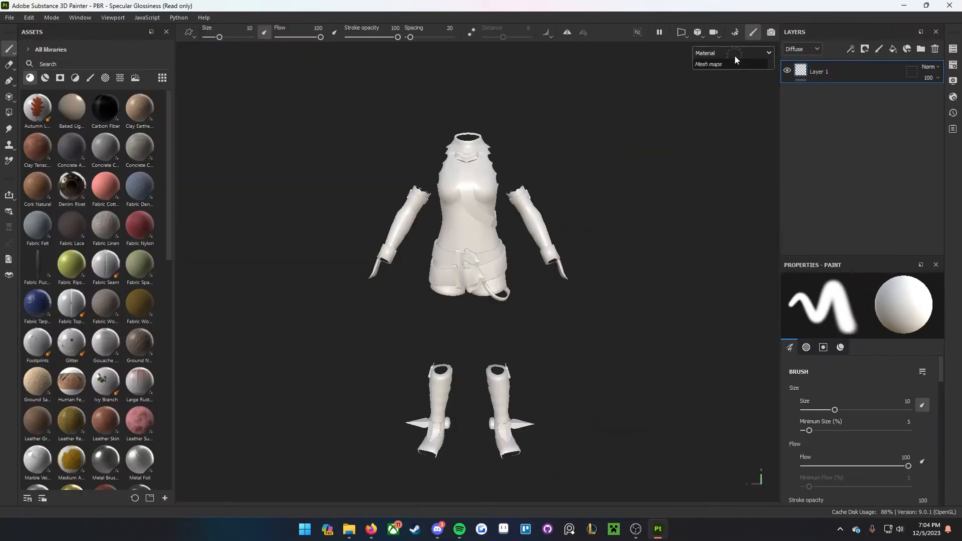
scroll(730, 120, "down", 5)
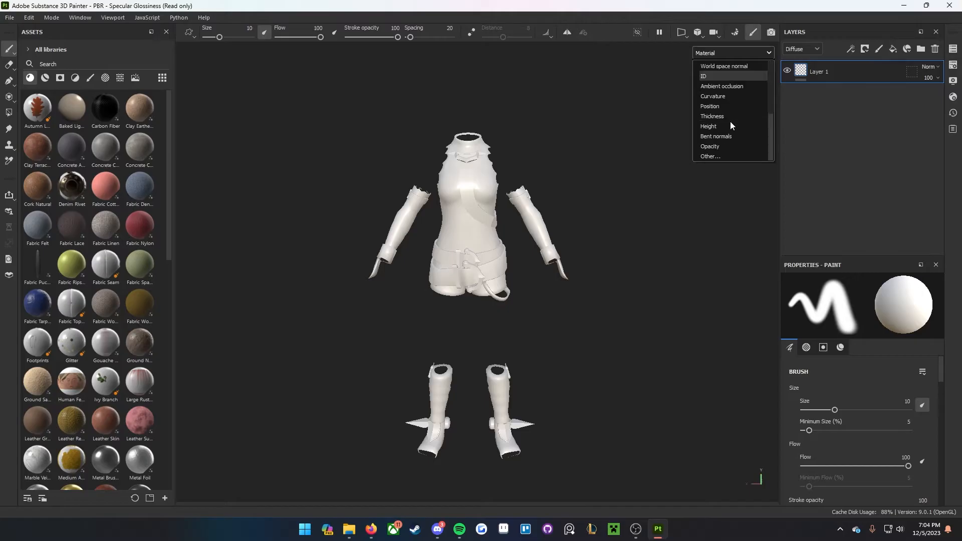
left_click(729, 77)
Step: Examine the ID colors on the torso, arms and boots, including the ankle bands and metal ornaments, from several angles
left_click_drag(650, 274, 488, 299, "alt")
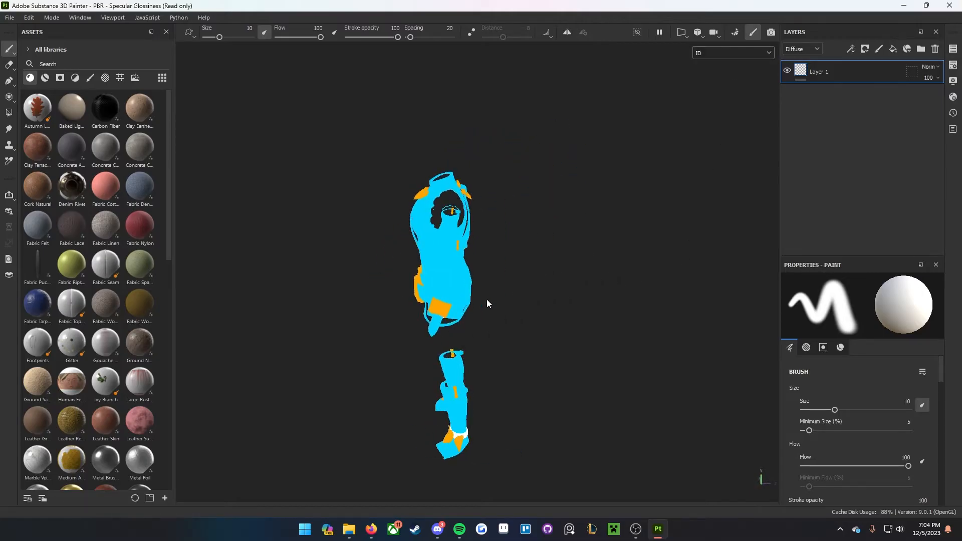
scroll(492, 294, "up", 5)
left_click_drag(400, 291, 612, 215, "alt")
scroll(522, 258, "down", 4)
middle_click_drag(624, 351, 568, 108, "alt")
scroll(537, 216, "up", 5)
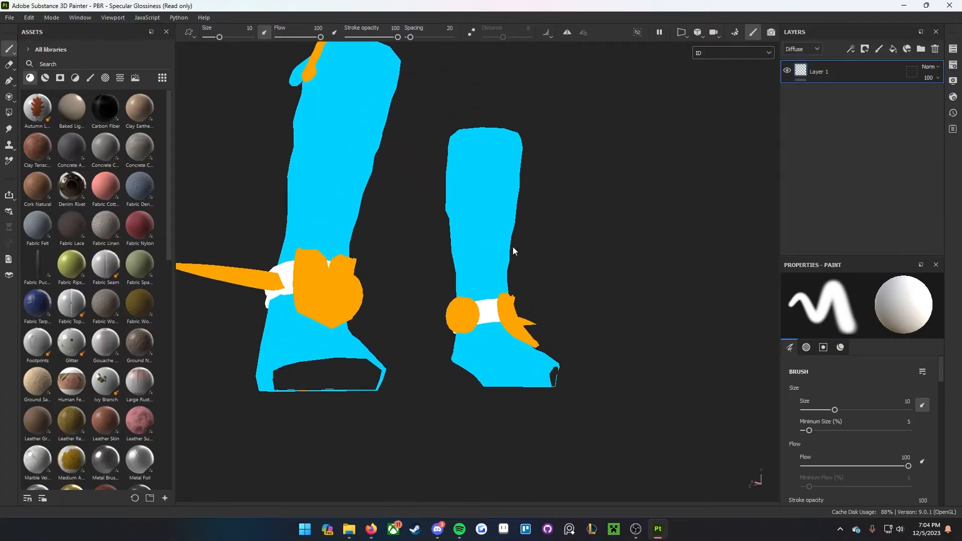
left_click_drag(514, 248, 241, 307, "alt")
middle_click_drag(475, 198, 413, 306, "alt")
scroll(415, 304, "down", 5)
left_click_drag(448, 286, 552, 234, "alt")
scroll(541, 239, "down", 2)
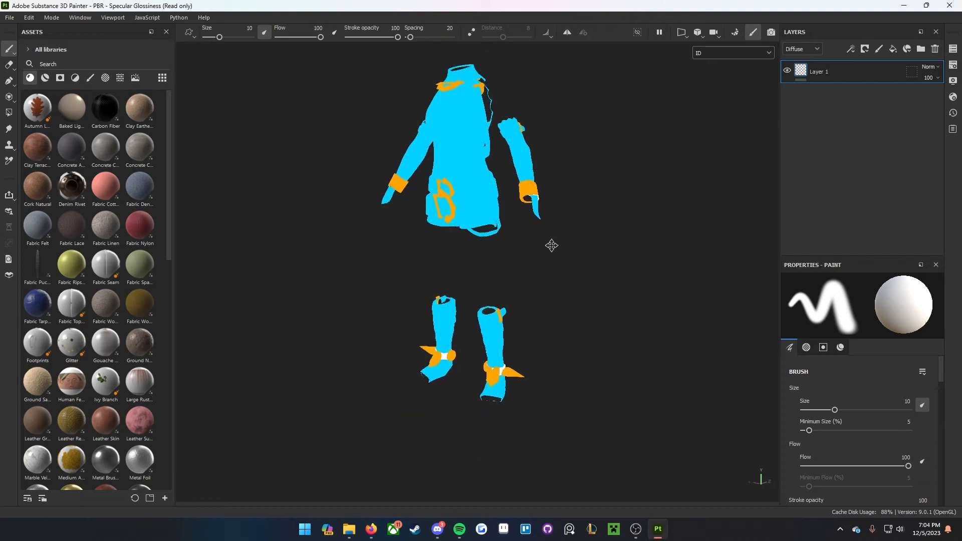
middle_click_drag(552, 234, 554, 275, "alt")
scroll(501, 350, "up", 10)
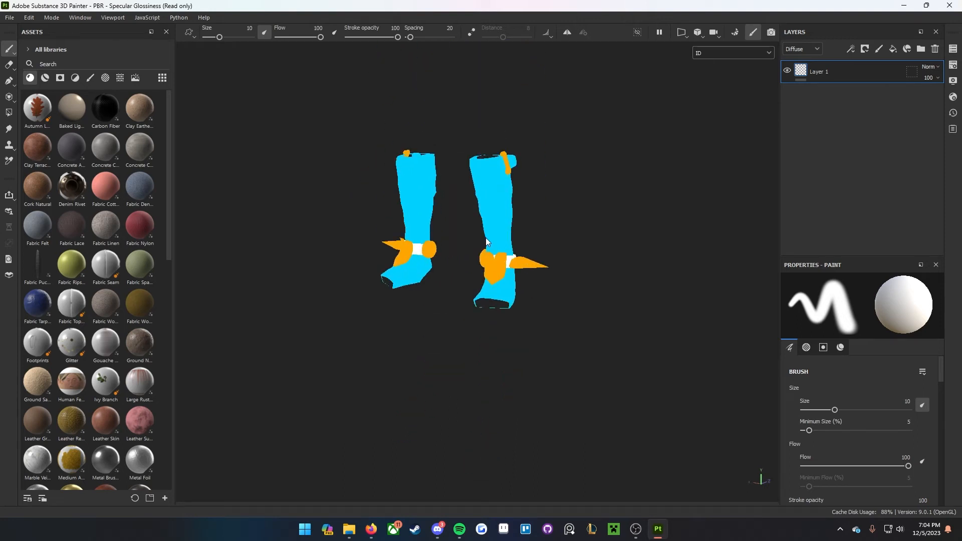
middle_click_drag(516, 356, 566, 370, "alt")
mouse_move(431, 308)
left_mouse_down("alt")
mouse_move(623, 359)
mouse_move(423, 304)
left_mouse_up("alt")
scroll(423, 304, "down", 5)
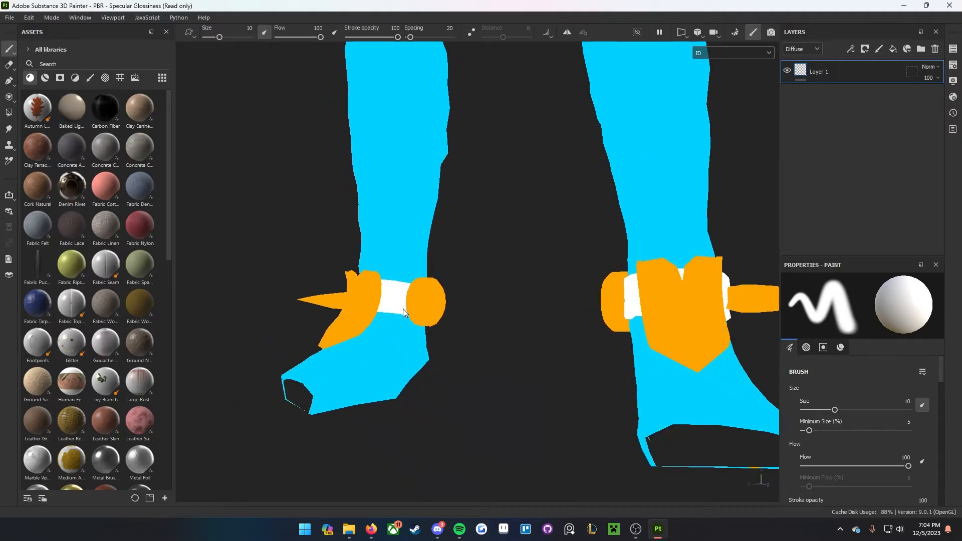
scroll(400, 307, "down", 2)
mouse_move(404, 319)
left_mouse_down("alt")
mouse_move(436, 281)
mouse_move(407, 343)
left_mouse_up("alt")
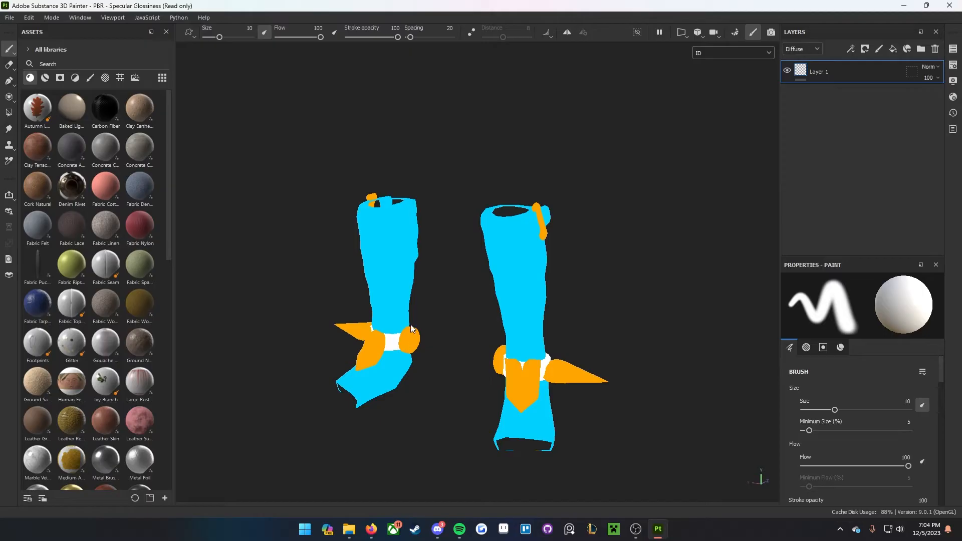
scroll(422, 330, "down", 5)
mouse_move(465, 196)
middle_mouse_down("alt")
mouse_move(442, 249)
mouse_move(444, 362)
middle_mouse_up("alt")
left_click_drag(446, 351, 522, 306, "alt")
middle_click_drag(463, 283, 509, 219, "alt")
mouse_move(514, 310)
left_mouse_down("alt")
mouse_move(440, 339)
mouse_move(478, 286)
mouse_move(458, 306)
left_mouse_up("alt")
middle_click_drag(457, 305, 477, 263, "alt")
Step: Return to baking mode and select the Normal, World space normal, Ambient occlusion, Curvature and Position maps, leaving ID and Thickness deselected
left_click(735, 33)
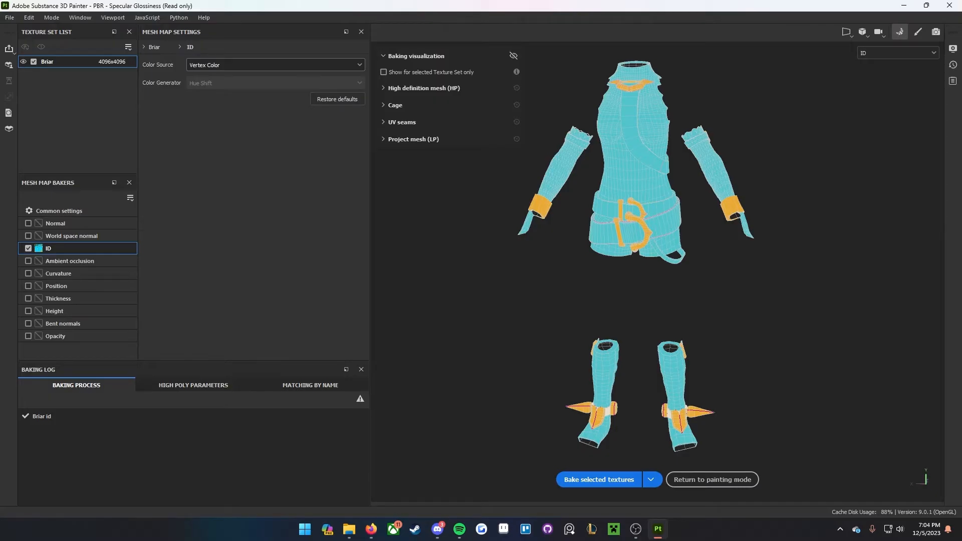
left_click(28, 223)
left_click(28, 235)
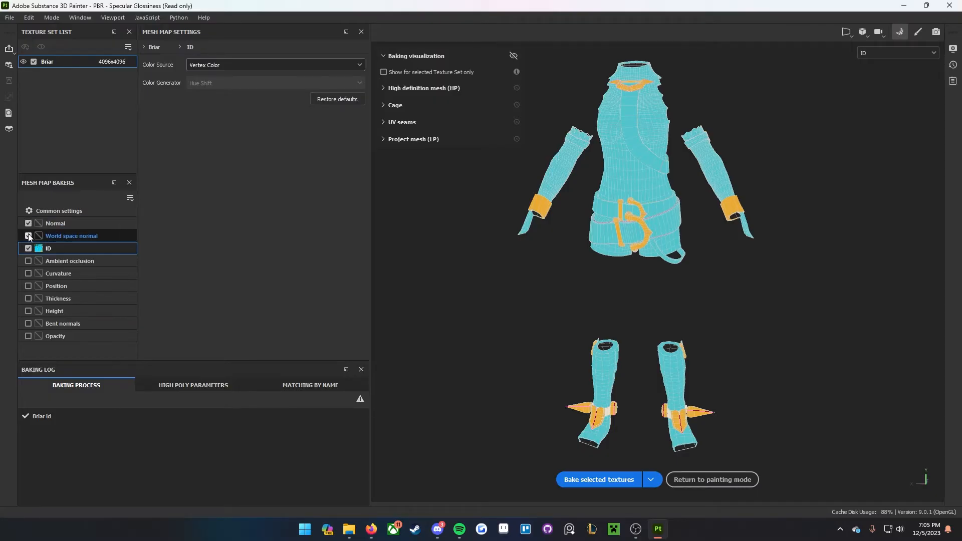
left_click(29, 249)
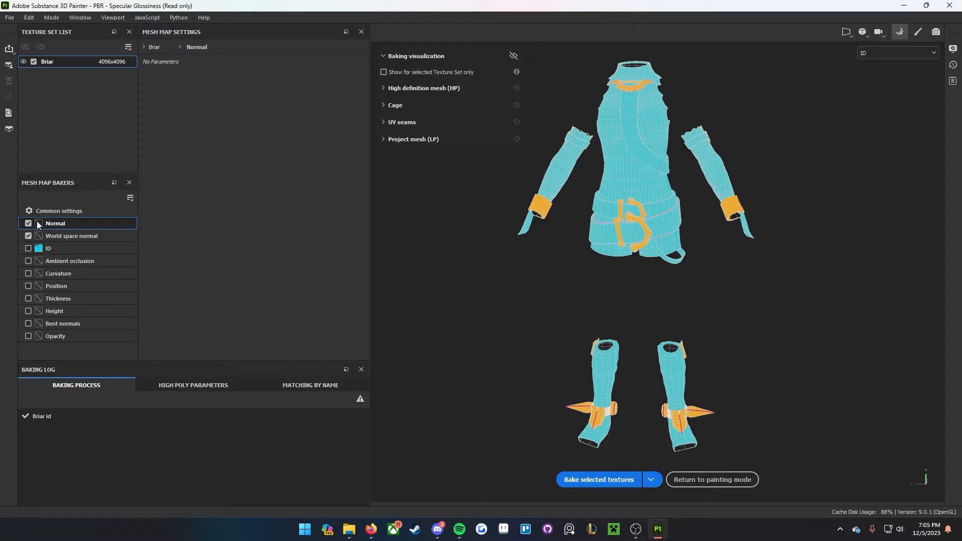
left_click(28, 262)
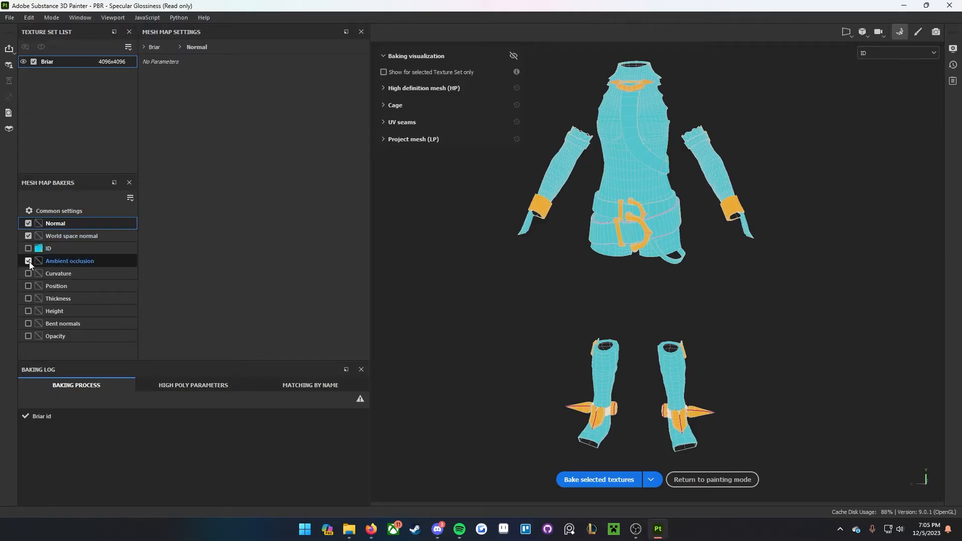
left_click(28, 273)
left_click(28, 285)
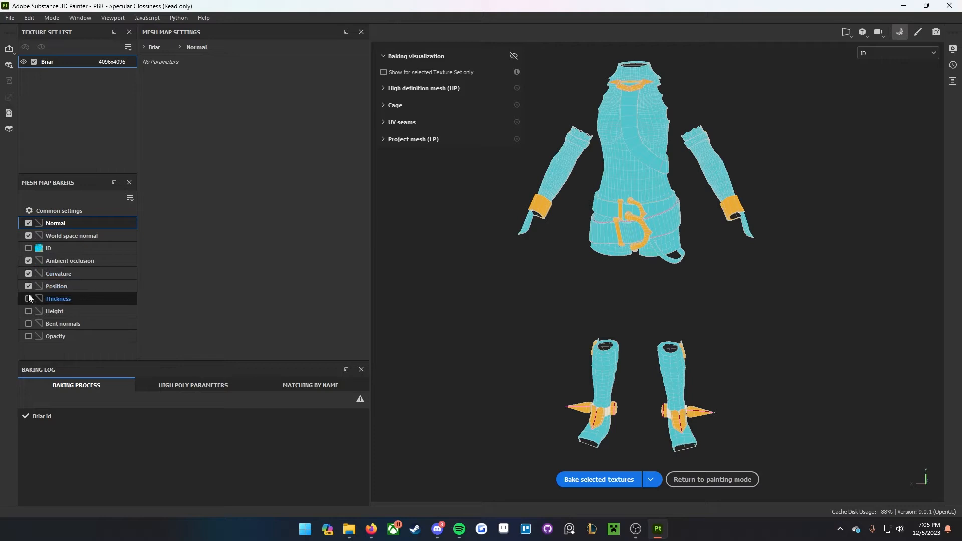
left_click(29, 298)
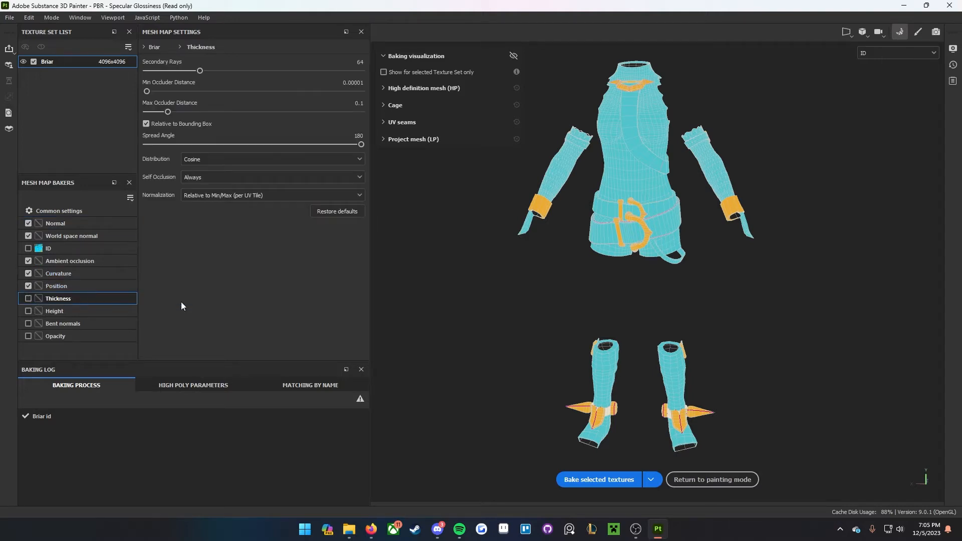
Step: In the common bake settings, keep antialiasing at None and set geometry matching to By Mesh Name
left_click(72, 214)
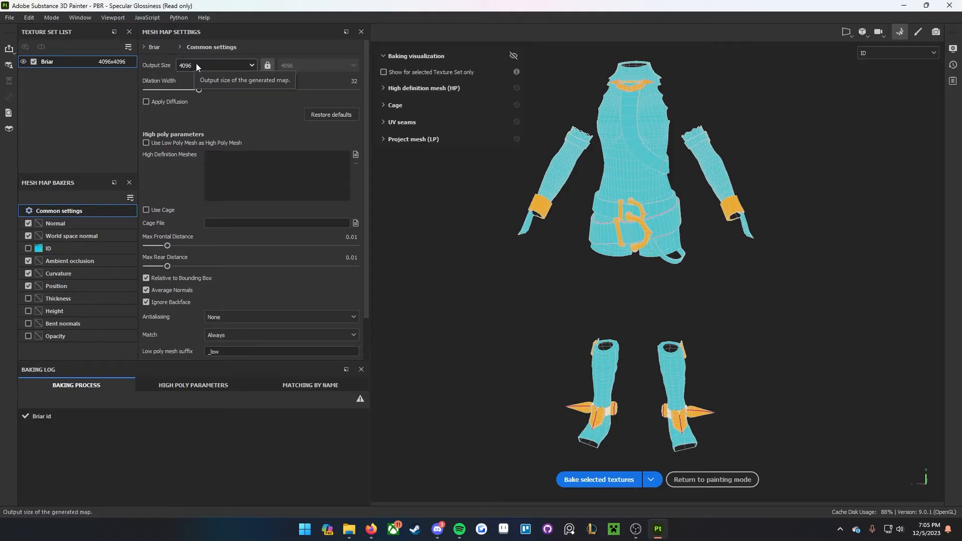
scroll(577, 260, "down", 1)
middle_click_drag(602, 228, 593, 245, "alt")
left_click_drag(602, 243, 644, 235, "alt")
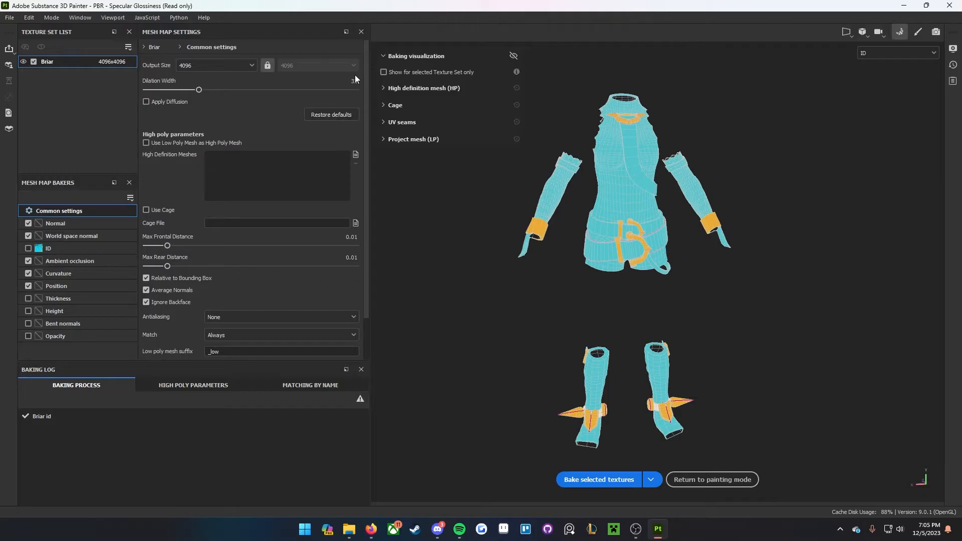
scroll(211, 195, "down", 1)
left_click(218, 268)
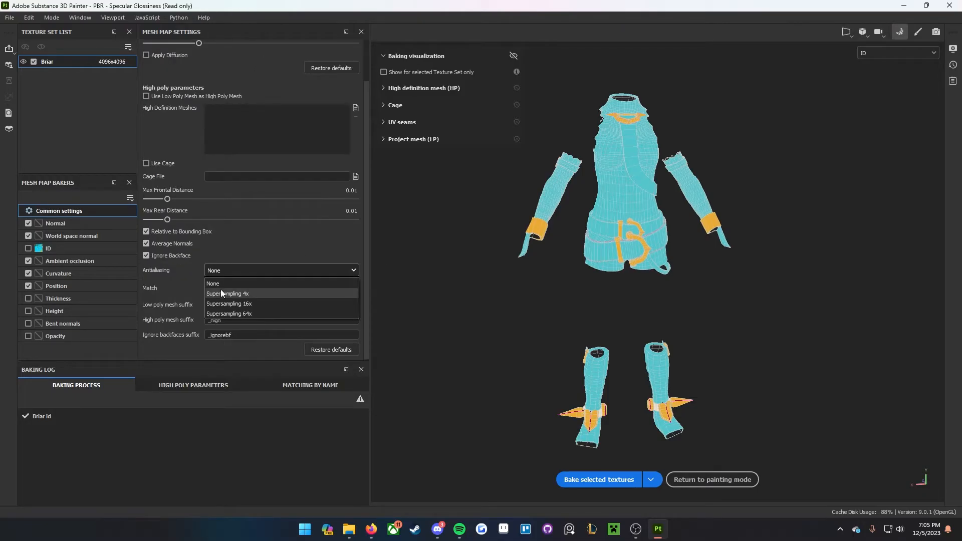
left_click(217, 284)
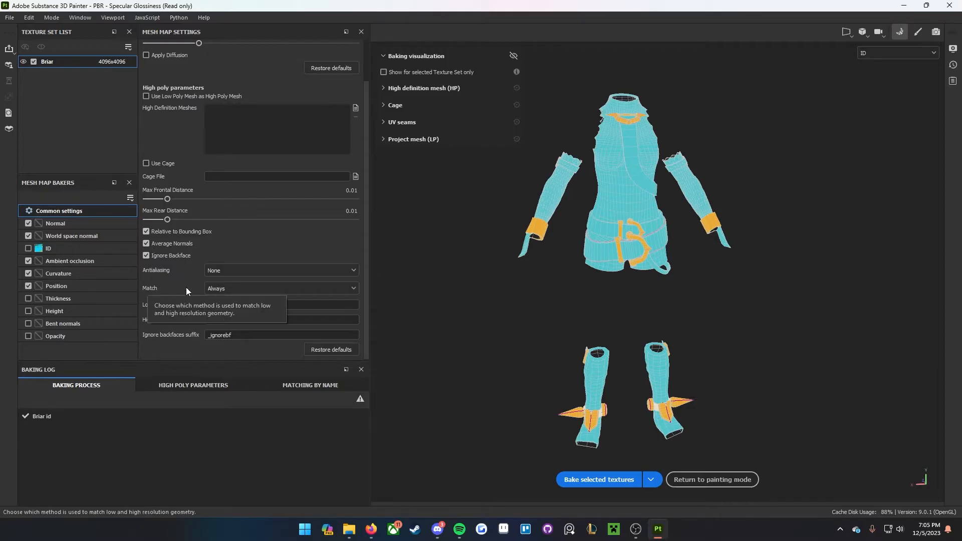
left_click(219, 291)
left_click(227, 306)
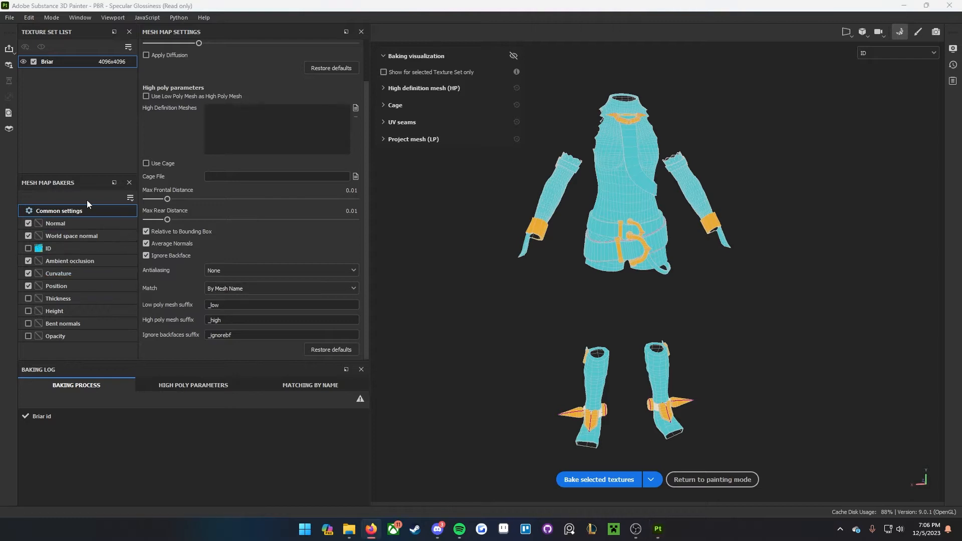
Step: Open the Ambient occlusion bake settings and examine the outfit for parts that could occlude each other
left_click(84, 261)
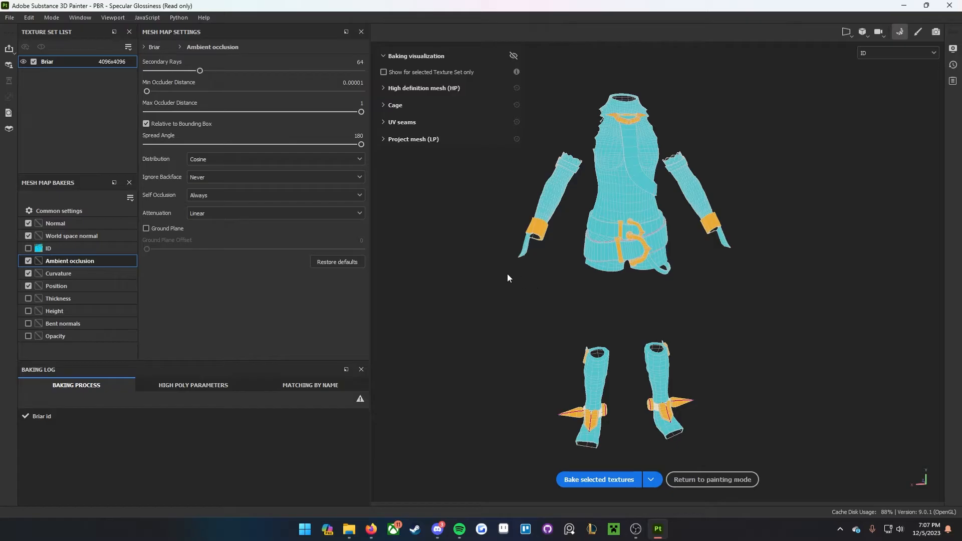
left_click_drag(510, 277, 619, 280, "alt")
middle_click_drag(622, 266, 599, 367, "alt")
scroll(601, 346, "up", 5)
middle_click_drag(619, 236, 591, 290, "alt")
left_click_drag(591, 286, 651, 266, "alt")
left_click_drag(606, 217, 496, 317, "alt")
scroll(540, 324, "down", 5)
middle_click_drag(540, 324, 567, 197, "alt")
left_click_drag(569, 221, 634, 239, "alt")
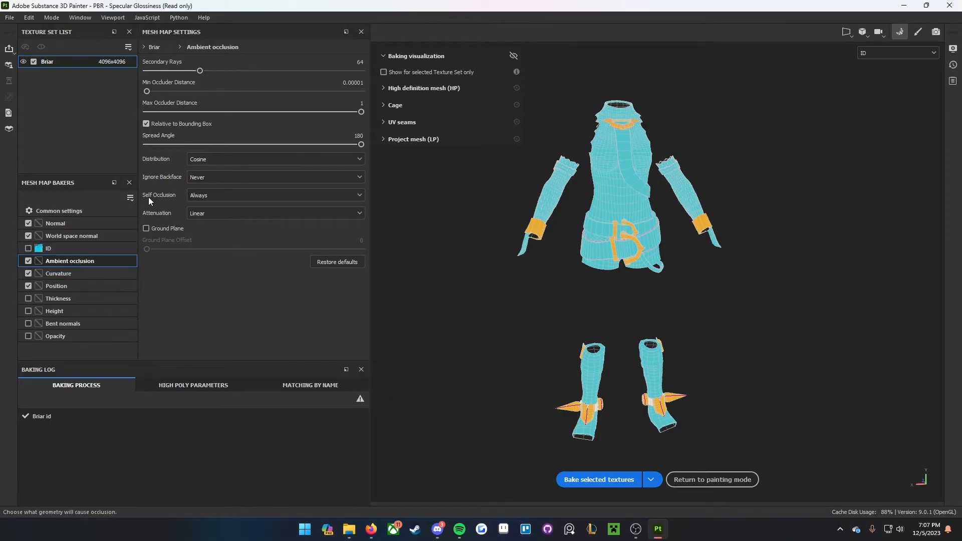
Step: Try Only Same Mesh Name as the ambient occlusion self occlusion, and set it back to Always
left_click(198, 195)
left_click(203, 215)
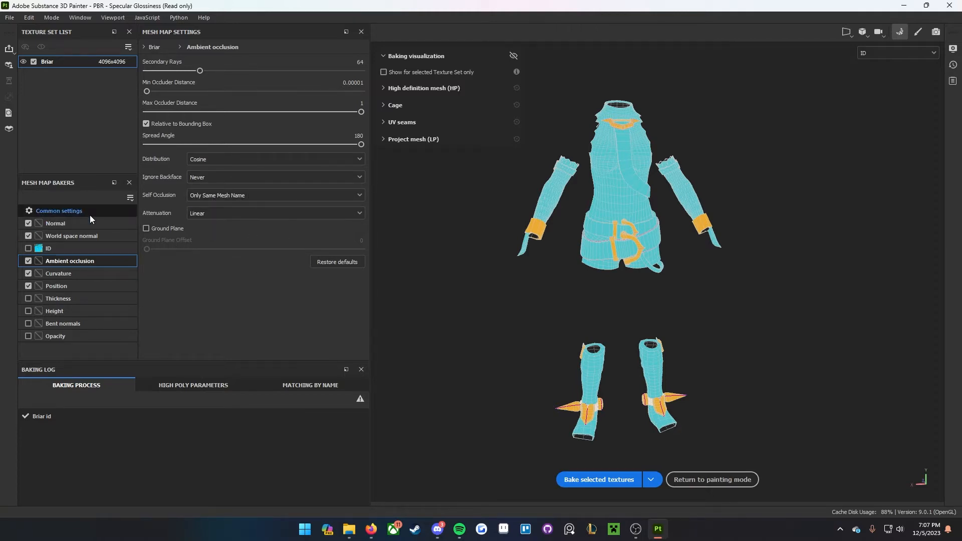
left_click(216, 196)
left_click(214, 205)
left_click_drag(471, 254, 628, 166, "alt")
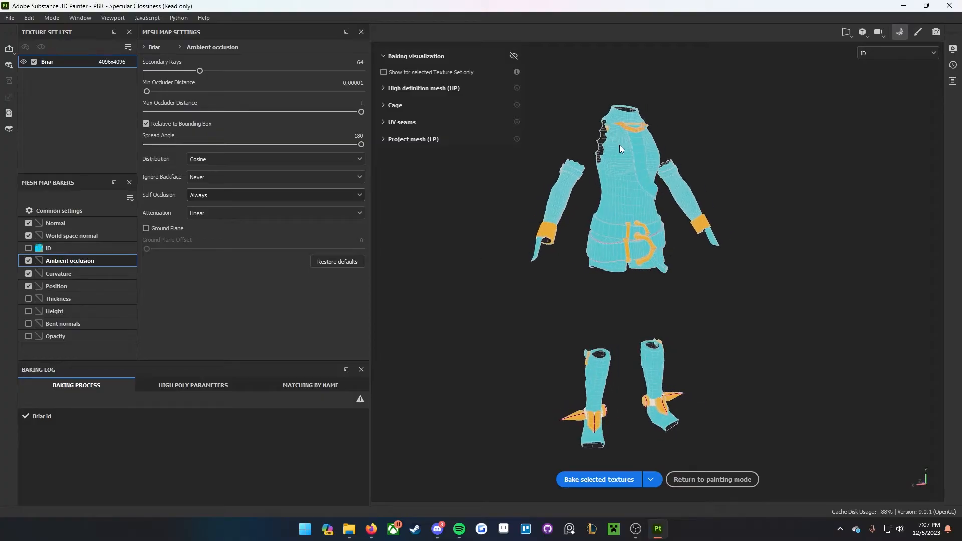
left_click_drag(669, 284, 626, 274, "alt")
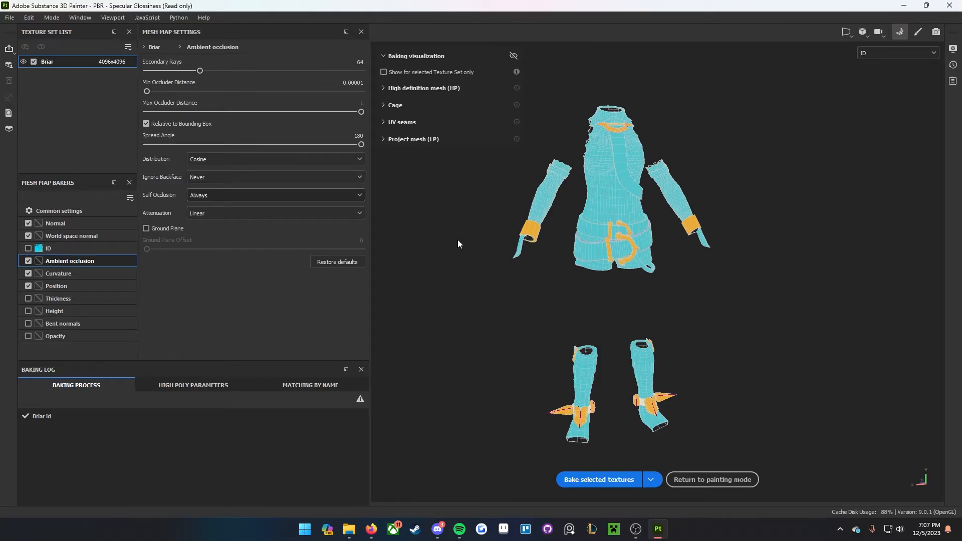
Step: Bake the selected mesh maps and show the outfit in Material view in painting mode
left_click(94, 210)
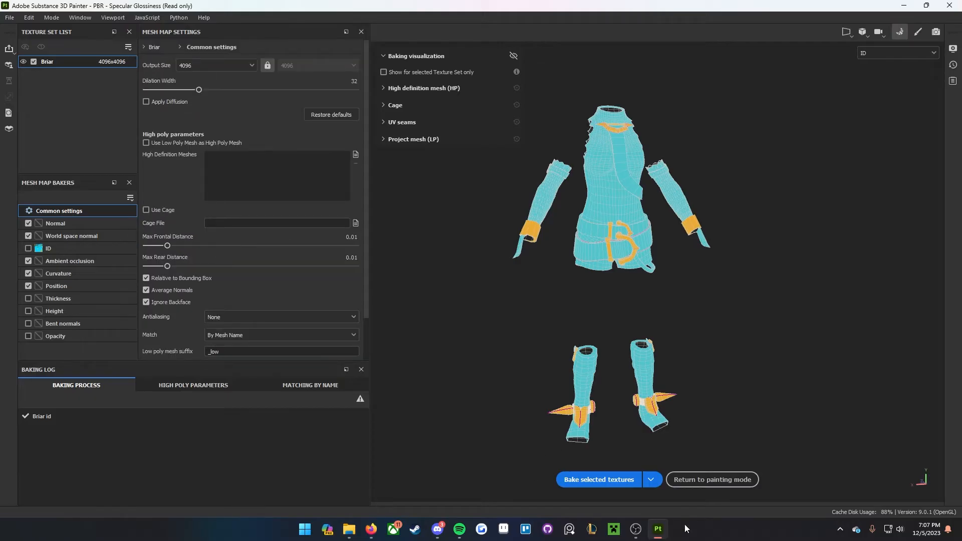
left_click(592, 480)
left_click(732, 53)
left_click(722, 74)
Step: Examine the baked shading on the outfit's torso, belts, buckles, arms and boots for artifacts
scroll(475, 271, "up", 3)
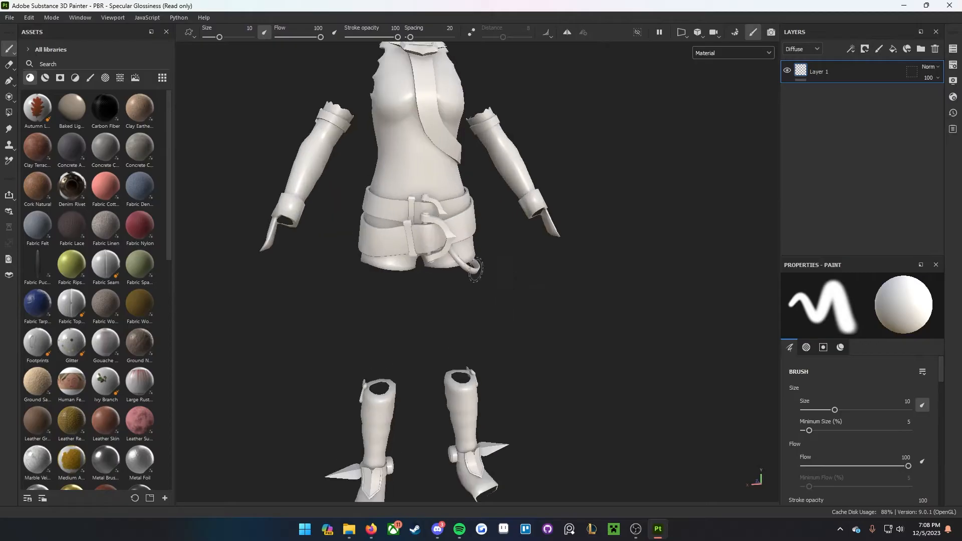
middle_click_drag(476, 271, 519, 328, "alt")
scroll(519, 328, "up", 4)
left_click_drag(519, 331, 330, 274, "alt")
left_click_drag(644, 321, 698, 337, "alt")
left_click_drag(532, 326, 582, 329, "alt")
middle_click_drag(582, 329, 576, 190, "alt")
middle_click_drag(515, 414, 513, 200, "alt")
left_click_drag(513, 200, 526, 231, "alt")
middle_click_drag(521, 85, 497, 291, "alt")
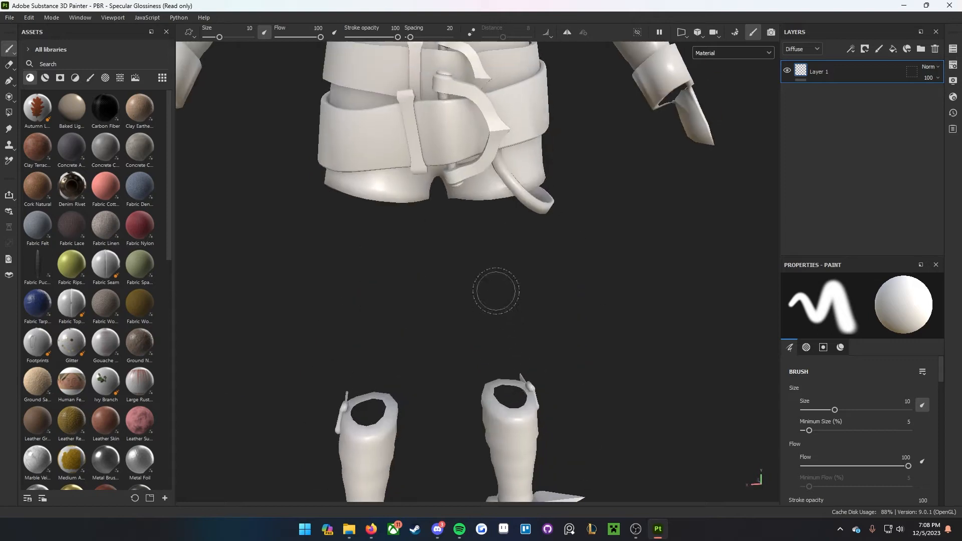
key("f")
left_click_drag(496, 260, 516, 356, "alt")
middle_click_drag(516, 356, 522, 293, "alt")
scroll(532, 294, "down", 3)
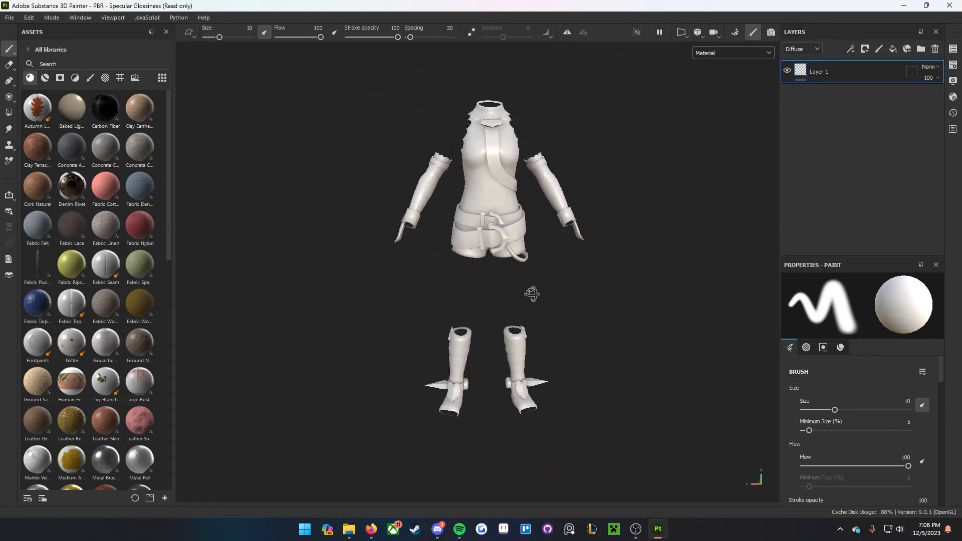
scroll(532, 294, "up", 2)
scroll(544, 318, "up", 3)
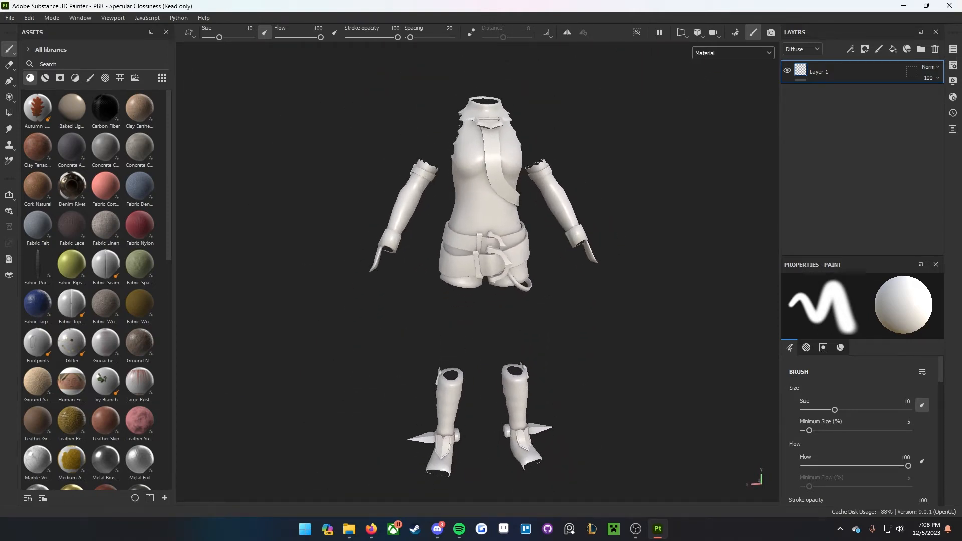
Step: Return to baking mode with the common bake settings shown
left_click(735, 32)
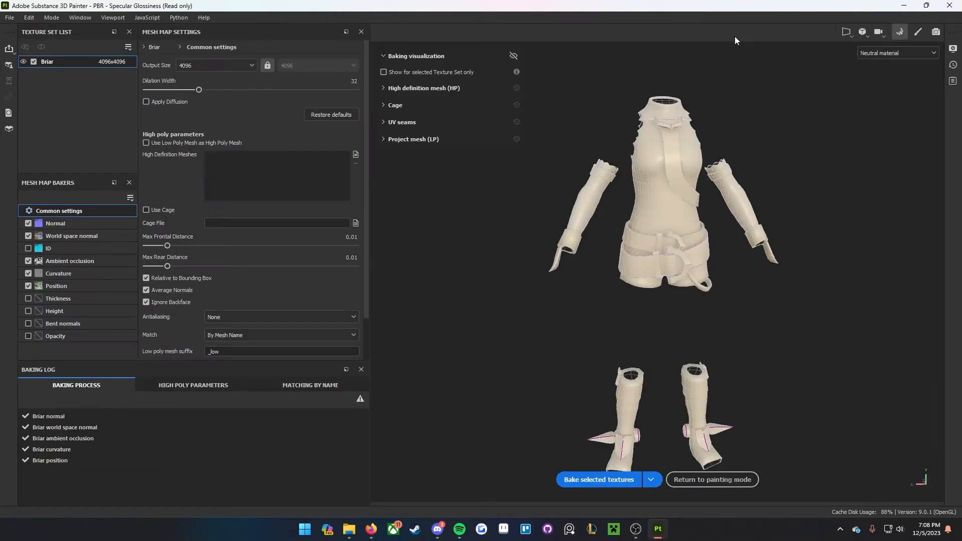
middle_click_drag(554, 265, 521, 255, "alt")
scroll(533, 254, "down", 1)
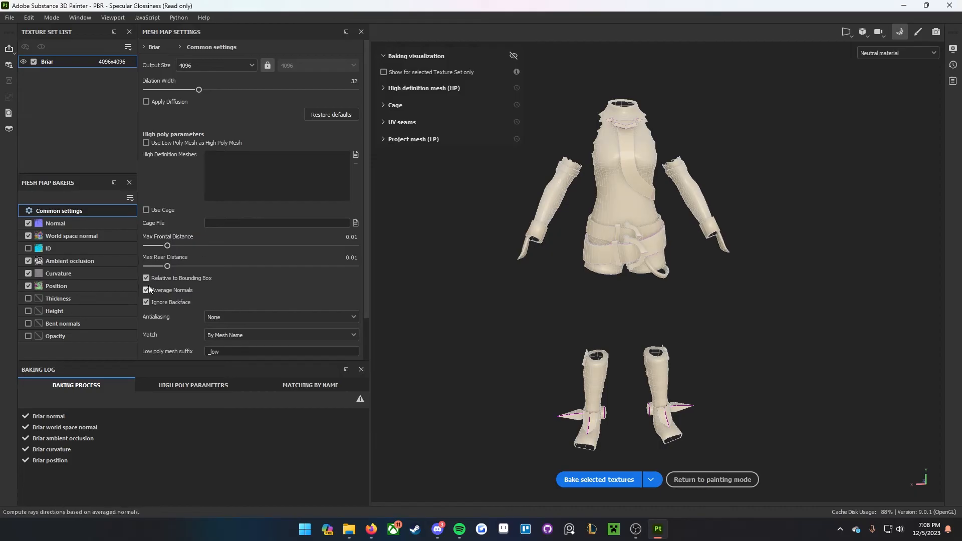
Step: Add the Thickness, Height and Bent normals maps to the selected bakers, with the common settings shown
left_click(105, 263)
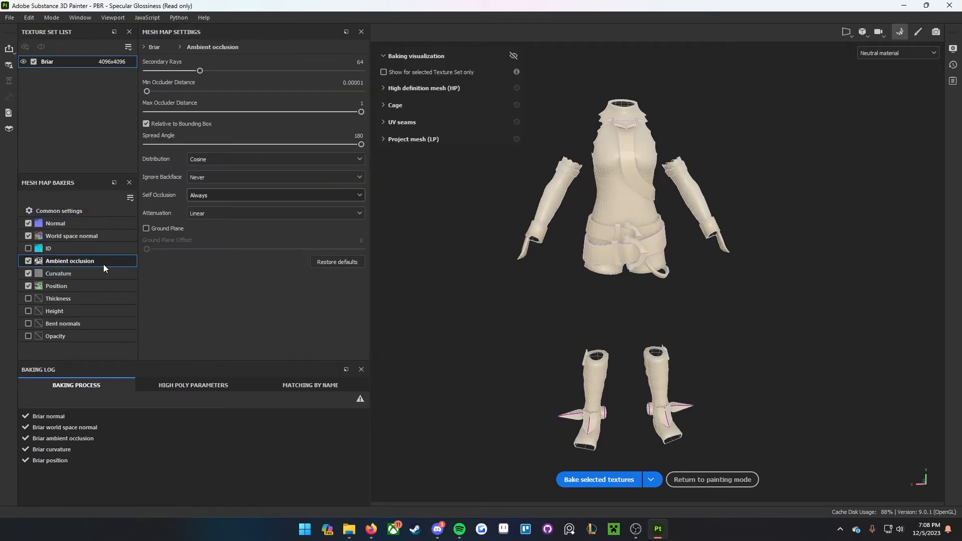
left_click(101, 212)
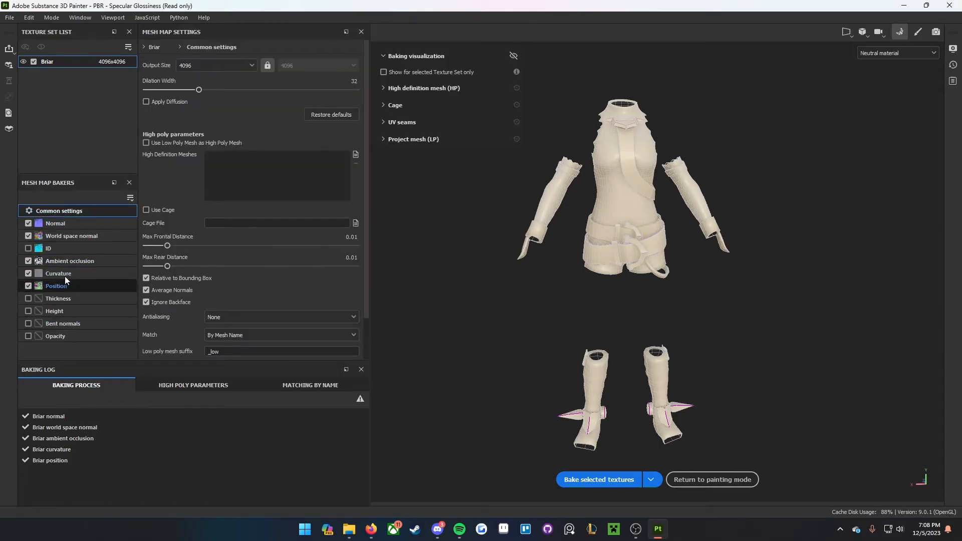
left_click(28, 299)
left_click(28, 311)
left_click(28, 323)
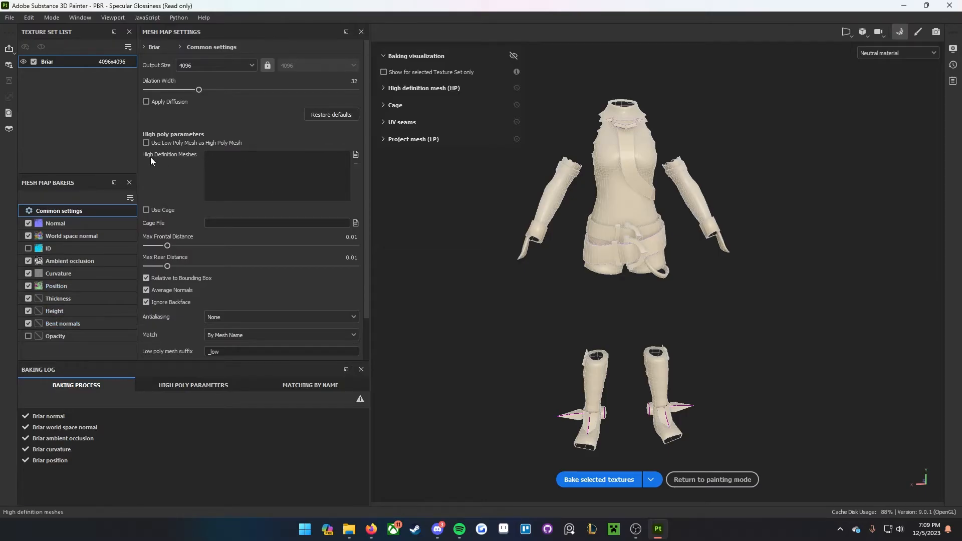
Step: Load BriarArmor_HP from the Briar Armor Meshes folder as the high definition mesh
left_click(356, 155)
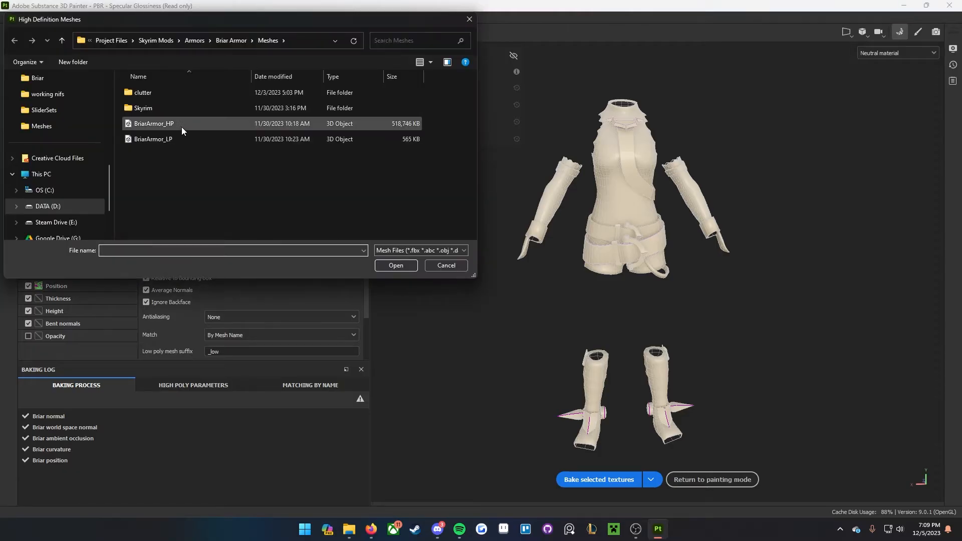
left_click(181, 126)
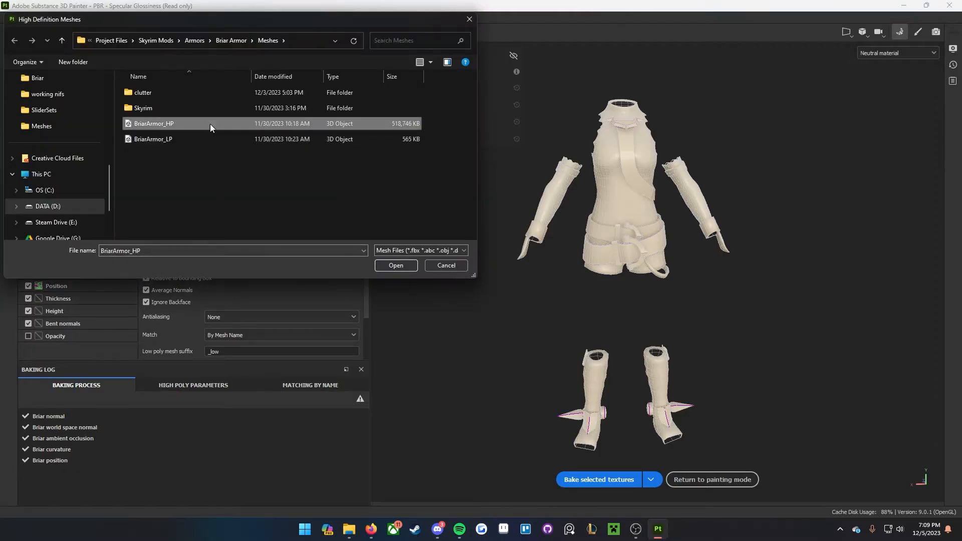
left_click(384, 264)
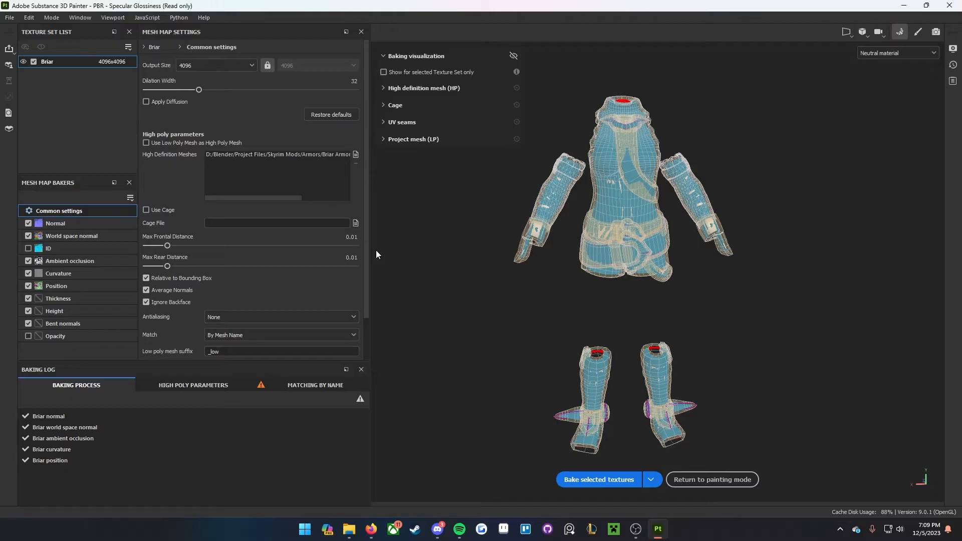
left_click_drag(580, 256, 619, 244, "alt")
Step: Try Always as the high and low poly match method, and set it back to By Mesh Name
scroll(230, 264, "down", 2)
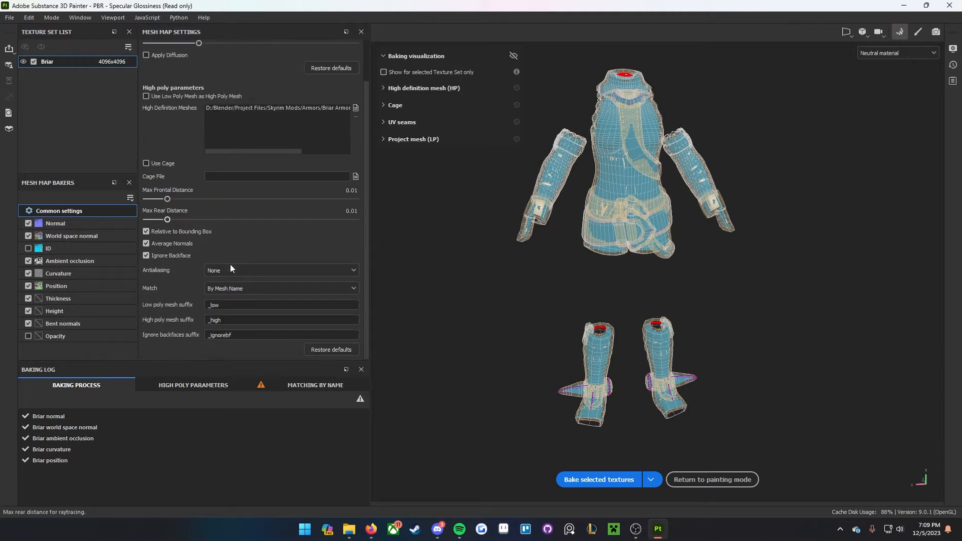
left_click(216, 288)
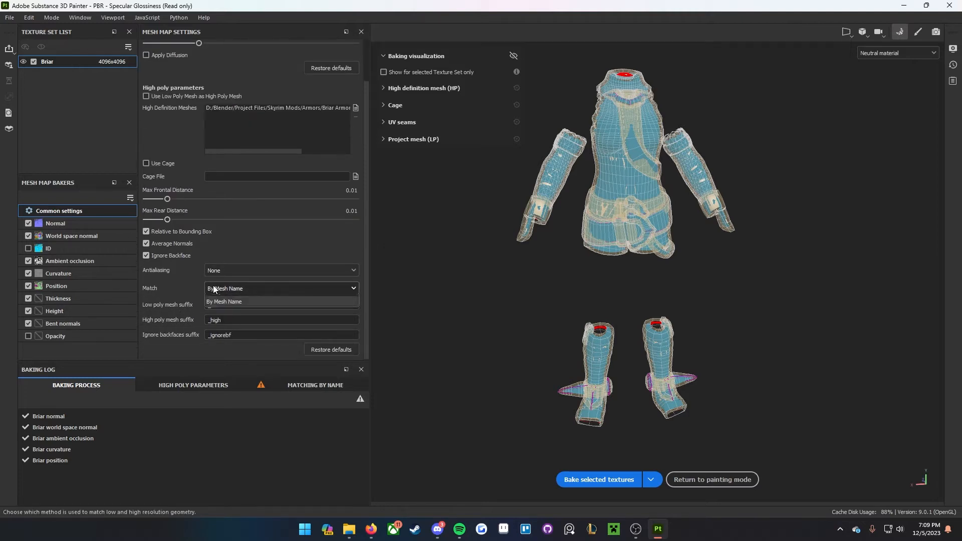
left_click(217, 302)
left_click(221, 290)
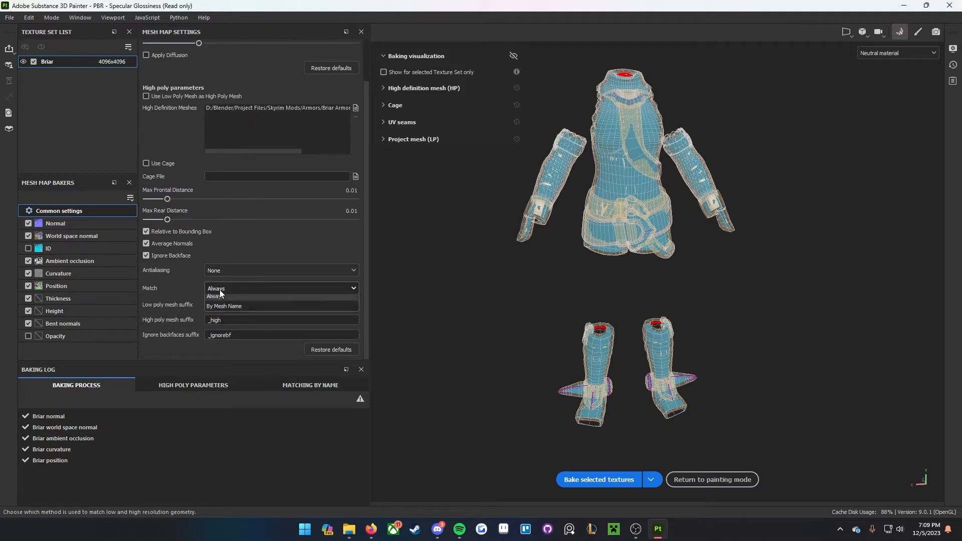
left_click(222, 312)
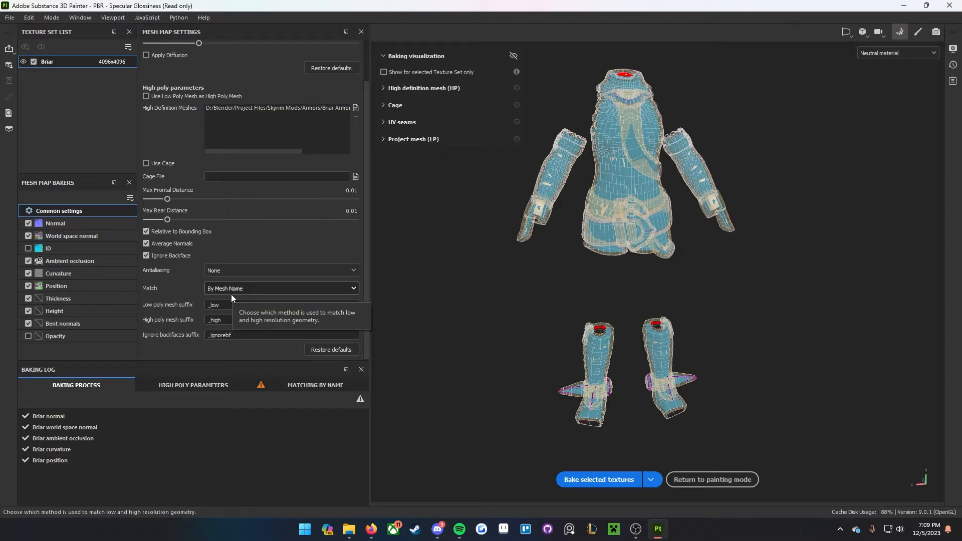
Step: Set the low poly mesh suffix to _LP and the high poly mesh suffix to _HP
left_click_drag(651, 196, 544, 193, "alt")
middle_click_drag(551, 180, 546, 191, "alt")
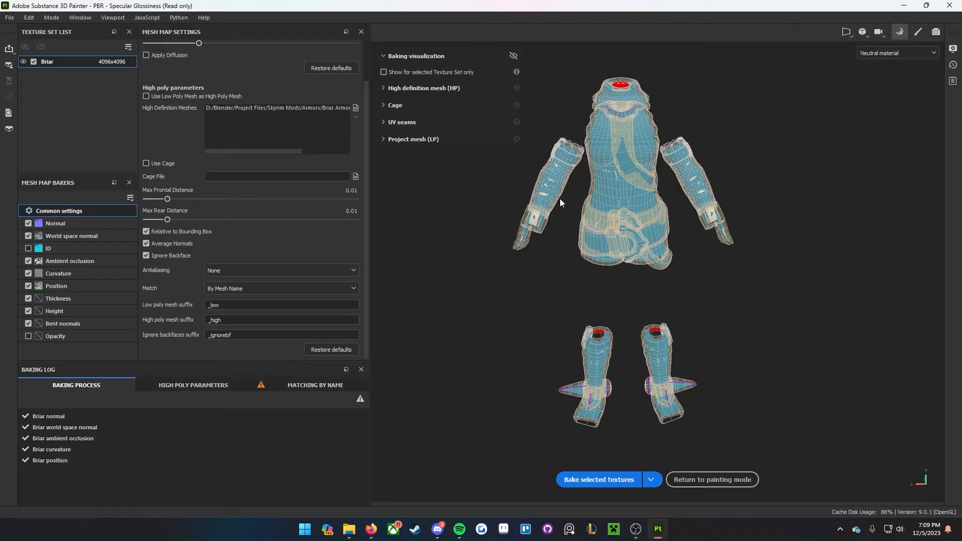
left_click_drag(504, 259, 502, 324, "alt")
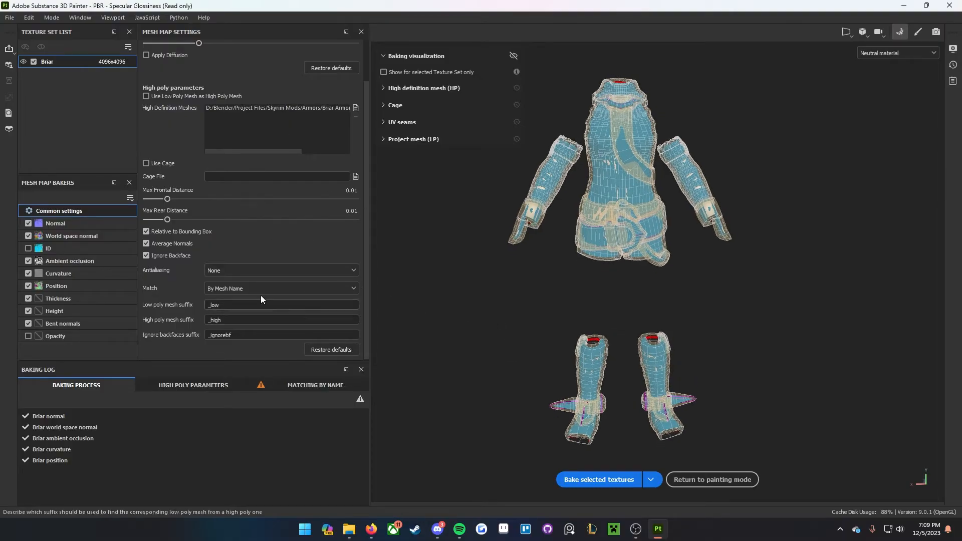
left_click(289, 303)
key("ctrl+a")
type("_LP")
double_click(253, 320)
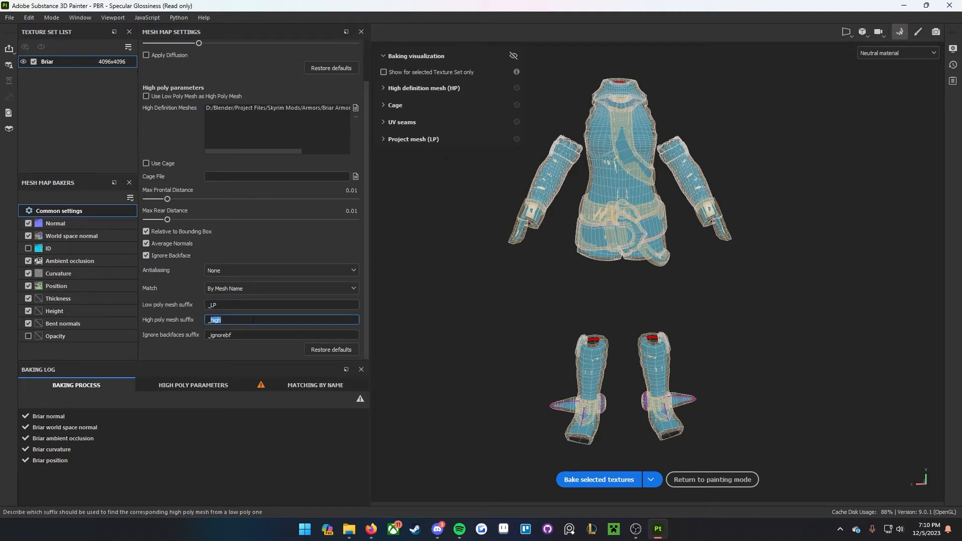
type("_HP")
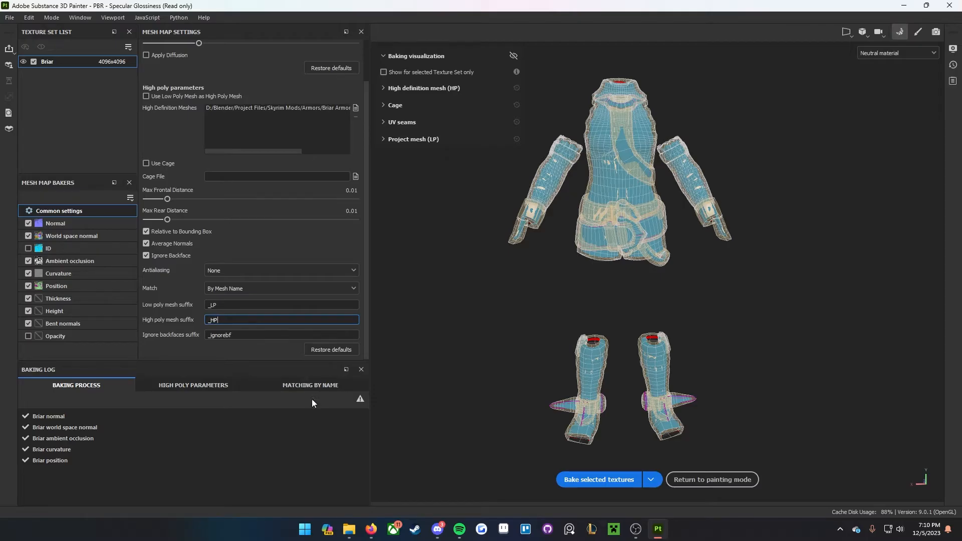
Step: Check the pairing of the low and high poly meshes by name in the baking log
left_click(300, 386)
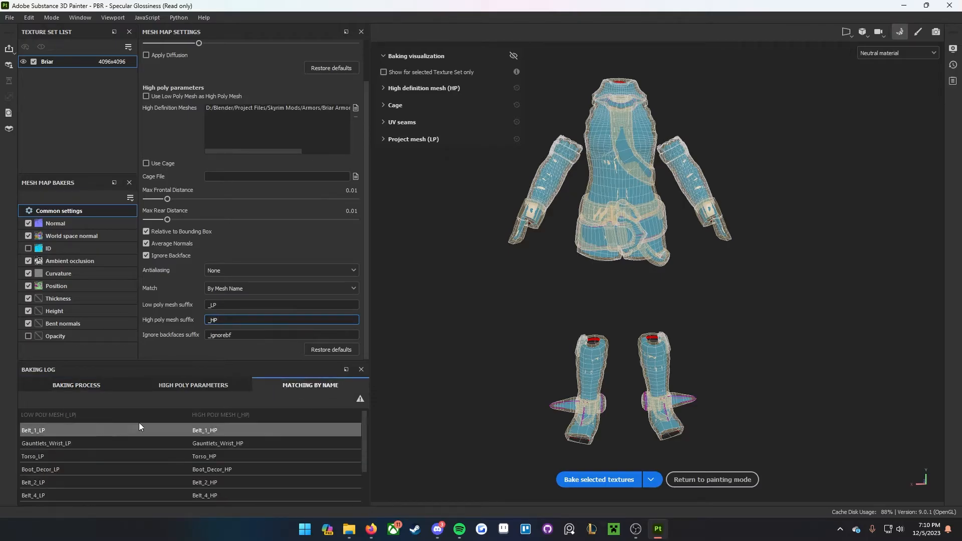
scroll(216, 440, "down", 2)
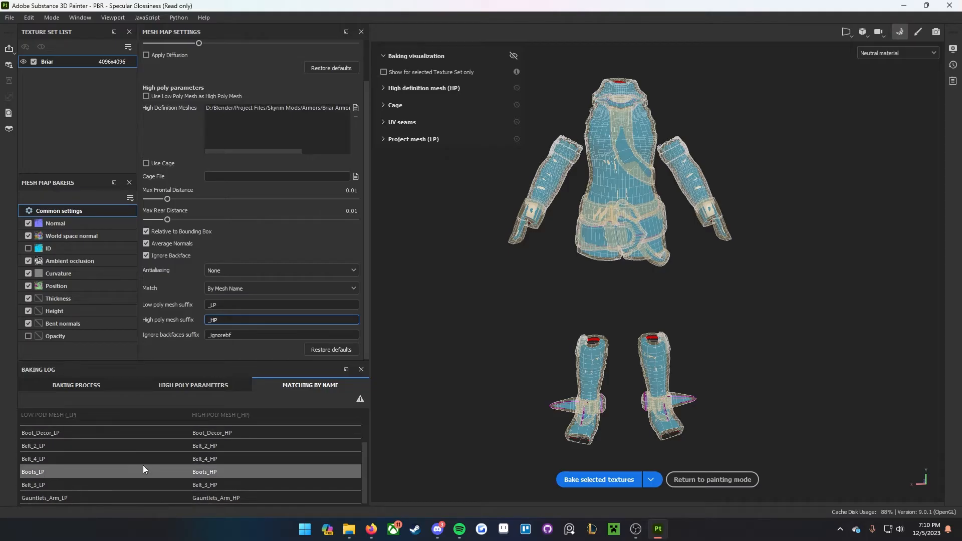
scroll(135, 444, "up", 2)
left_click(72, 387)
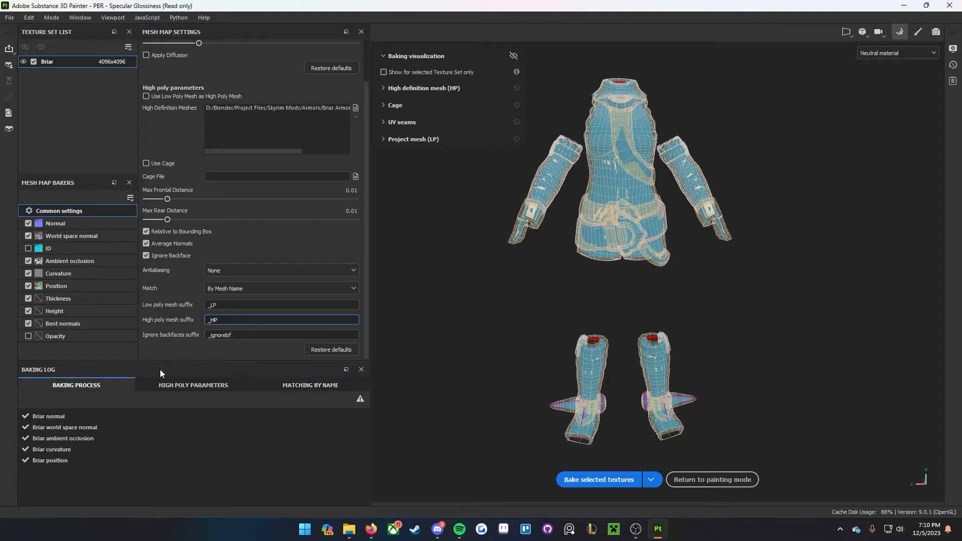
left_click(271, 386)
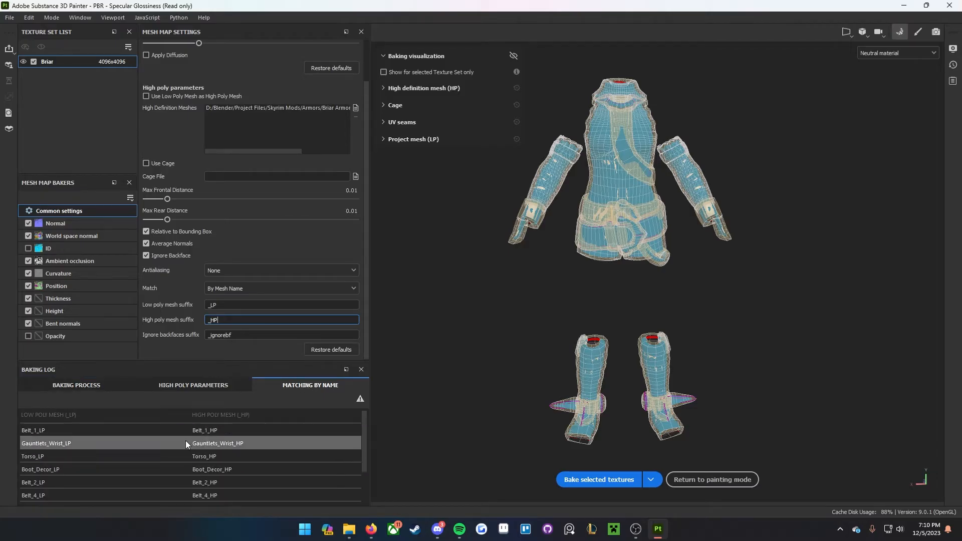
Step: Try a max frontal distance of 0.0002 and inspect the cage coverage around the torso and armhole
scroll(504, 171, "up", 3)
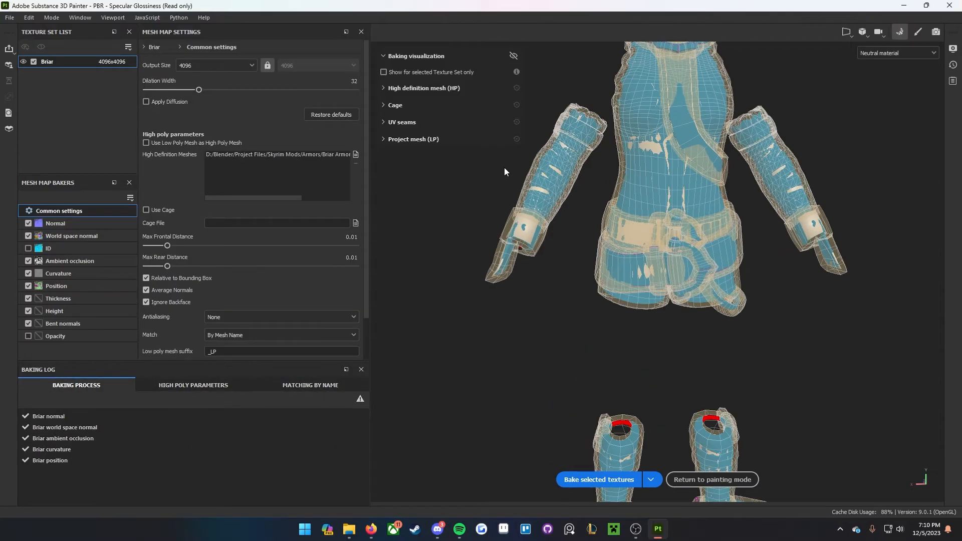
left_click_drag(504, 171, 507, 283, "alt")
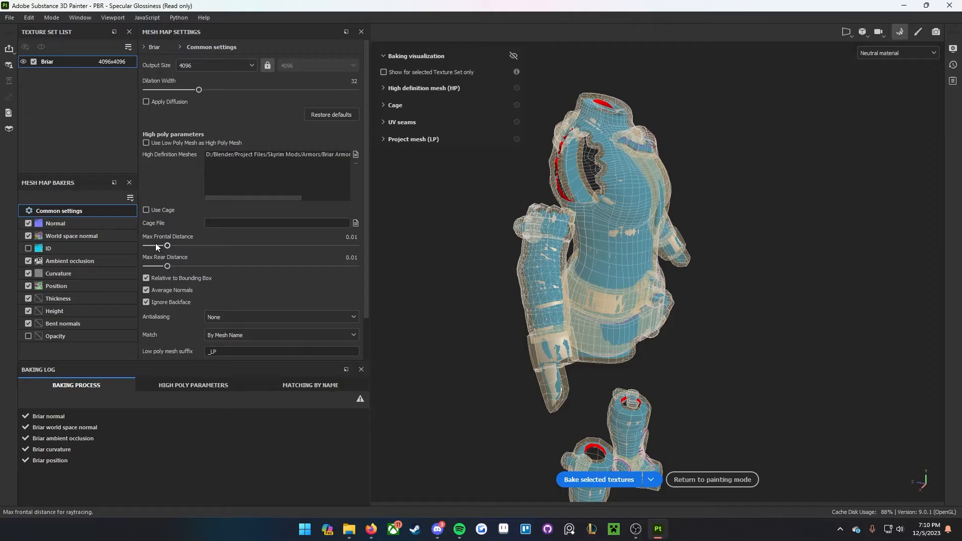
left_click_drag(167, 244, 150, 256)
left_click_drag(606, 252, 549, 321, "alt")
left_click_drag(606, 241, 797, 220, "alt")
scroll(601, 240, "up", 3)
left_click_drag(596, 251, 577, 286, "alt")
scroll(577, 286, "down", 3)
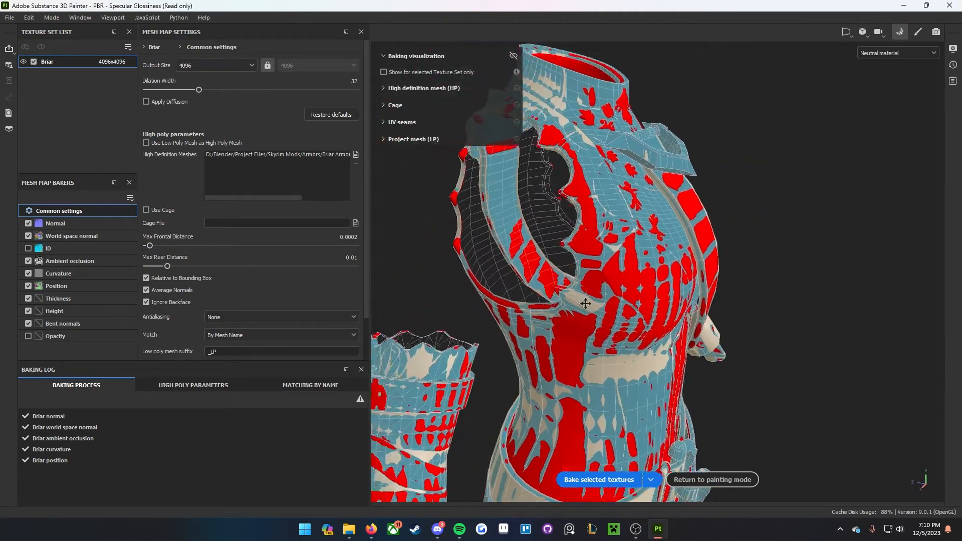
Step: Raise the max frontal distance to 0.0028, check the torso and chest strap, and refine it to 0.0036
left_click_drag(149, 246, 155, 246)
left_click_drag(157, 249, 158, 249)
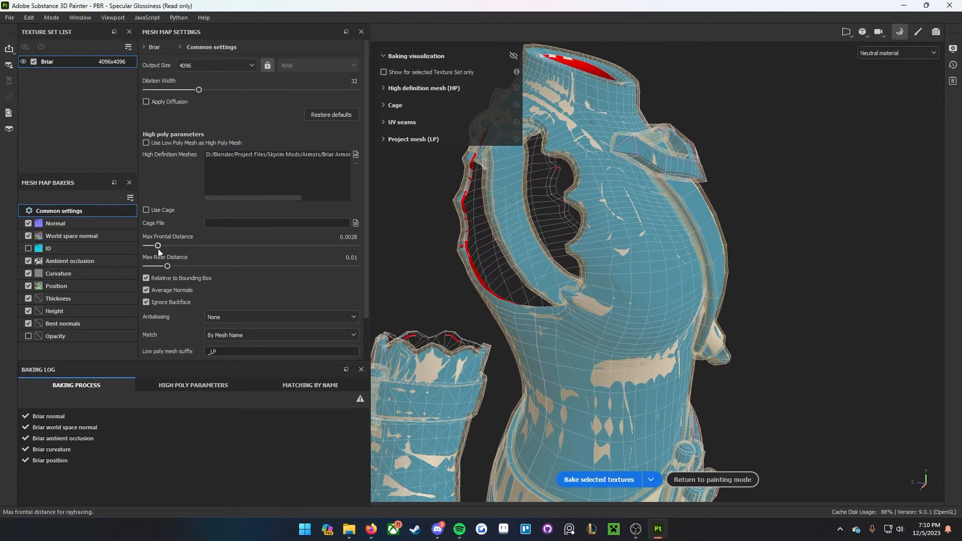
scroll(662, 285, "down", 4)
left_click_drag(662, 285, 546, 298, "alt")
middle_click_drag(545, 298, 597, 206, "alt")
left_click_drag(597, 206, 537, 230, "alt")
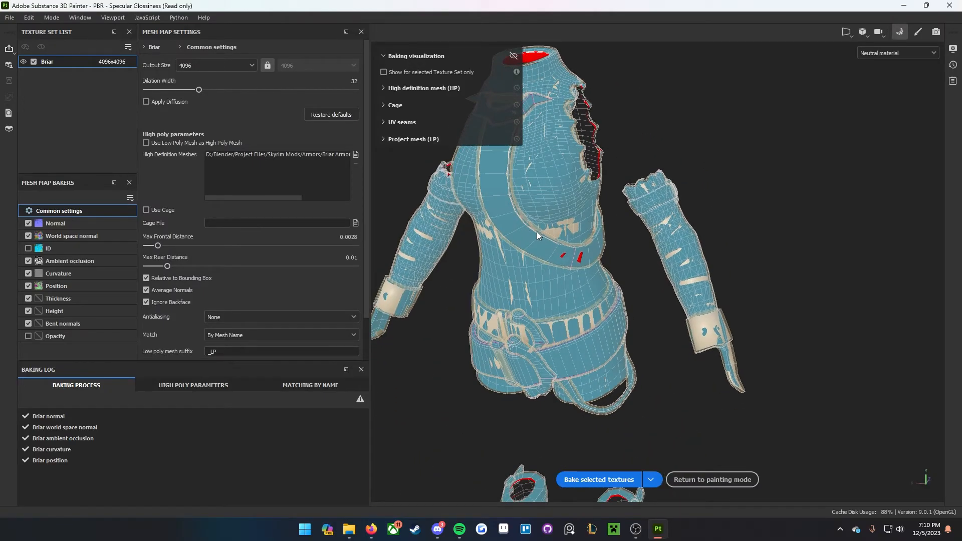
scroll(552, 273, "up", 5)
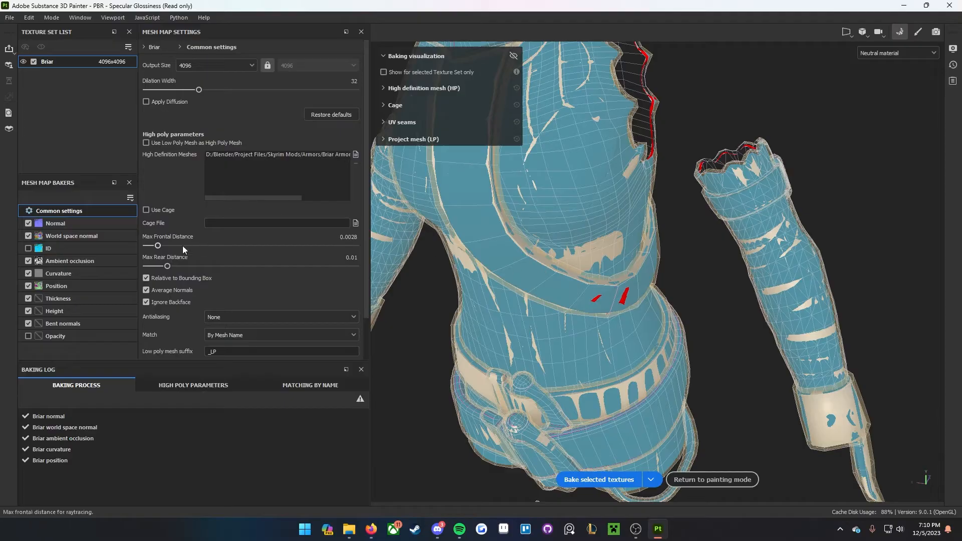
left_click_drag(158, 247, 159, 248)
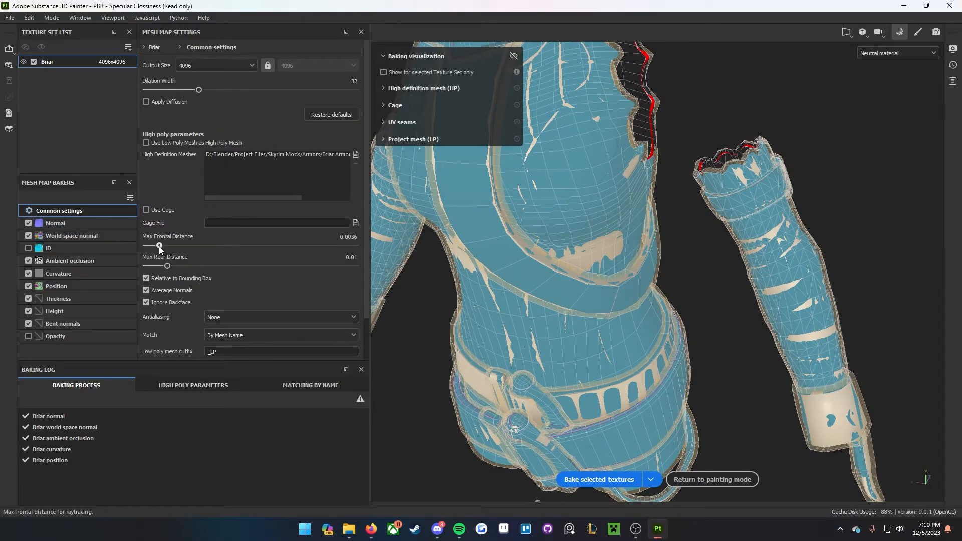
Step: Examine the cage coverage on the belts, buckles, gauntlets, torso and boots for areas outside the cage
scroll(498, 270, "down", 8)
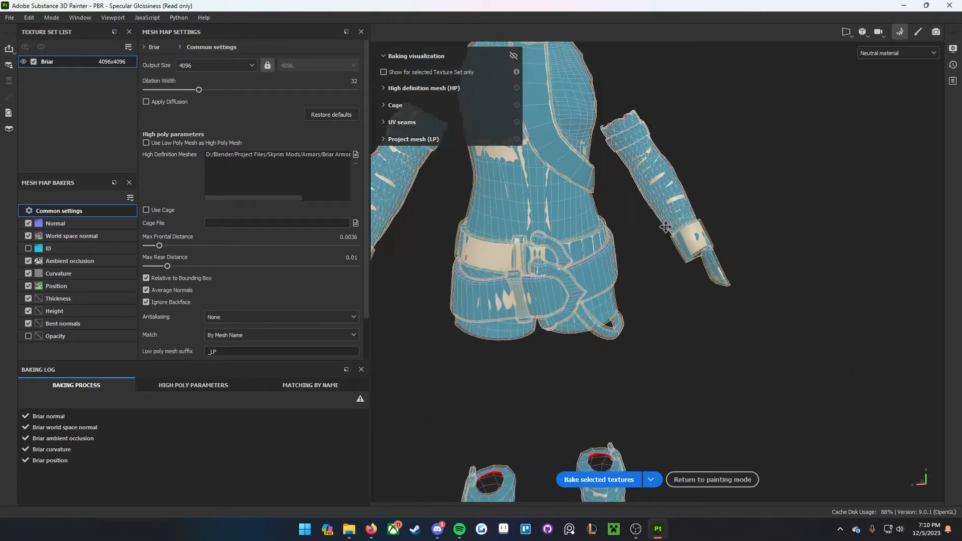
middle_click_drag(612, 263, 707, 277, "alt")
scroll(666, 286, "up", 8)
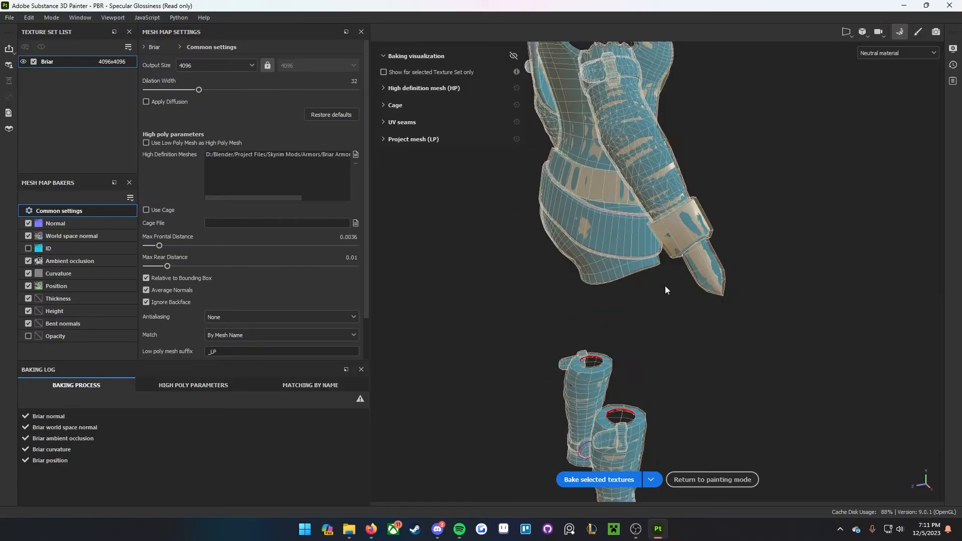
left_click_drag(624, 348, 597, 321, "alt")
scroll(576, 301, "up", 8)
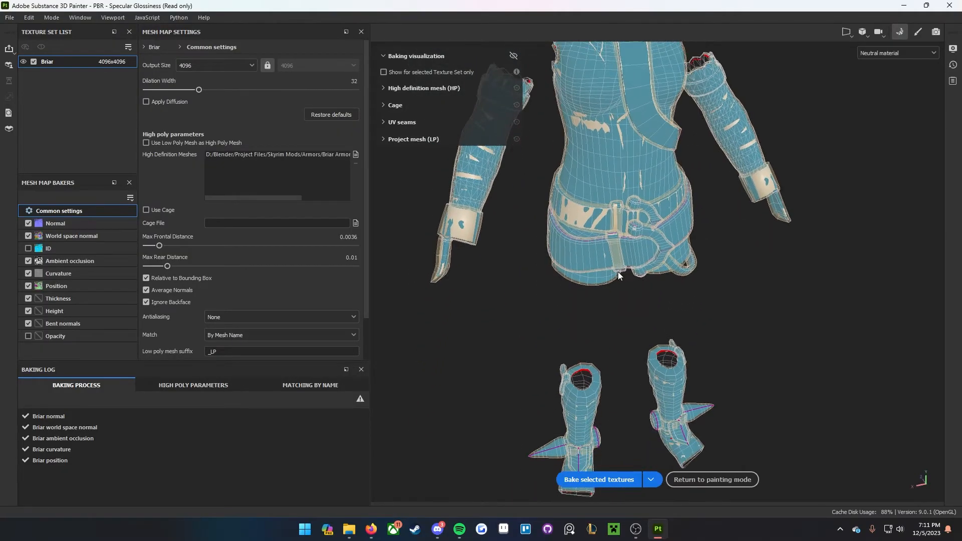
left_click_drag(563, 291, 595, 292, "alt")
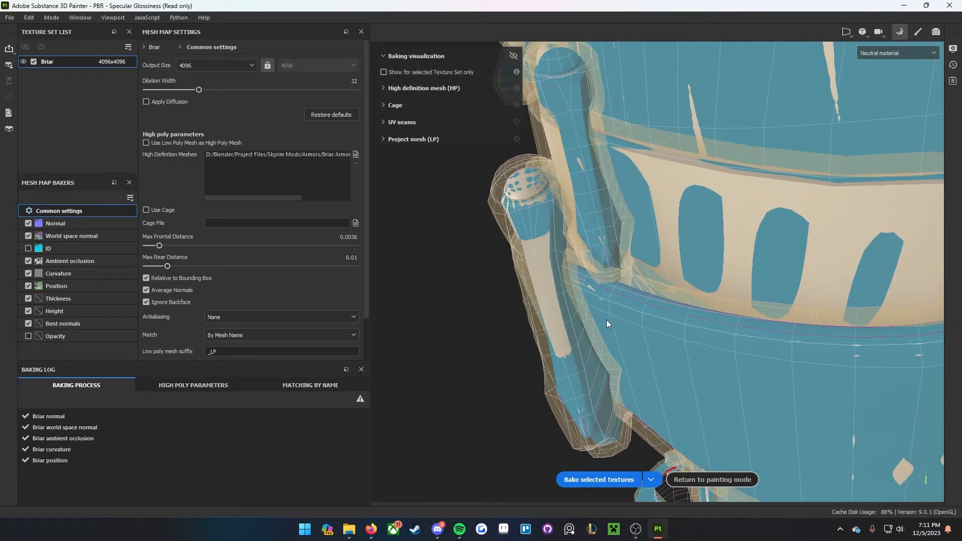
left_click_drag(572, 344, 793, 302, "alt")
left_click_drag(703, 313, 527, 283, "alt")
left_click_drag(658, 290, 658, 307, "alt")
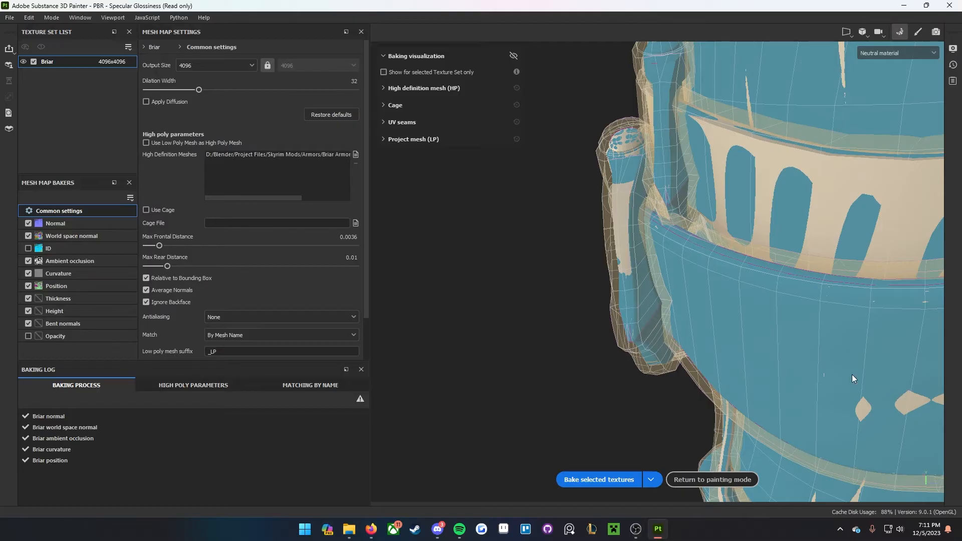
scroll(503, 276, "down", 10)
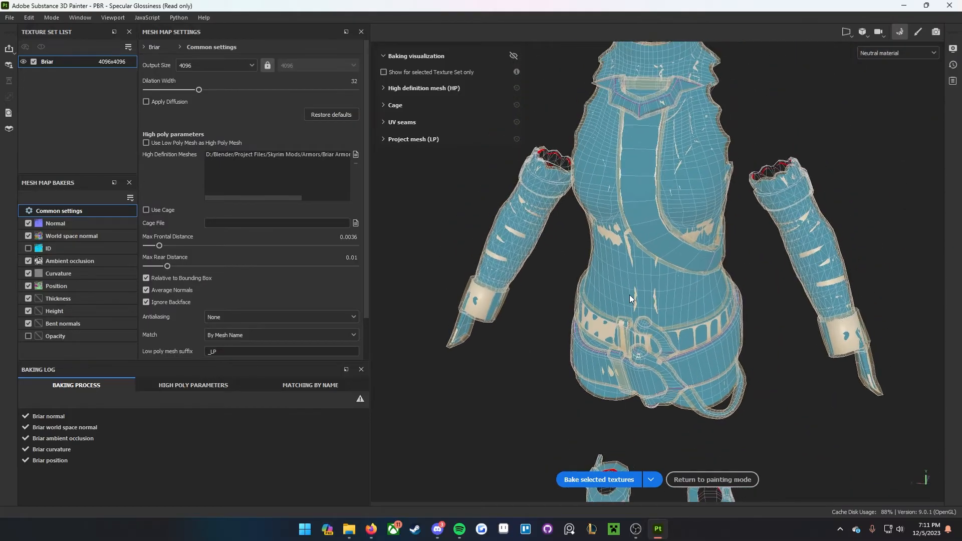
left_click_drag(601, 272, 600, 234, "alt")
left_click_drag(652, 280, 591, 265, "alt")
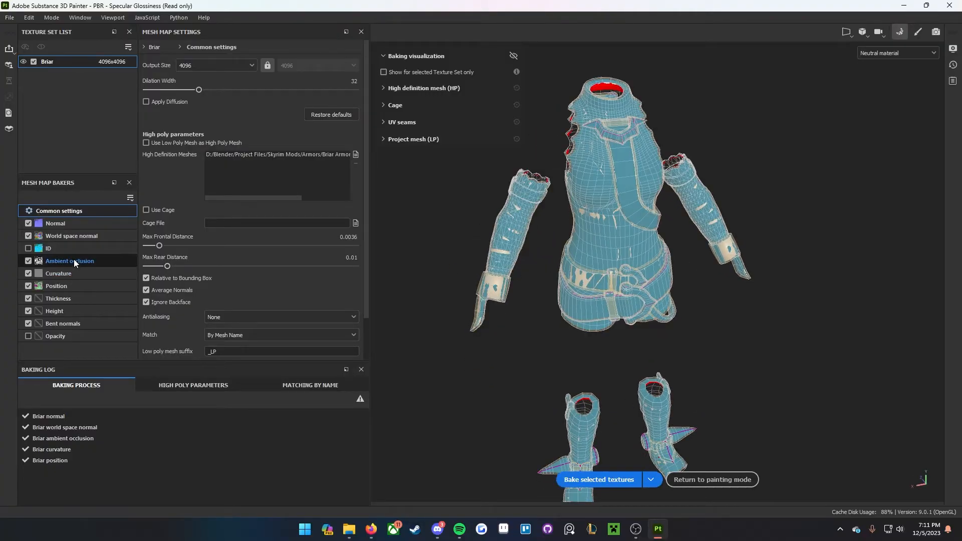
Step: Set the ambient occlusion self occlusion to Only Same Mesh Name and return to the common settings' matching options
left_click(73, 261)
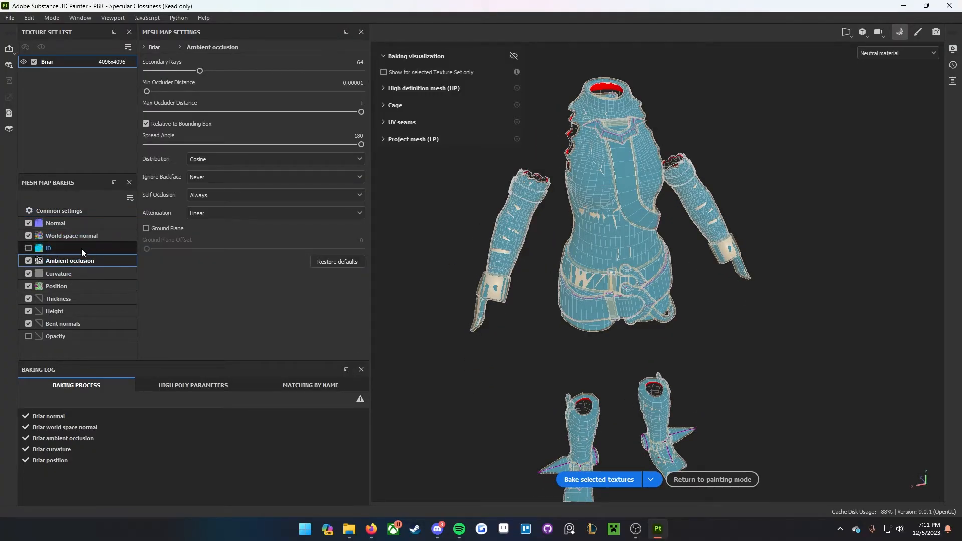
mouse_move(81, 249)
left_click(201, 195)
left_click(209, 215)
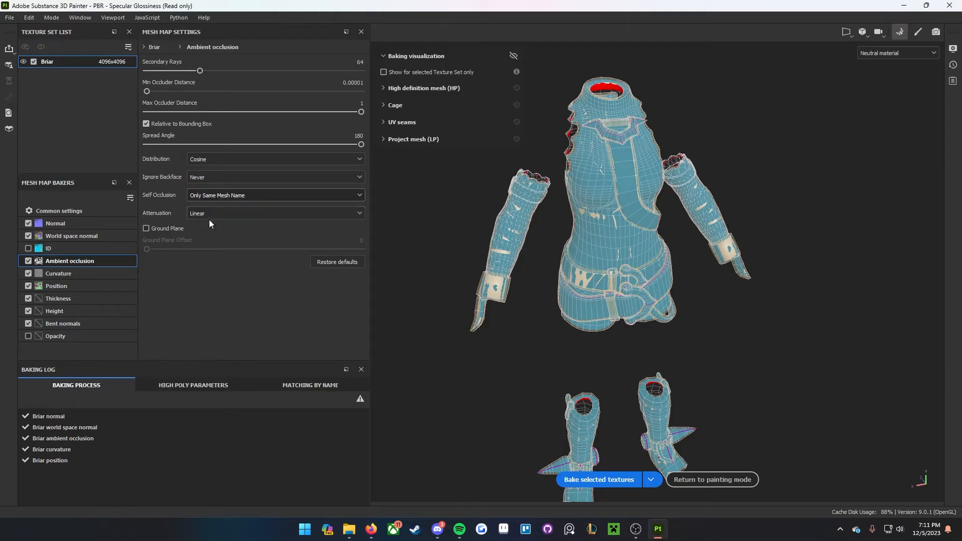
left_click(72, 213)
scroll(217, 301, "down", 3)
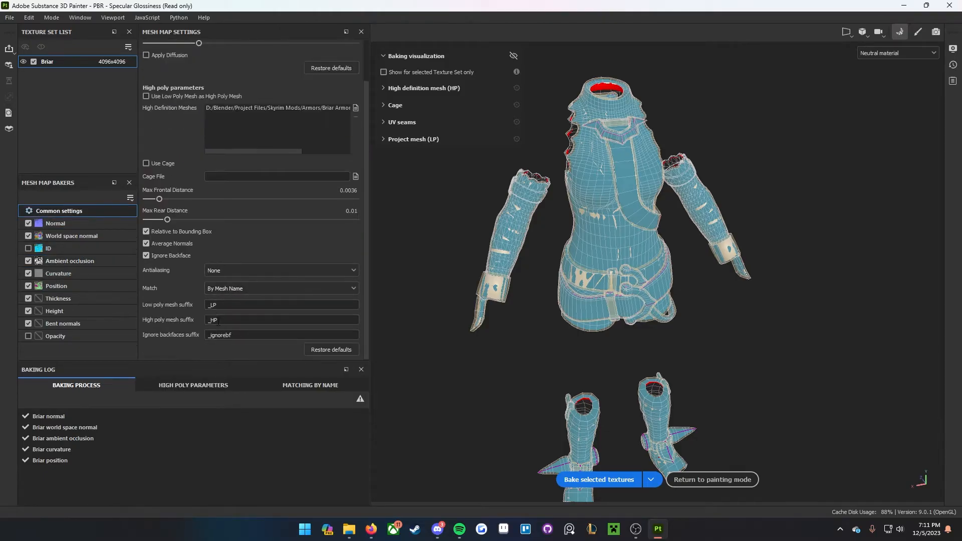
Step: Set the ambient occlusion baker's self occlusion to Always
left_click(71, 261)
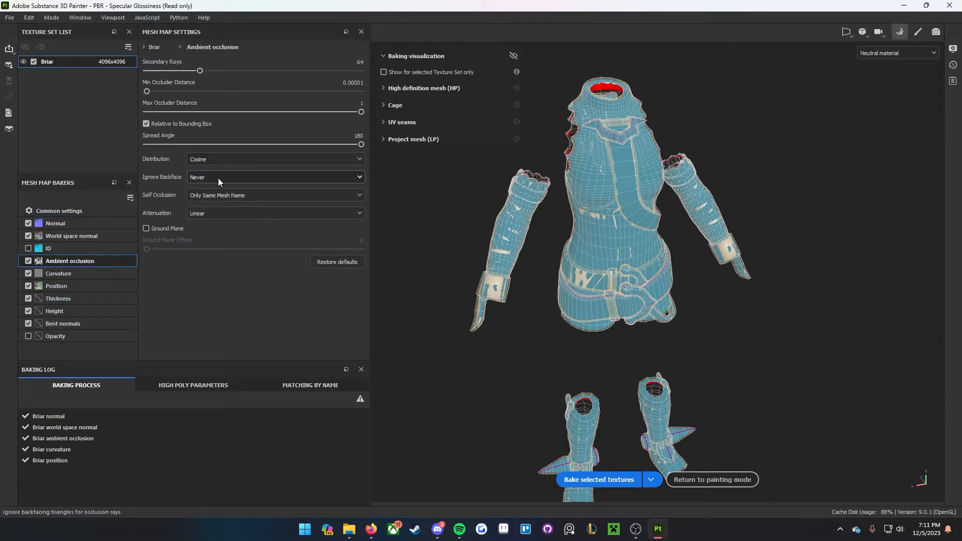
mouse_move(438, 298)
left_mouse_down("alt")
mouse_move(687, 296)
mouse_move(452, 285)
left_mouse_up("alt")
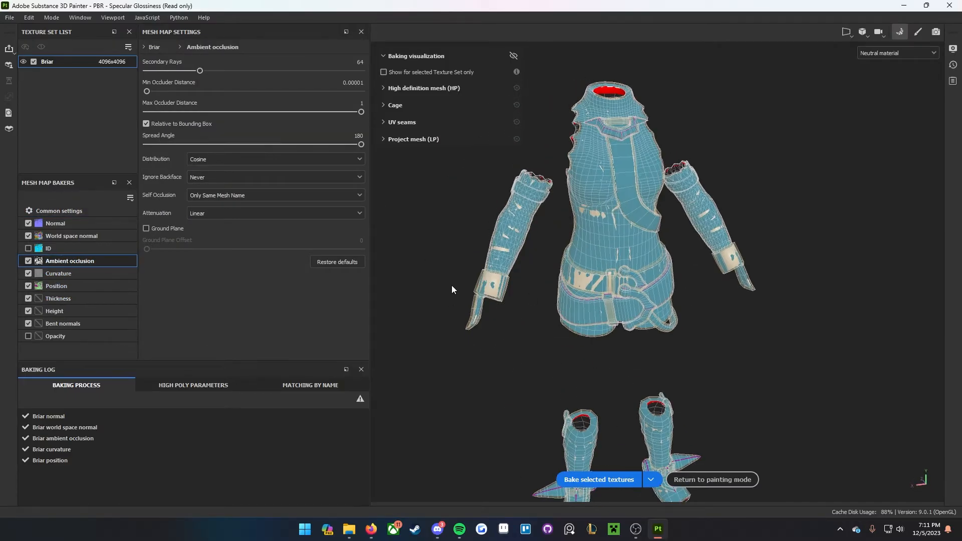
middle_click_drag(570, 299, 575, 282, "alt")
scroll(579, 284, "down", 2)
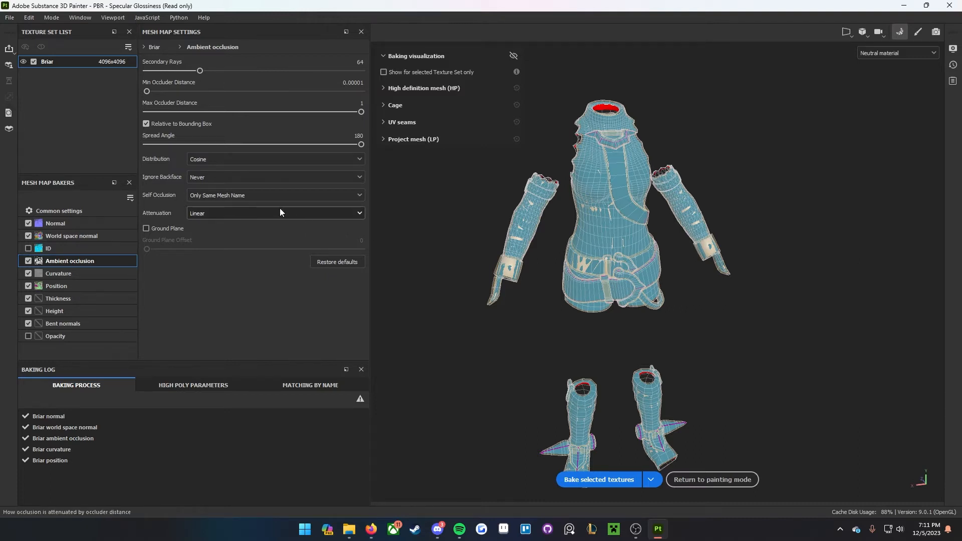
left_click(293, 195)
left_click(293, 206)
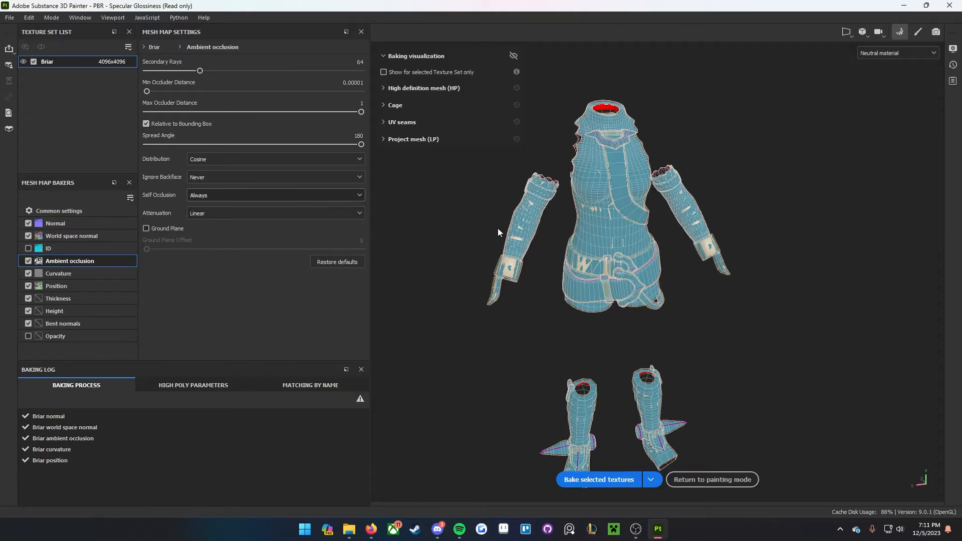
Step: Review the curvature, thickness, height and bent normals baker settings, checking the self occlusion options for thickness and bent normals
left_click(71, 275)
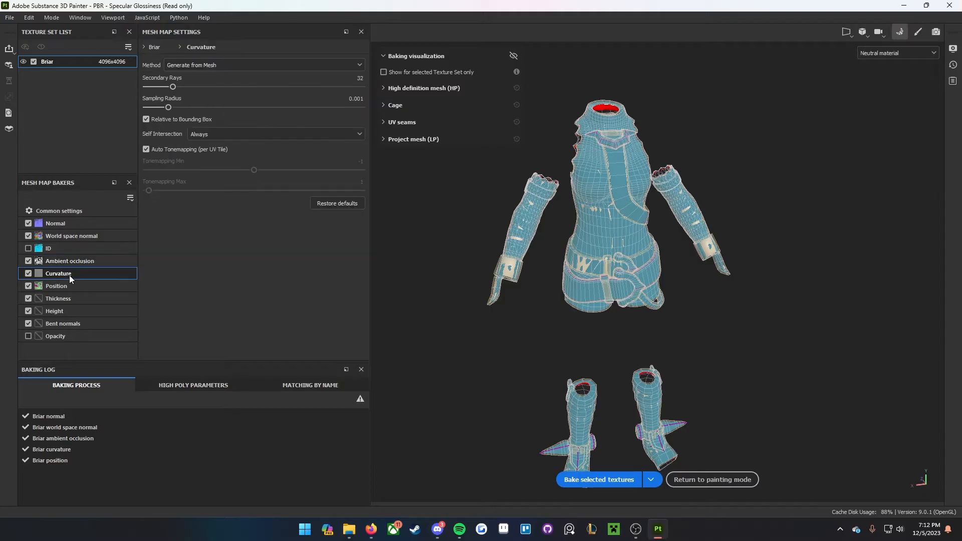
left_click(65, 302)
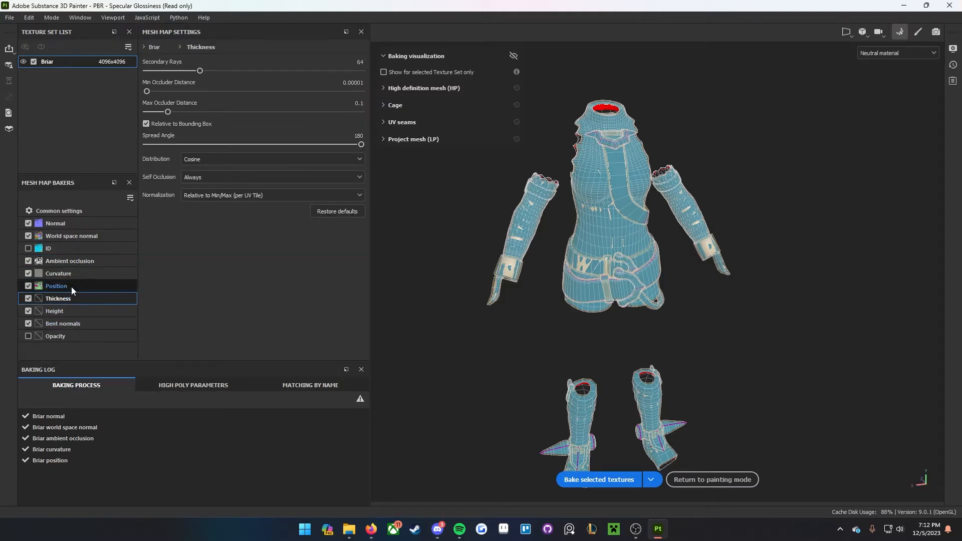
left_click(187, 180)
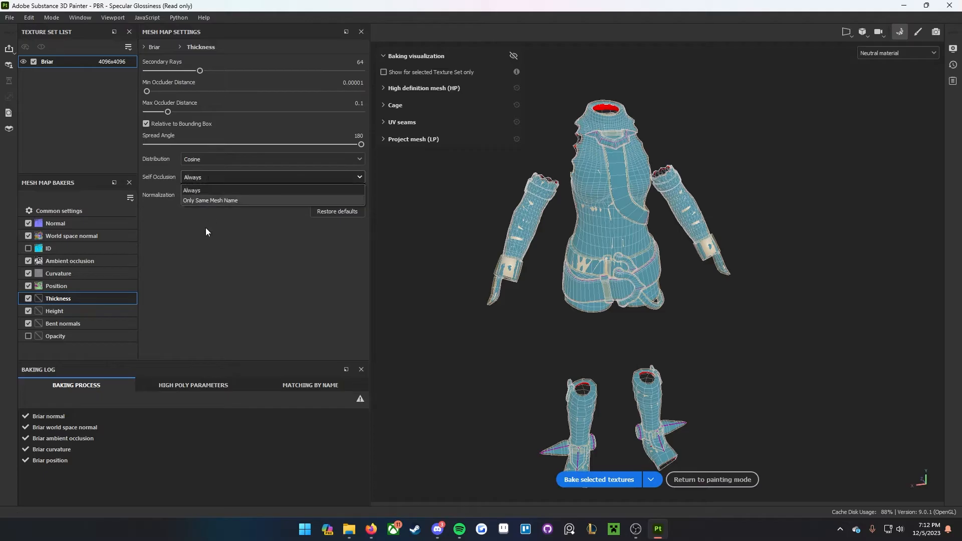
left_click(199, 231)
left_click(101, 313)
left_click(94, 325)
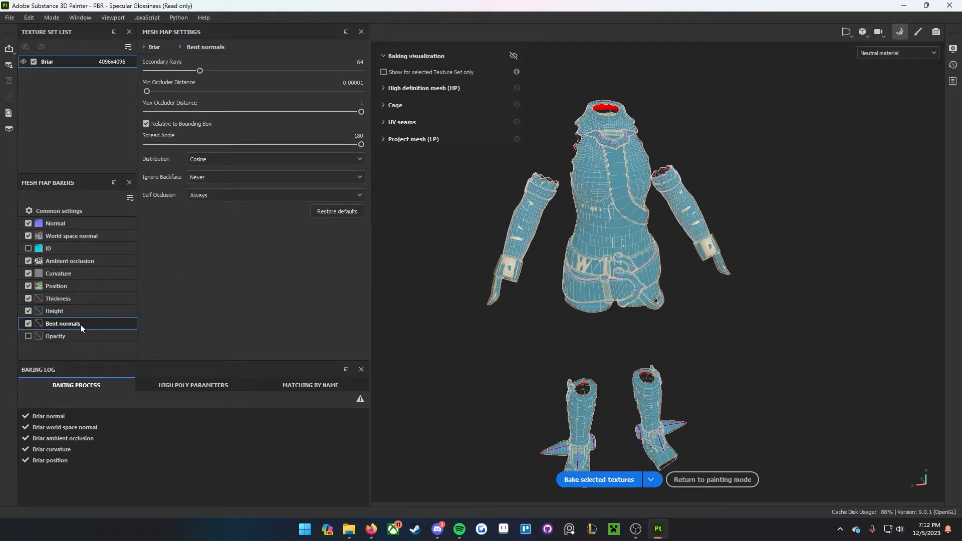
left_click(198, 202)
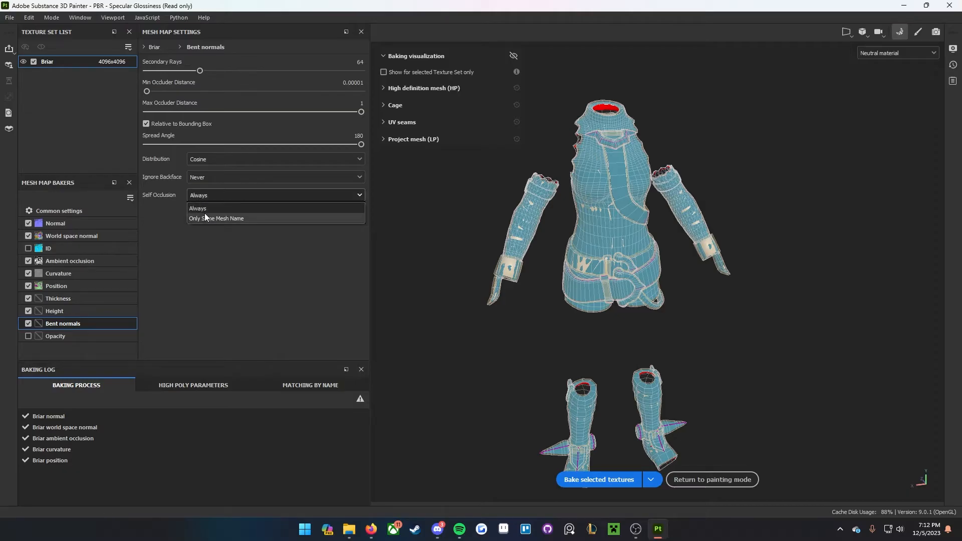
left_click(170, 213)
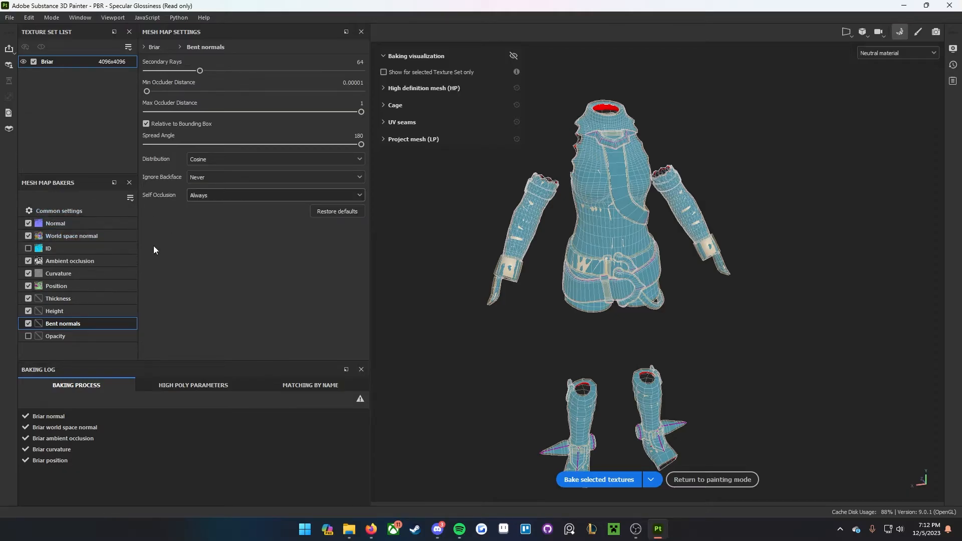
Step: Review the output size choices and the antialiasing options in the common bake settings
left_click(67, 213)
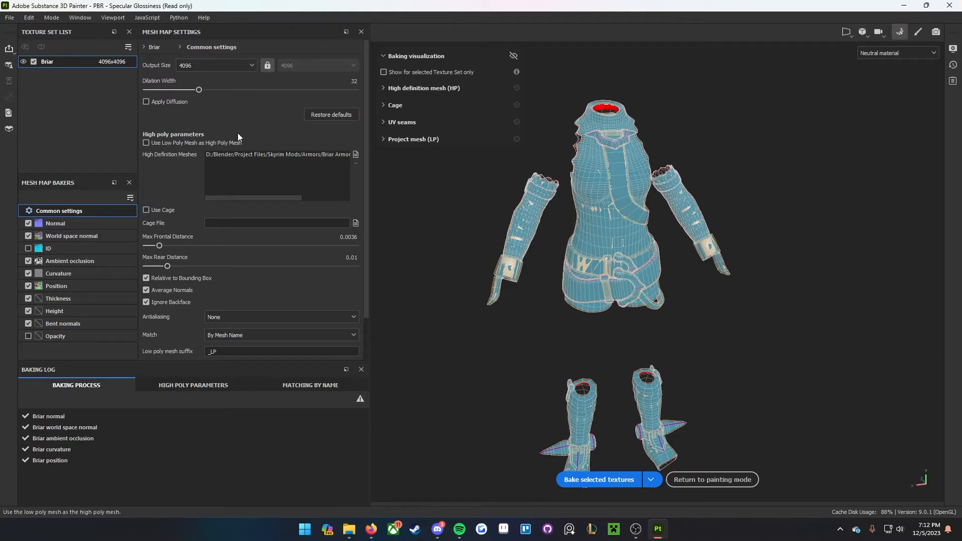
left_click(204, 72)
left_click(205, 141)
left_click(247, 70)
left_click(223, 148)
scroll(271, 295, "down", 1)
left_click(247, 271)
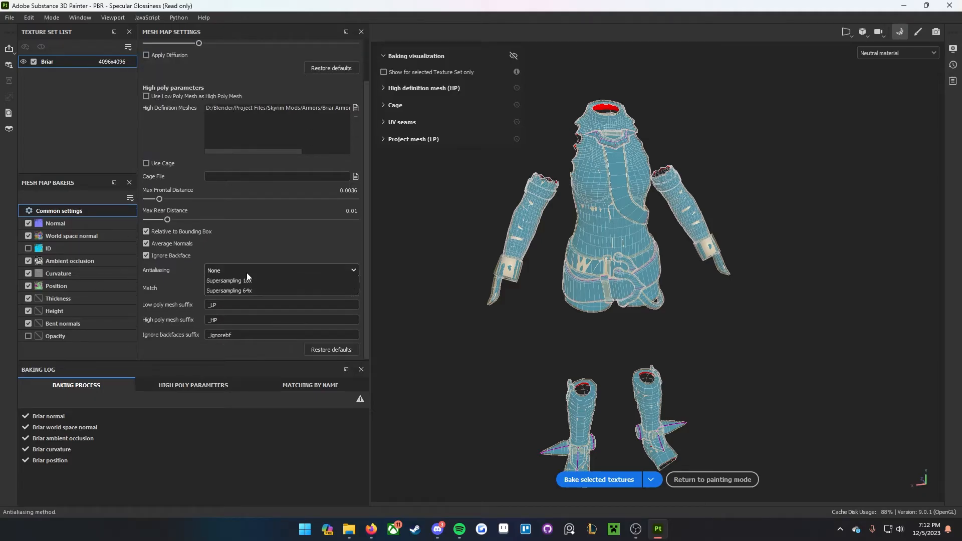
left_click(189, 302)
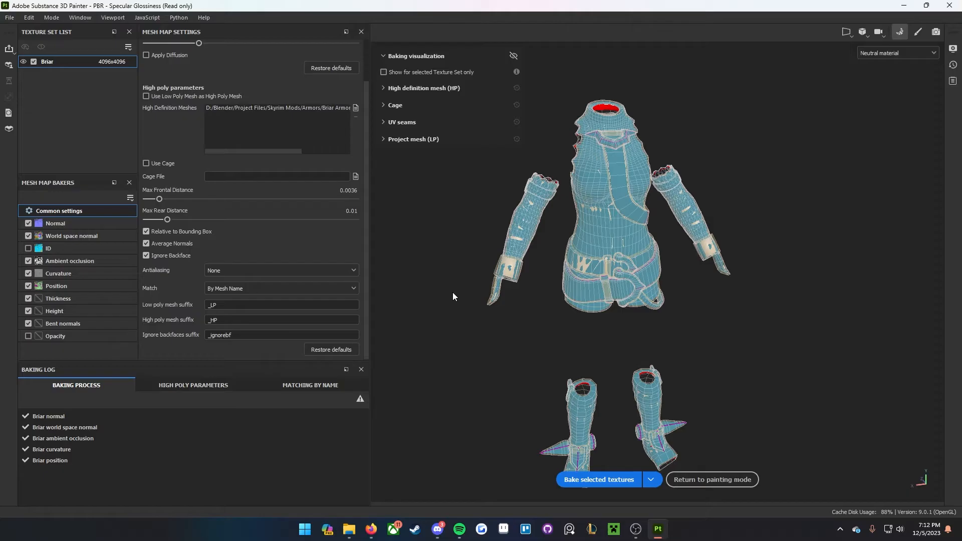
scroll(626, 296, "down", 2)
middle_click_drag(626, 295, 648, 279, "alt")
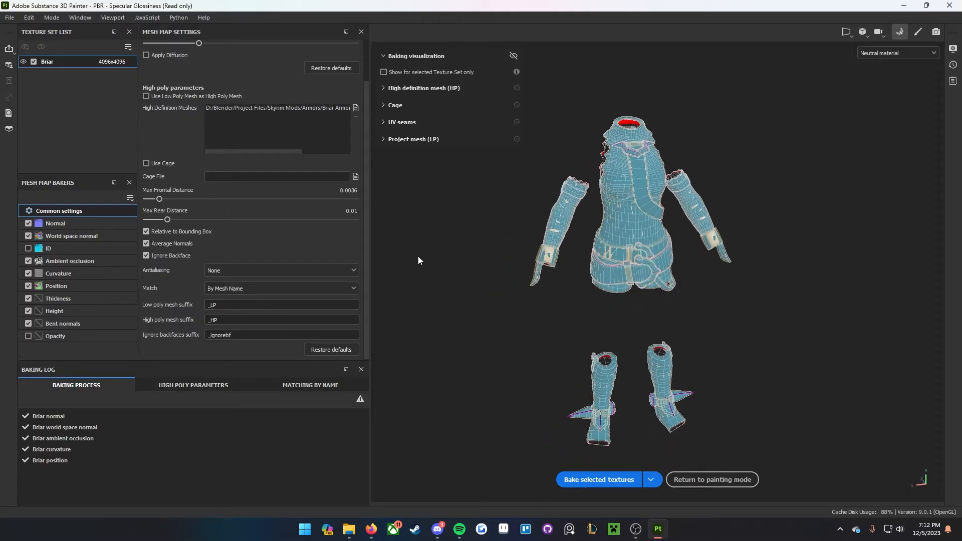
left_click(371, 529)
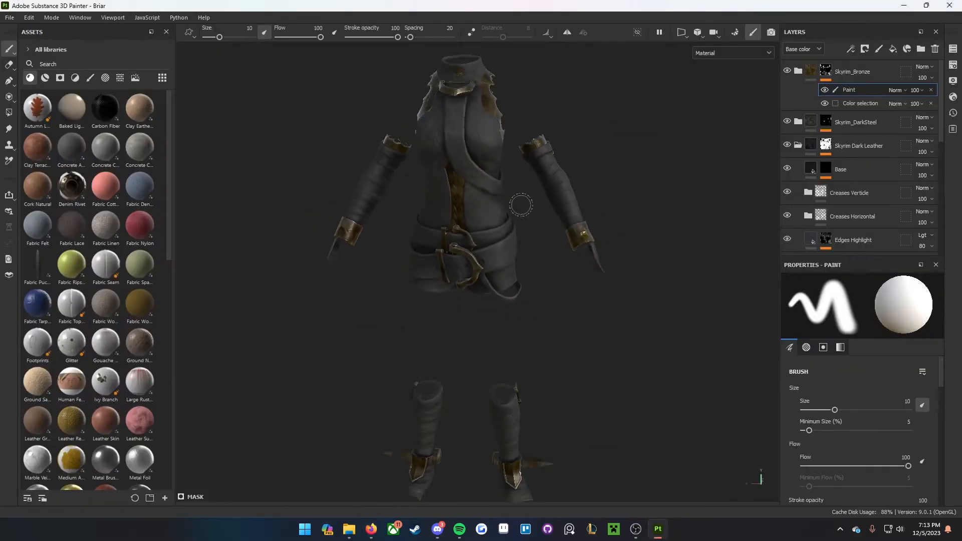
Step: Inspect the front of the textured outfit and collapse the Skyrim Dark Leather folder in the layer stack
mouse_move(518, 206)
left_mouse_down("alt")
mouse_move(562, 228)
mouse_move(651, 233)
mouse_move(522, 235)
mouse_move(631, 236)
mouse_move(523, 251)
left_mouse_up("alt")
scroll(522, 259, "up", 4)
middle_click_drag(521, 258, 564, 409, "alt")
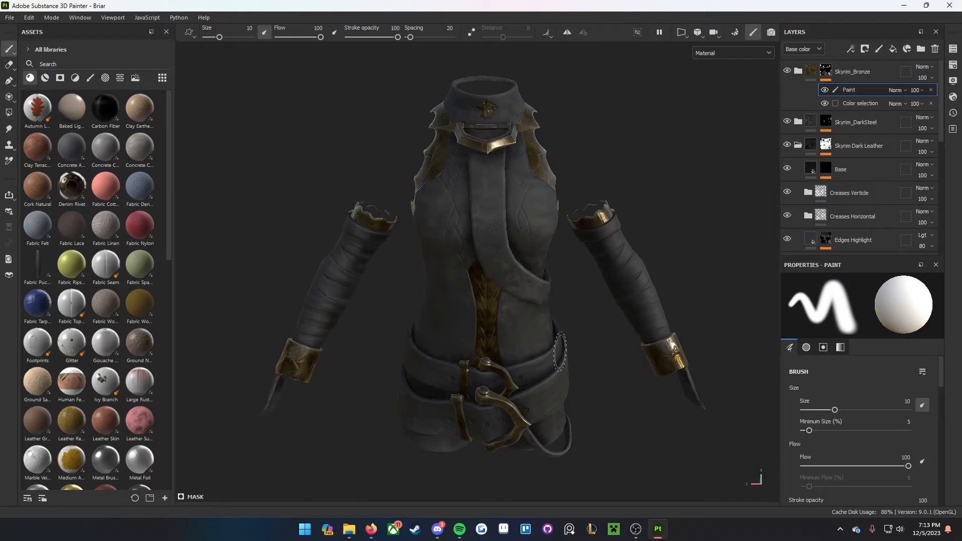
scroll(544, 351, "up", 3)
left_click_drag(528, 318, 549, 305, "alt")
scroll(550, 306, "down", 5)
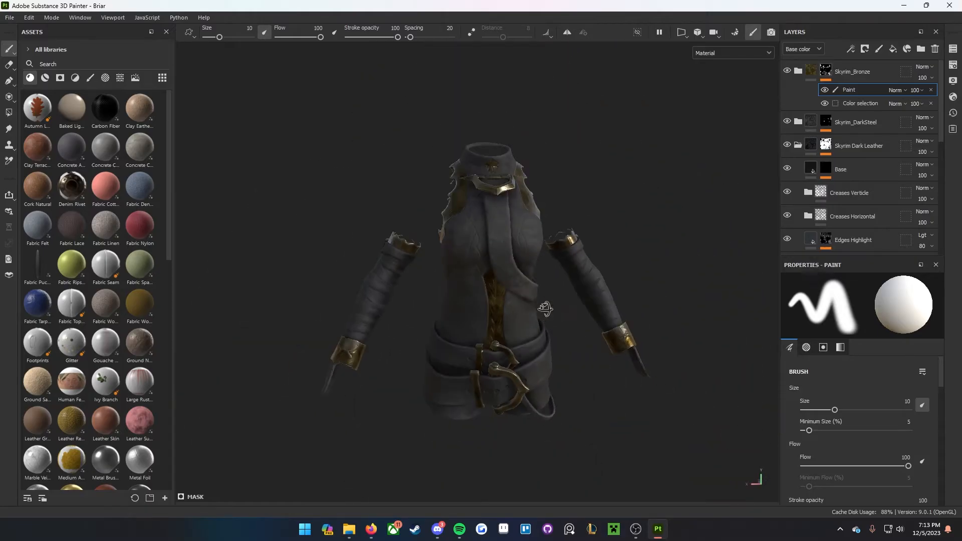
left_click(798, 146)
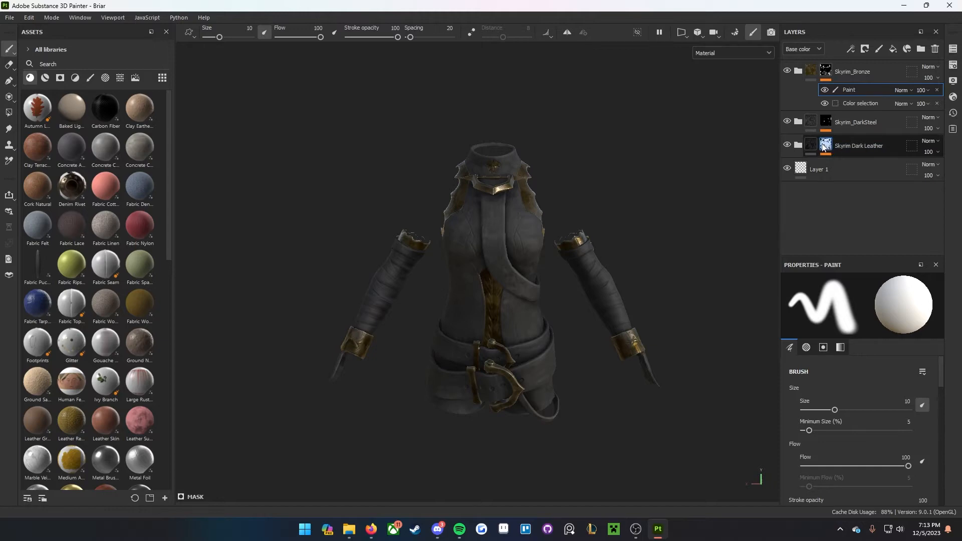
Step: Examine the leather and bronze texturing on the torso, gauntlets, belts and boots from several angles
scroll(591, 279, "up", 4)
left_click_drag(591, 280, 573, 295, "alt")
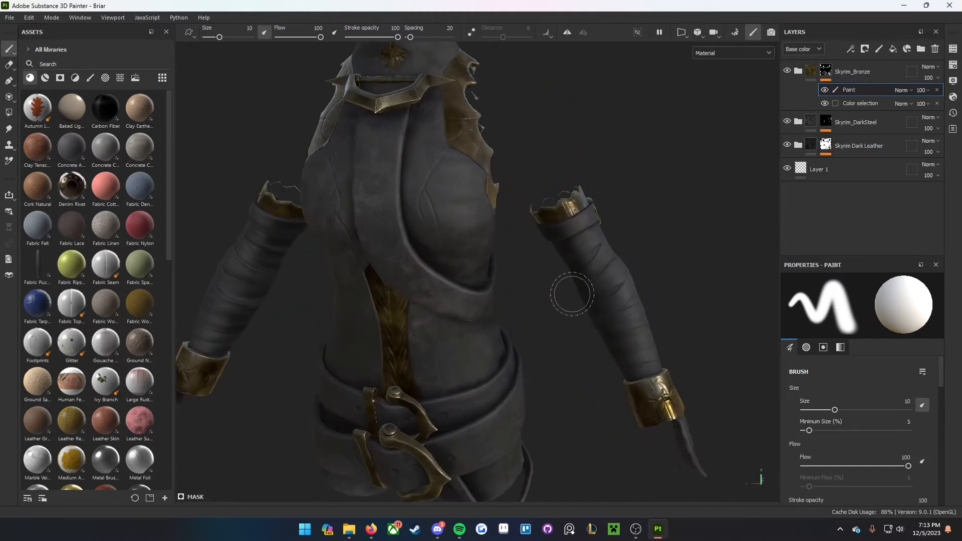
middle_click_drag(573, 294, 626, 247, "alt")
scroll(627, 247, "down", 3)
left_click_drag(571, 271, 613, 286, "alt")
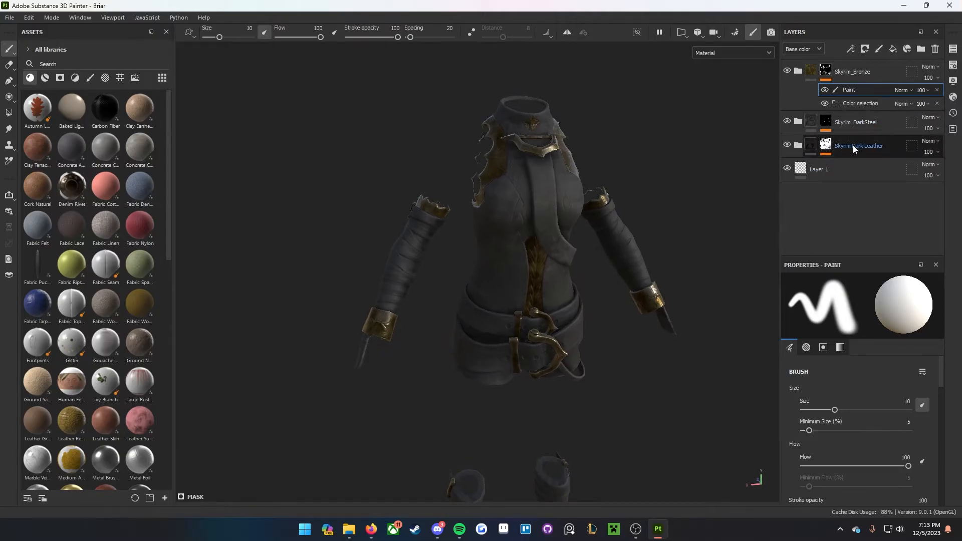
left_click_drag(677, 375, 633, 365, "alt")
middle_click_drag(633, 365, 602, 145, "alt")
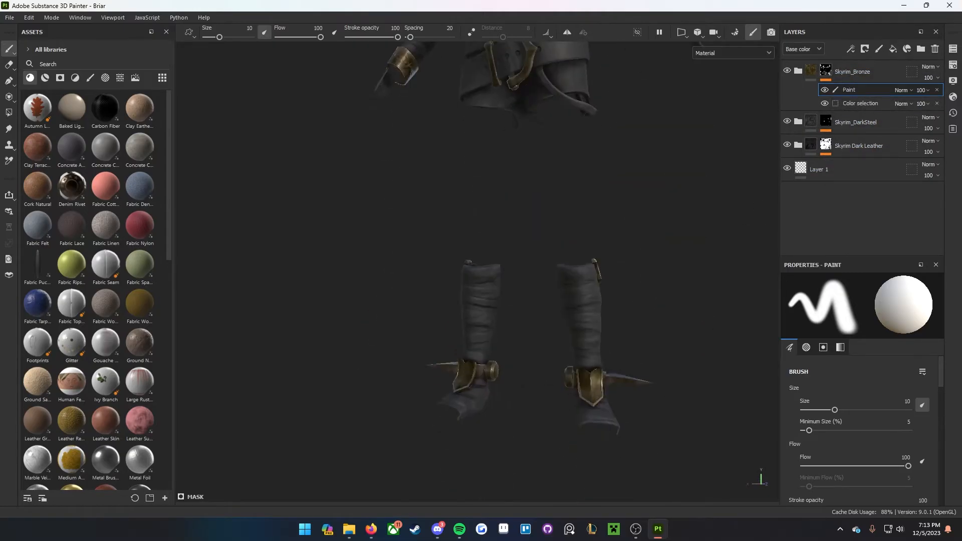
middle_click_drag(595, 333, 584, 238, "alt")
left_click_drag(585, 238, 403, 284, "alt")
middle_click_drag(591, 196, 544, 391, "alt")
left_click_drag(544, 391, 686, 386, "alt")
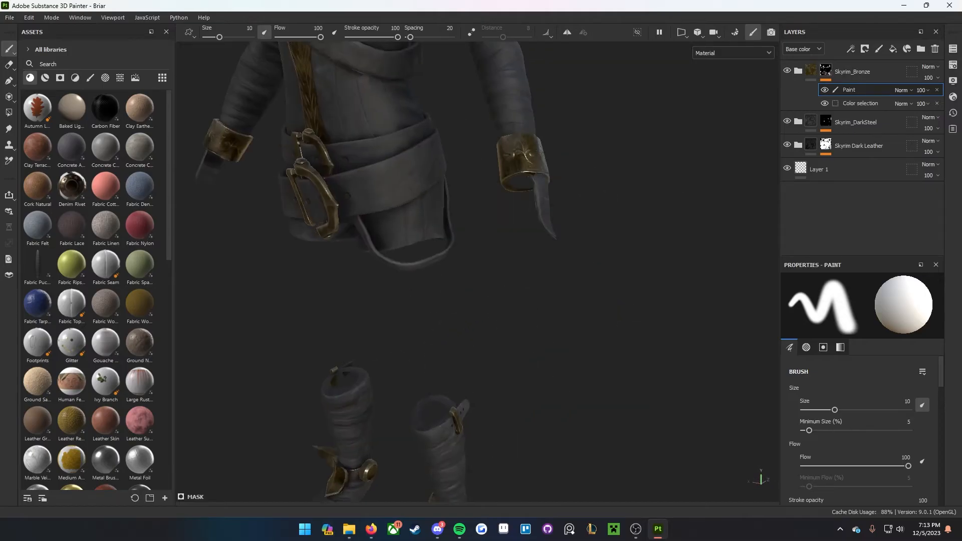
middle_click_drag(552, 121, 746, 329, "alt")
key("f")
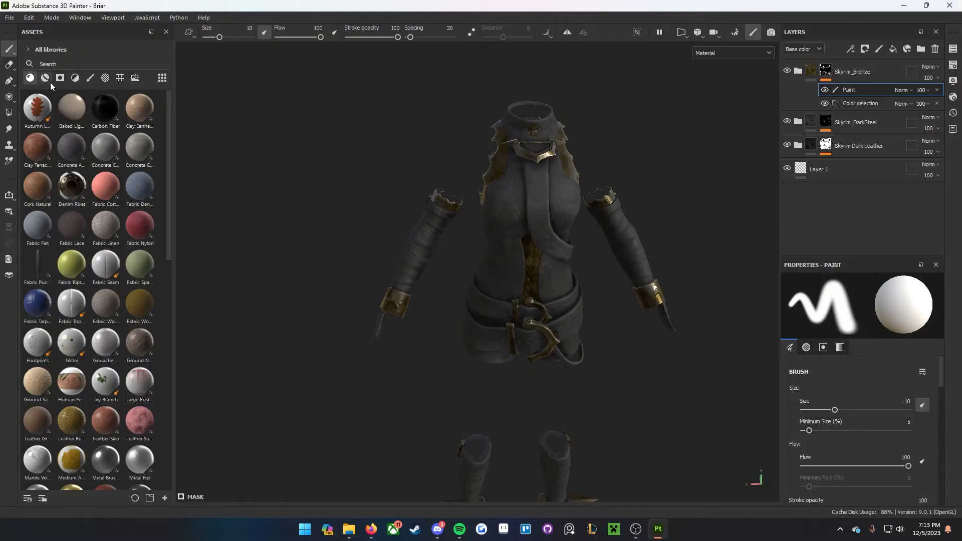
Step: Remove the mask from the Skyrim_DarkSteel folder so the steel covers the whole outfit
scroll(596, 248, "up", 10)
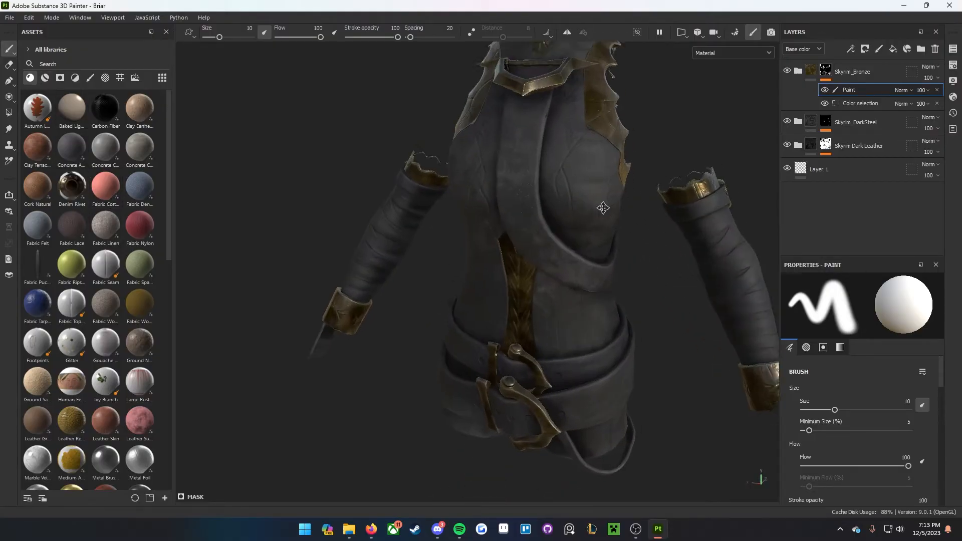
scroll(508, 261, "down", 15)
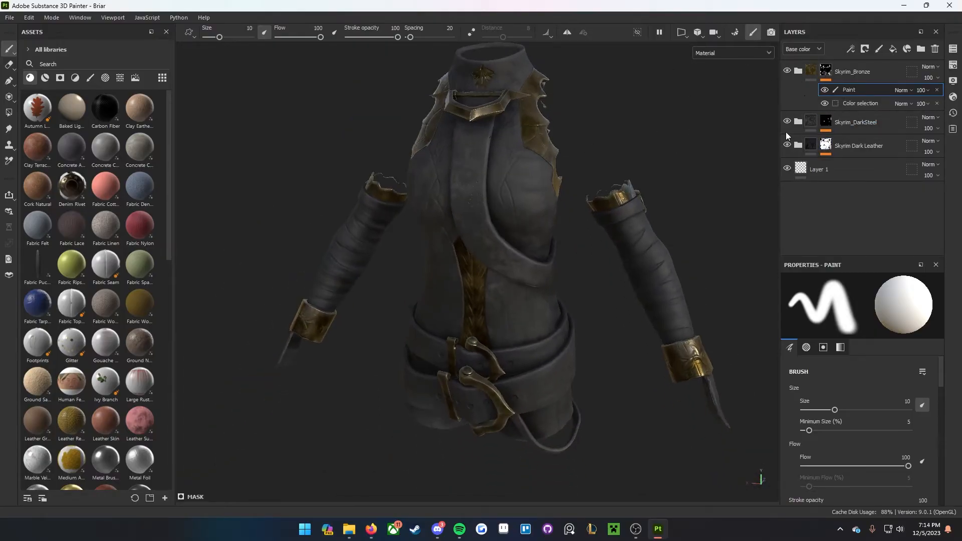
scroll(668, 134, "up", 3)
scroll(604, 141, "down", 2)
middle_click_drag(579, 157, 552, 216, "alt")
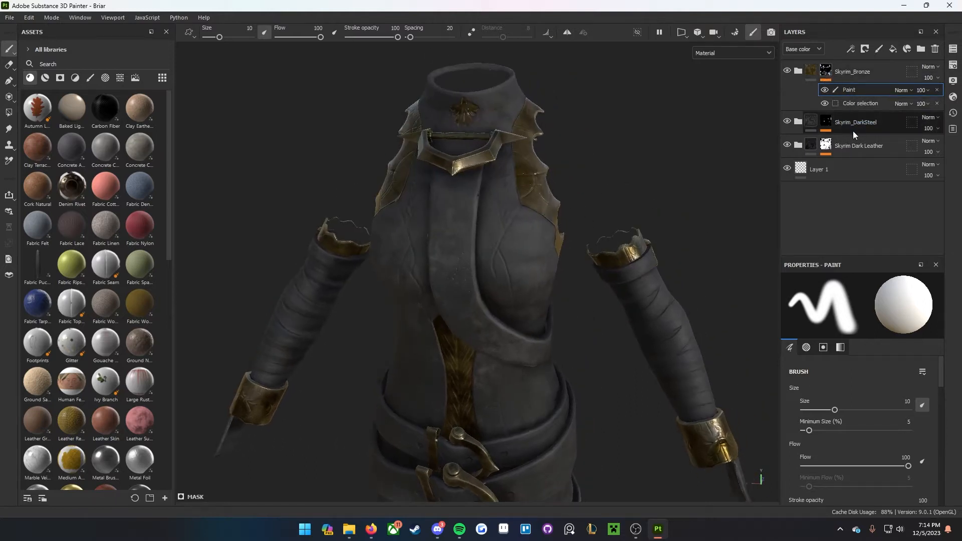
left_click(831, 126)
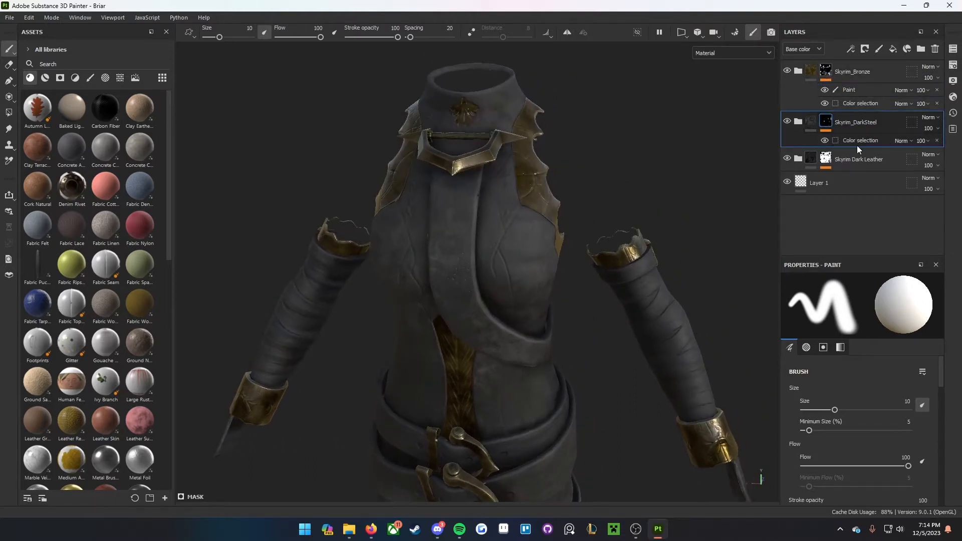
scroll(670, 215, "down", 4)
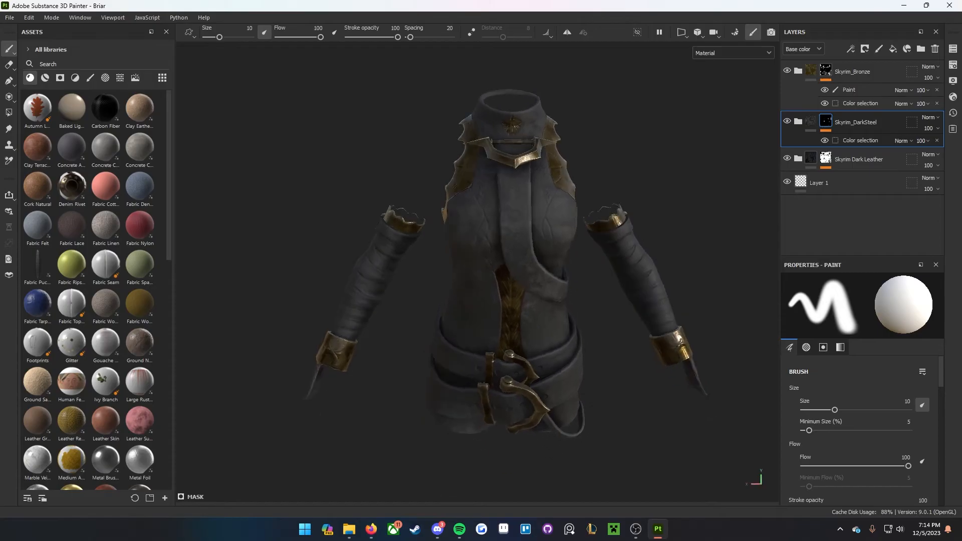
right_click(827, 122)
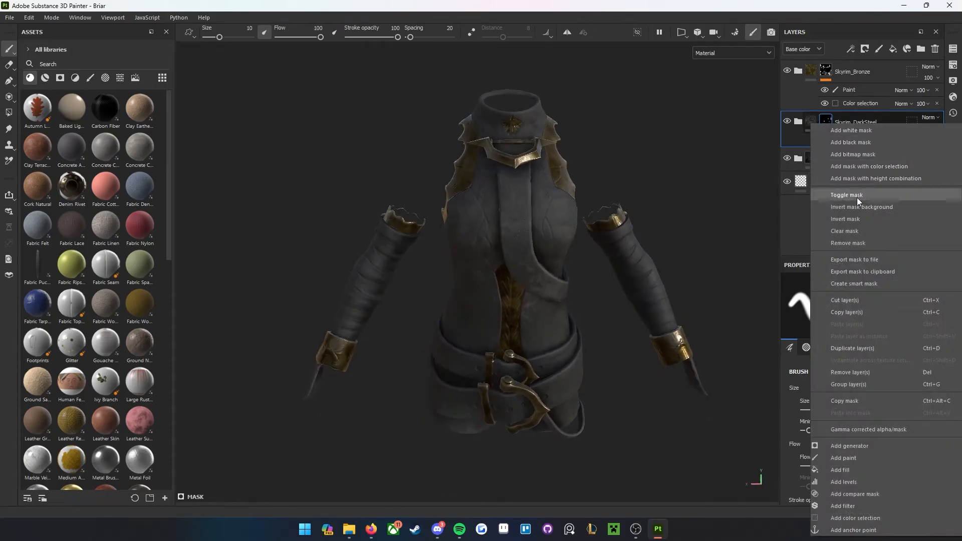
left_click(859, 243)
Step: Examine how the unmasked dark steel material looks across the torso, collar, chest strap and gauntlets
scroll(600, 258, "up", 3)
left_click_drag(599, 258, 565, 327, "alt")
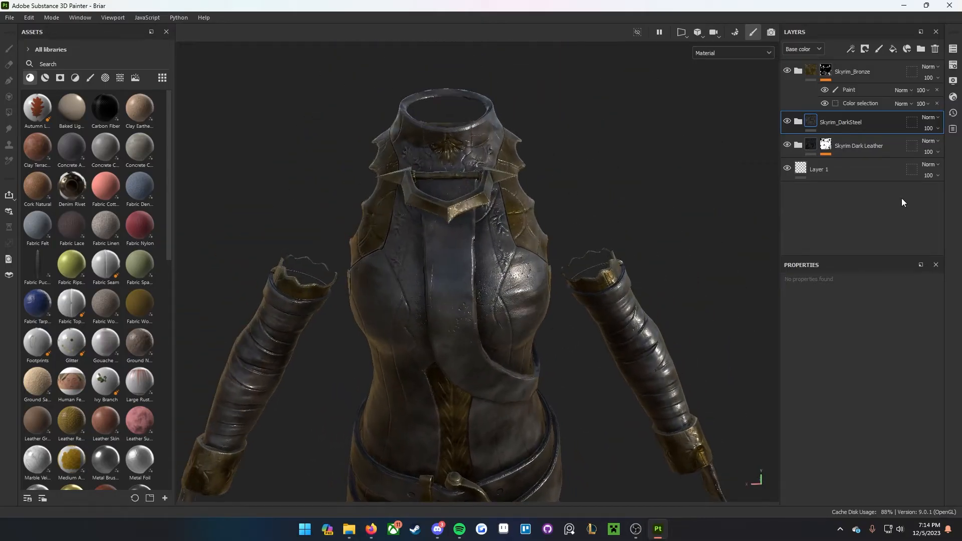
scroll(586, 314, "up", 3)
left_click_drag(586, 314, 555, 317, "alt")
scroll(555, 317, "down", 6)
middle_click_drag(546, 377, 549, 225, "alt")
left_click_drag(549, 225, 495, 199, "alt")
middle_click_drag(496, 230, 482, 403, "alt")
scroll(454, 163, "up", 5)
left_click_drag(482, 403, 449, 128, "alt")
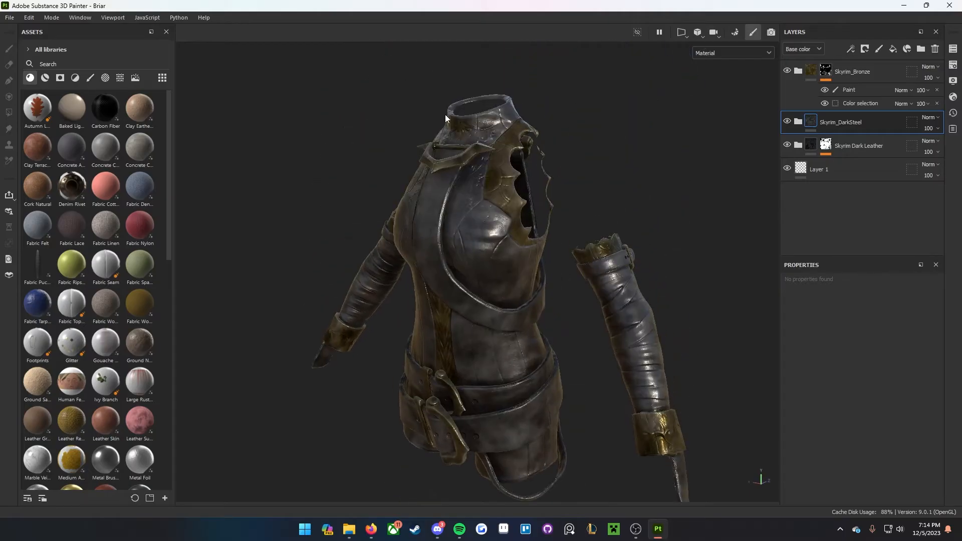
Step: Inspect the dark steel surface detail on the boots and ankle straps up close, including the whole outfit
left_click_drag(464, 209, 481, 241, "alt")
middle_click_drag(552, 409, 517, 240, "alt")
scroll(522, 272, "up", 4)
scroll(521, 272, "up", 3)
left_click_drag(521, 272, 464, 292, "alt")
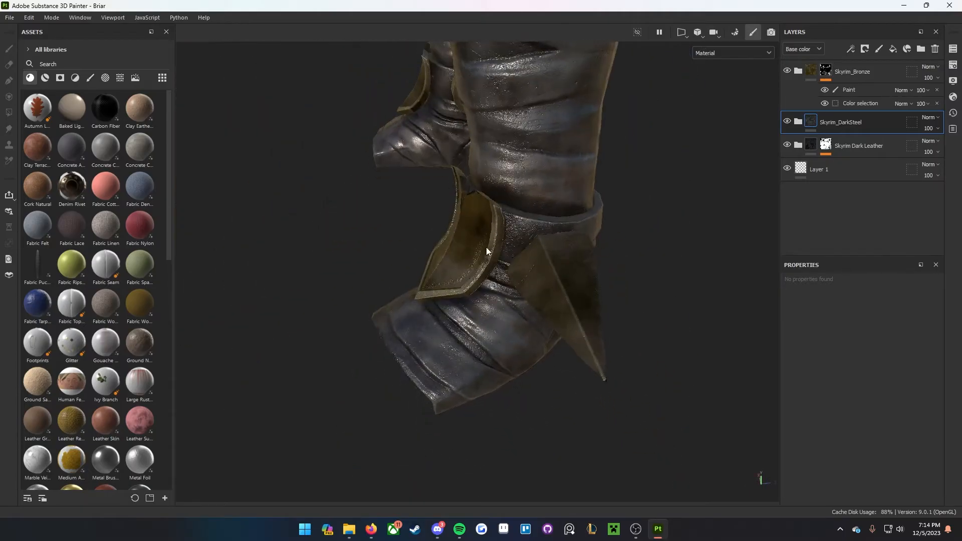
left_click_drag(489, 240, 533, 230, "alt")
middle_click_drag(473, 126, 465, 271, "alt")
scroll(453, 284, "down", 7)
left_click_drag(453, 283, 532, 255, "alt")
Step: Add a mask with color selection to the Skyrim_DarkSteel folder and bring the boots' ankle straps into close view
right_click(841, 119)
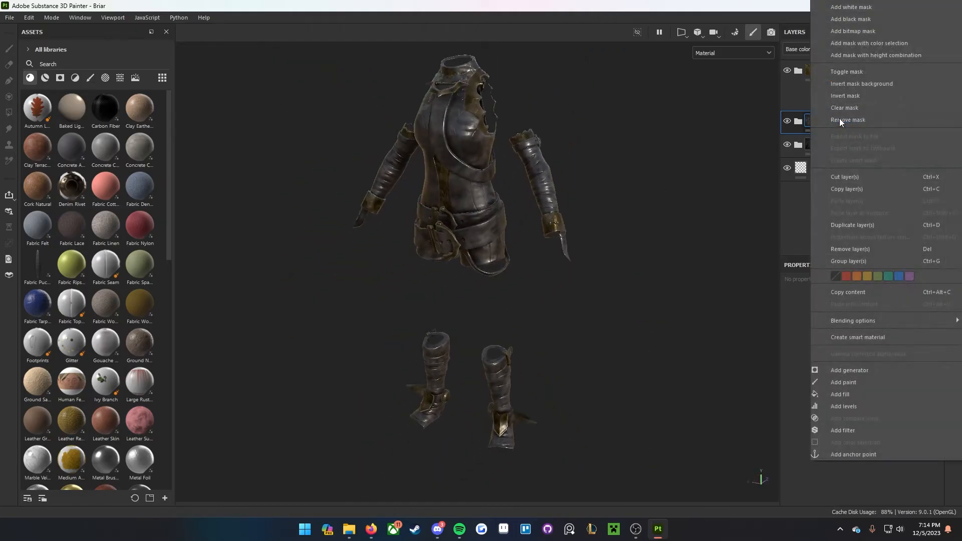
left_click(873, 46)
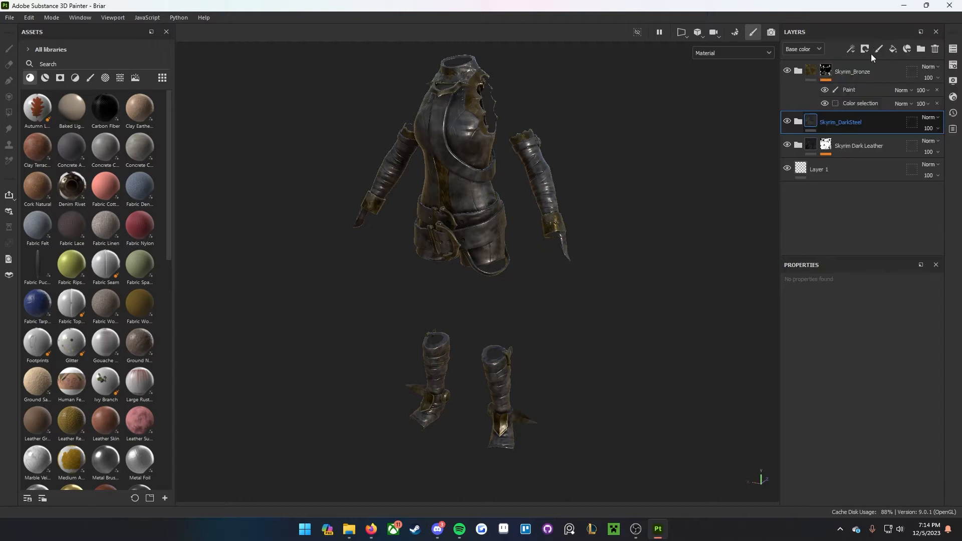
scroll(520, 410, "up", 5)
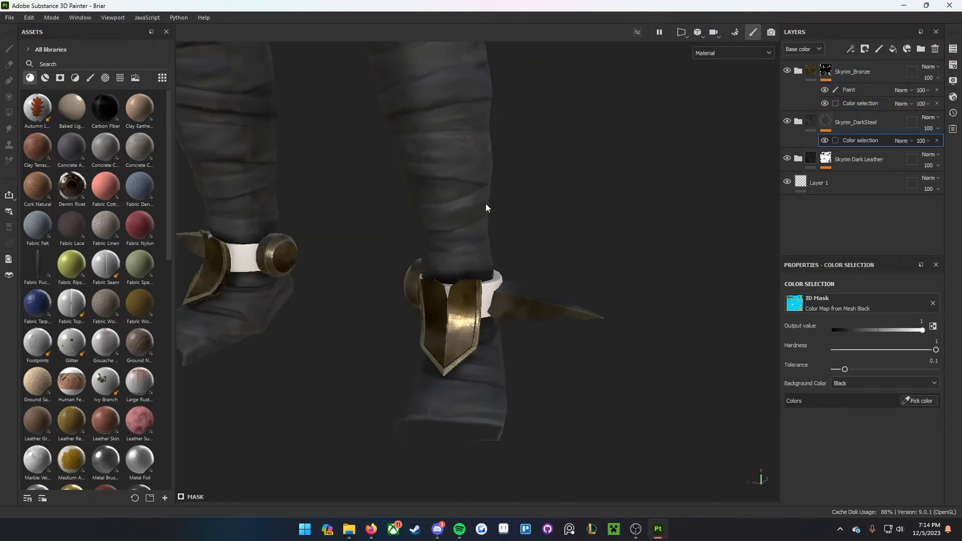
Step: Pick the white ID color of the boots' ankle straps for the Skyrim_DarkSteel mask's color selection
middle_click_drag(486, 204, 481, 311, "alt")
scroll(475, 252, "down", 7)
scroll(501, 316, "up", 5)
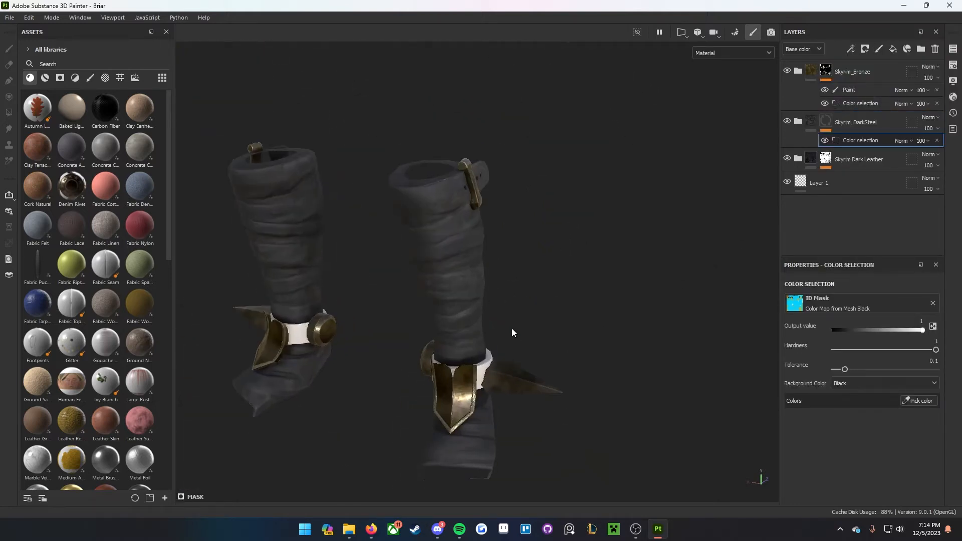
left_click_drag(513, 331, 454, 354, "alt")
middle_click_drag(454, 354, 457, 321, "alt")
scroll(453, 262, "up", 4)
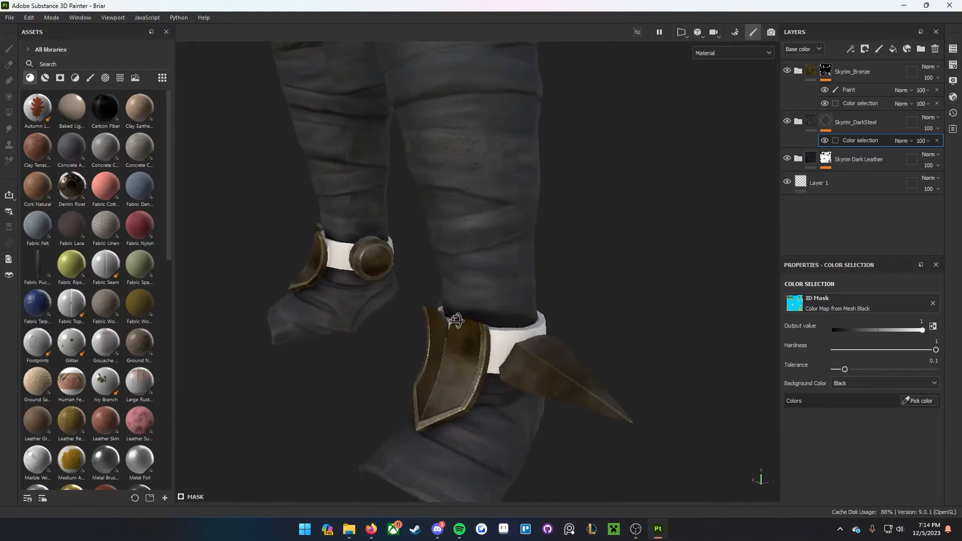
left_click_drag(456, 321, 467, 307, "alt")
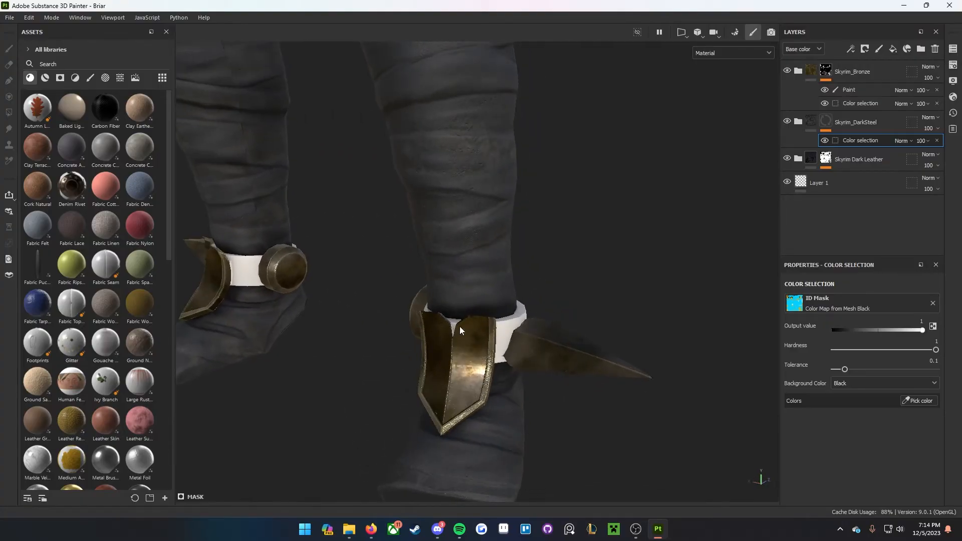
left_click_drag(414, 321, 748, 316, "alt")
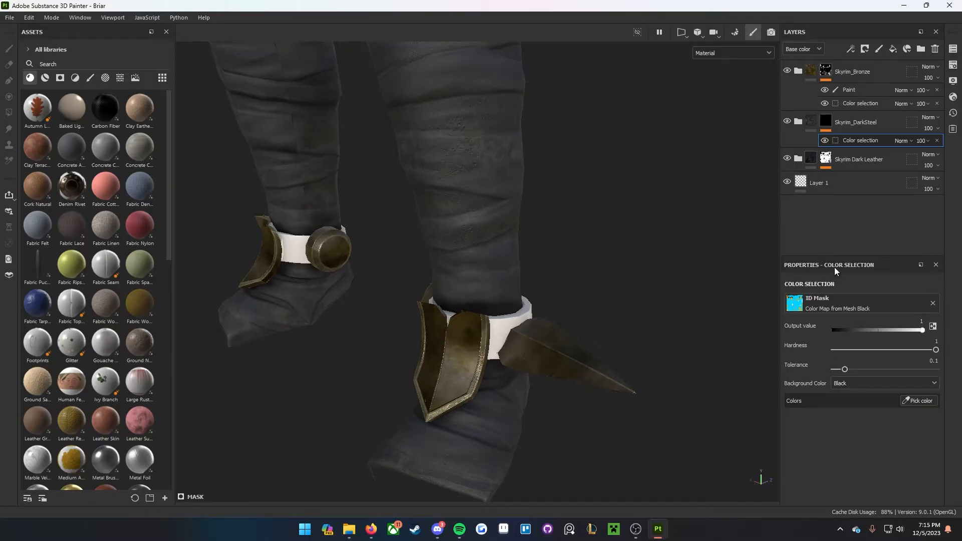
left_click(913, 401)
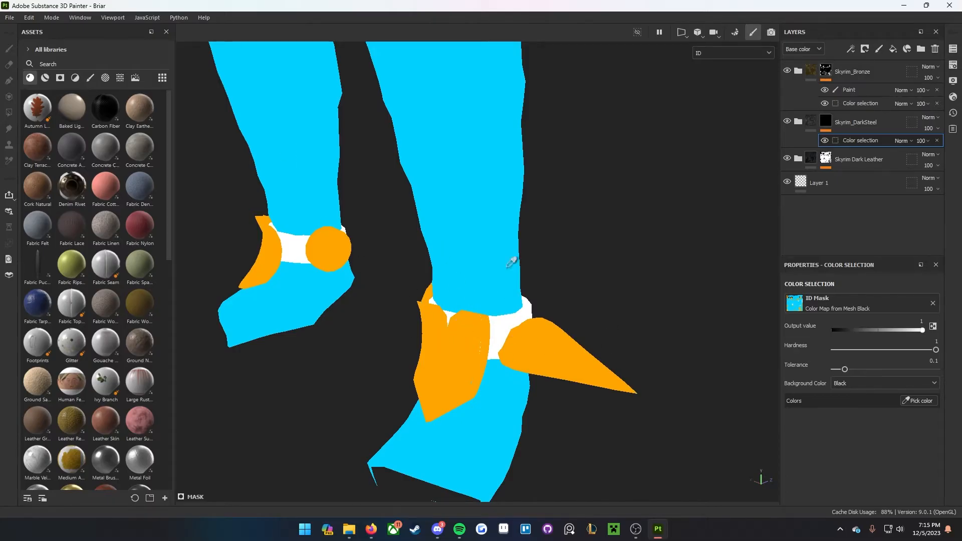
left_click(504, 317)
Step: Examine the steel ankle straps on the boots and the combined leather, steel and bronze look across the whole outfit
scroll(566, 349, "down", 2)
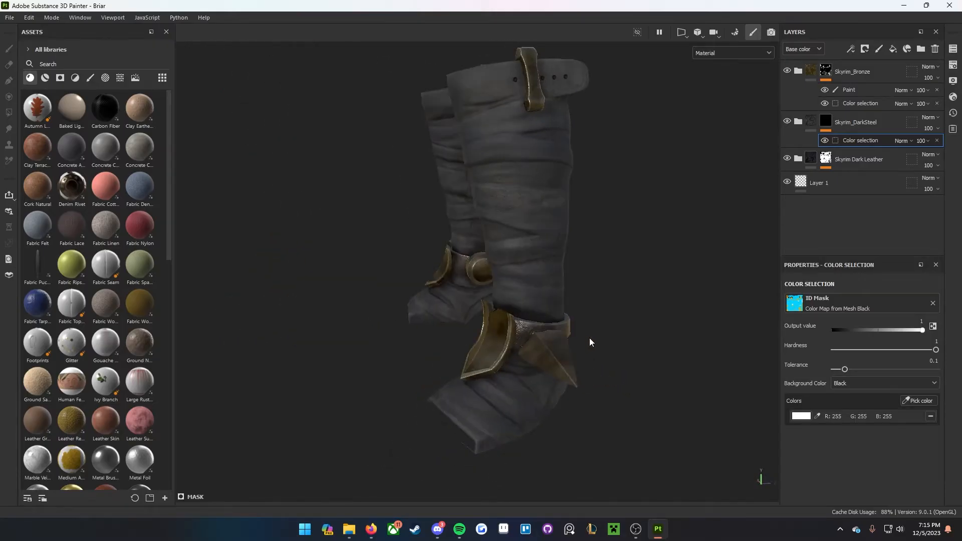
scroll(497, 324, "down", 4)
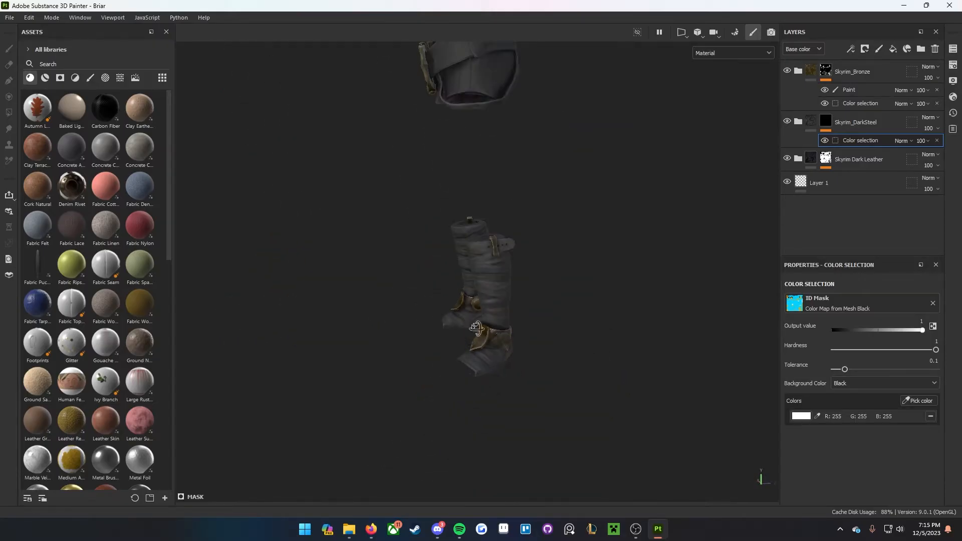
left_click_drag(477, 328, 522, 296, "alt")
middle_click_drag(521, 296, 496, 354, "alt")
scroll(497, 354, "down", 3)
left_click_drag(496, 353, 544, 347, "alt")
scroll(545, 347, "up", 2)
middle_click_drag(544, 347, 543, 299, "alt")
scroll(537, 316, "up", 2)
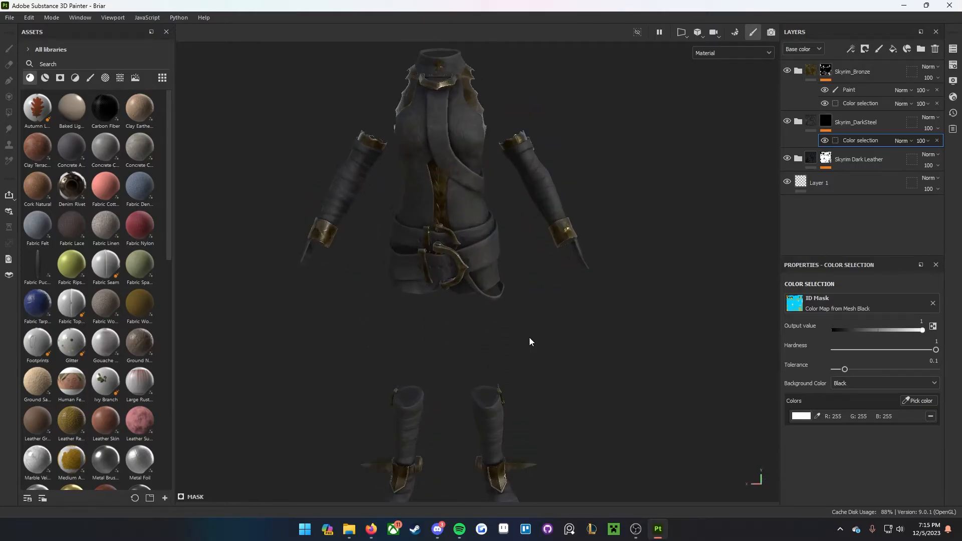
middle_click_drag(512, 336, 453, 136, "alt")
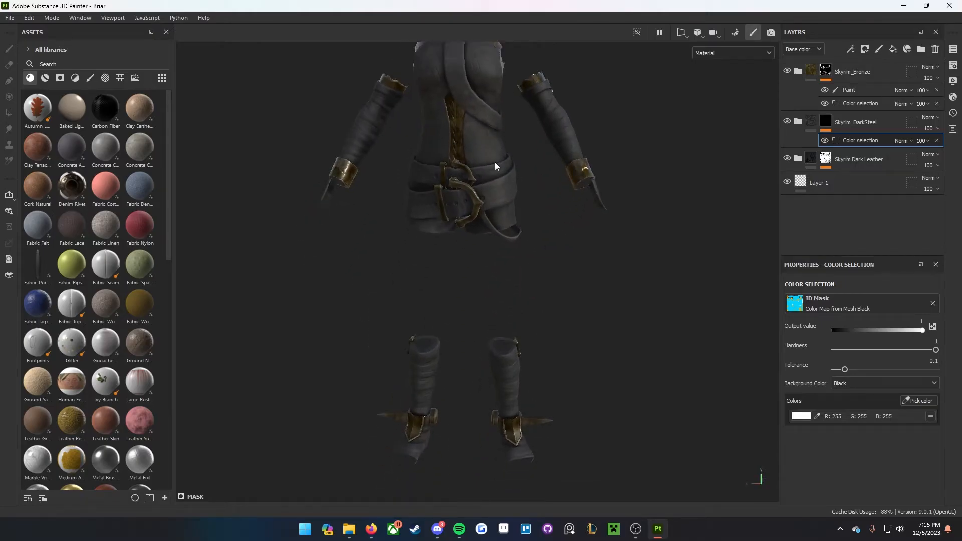
middle_click_drag(492, 178, 496, 246, "alt")
scroll(496, 246, "down", 2)
mouse_move(496, 246)
left_mouse_down("alt")
mouse_move(479, 245)
mouse_move(475, 257)
mouse_move(488, 261)
left_mouse_up("alt")
middle_click_drag(488, 261, 494, 262, "alt")
left_click_drag(494, 262, 503, 274, "alt")
middle_click_drag(503, 274, 497, 294, "alt")
scroll(494, 293, "up", 2)
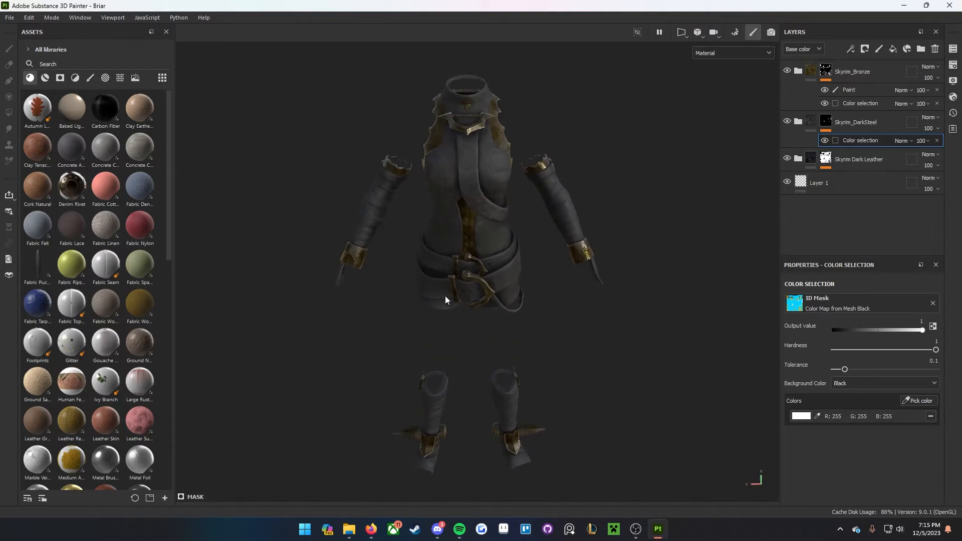
left_click(371, 530)
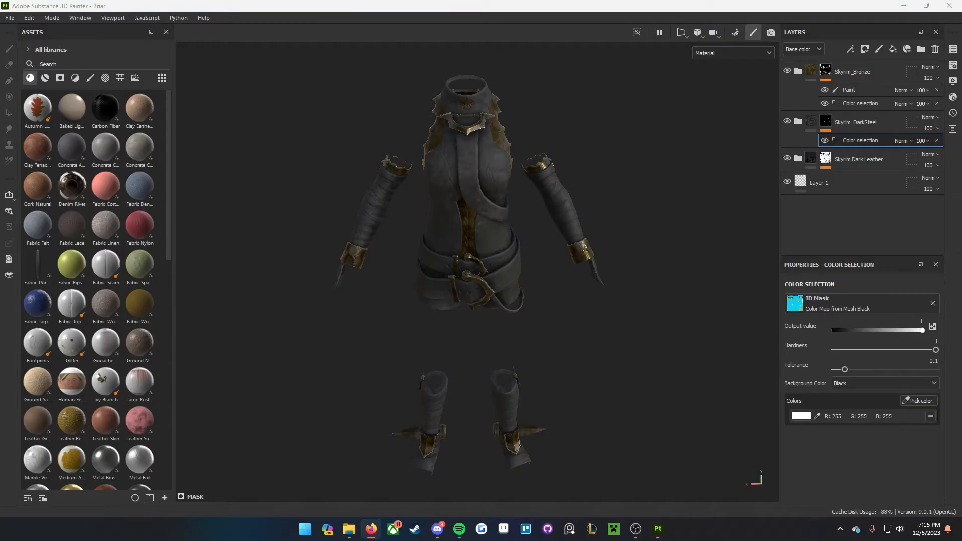
mouse_move(519, 341)
left_mouse_down("alt")
mouse_move(522, 322)
mouse_move(505, 294)
mouse_move(525, 292)
mouse_move(498, 318)
mouse_move(534, 331)
mouse_move(516, 312)
mouse_move(534, 307)
mouse_move(515, 310)
left_mouse_up("alt")
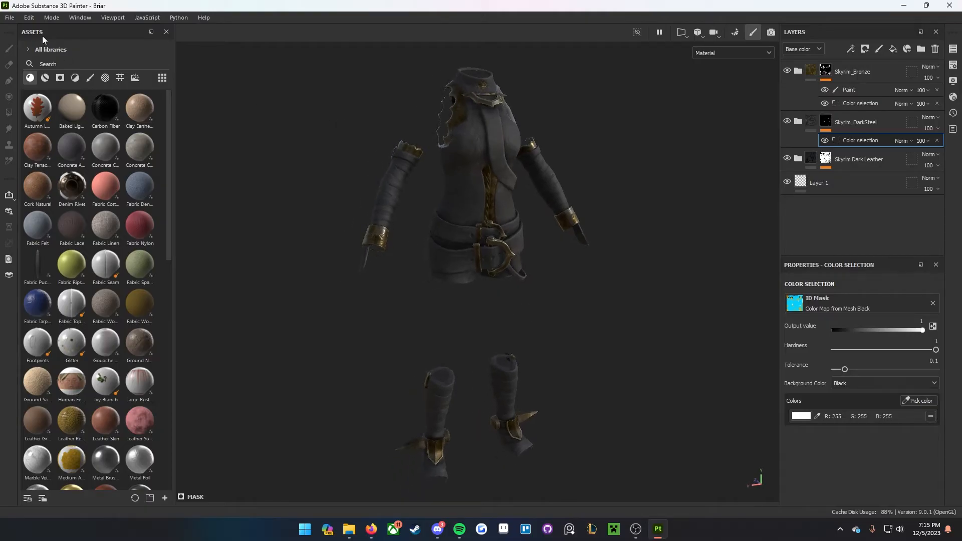
Step: Open the texture export settings and add a new preset to the output templates
left_click(14, 19)
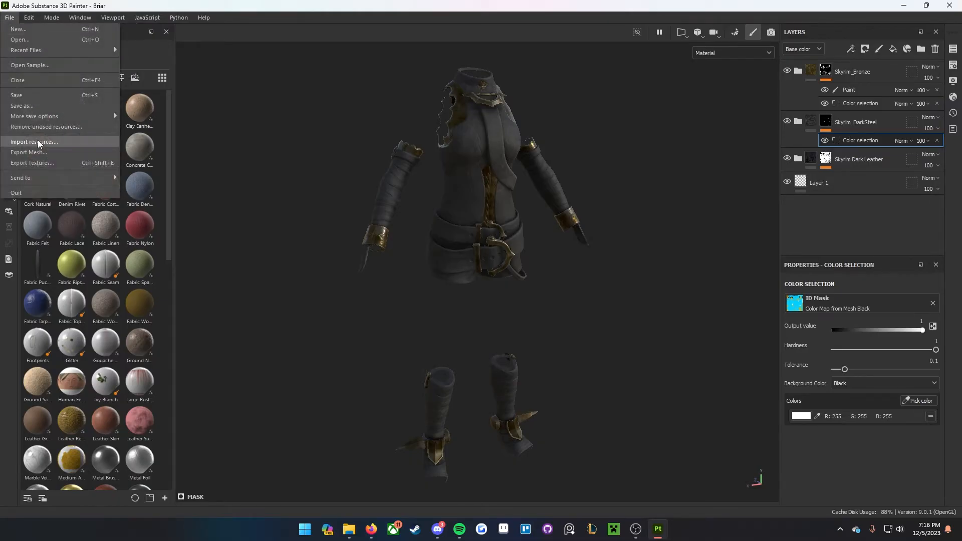
left_click(32, 163)
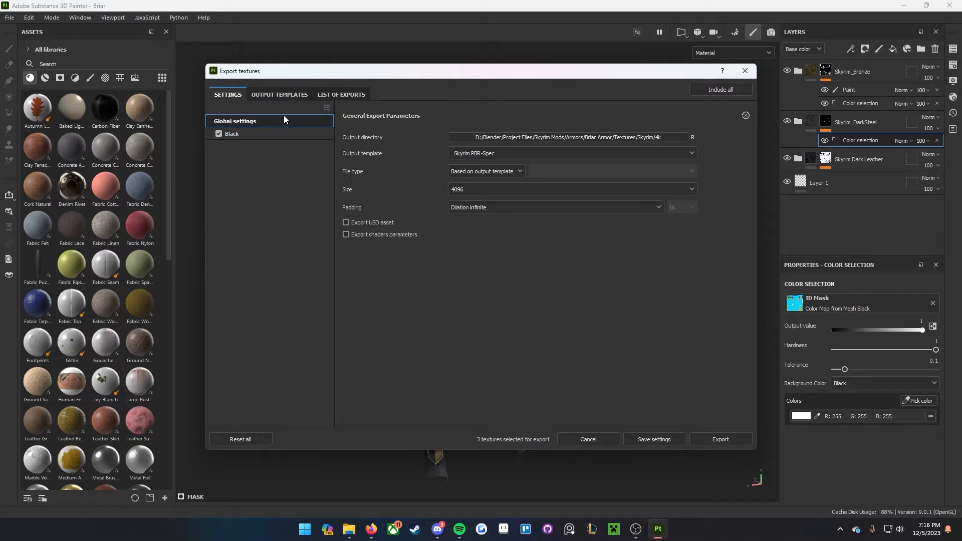
left_click(281, 95)
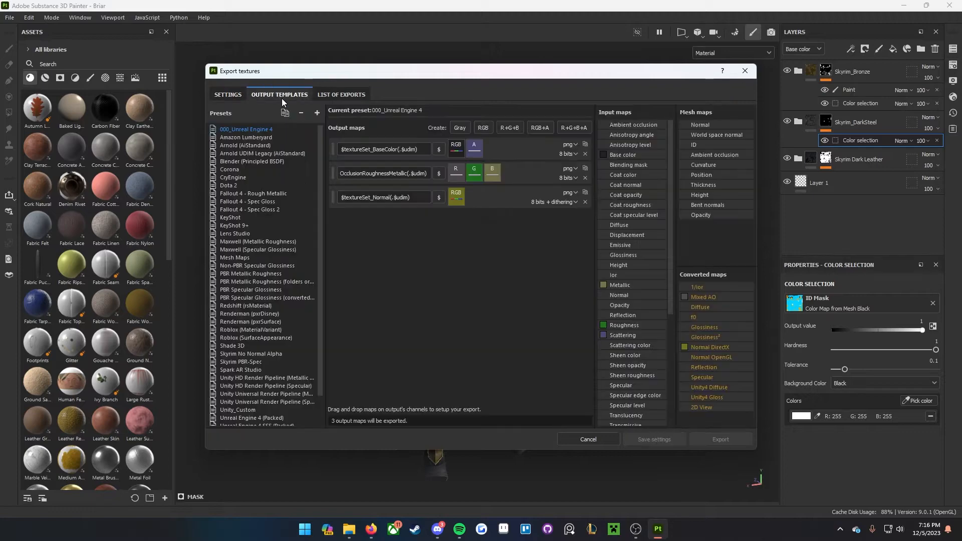
left_click(317, 113)
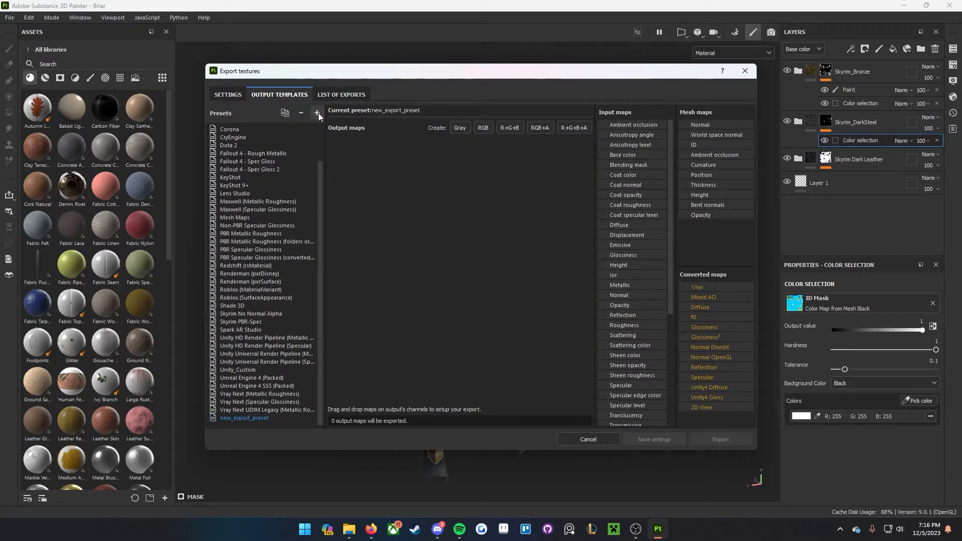
Step: Rename the new export preset to Tutorial SSE and enlarge the export window to show the full preset list
double_click(248, 419)
type("Tutoriual SSE")
key("Left")
key("Left")
key("Left")
key("Left")
key("Left")
key("Left")
key("Left")
key("Left")
key("Left")
key("BackSpace")
left_click(275, 401)
left_click(242, 419)
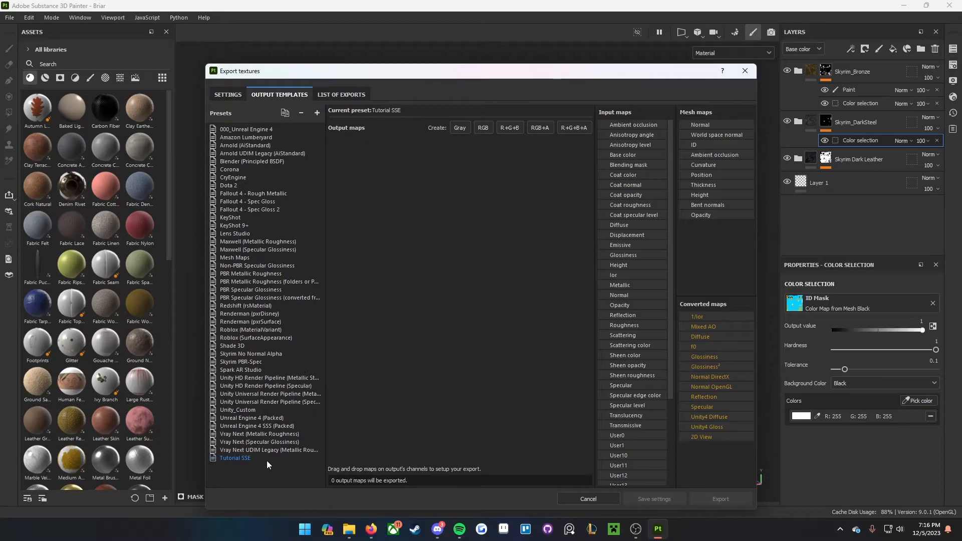
left_click_drag(329, 511, 332, 487)
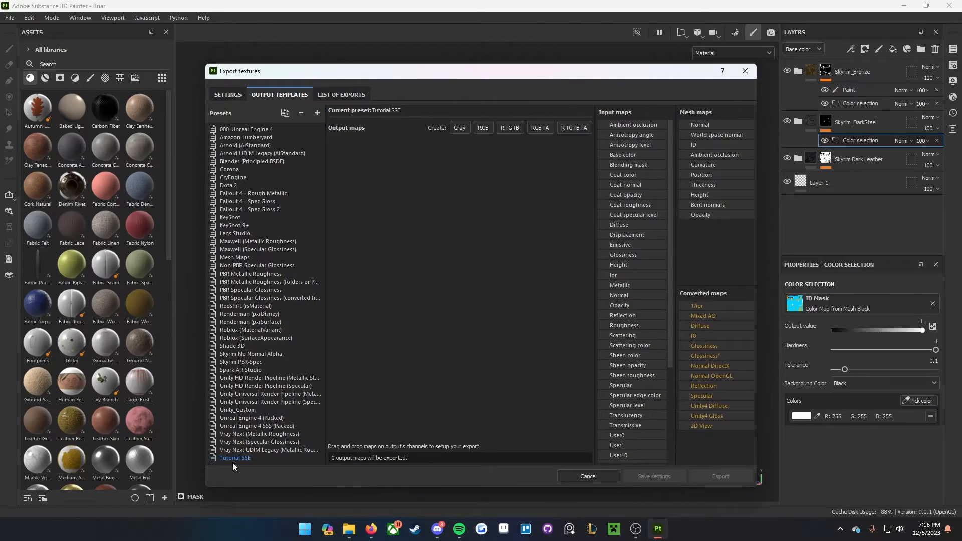
Step: Add an RGB+A output map to the Tutorial SSE preset and name it $textureSet
left_click(534, 128)
left_click_drag(371, 150, 322, 153)
key("BackSpace")
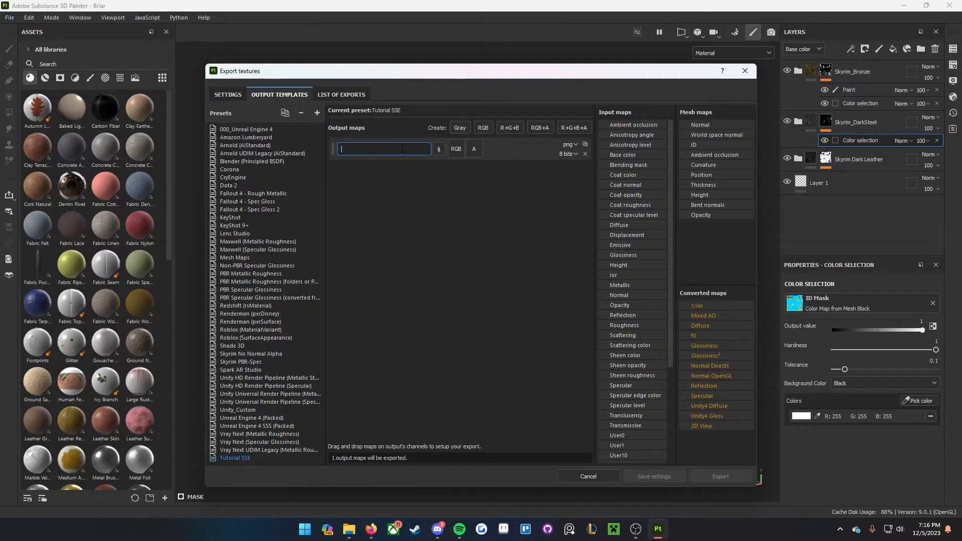
left_click(439, 149)
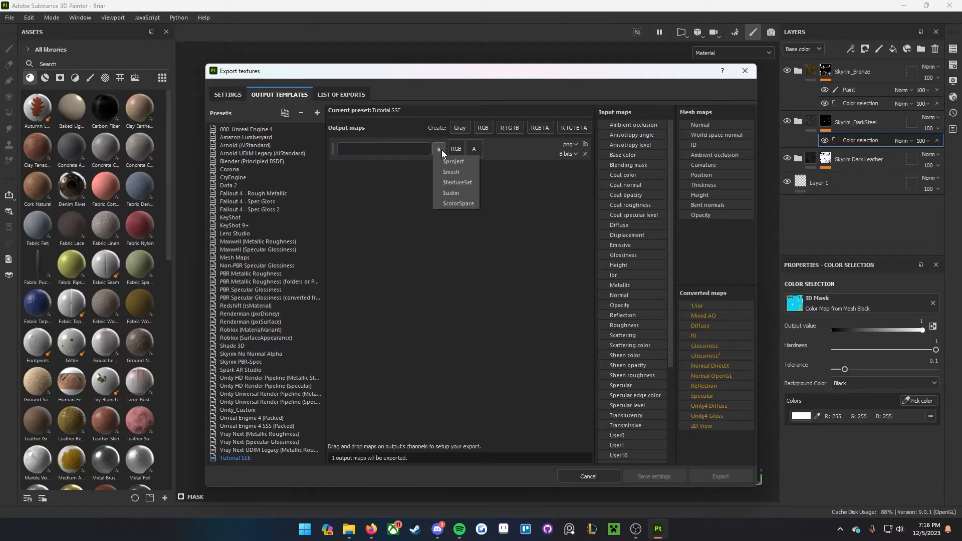
left_click(456, 182)
left_click(387, 149)
key("ctrl+a")
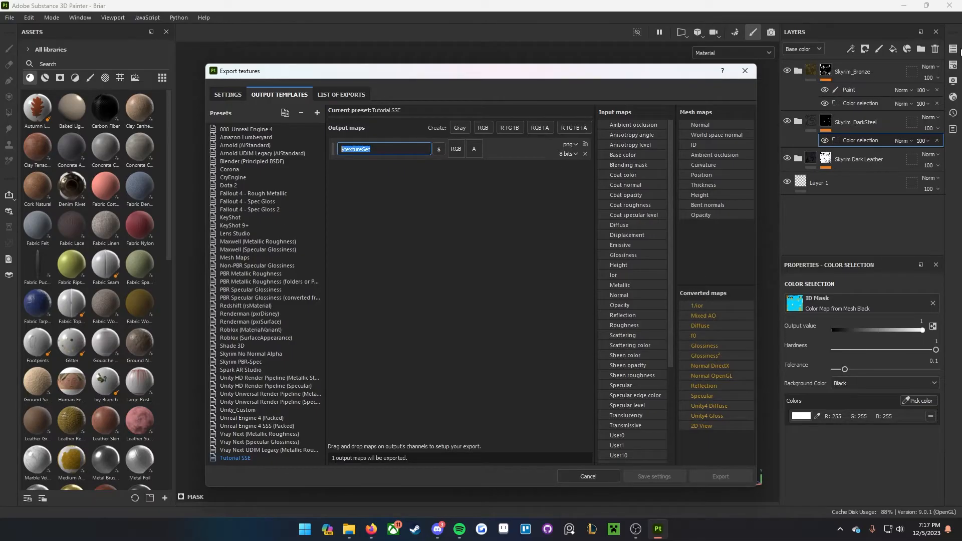
left_click(419, 151)
key("BackSpace")
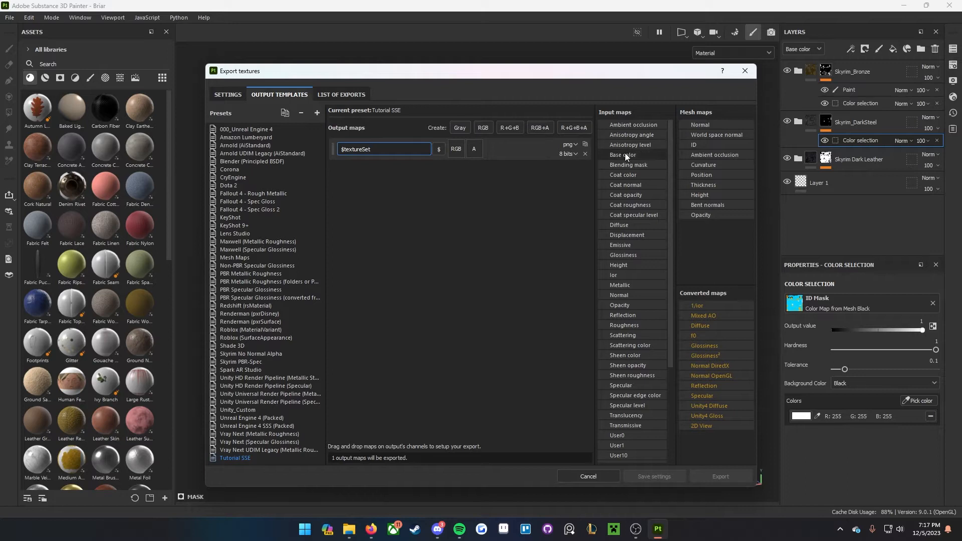
Step: Assign Base color's RGB channels to the $textureSet map's RGB and Opacity's gray channel to its alpha
left_click_drag(622, 155, 456, 152)
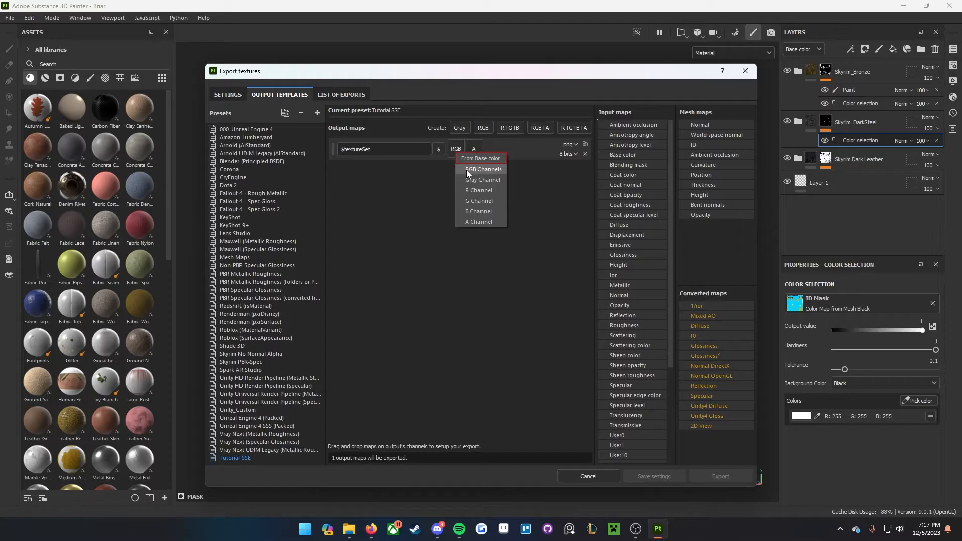
left_click(467, 170)
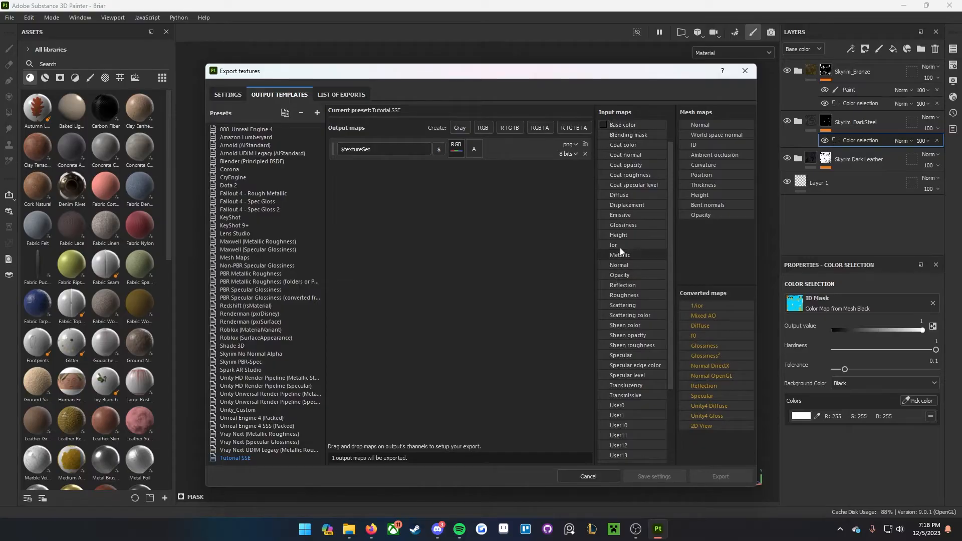
left_click_drag(622, 276, 471, 151)
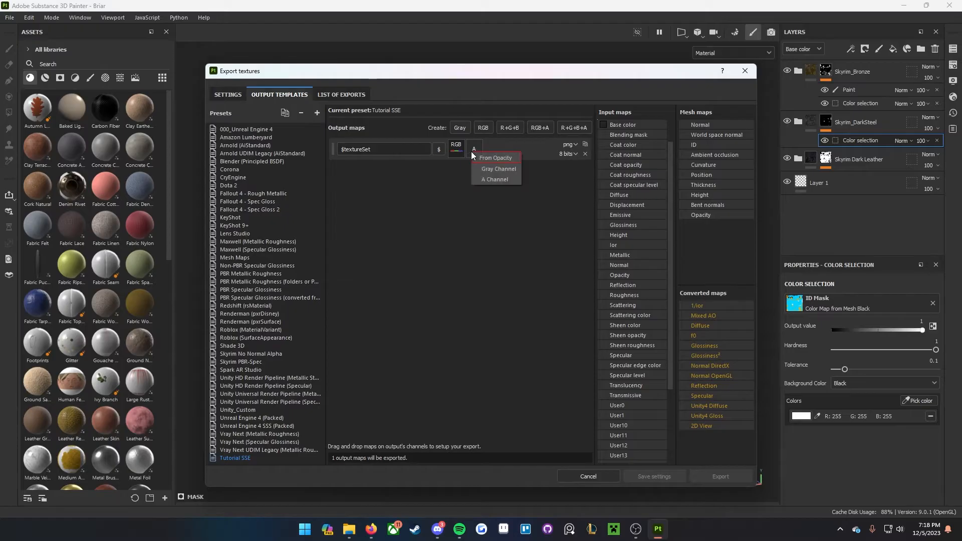
left_click(489, 169)
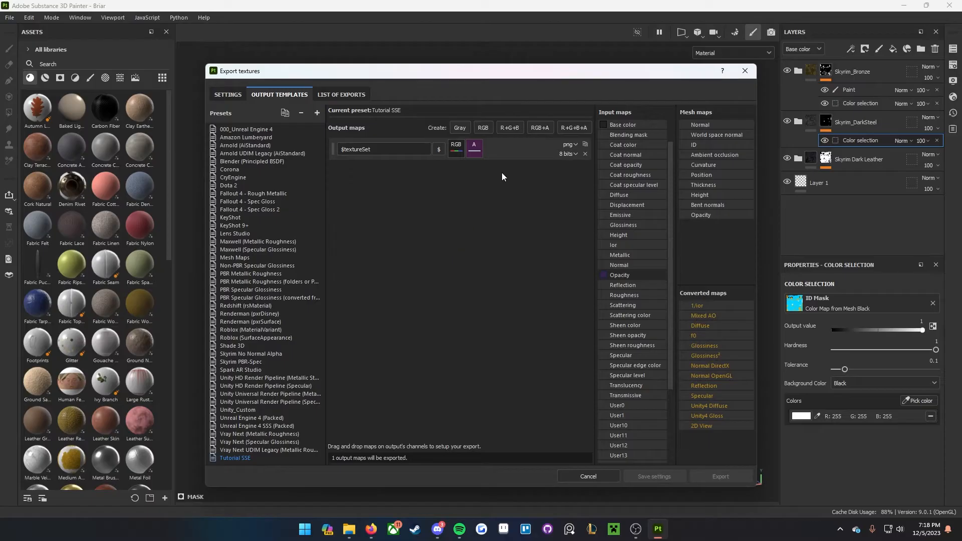
Step: Add a second RGB+A output map and name it $textureSet_n
left_click(534, 129)
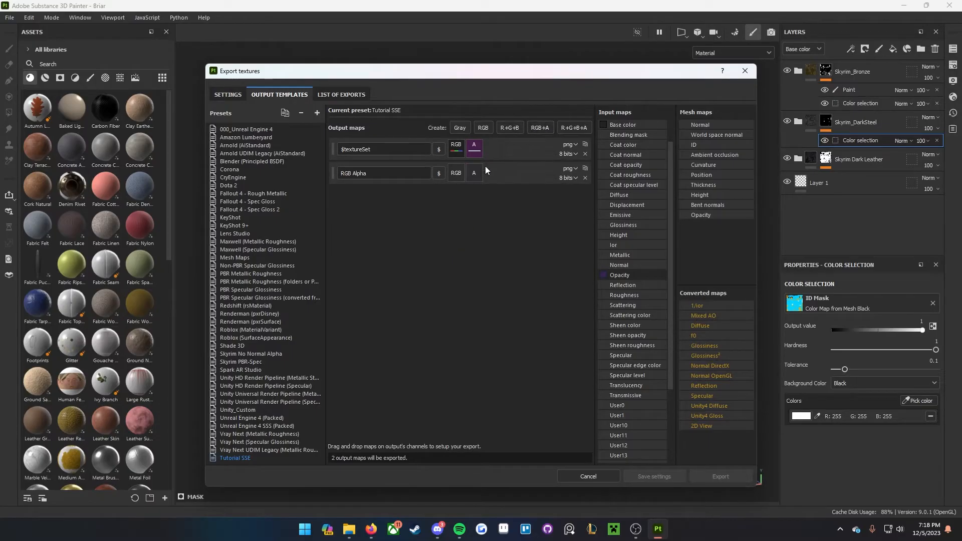
triple_click(416, 174)
key("BackSpace")
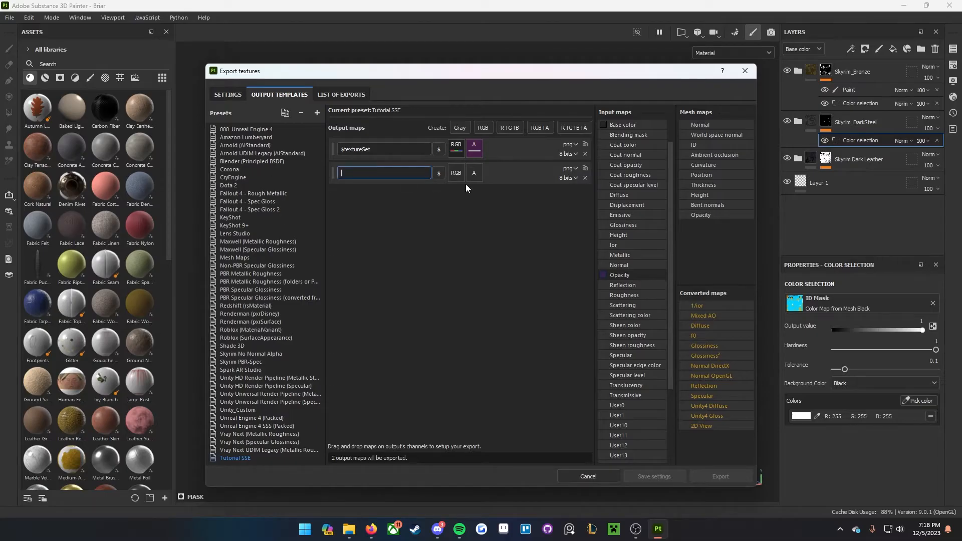
left_click(439, 173)
left_click(453, 206)
type("_n")
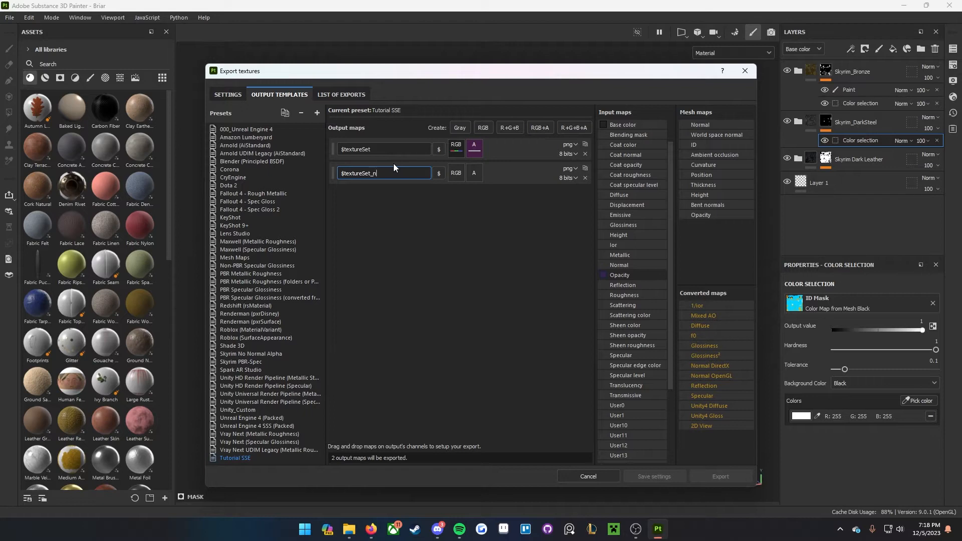
left_click(421, 320)
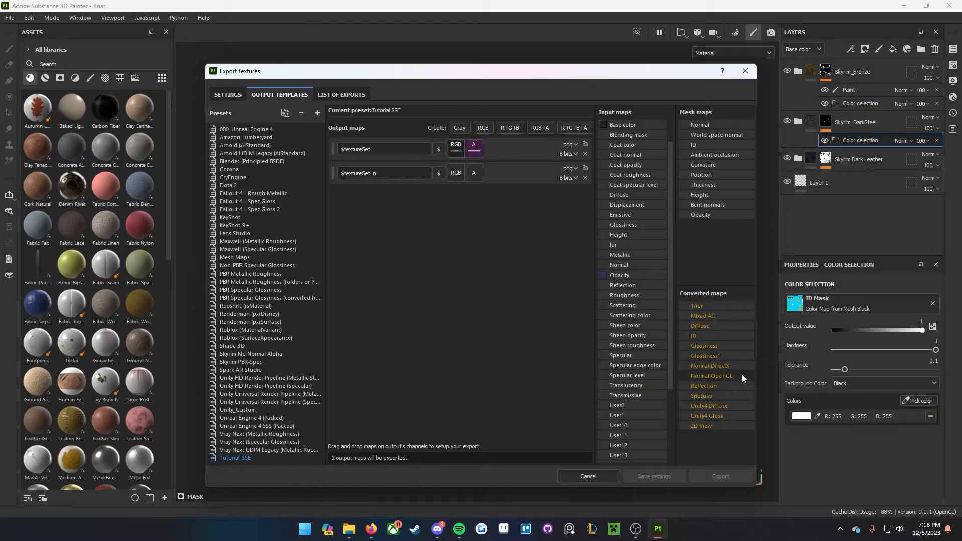
Step: Assign Normal DirectX's RGB channels to the $textureSet_n map's RGB and the converted Glossiness gray channel to its alpha
left_click_drag(724, 367, 456, 174)
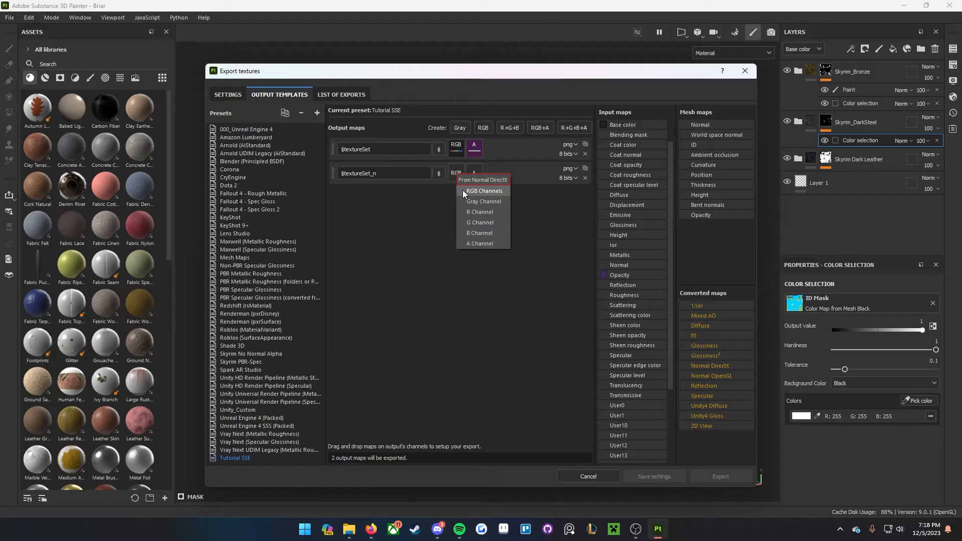
left_click(462, 191)
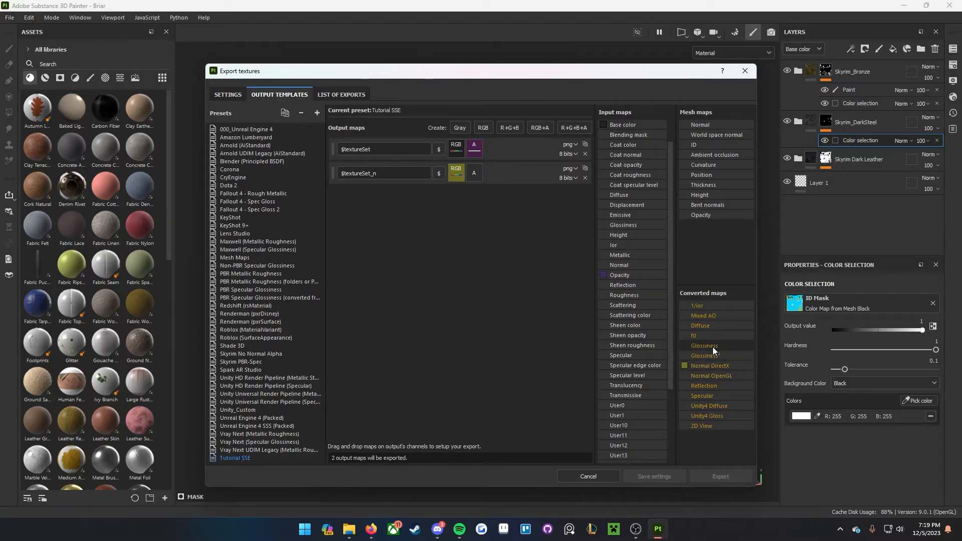
left_click_drag(714, 347, 476, 177)
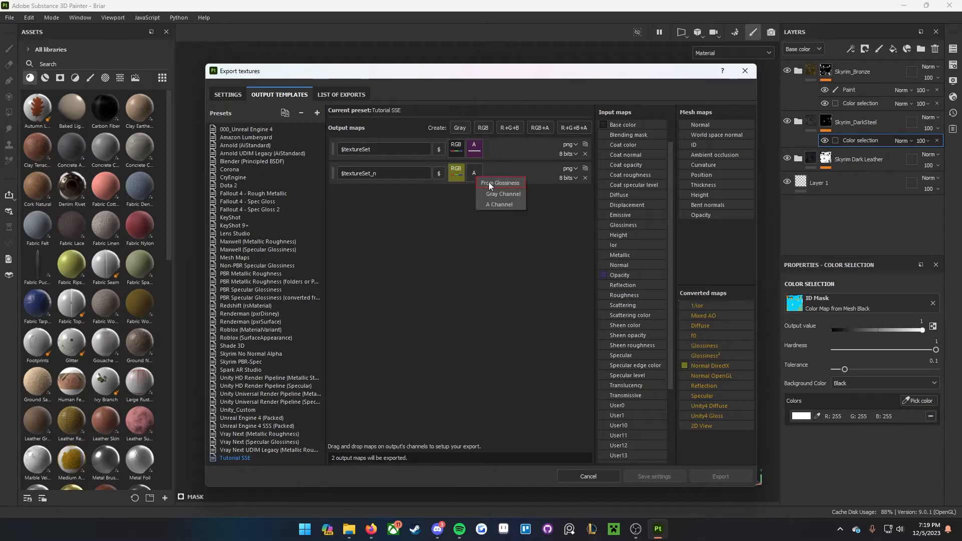
left_click(507, 195)
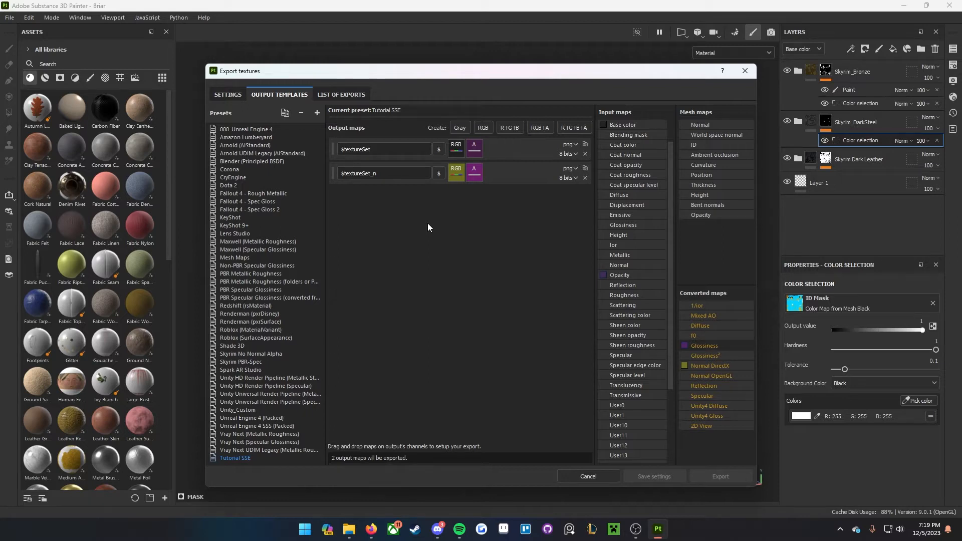
Step: Add an RGB output map to the Tutorial SSE preset and name it $textureSet_m
left_click(482, 131)
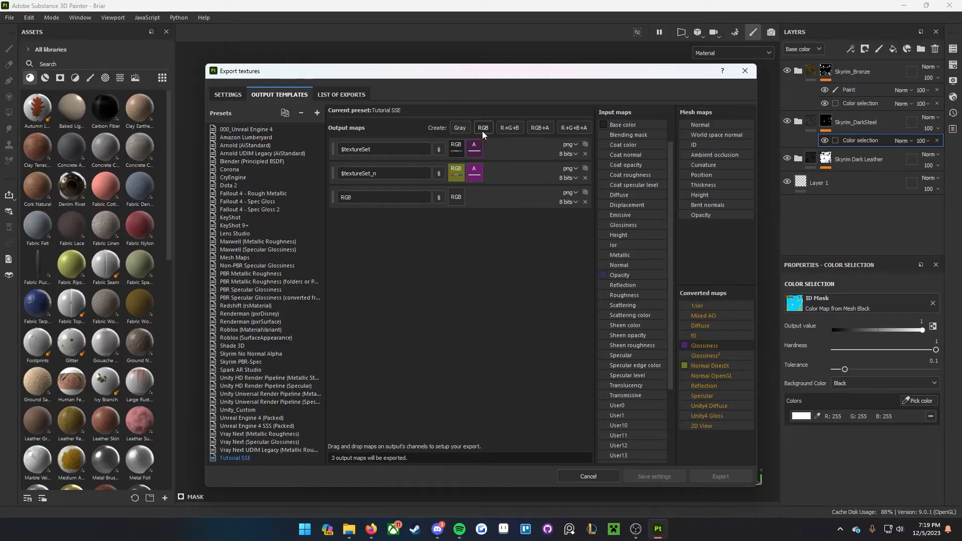
left_click_drag(366, 196, 335, 190)
key("BackSpace")
left_click(440, 200)
left_click(452, 230)
type("_m")
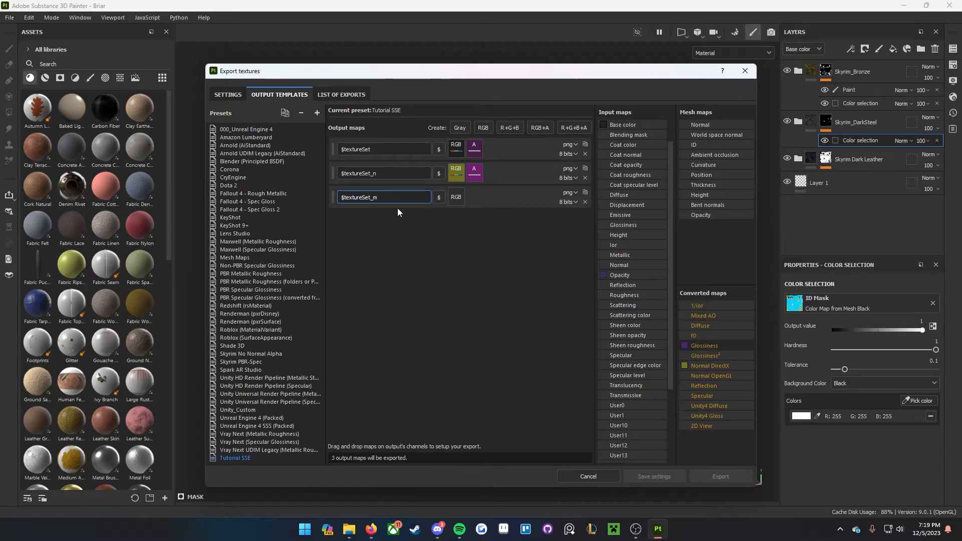
left_click(449, 218)
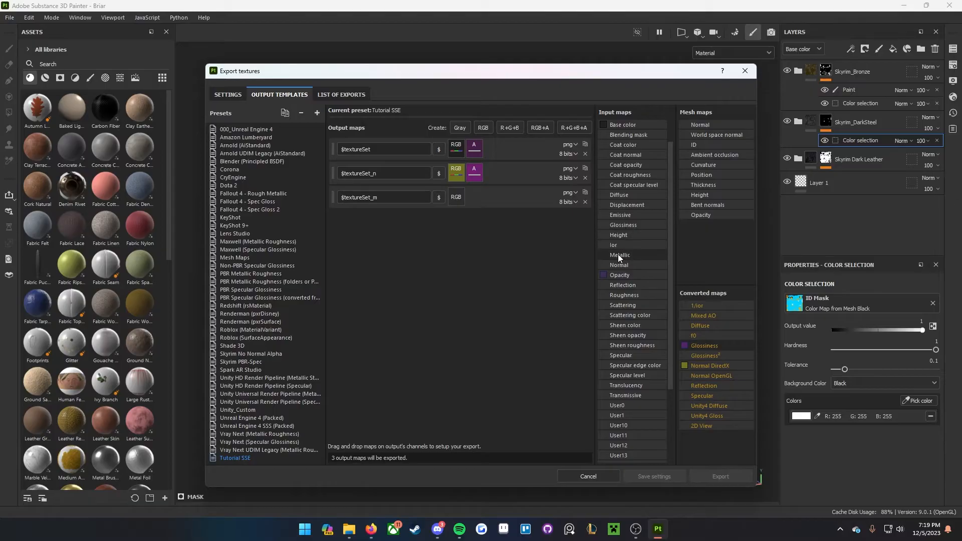
Step: Assign Metallic's gray channel to the $textureSet_m map's RGB
left_click_drag(619, 254, 599, 267)
left_click_drag(466, 209, 456, 201)
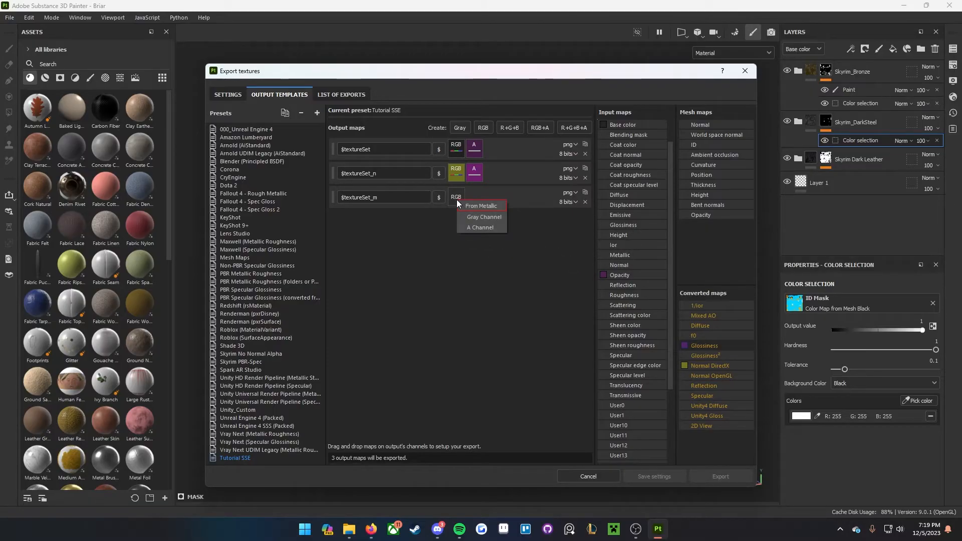
left_click(488, 217)
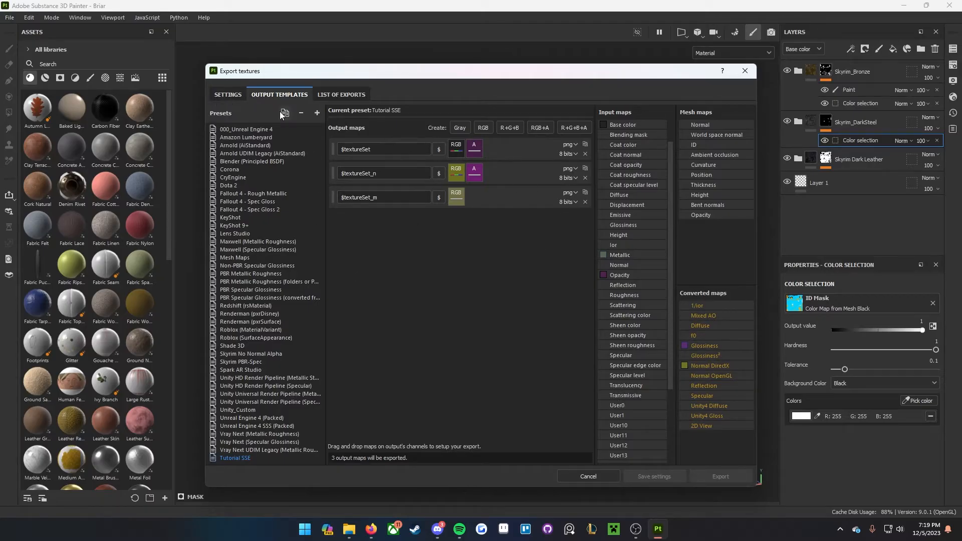
Step: Set the export output directory to the Textures/Skyrim/4k folder inside Briar Armor - Tutorial
left_click(227, 94)
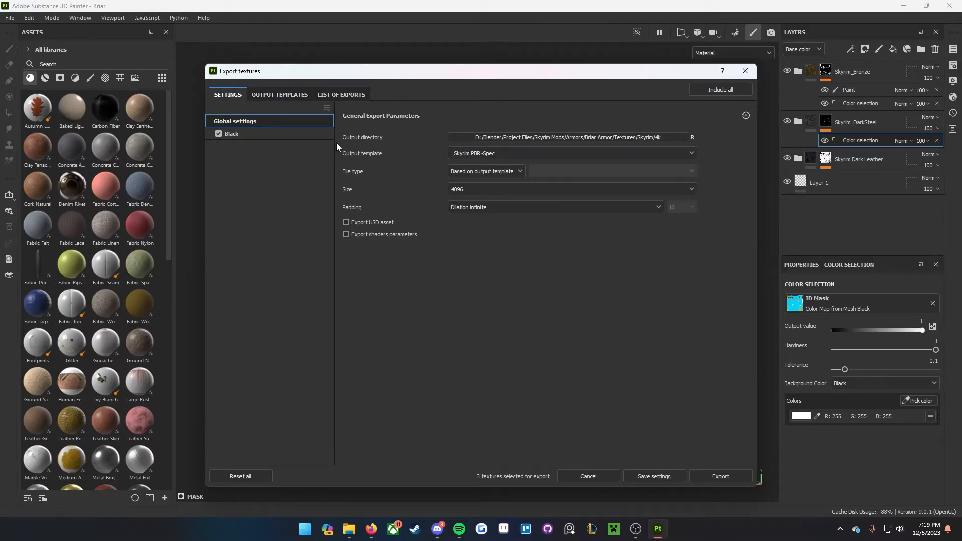
left_click(545, 137)
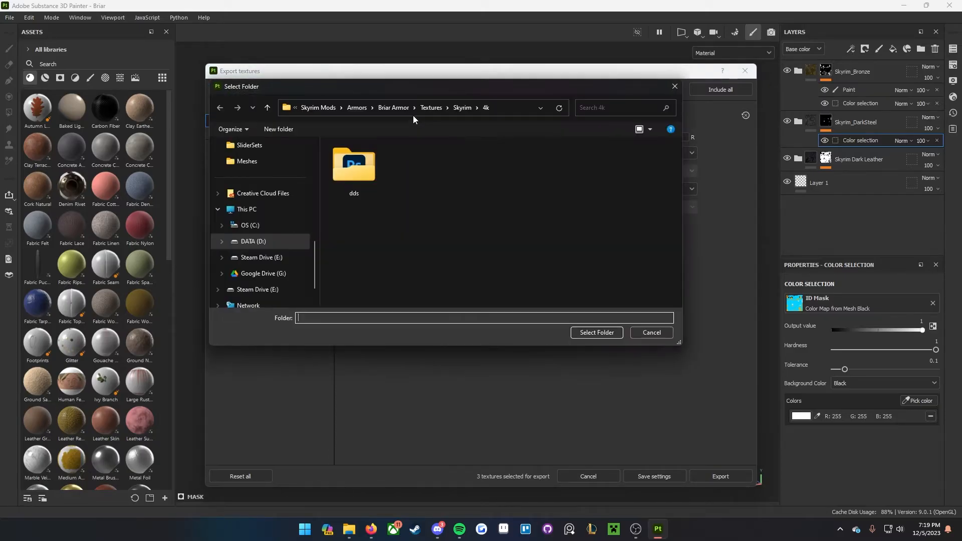
left_click(400, 107)
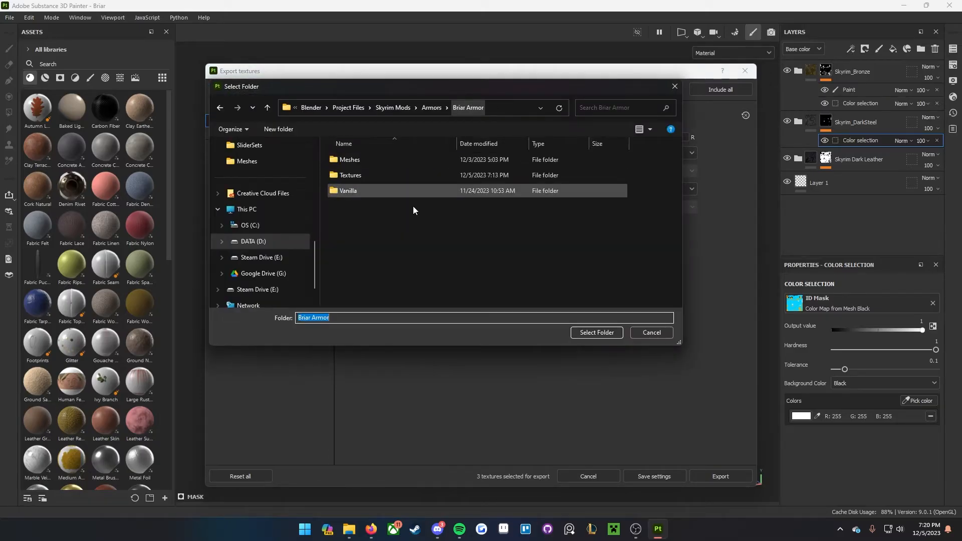
left_click(399, 111)
double_click(358, 176)
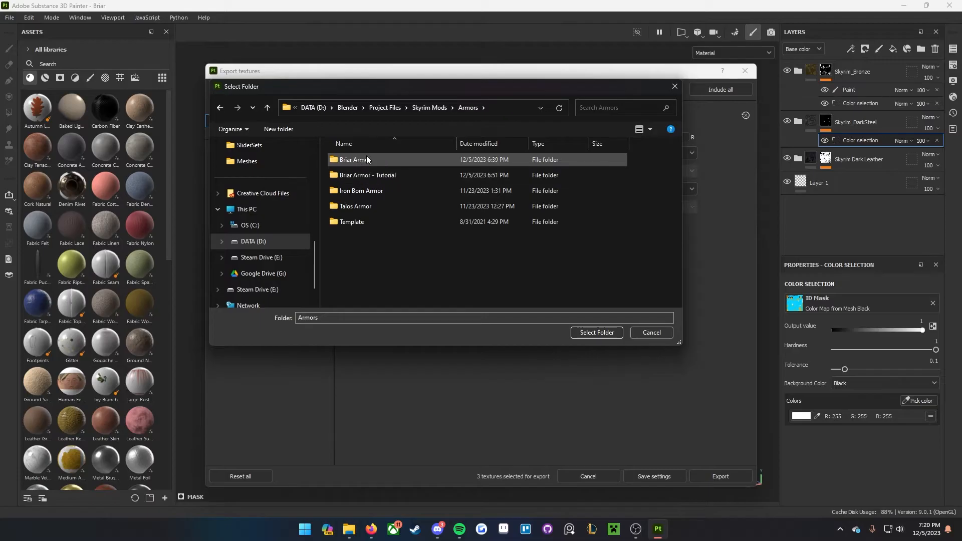
double_click(377, 172)
left_click(351, 163)
double_click(351, 164)
key("alt+Left")
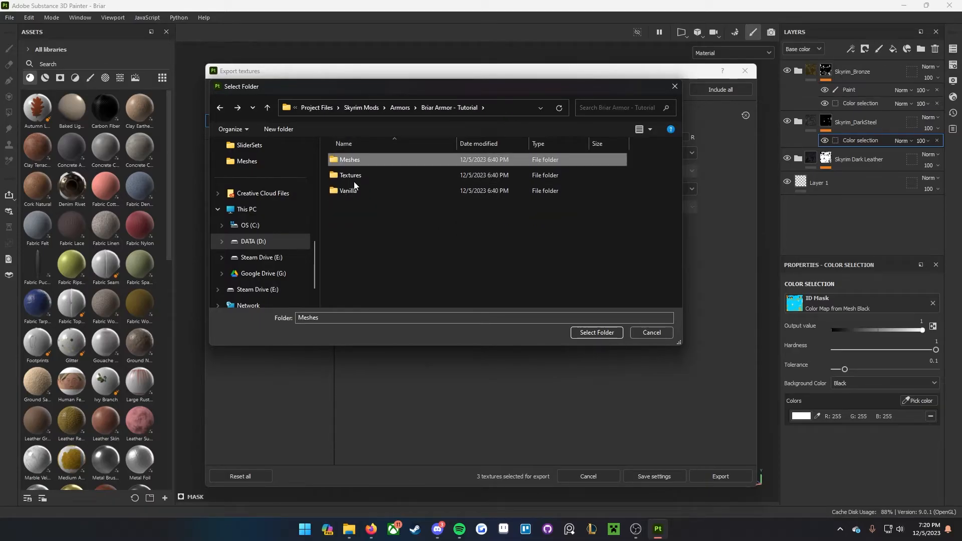
double_click(352, 175)
double_click(367, 179)
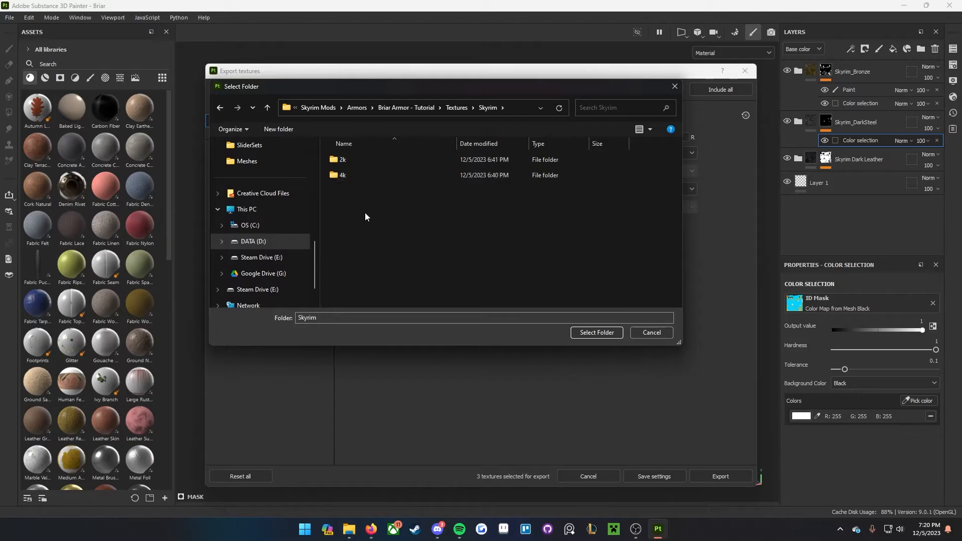
double_click(342, 174)
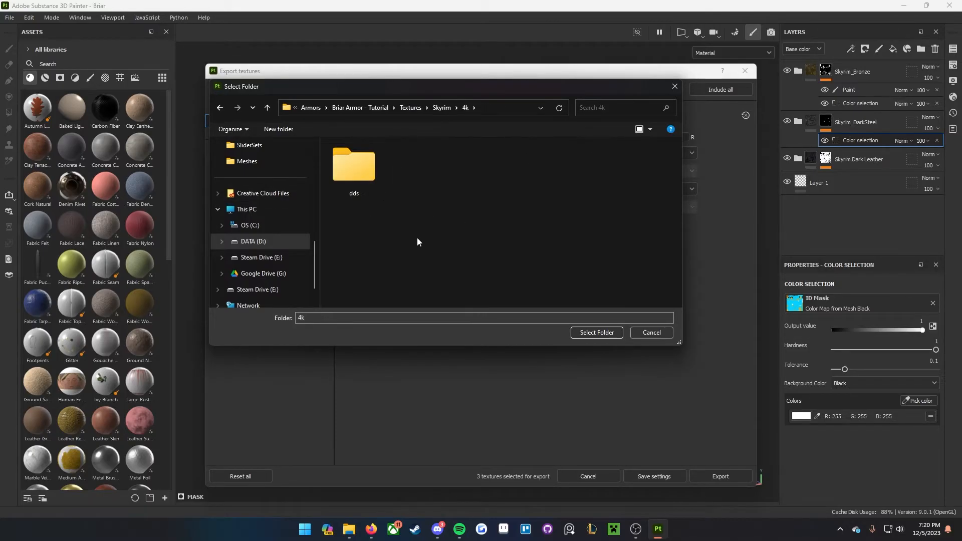
left_click(591, 335)
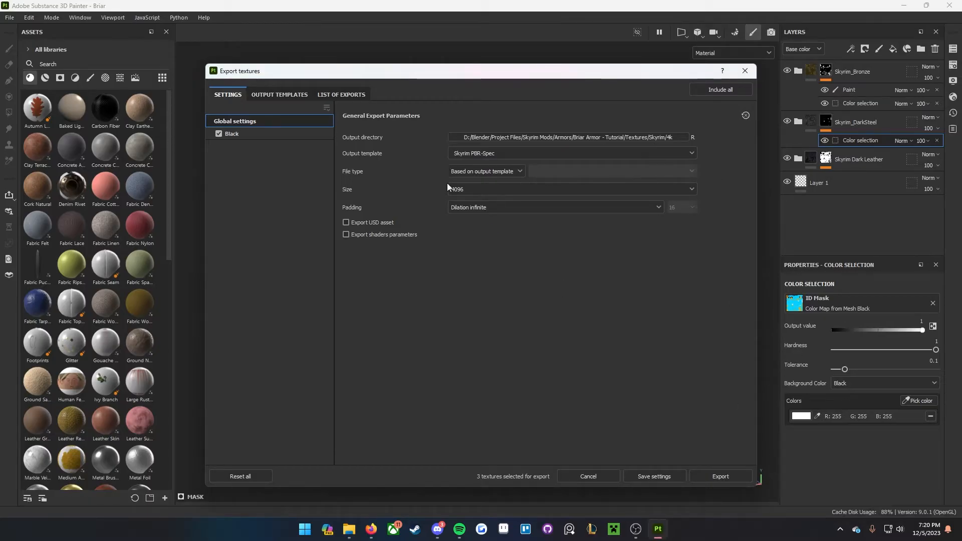
Step: Choose the Tutorial SSE output template with a size of 4096 and export the textures
left_click(467, 153)
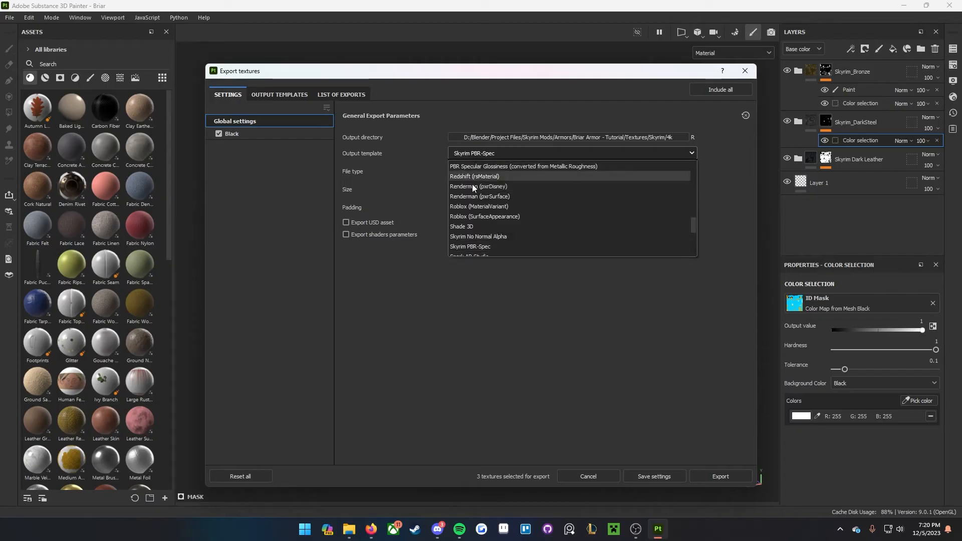
scroll(472, 184, "down", 5)
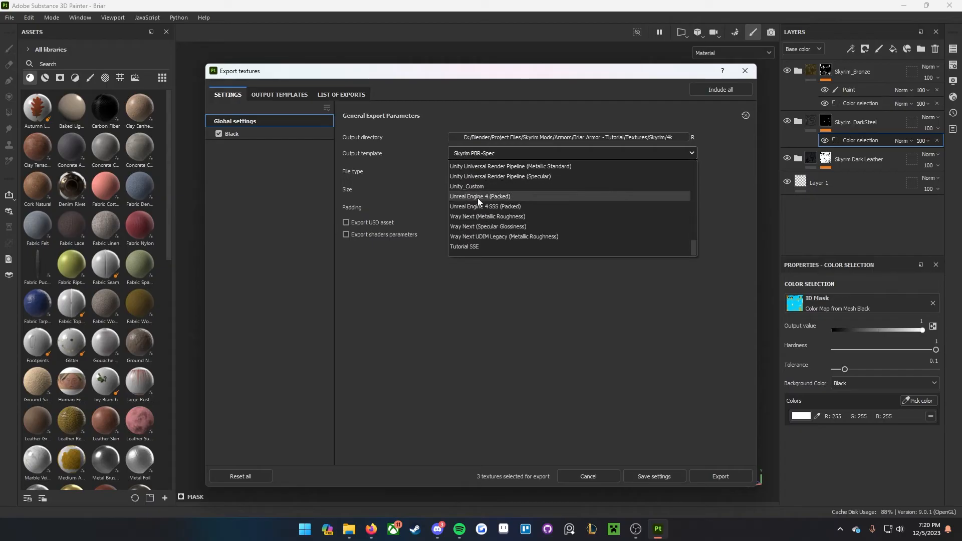
left_click(470, 248)
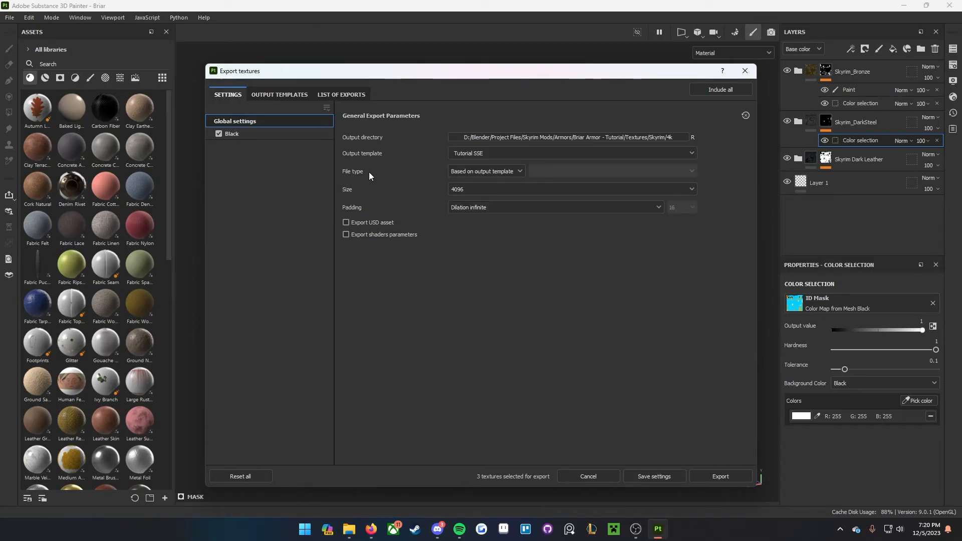
left_click(488, 191)
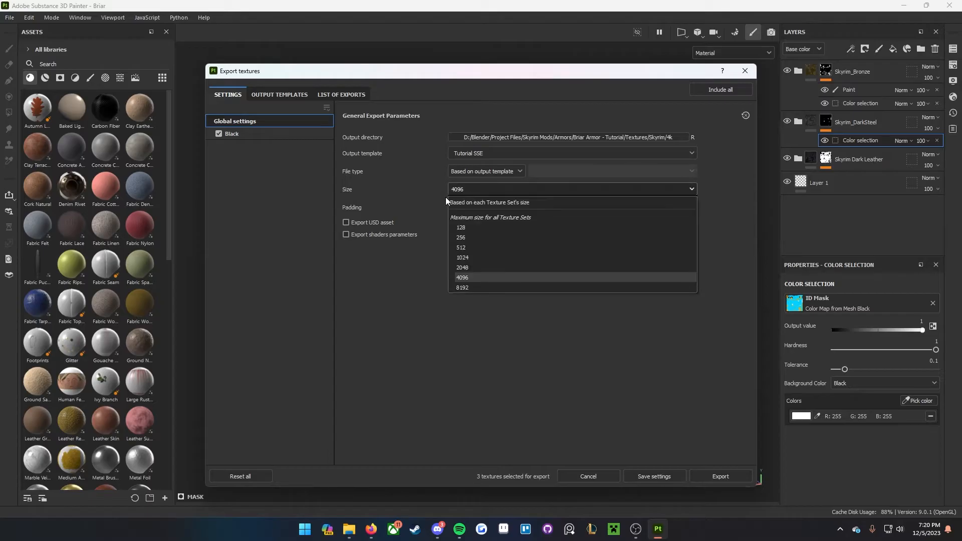
left_click(469, 280)
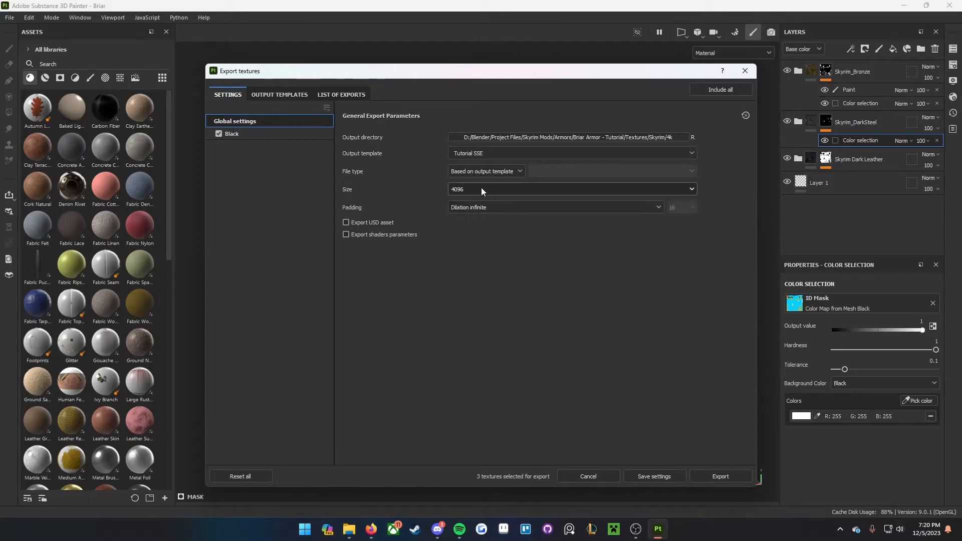
left_click(714, 475)
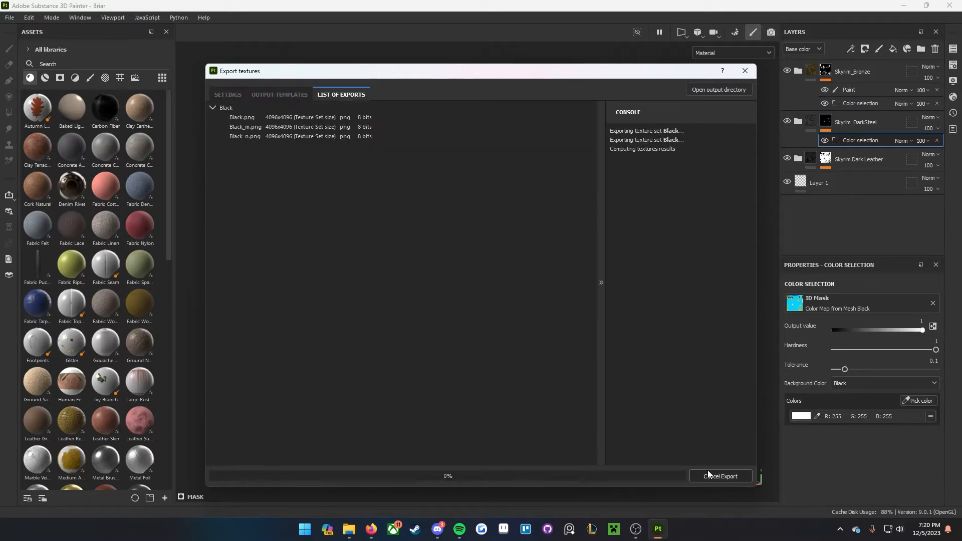
Step: Change the export output directory to the Textures/Skyrim/2k folder inside Briar Armor - Tutorial
left_click(230, 93)
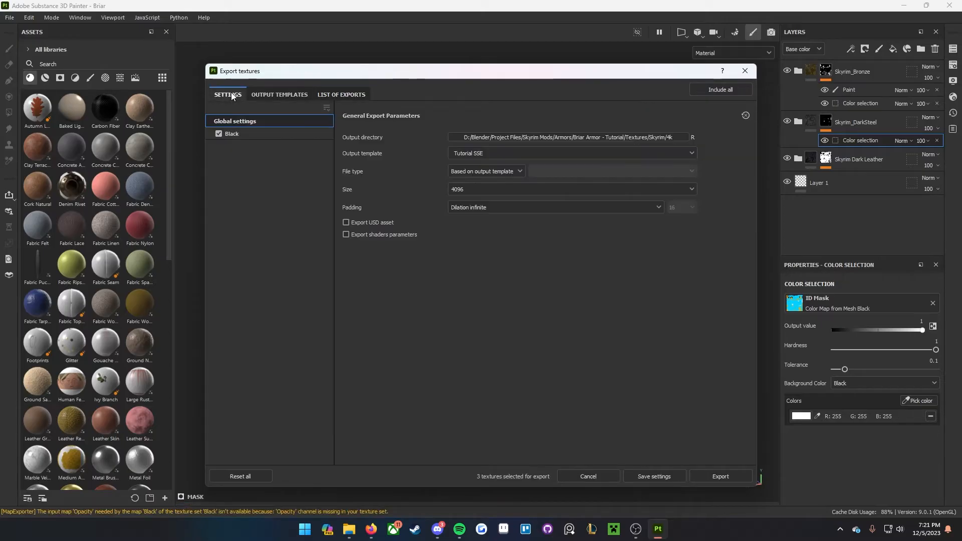
left_click(531, 137)
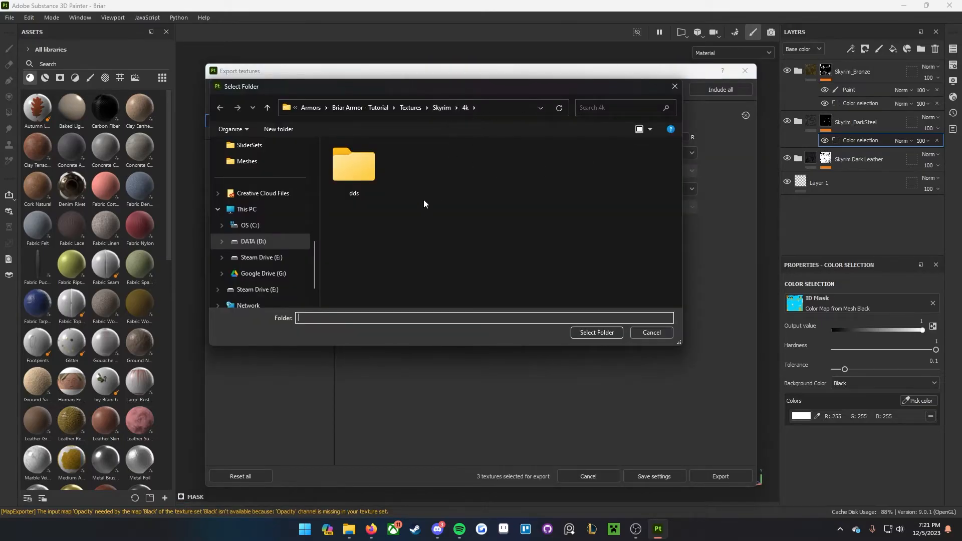
left_click(440, 108)
double_click(369, 161)
left_click(586, 336)
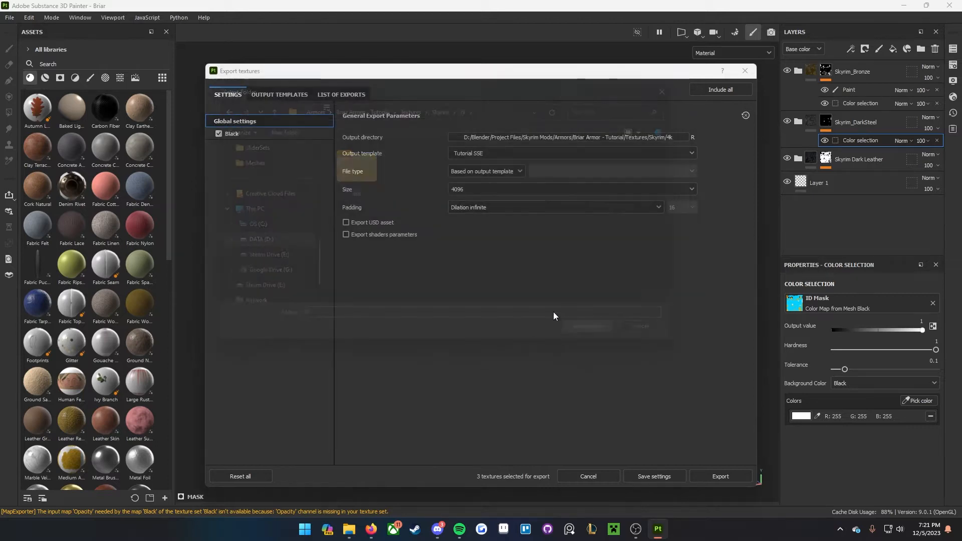
Step: Set the export size to 2048 and export the textures
left_click(474, 190)
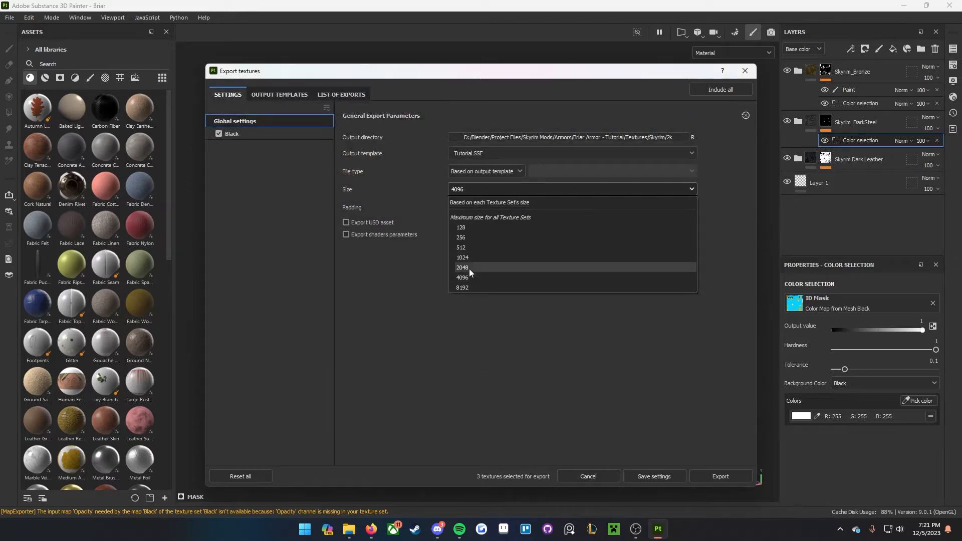
left_click(469, 268)
left_click(718, 477)
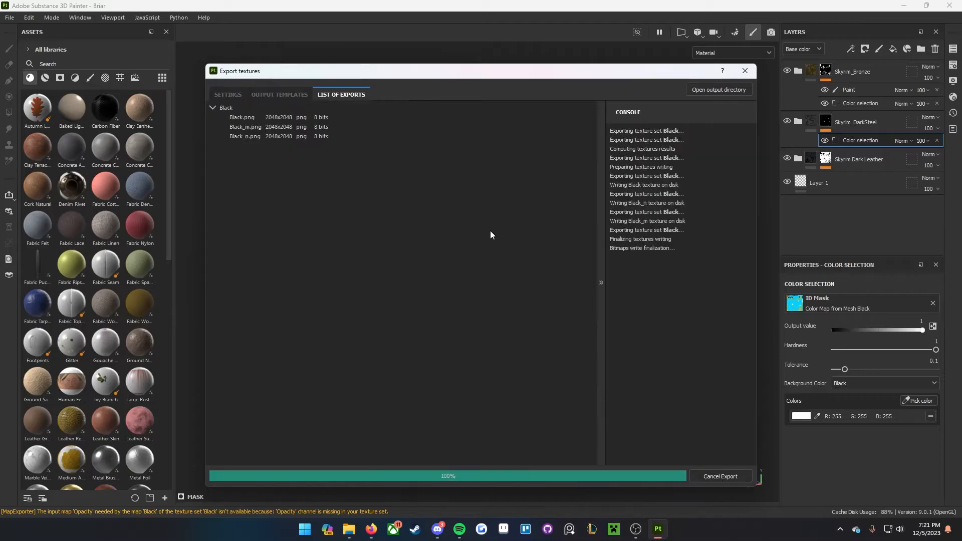
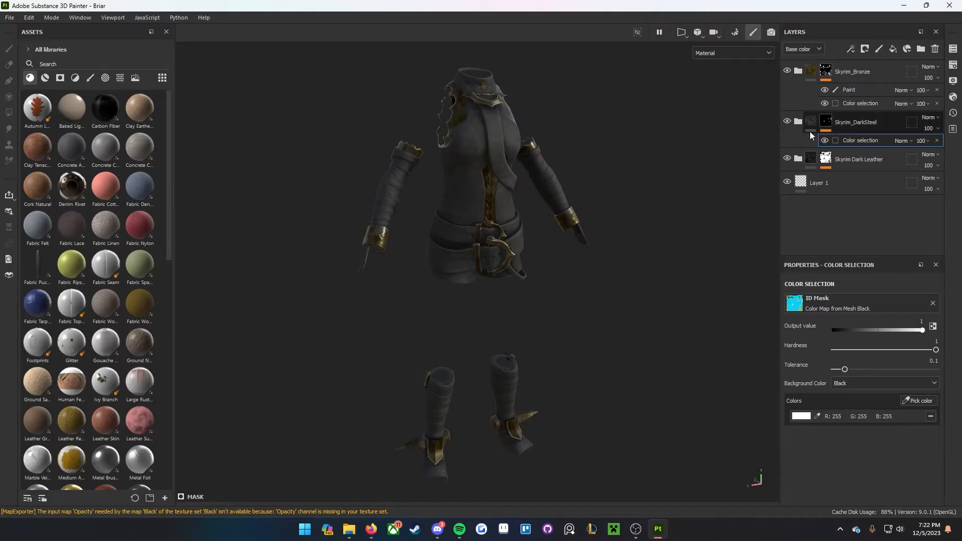
left_click(811, 136)
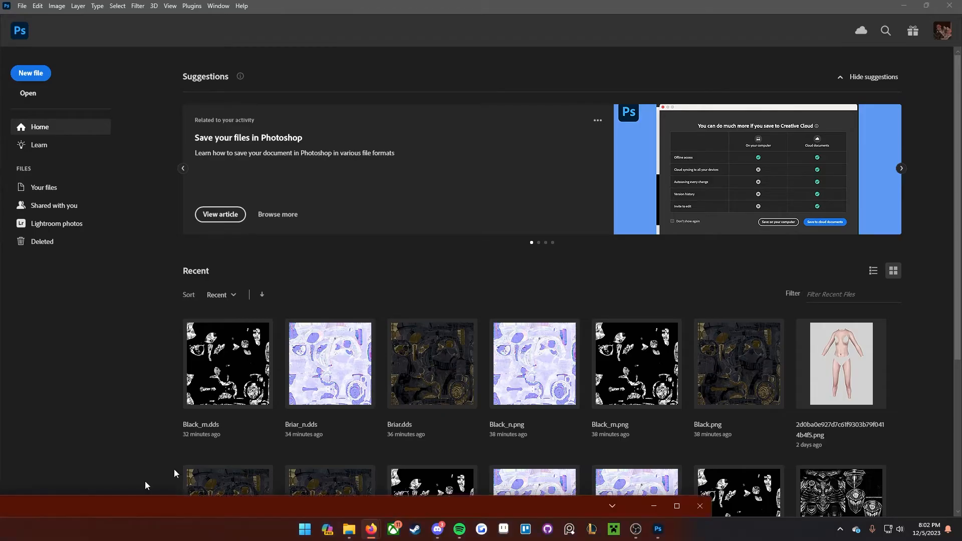
Step: Review the main file versions of the Intel Texture Works Plugin for Photoshop on its Nexus Mods page in Firefox
scroll(403, 184, "down", 5)
scroll(268, 306, "down", 3)
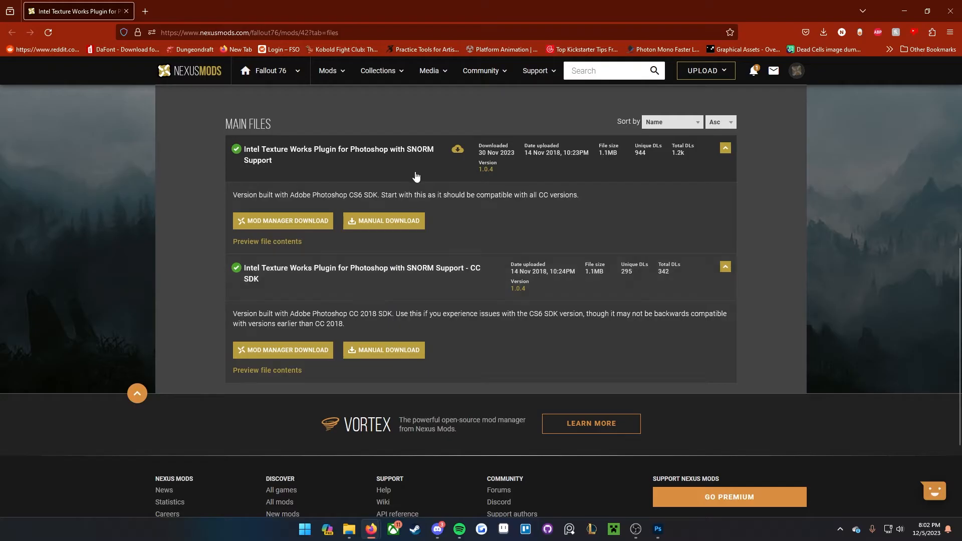
scroll(379, 226, "up", 1)
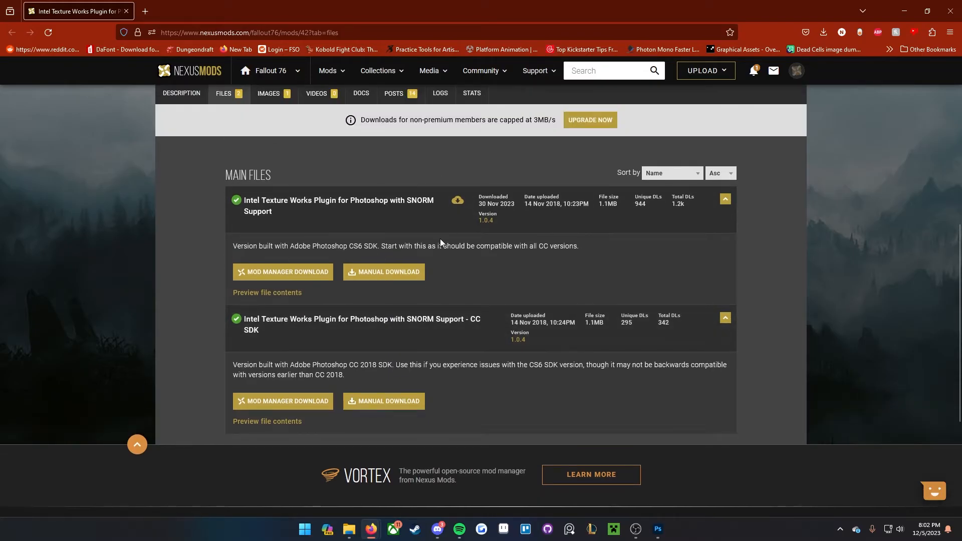
Step: Open the exported Black, Black_m and Black_n textures from the 4k folder in Photoshop
key("alt+Tab")
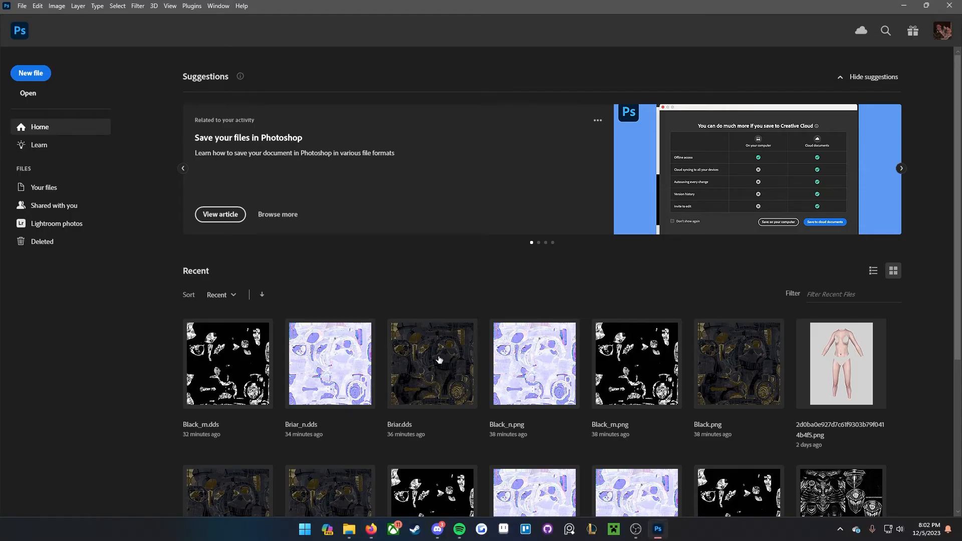
mouse_move(350, 530)
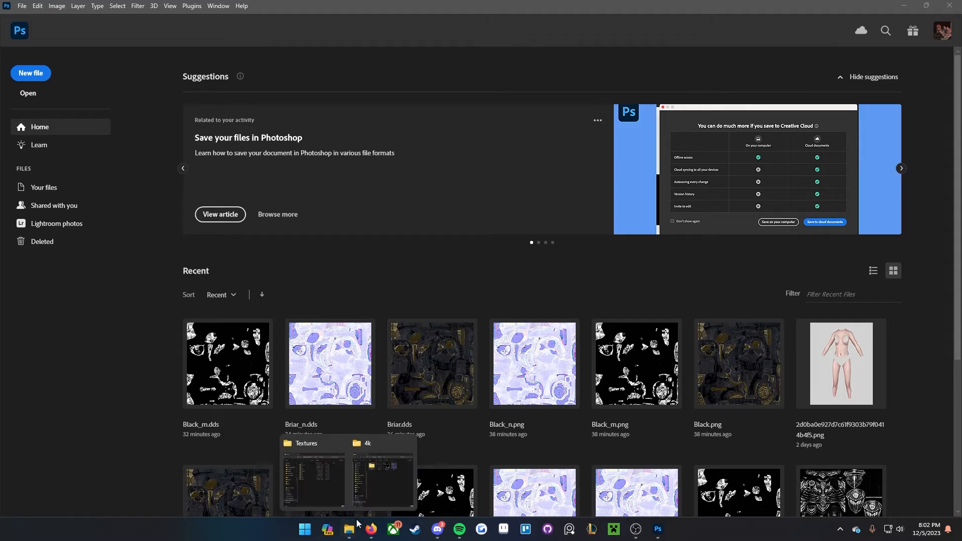
left_click(395, 483)
left_click(721, 261)
left_click_drag(684, 216, 812, 153)
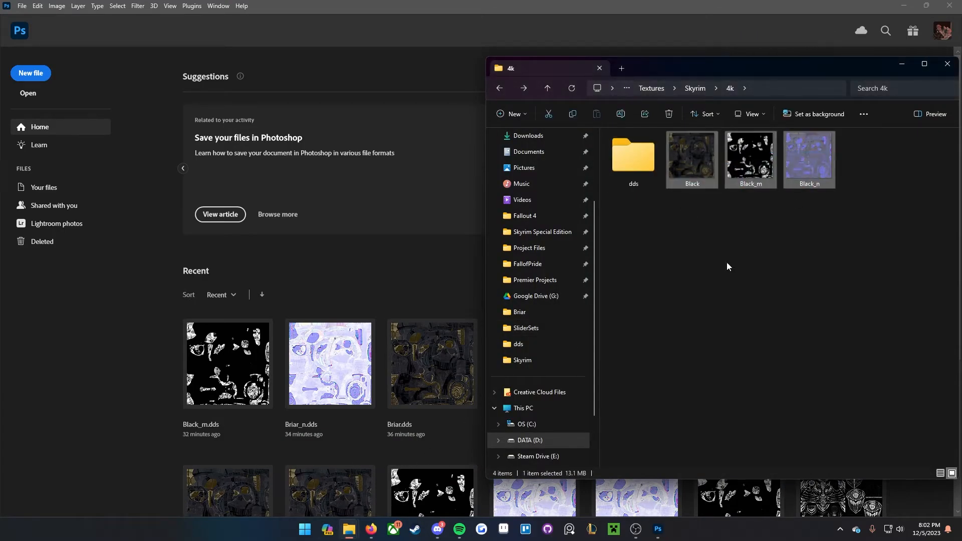
left_click_drag(730, 158, 373, 293)
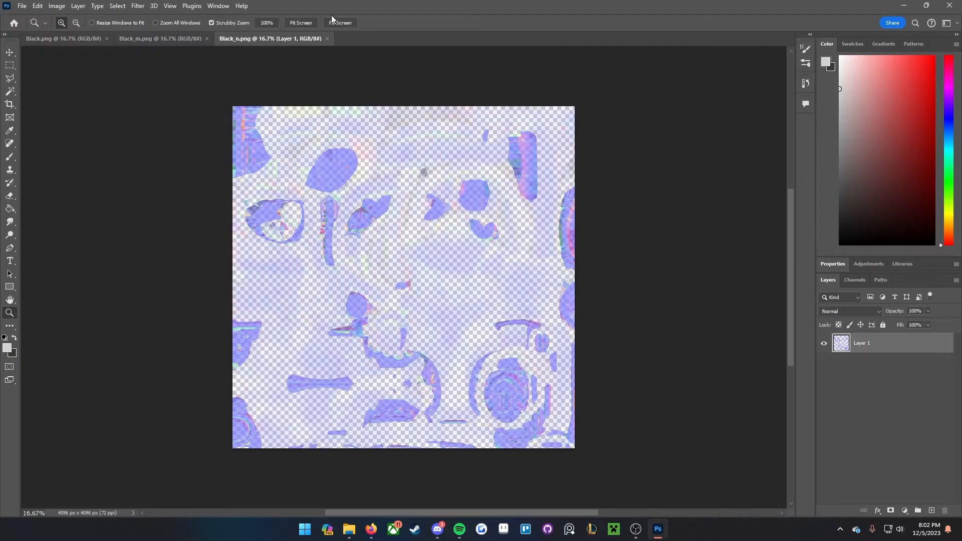
Step: Save Black_n as Briar_n in the 4k/dds folder using the Intel Texture Works DDS format
scroll(450, 193, "up", 1)
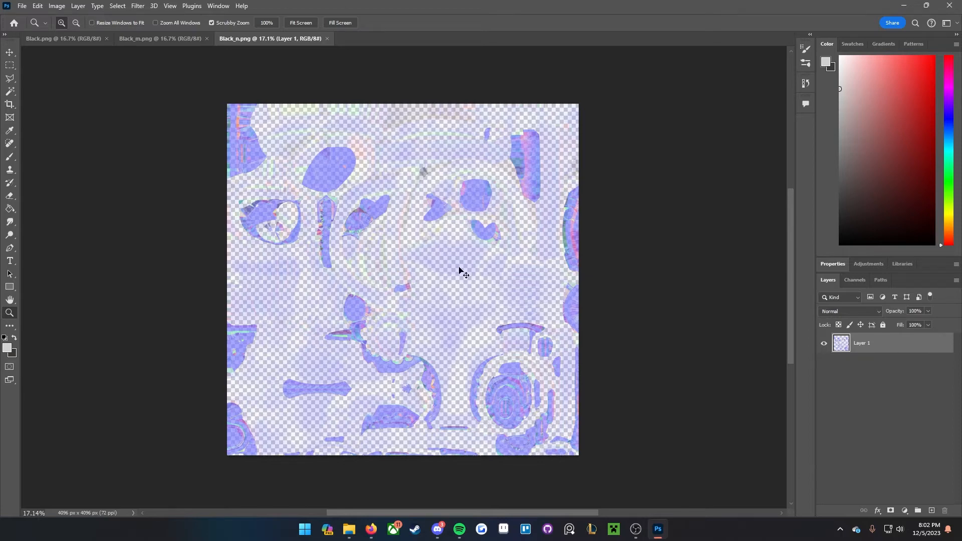
key("ctrl+shift+s")
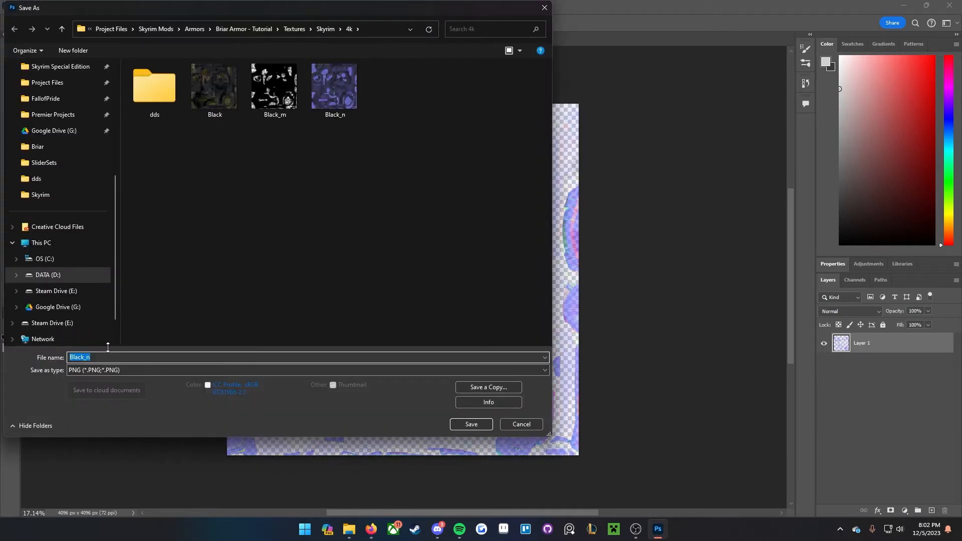
left_click(73, 370)
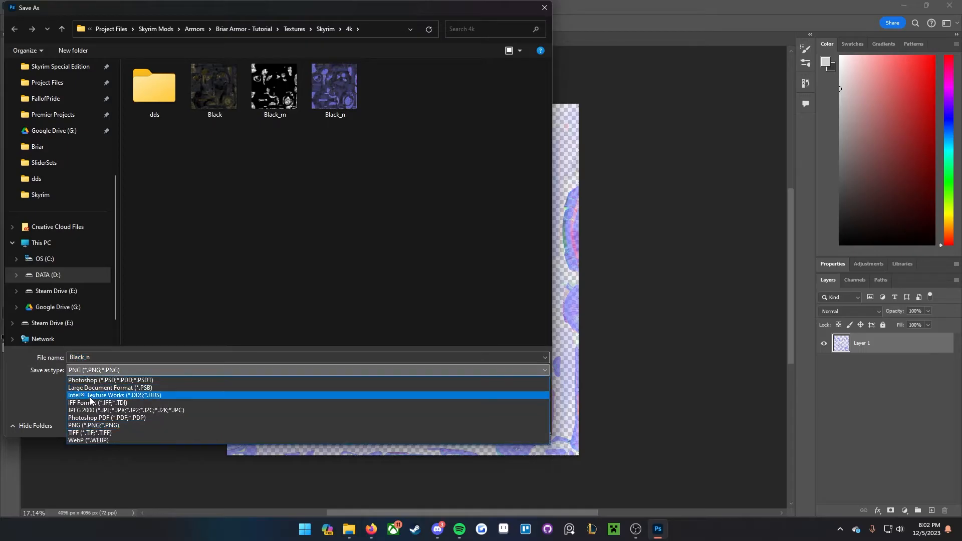
left_click(91, 396)
double_click(70, 357)
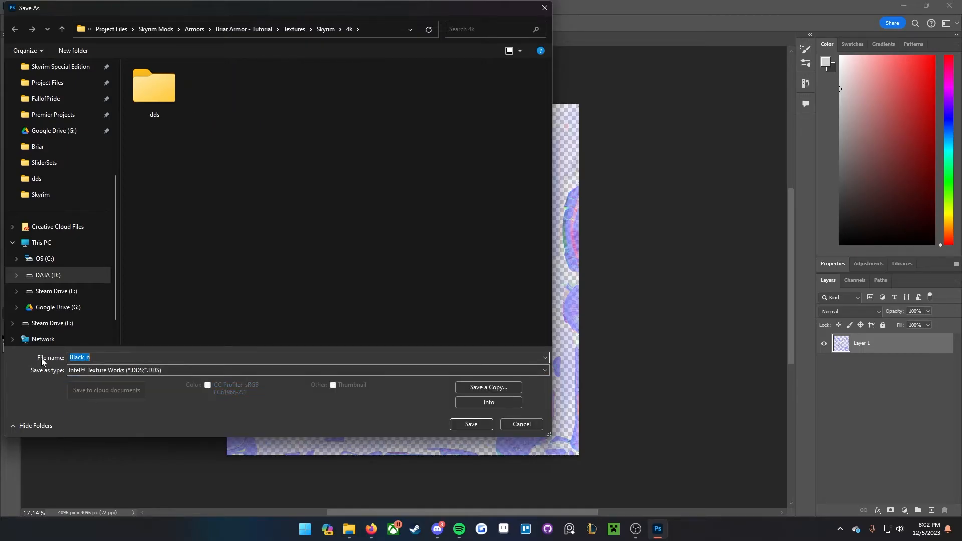
left_click_drag(85, 357, 26, 365)
type("Brair")
double_click(157, 105)
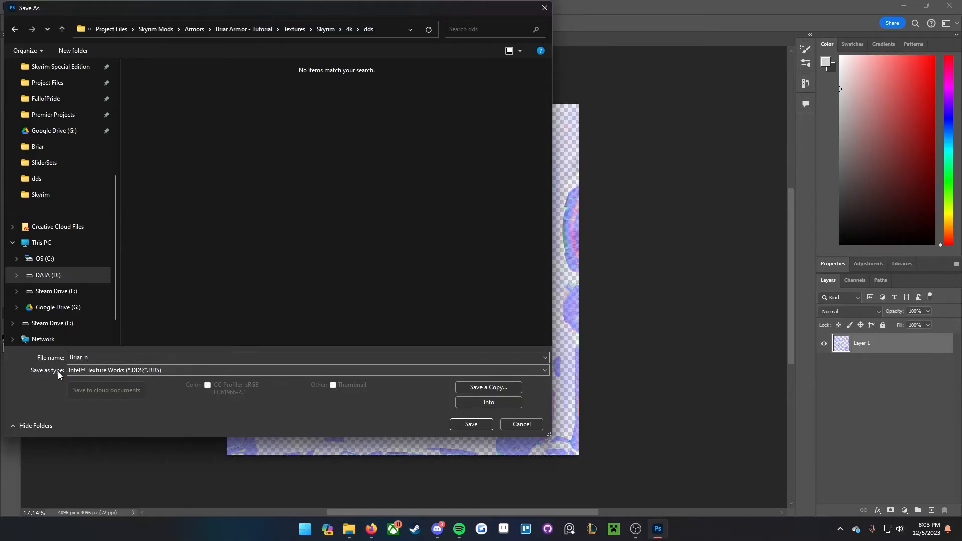
left_click(470, 425)
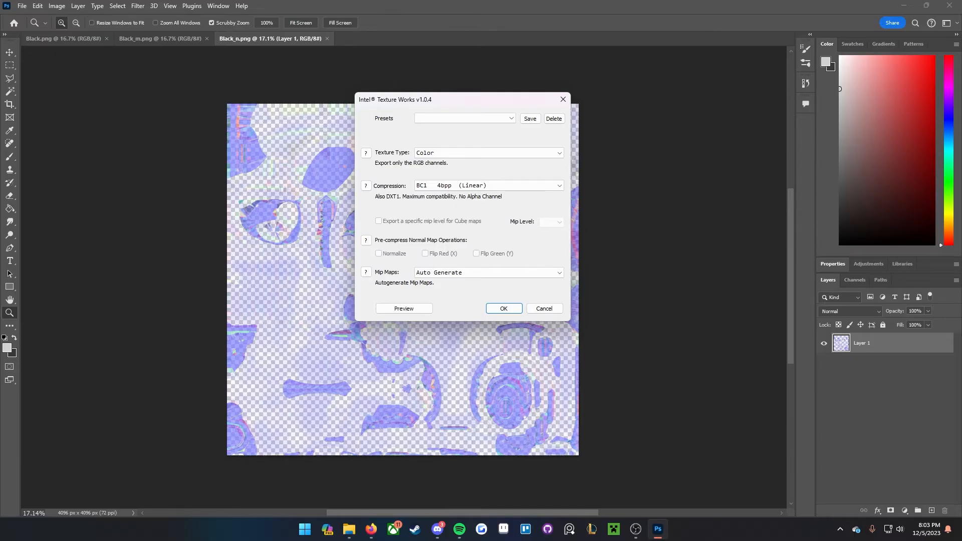
Step: Set the texture type to Color + Alpha and the compression to BC7 8bpp Fast (Linear, DX11+)
left_click(464, 153)
left_click(439, 169)
left_click(444, 153)
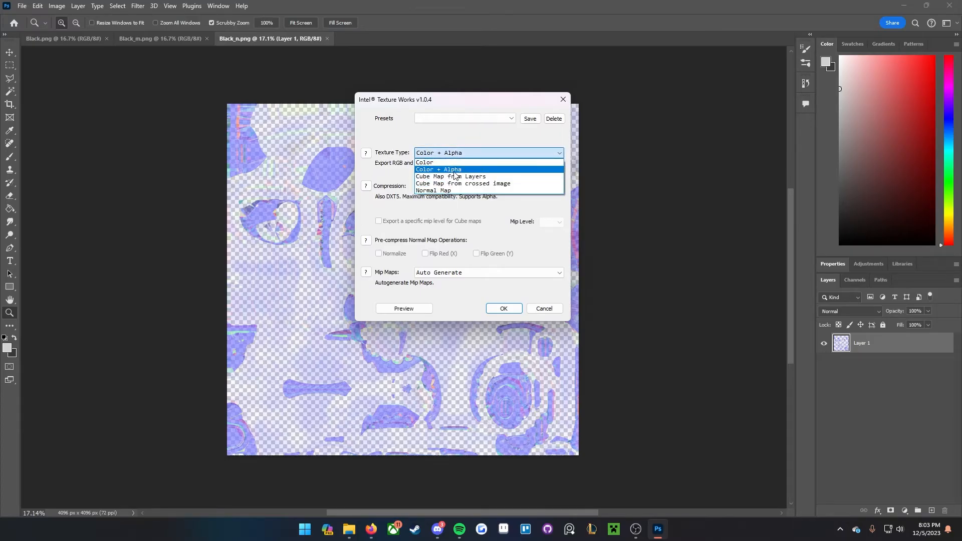
left_click(455, 170)
left_click(478, 186)
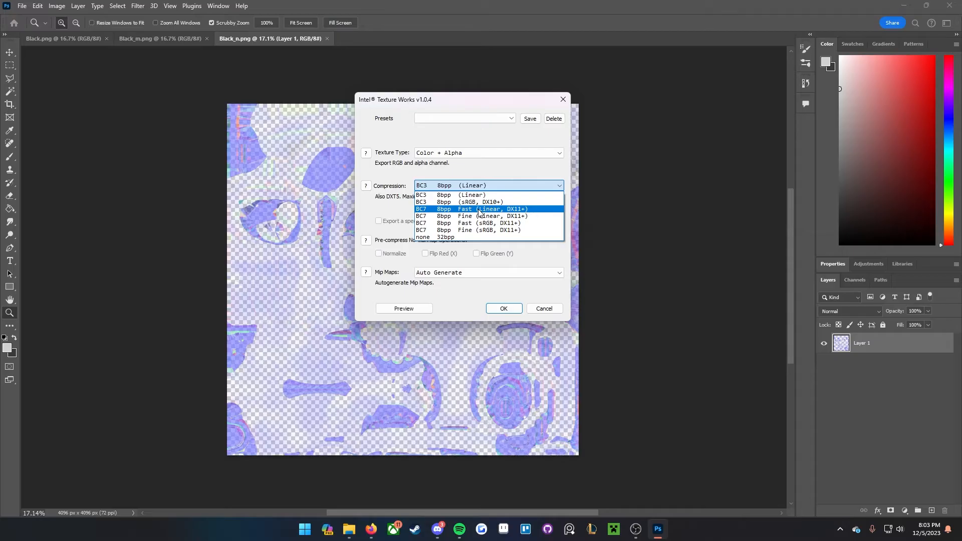
left_click(512, 209)
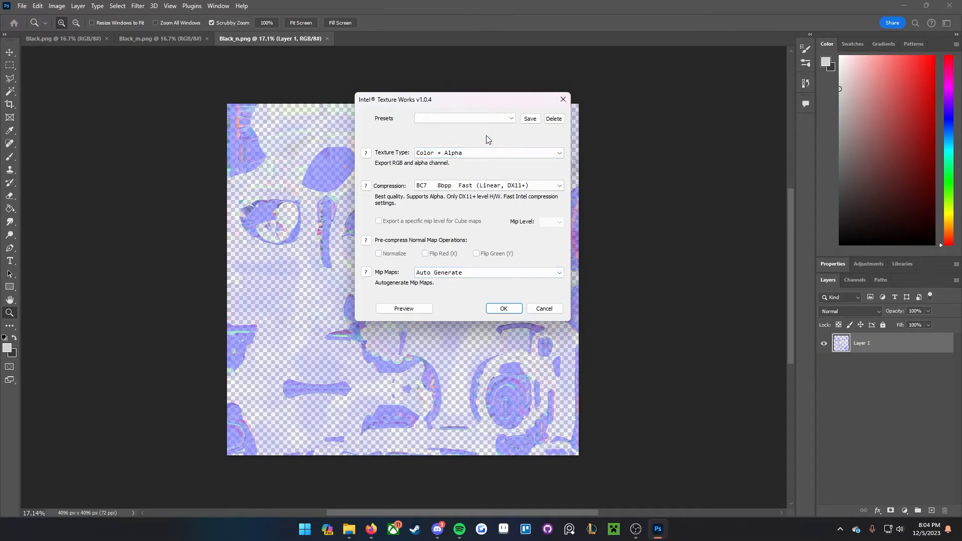
Step: Dismiss the new preset naming prompt and load the existing SSE Normal preset
left_click(529, 119)
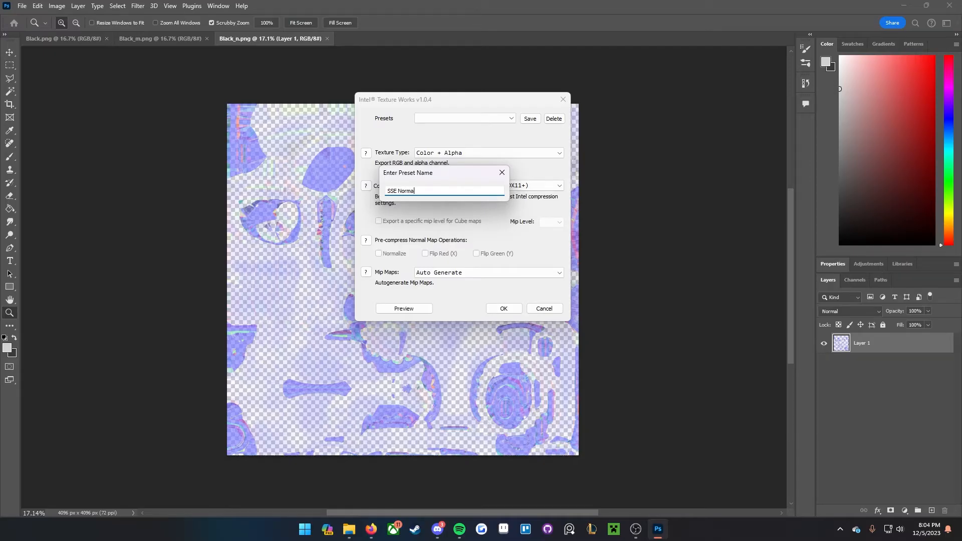
left_click(501, 173)
left_click(503, 120)
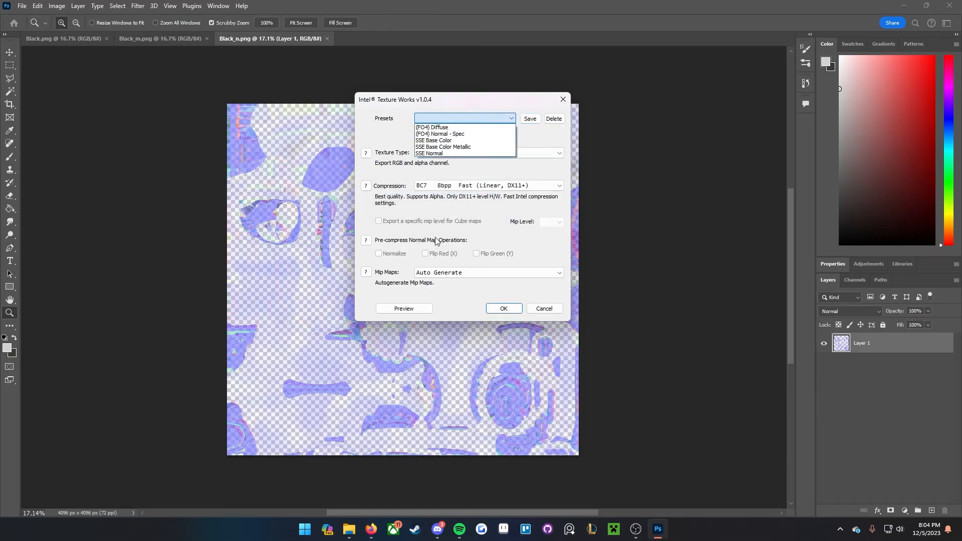
left_click(443, 151)
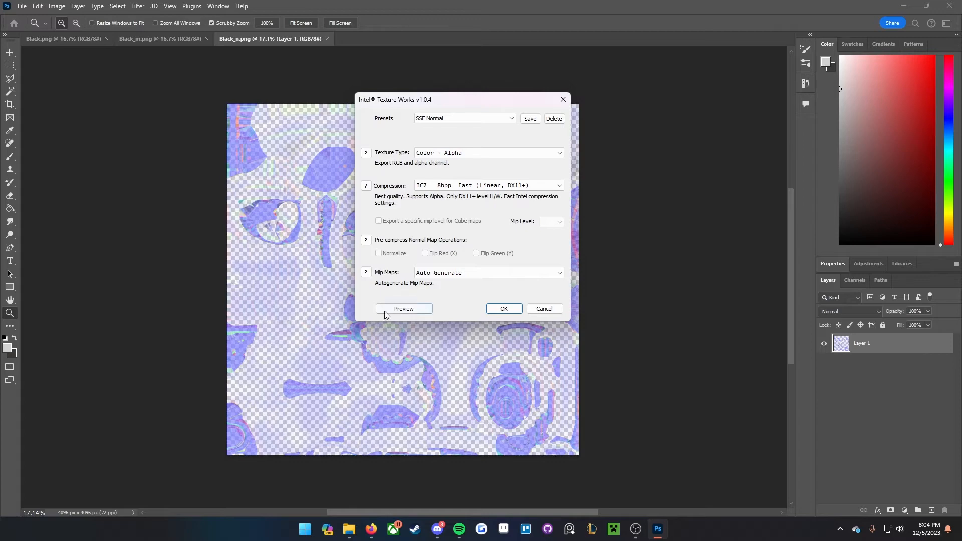
Step: Preview the normal map and compare the original's detail and file size with the BC7 compressed version
left_click(410, 310)
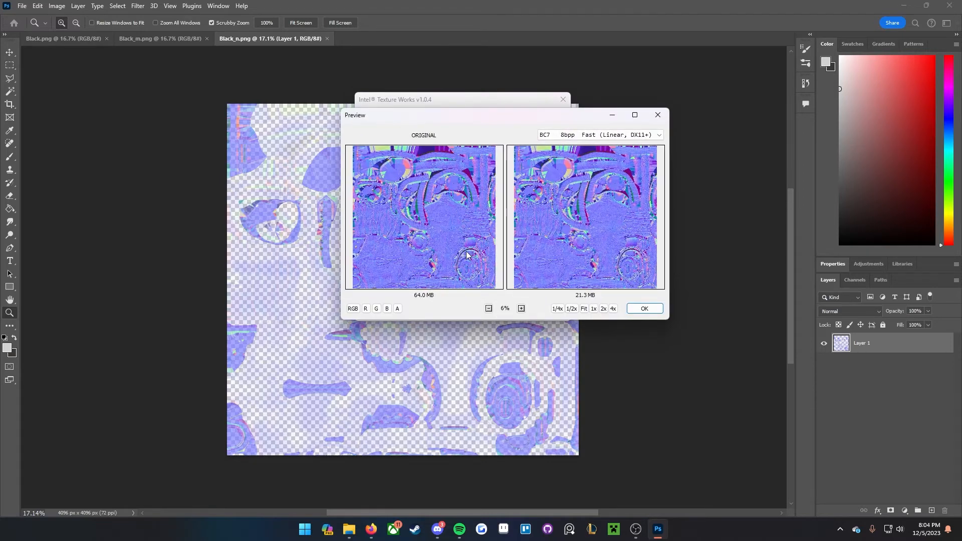
scroll(422, 238, "up", 5)
scroll(435, 226, "up", 7)
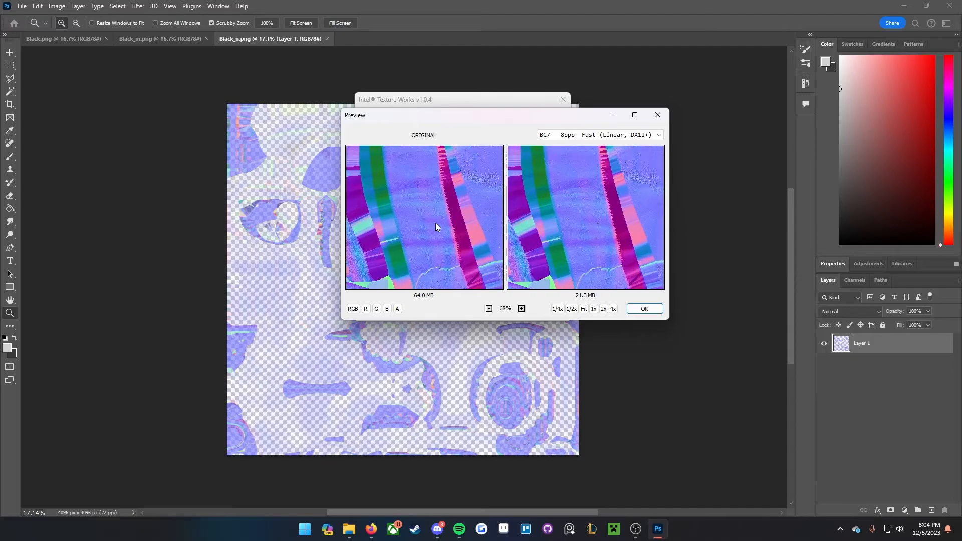
scroll(436, 236, "down", 5)
left_click_drag(627, 197, 566, 167)
scroll(580, 251, "up", 5)
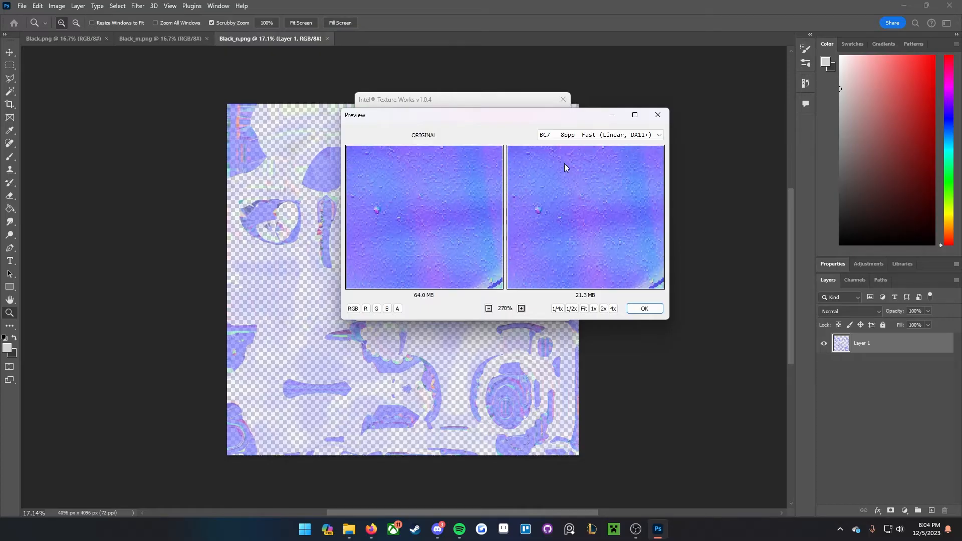
left_click_drag(609, 271, 550, 218)
scroll(549, 221, "down", 5)
left_click_drag(594, 264, 615, 247)
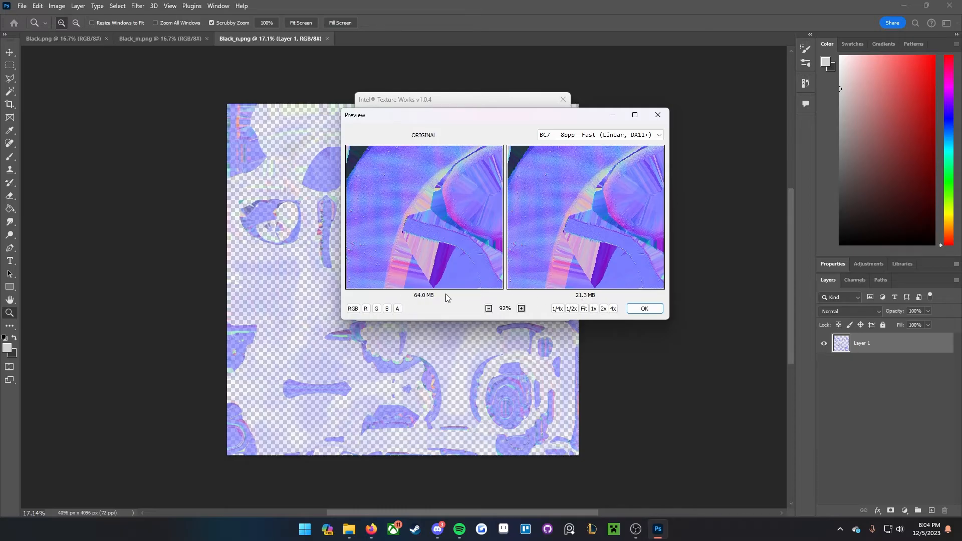
left_click_drag(415, 298, 418, 299)
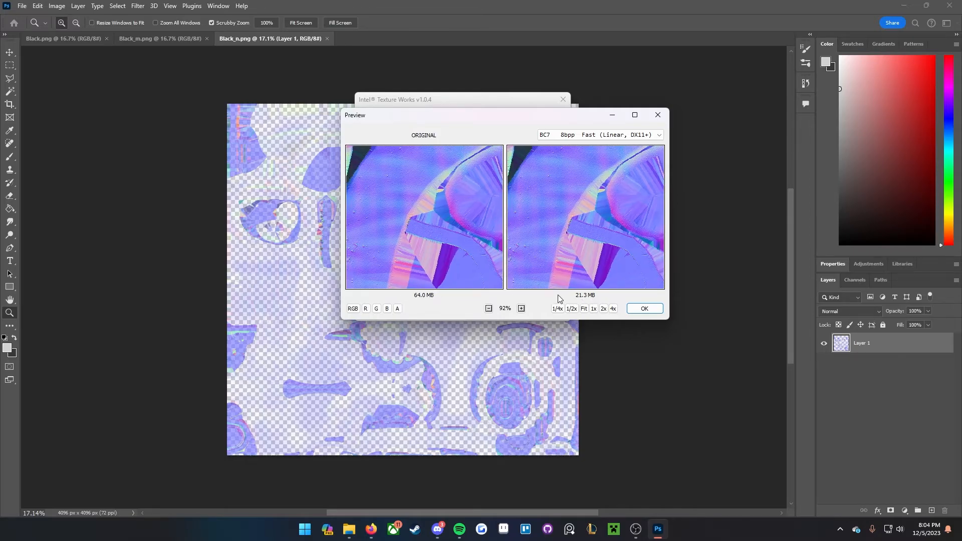
left_click(644, 309)
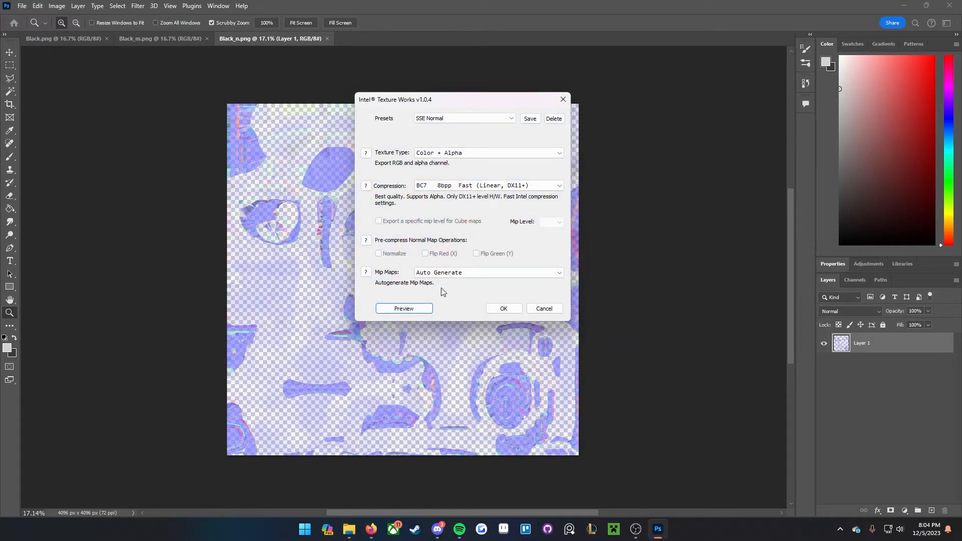
Step: Export the normal map with the chosen DDS settings and close the Black_n document
left_click(492, 308)
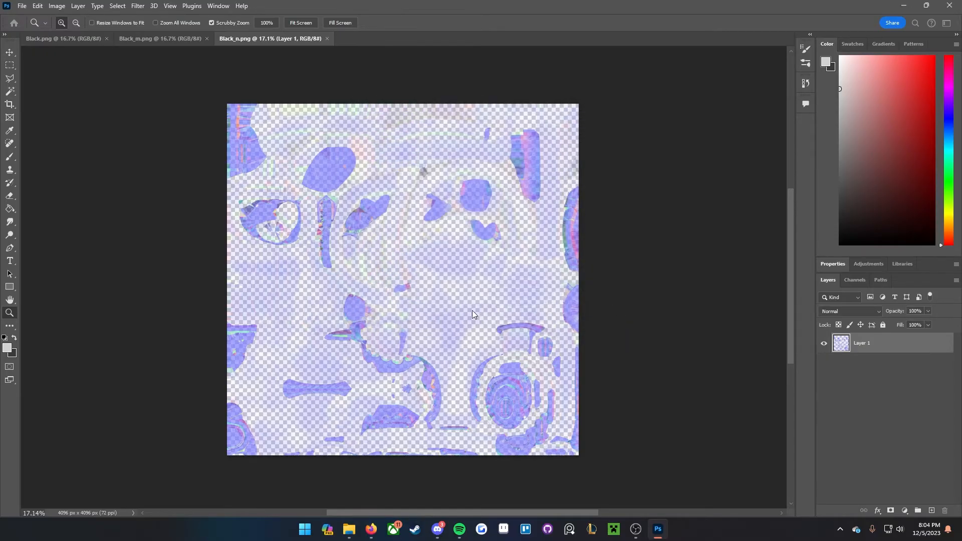
key("ctrl+w")
left_click(401, 106)
Step: Save Black_m as Briar_m in the 4k/dds folder using the Intel Texture Works DDS format
left_click_drag(488, 223, 457, 236)
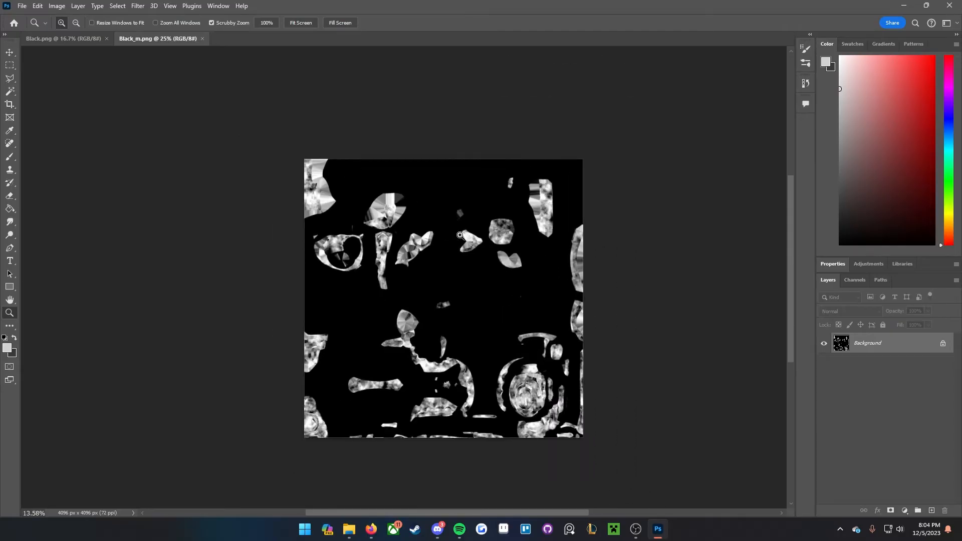
key("ctrl+shift+s")
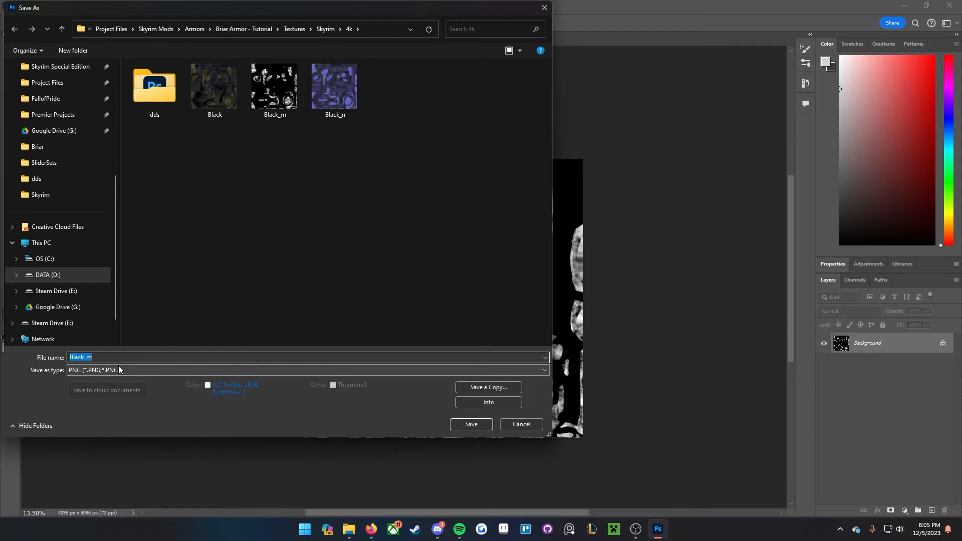
double_click(150, 83)
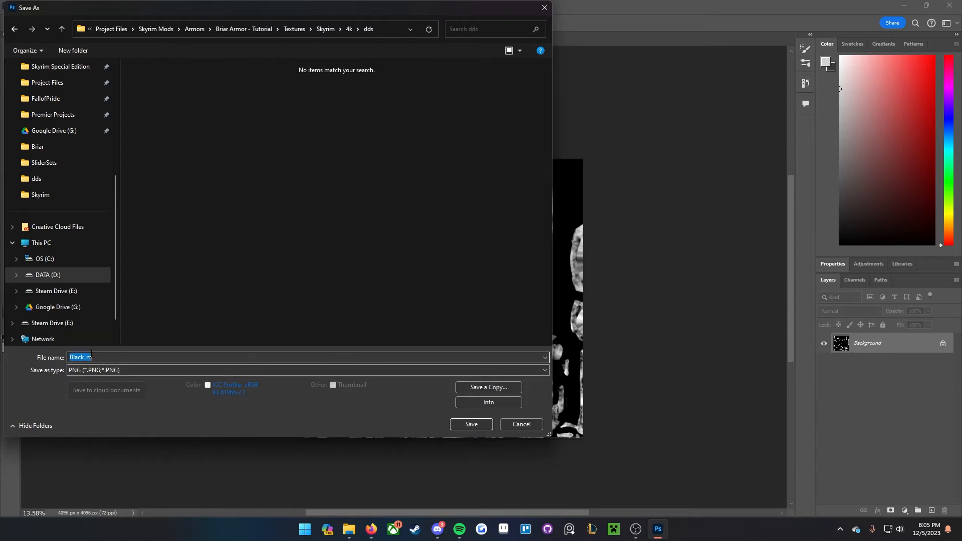
key("Left")
type("bri")
left_click(70, 371)
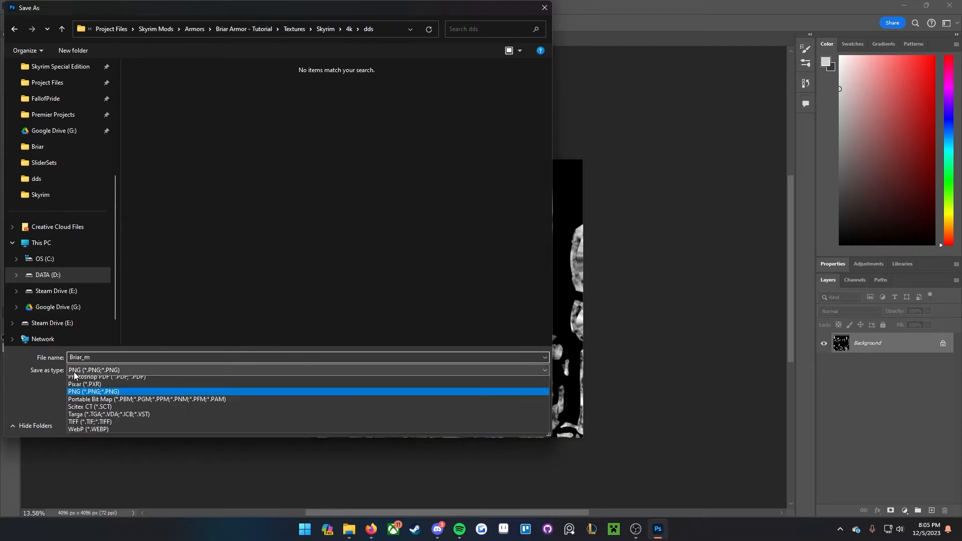
left_click(90, 395)
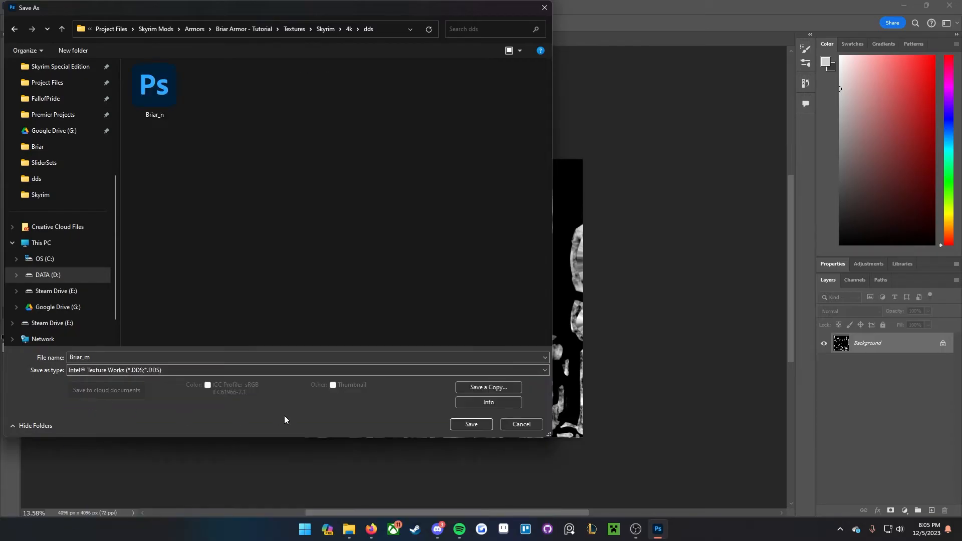
left_click(470, 424)
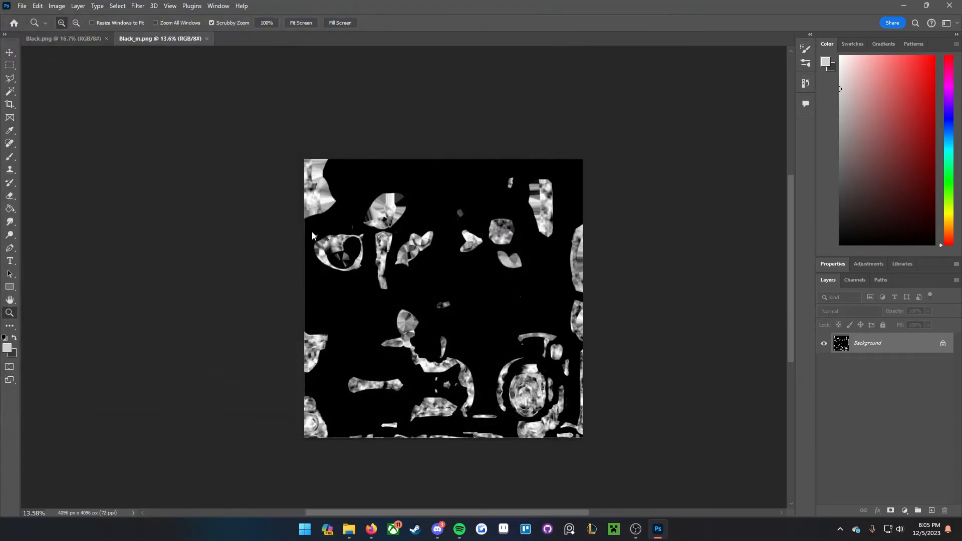
Step: Set the mask's texture type to Color and its compression to BC1 4bpp (Linear)
left_click(439, 154)
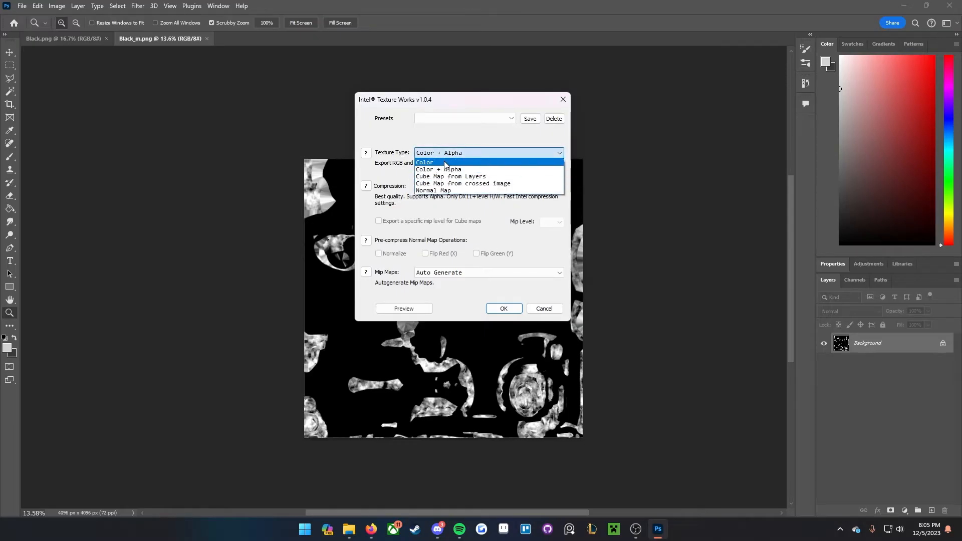
left_click(443, 162)
left_click(441, 186)
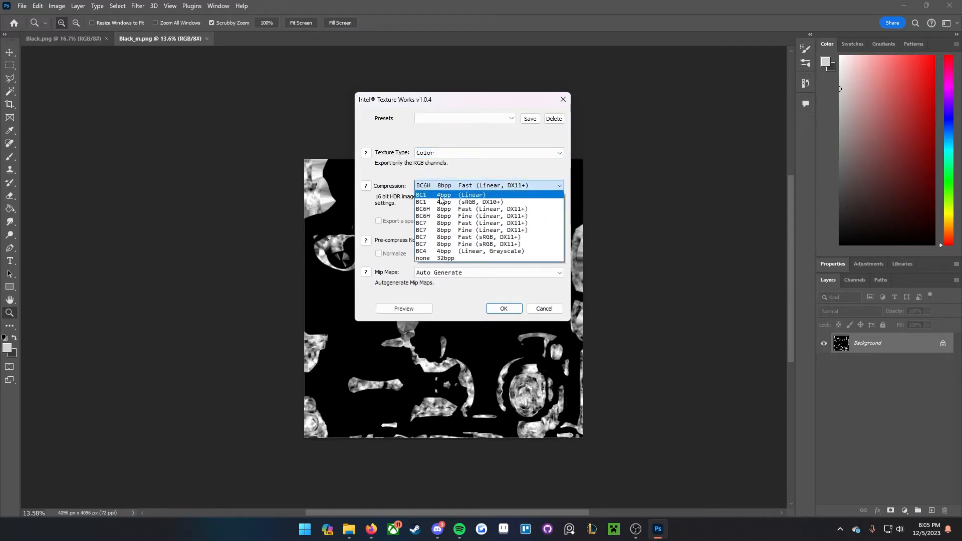
left_click(472, 195)
Step: Preview the mask with BC1 4bpp (Linear) compression and compare its close-up detail and file size with the original
left_click(404, 308)
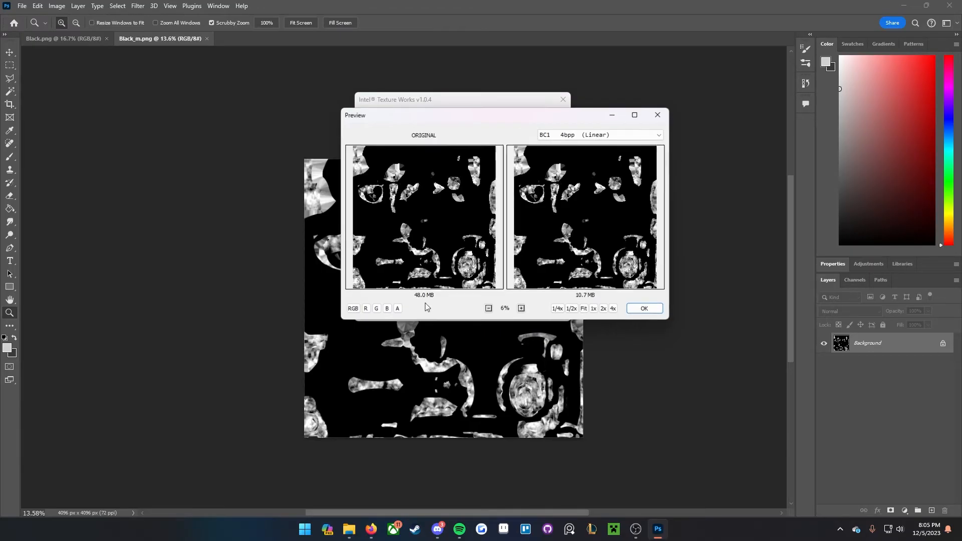
scroll(547, 238, "up", 5)
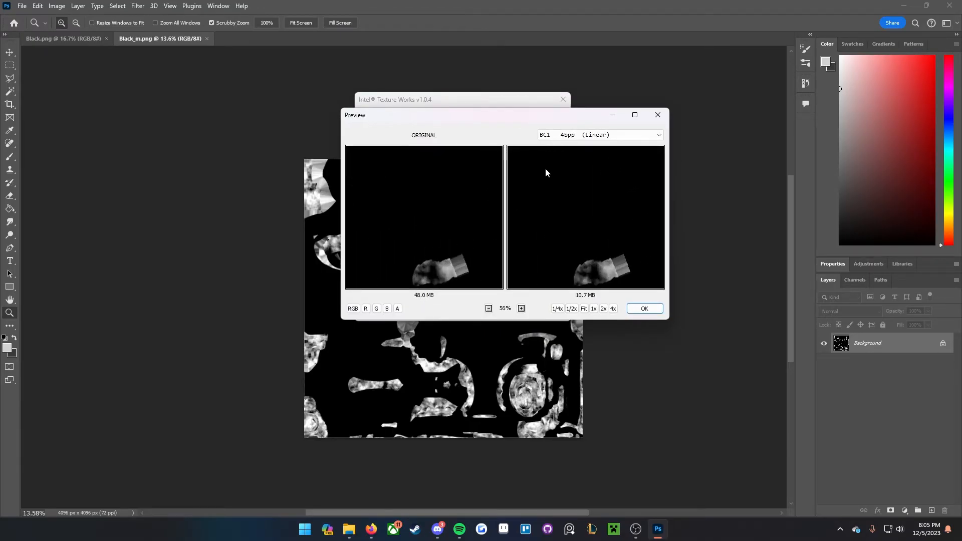
scroll(567, 242, "up", 5)
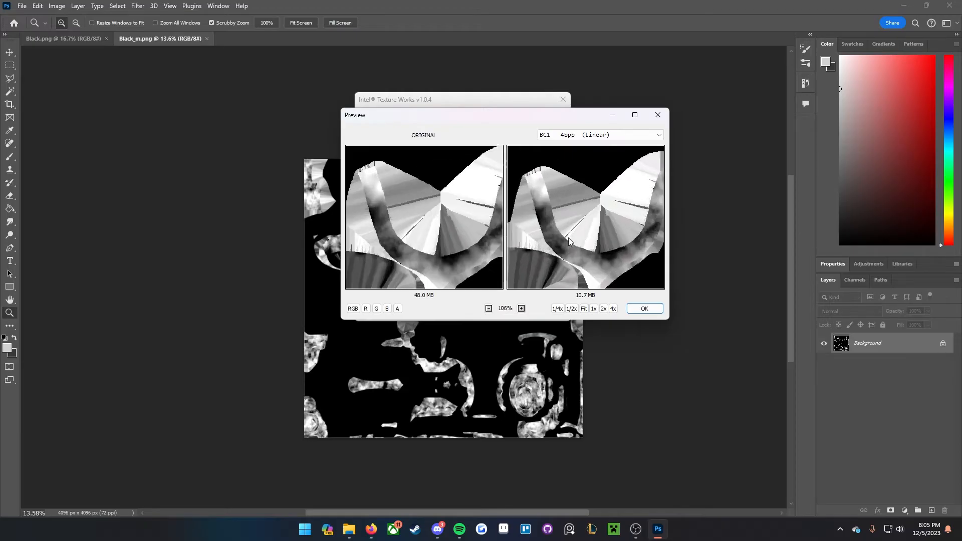
scroll(550, 257, "up", 3)
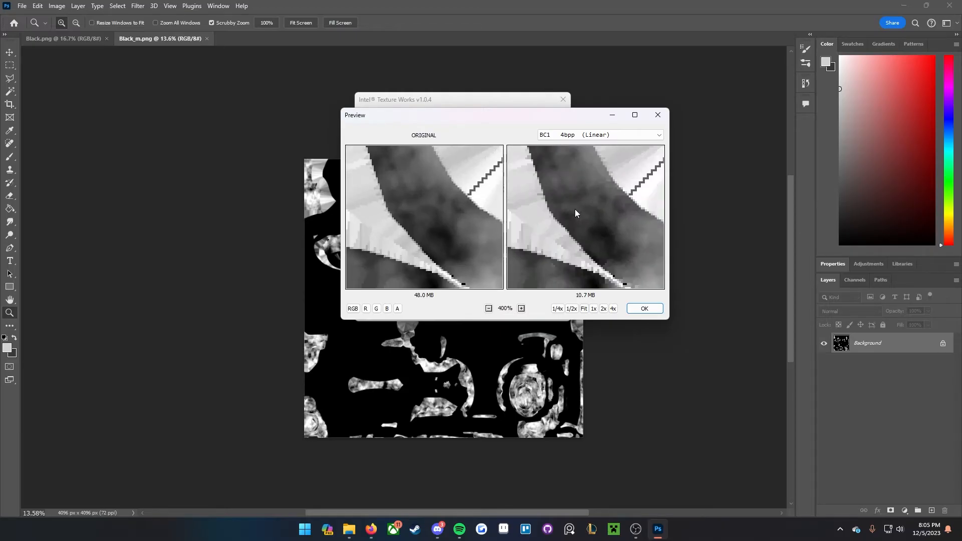
left_click_drag(588, 198, 572, 202)
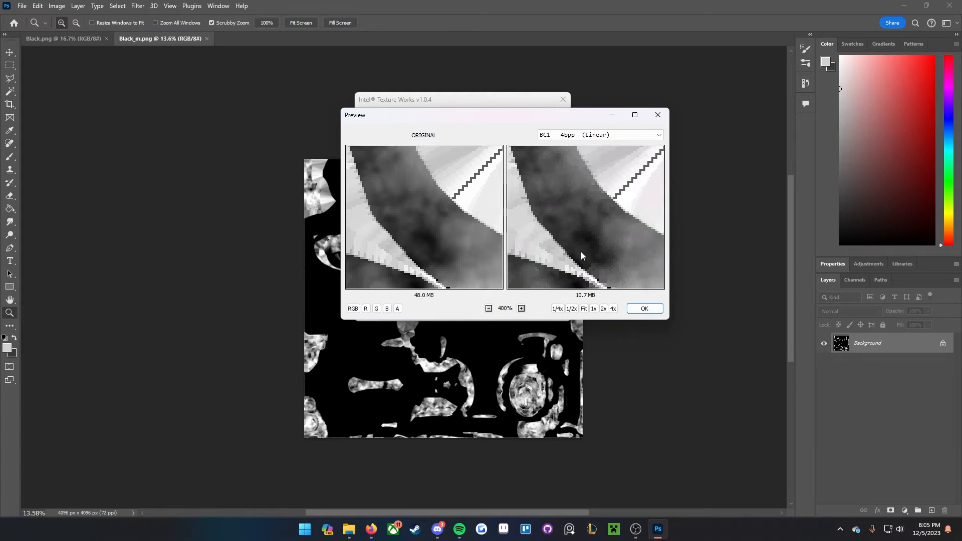
left_click_drag(608, 241, 590, 234)
scroll(557, 248, "down", 5)
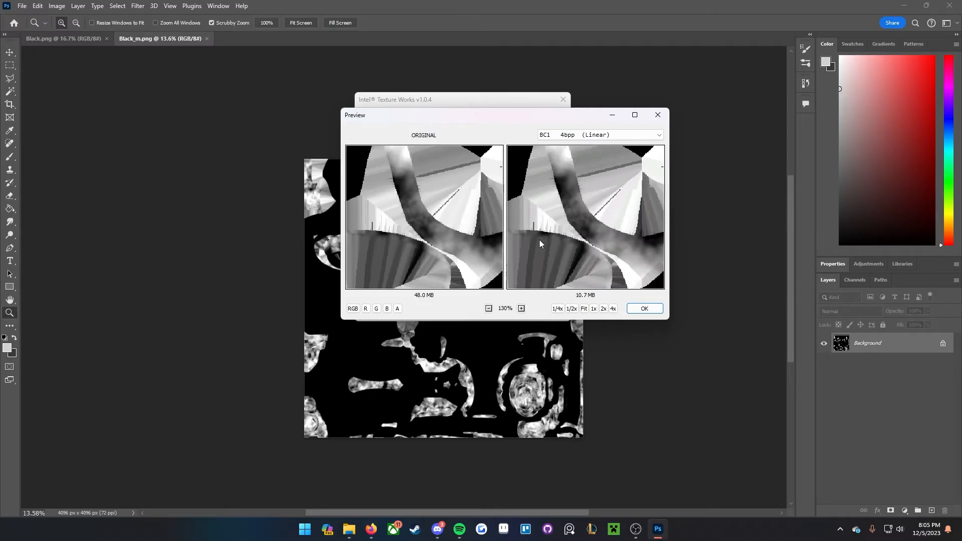
scroll(540, 240, "up", 5)
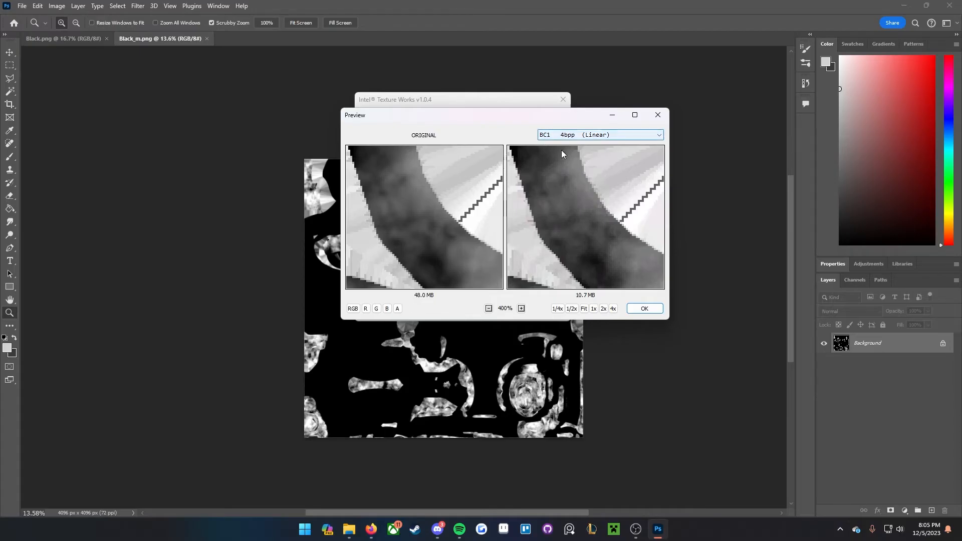
left_click_drag(563, 236, 549, 217)
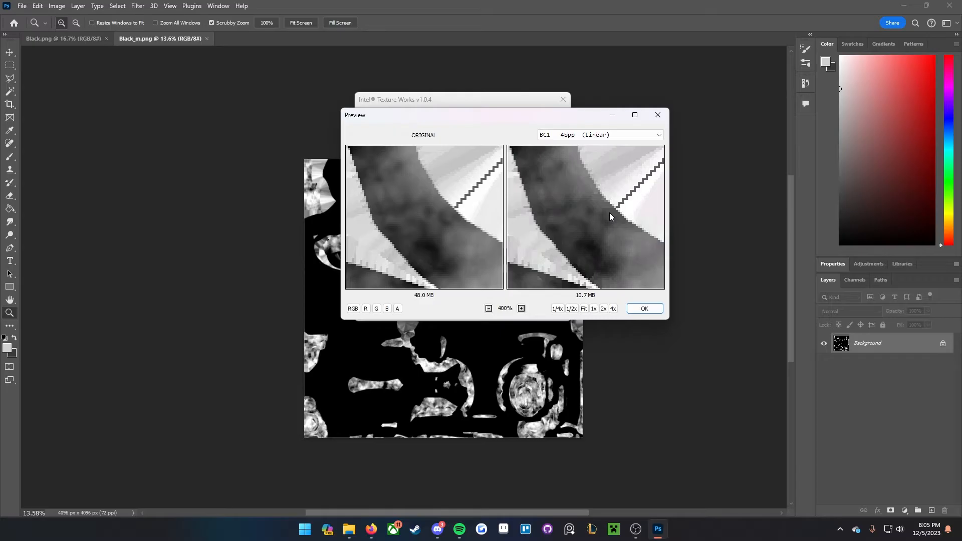
Step: Compare the mask preview under BC7 8bpp Fast (Linear, DX11+) and BC4 4bpp (Linear, Grayscale) compression
left_click(597, 135)
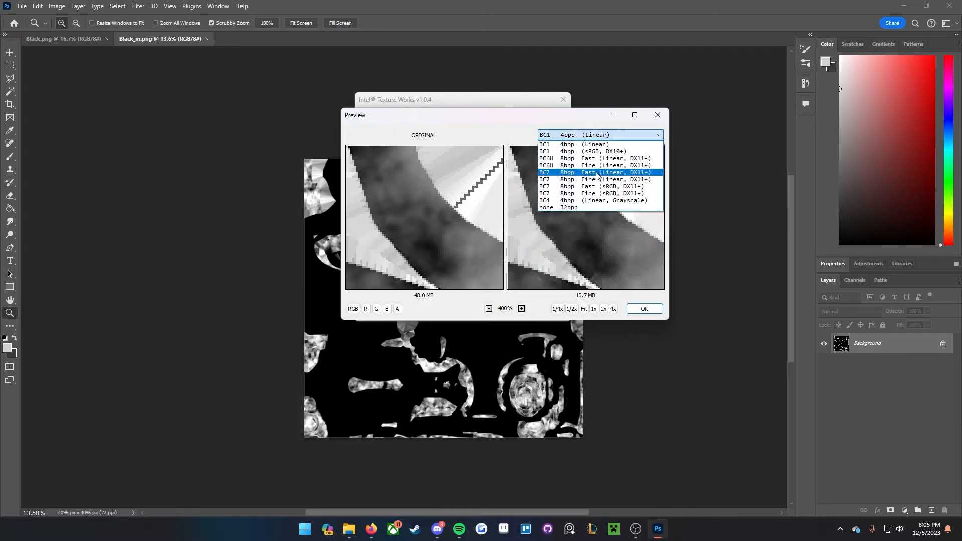
left_click(592, 174)
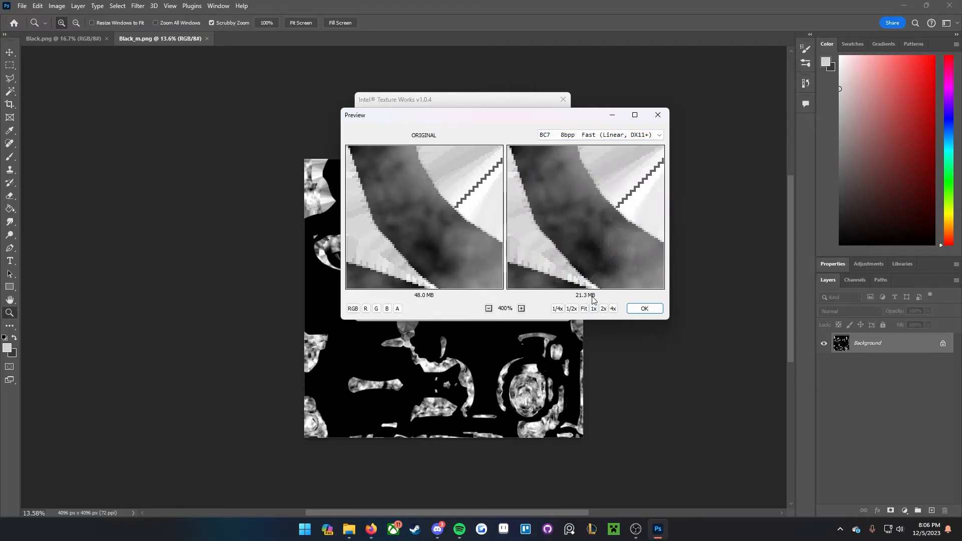
scroll(567, 212, "up", 1)
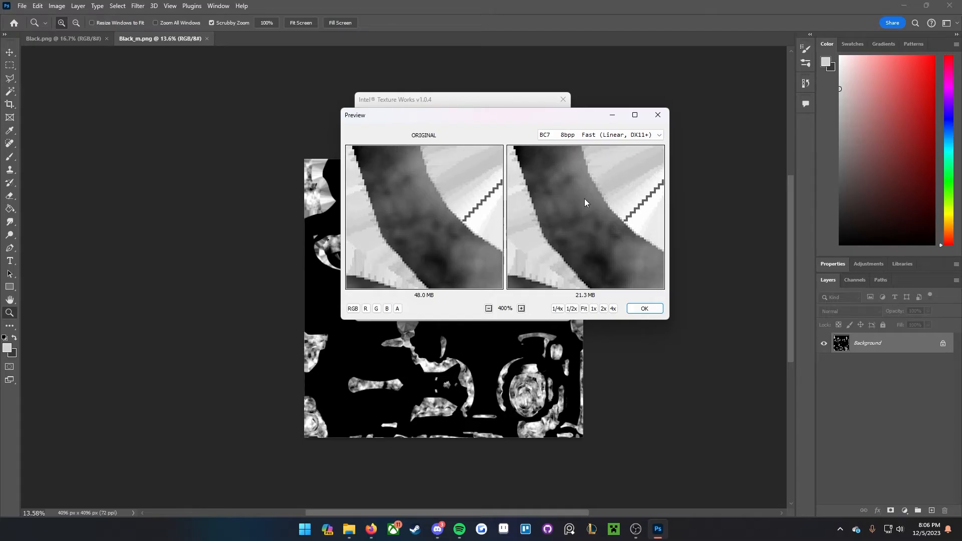
left_click(595, 138)
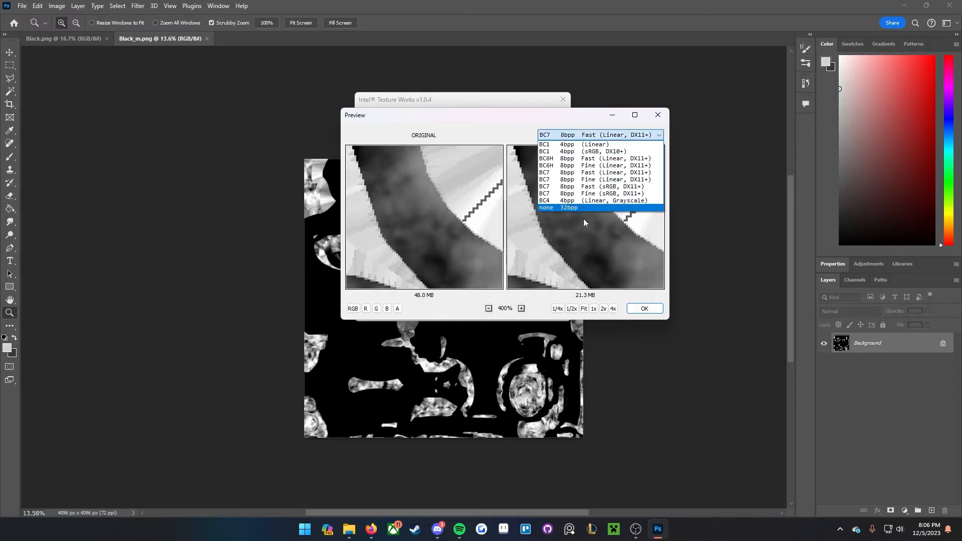
left_click(557, 202)
mouse_move(592, 227)
left_mouse_down()
mouse_move(553, 217)
mouse_move(583, 234)
left_mouse_up()
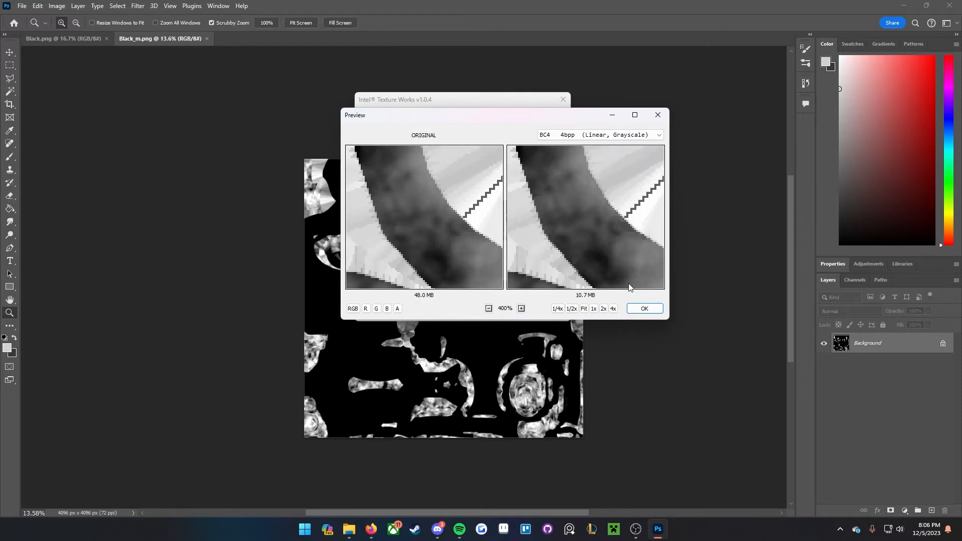
left_click_drag(577, 284, 556, 244)
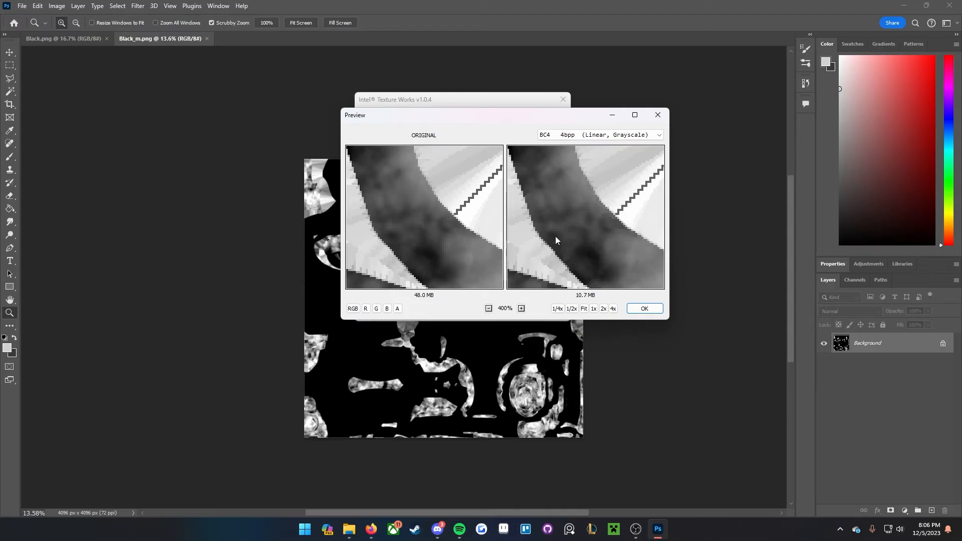
left_click_drag(561, 261, 579, 229)
Step: Return the mask's compression to BC1 4bpp (Linear), export the DDS and close the Black_m document
left_click(609, 131)
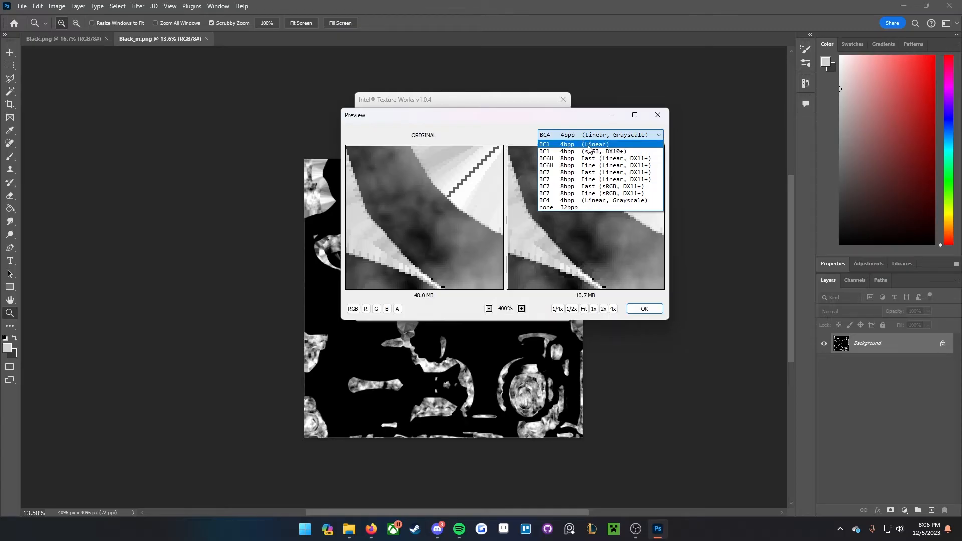
left_click(590, 145)
scroll(624, 219, "down", 10)
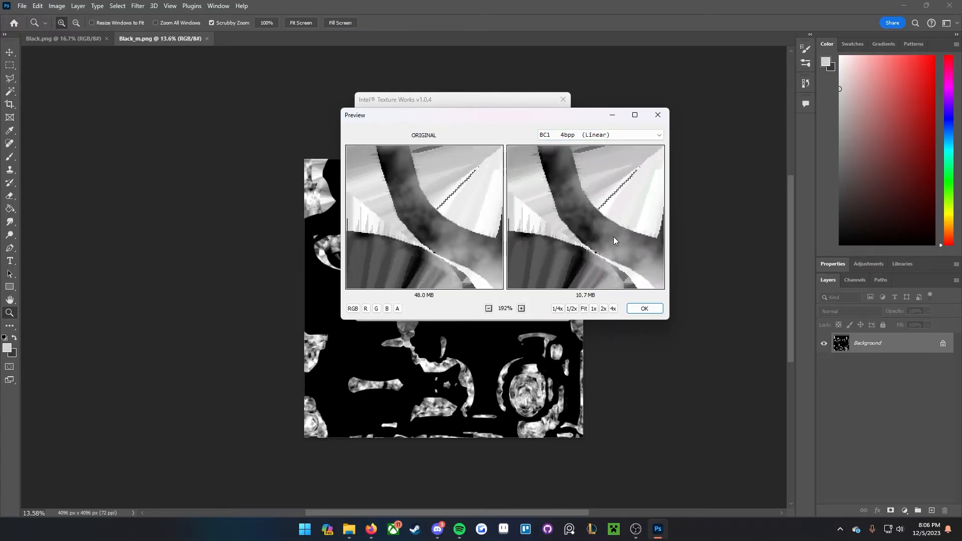
scroll(596, 261, "down", 5)
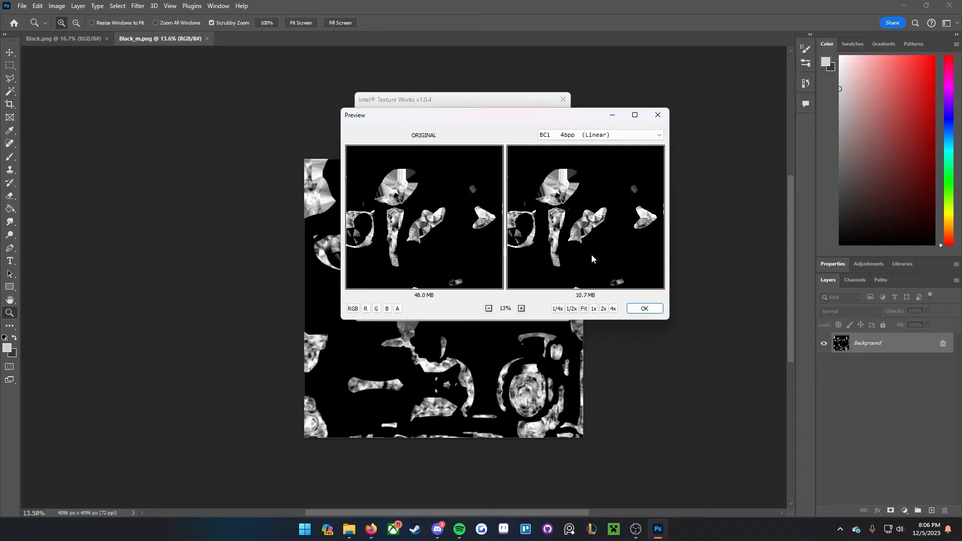
left_click(647, 309)
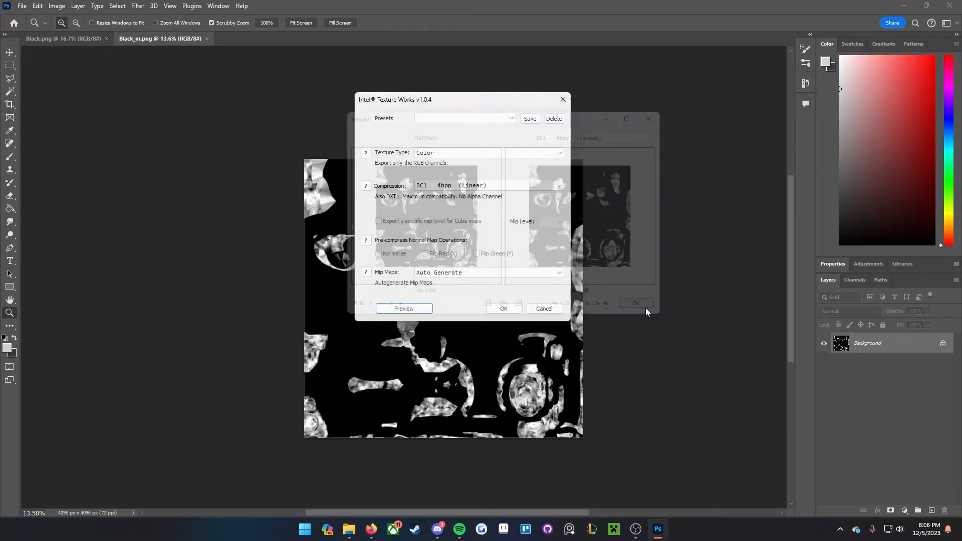
left_click(502, 308)
key("ctrl+w")
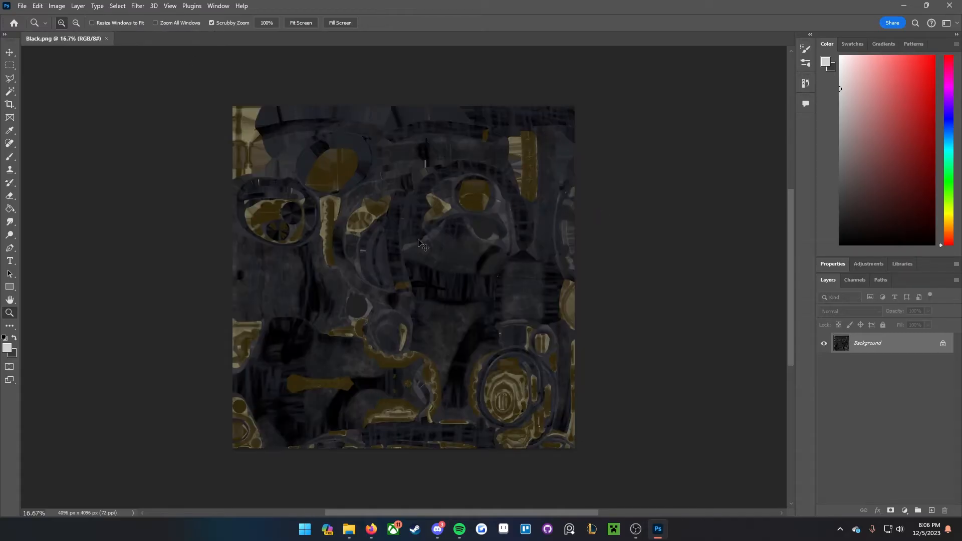
Step: Save the Black texture as Briar in the 4k/dds folder using the Intel Texture Works DDS format
key("ctrl+shift+s")
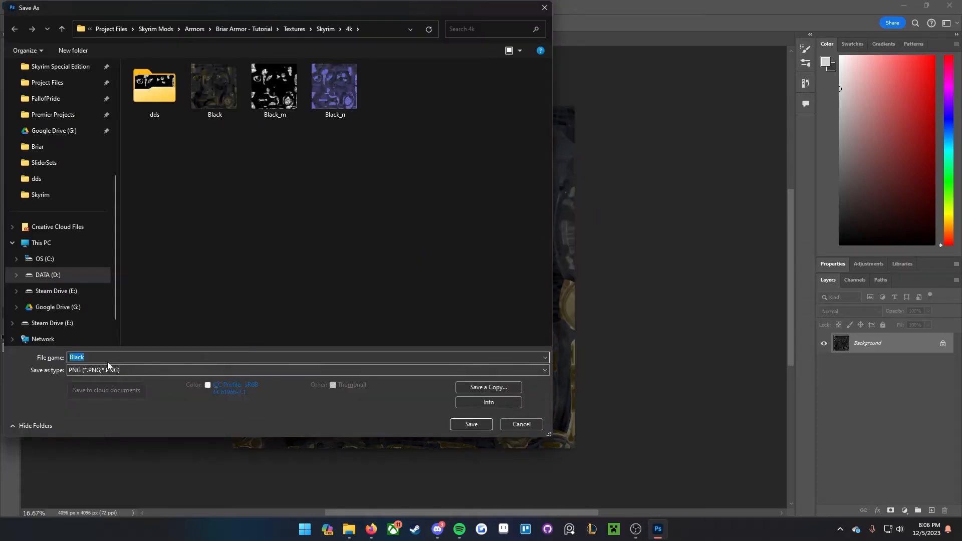
type("Briar")
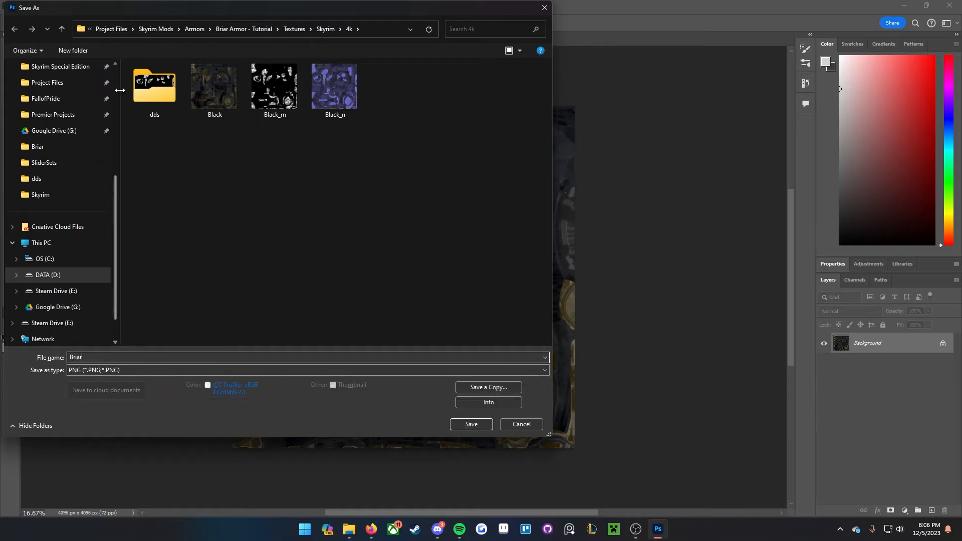
double_click(154, 89)
left_click(109, 369)
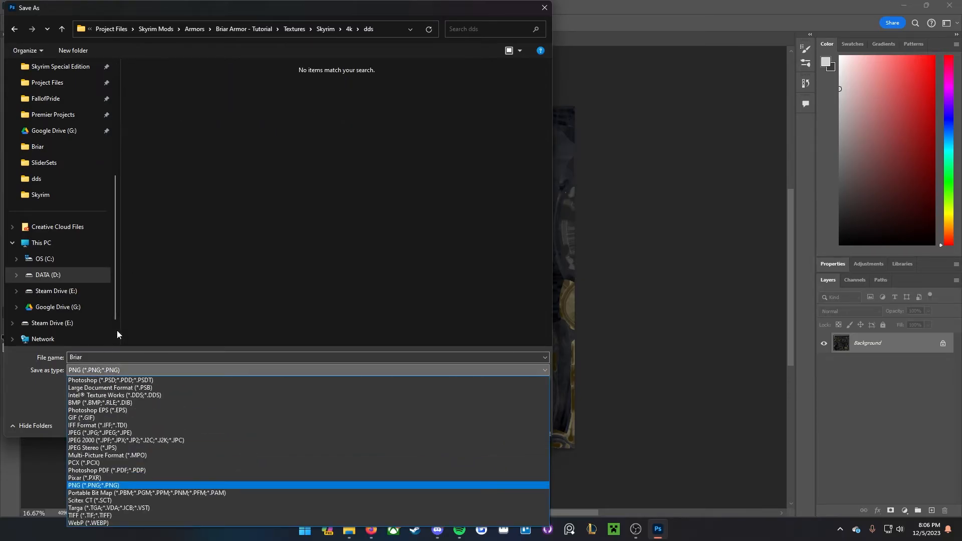
left_click(102, 396)
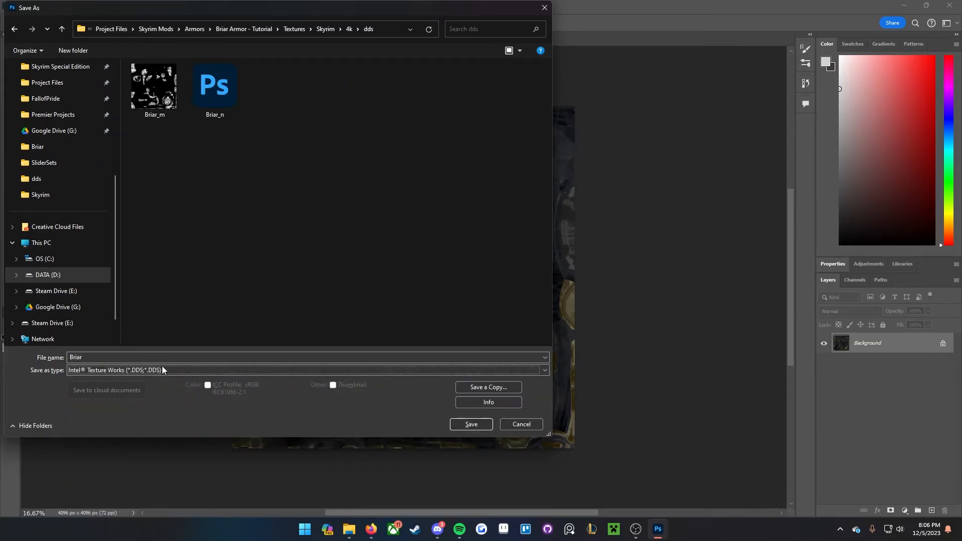
left_click(470, 426)
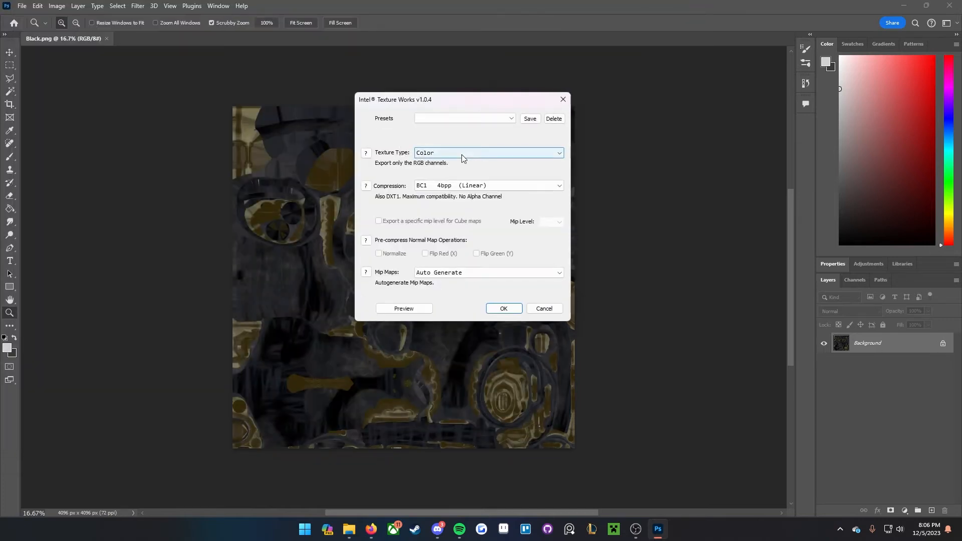
Step: Set the Briar texture's type to Color + Alpha and its compression to BC7 8bpp Fast (Linear, DX11+)
left_click(432, 153)
left_click(436, 169)
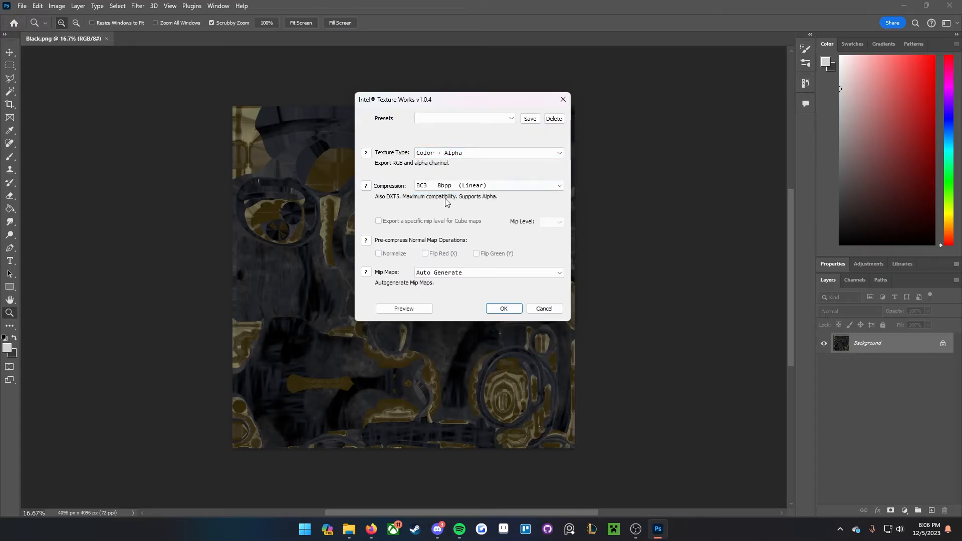
left_click(451, 186)
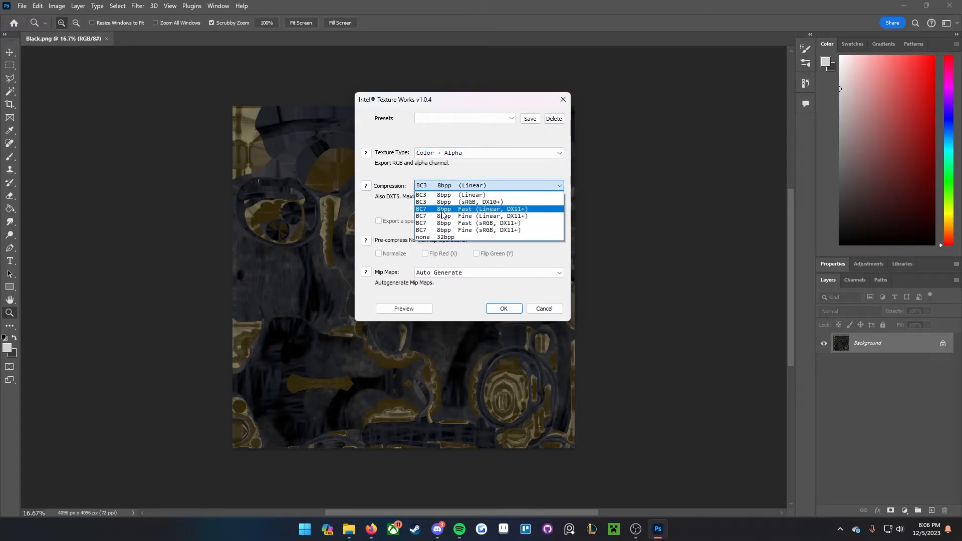
left_click(515, 209)
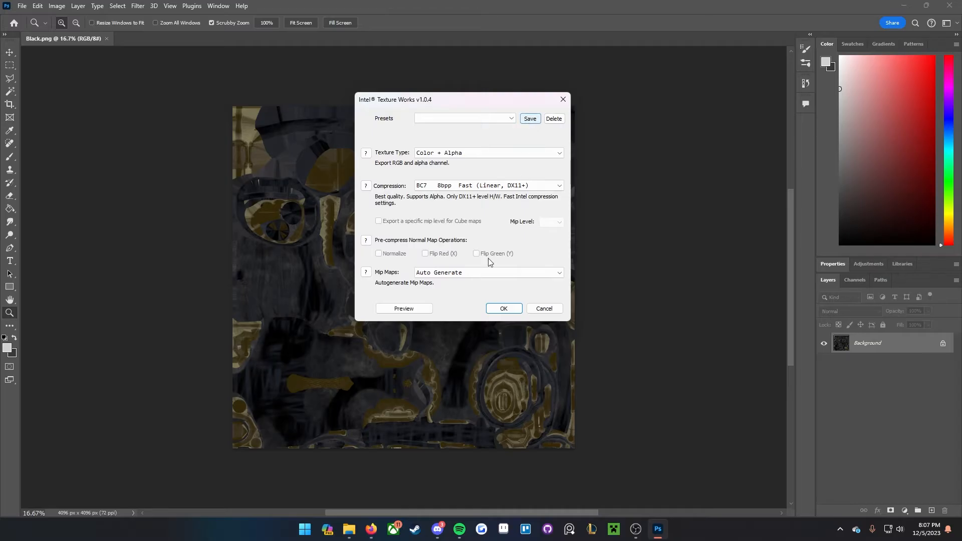
Step: Check the BC7 compression of the Briar texture in a close-up preview and export the DDS
left_click(410, 314)
scroll(576, 206, "up", 8)
scroll(584, 207, "up", 8)
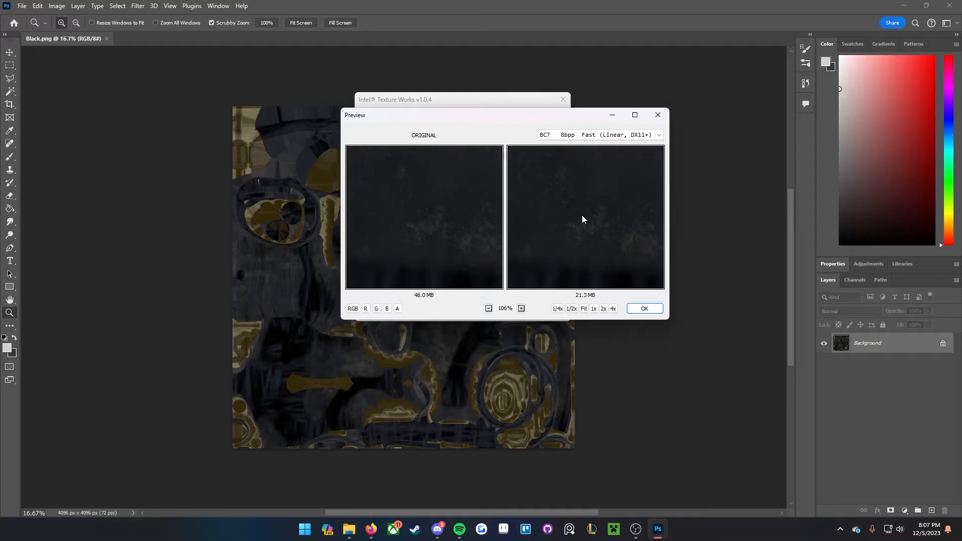
left_click(638, 309)
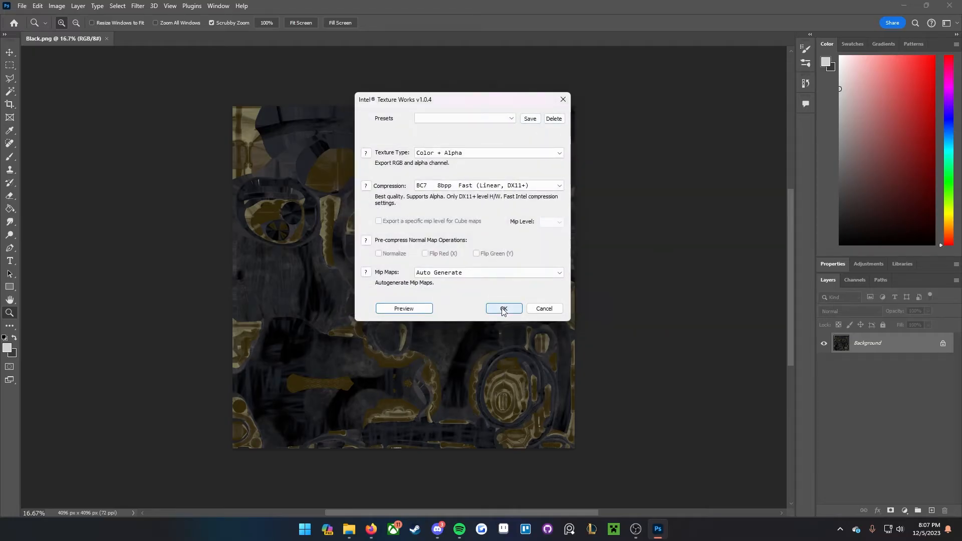
left_click(504, 309)
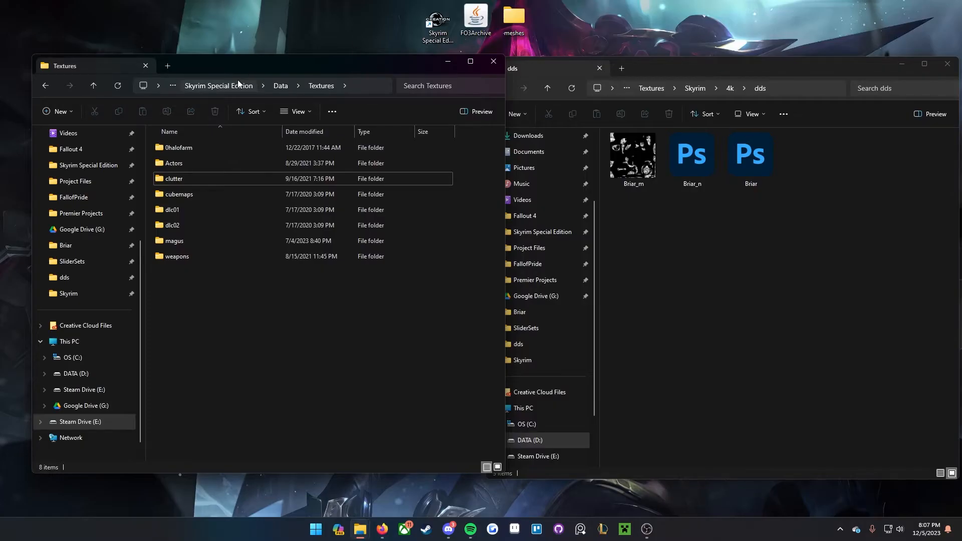
Step: In File Explorer, go to the Skyrim Special Edition Data folder and select its Meshes folder
left_click(237, 82)
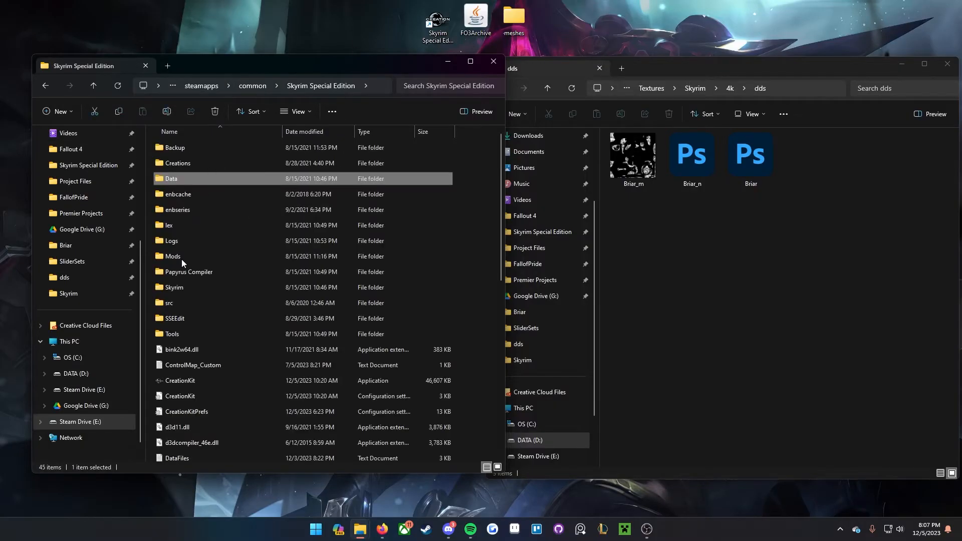
double_click(195, 176)
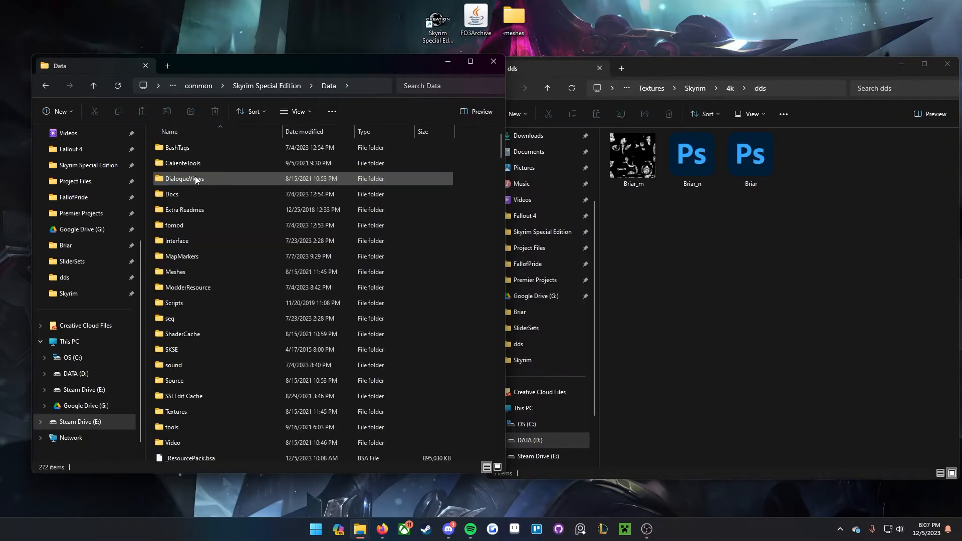
scroll(203, 221, "down", 3)
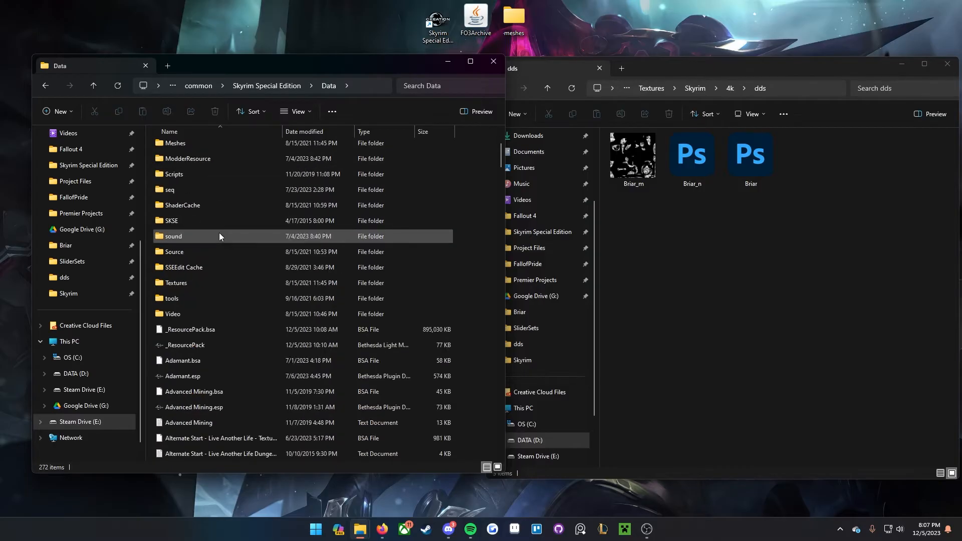
scroll(219, 236, "up", 3)
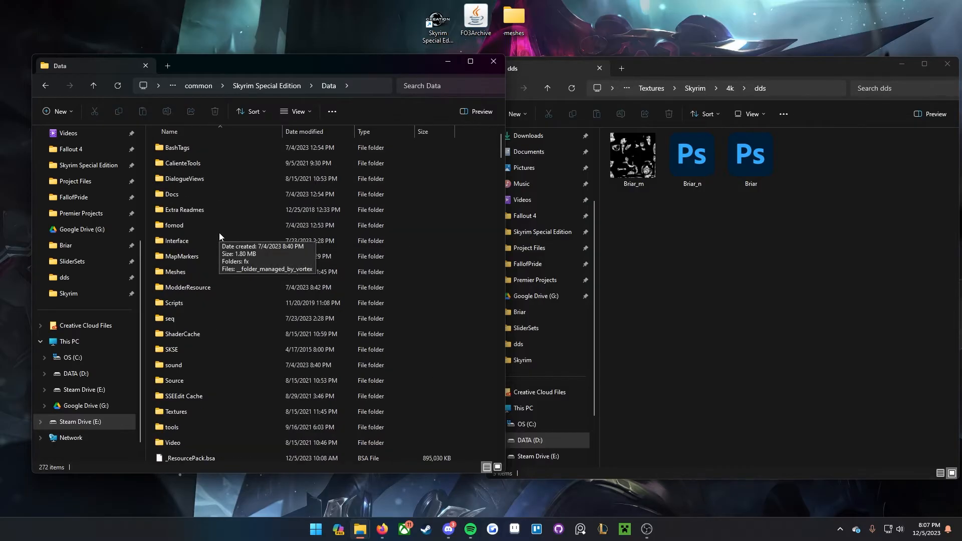
left_click(182, 275)
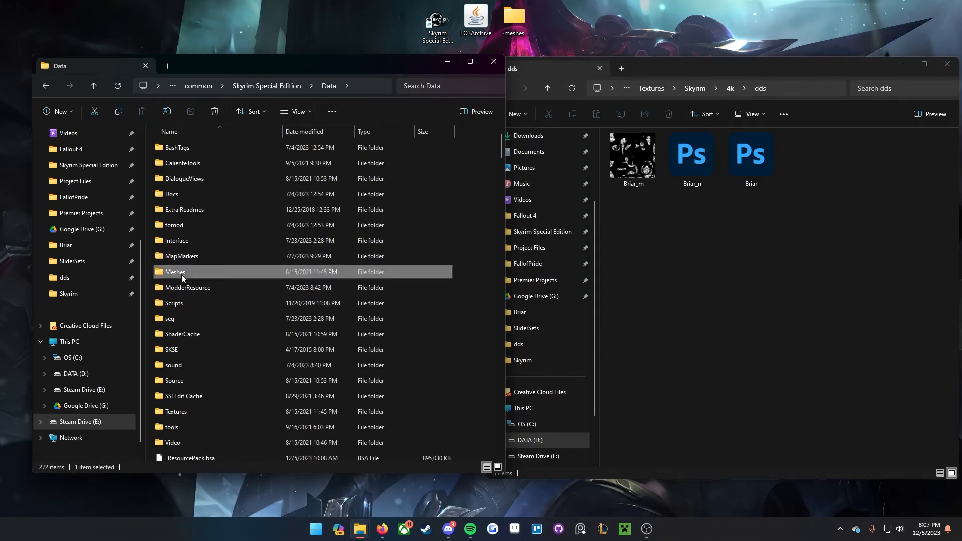
Step: Create a new folder named TUTBriar inside the armor folder of Meshes
double_click(181, 274)
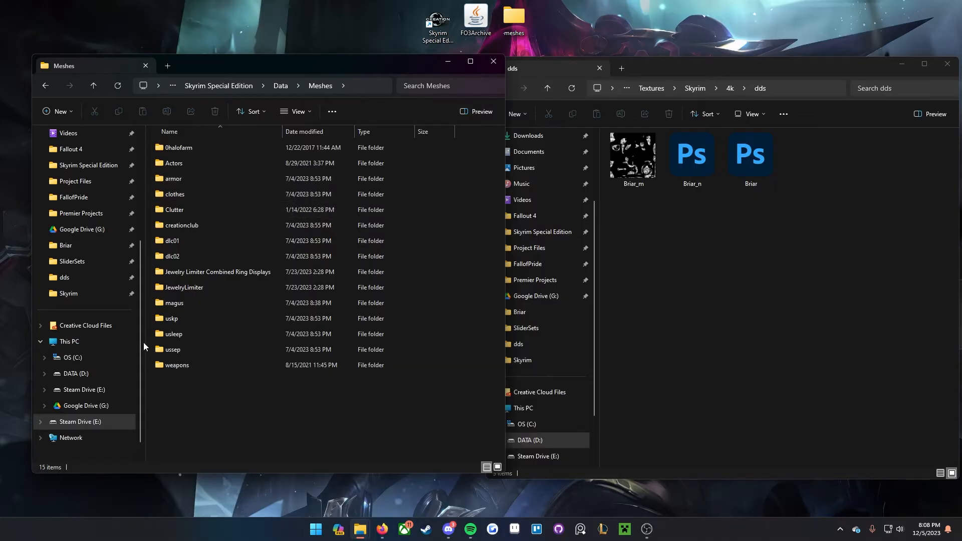
double_click(175, 184)
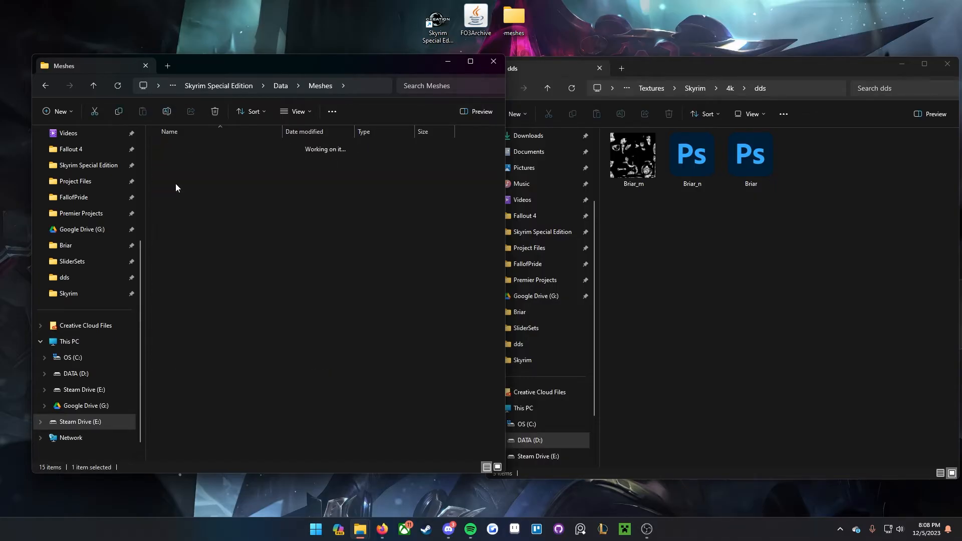
right_click(459, 281)
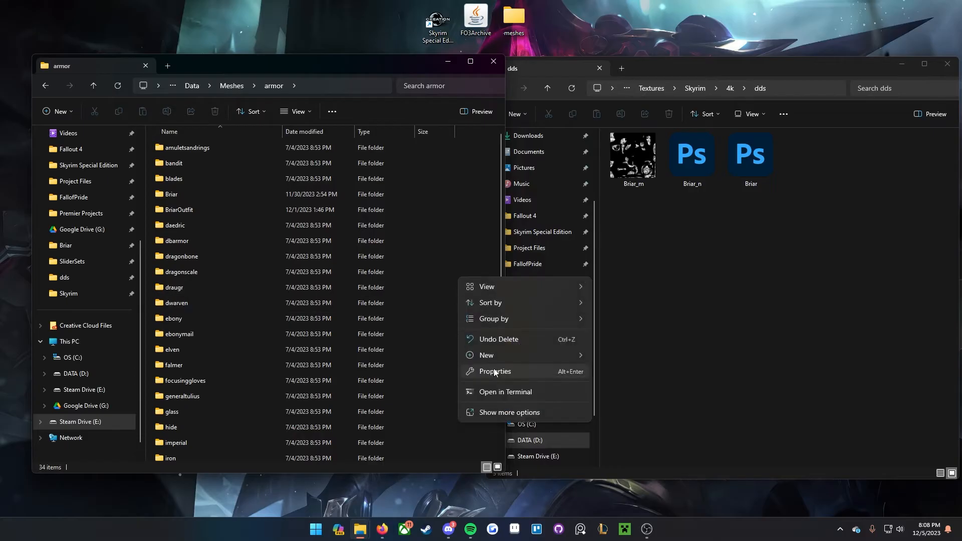
mouse_move(501, 355)
left_click(636, 84)
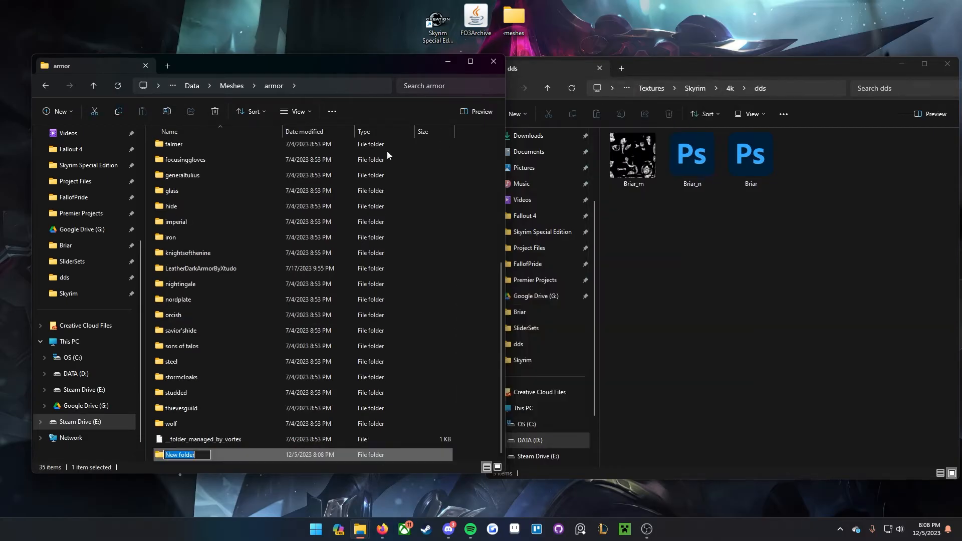
type("TYUT")
key("BackSpace")
key("BackSpace")
key("BackSpace")
type("UTBriar")
key("Return")
Step: Go to the armor folder under Data's Textures and create a TUTBriar folder there
key("BackSpace")
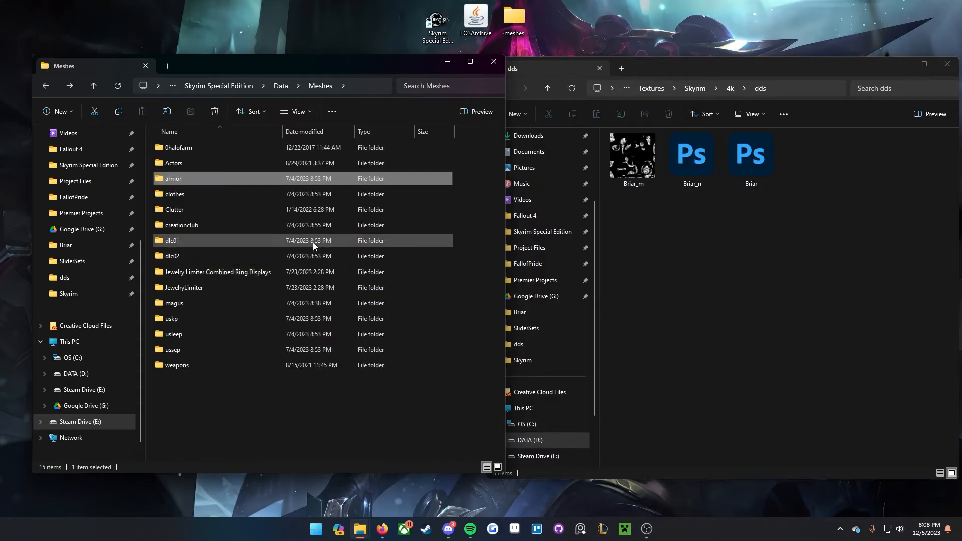
key("BackSpace")
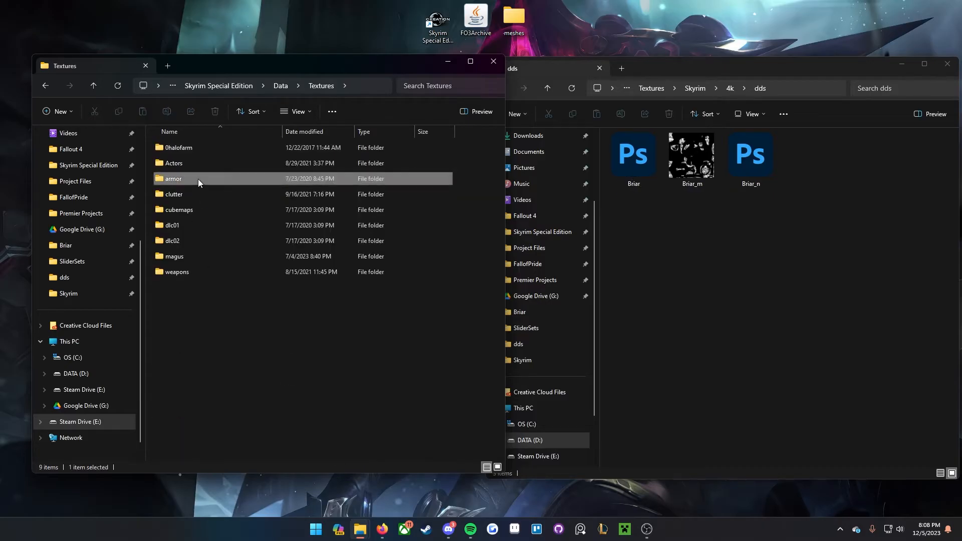
double_click(195, 179)
right_click(213, 288)
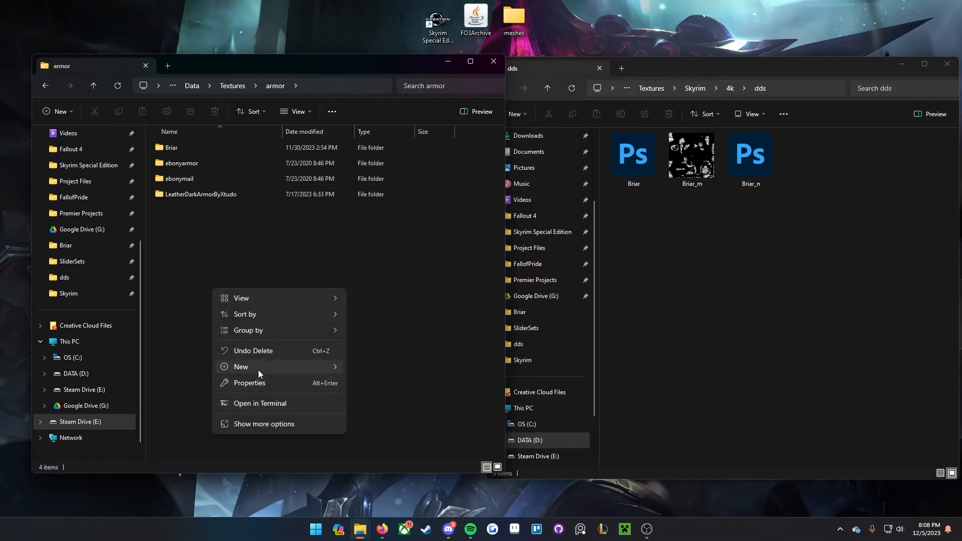
mouse_move(257, 367)
left_click(400, 93)
type("TU")
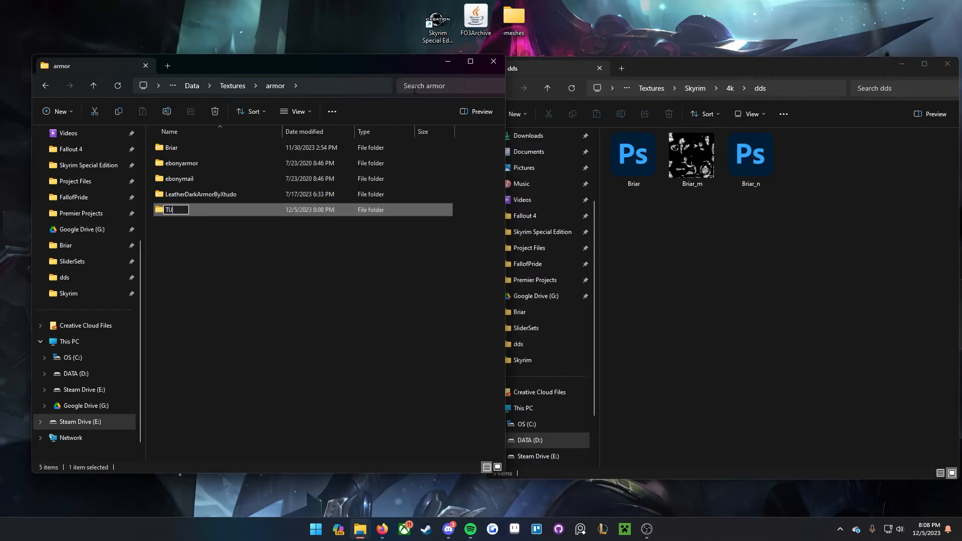
type("TBriar")
key("Return")
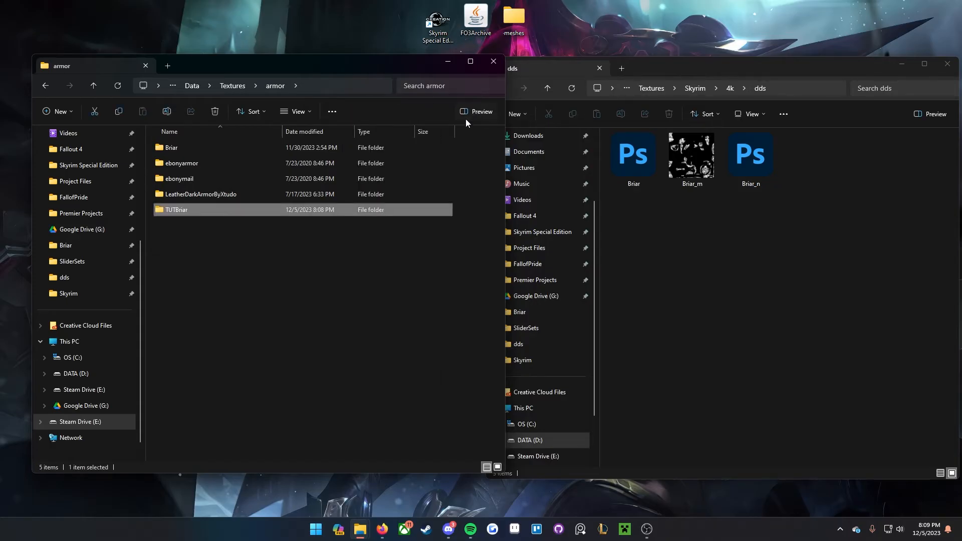
Step: Copy the Briar, Briar_m and Briar_n DDS files from the 4k/dds folder into the Textures/armor/TUTBriar folder
double_click(284, 211)
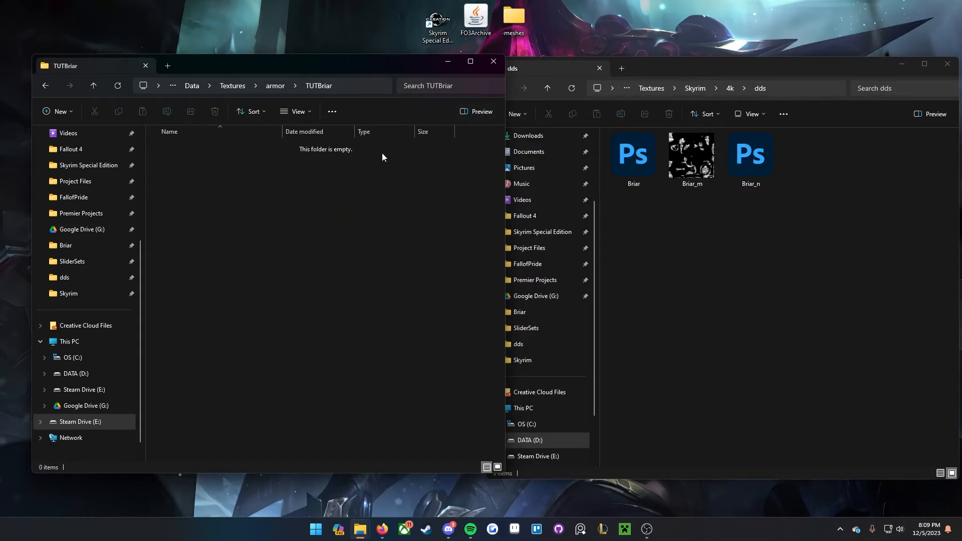
left_click(841, 246)
key("ctrl+a")
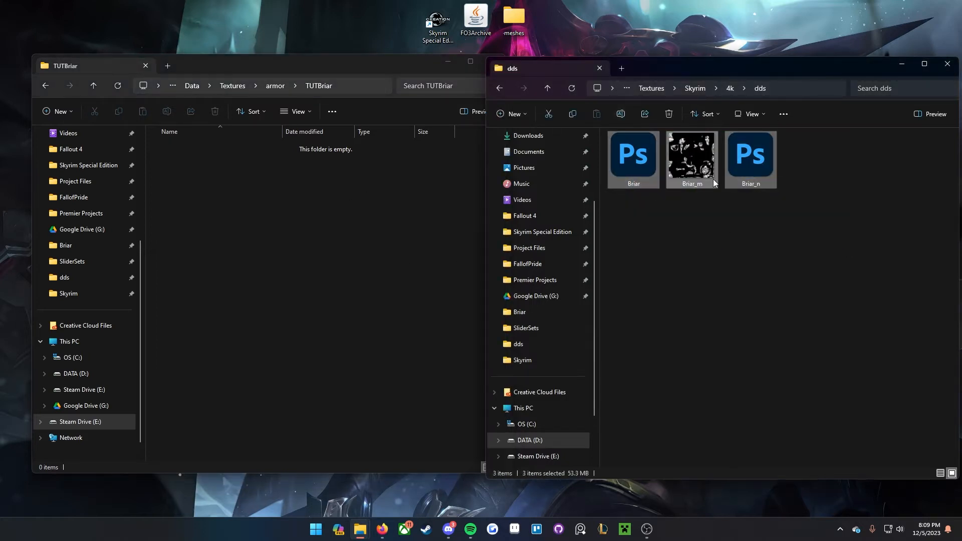
key("ctrl+c")
left_click(319, 230)
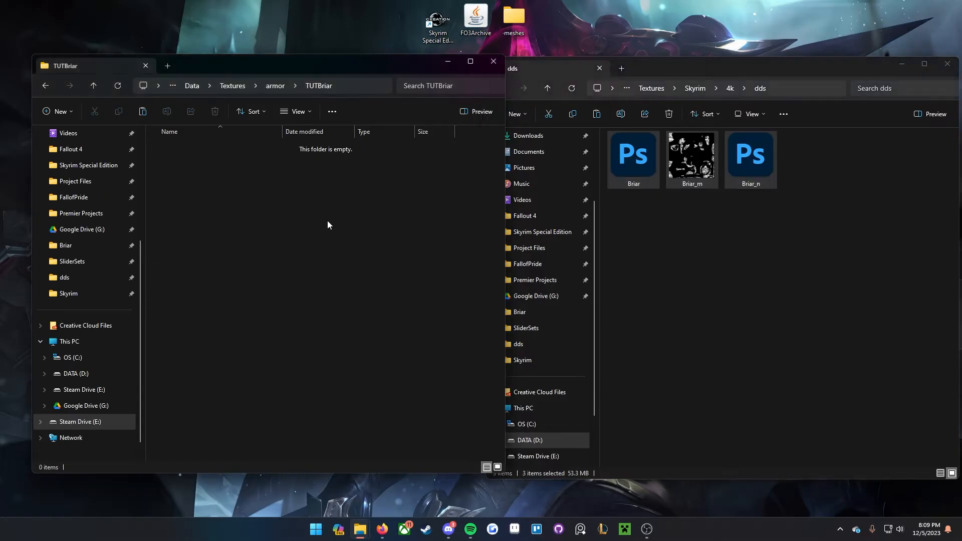
key("ctrl+v")
left_click(326, 225)
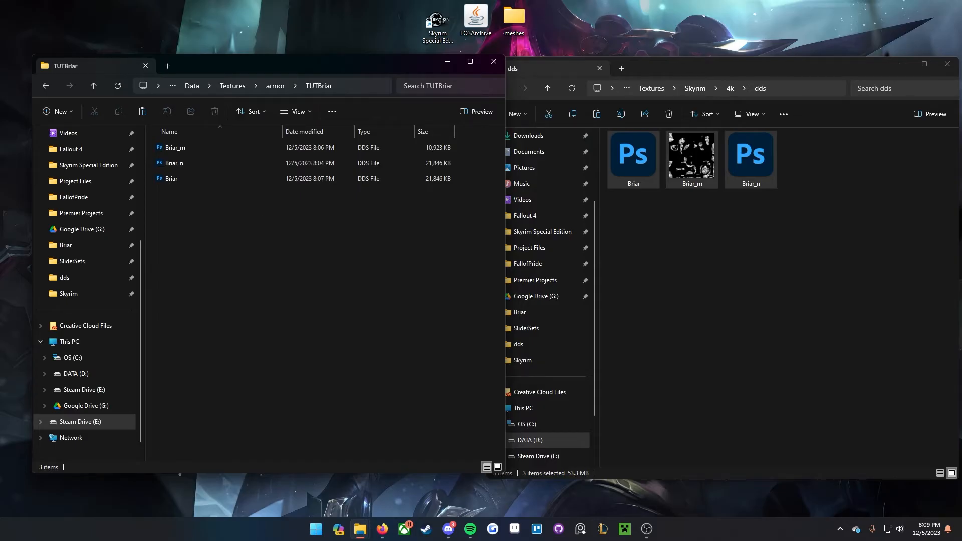
Step: Open the Torso mesh from Briar Armor - Tutorial's Meshes/Skyrim folder in NifSkope
left_click(717, 188)
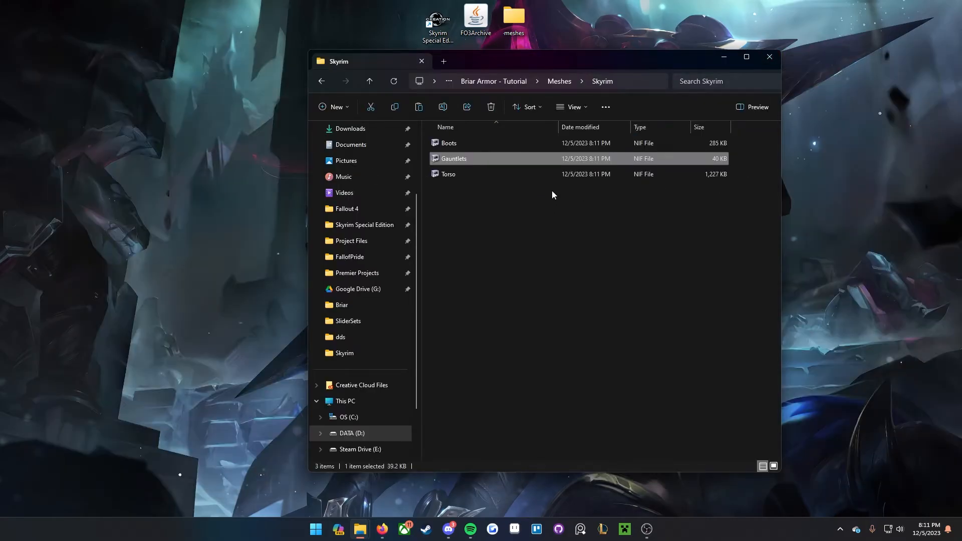
left_click(505, 206)
double_click(480, 179)
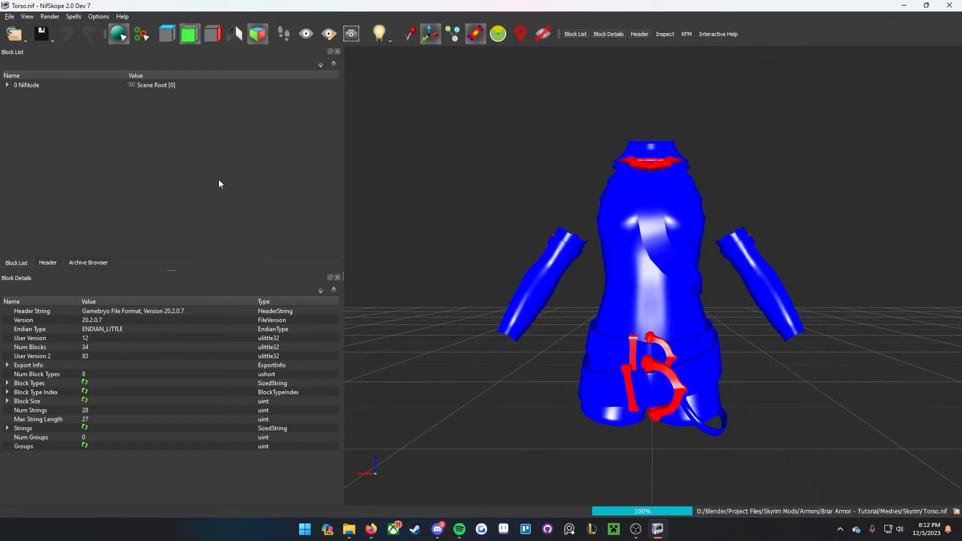
Step: Examine the torso mesh and its red and blue vertex colors from several angles
left_click_drag(481, 233, 715, 305)
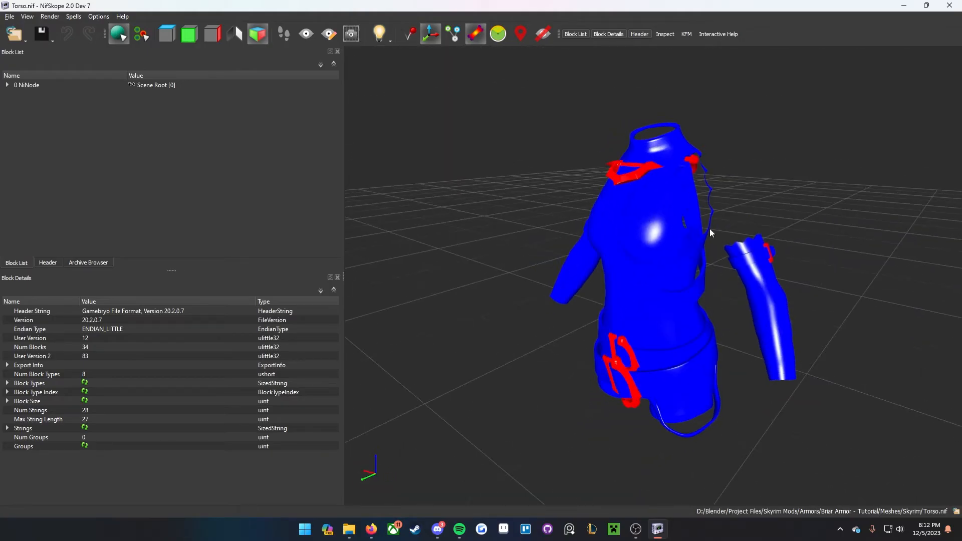
left_click_drag(370, 286, 435, 276)
scroll(435, 275, "down", 4)
scroll(503, 288, "up", 2)
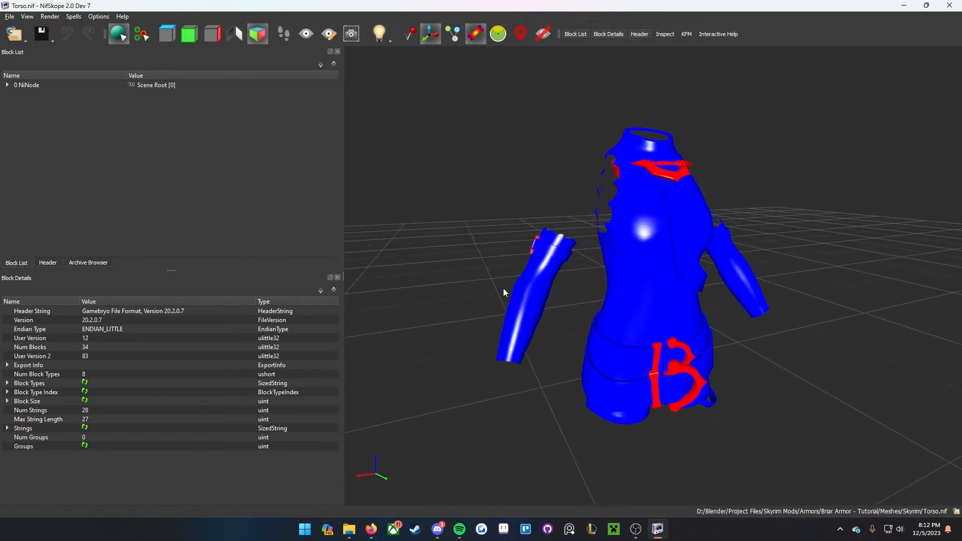
scroll(496, 276, "up", 2)
right_click(491, 261)
mouse_move(509, 267)
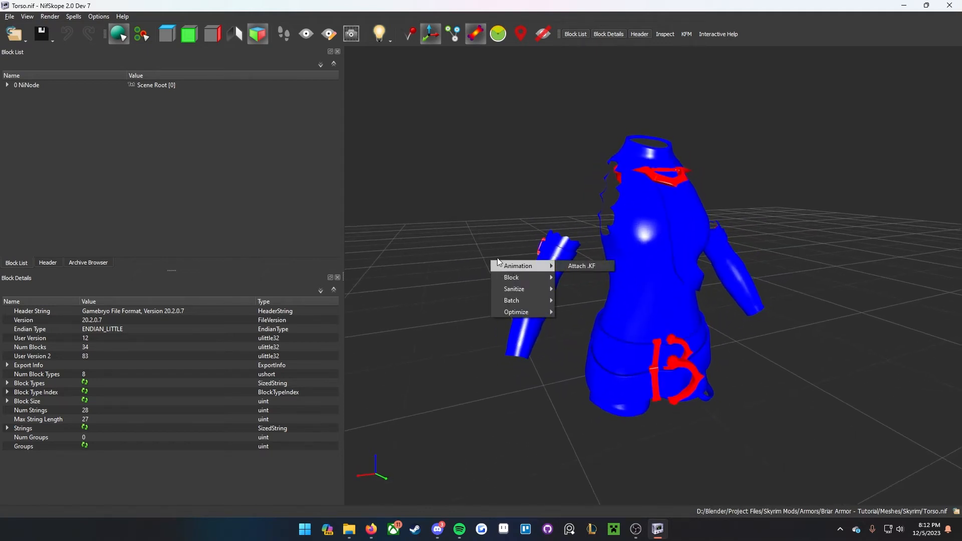
left_click(525, 218)
left_click_drag(527, 219, 537, 225)
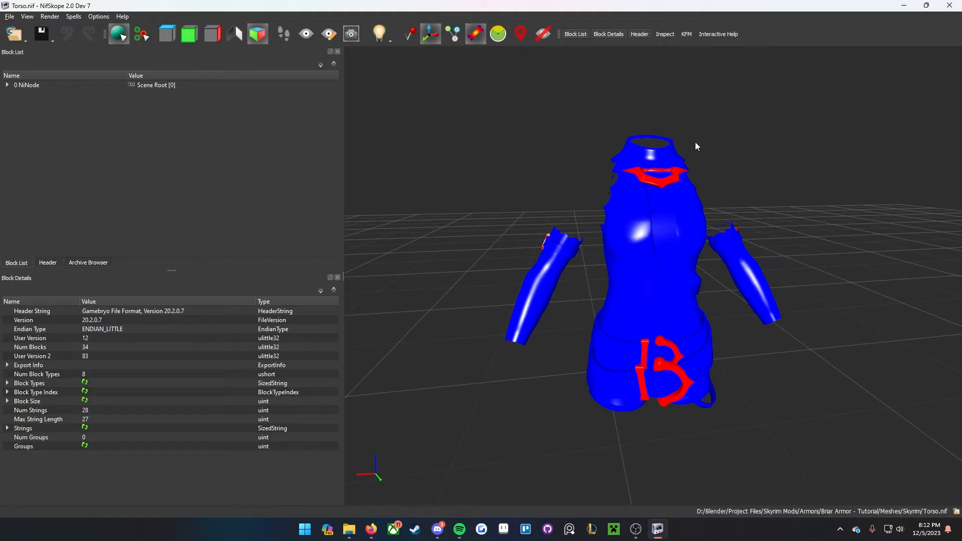
Step: In the Torso shape's NiTriShapeData, replace all vertex colors with the color picker's default color and check the mesh
left_click(648, 201)
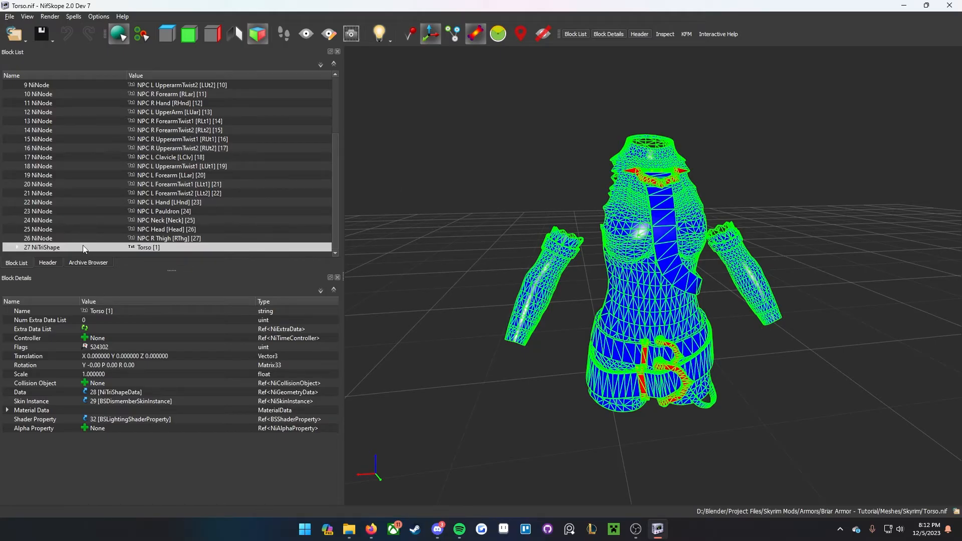
mouse_move(17, 246)
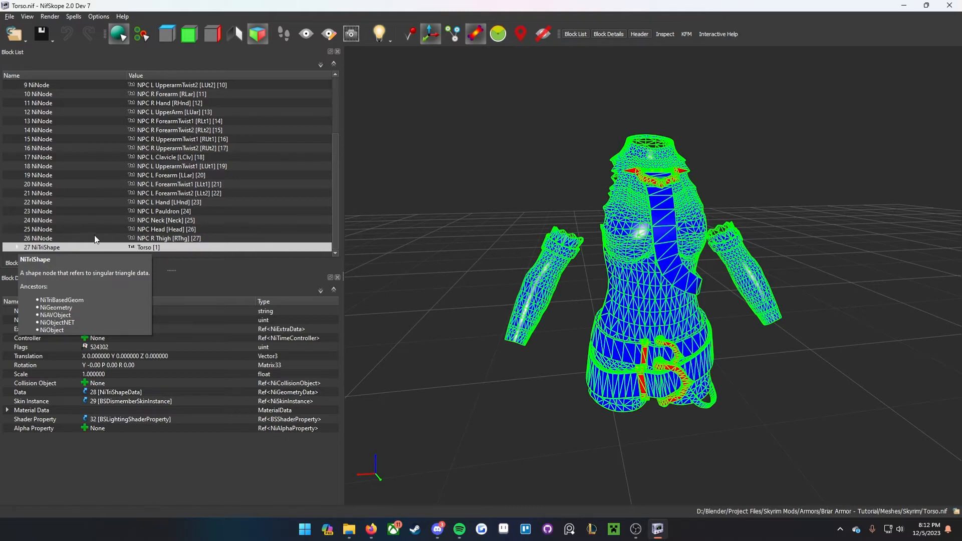
left_click(17, 247)
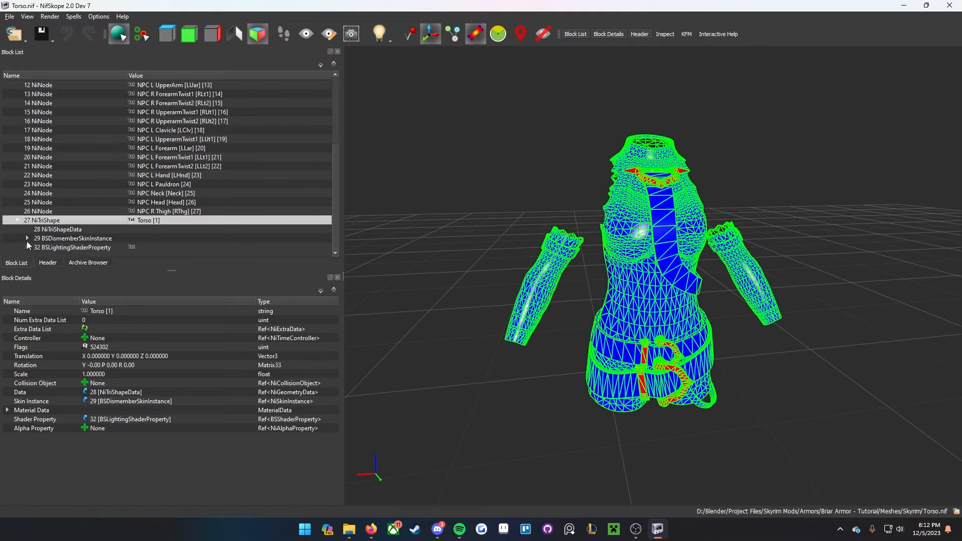
left_click(62, 230)
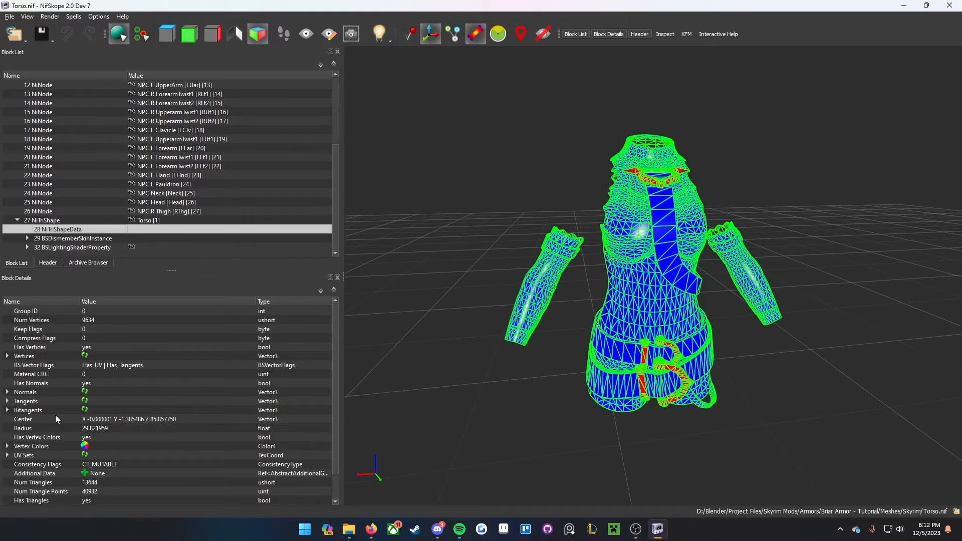
double_click(84, 447)
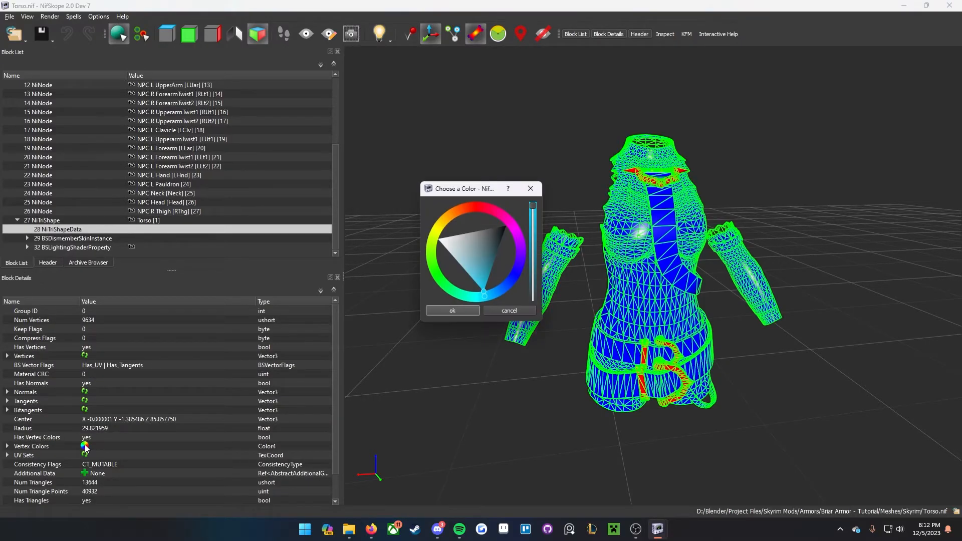
left_click(455, 310)
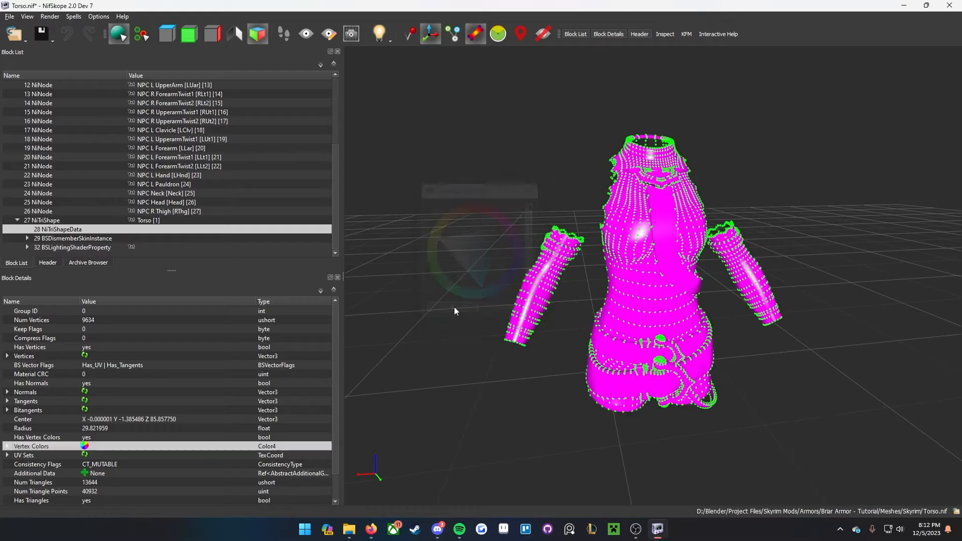
left_click_drag(430, 417, 519, 420)
left_click_drag(621, 318, 660, 187)
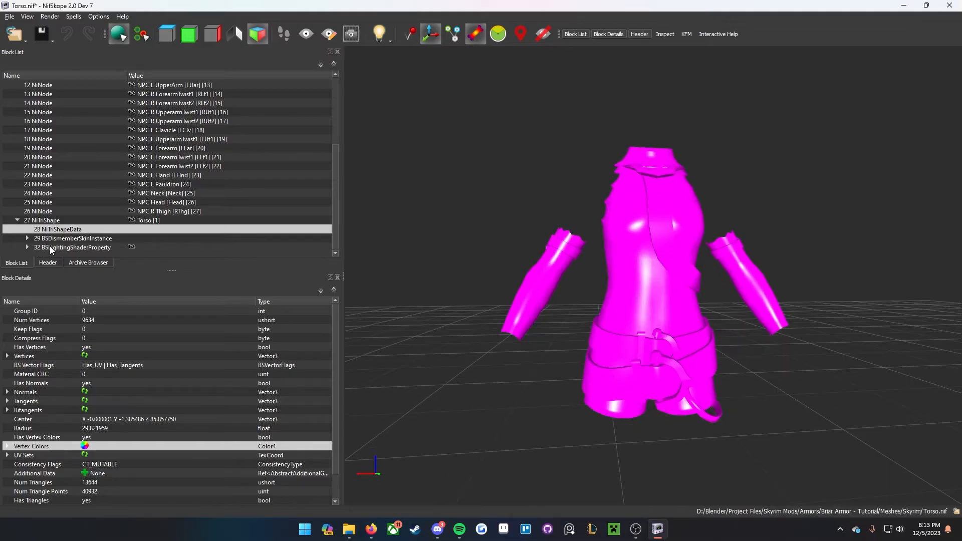
Step: Set the Skyrim Shader Type of the Torso's BSLightingShaderProperty to Environment Map
left_click(50, 248)
left_click_drag(562, 236, 591, 250)
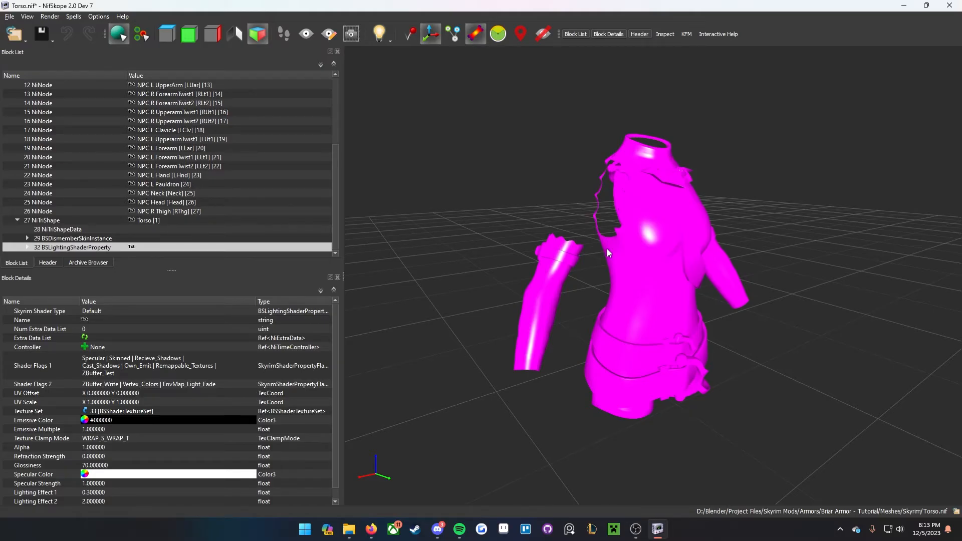
left_click_drag(609, 249, 587, 239)
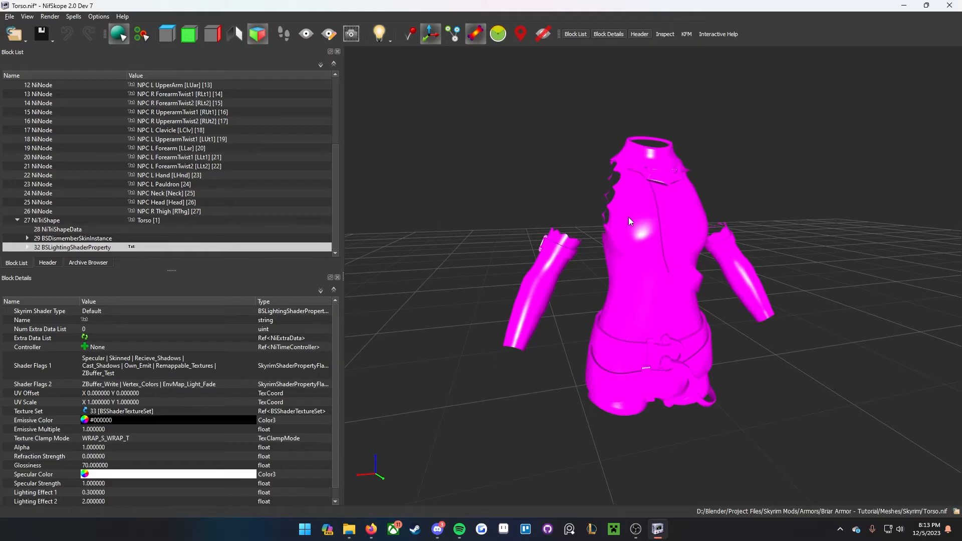
left_click(614, 206)
left_click(79, 247)
double_click(119, 312)
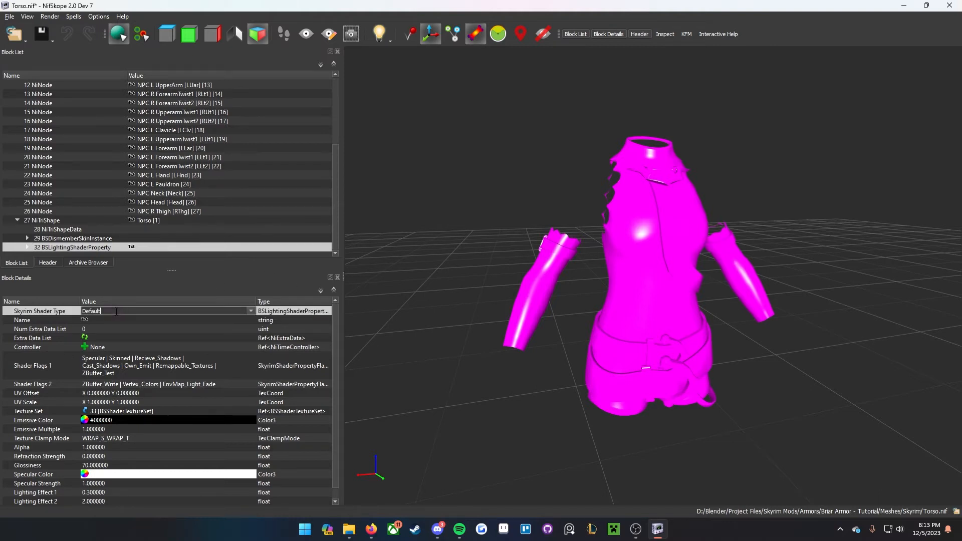
left_click(250, 312)
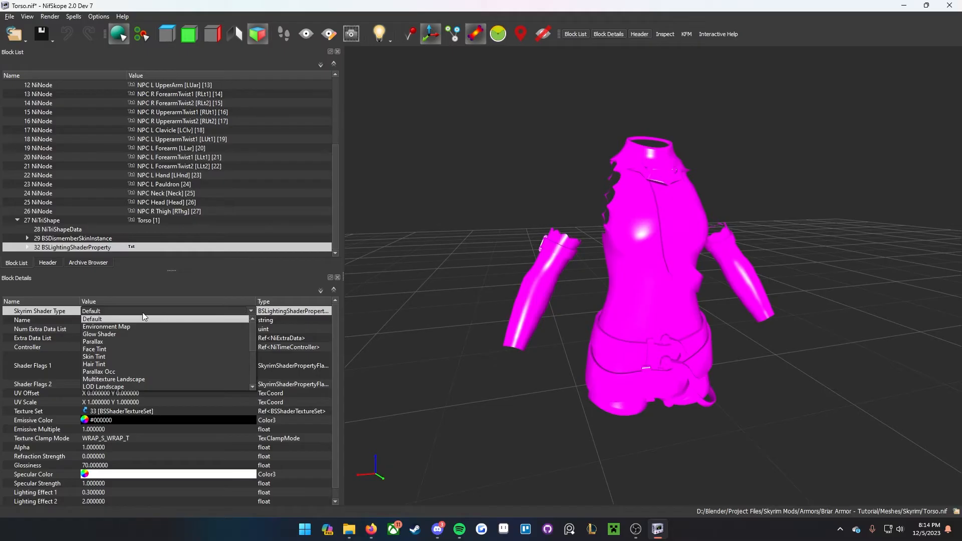
left_click(103, 326)
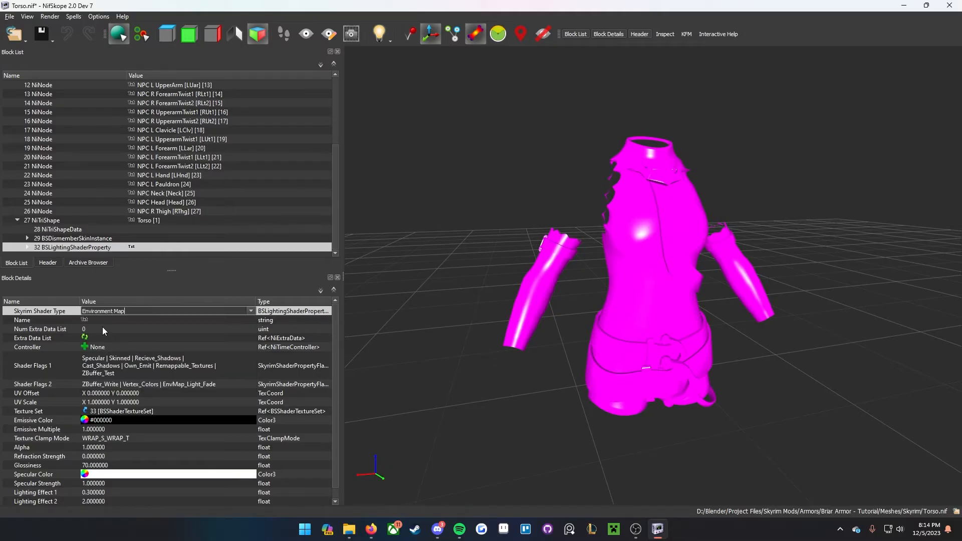
Step: Enable the Environment_Mapping flag in Shader Flags 1 of the Torso's lighting shader and check the model
double_click(148, 366)
left_click(249, 370)
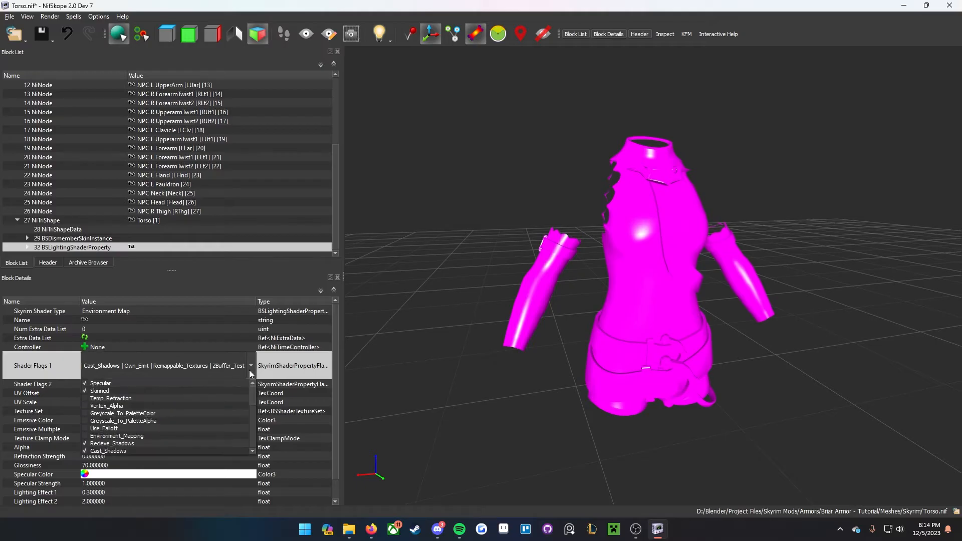
left_click(116, 436)
left_click(242, 323)
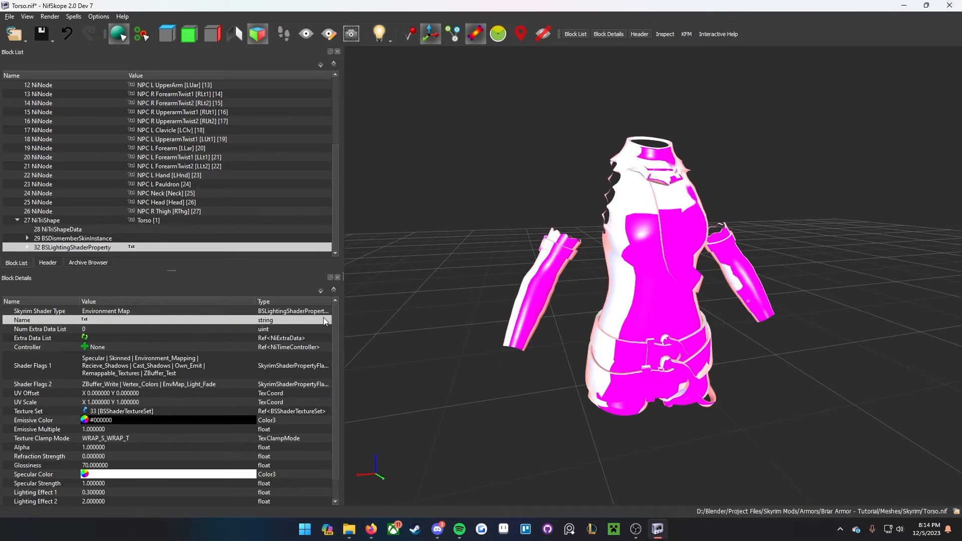
left_click_drag(487, 359, 447, 351)
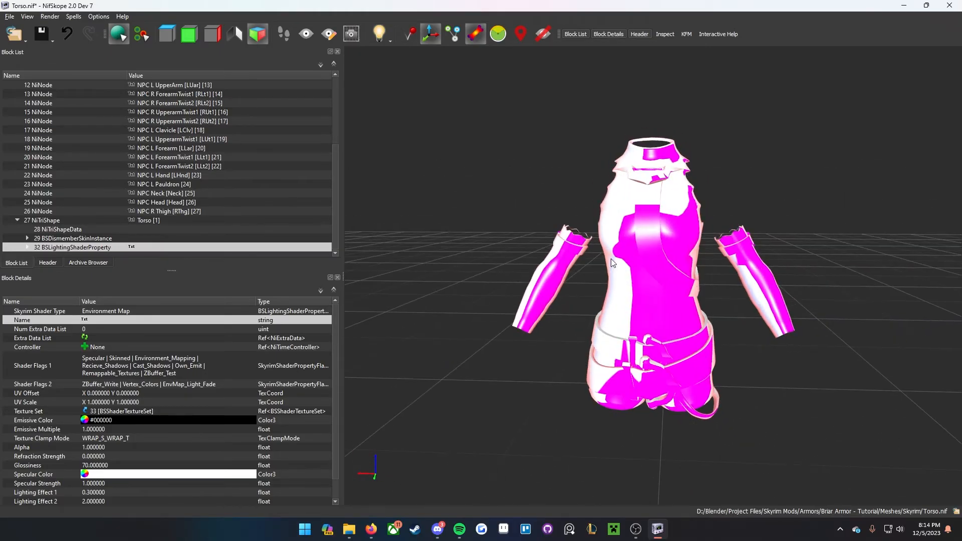
Step: Open the BSShaderTextureSet under the Torso's BSLightingShaderProperty and go through its texture slots
left_click(29, 248)
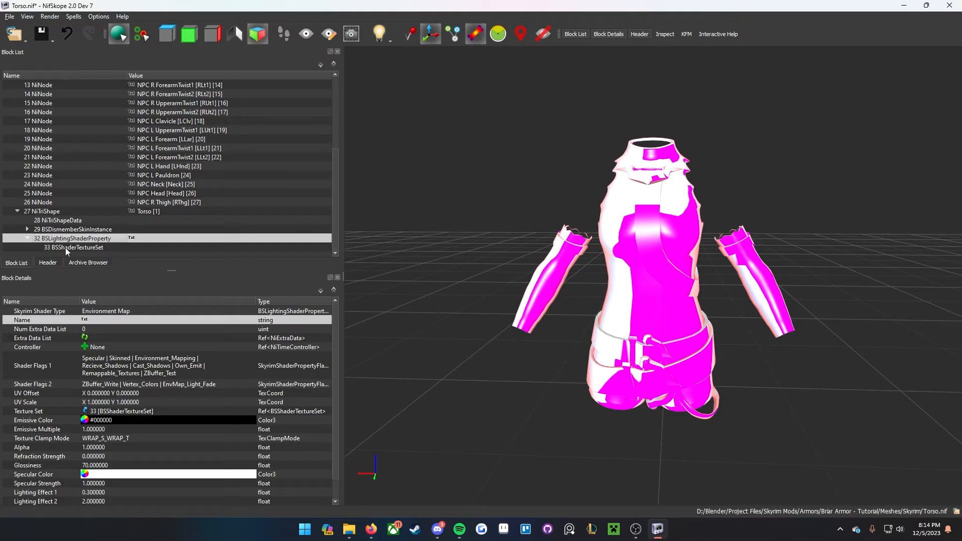
left_click(51, 248)
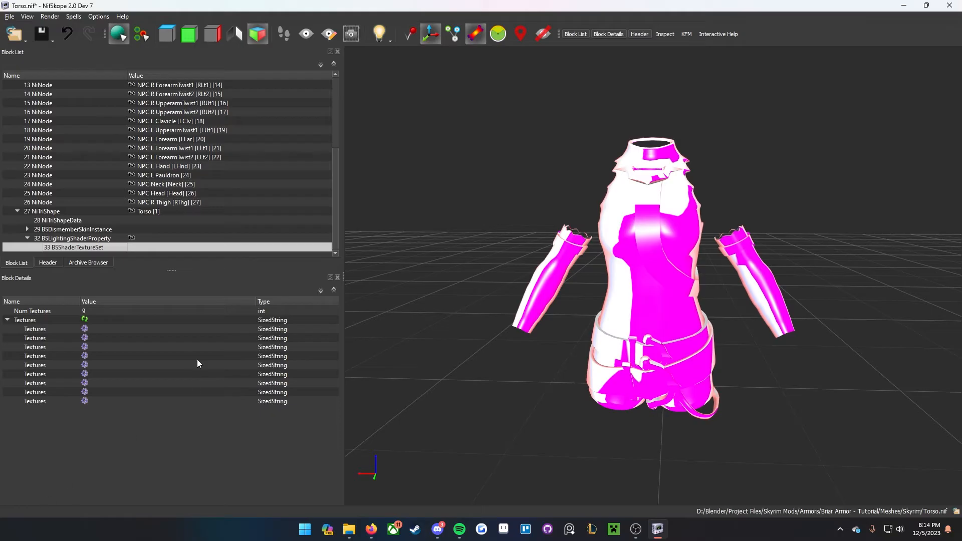
left_click(135, 331)
left_click(135, 339)
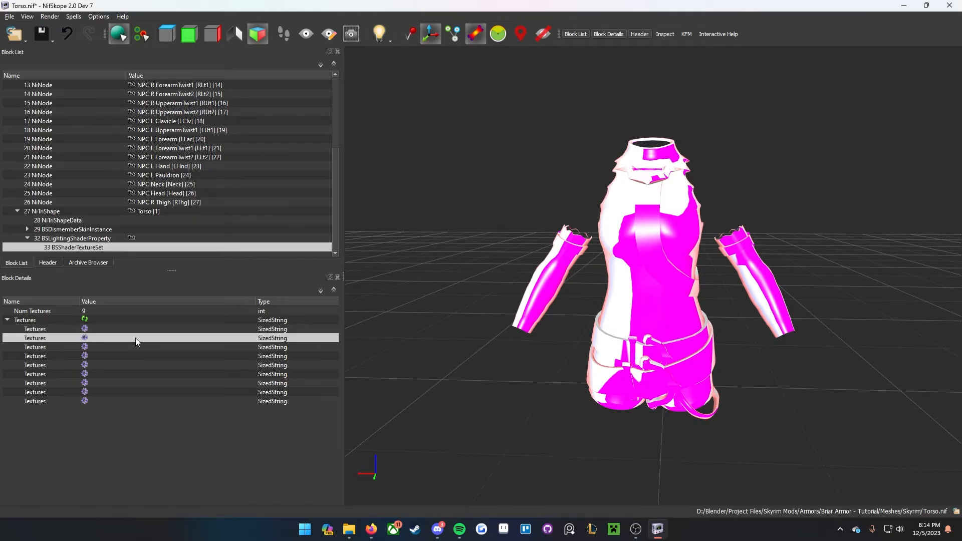
left_click(135, 347)
left_click(134, 356)
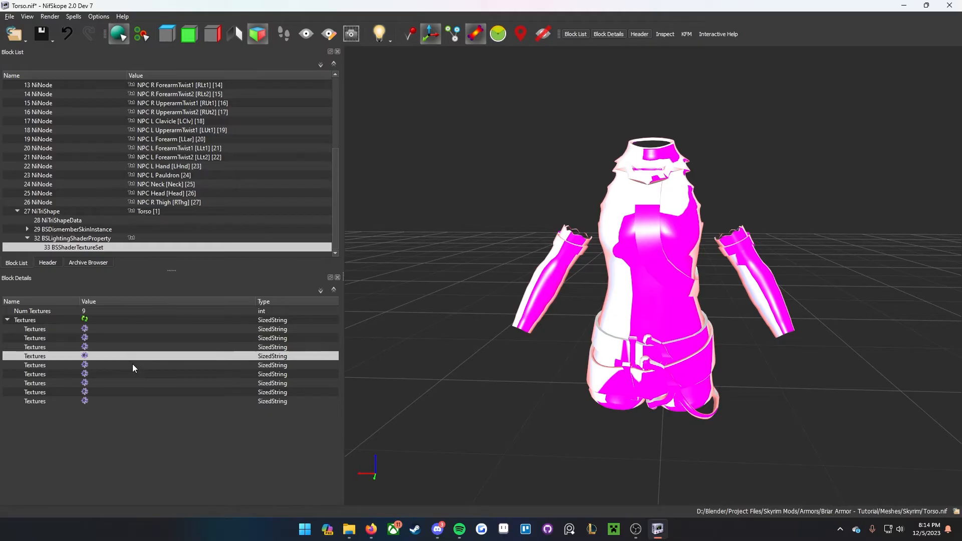
left_click(132, 364)
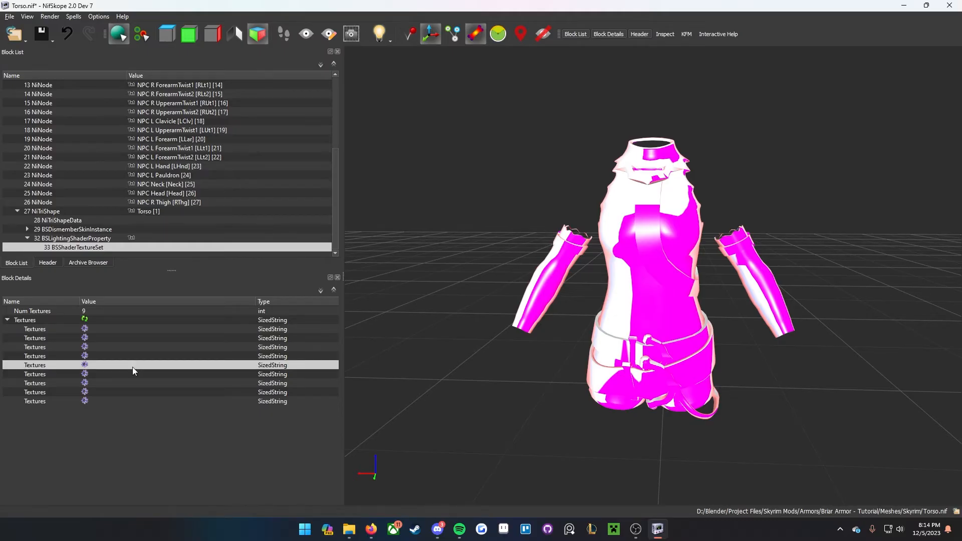
left_click(101, 377)
left_click(133, 329)
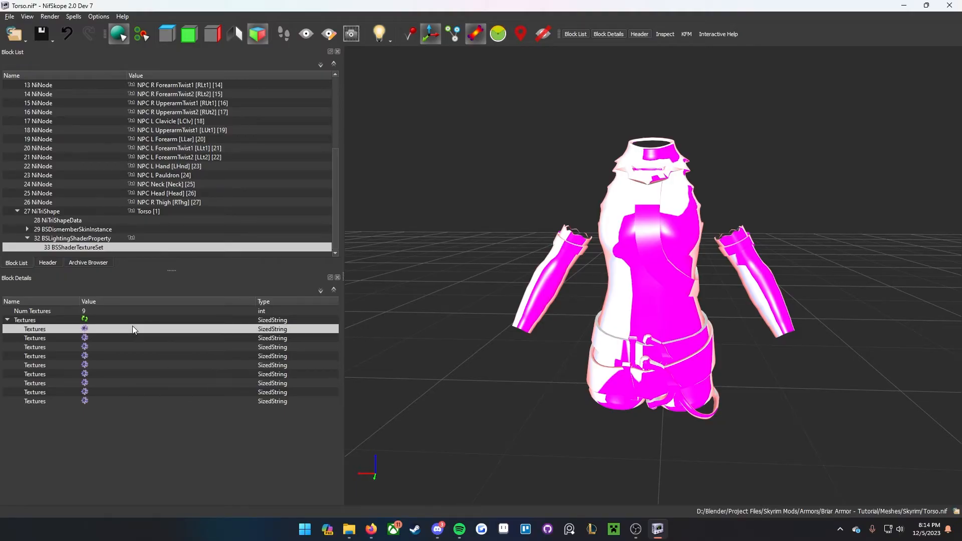
Step: Switch to the TUTBriar folder in File Explorer and copy the Textures\armor\TUTBriar part of its path
mouse_move(357, 534)
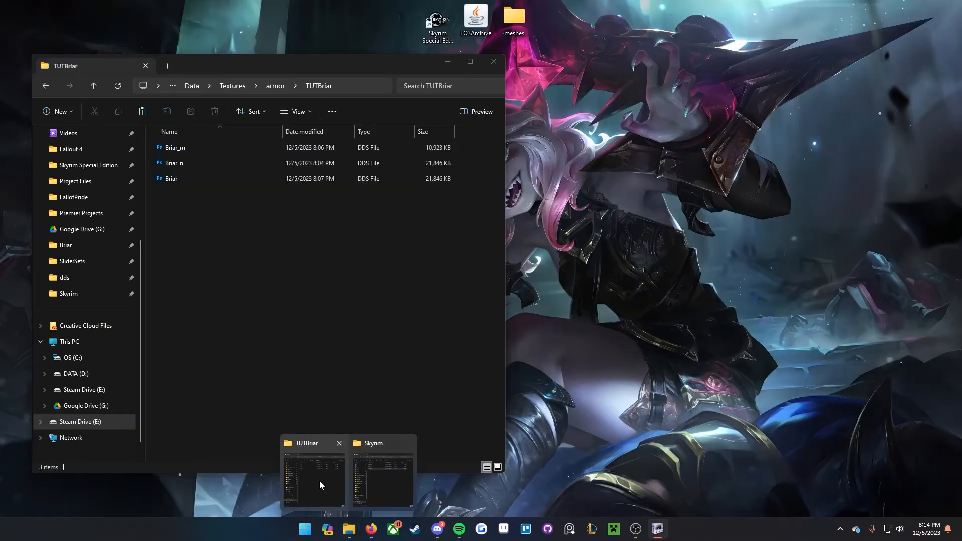
left_click(320, 482)
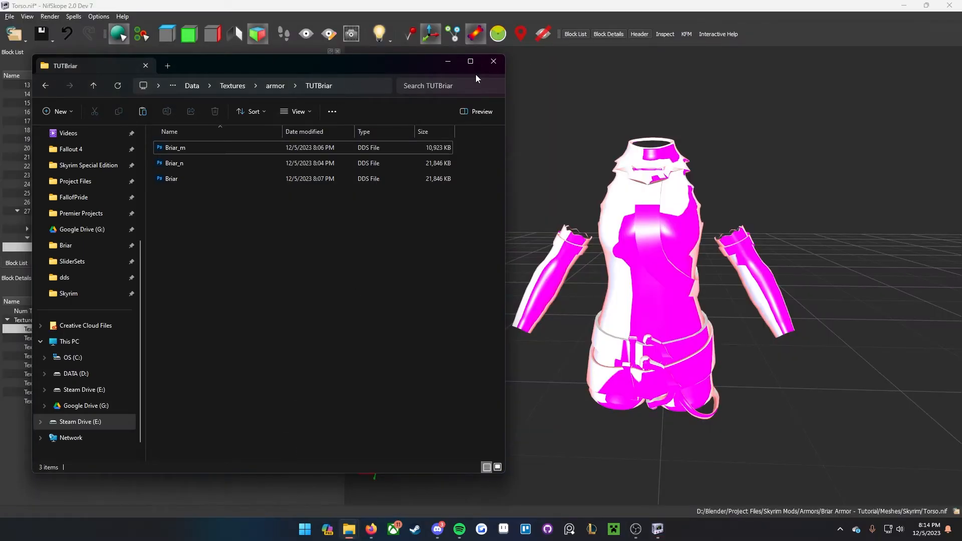
left_click(356, 83)
left_click(423, 275)
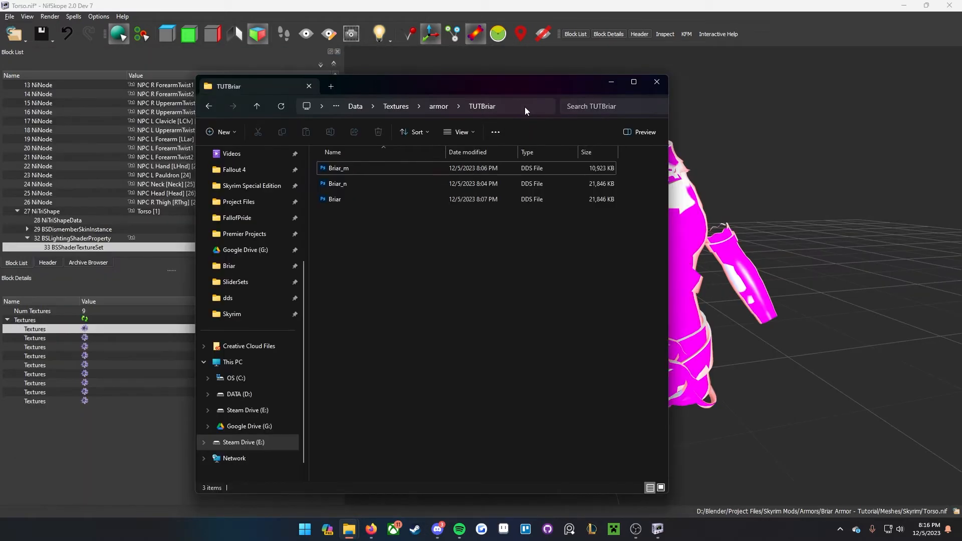
left_click(525, 107)
left_click(461, 106)
left_click_drag(459, 106, 535, 106)
key("ctrl+c")
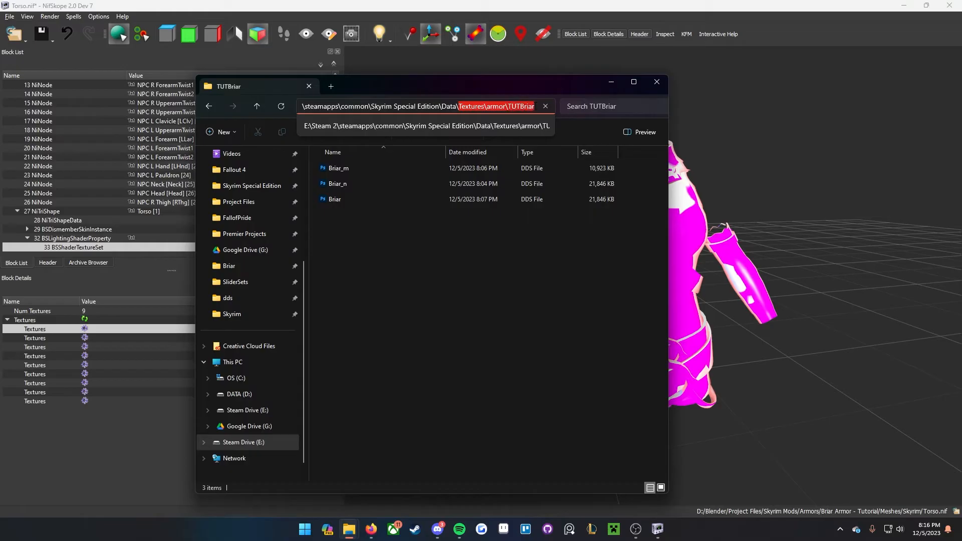
Step: Back in NifSkope, set the first texture slot to Textures\armor\TUTBriar\Briar.dds and check it against the Briar file in the TUTBriar folder
key("alt+Tab")
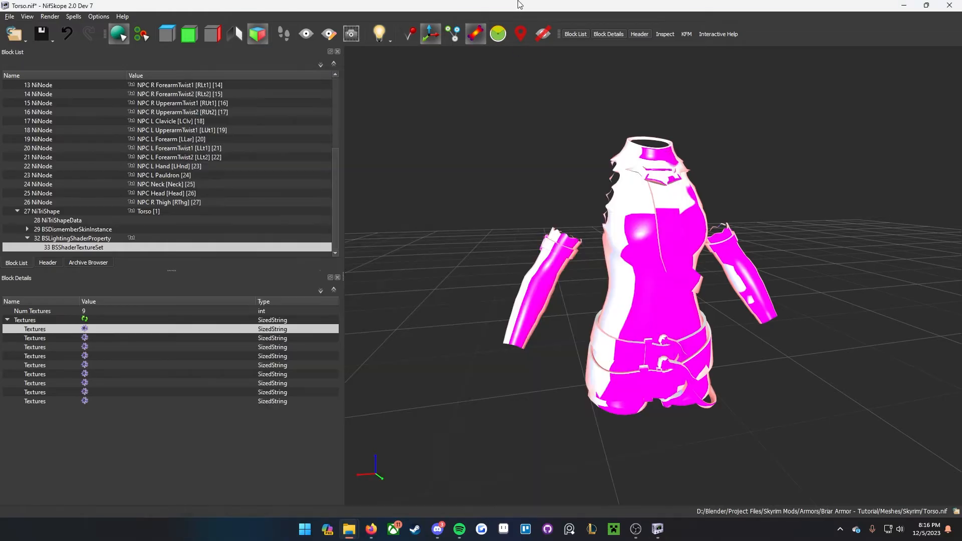
double_click(155, 330)
key("ctrl+v")
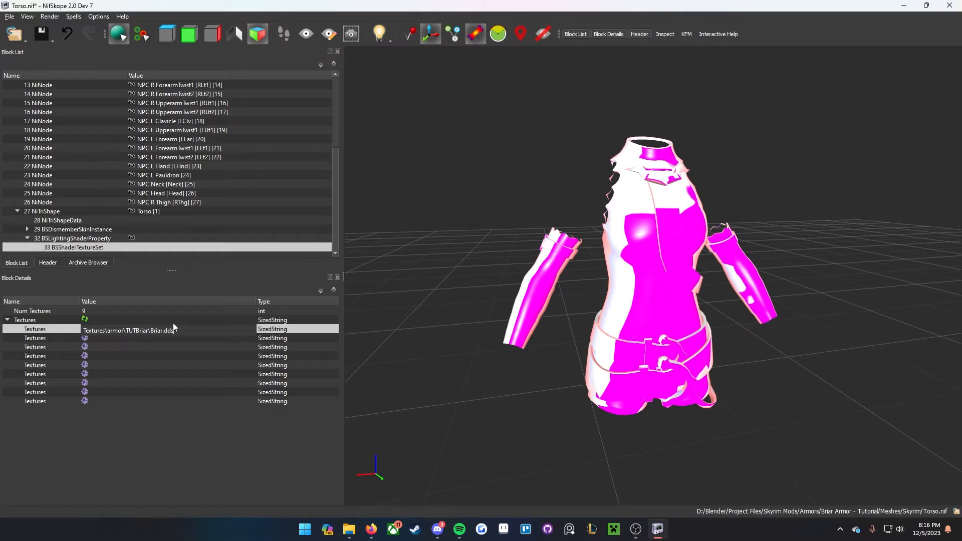
key("Return")
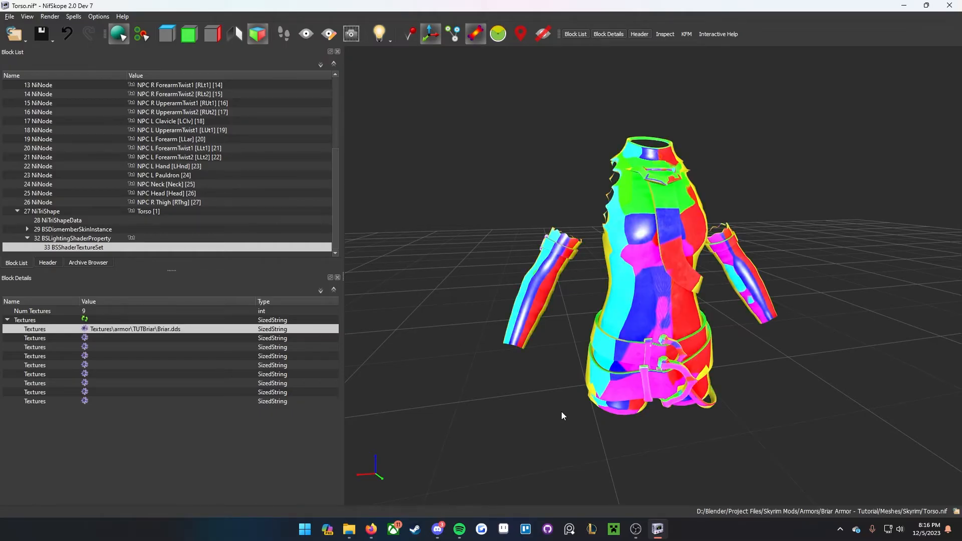
mouse_move(350, 530)
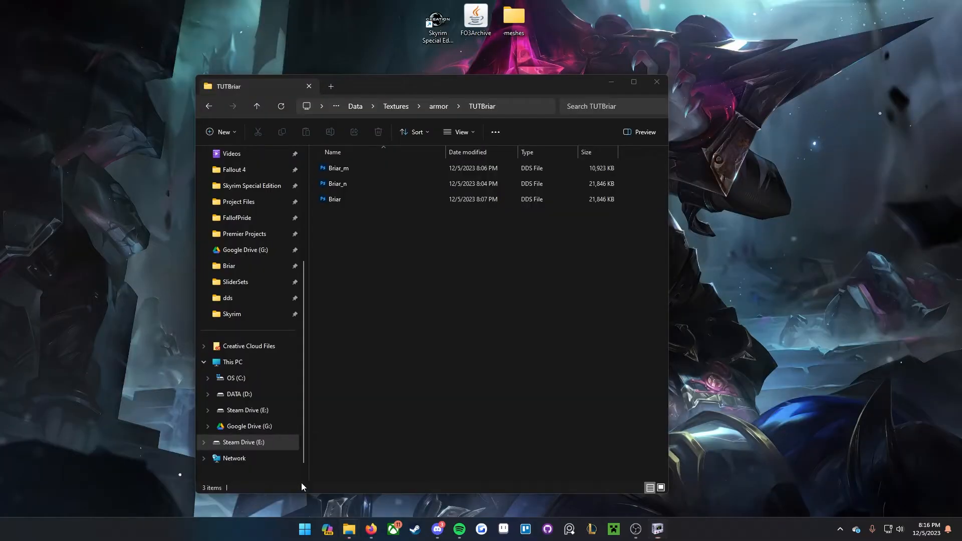
left_click(300, 482)
left_click(371, 200)
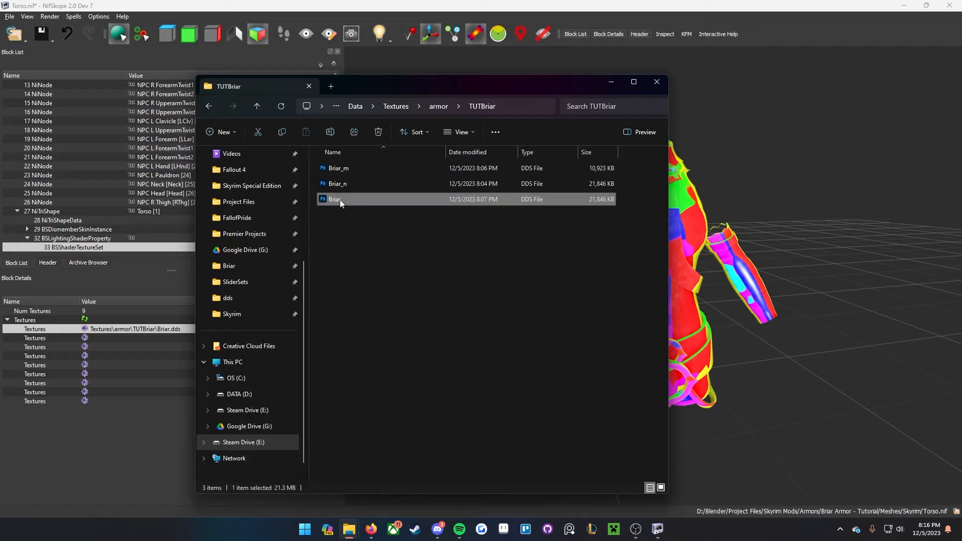
left_click(107, 459)
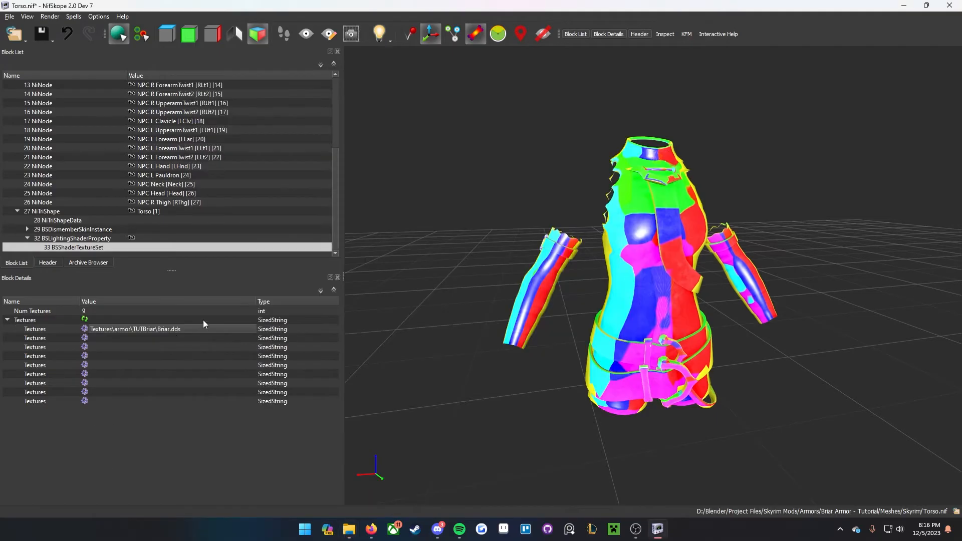
Step: Set the Torso's second texture slot to the normal map path Textures\armor\TUTBriar\Briar_n.dds
double_click(176, 332)
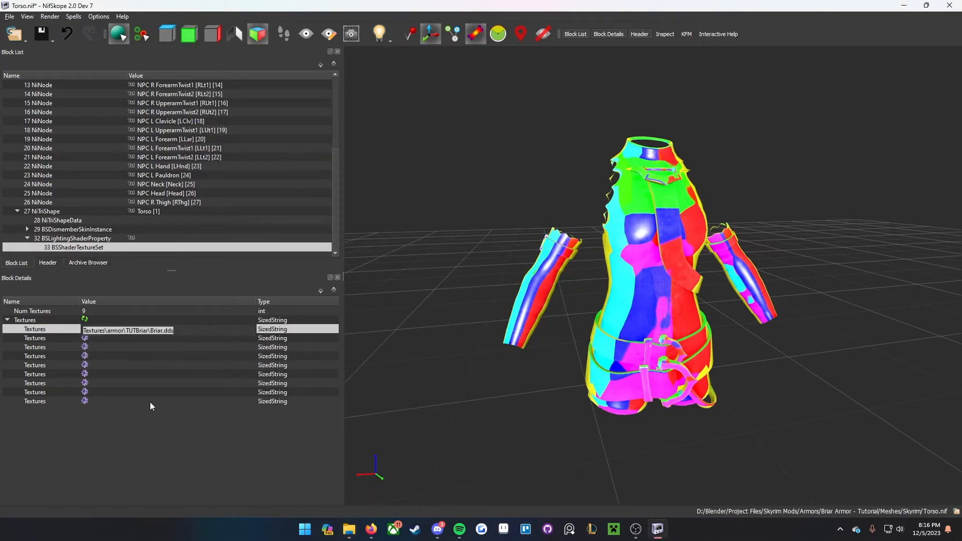
double_click(169, 339)
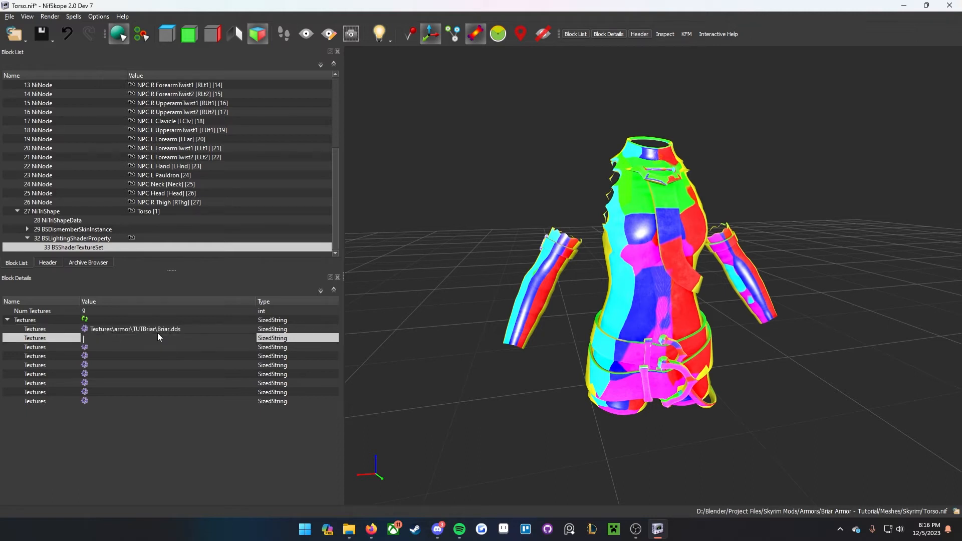
type("Textures\\armor\\TUTBriar\\Briar.dds")
key("Left")
key("Left")
key("Left")
key("Left")
type("_n")
key("Return")
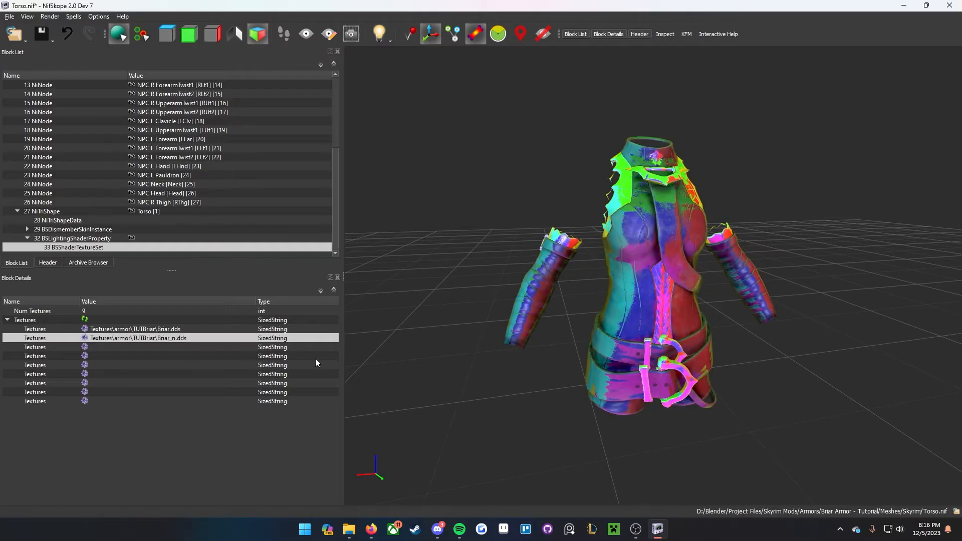
Step: Pick the ore_gold_e cubemap from the cubemaps folder and set the Torso's fifth texture slot to textures\cubemaps\ore_gold_e.dds
left_click(112, 347)
left_click(111, 355)
left_click(110, 364)
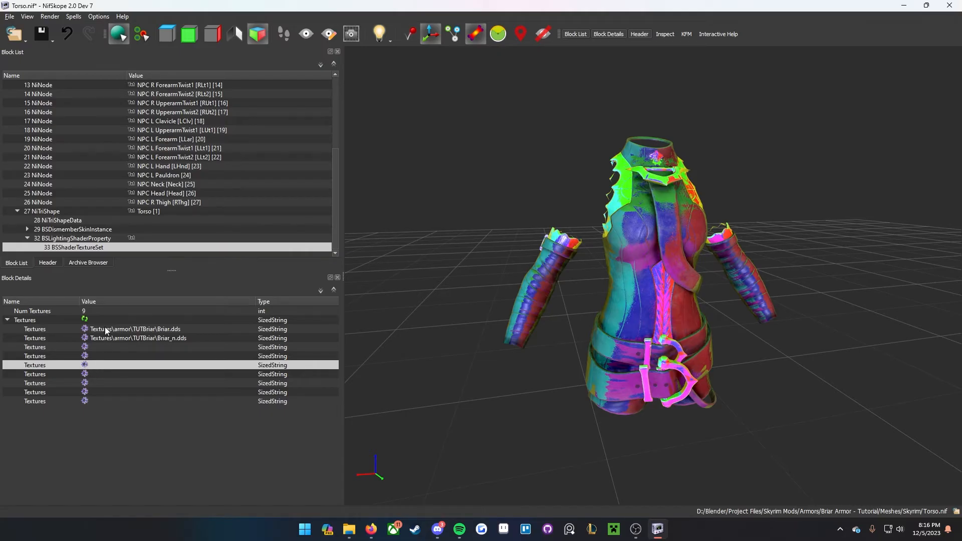
left_click_drag(104, 329, 113, 368)
double_click(113, 365)
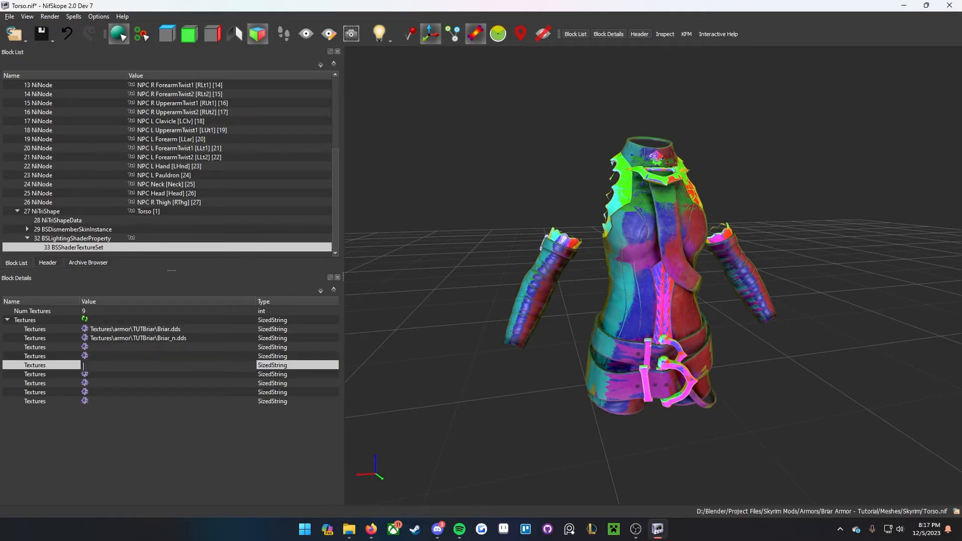
scroll(665, 191, "down", 3)
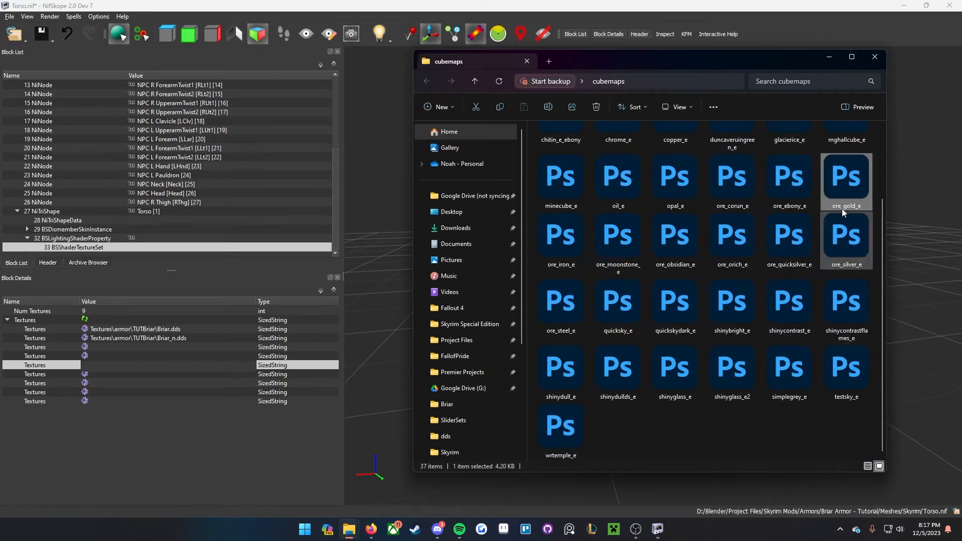
left_click(852, 201)
left_click(130, 358)
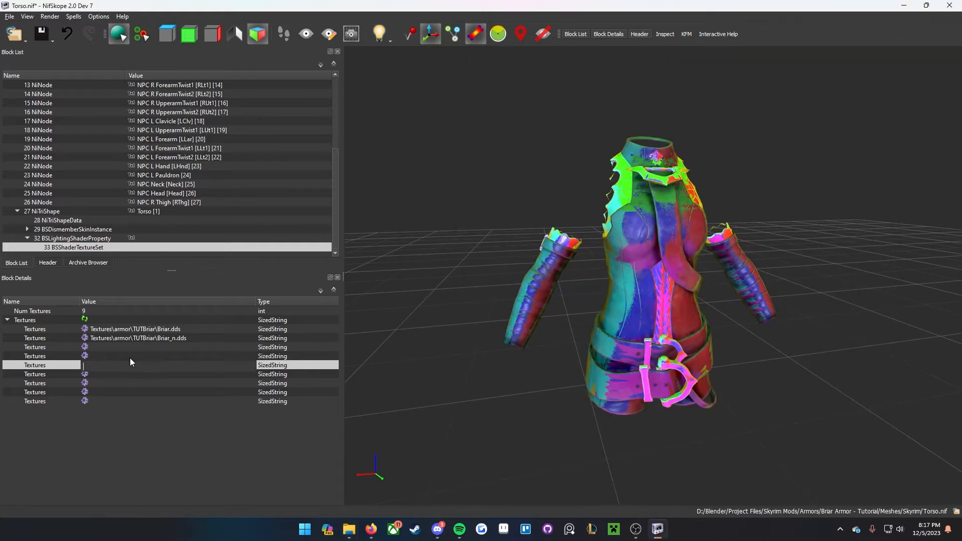
type("textures\\cubemaps\\bre_gold_e")
key("Return")
type(".dds")
key("Return")
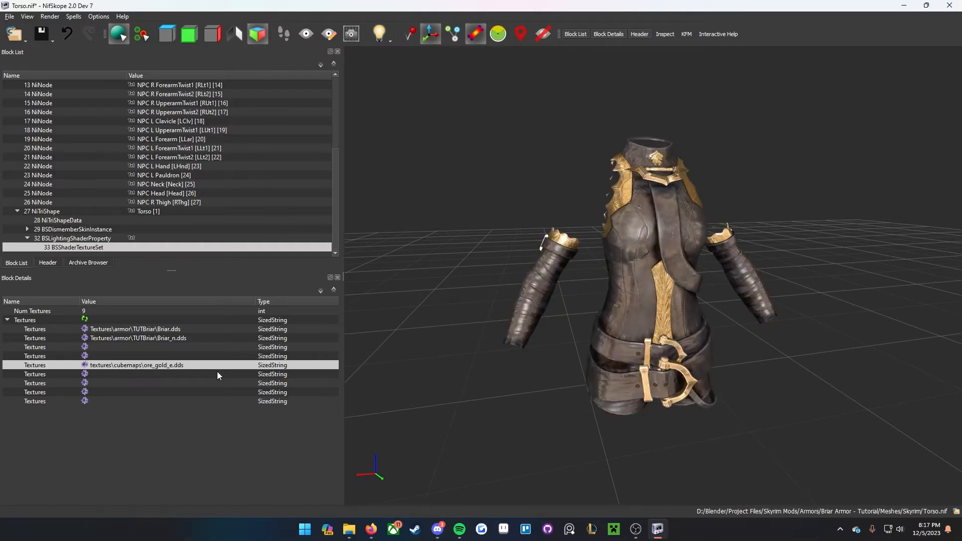
left_click_drag(504, 287, 381, 331)
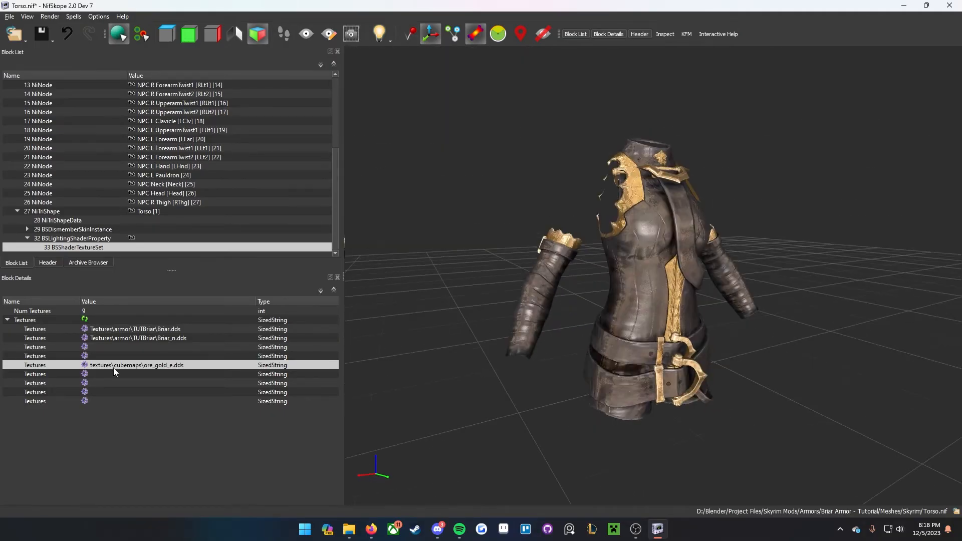
Step: Set the Torso's sixth texture slot to the mask path Textures\armor\TUTBriar\Briar_m.dds and save Torso.nif
double_click(134, 339)
double_click(161, 329)
key("ctrl+c")
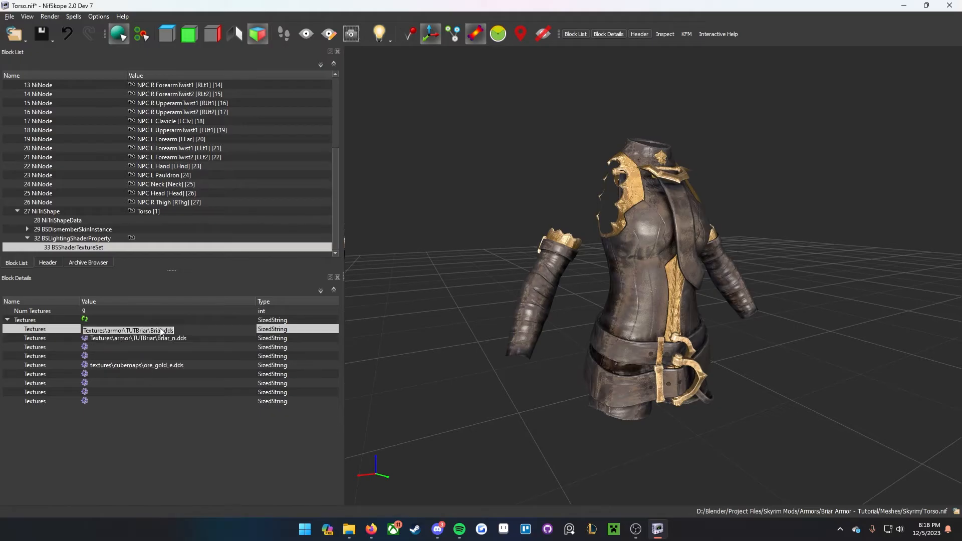
left_click(152, 375)
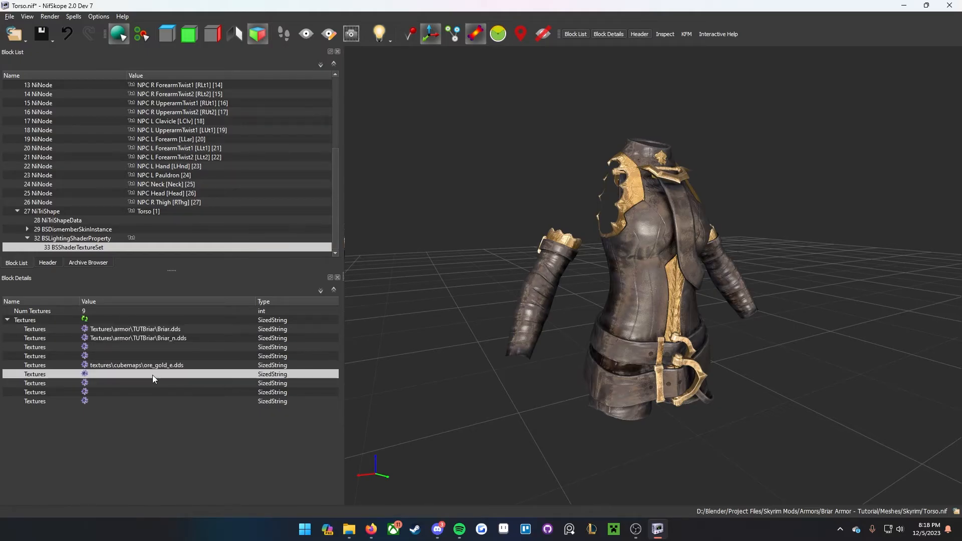
double_click(126, 376)
key("ctrl+v")
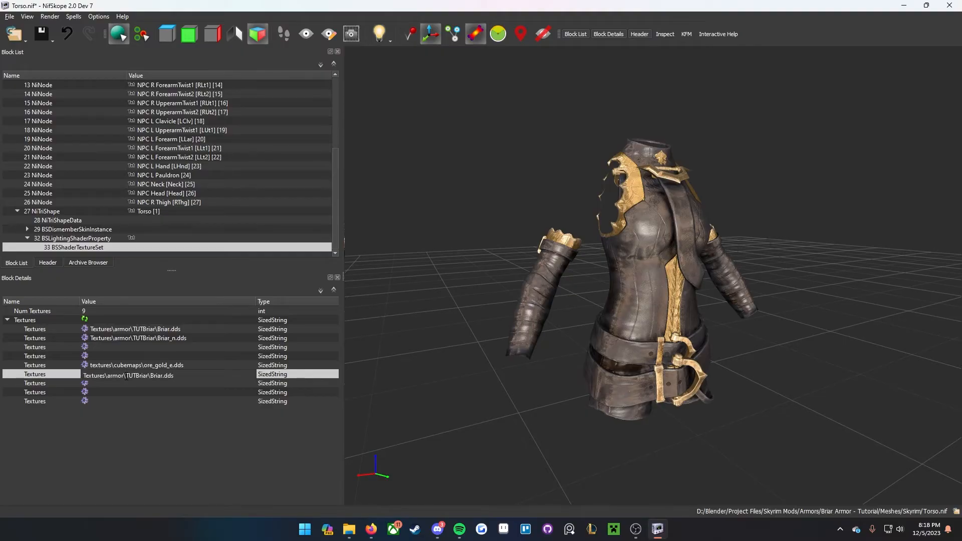
type("_m")
key("Return")
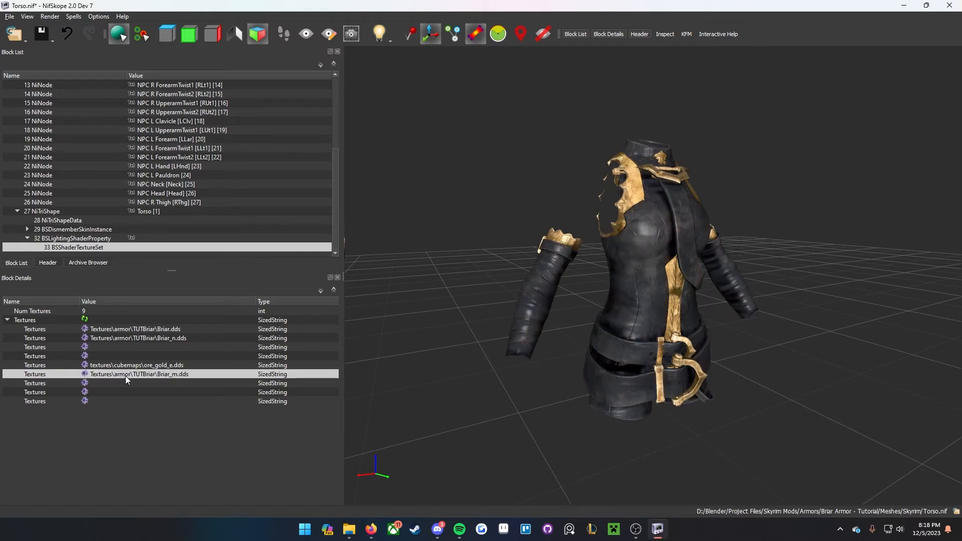
left_click_drag(491, 221, 640, 215)
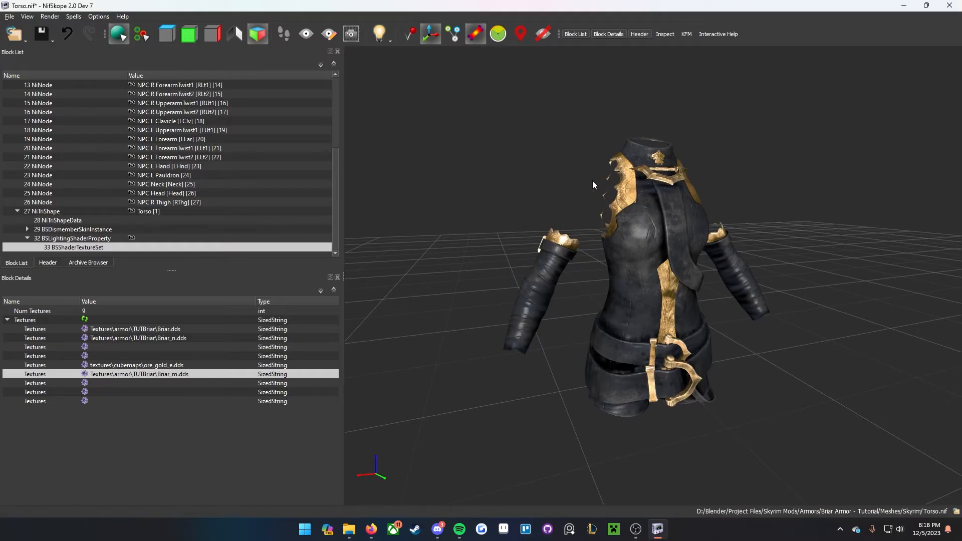
key("ctrl+s")
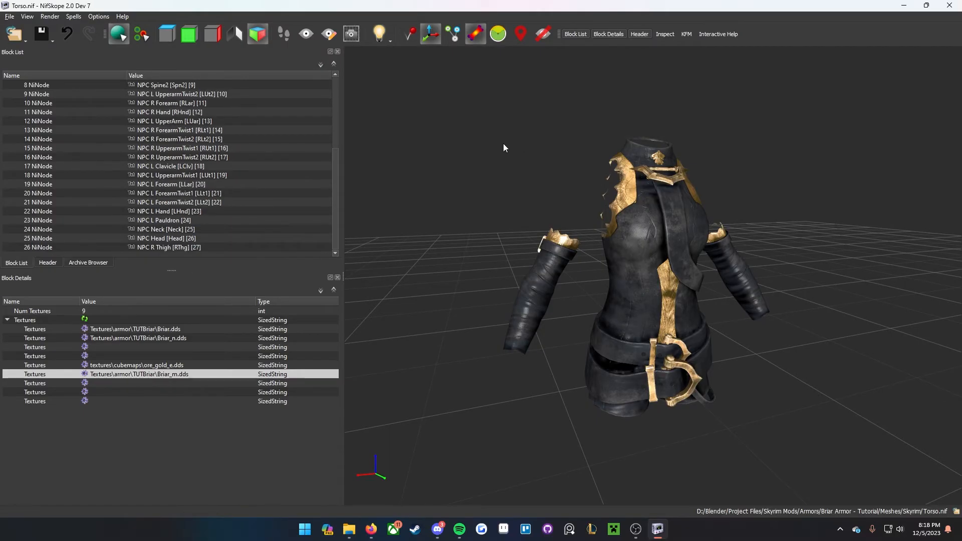
Step: Put the Torso, cubemaps and TUTBriar windows out of the way and open Boots.nif from the Skyrim meshes folder
left_click_drag(459, 2, 961, 62)
left_click(370, 279)
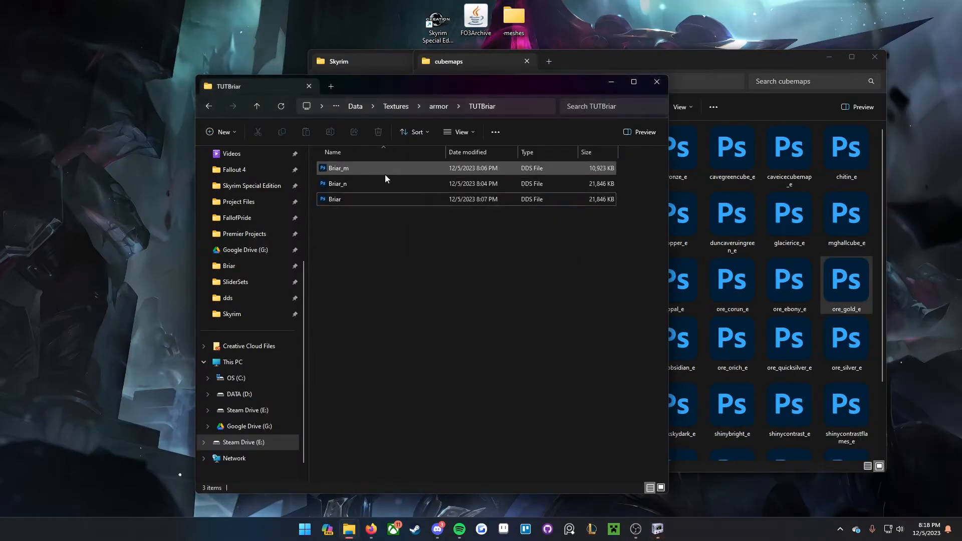
left_click(830, 58)
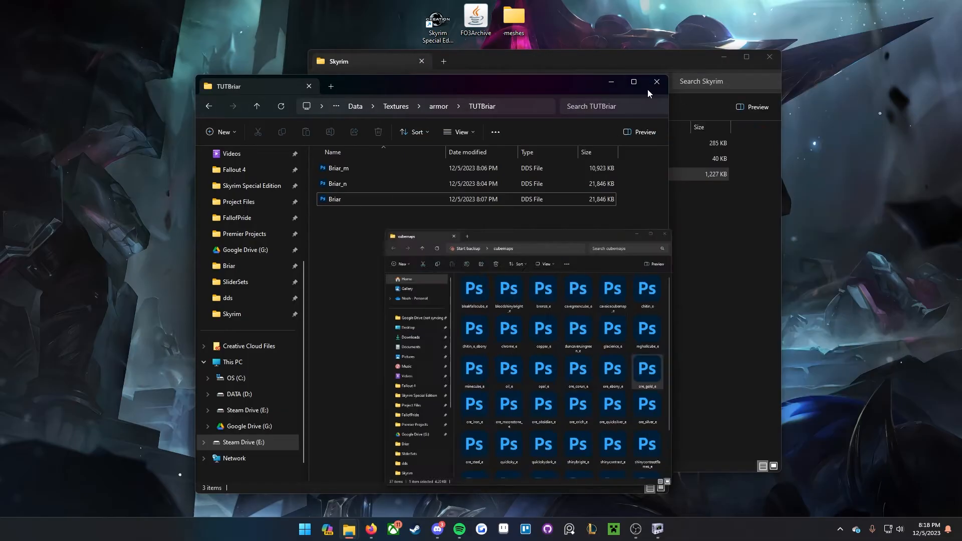
left_click(611, 82)
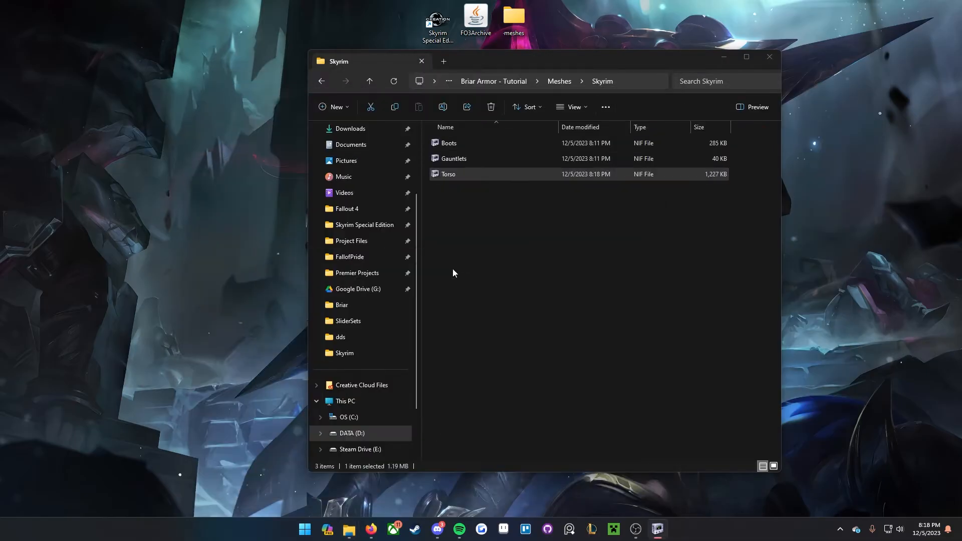
double_click(465, 146)
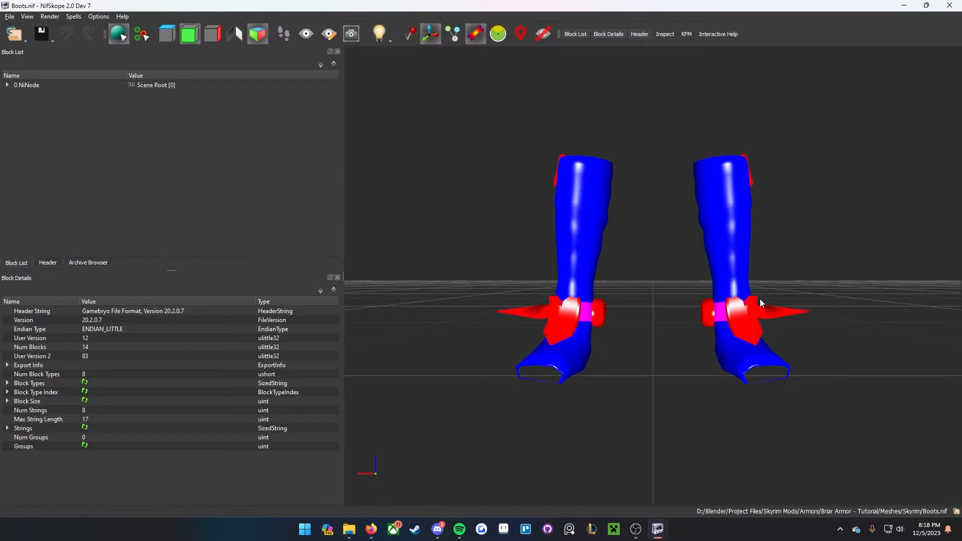
Step: Select the boots mesh in the model and expand its NiTriShape block
left_click_drag(422, 207, 494, 183)
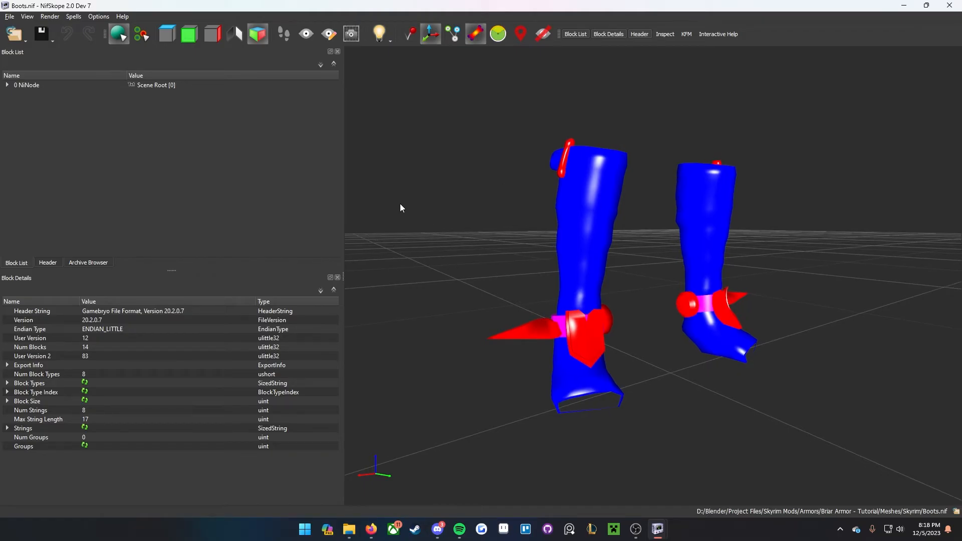
left_click(574, 208)
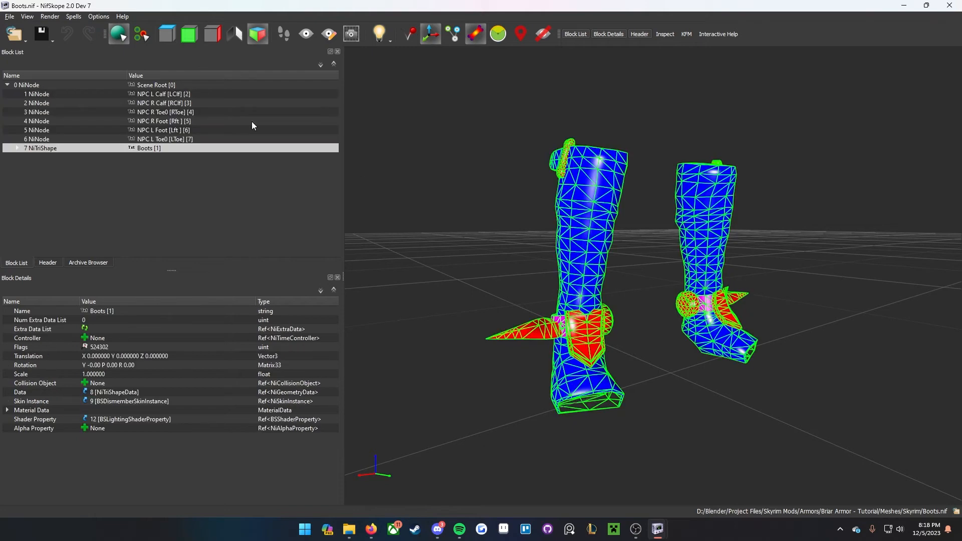
left_click(16, 149)
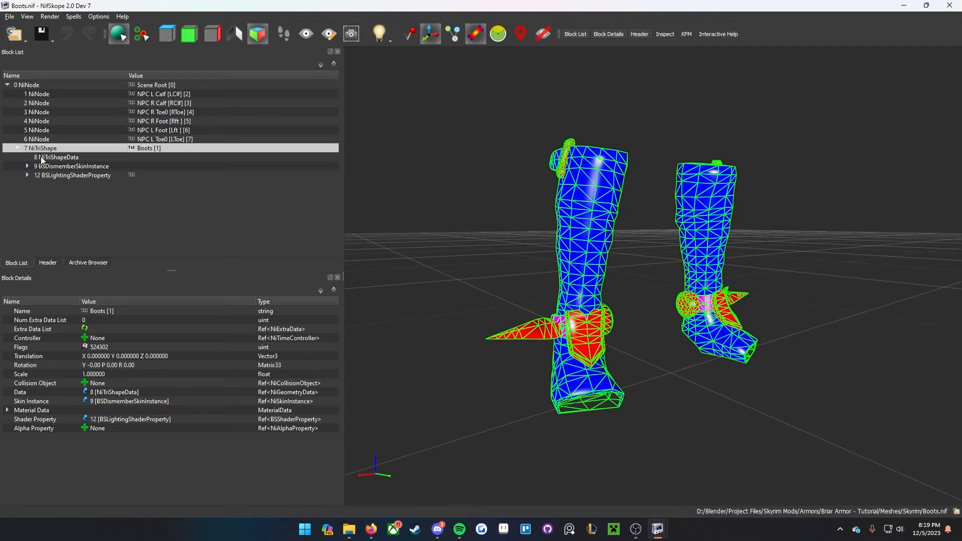
Step: Apply the colour picker's preset colour to all Vertex Colors in the boots' NiTriShapeData
left_click(43, 158)
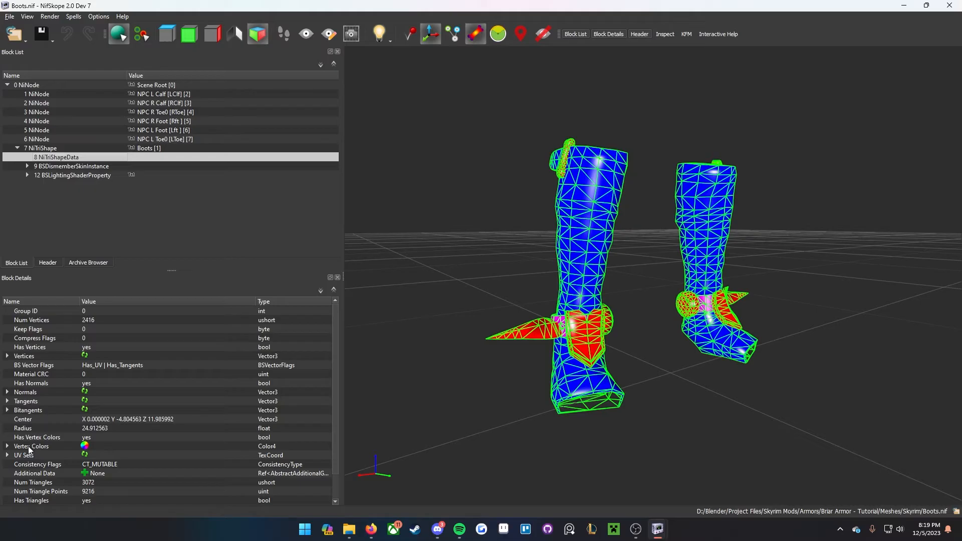
double_click(86, 446)
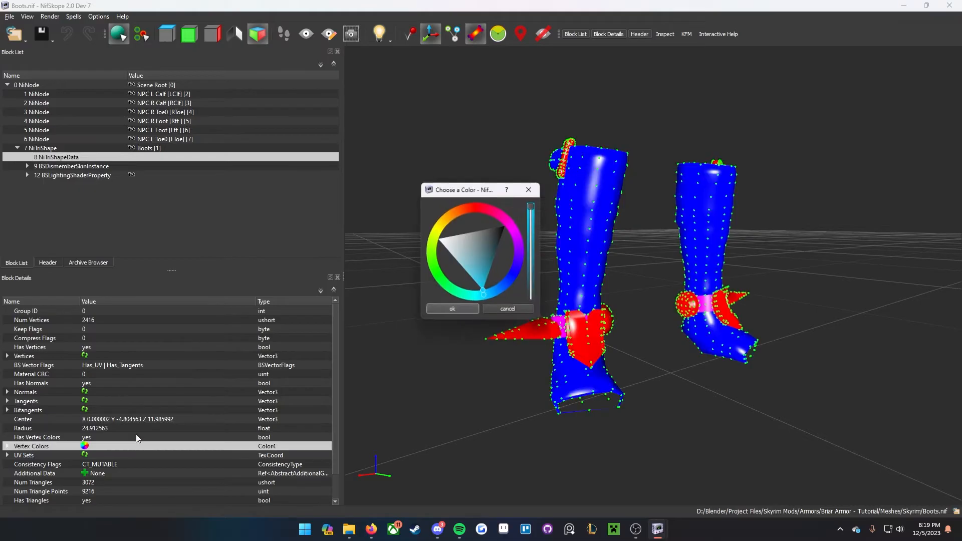
left_click(452, 311)
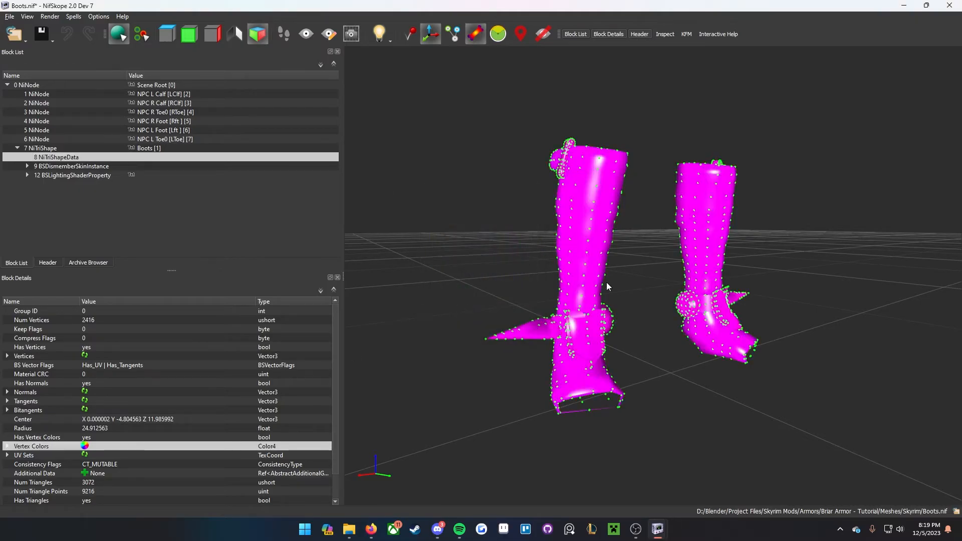
Step: Set the Skyrim Shader Type of the boots' BSLightingShaderProperty to Environment Map
left_click(27, 176)
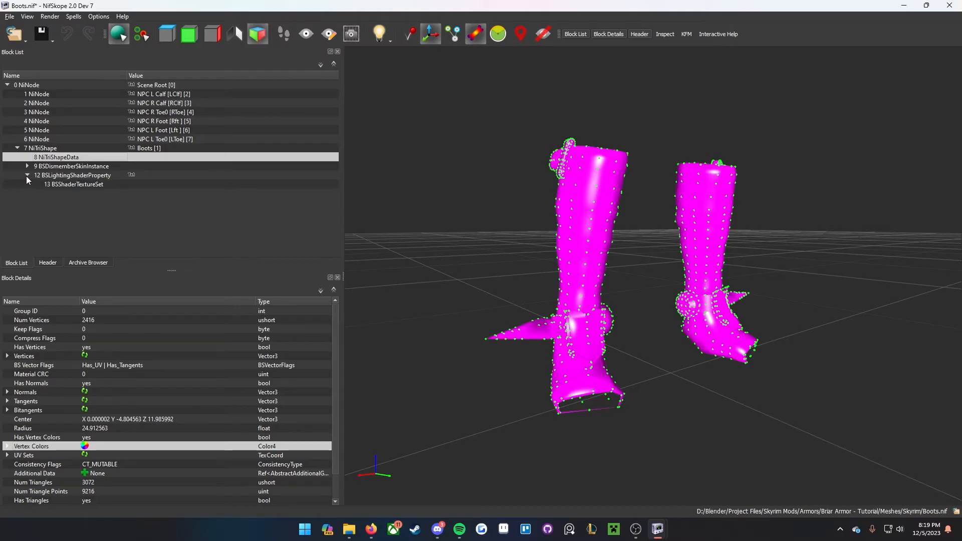
left_click(53, 176)
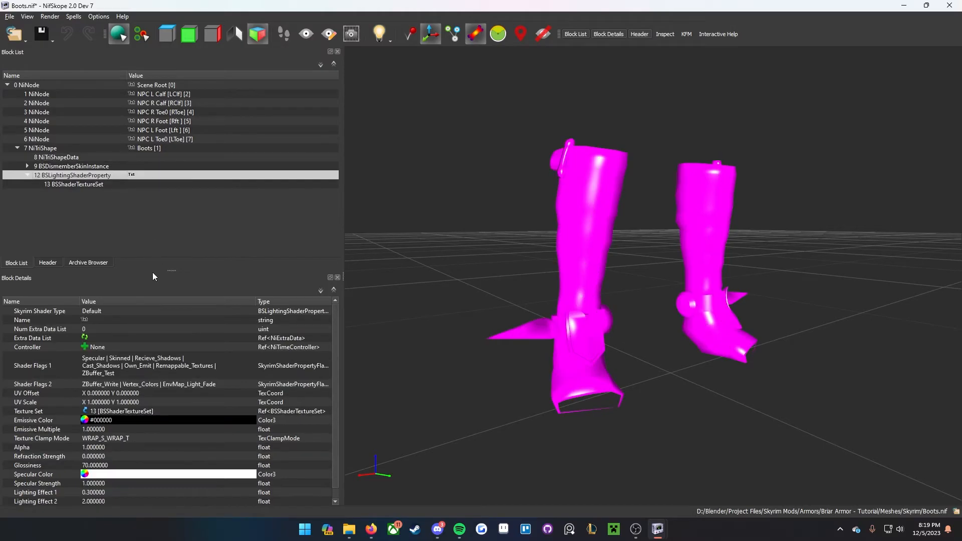
double_click(114, 312)
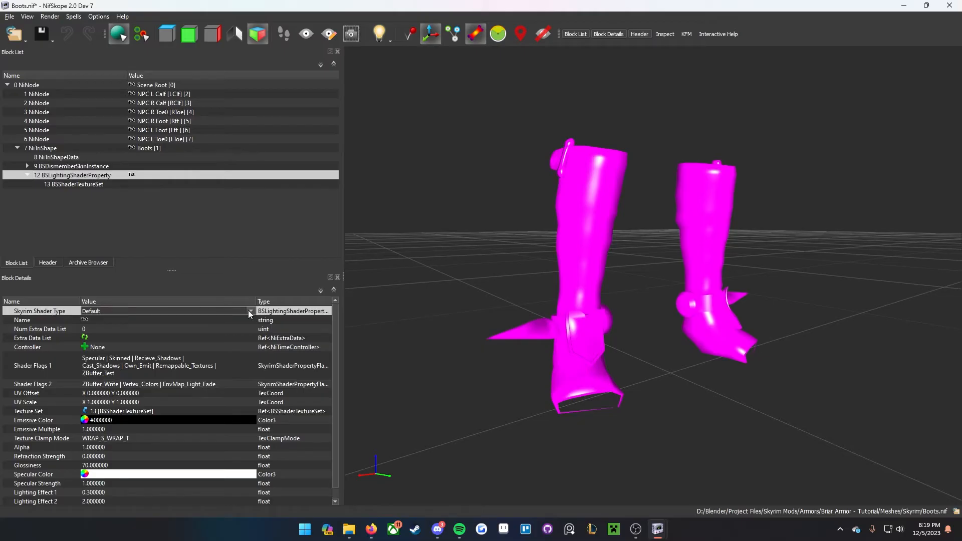
left_click(256, 311)
left_click(140, 328)
Step: Enable the Environment_Mapping option in Shader Flags 1 of the boots' lighting shader
double_click(133, 366)
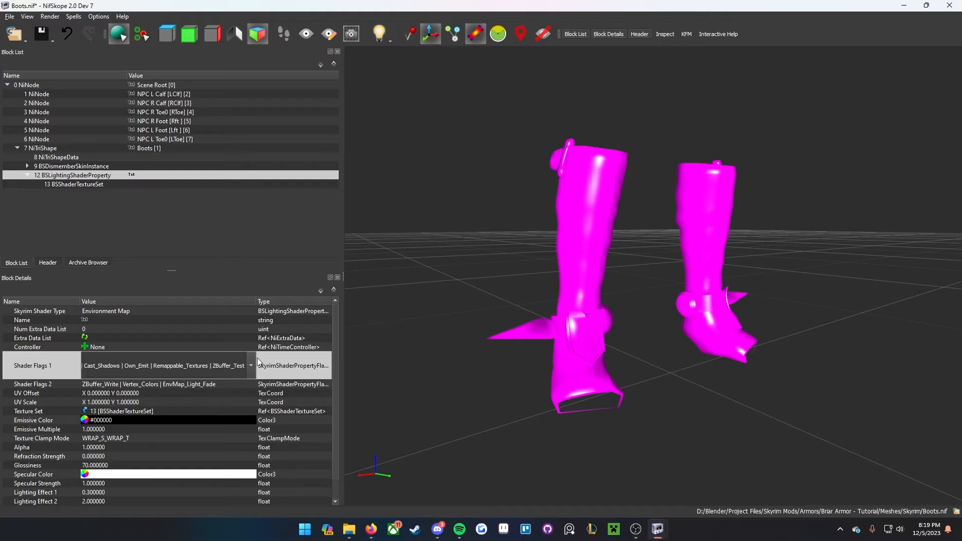
left_click(233, 376)
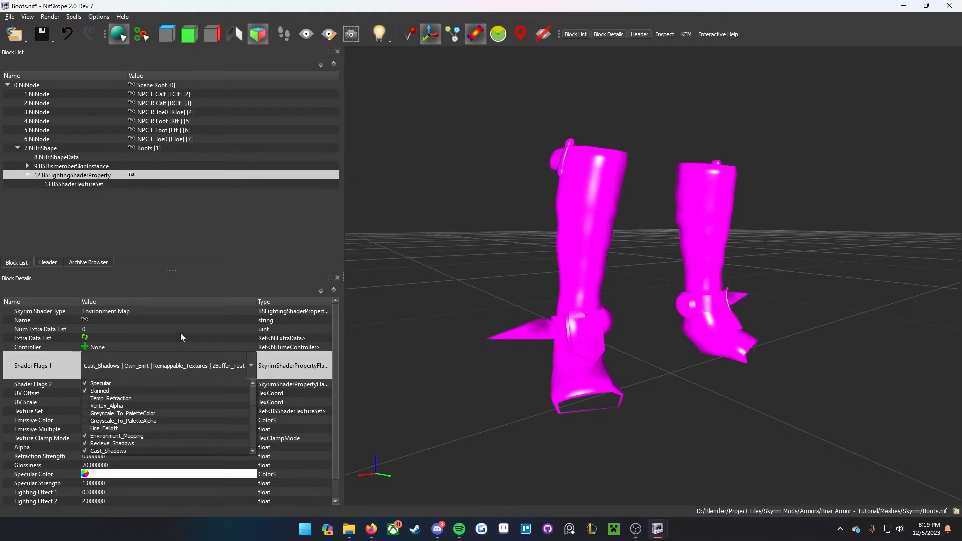
left_click(429, 327)
left_click_drag(470, 311, 533, 311)
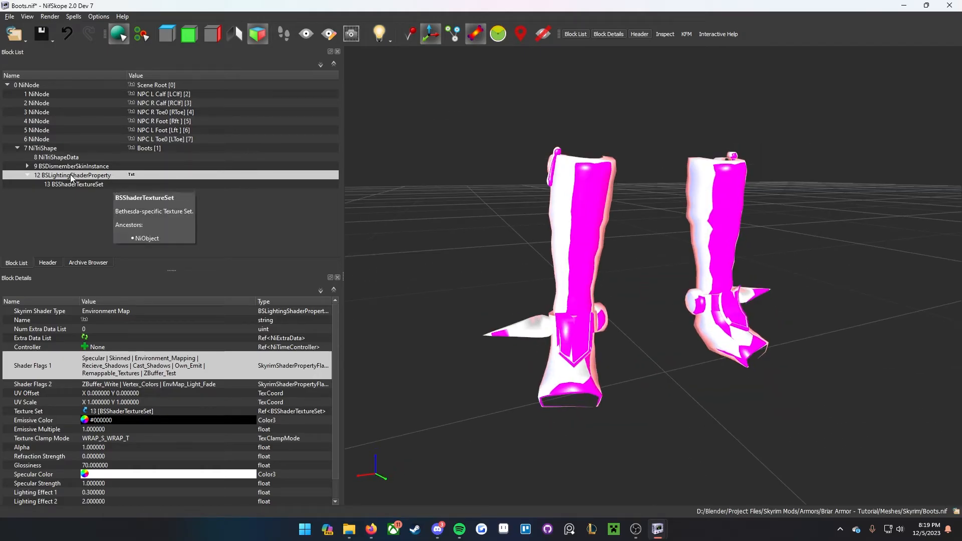
Step: Open the boots' BSShaderTextureSet and place the Boots.nif and Torso.nif windows side by side
left_click(56, 184)
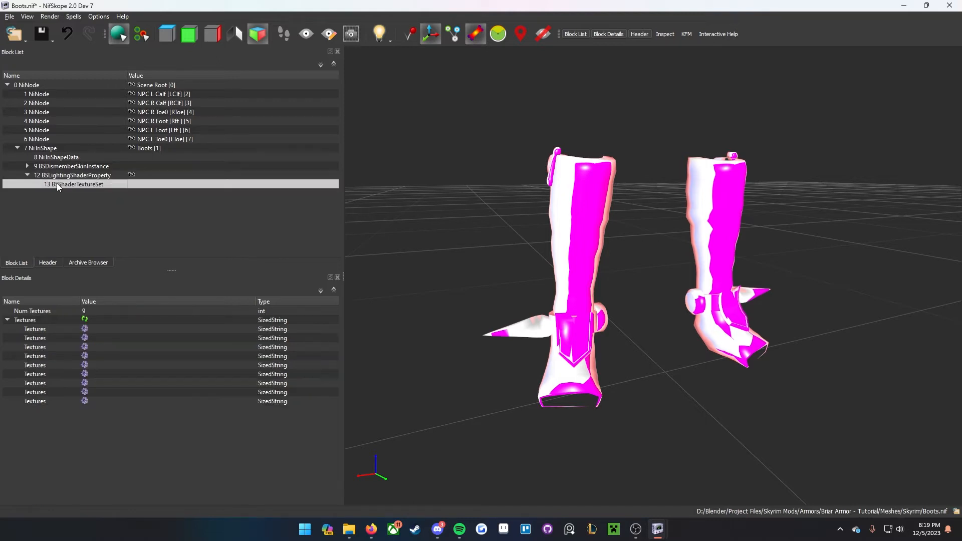
mouse_move(351, 532)
mouse_move(961, 125)
left_mouse_down()
mouse_move(861, 116)
mouse_move(920, 99)
mouse_move(819, 98)
mouse_move(823, 16)
mouse_move(961, 135)
left_mouse_up()
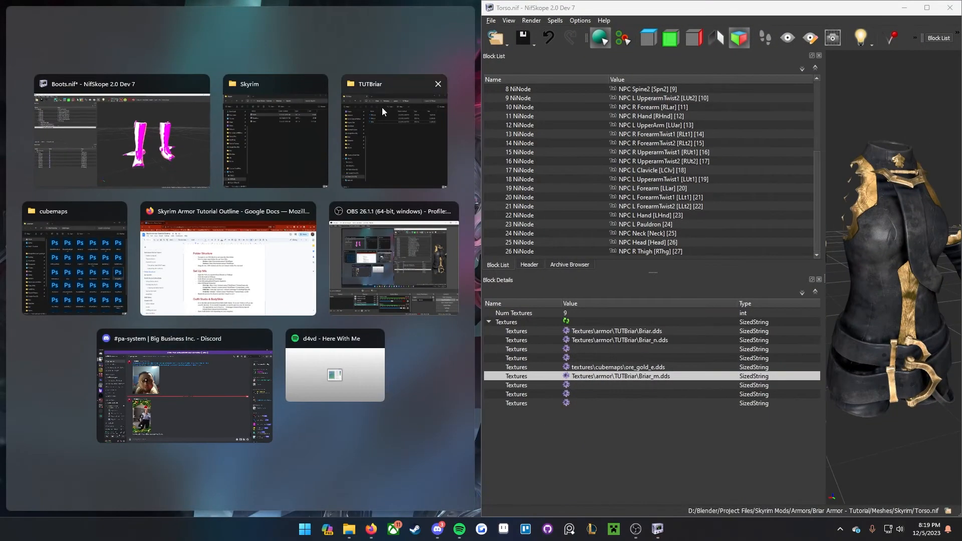
left_click(192, 124)
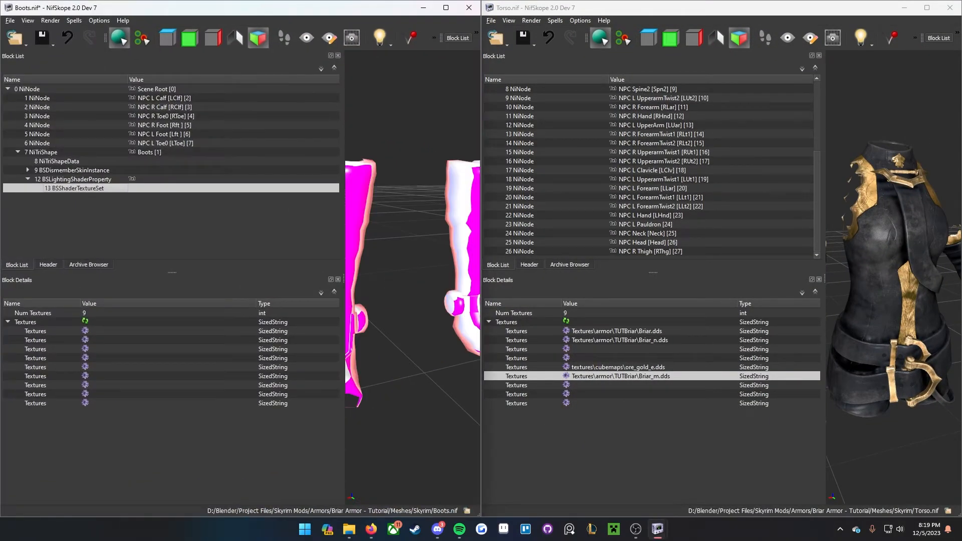
Step: Copy the Textures\armor\TUTBriar\Briar.dds and Briar_n.dds paths from the torso into the boots' first and second texture slots
double_click(618, 332)
key("ctrl+c")
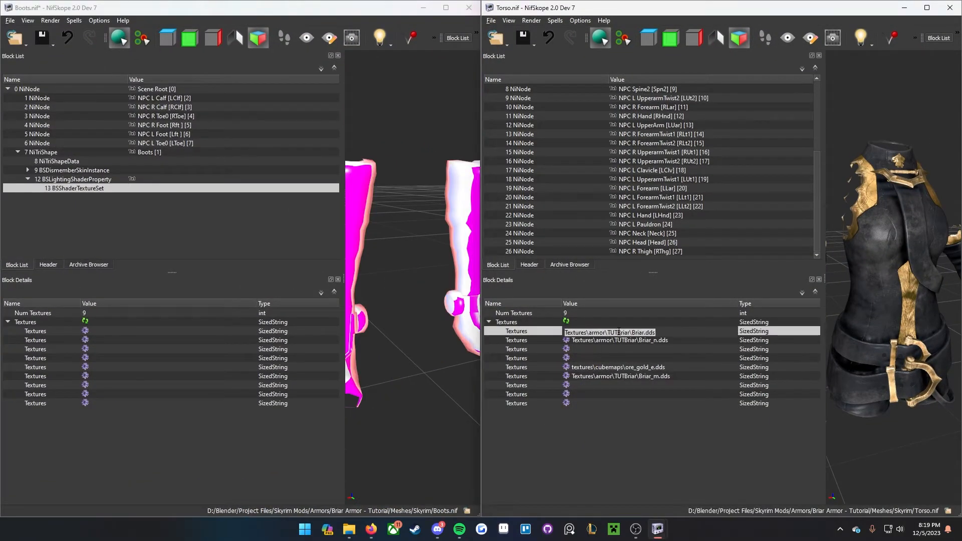
double_click(201, 332)
key("ctrl+v")
double_click(592, 342)
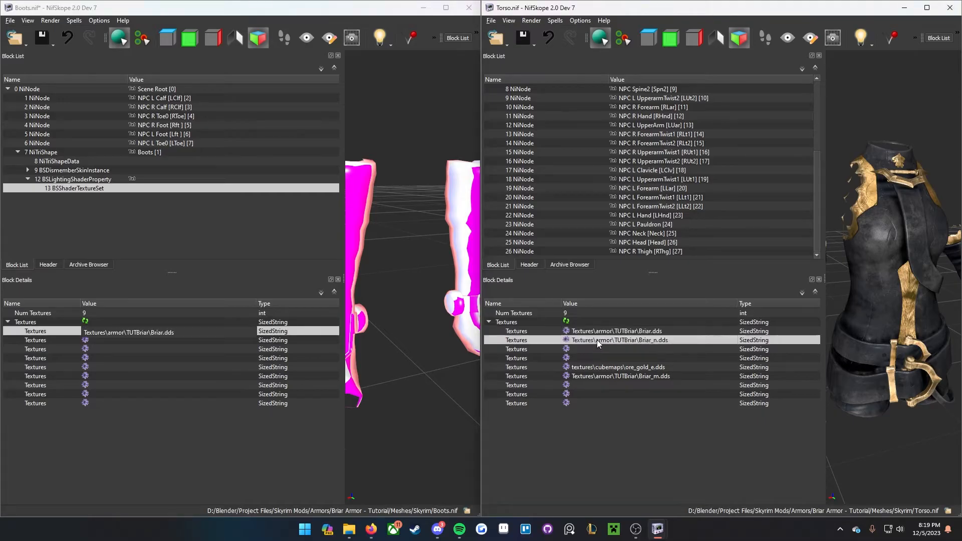
key("ctrl+c")
double_click(234, 342)
key("ctrl+v")
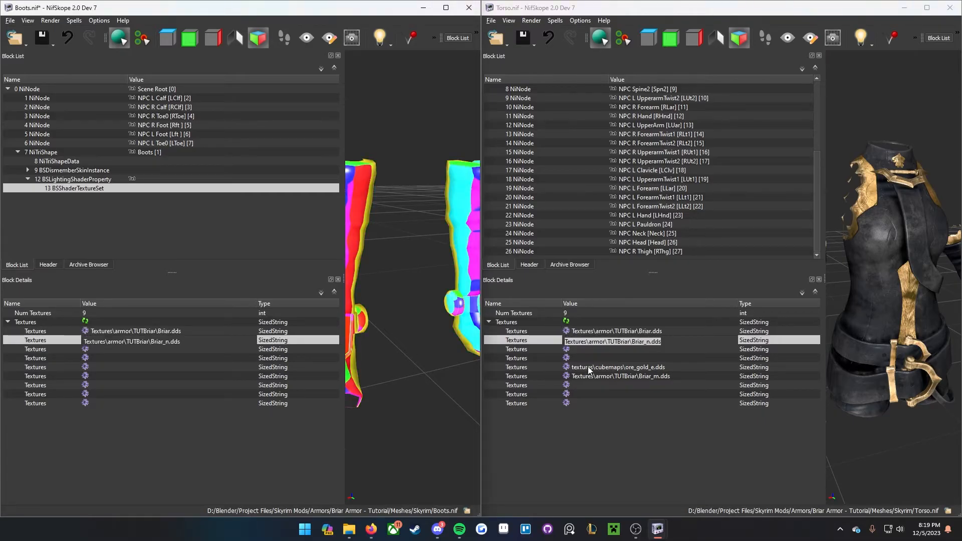
Step: Copy textures\cubemaps\ore_gold_e.dds and Textures\armor\TUTBriar\Briar_m.dds from the torso into the boots' fifth and sixth texture slots
double_click(607, 368)
key("ctrl+c")
double_click(220, 368)
key("ctrl+v")
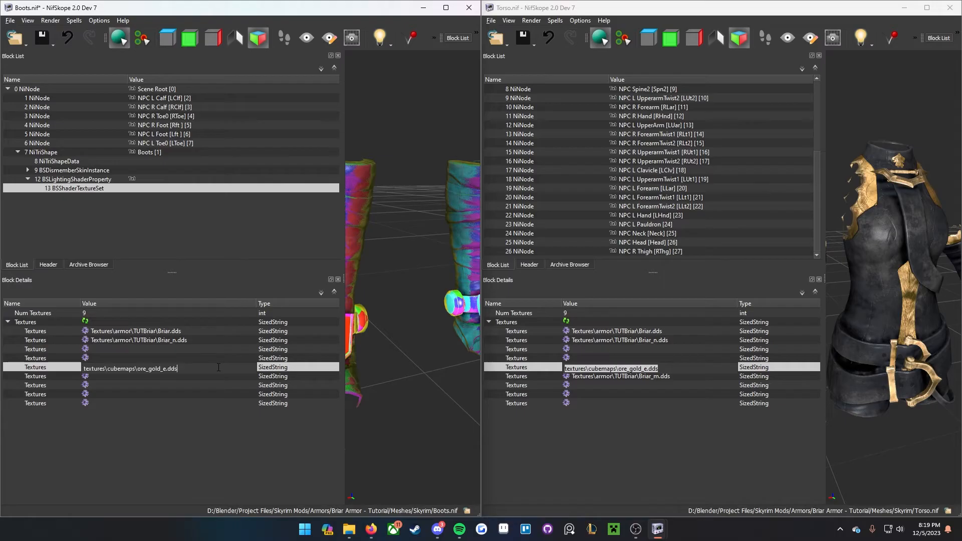
double_click(597, 377)
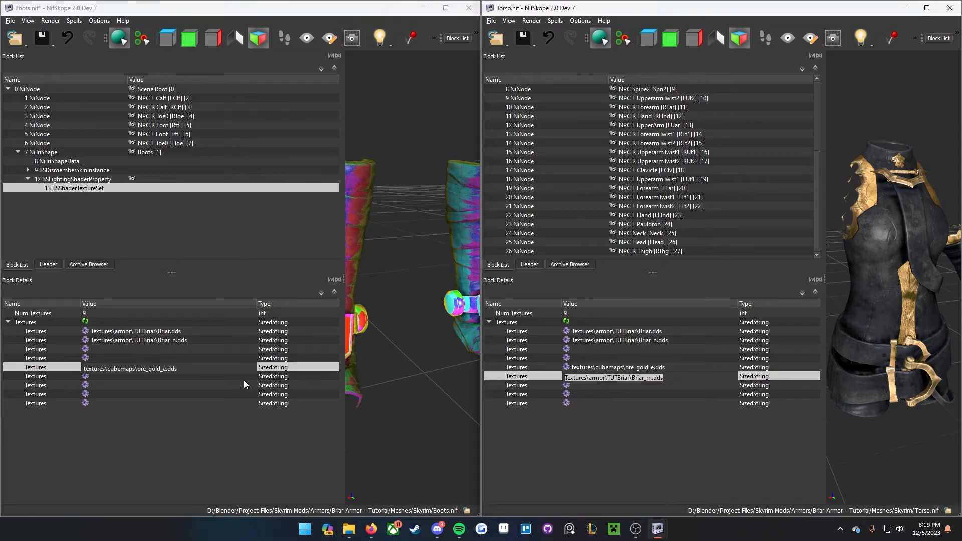
key("ctrl+c")
double_click(228, 377)
key("ctrl+v")
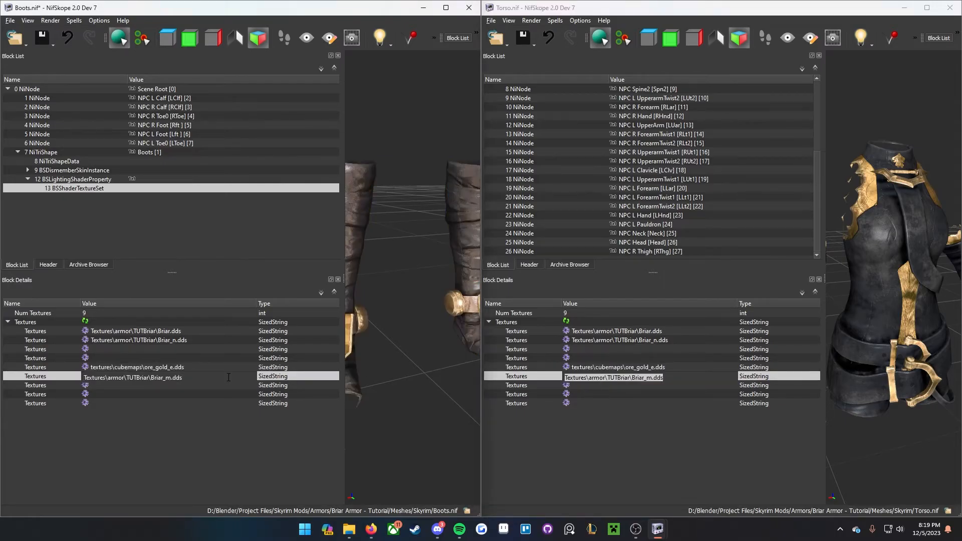
left_click(222, 353)
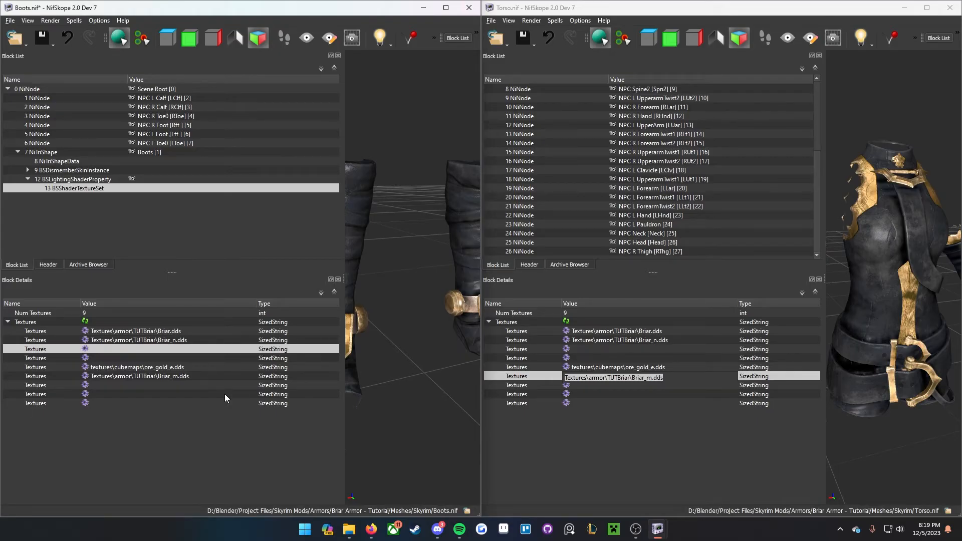
Step: Save the Boots.nif file and close its window
left_click(632, 341)
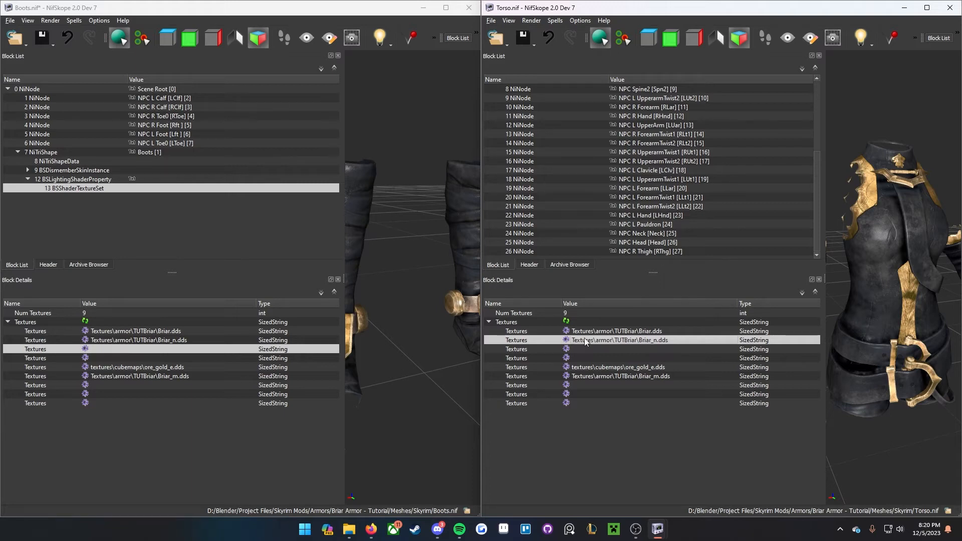
left_click(404, 169)
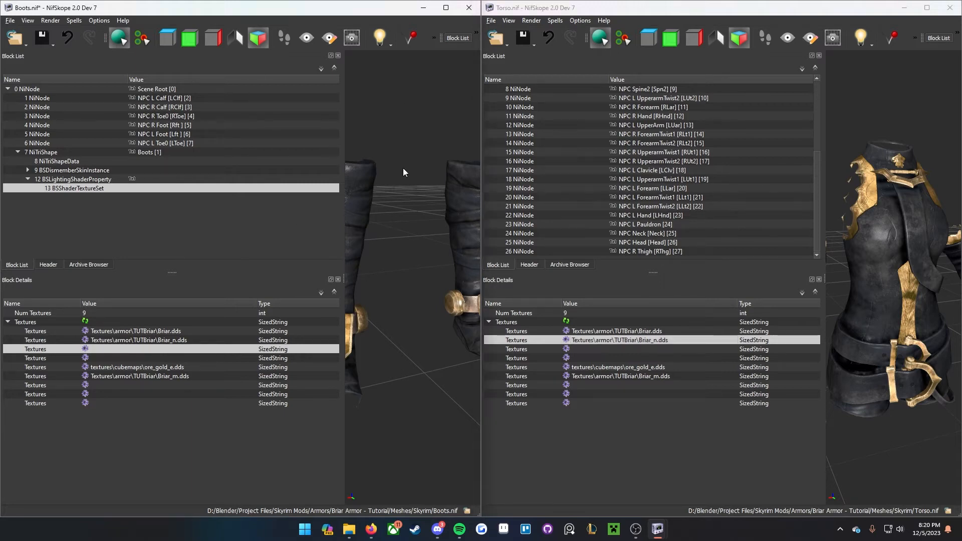
key("ctrl+s")
mouse_move(393, 3)
left_mouse_down()
mouse_move(404, 57)
mouse_move(412, 2)
left_mouse_up()
left_click(471, 7)
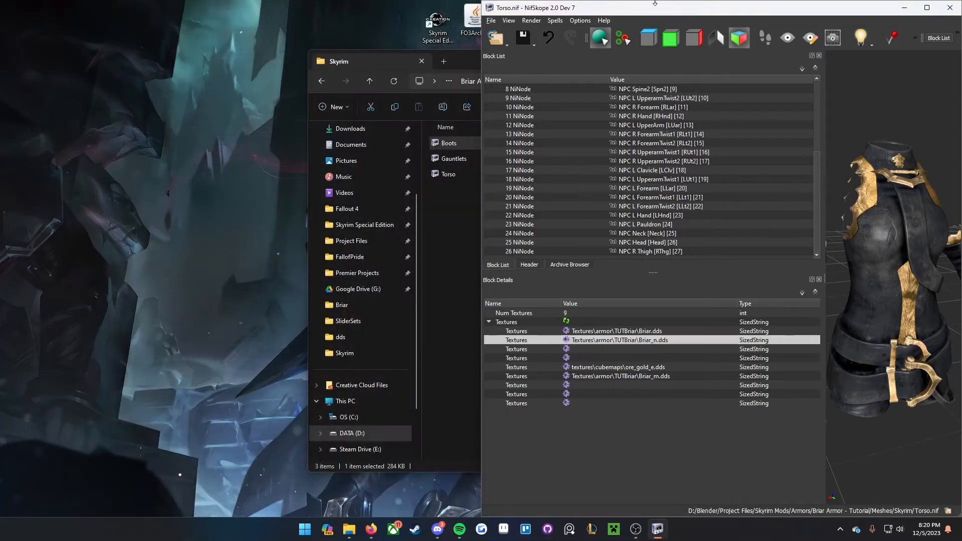
Step: Open the Gauntlets mesh from the Skyrim folder, minimize the folder window, and select the gauntlets shape
double_click(458, 159)
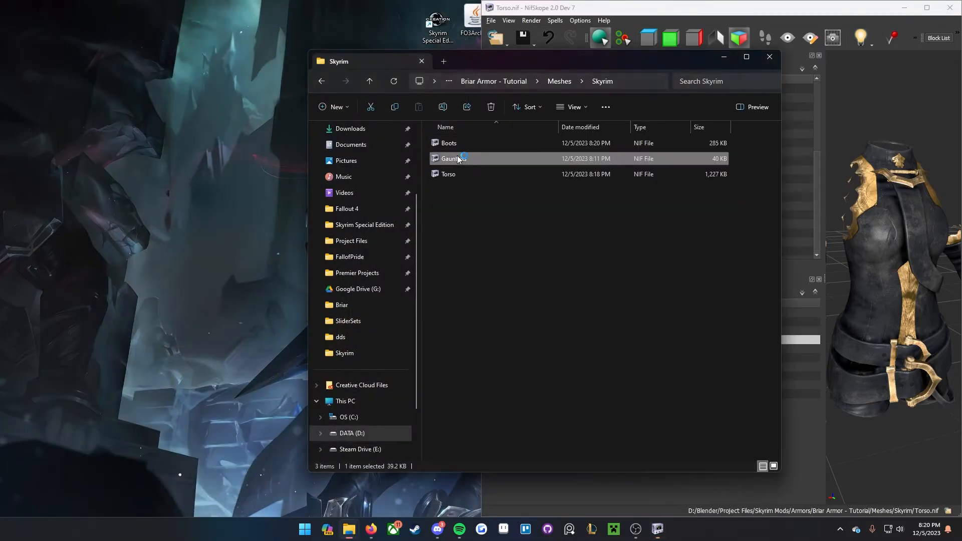
left_click(722, 60)
mouse_move(396, 260)
left_mouse_down()
mouse_move(426, 263)
mouse_move(399, 279)
left_mouse_up()
left_click(377, 286)
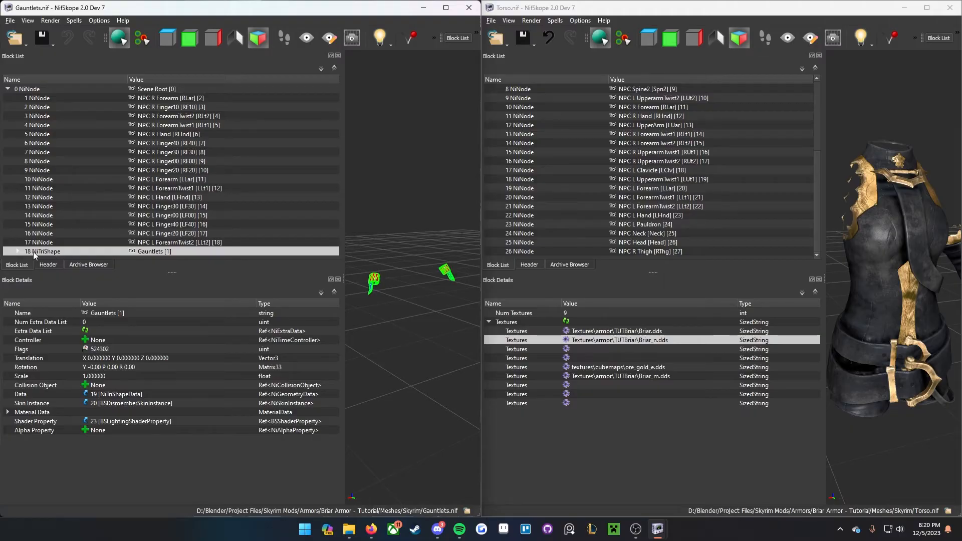
Step: Apply the colour picker's preset colour to all Vertex Colors in the gauntlets' NiTriShapeData
left_click(18, 251)
left_click(50, 233)
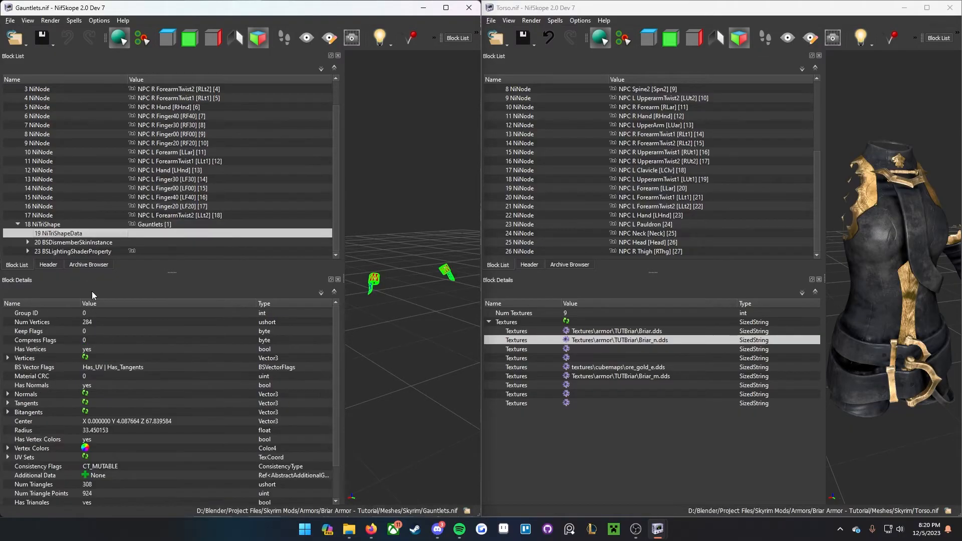
double_click(86, 449)
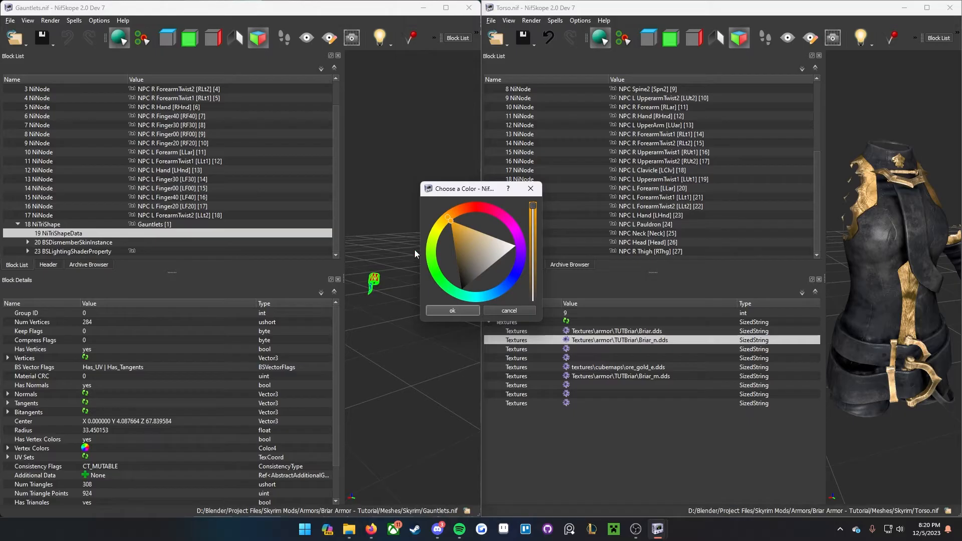
left_click(452, 311)
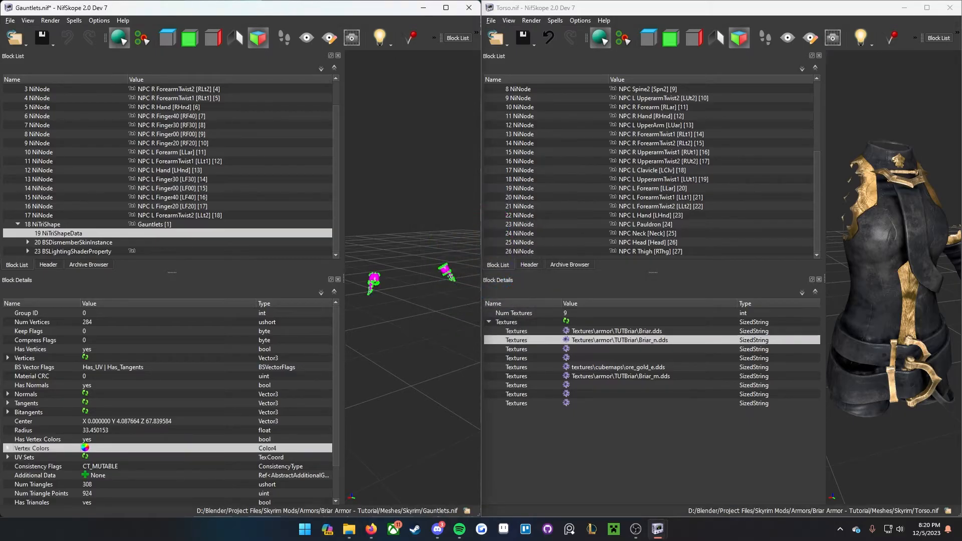
Step: Set the Skyrim Shader Type of the gauntlets' BSLightingShaderProperty to Environment Map
left_click(60, 252)
left_click(85, 313)
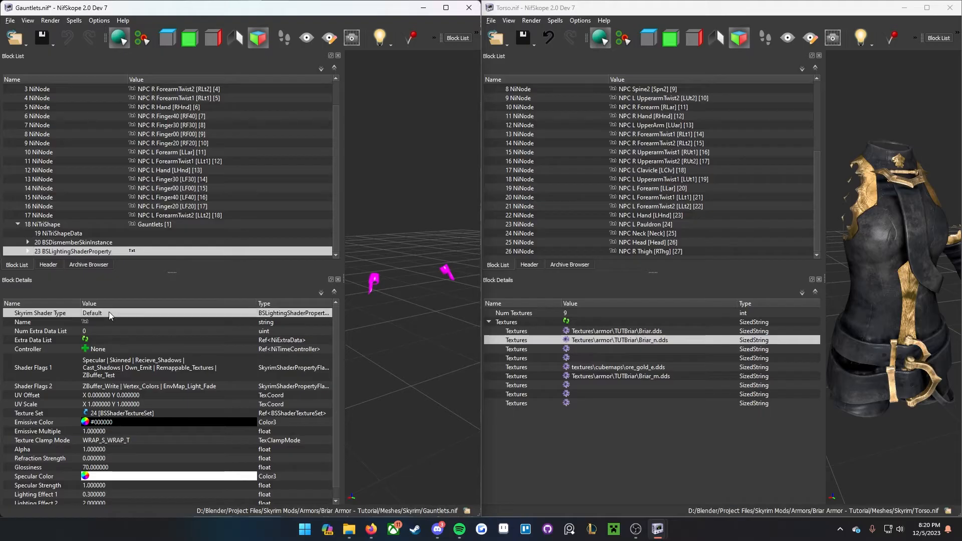
left_click(160, 312)
left_click(249, 313)
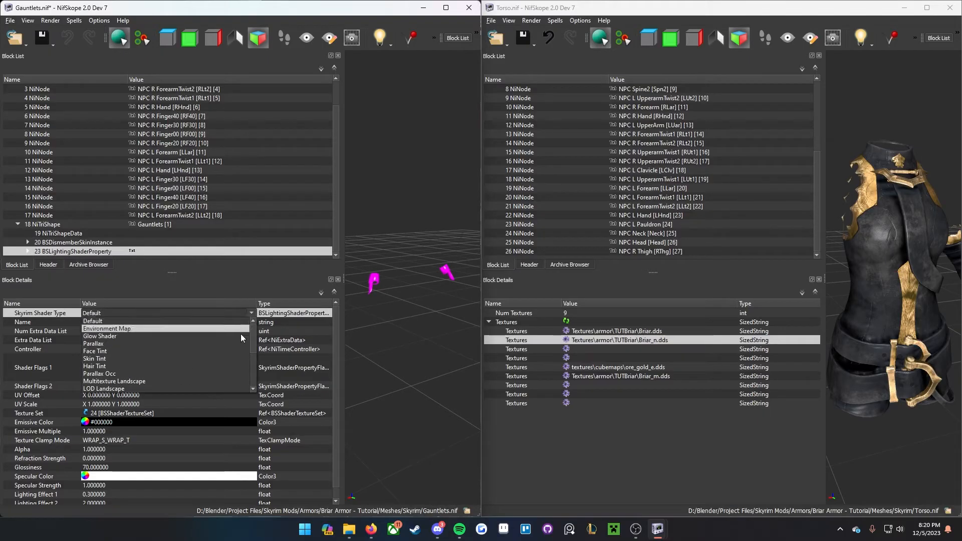
left_click(127, 328)
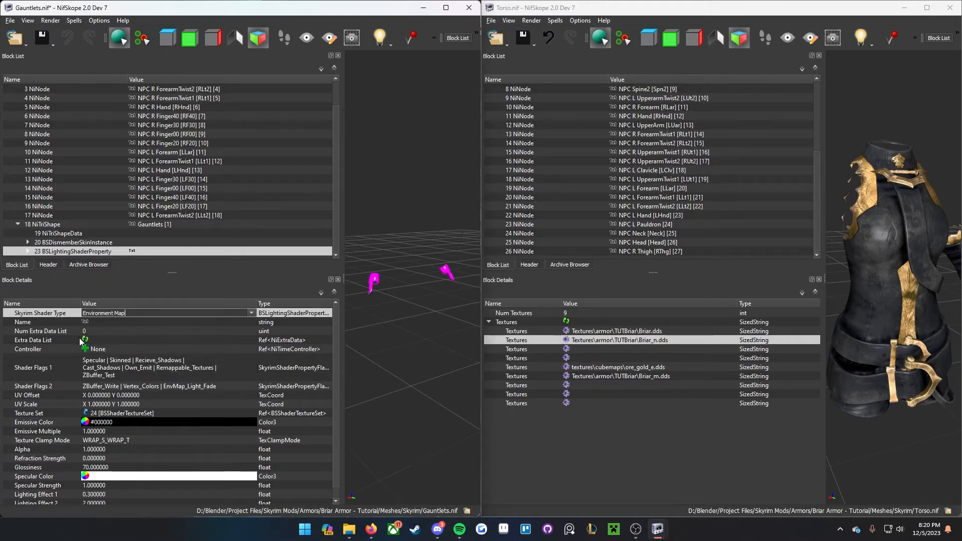
Step: Enable the Environment_Mapping option in Shader Flags 1 of the gauntlets' lighting shader
double_click(137, 368)
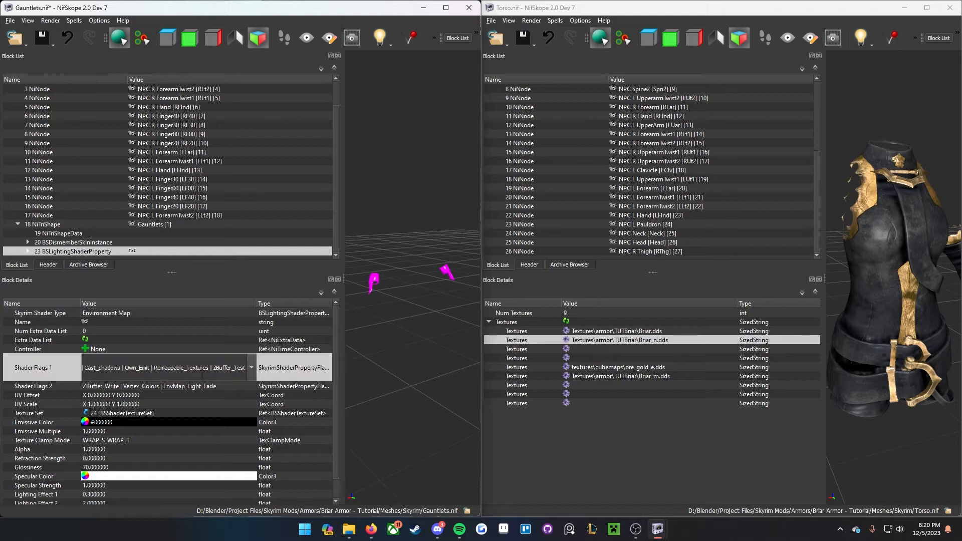
left_click(252, 367)
left_click(113, 438)
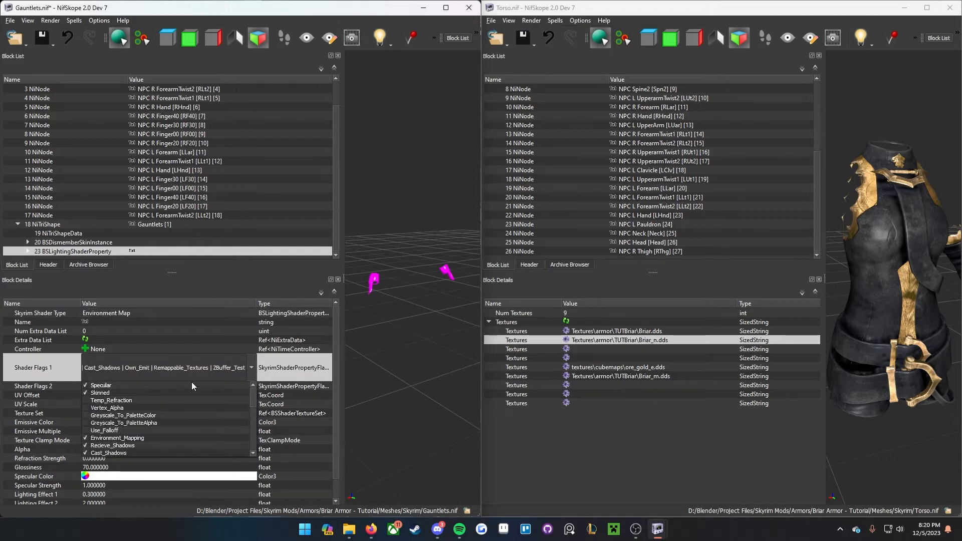
left_click(425, 377)
Step: Copy the Textures\armor\TUTBriar\Briar.dds path from the torso into the first slot of the gauntlets' BSShaderTextureSet
left_click(27, 251)
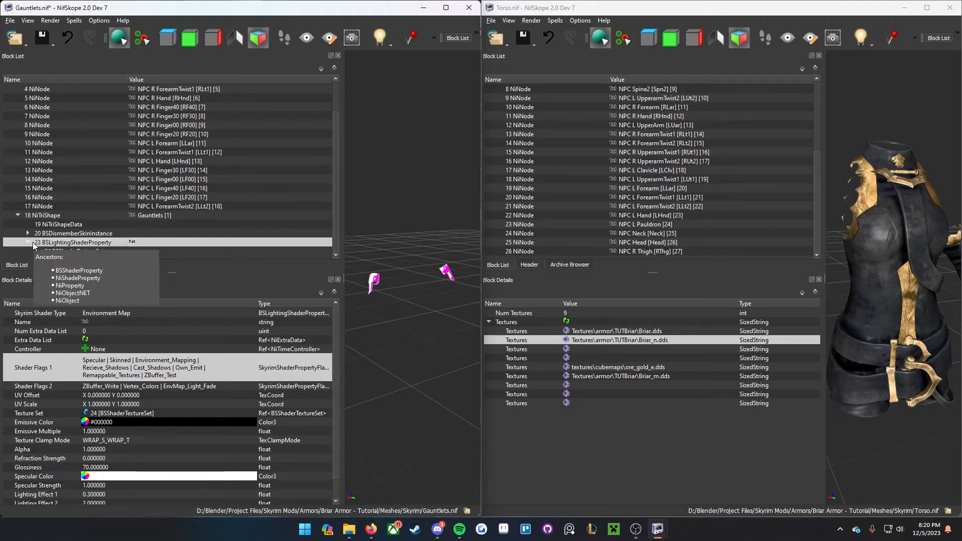
left_click(81, 252)
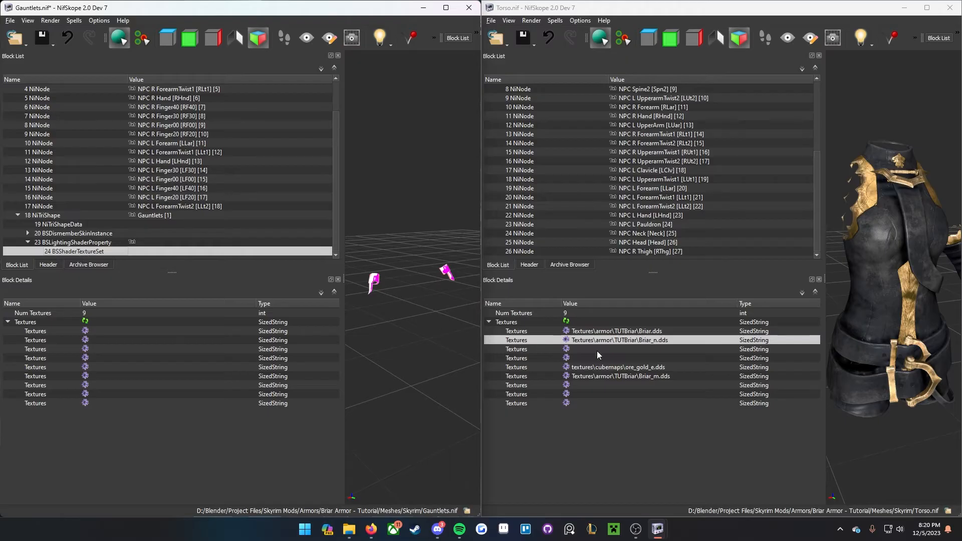
double_click(629, 332)
key("ctrl+c")
double_click(219, 334)
key("ctrl+v")
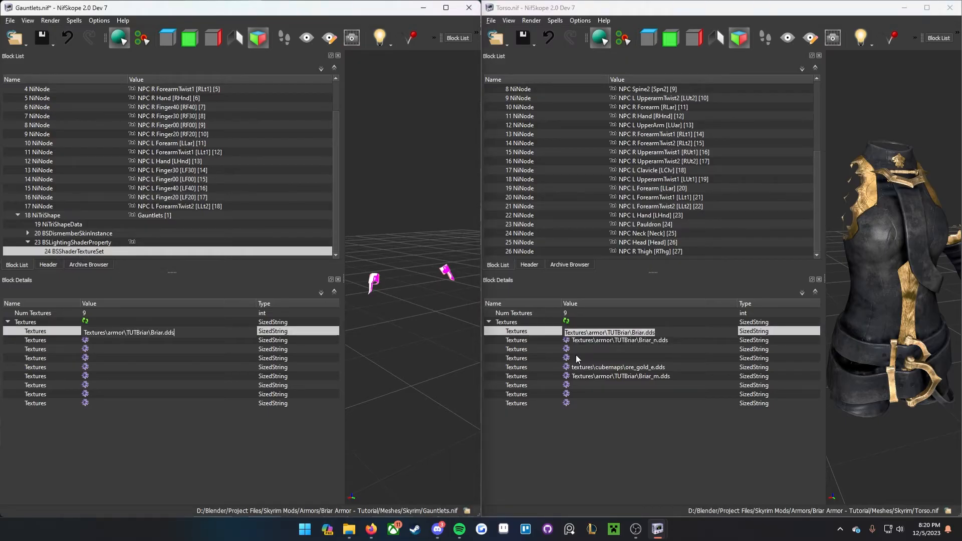
Step: Copy the Briar_n.dds, textures\cubemaps\ore_gold_e.dds and Briar_m.dds paths from the torso into the matching slots of the gauntlets' texture set
key("alt+Tab")
key("Tab")
double_click(237, 342)
type("Textures\\armor\\TUTBriar\\Briar_n.dds")
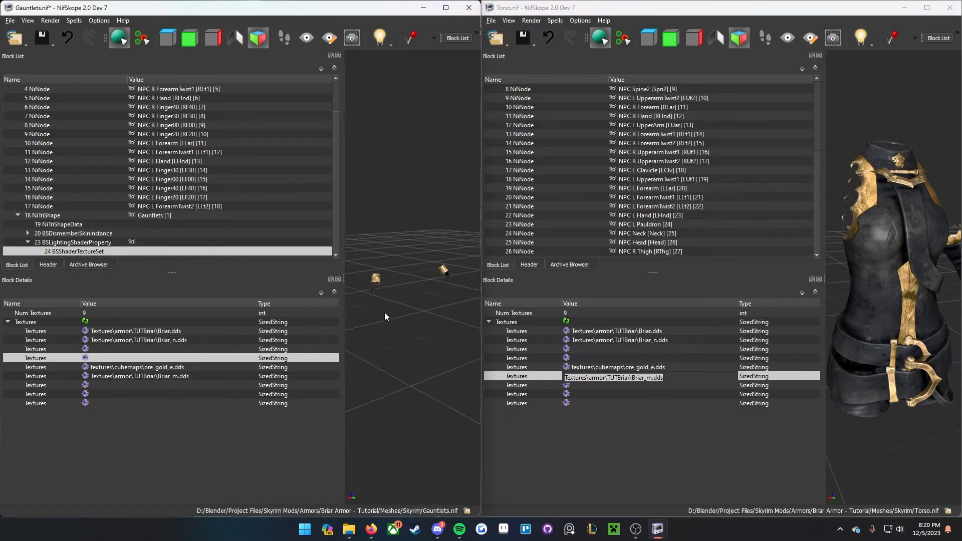
Step: Save Gauntlets.nif and close its window, leaving the torso mesh to be viewed in an enlarged window
left_click_drag(384, 313, 392, 314)
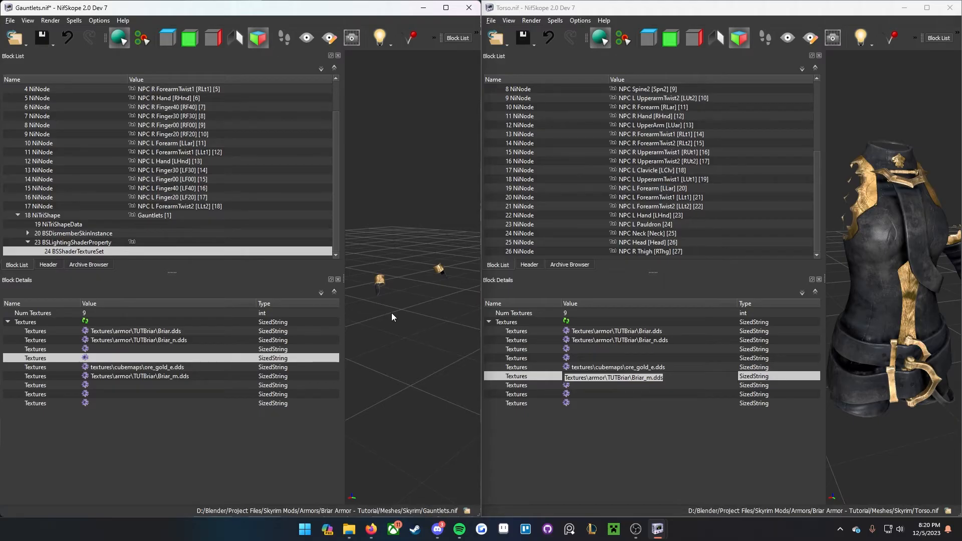
key("ctrl+s")
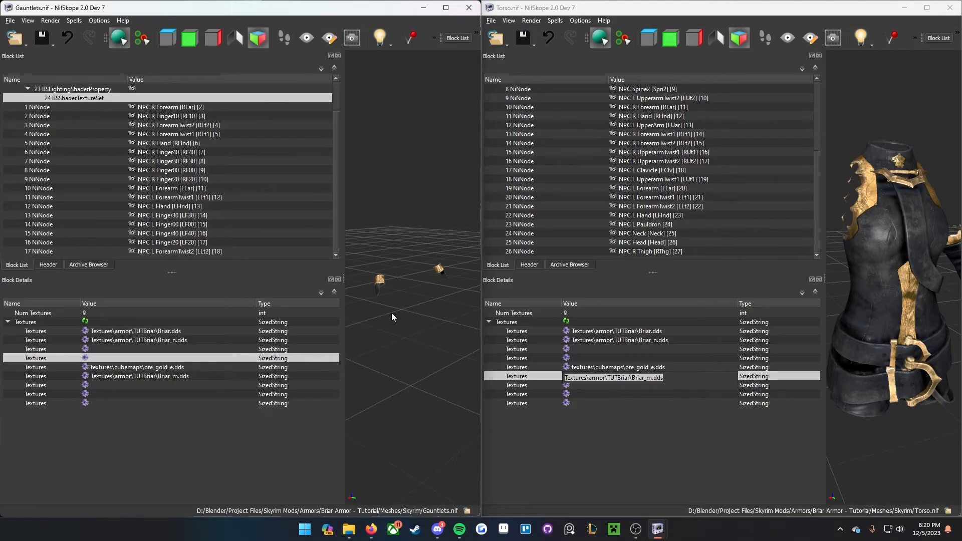
left_click(469, 7)
double_click(784, 10)
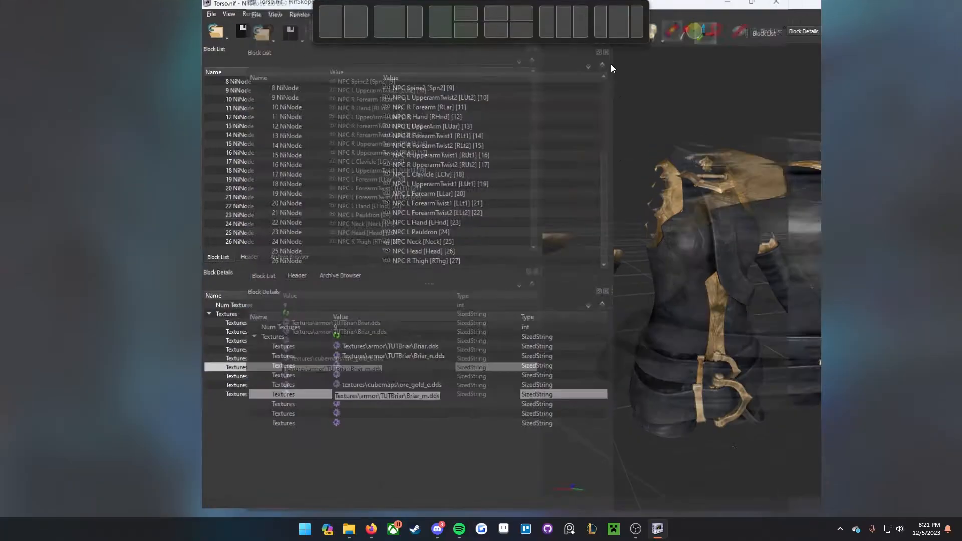
left_click_drag(630, 261, 655, 277)
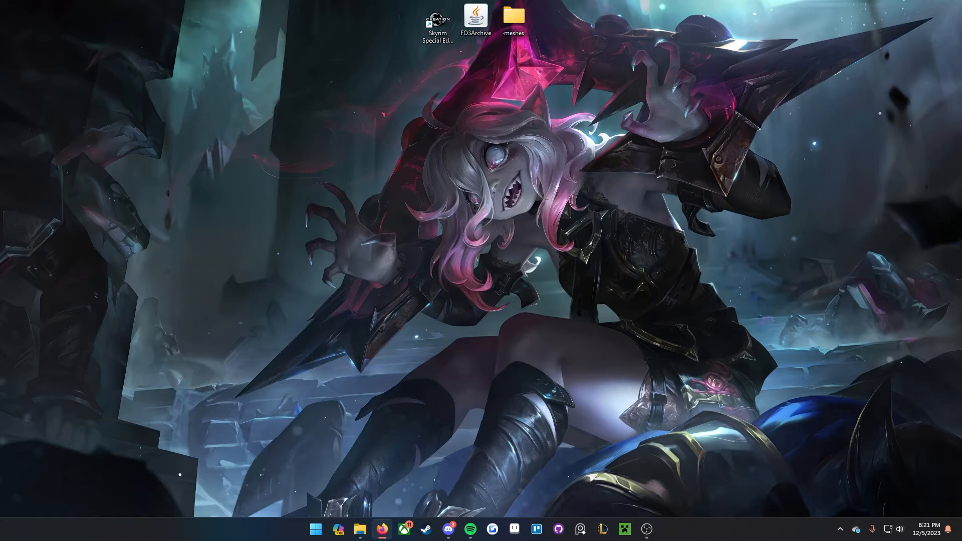
Step: Switch to File Explorer and open the Data folder of Skyrim Special Edition
left_click_drag(0, 368, 414, 0)
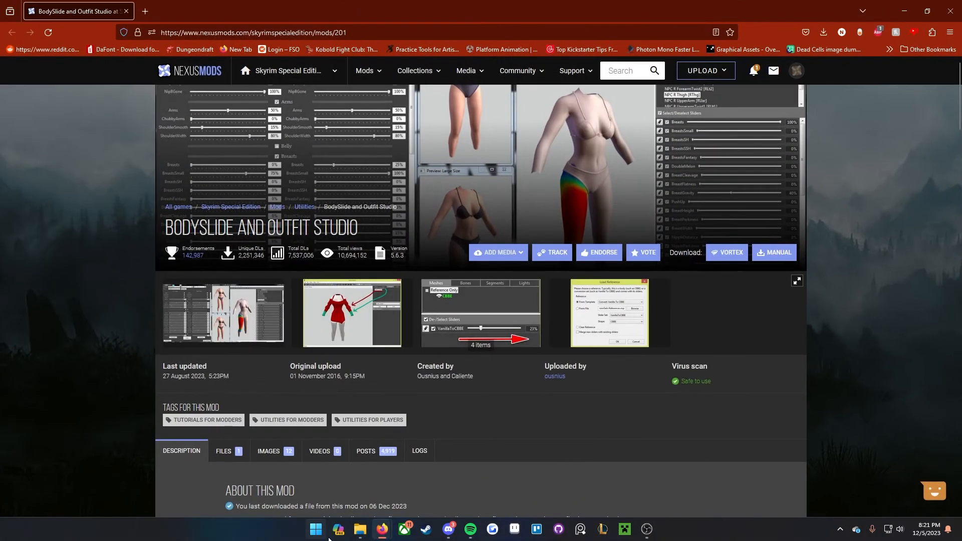
left_click(358, 540)
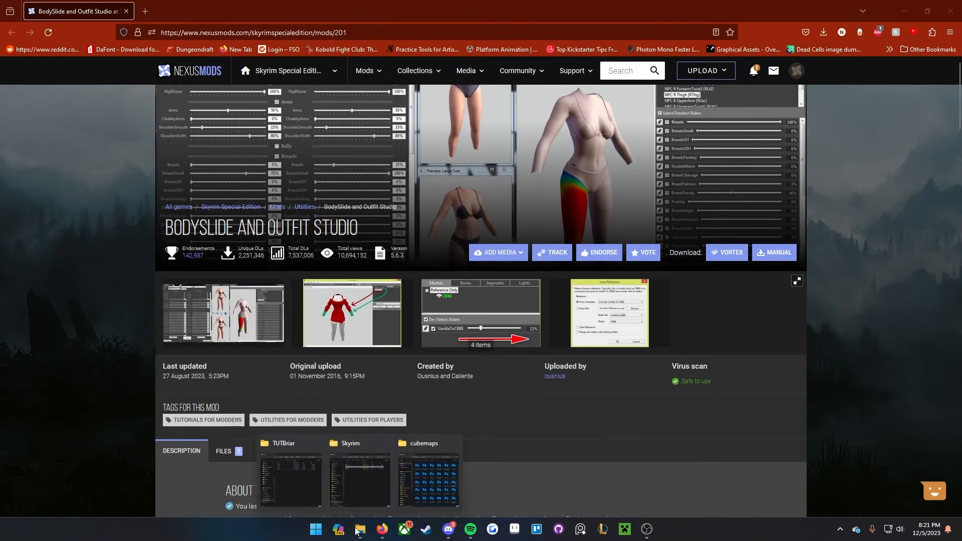
mouse_move(290, 485)
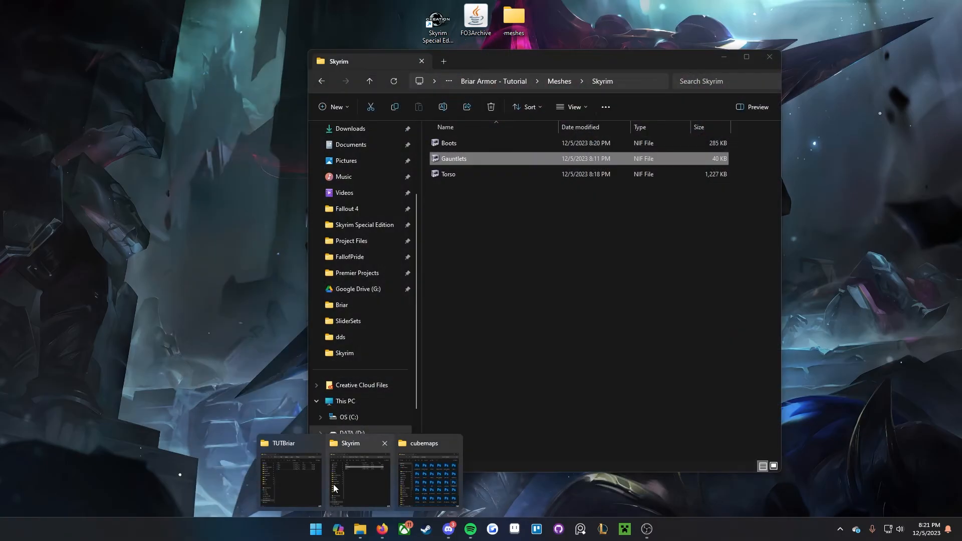
left_click(316, 484)
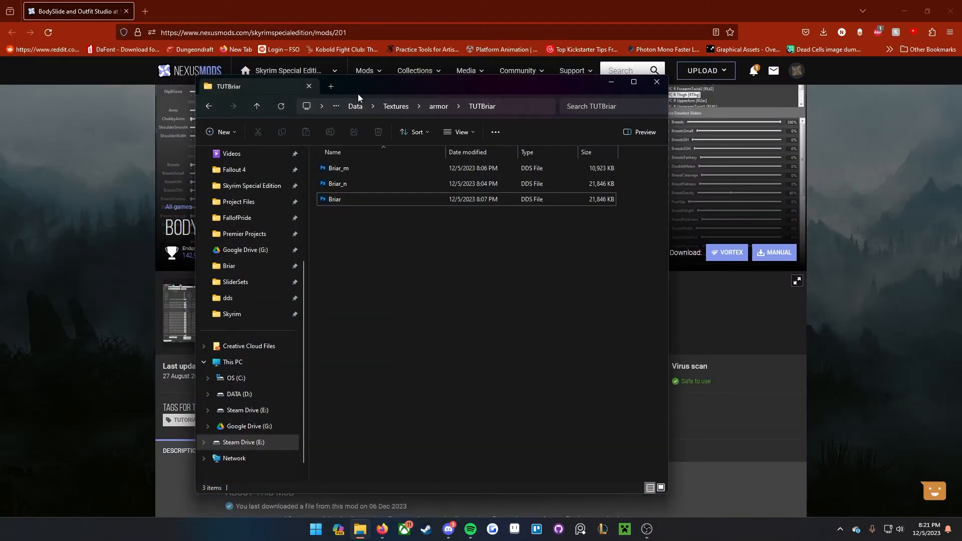
left_click(364, 106)
left_click(408, 105)
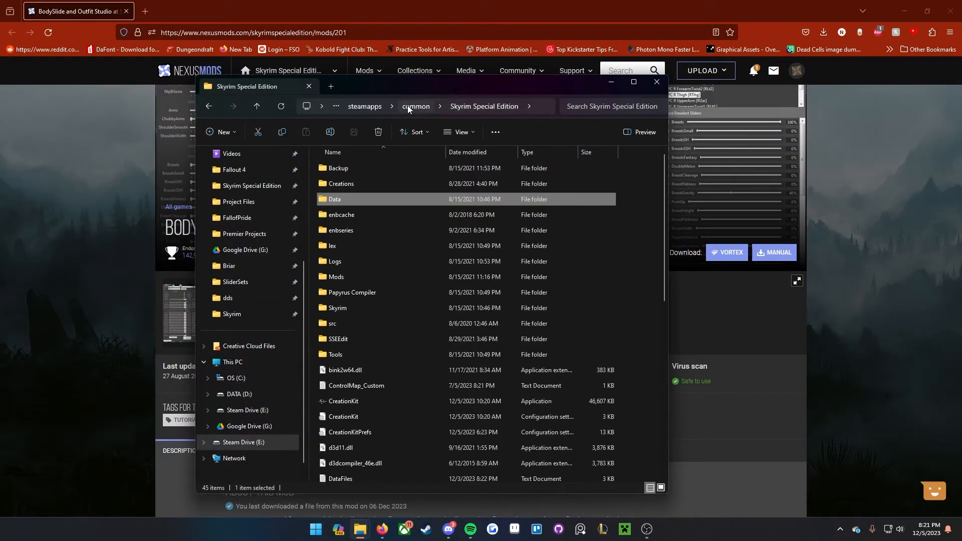
double_click(372, 199)
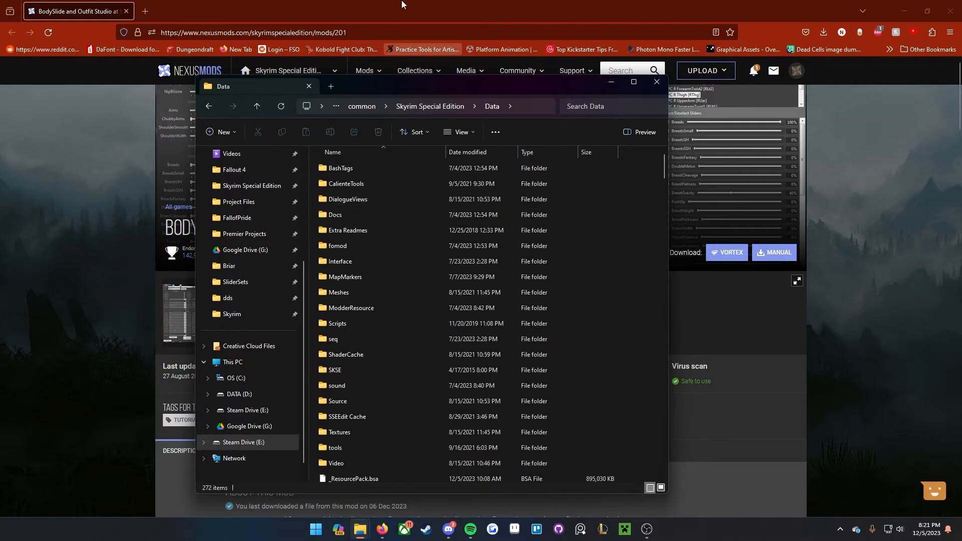
Step: Switch to the BodySlide and Outfit Studio page in the browser and manually download the v5.6.3 main file with the slow option
left_click(401, 4)
scroll(361, 300, "down", 3)
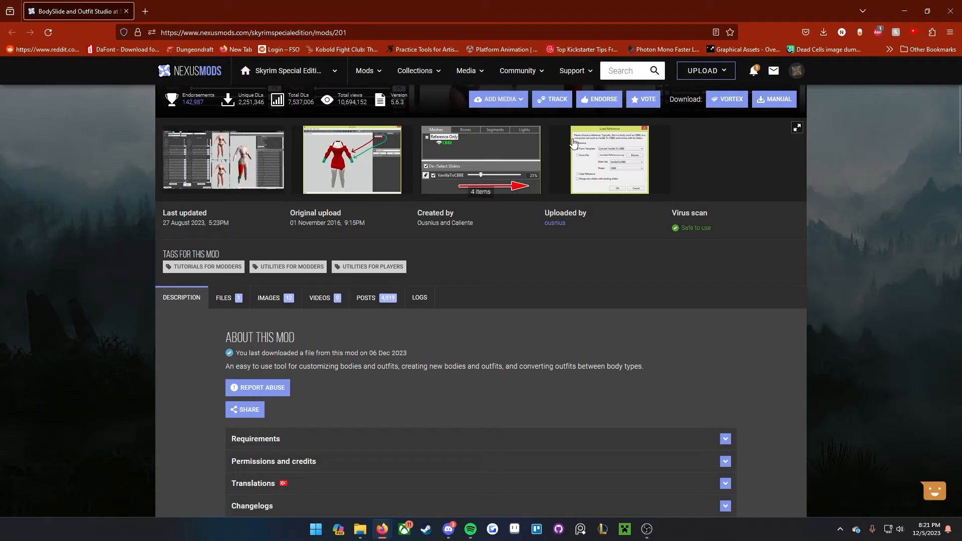
left_click(224, 298)
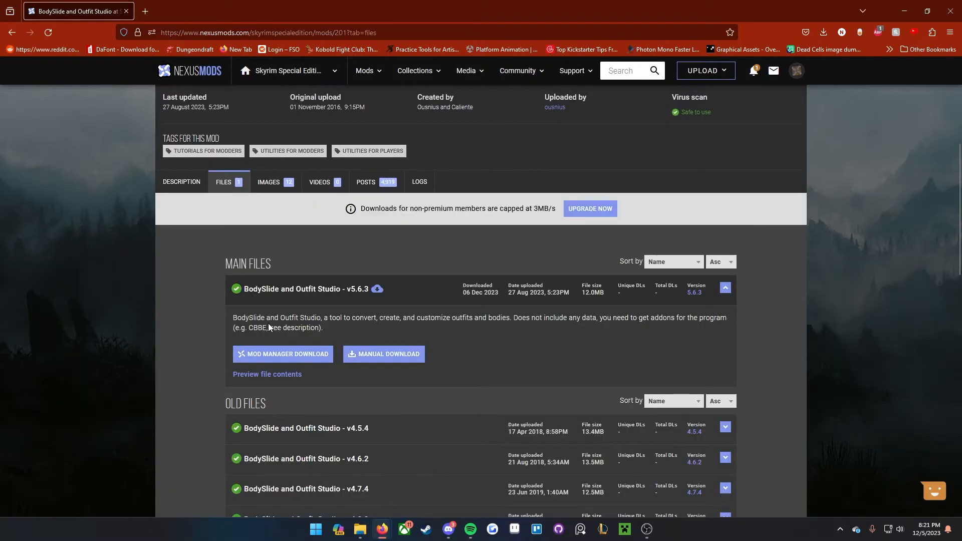
scroll(269, 324, "down", 2)
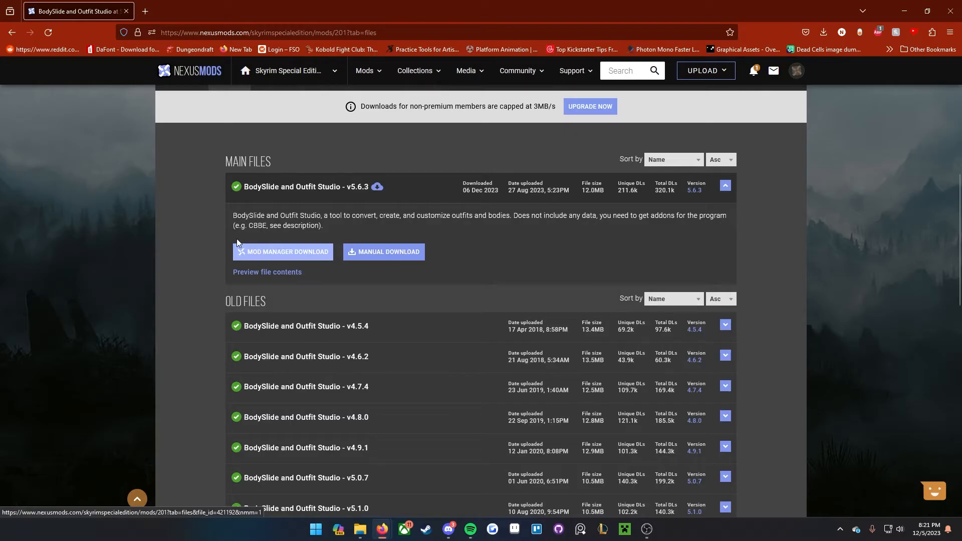
left_click(404, 252)
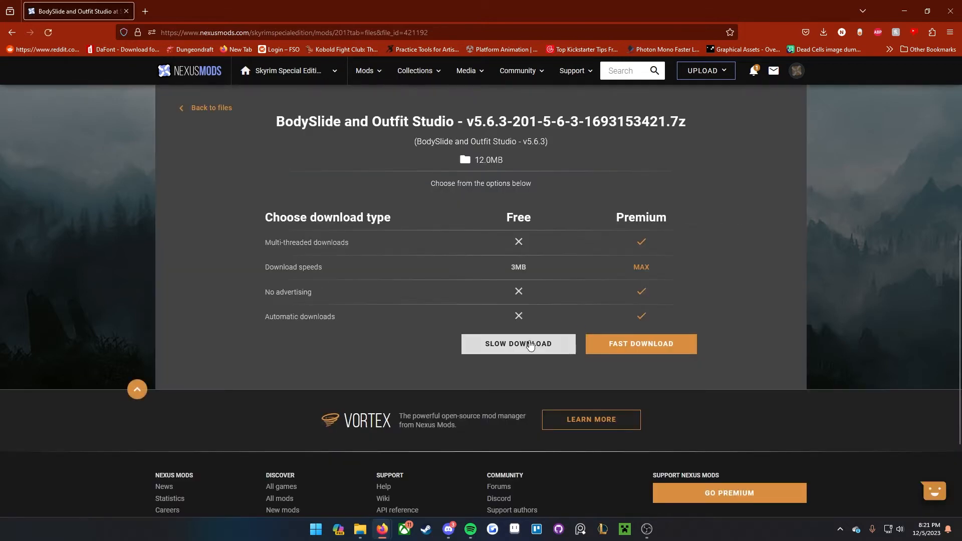
left_click(532, 346)
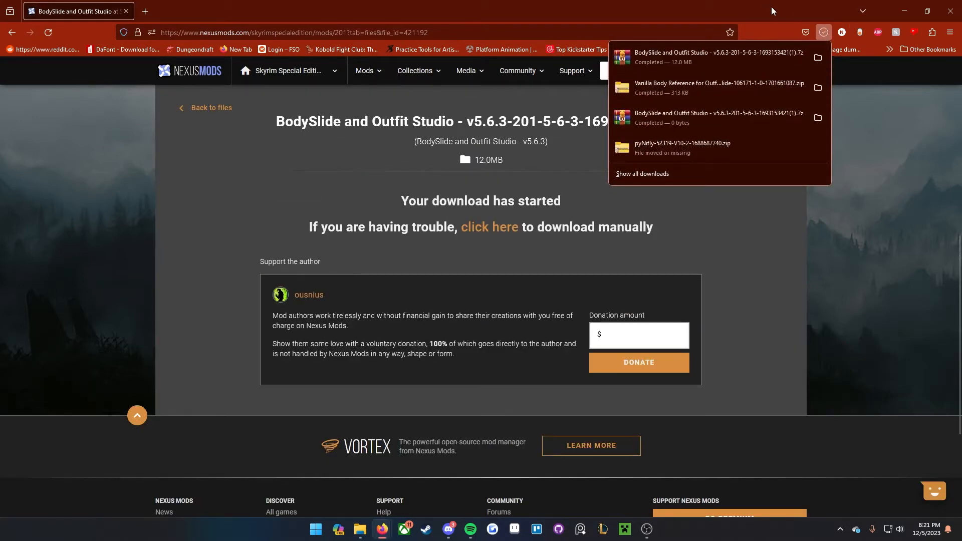
Step: Place the downloaded BodySlide and Outfit Studio archive on the desktop and open it beside the Data folder window
left_click_drag(768, 2, 794, 42)
left_click(836, 72)
left_click(848, 72)
left_click_drag(829, 94, 668, 25)
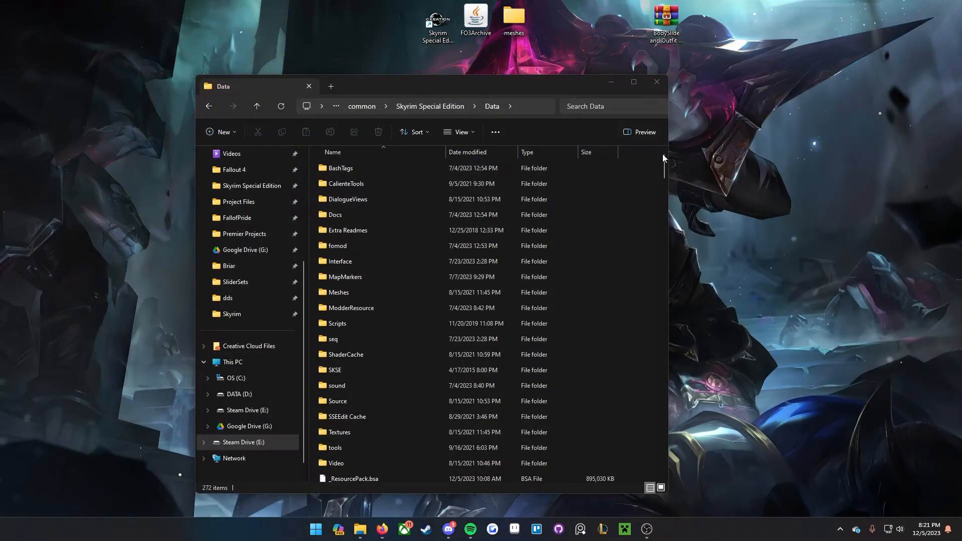
left_click_drag(666, 23, 133, 168)
left_click_drag(370, 87, 623, 62)
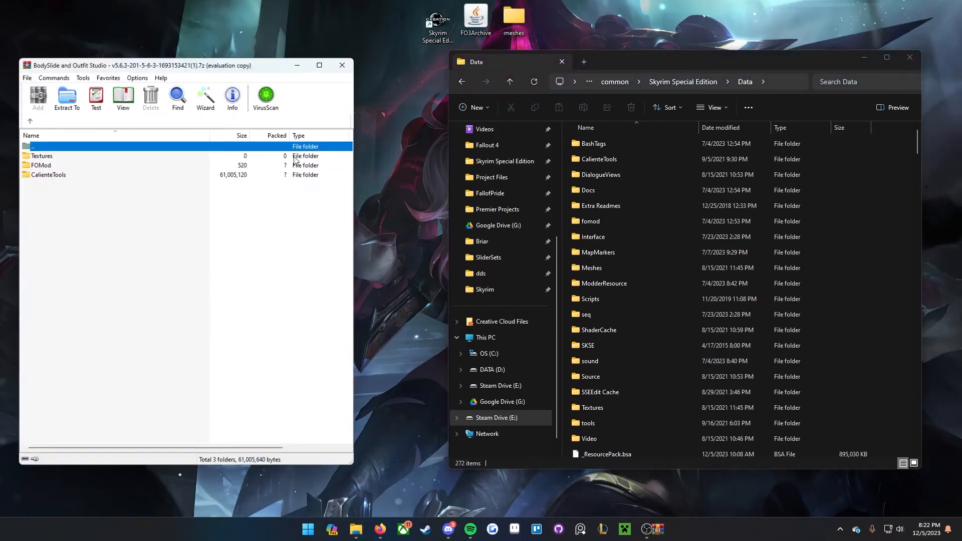
Step: Select the archive's Textures, FOMod and CalienteTools folders, close it without extracting, and delete the archive from the desktop
left_click(246, 271)
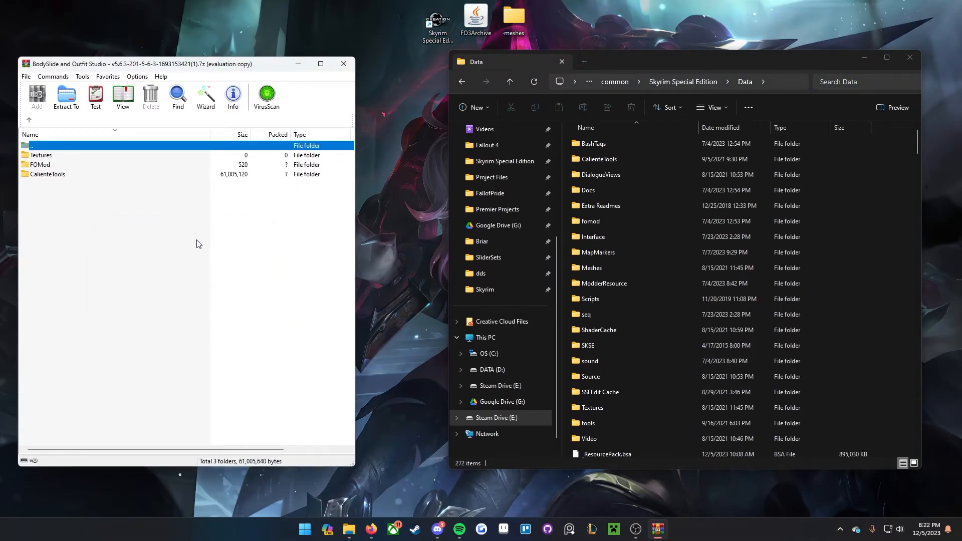
left_click(659, 61)
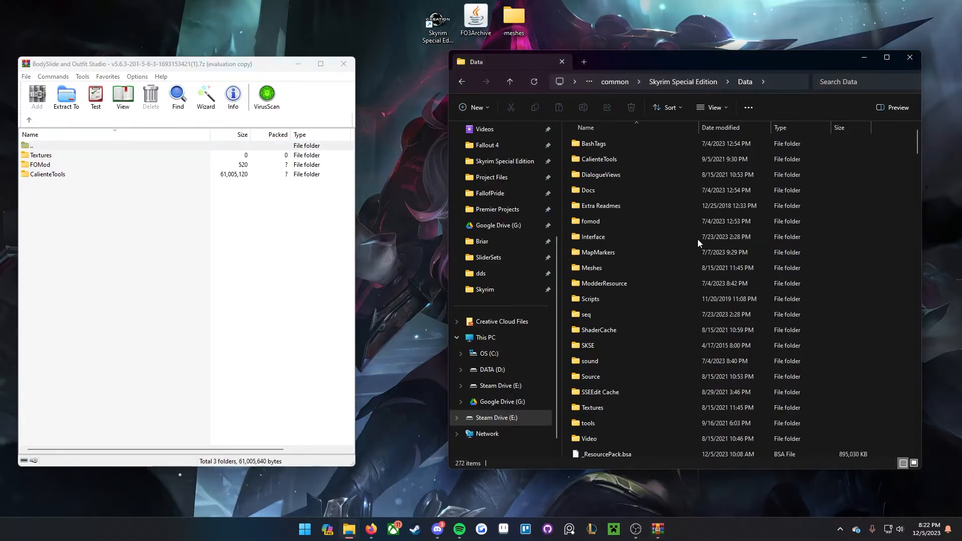
left_click_drag(50, 207, 194, 265)
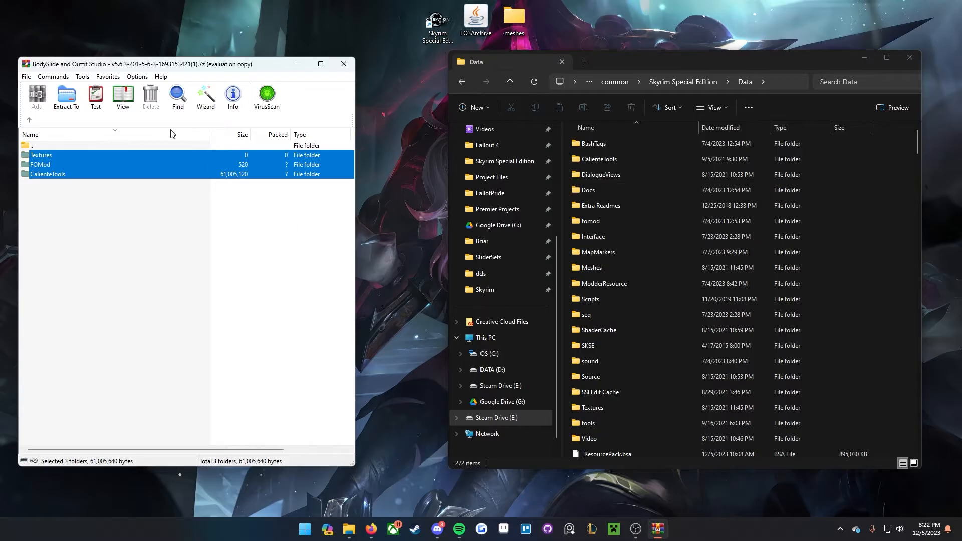
left_click(344, 63)
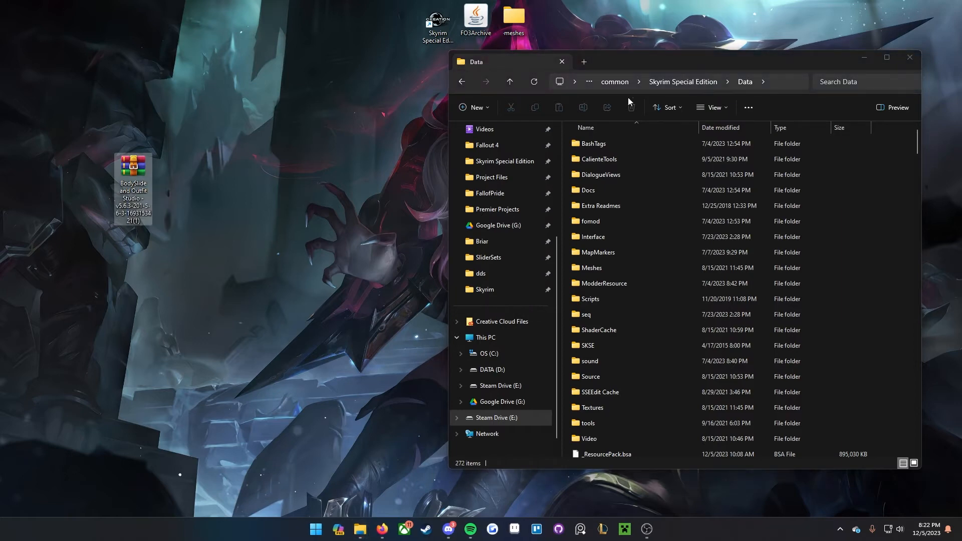
key("Delete")
Step: Launch OutfitStudio x64 from the CalienteTools\BodySlide folder inside the game's Data folder
left_click_drag(624, 64, 539, 49)
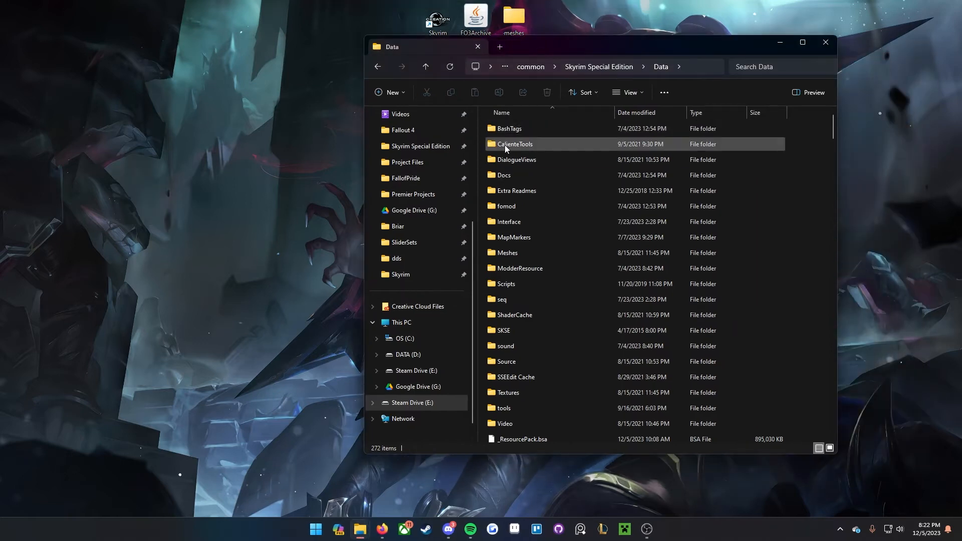
double_click(525, 144)
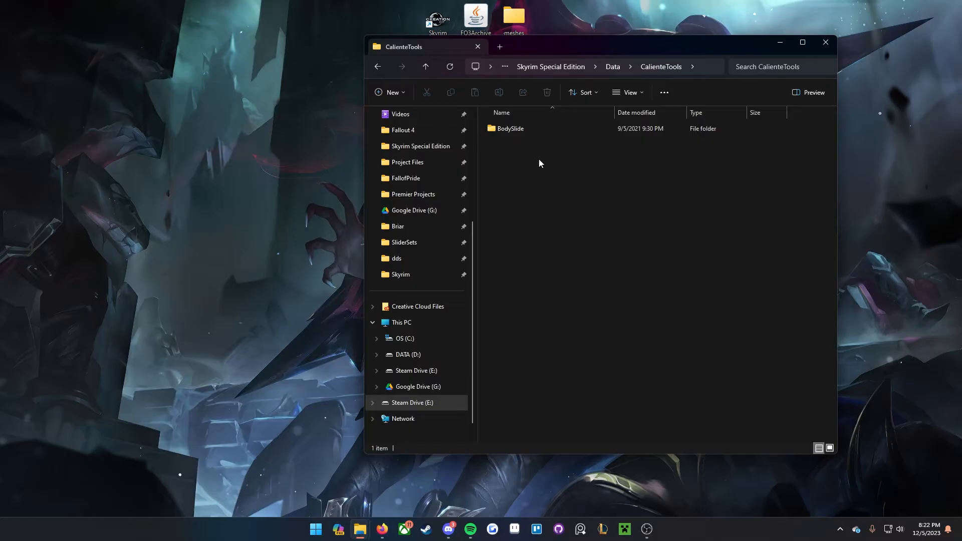
double_click(522, 130)
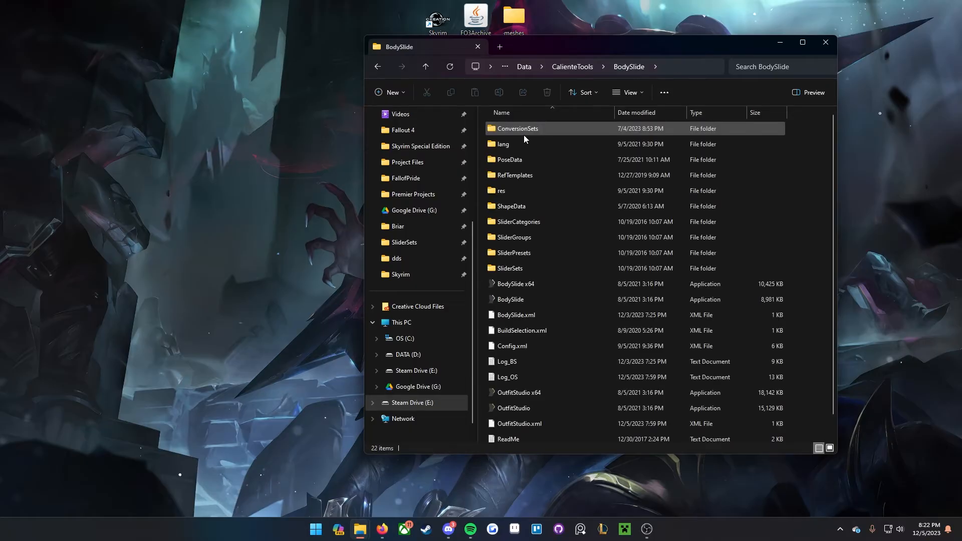
scroll(567, 271, "down", 1)
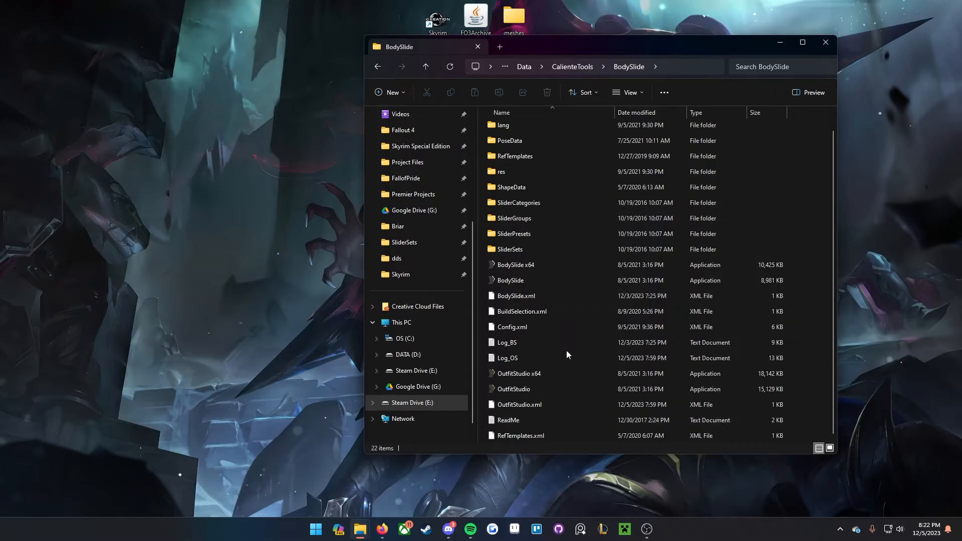
left_click(543, 375)
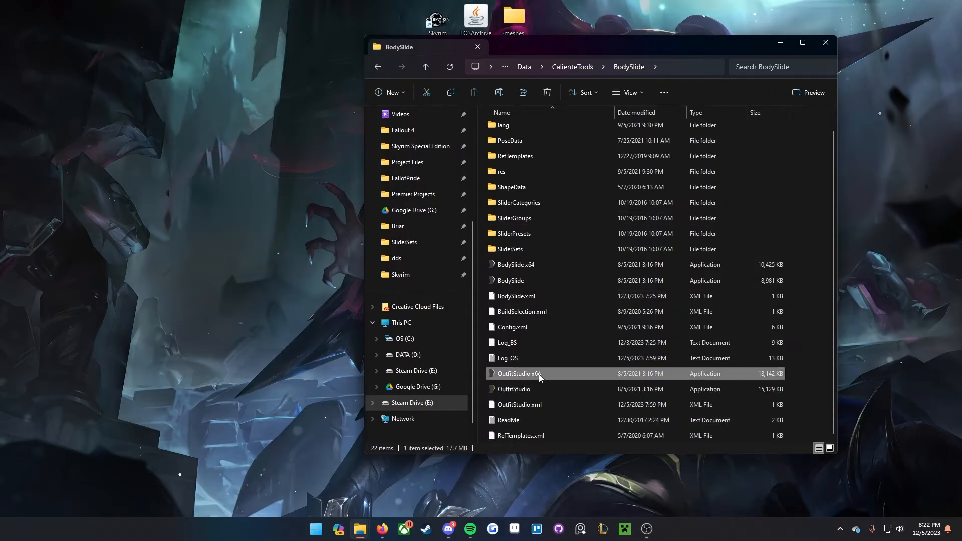
left_click(516, 391)
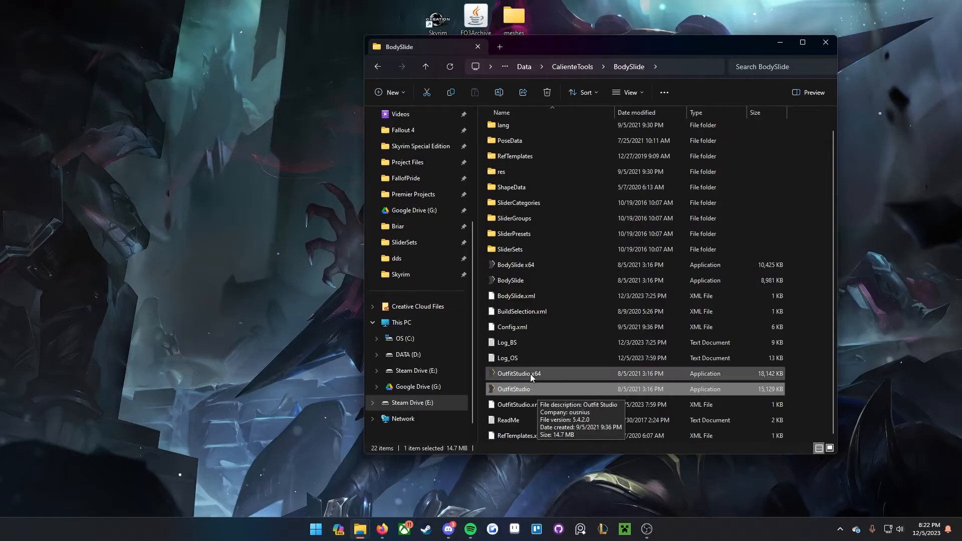
left_click(537, 379)
double_click(536, 377)
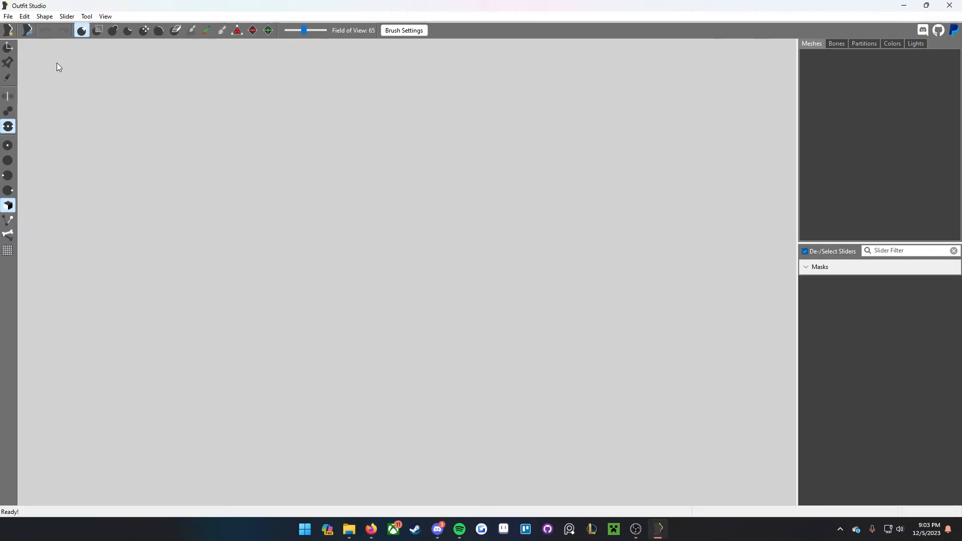
Step: Start a NIF import and browse to the Skyrim folder inside the Briar Armor - Tutorial project's Meshes folder
left_click(8, 17)
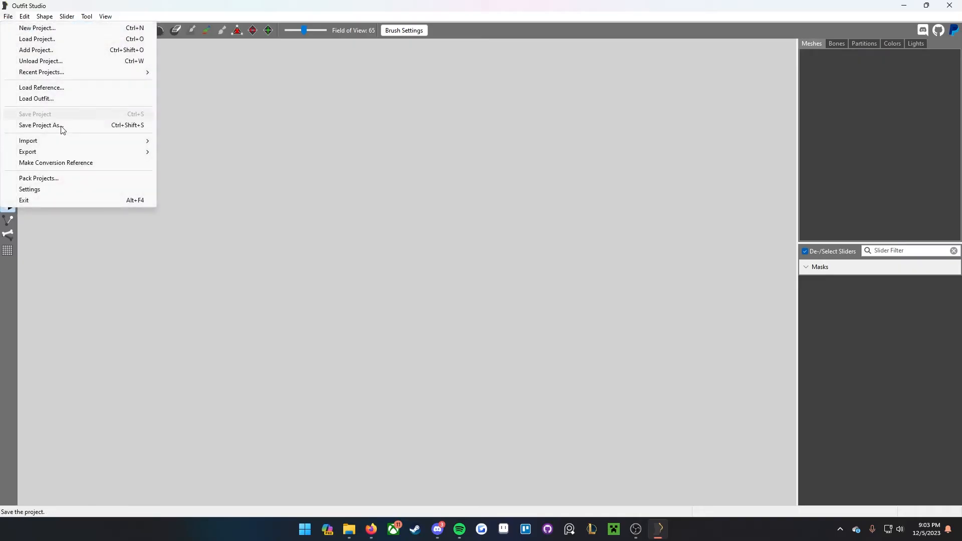
mouse_move(60, 140)
left_click(186, 139)
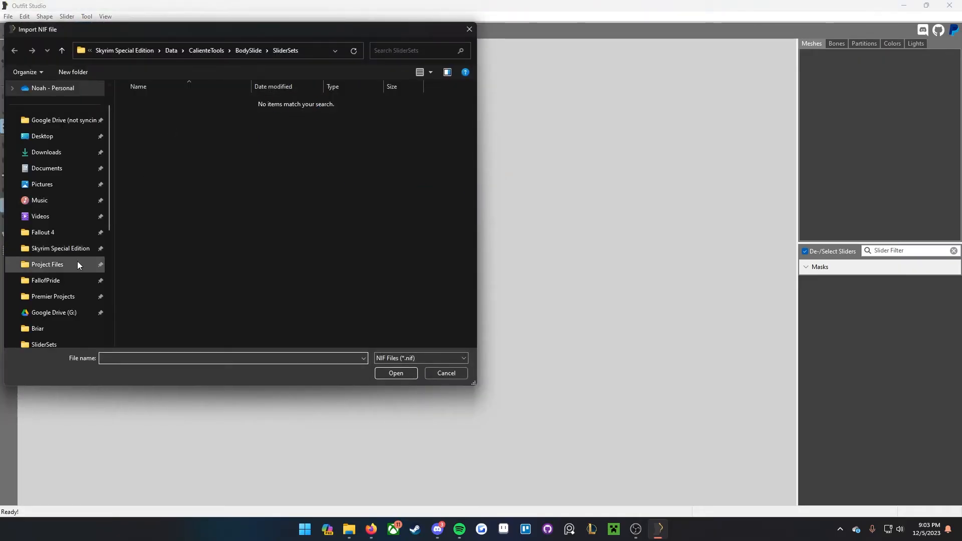
left_click(77, 265)
double_click(171, 320)
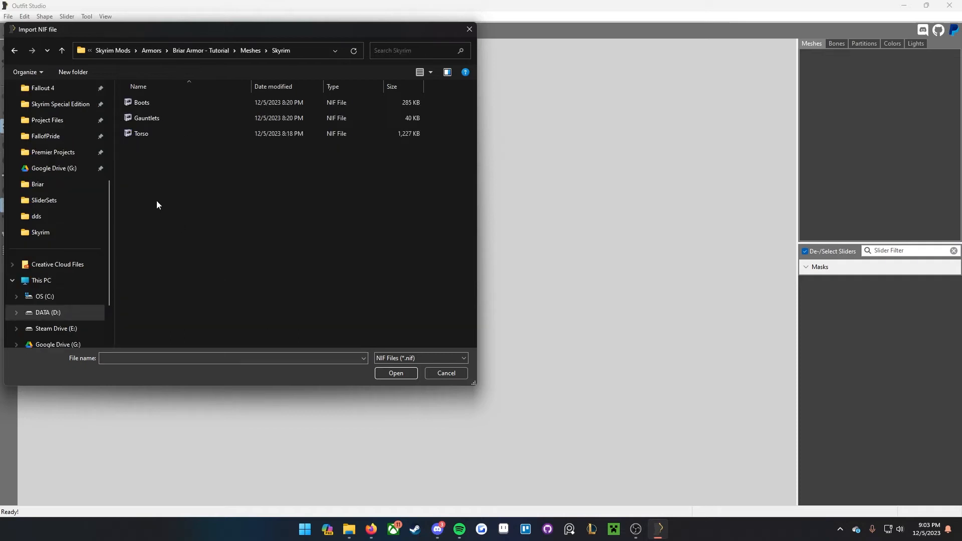
Step: Import the Boots, Gauntlets and Torso NIF files together, accepting optimization for SSE during this session
left_click_drag(157, 205, 146, 103)
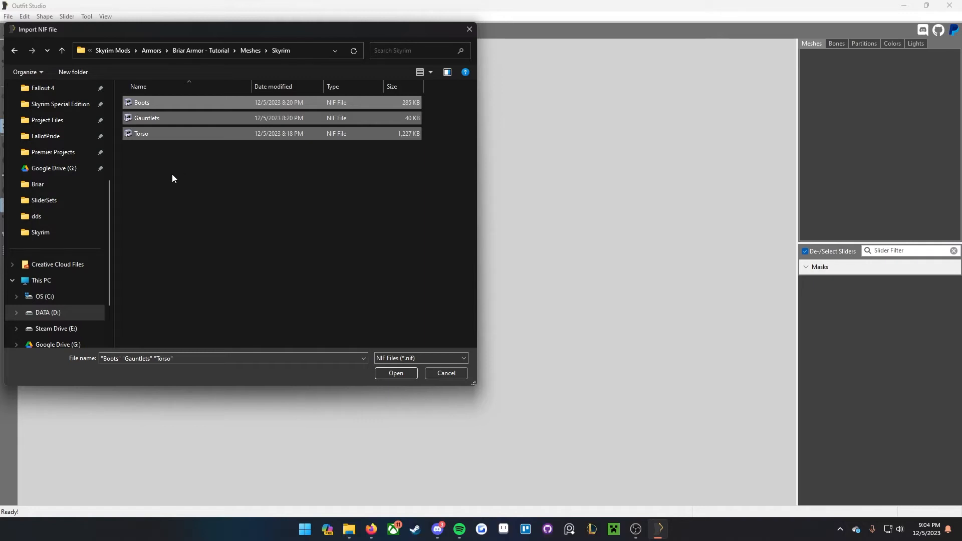
left_click(156, 172)
left_click_drag(205, 189, 197, 28)
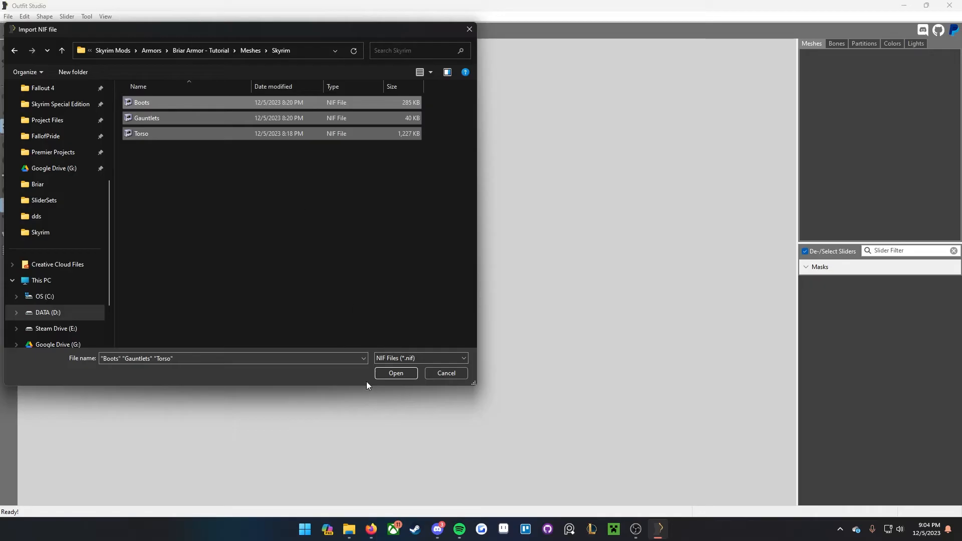
left_click(396, 374)
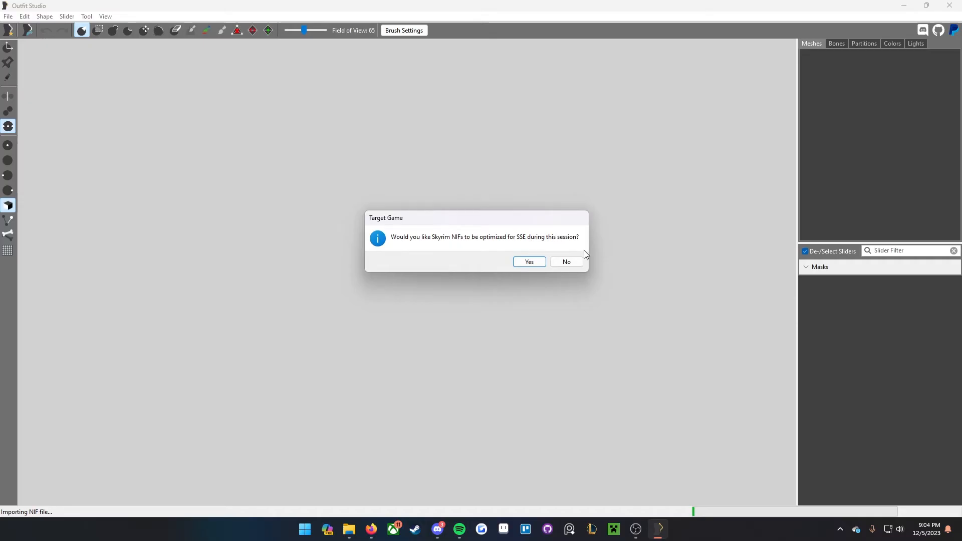
left_click(531, 265)
right_click_drag(240, 196, 337, 191)
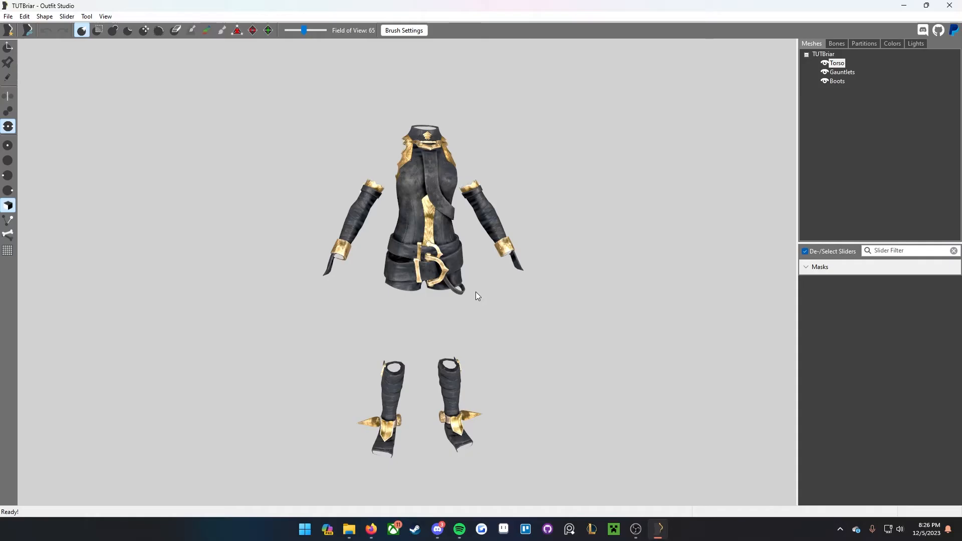
Step: Minimize Outfit Studio and bring up the game's BodySlide folder in File Explorer
left_click(905, 6)
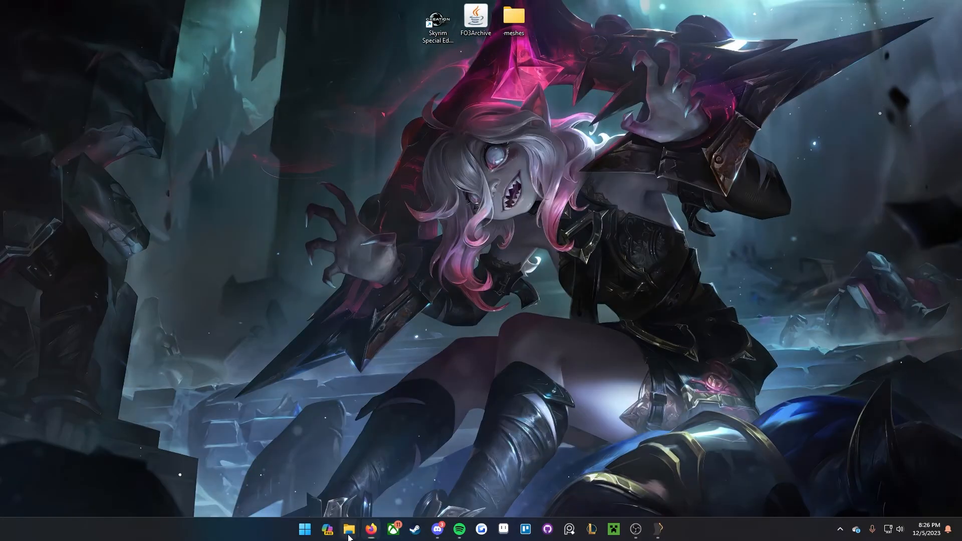
mouse_move(350, 529)
mouse_move(290, 488)
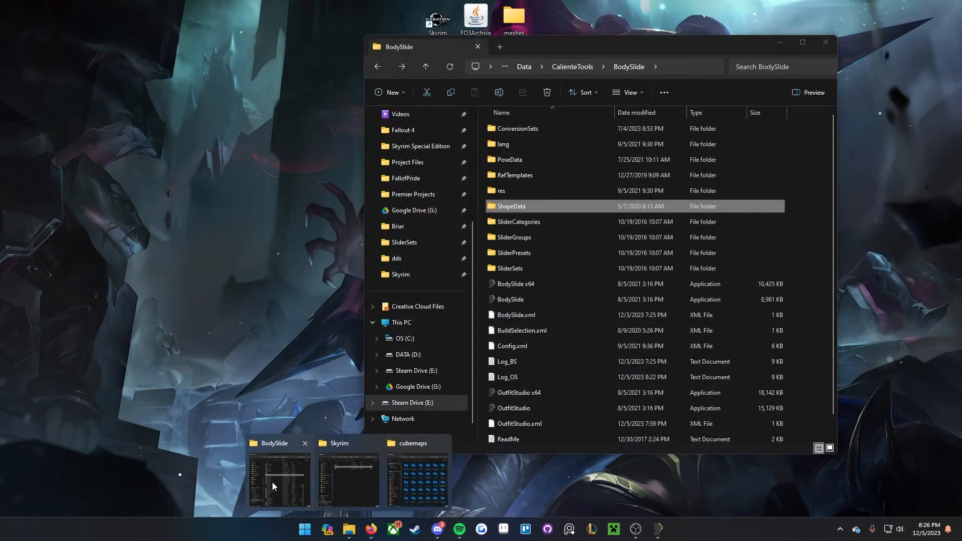
left_click(273, 483)
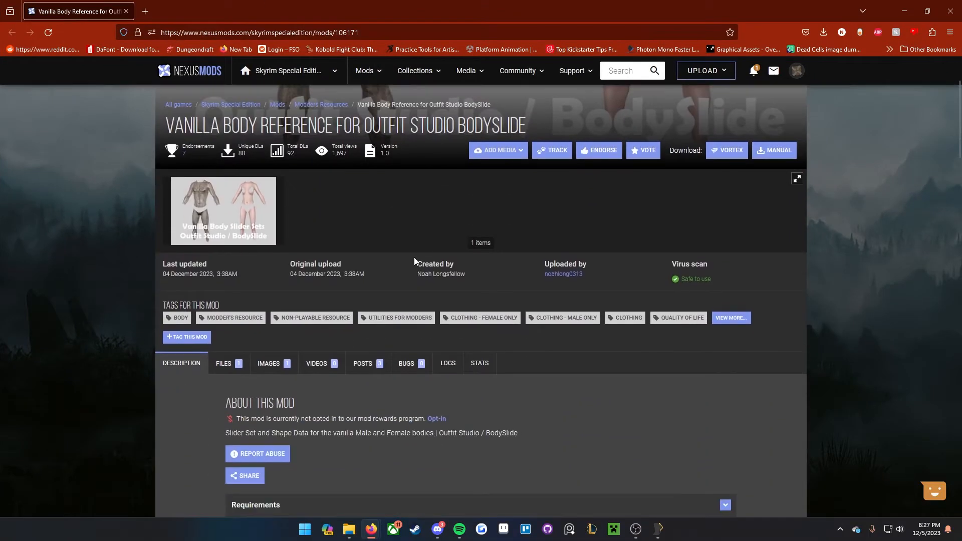
Step: On the Vanilla Body Reference for Outfit Studio BodySlide page, go to the files and manually download the main file
left_click_drag(525, 288, 641, 282)
left_click(626, 285)
scroll(365, 235, "down", 5)
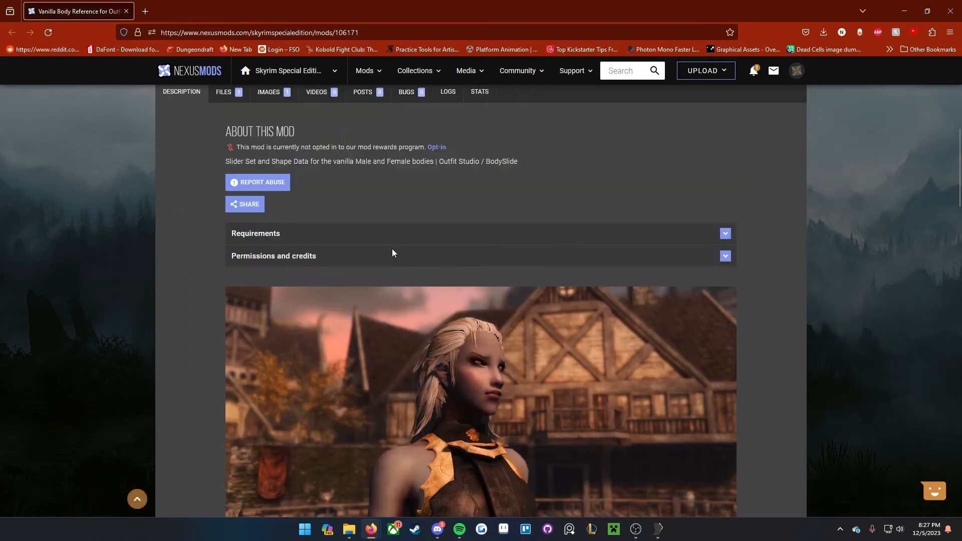
scroll(392, 253, "up", 5)
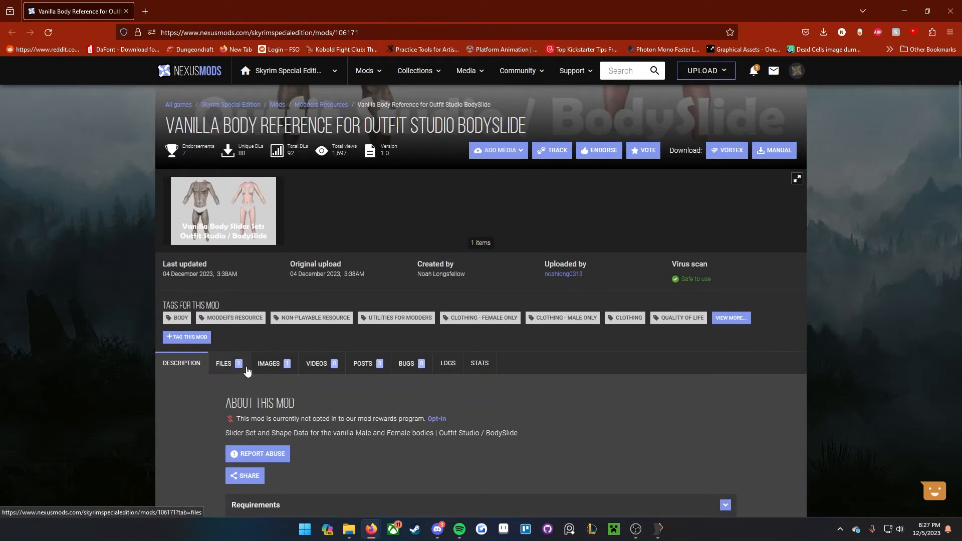
left_click(231, 366)
scroll(240, 336, "down", 4)
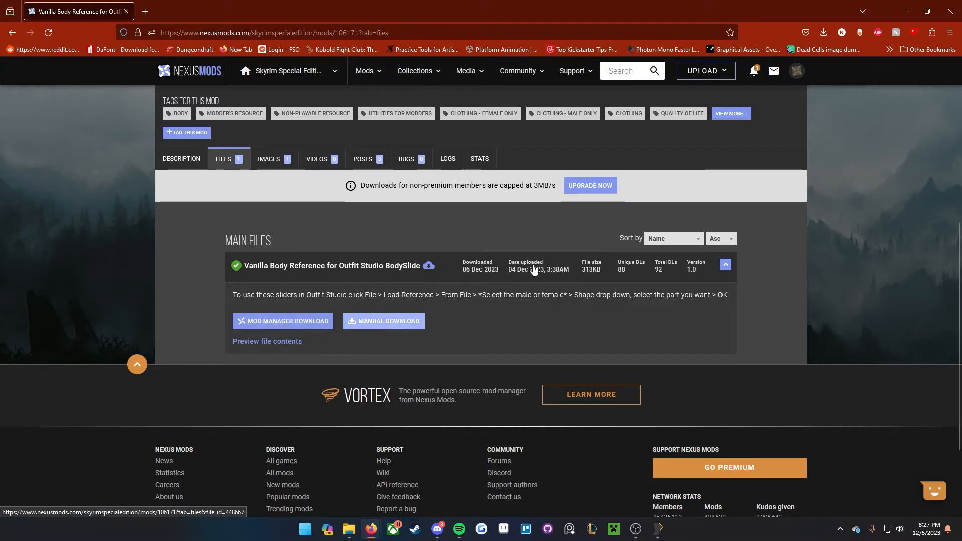
left_click(416, 321)
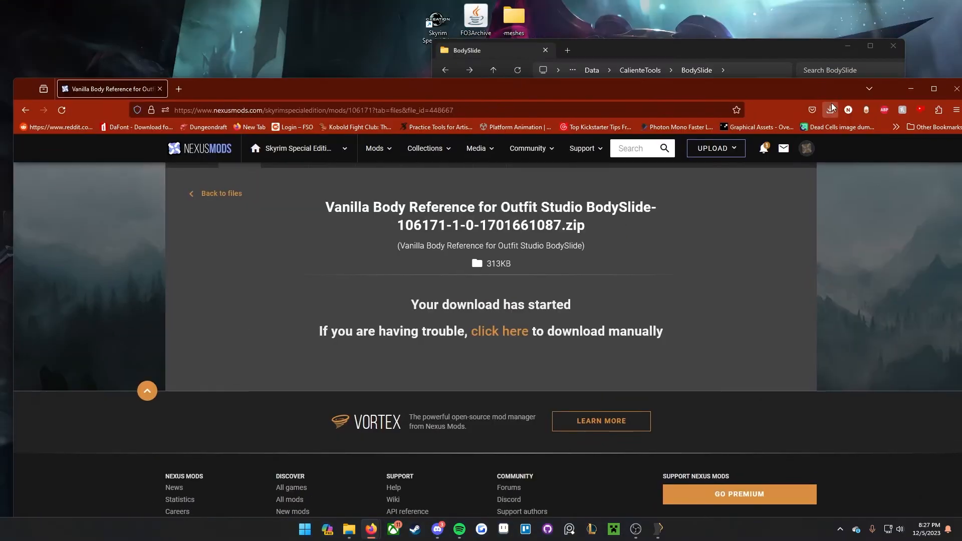
Step: Place the downloaded Vanilla Body Reference archive on the desktop and close the browser
left_click(831, 109)
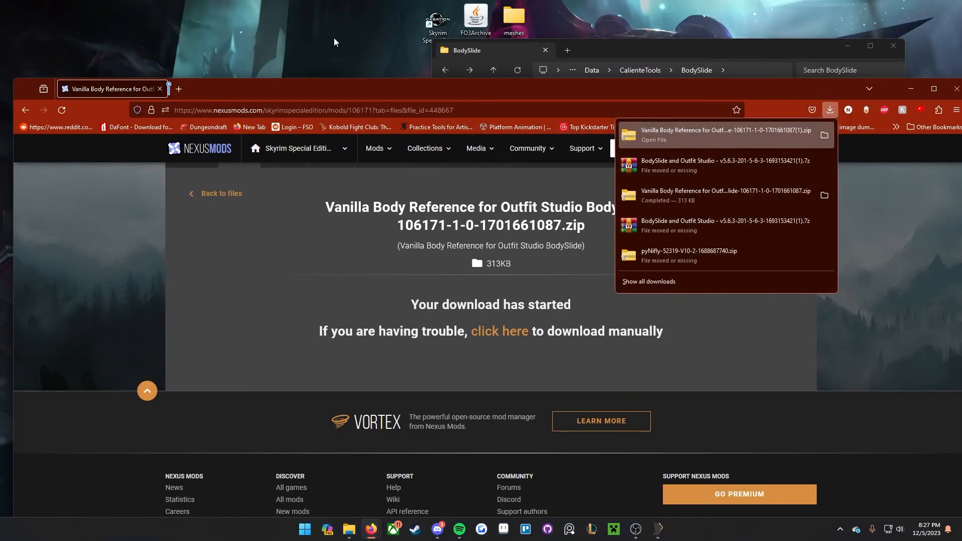
left_click_drag(339, 38, 326, 38)
left_click_drag(746, 91, 469, 88)
left_click(682, 94)
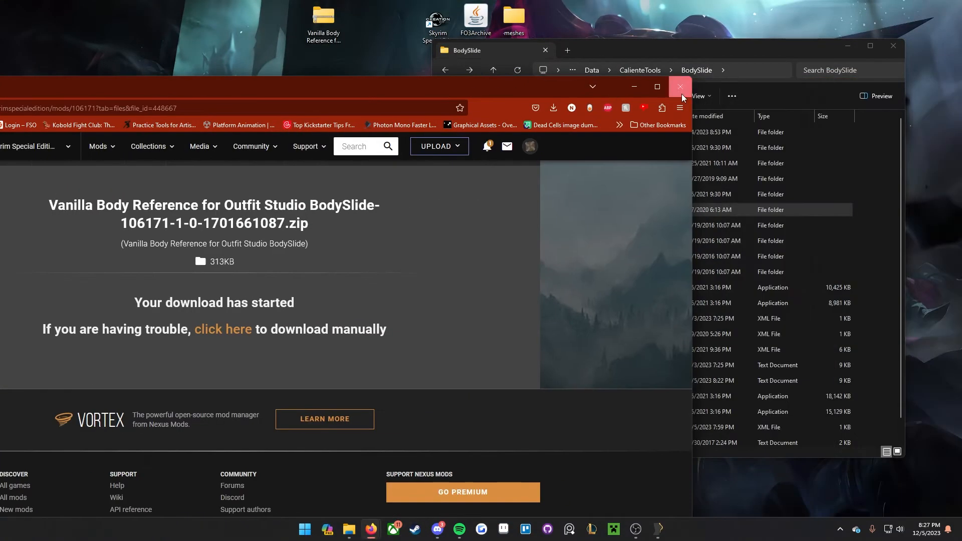
Step: Open the Vanilla Body Reference archive's Data folder beside the game's CalienteTools\BodySlide folder window
left_click_drag(323, 20, 177, 170)
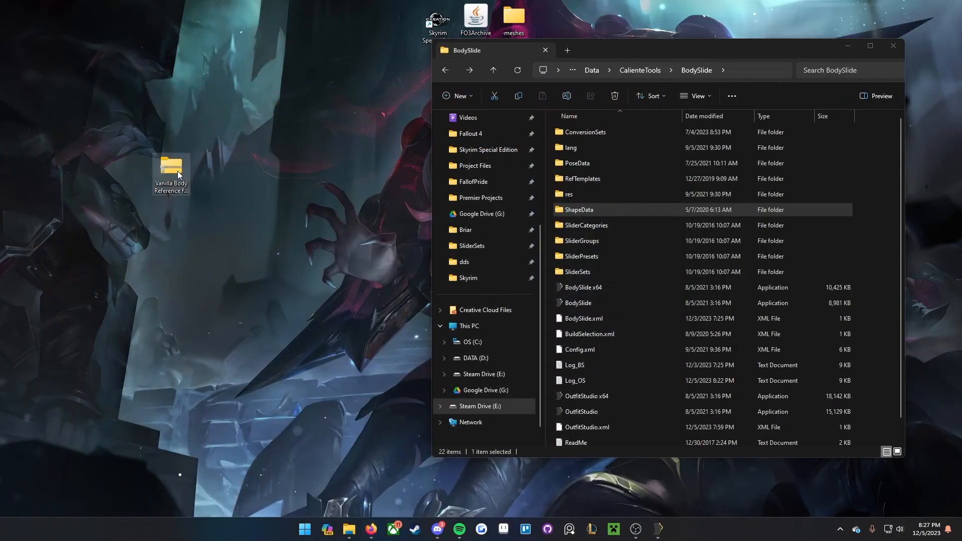
double_click(171, 168)
left_click_drag(615, 46, 198, 64)
double_click(182, 146)
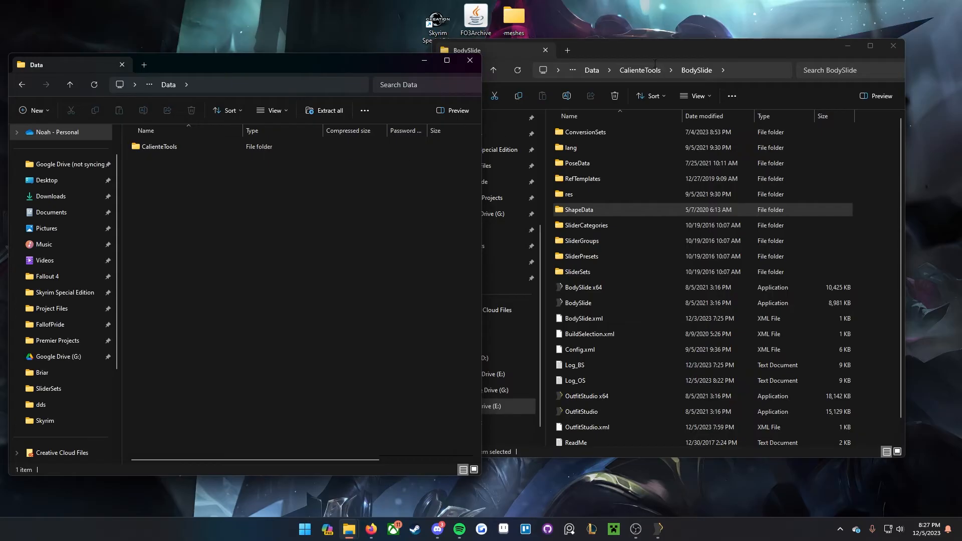
left_click_drag(647, 40, 688, 52)
key("alt+Left")
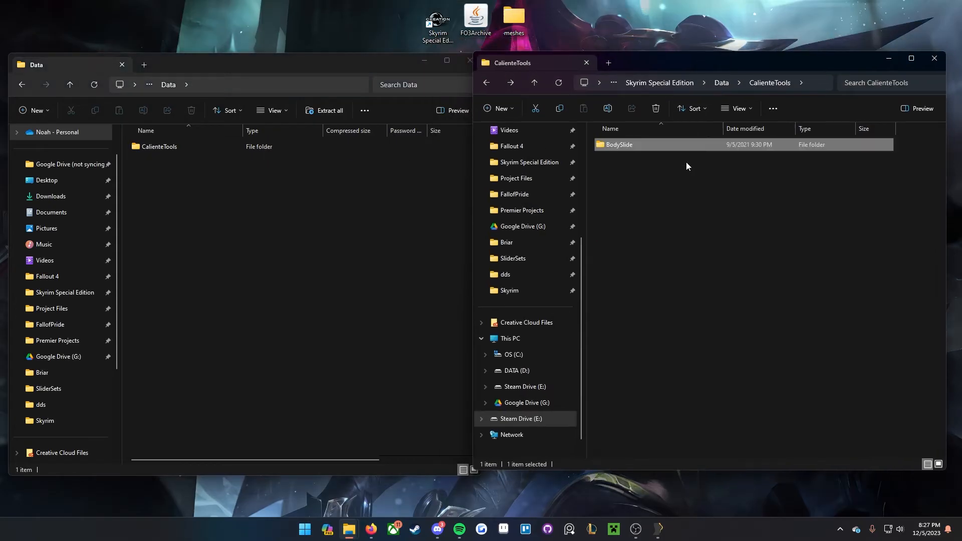
key("alt+Right")
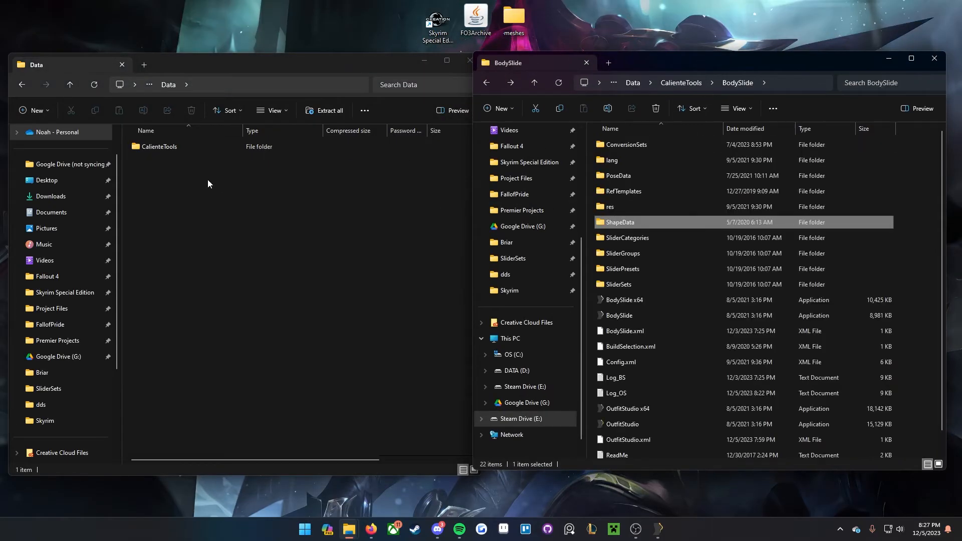
Step: Open CalienteTools\BodySlide inside the archive and select its ShapeData and SliderSets folders for comparison with the game's BodySlide folder
double_click(160, 147)
double_click(160, 147)
left_click_drag(195, 208, 161, 152)
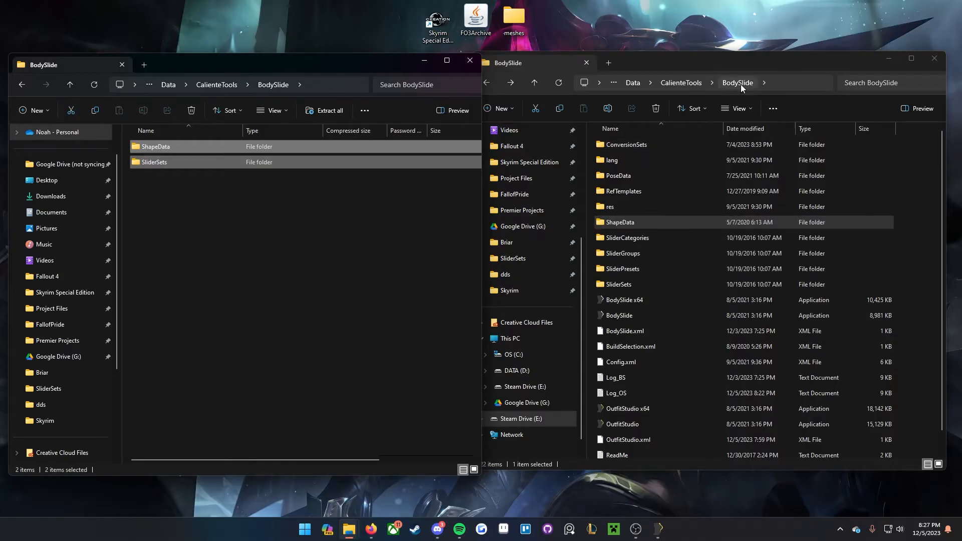
left_click_drag(825, 179, 823, 222)
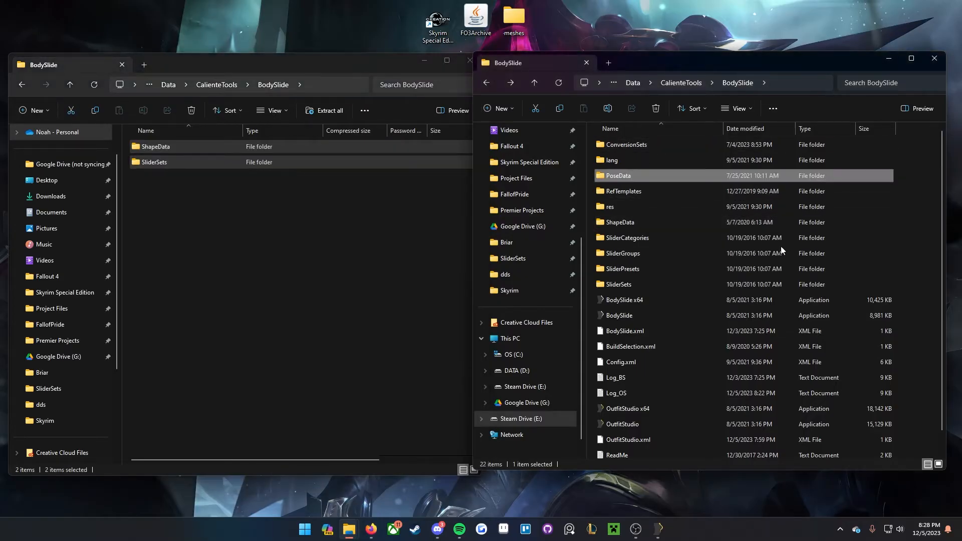
Step: Look inside the archive's SliderSets and ShapeData folders and return to the BodySlide level
double_click(264, 163)
key("alt+Left")
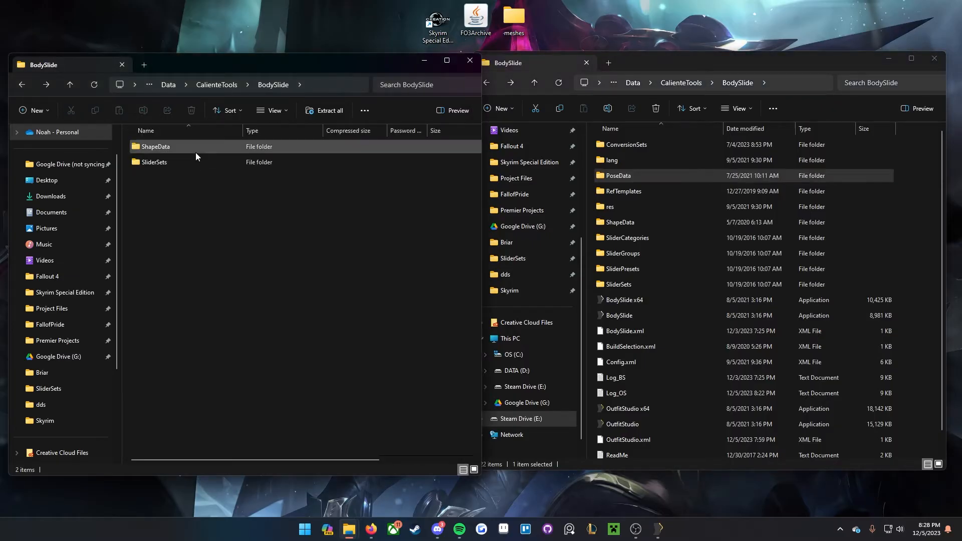
double_click(195, 153)
key("alt+Left")
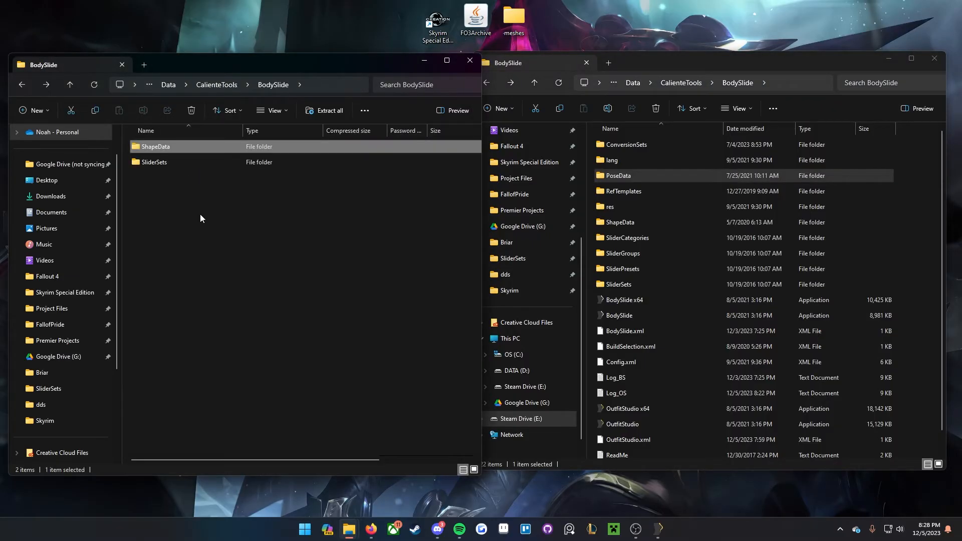
Step: Select the archive's ShapeData and SliderSets folders again and close the archive window without extracting
left_click_drag(164, 155, 273, 133)
left_click_drag(154, 265, 407, 193)
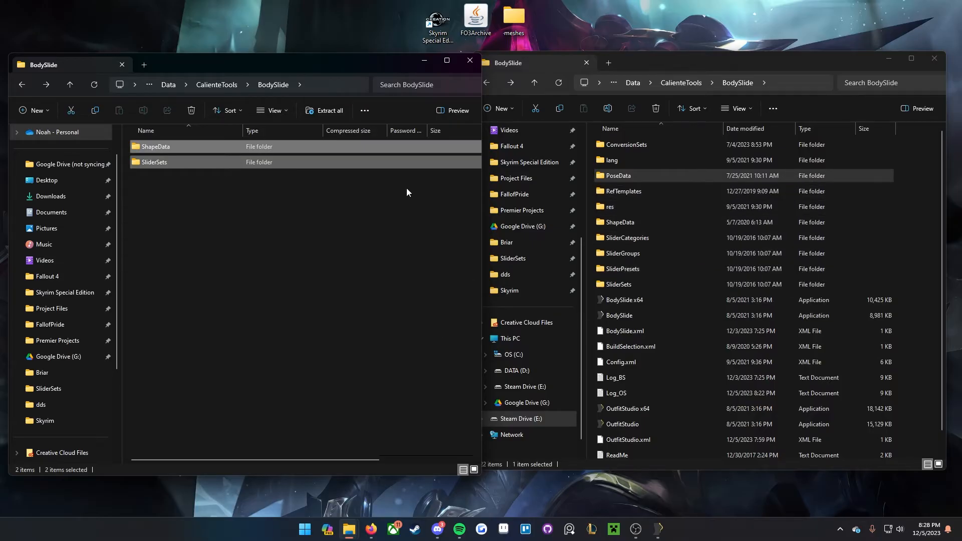
left_click(470, 60)
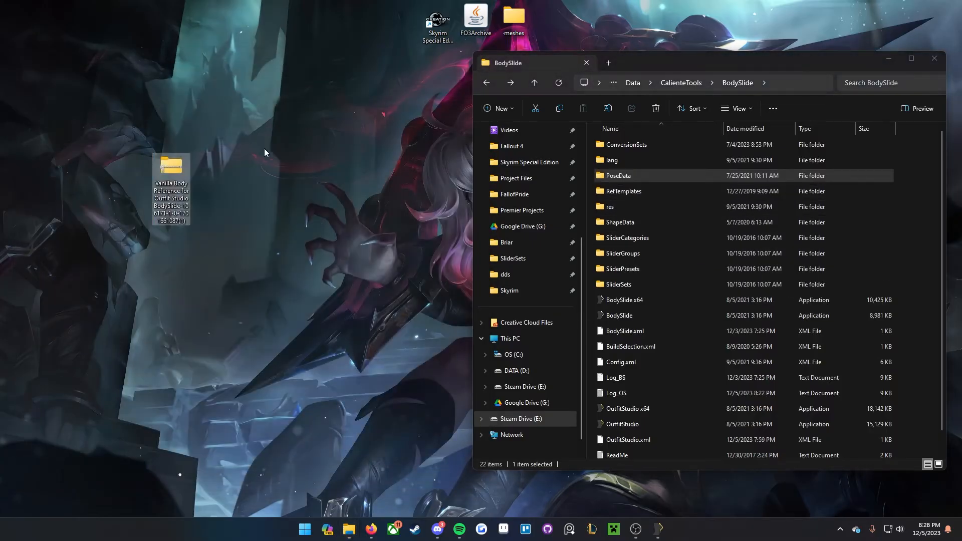
Step: Switch to Outfit Studio and start loading a reference from a file, browsing for the project
left_click(658, 529)
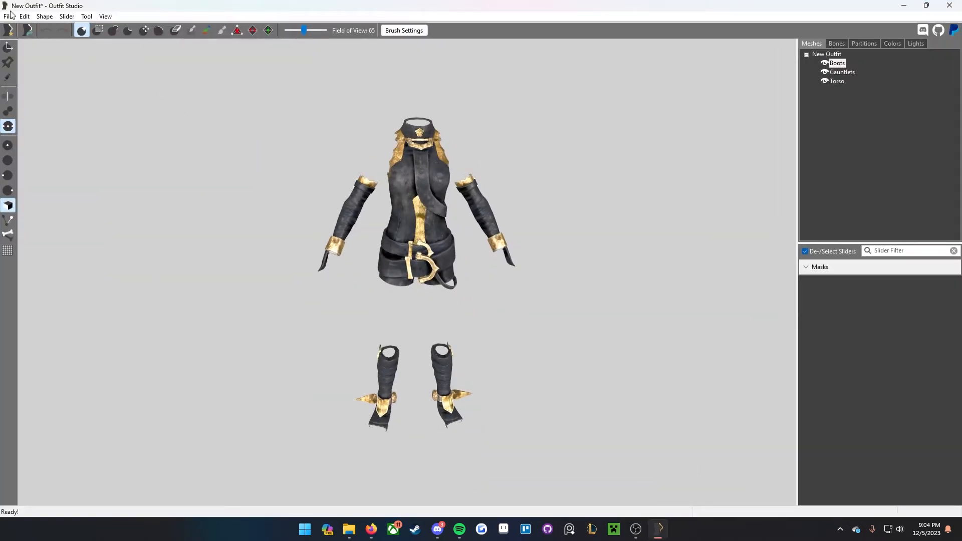
left_click(9, 16)
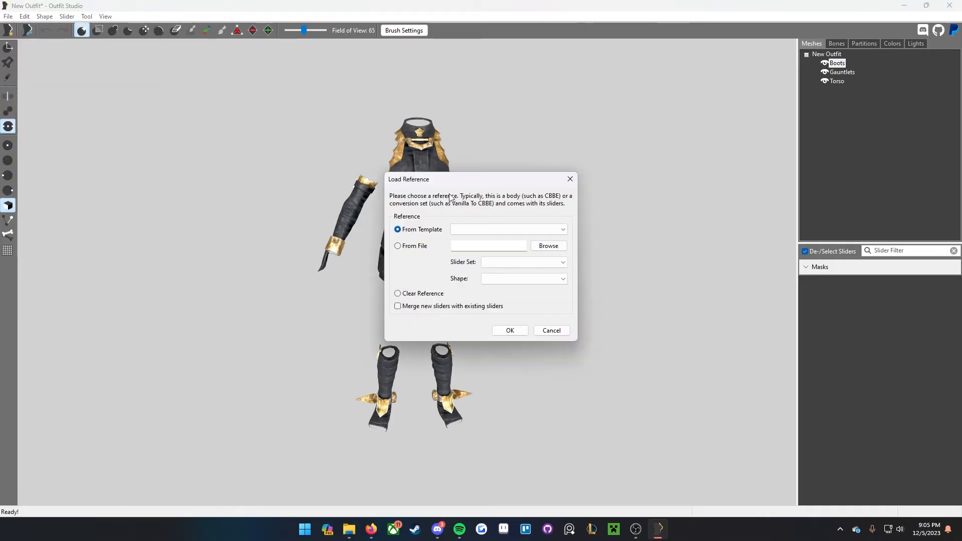
left_click(407, 248)
left_click(549, 246)
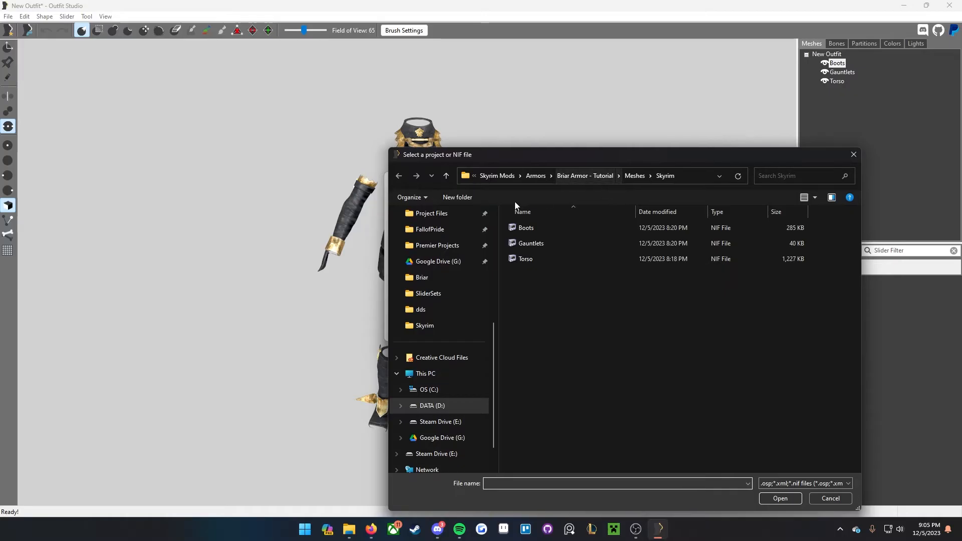
Step: Choose VanillaFemaleSlider.osp from the BodySlide SliderSets folder as the reference file
left_click_drag(515, 154, 426, 114)
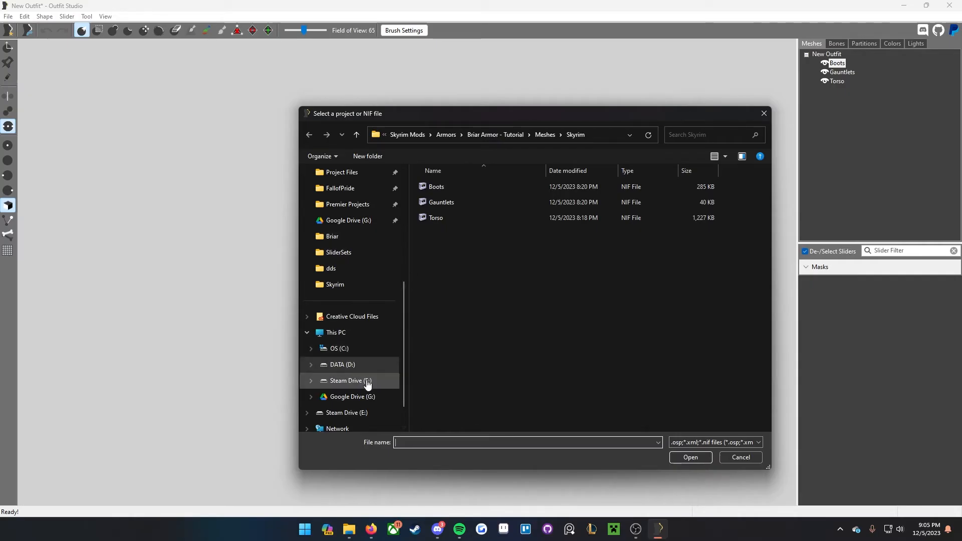
left_click(339, 252)
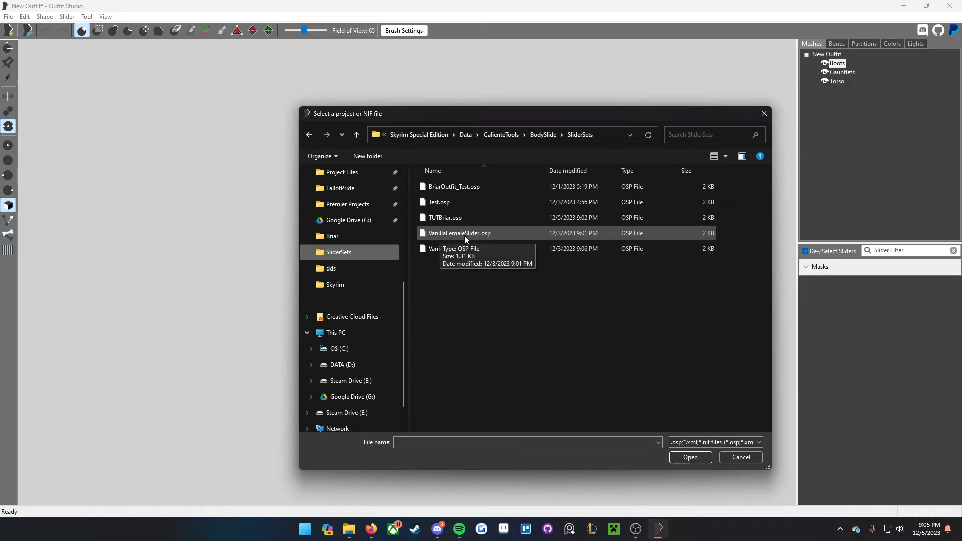
left_click(479, 236)
left_click_drag(494, 122, 491, 94)
left_click(713, 436)
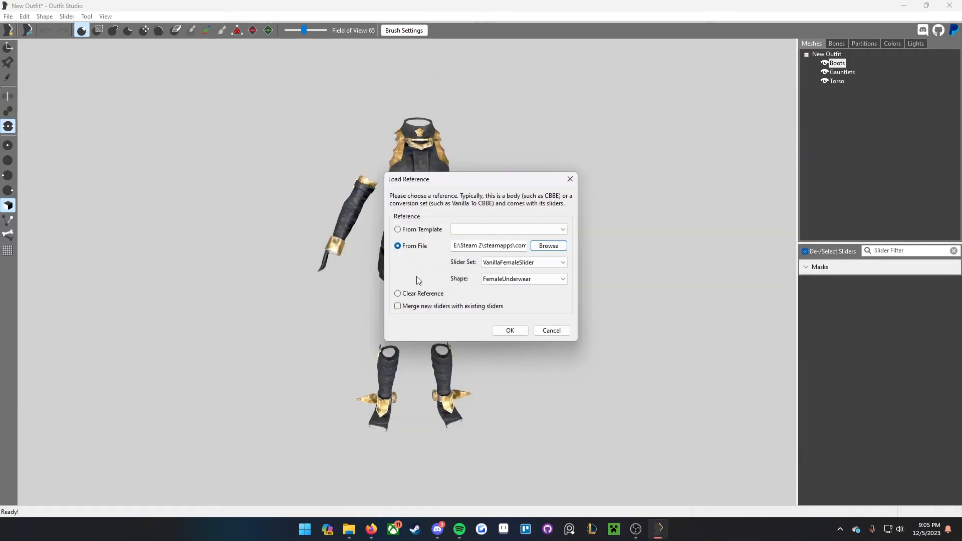
Step: Load the FootFemale_Big shape of the VanillaFemaleSlider set as the reference and view it with the armor
left_click(489, 280)
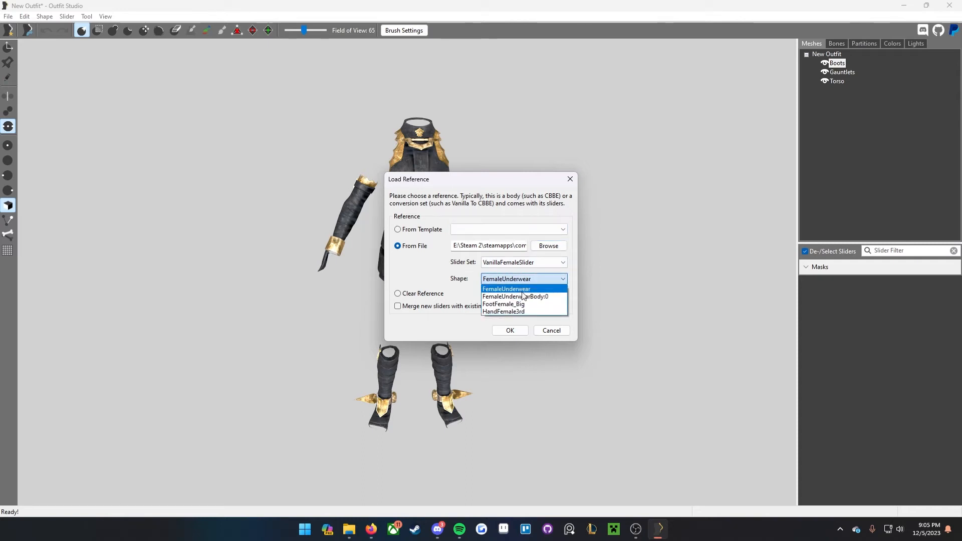
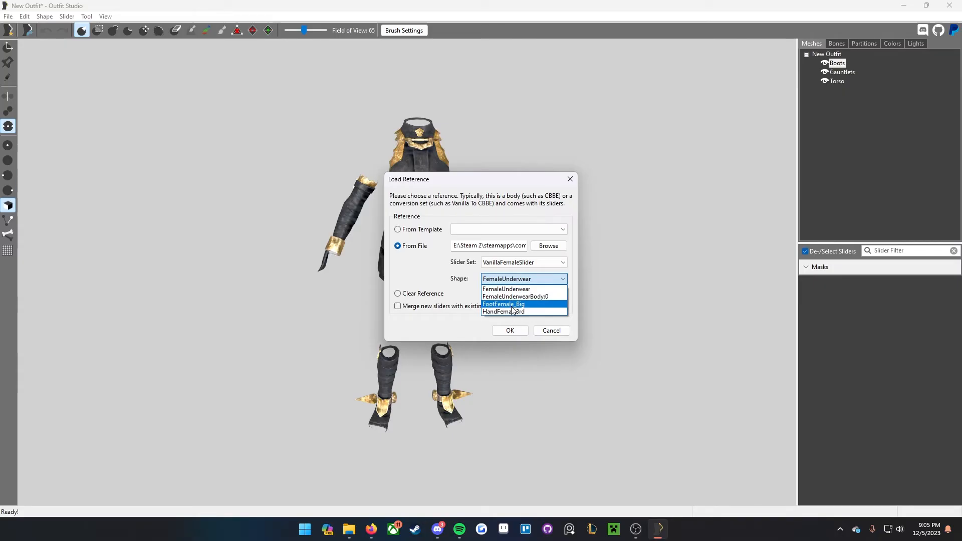
left_click(444, 288)
left_click(527, 279)
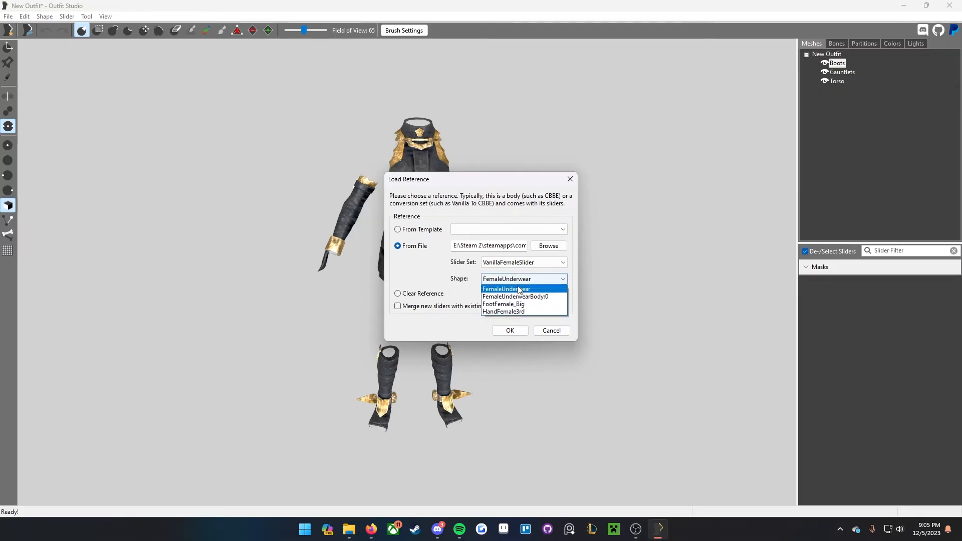
left_click(522, 305)
left_click(510, 331)
mouse_move(479, 372)
right_mouse_down()
mouse_move(535, 380)
mouse_move(557, 337)
mouse_move(569, 259)
mouse_move(542, 273)
right_mouse_up()
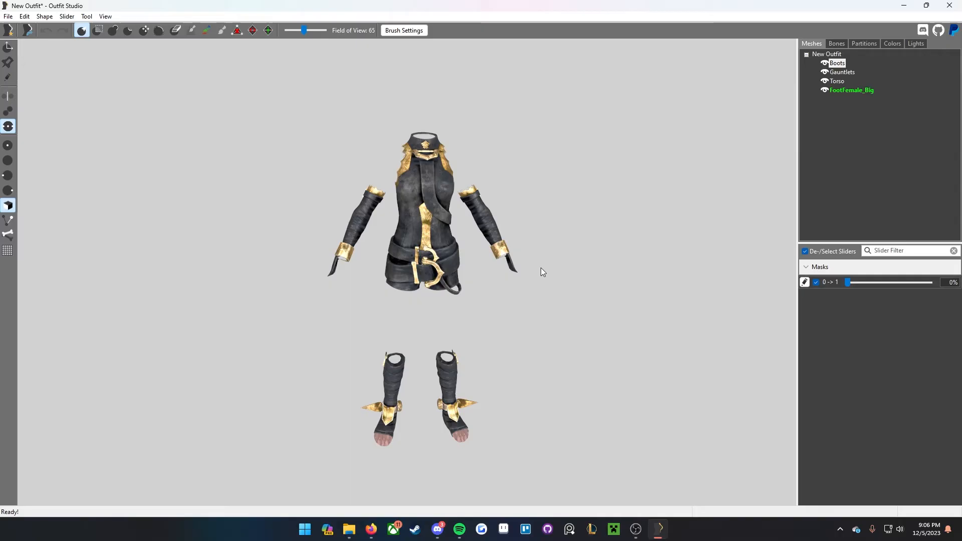
Step: Remove the reference status from the FootFemale_Big mesh so it counts as a regular outfit shape
right_click(848, 89)
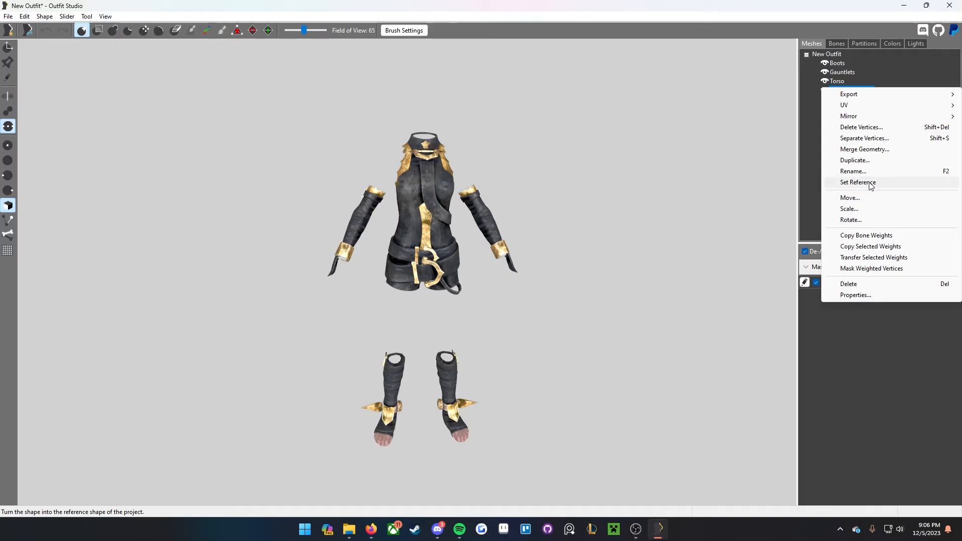
left_click(872, 184)
left_click(847, 91)
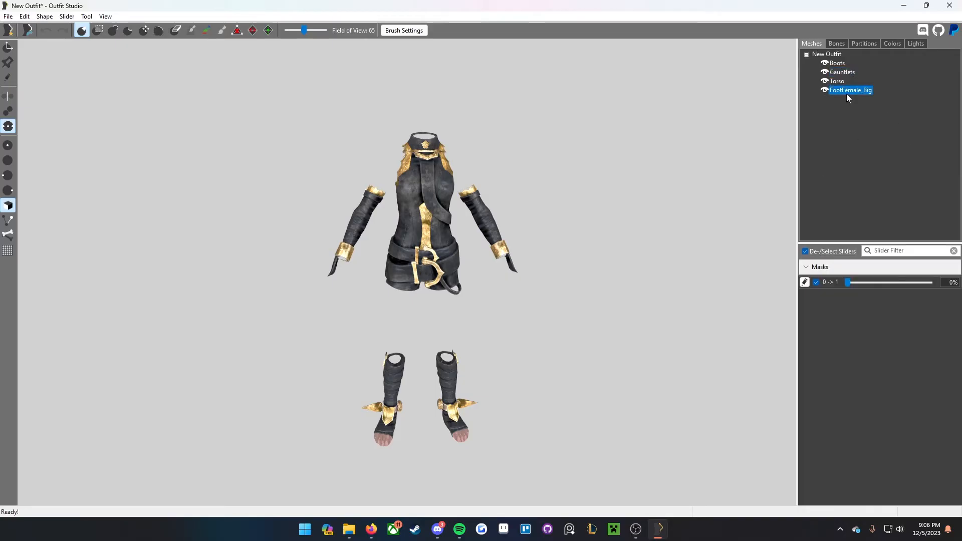
Step: Start loading another reference from file, choosing VanillaFemaleSlider.osp from the SliderSets folder
left_click(8, 16)
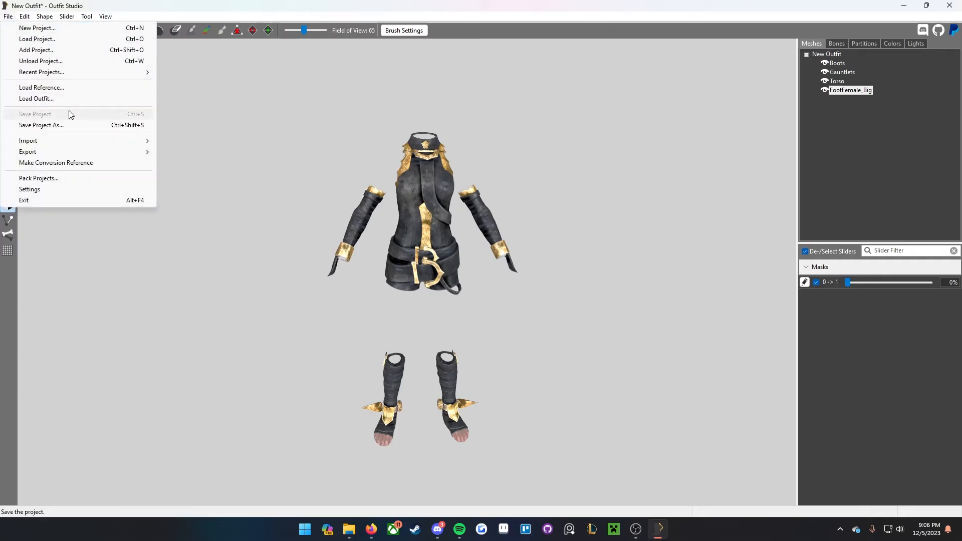
left_click(70, 88)
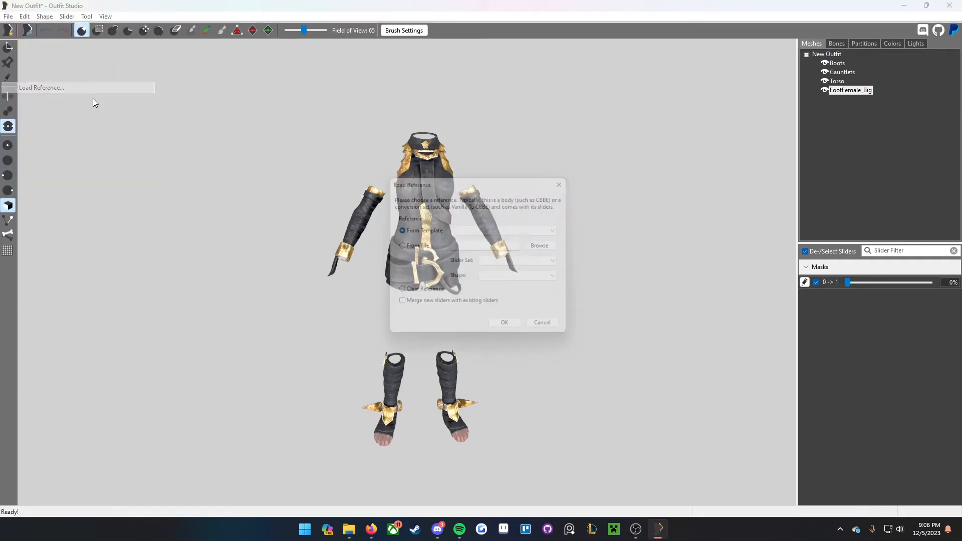
left_click(399, 248)
left_click(549, 247)
left_click(504, 213)
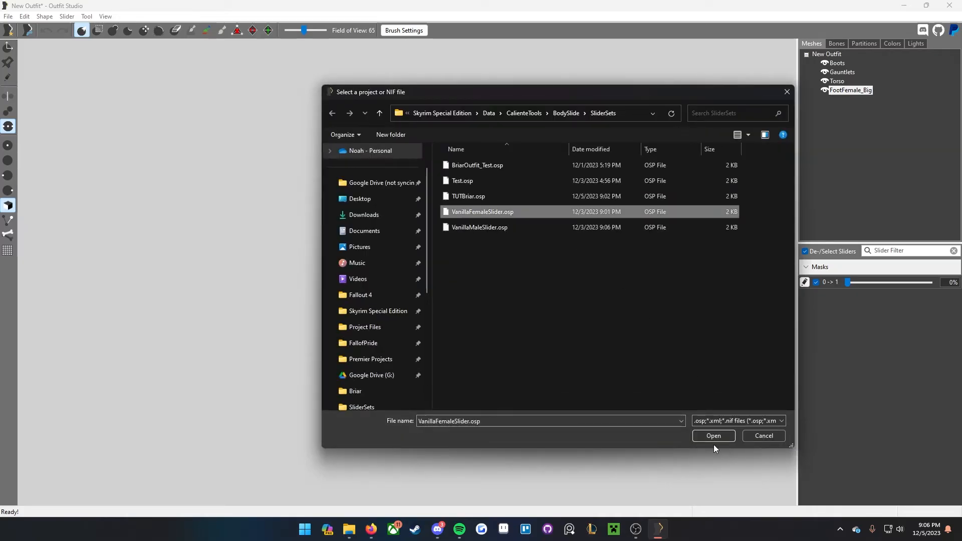
left_click(707, 433)
Step: Load the FemaleUnderwearBody:0 shape as the reference, merging new sliders with the existing sliders
left_click(524, 278)
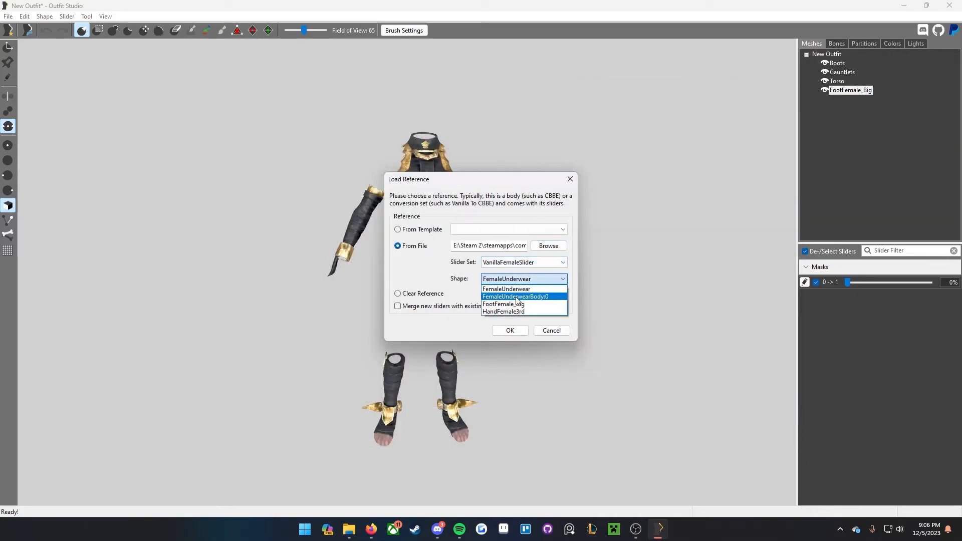
left_click(518, 299)
left_click(450, 311)
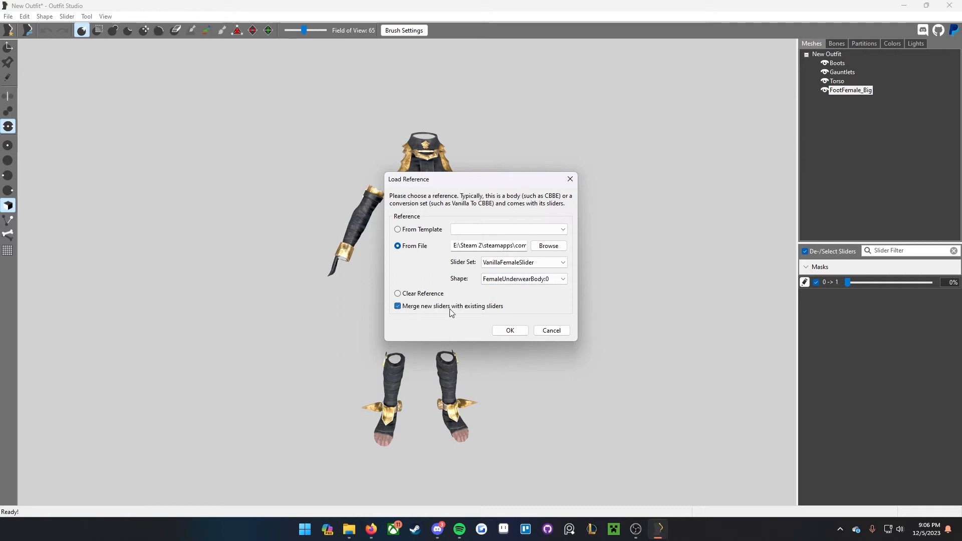
left_click(522, 334)
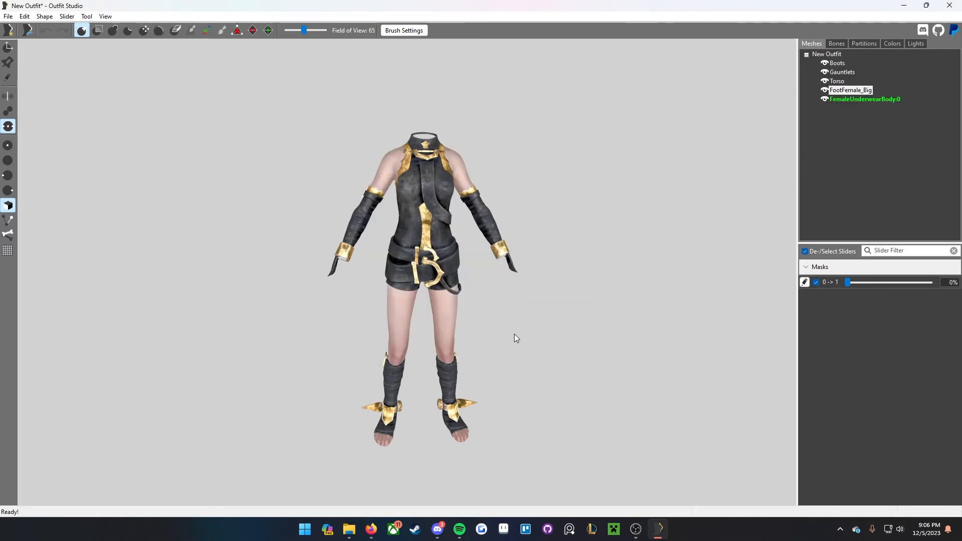
Step: Test the 0 -> 1 weight slider and examine the body, feet and armor from several angles
left_click_drag(849, 282, 774, 295)
left_click_drag(848, 282, 481, 236)
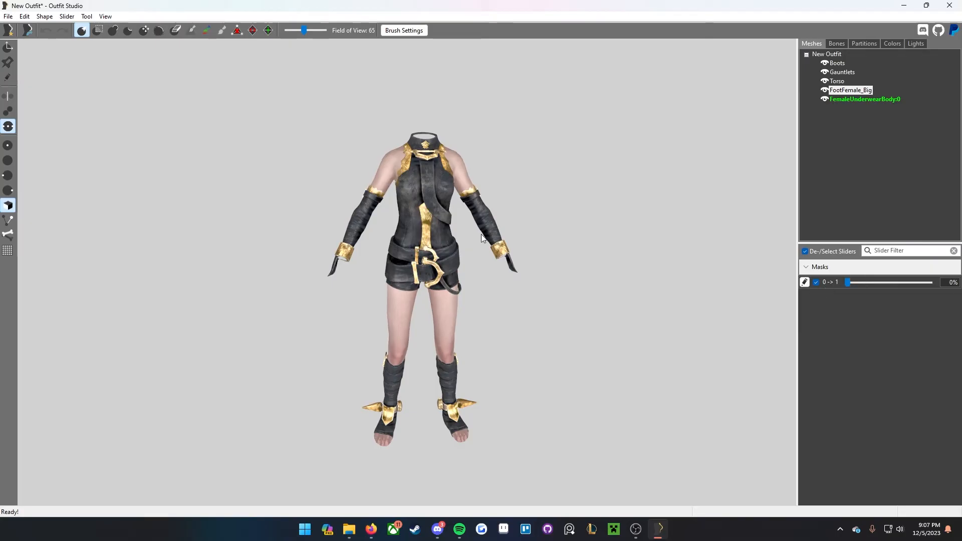
right_click_drag(471, 380, 491, 364)
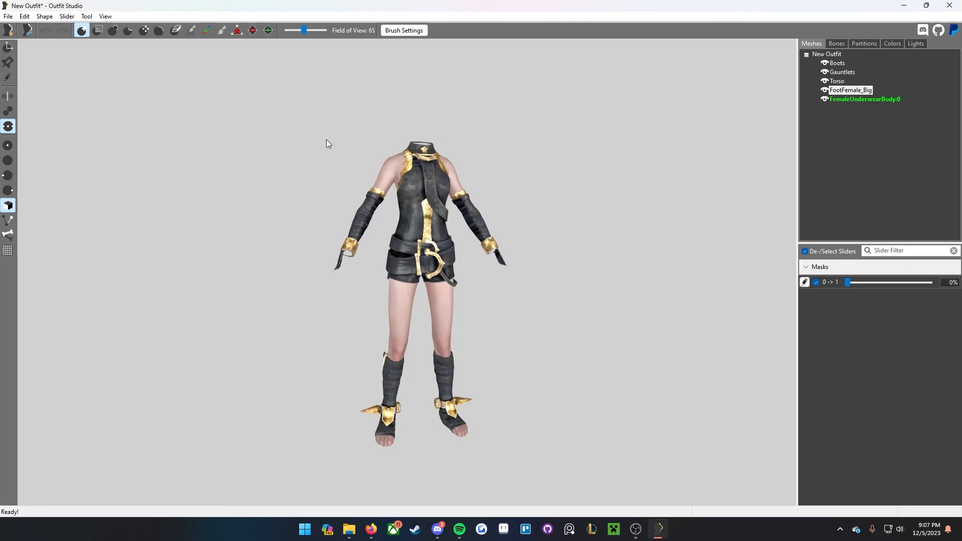
mouse_move(441, 123)
right_mouse_down()
mouse_move(435, 170)
mouse_move(467, 173)
mouse_move(461, 167)
right_mouse_up()
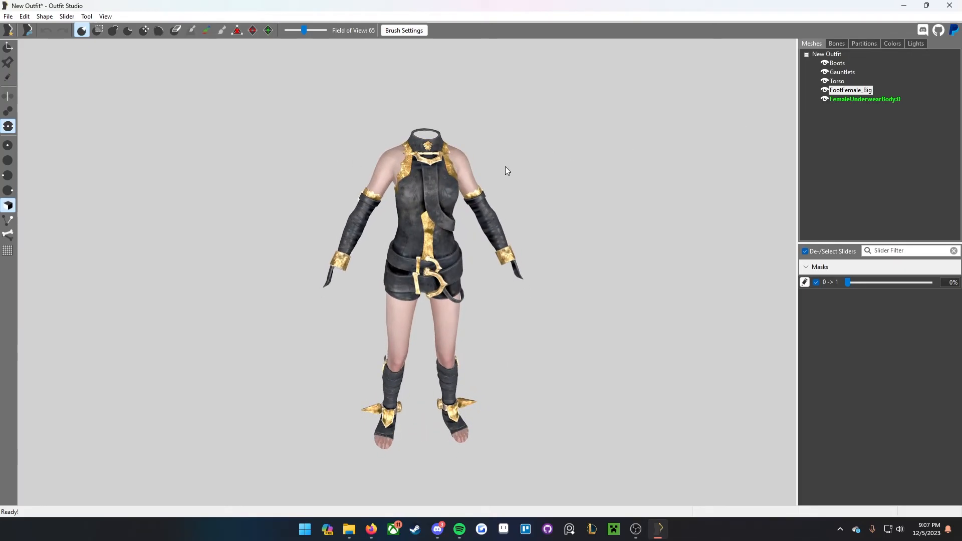
Step: Start saving the project with display name and output file name TUTBriar and output data path meshes\armor\TUTBriar
key("ctrl+s")
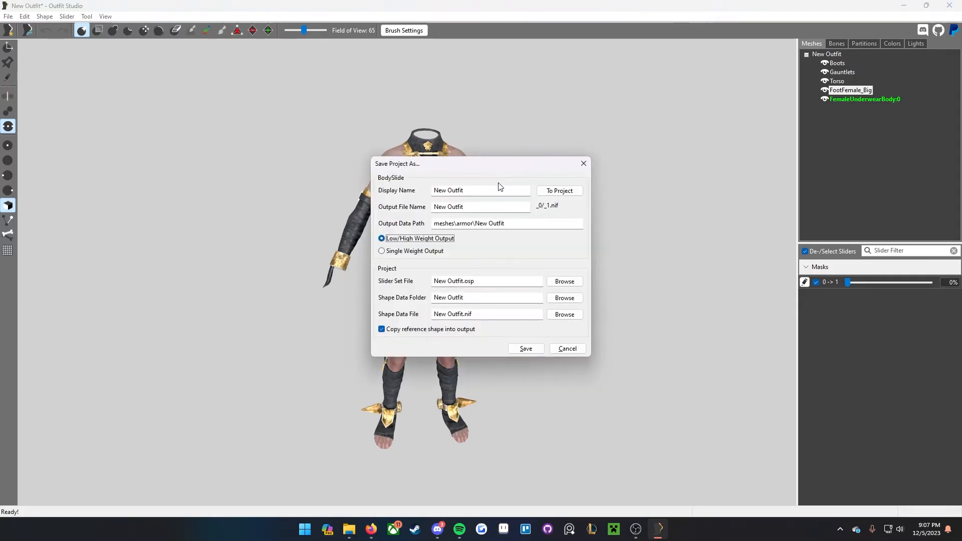
type("TUTBriar")
key("ctrl+a")
key("ctrl+c")
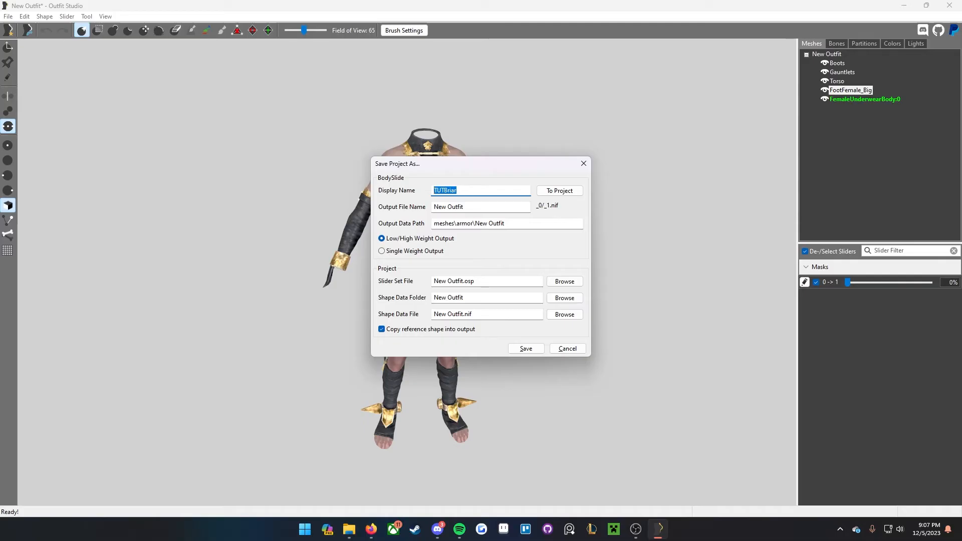
left_click(495, 206)
key("ctrl+a")
key("ctrl+v")
left_click_drag(476, 223, 514, 225)
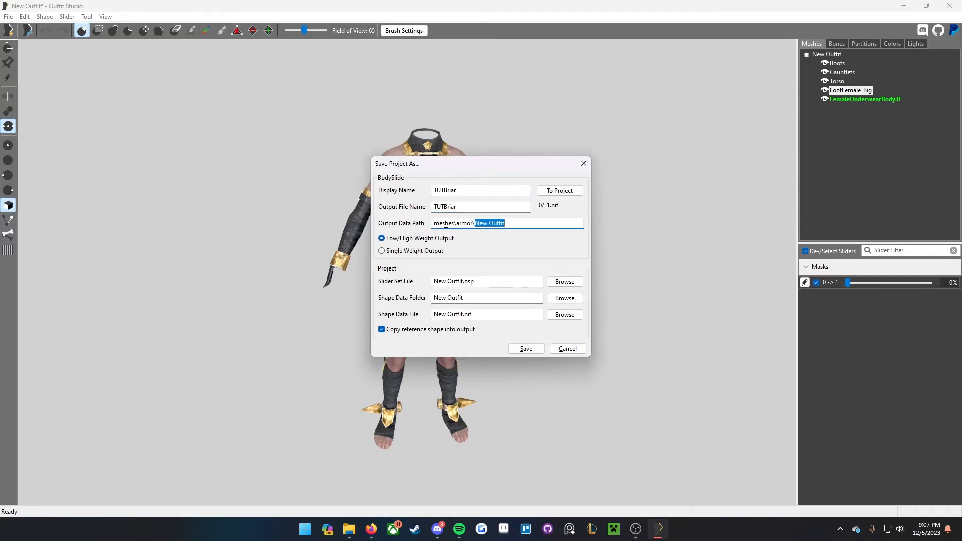
key("ctrl+v")
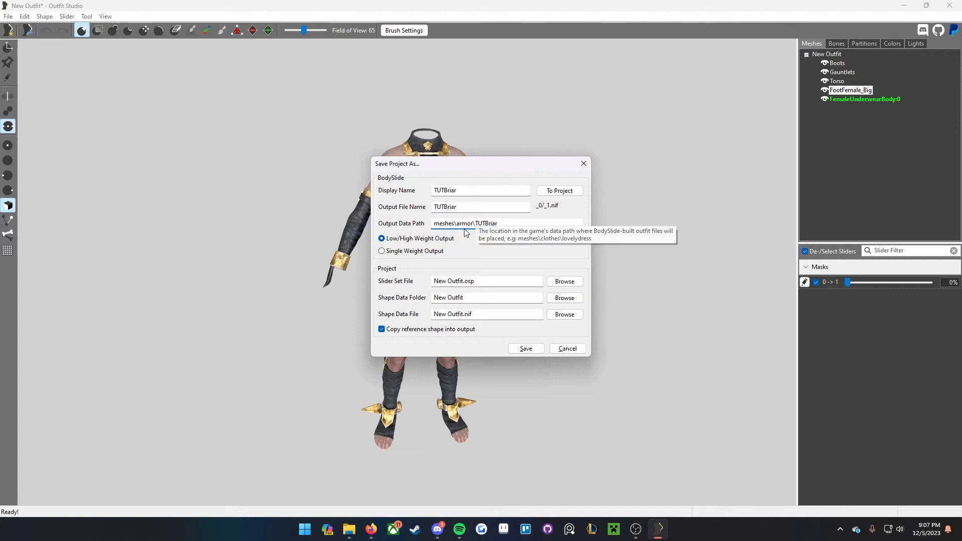
Step: Switch to File Explorer and look through the game's Data\Meshes\armor folder for the TUTBriar folder
mouse_move(349, 530)
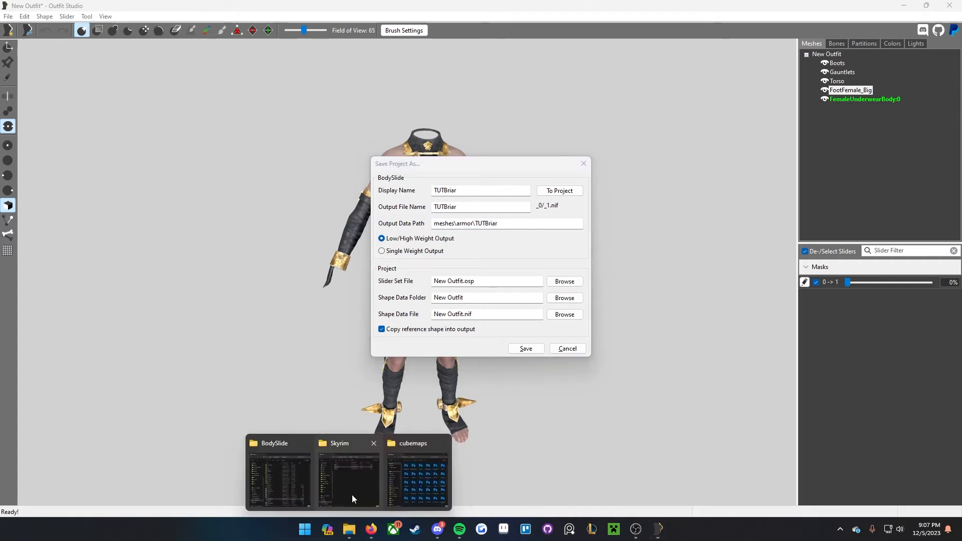
mouse_move(352, 494)
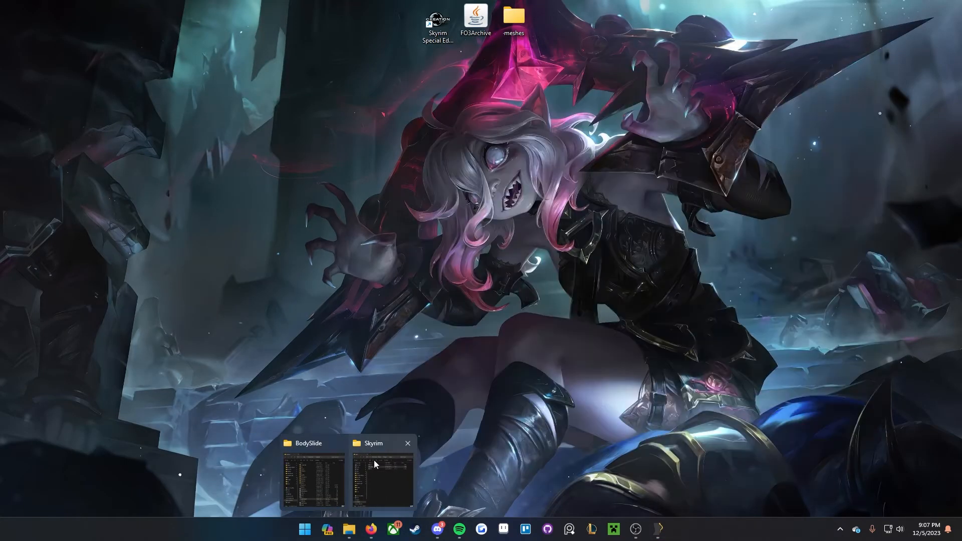
left_click(374, 460)
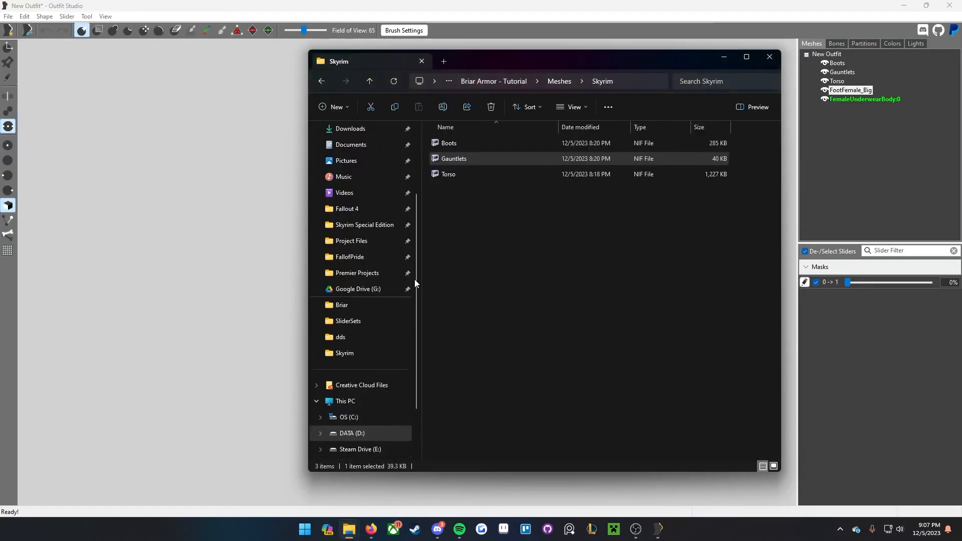
mouse_move(350, 529)
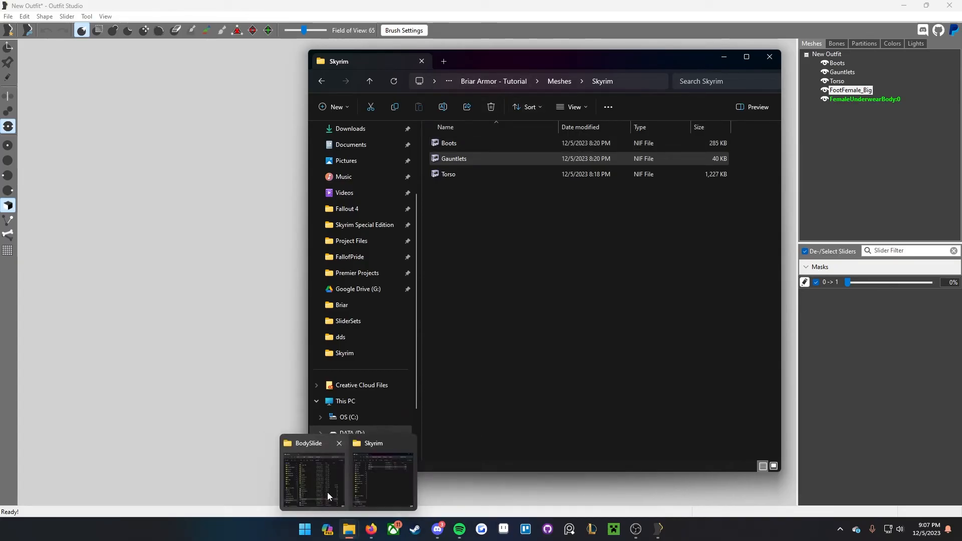
left_click(328, 493)
left_click(473, 82)
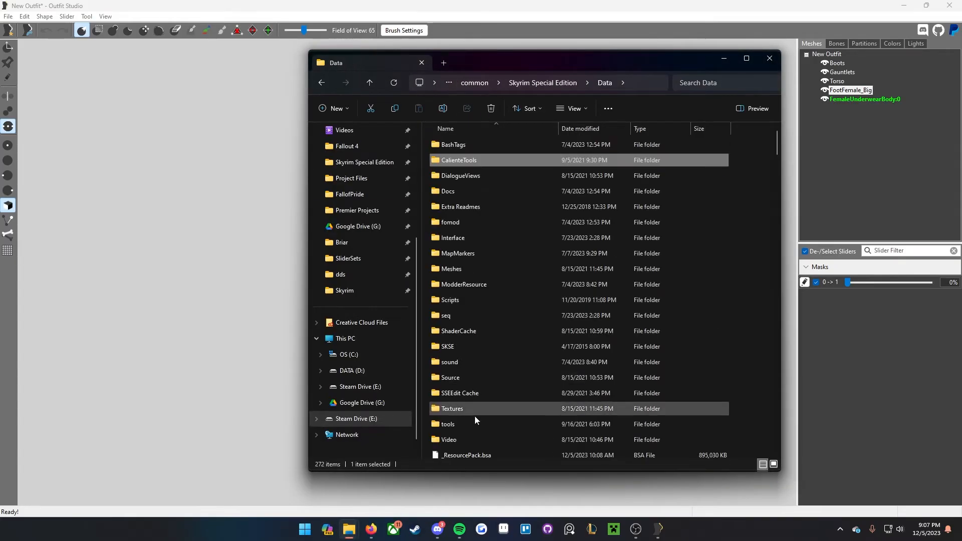
double_click(475, 267)
double_click(474, 174)
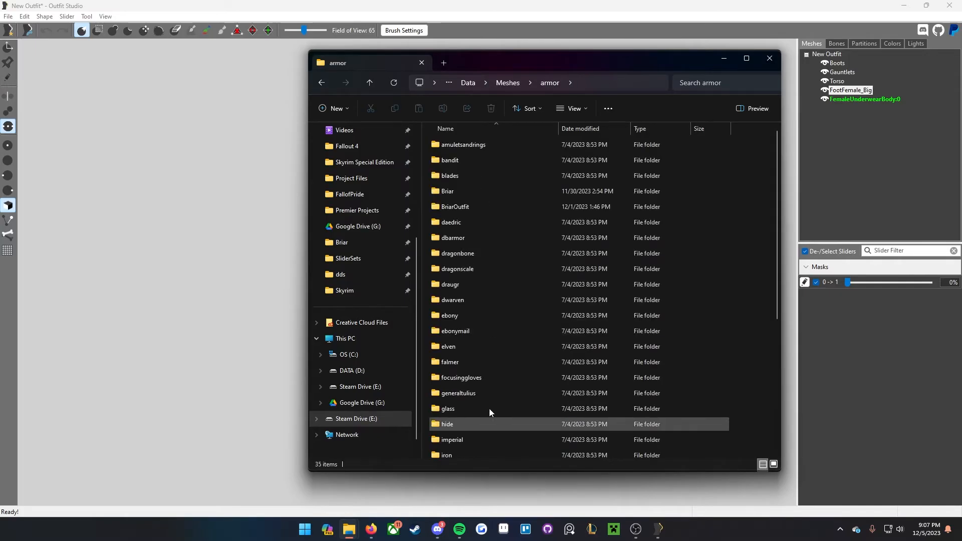
scroll(489, 409, "down", 5)
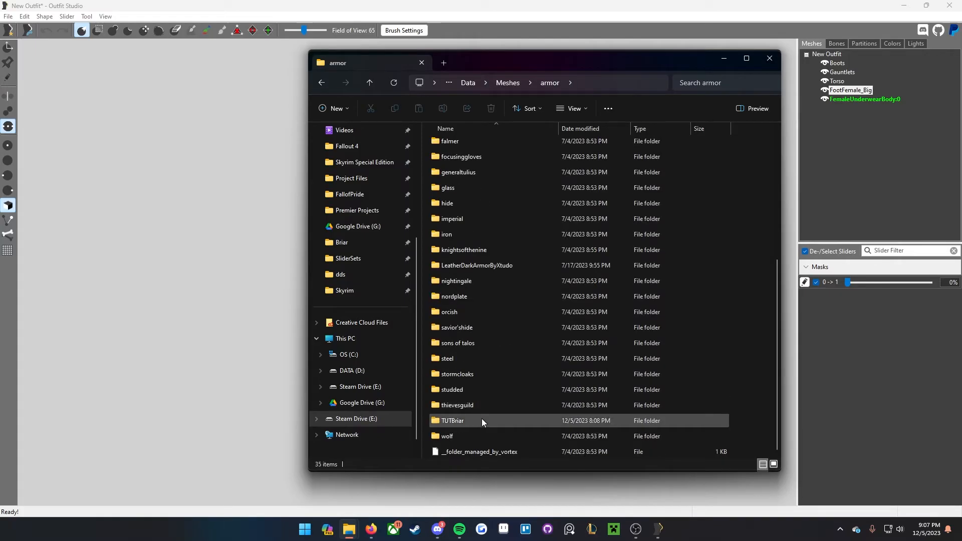
Step: Return to Outfit Studio, apply the TUTBriar name to the project file fields and save the project
left_click(533, 3)
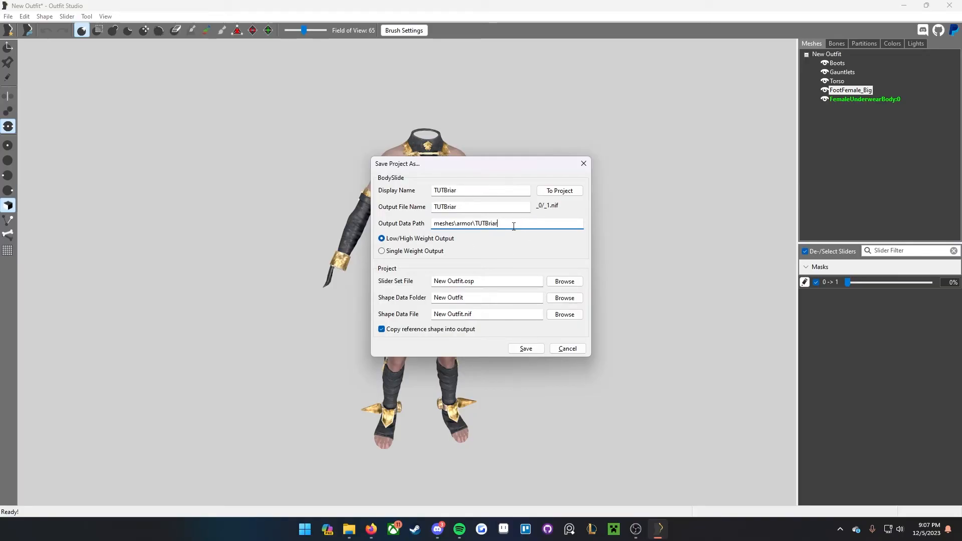
left_click(557, 191)
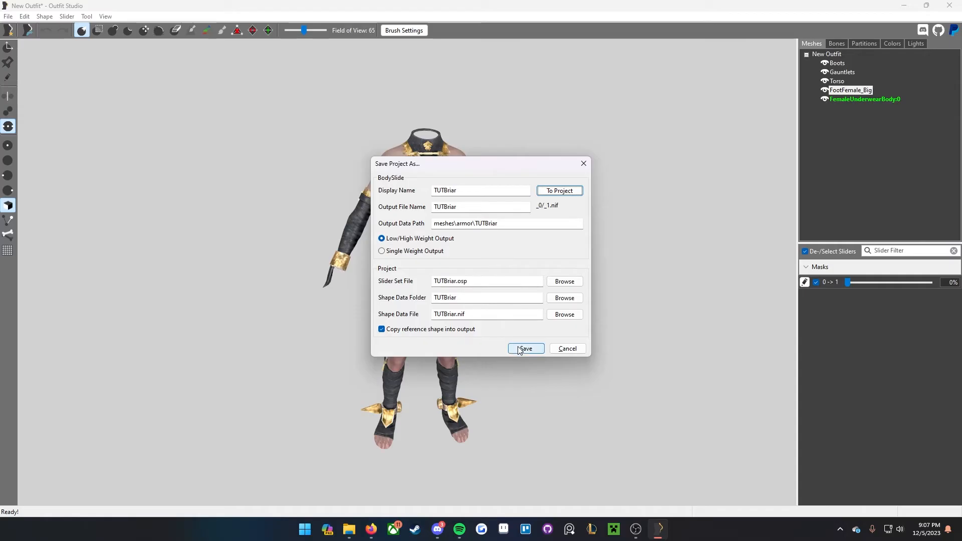
left_click(525, 349)
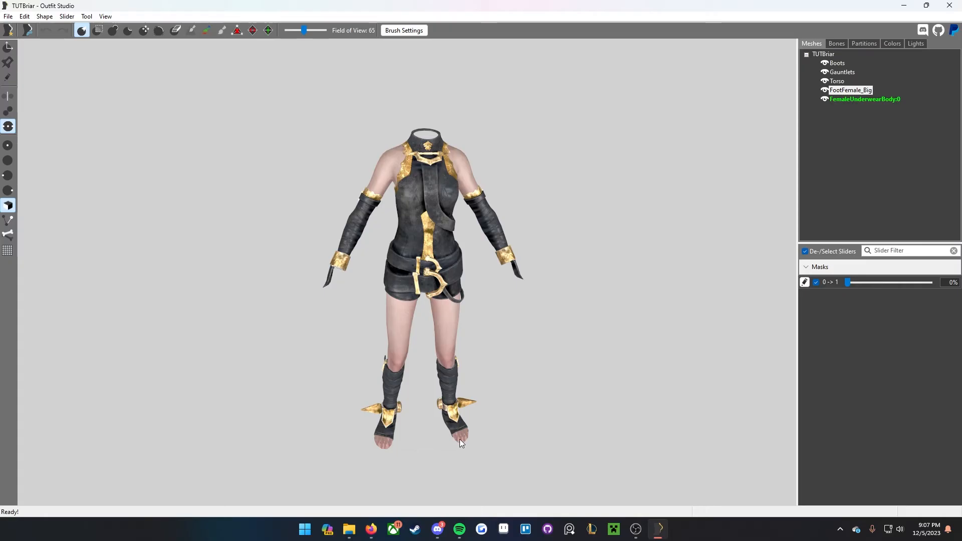
Step: Switch to File Explorer and launch BodySlide x64 from the Data\CalienteTools\BodySlide folder
left_click(349, 529)
left_click(312, 481)
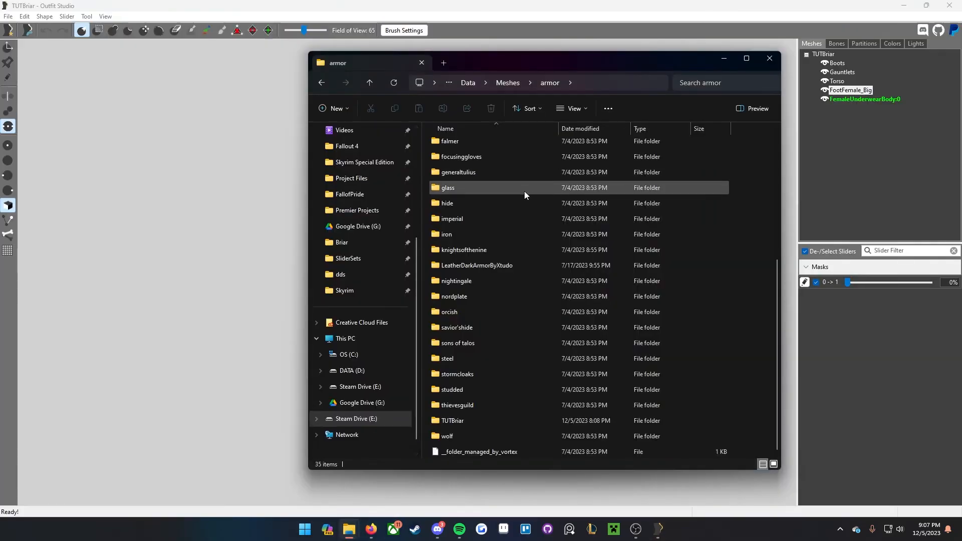
left_click(468, 83)
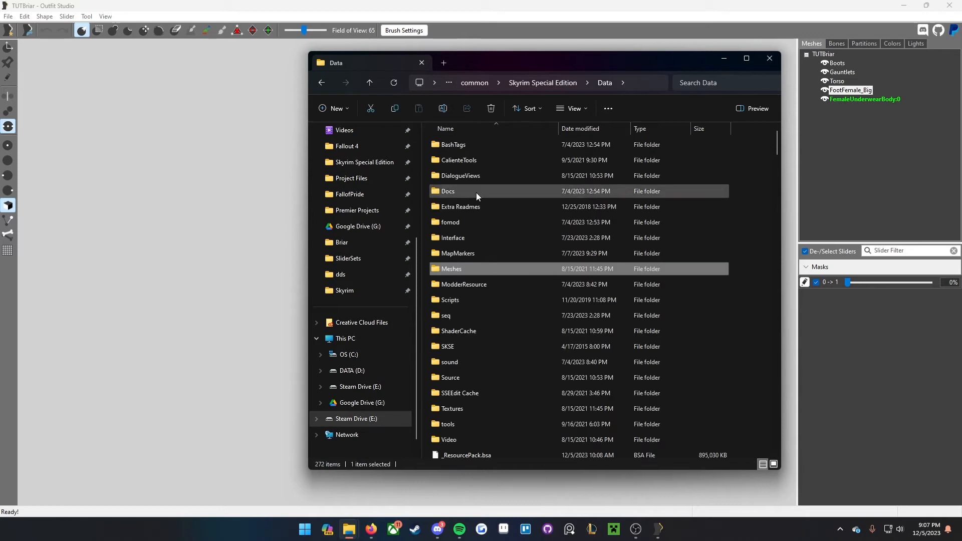
double_click(471, 163)
left_click(465, 149)
double_click(466, 149)
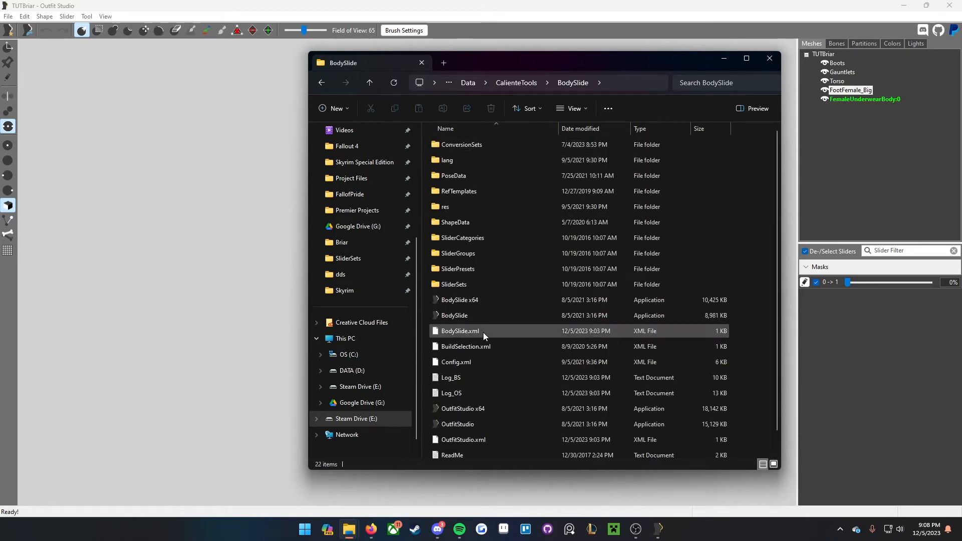
scroll(483, 332, "down", 1)
double_click(465, 282)
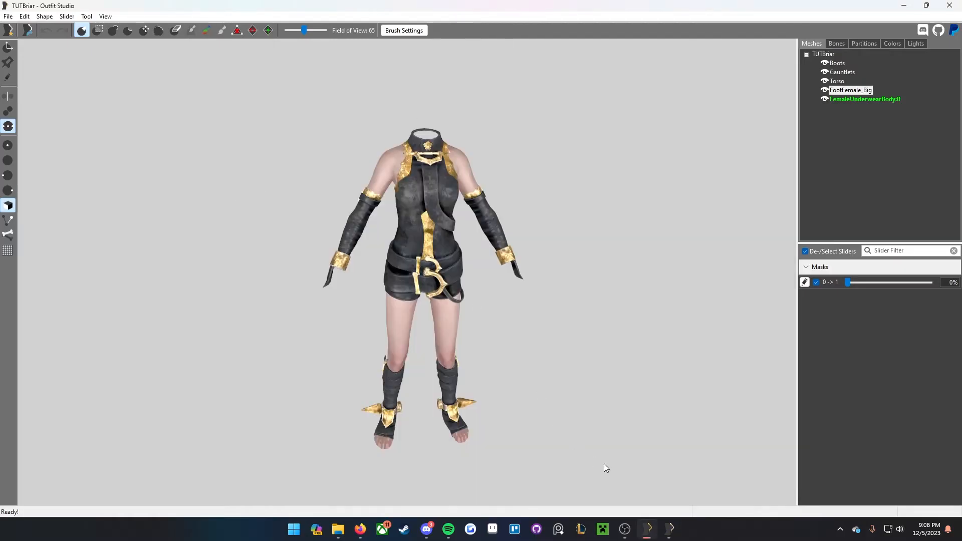
Step: Switch to BodySlide, select the TUTBriar outfit, preview it at weight 100, and close the preview and BodySlide
left_click(671, 529)
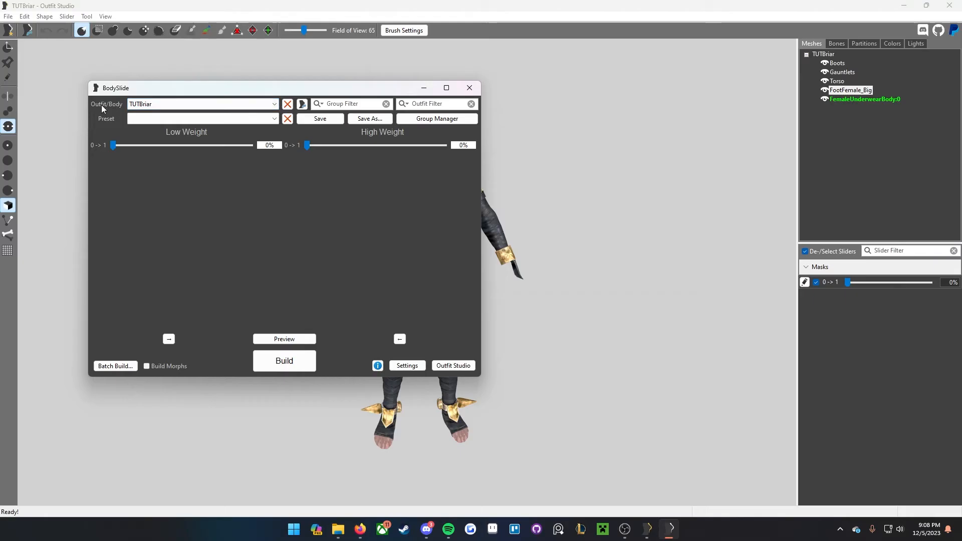
left_click(134, 105)
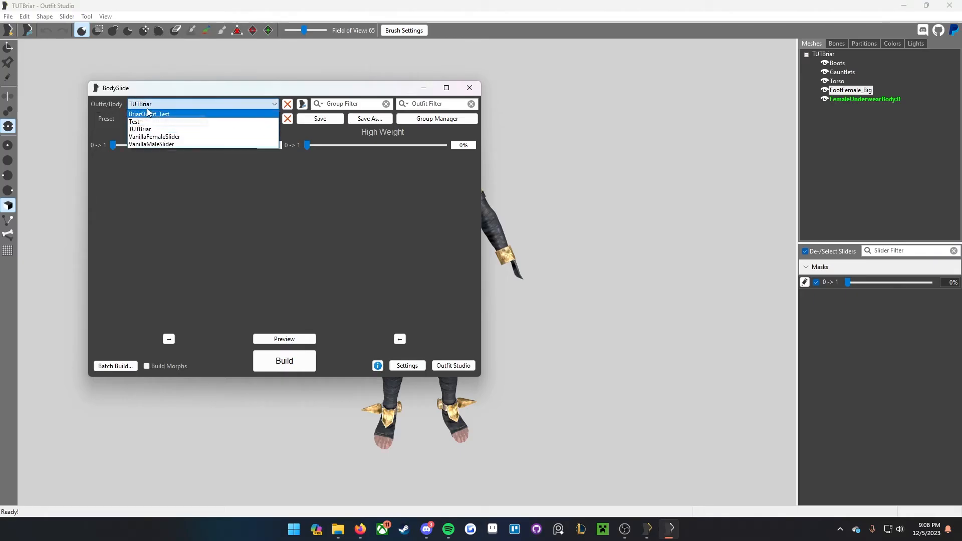
left_click(164, 130)
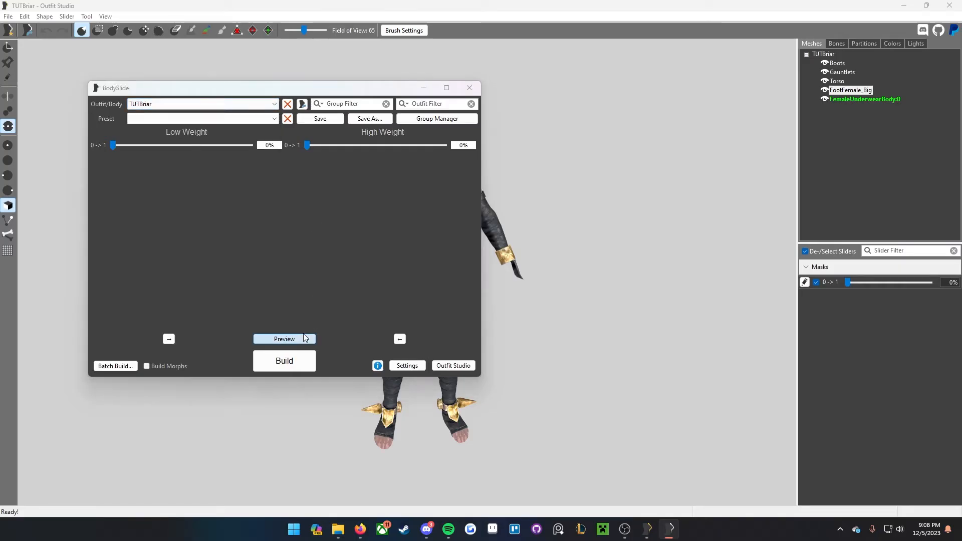
left_click(284, 339)
left_click_drag(681, 283, 671, 316)
left_click_drag(308, 146, 564, 182)
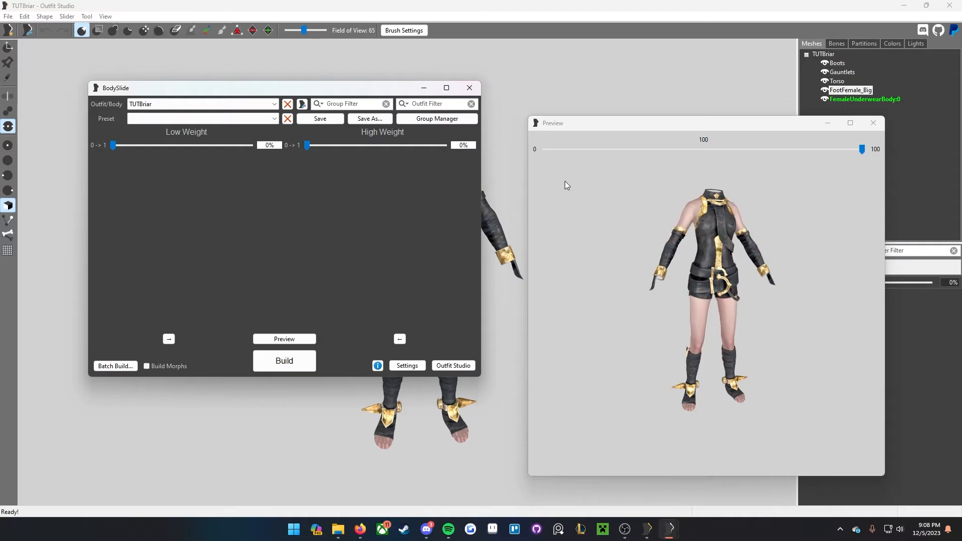
left_click(873, 123)
left_click(469, 88)
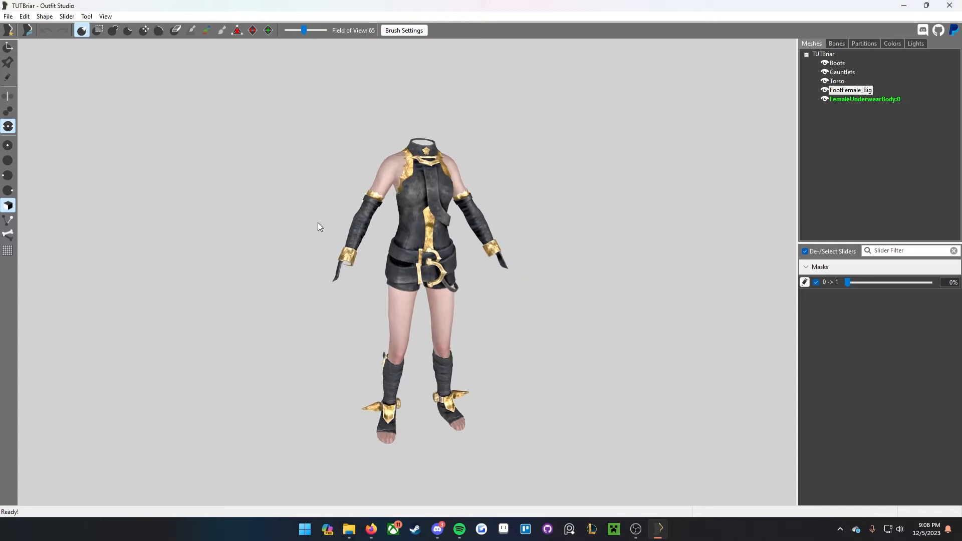
Step: Conform the Torso shape to the reference body's sliders with the default search radius of 10 and 10 maximum vertex targets
left_click(268, 30)
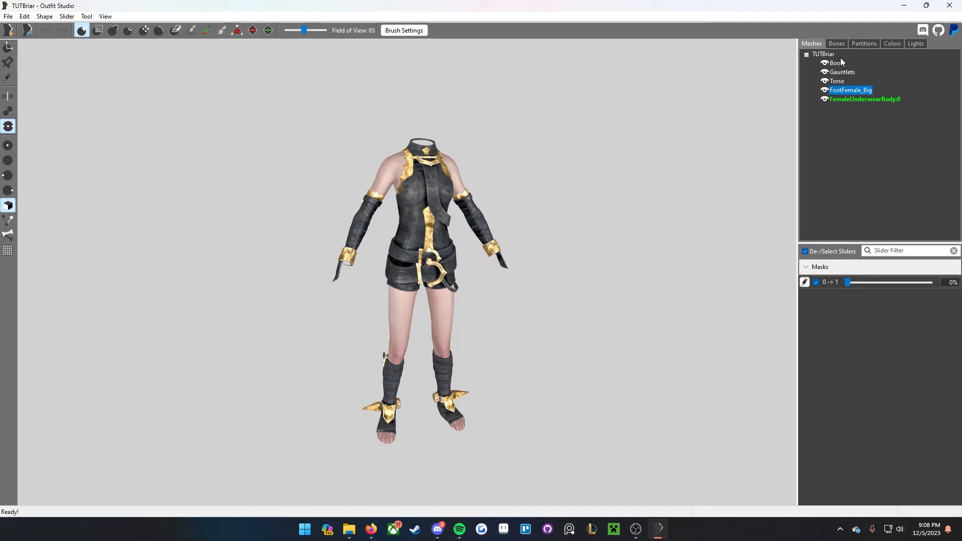
left_click(840, 81)
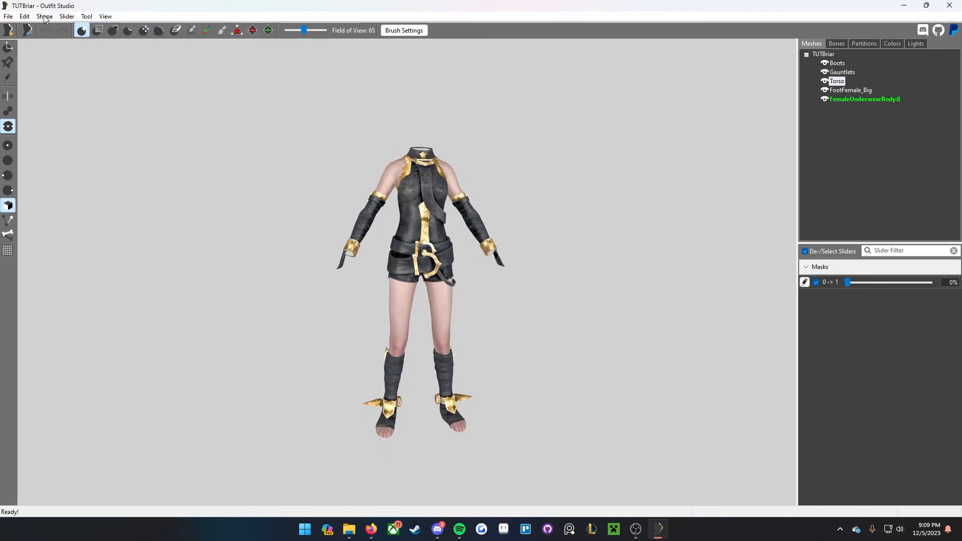
left_click(62, 19)
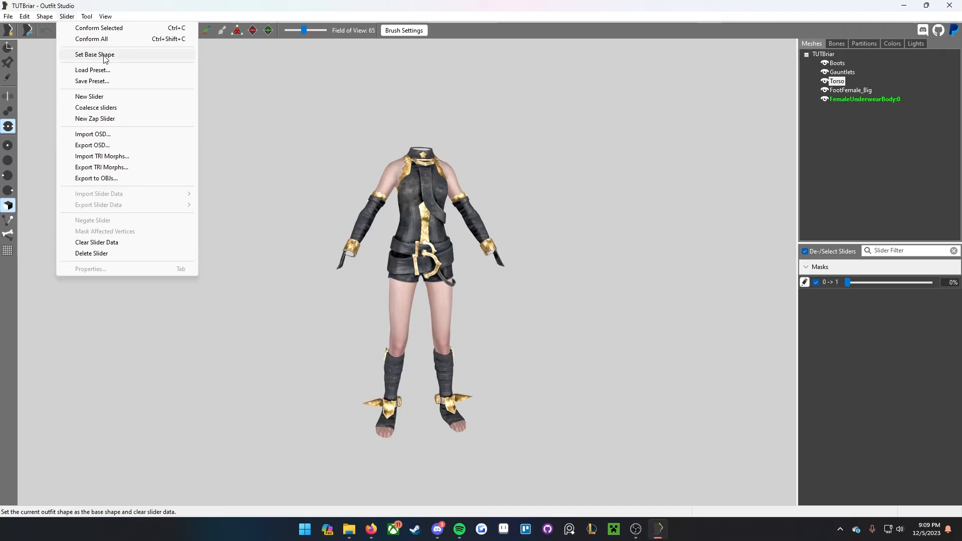
left_click(171, 60)
left_click(844, 74)
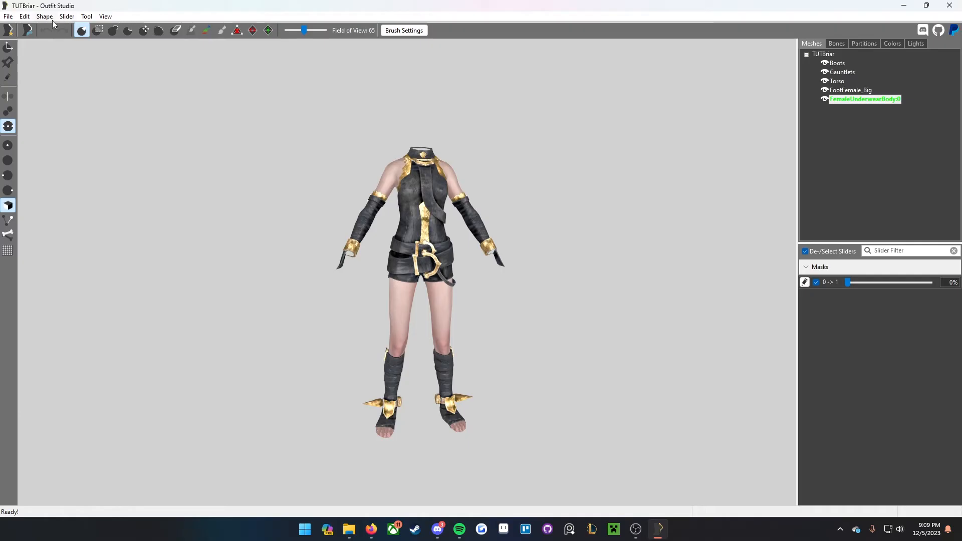
left_click(837, 81)
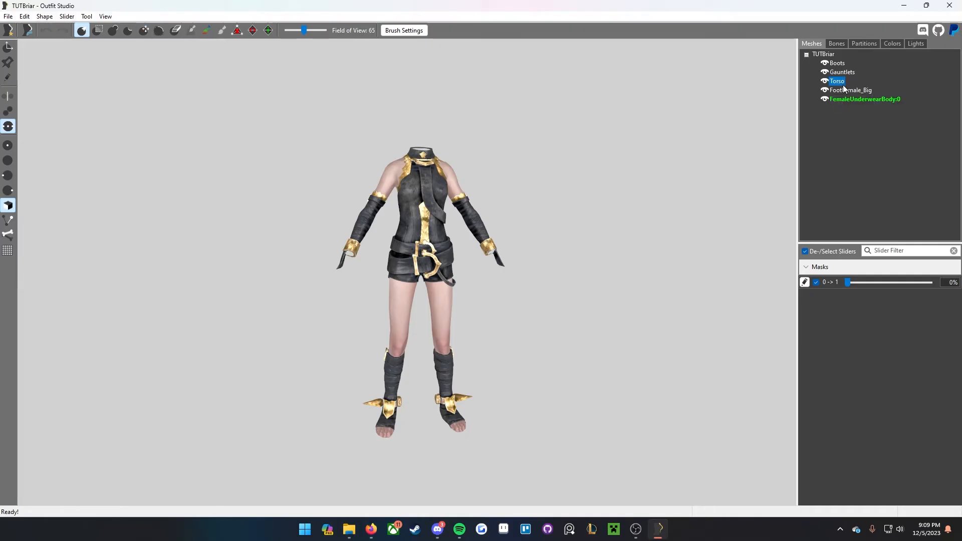
left_click(66, 16)
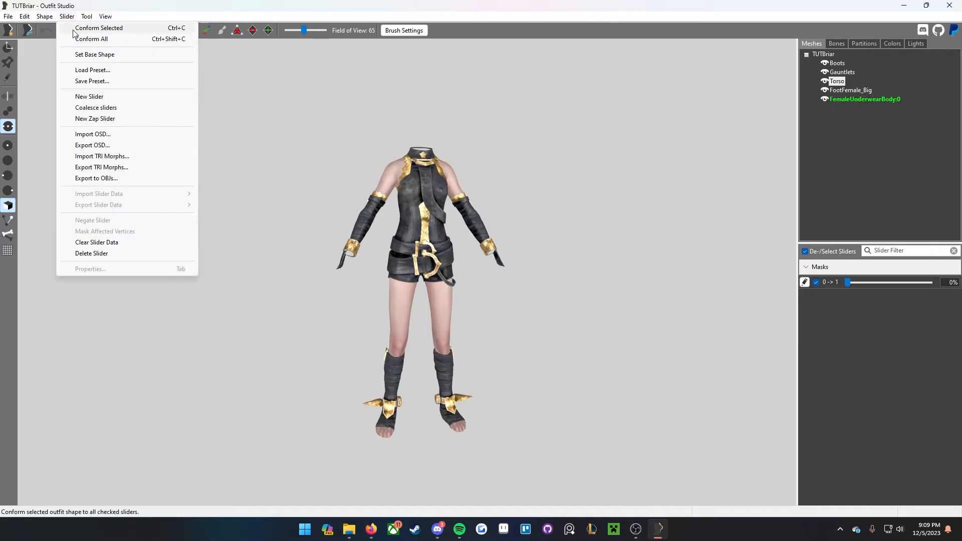
left_click(79, 37)
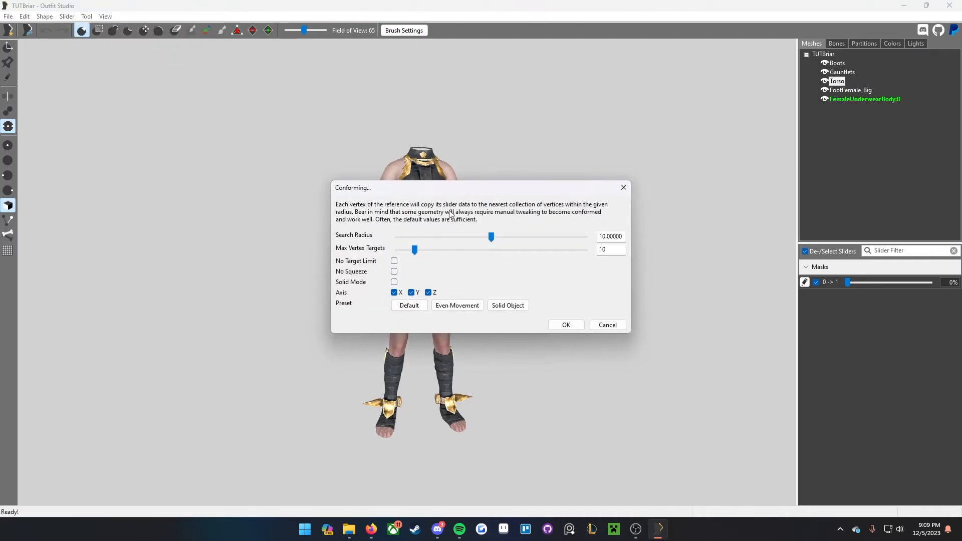
left_click_drag(464, 189, 625, 168)
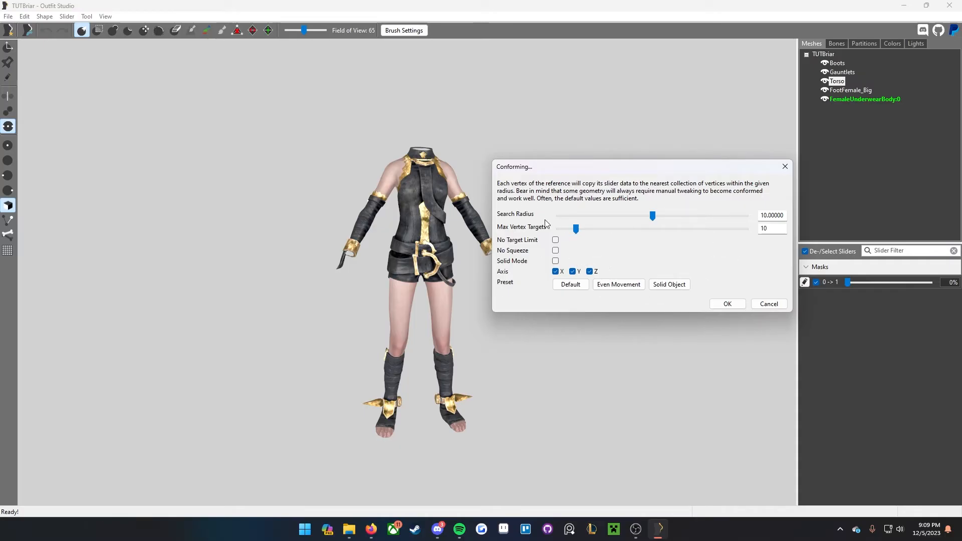
left_click_drag(550, 166, 569, 185)
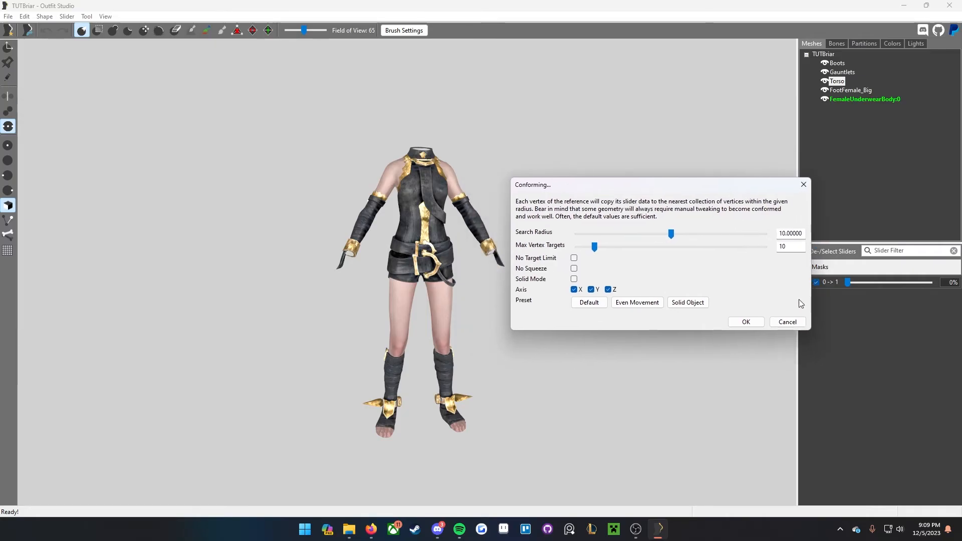
left_click(746, 322)
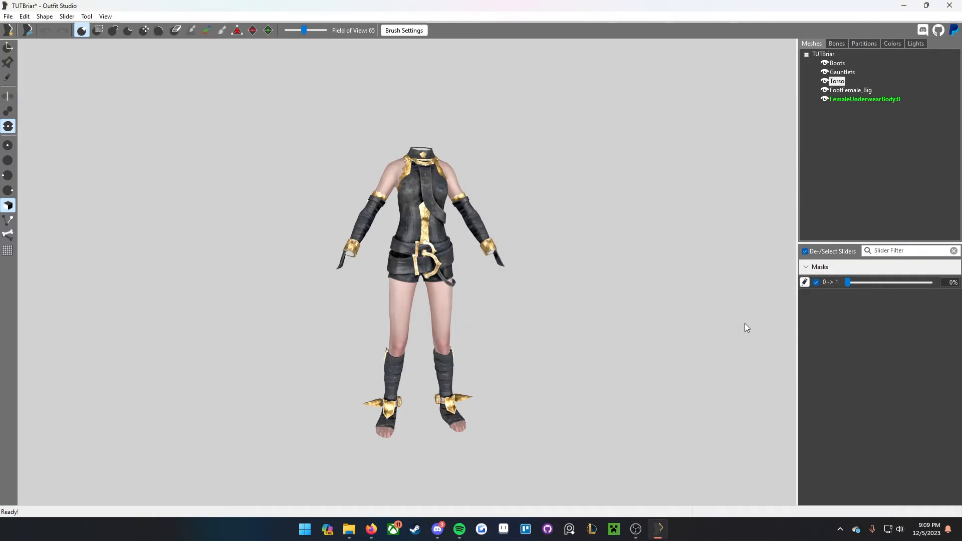
Step: Try the 0 -> 1 weight slider on the conformed outfit and save the project
mouse_move(860, 286)
left_mouse_down()
mouse_move(927, 286)
mouse_move(864, 290)
mouse_move(905, 290)
mouse_move(879, 318)
mouse_move(960, 316)
mouse_move(840, 301)
mouse_move(928, 298)
mouse_move(573, 295)
mouse_move(500, 282)
left_mouse_up()
mouse_move(312, 215)
right_mouse_down()
mouse_move(587, 224)
mouse_move(514, 211)
mouse_move(305, 213)
right_mouse_up()
key("ctrl+s")
Step: Examine the torso and belt area for body clipping with the 0 -> 1 slider at 100%, and return the slider to 0%
right_click_drag(356, 281, 628, 291)
scroll(478, 276, "up", 3)
left_click_drag(853, 283, 930, 283)
scroll(579, 361, "up", 10)
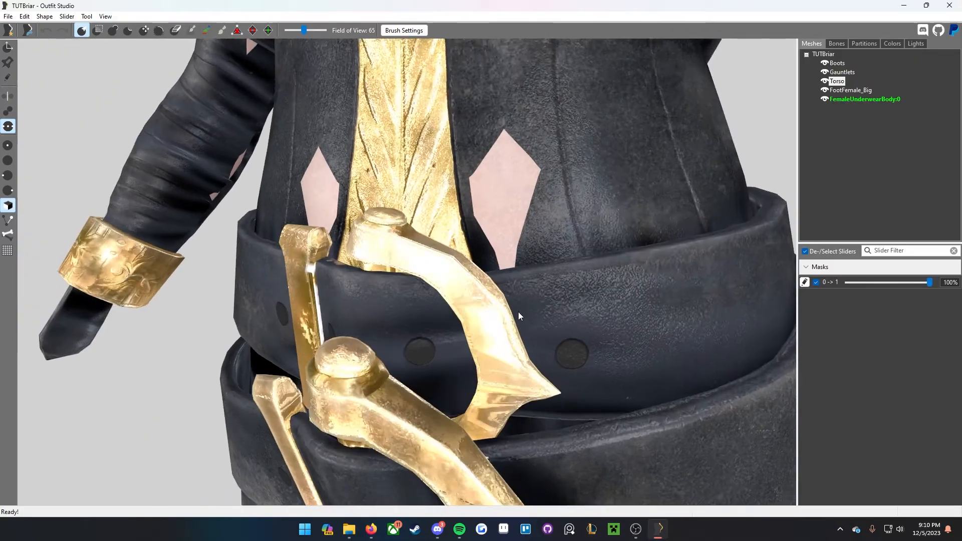
scroll(506, 314, "down", 5)
scroll(419, 197, "down", 3)
right_click_drag(425, 204, 558, 289)
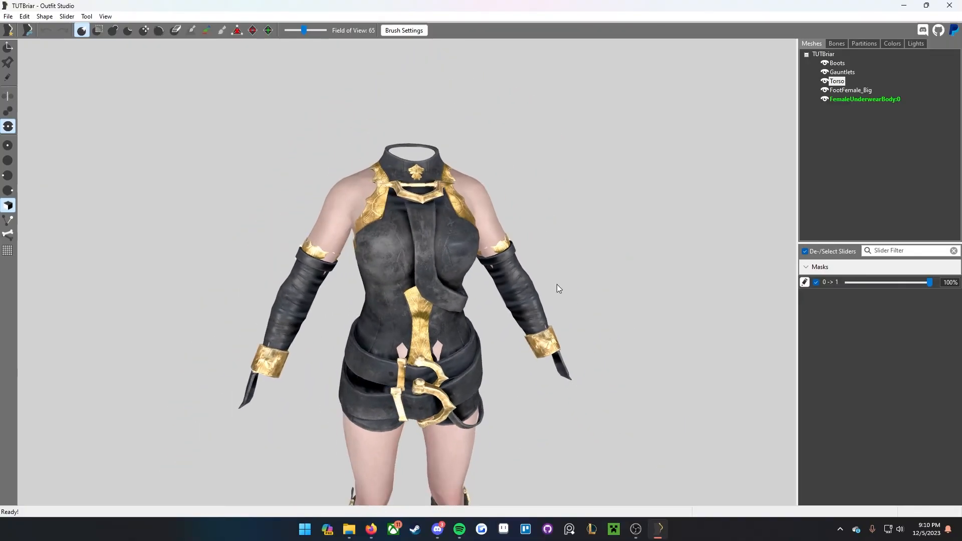
middle_click_drag(557, 284, 552, 223)
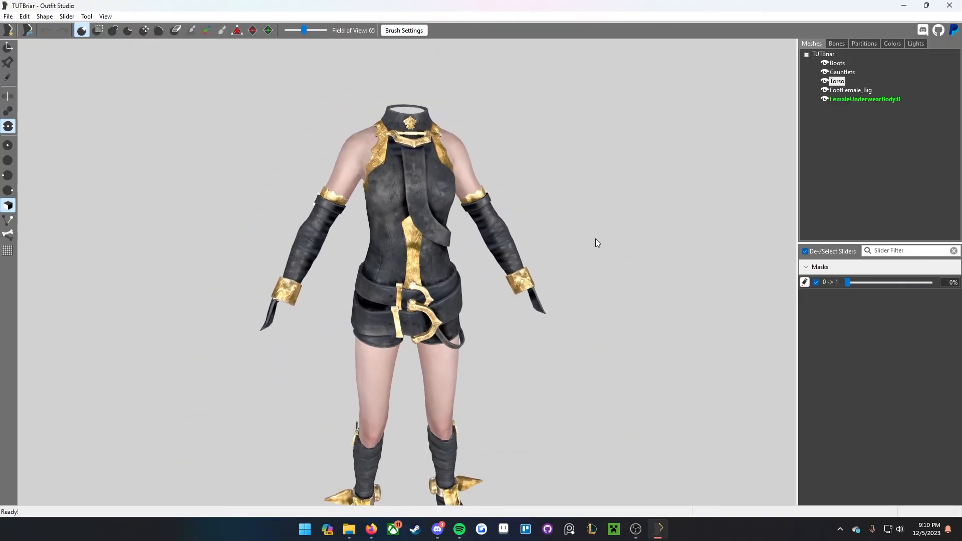
right_click_drag(596, 239, 597, 228)
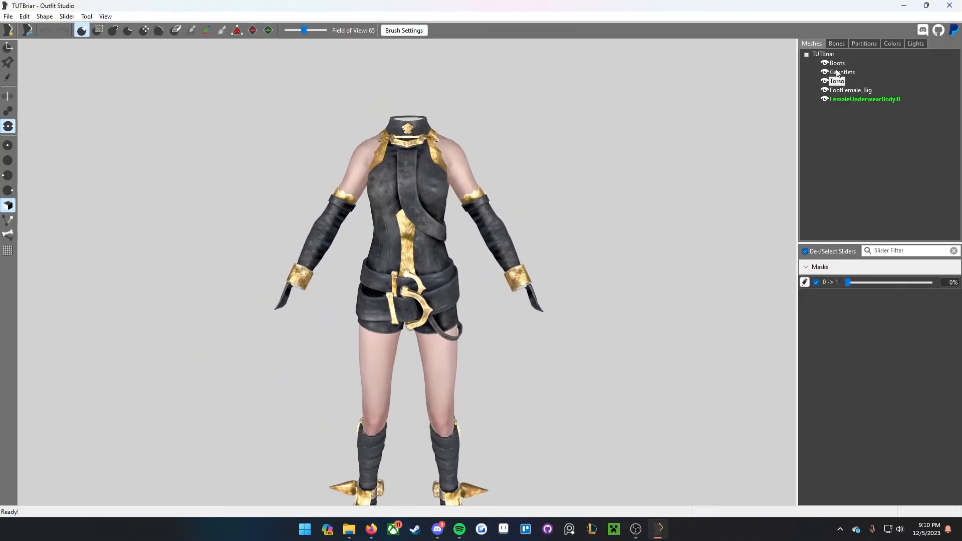
Step: Display the Torso mesh as a wireframe over the body and select the FemaleUnderwearBody:0 shape
left_click(825, 82)
left_click(825, 82)
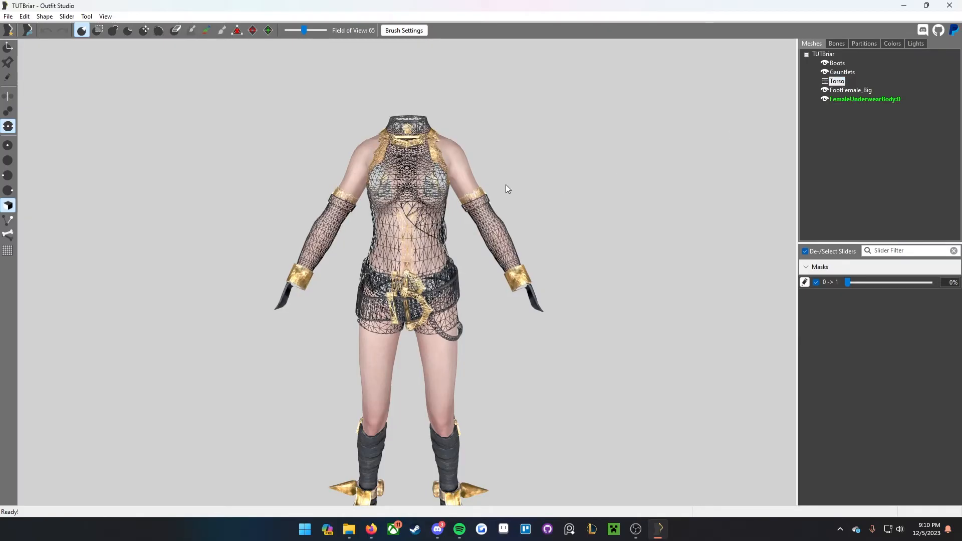
left_click(825, 82)
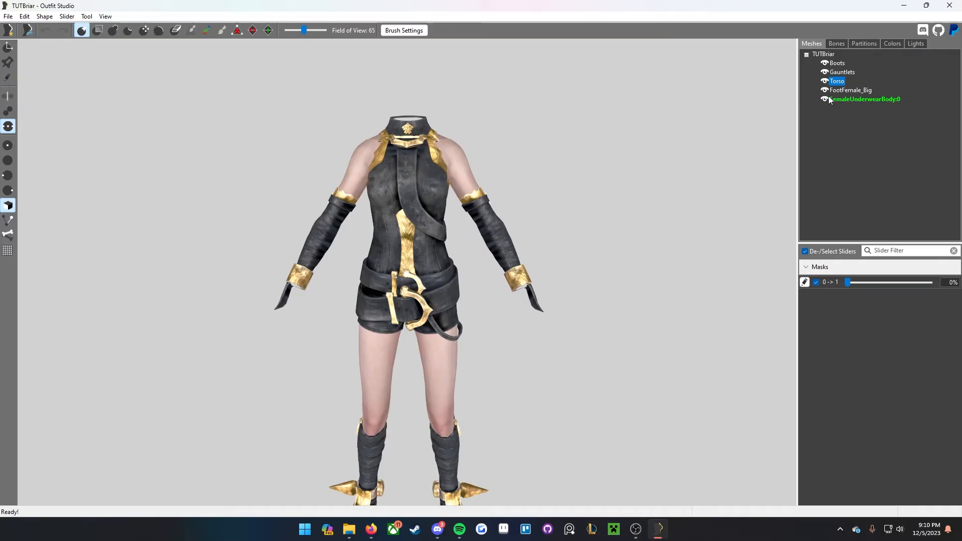
left_click(825, 81)
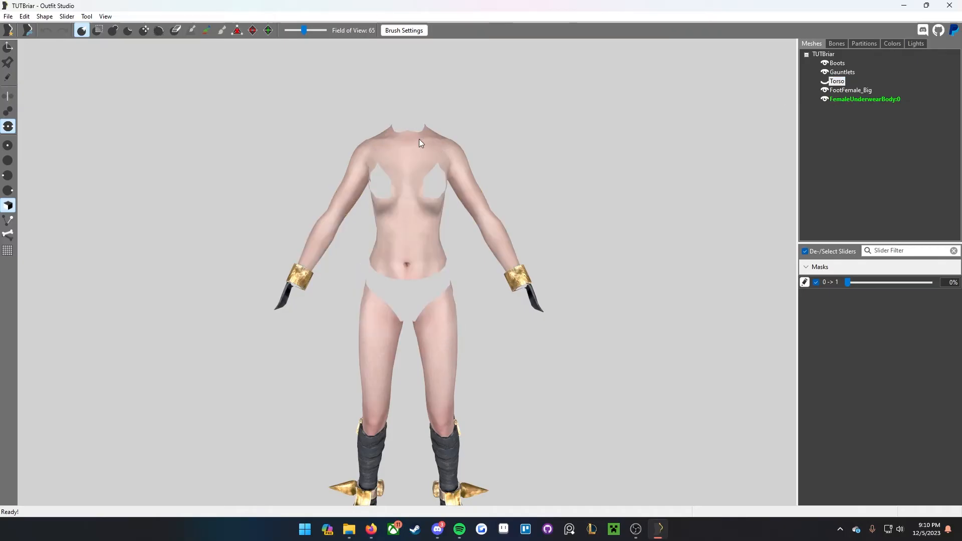
right_click_drag(544, 256, 591, 268)
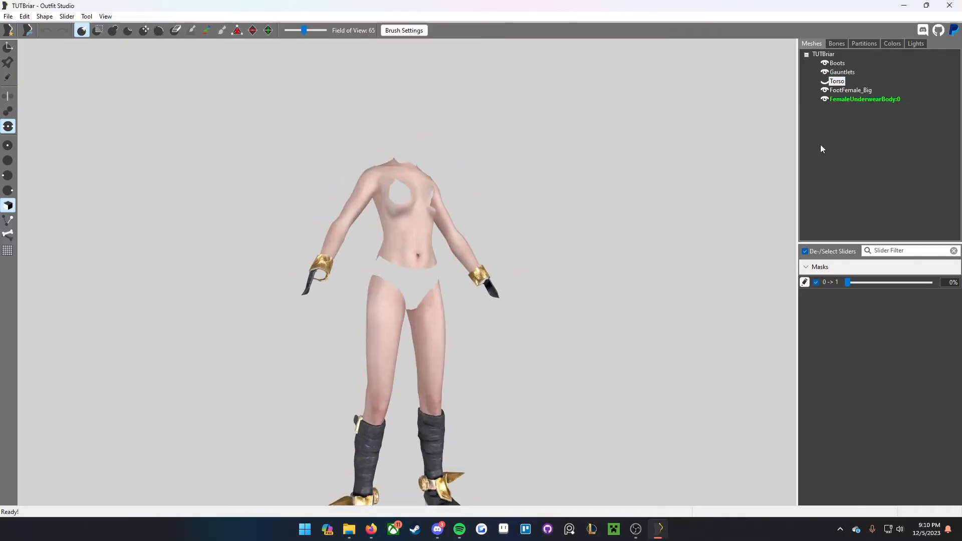
left_click(825, 81)
right_click_drag(311, 200, 623, 255)
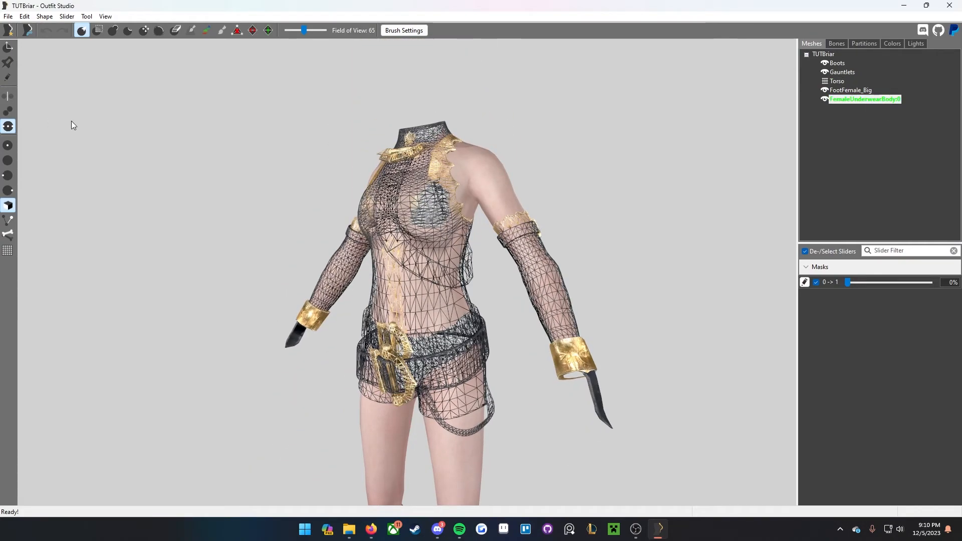
Step: Display the selected body's vertices, choose the Mask brush and reduce its size
left_click(7, 77)
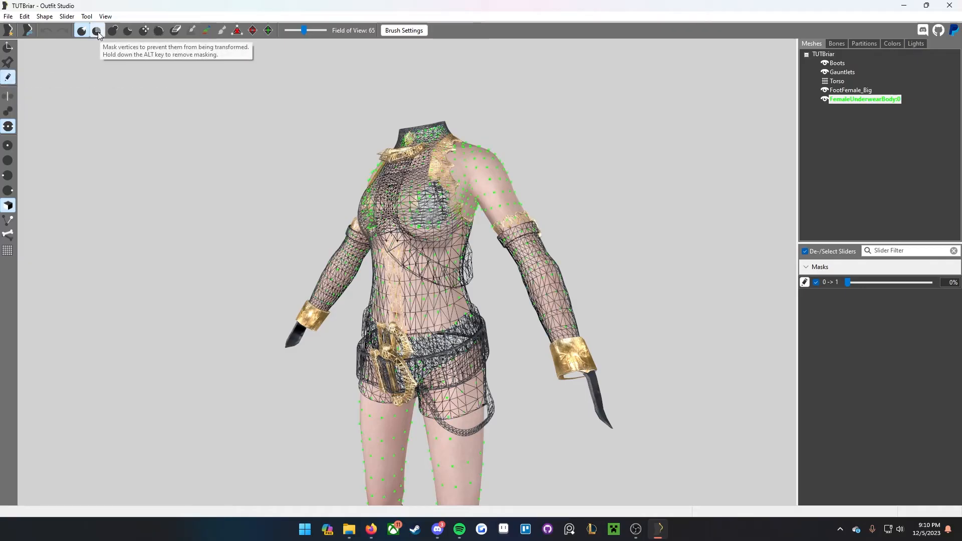
left_click(99, 32)
scroll(427, 145, "up", 4)
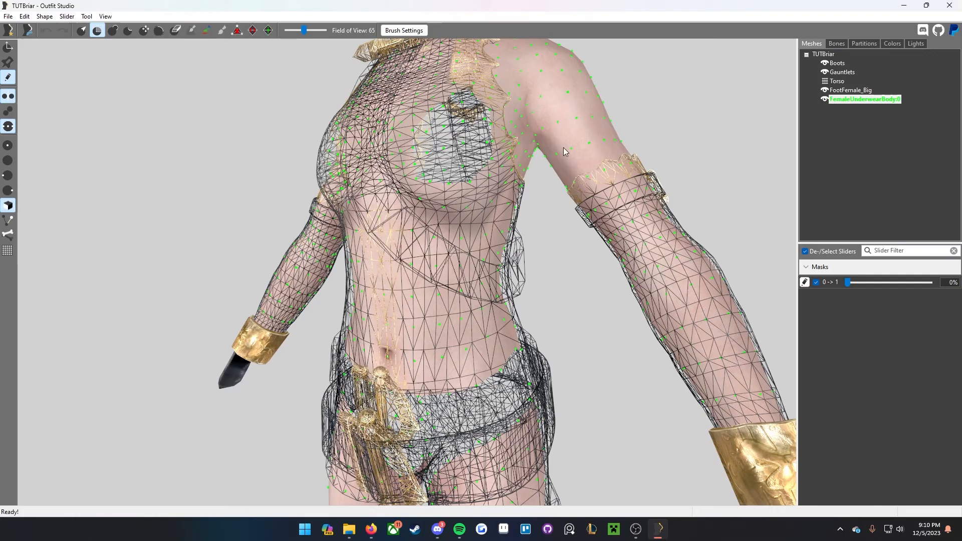
right_click_drag(520, 93, 414, 182)
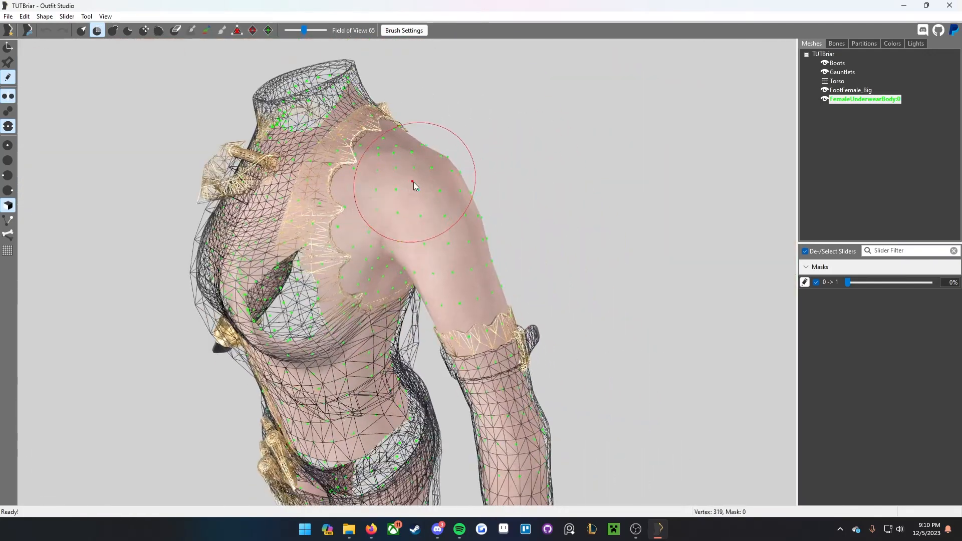
left_click(401, 31)
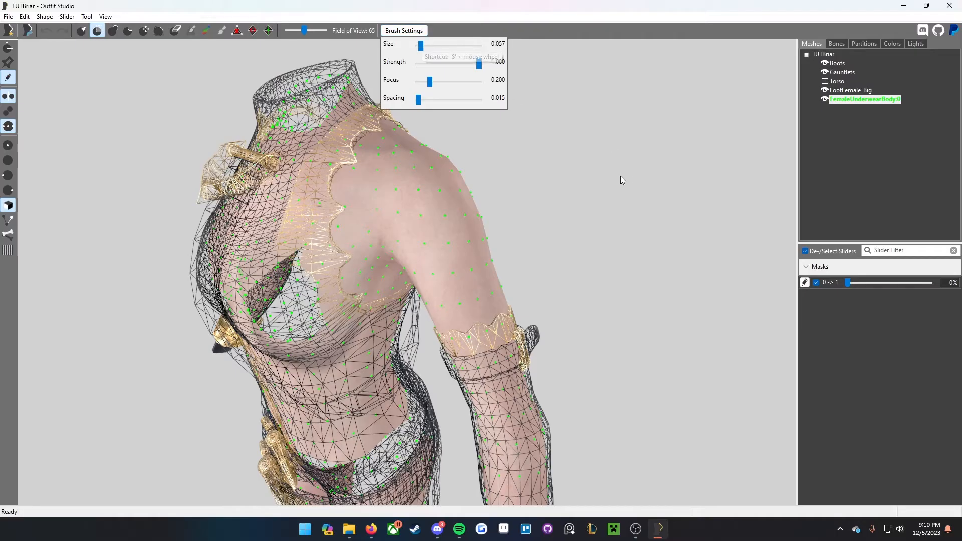
left_click(446, 166)
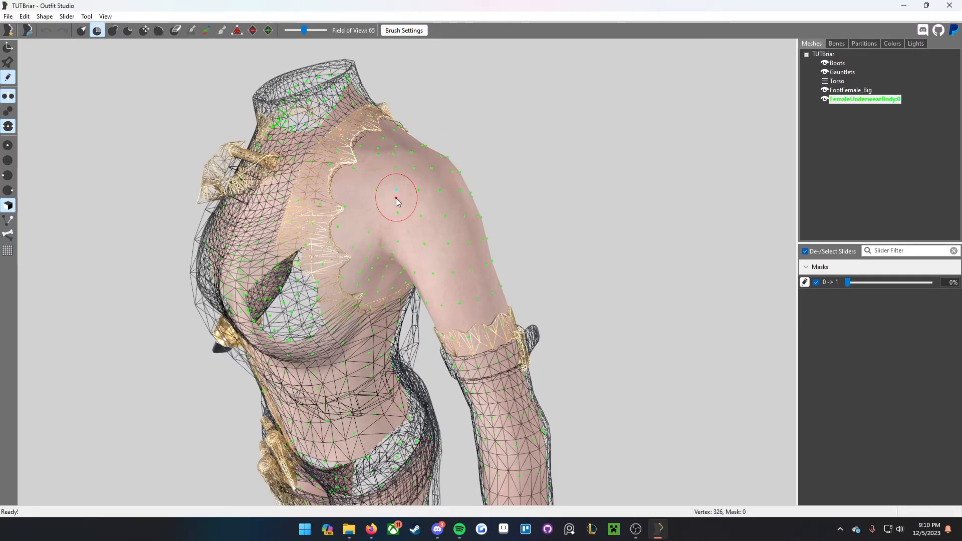
scroll(397, 208, "up", 10)
scroll(395, 206, "down", 5)
scroll(346, 240, "down", 4)
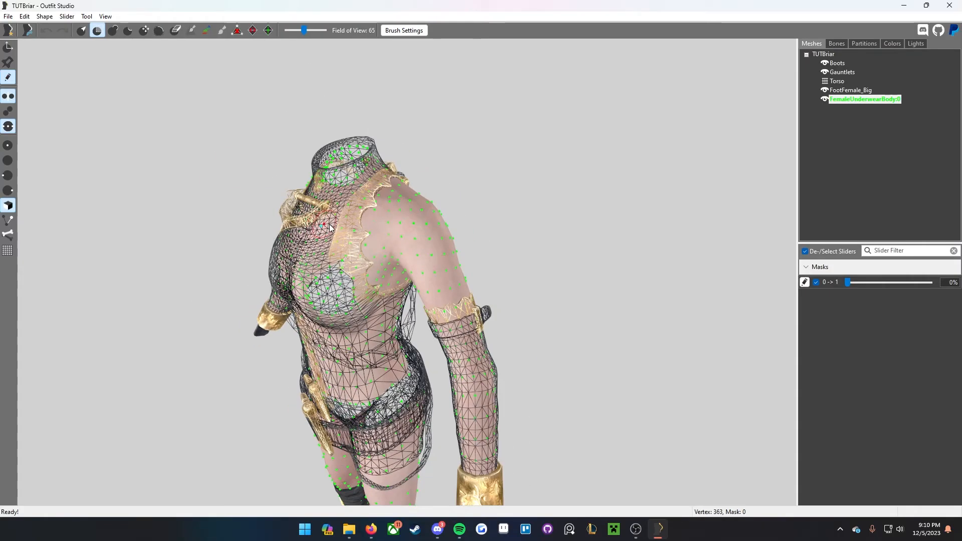
Step: Mask the body vertices on the chest along the front edge of the Torso's armhole down to the armpit
scroll(346, 238, "up", 6)
scroll(339, 226, "up", 1)
middle_click_drag(338, 225, 398, 218)
scroll(399, 218, "down", 1)
mouse_move(397, 238)
left_mouse_down()
mouse_move(386, 166)
mouse_move(396, 100)
left_mouse_up()
scroll(397, 220, "down", 2)
left_click_drag(389, 230, 415, 297)
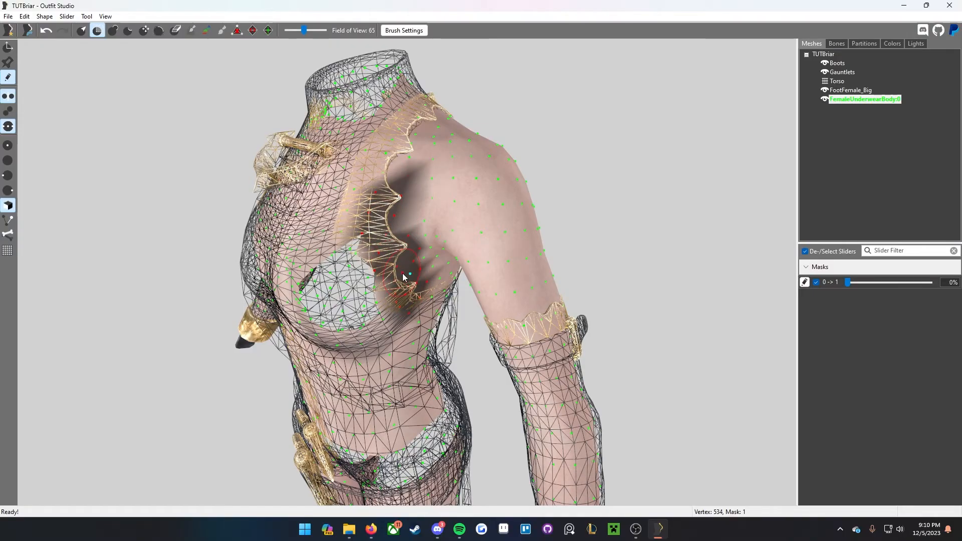
Step: Extend the mask under the armpit and up the back along the armhole's rear edge, erasing excess masking on the back
scroll(388, 268, "down", 2)
scroll(353, 271, "up", 5)
right_click_drag(387, 268, 354, 257)
scroll(354, 271, "down", 5)
scroll(354, 258, "up", 1)
left_click_drag(371, 228, 387, 205)
right_click_drag(382, 212, 290, 213)
mouse_move(354, 192)
left_mouse_down()
mouse_move(371, 157)
mouse_move(366, 135)
left_mouse_up()
scroll(366, 176, "down", 2)
right_click_drag(365, 178, 337, 189)
scroll(338, 189, "up", 1)
scroll(346, 208, "up", 1)
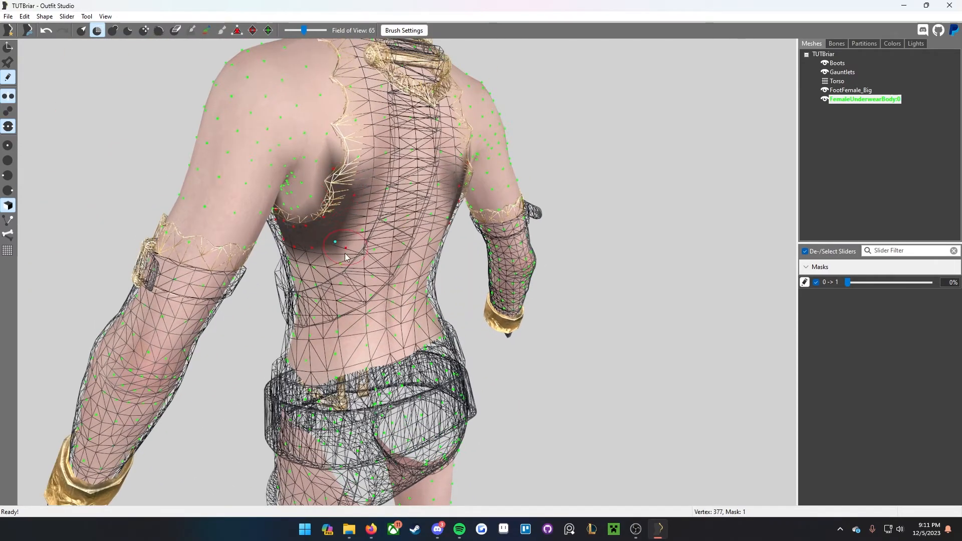
left_click_drag(345, 254, 312, 260, "alt")
Step: Mask the body vertices from the upper back over the top of the shoulder along the Torso's scalloped gold trim
scroll(295, 255, "down", 3)
middle_click_drag(346, 218, 360, 274)
mouse_move(367, 261)
left_mouse_down()
mouse_move(376, 215)
mouse_move(365, 186)
left_mouse_up()
mouse_move(365, 186)
right_mouse_down()
mouse_move(380, 212)
mouse_move(415, 202)
mouse_move(418, 210)
right_mouse_up()
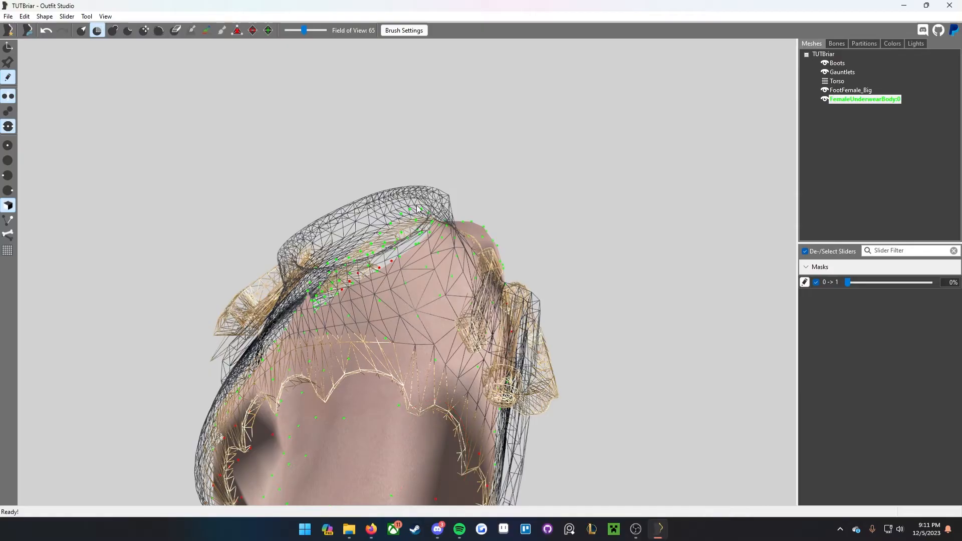
left_click_drag(422, 357, 354, 392)
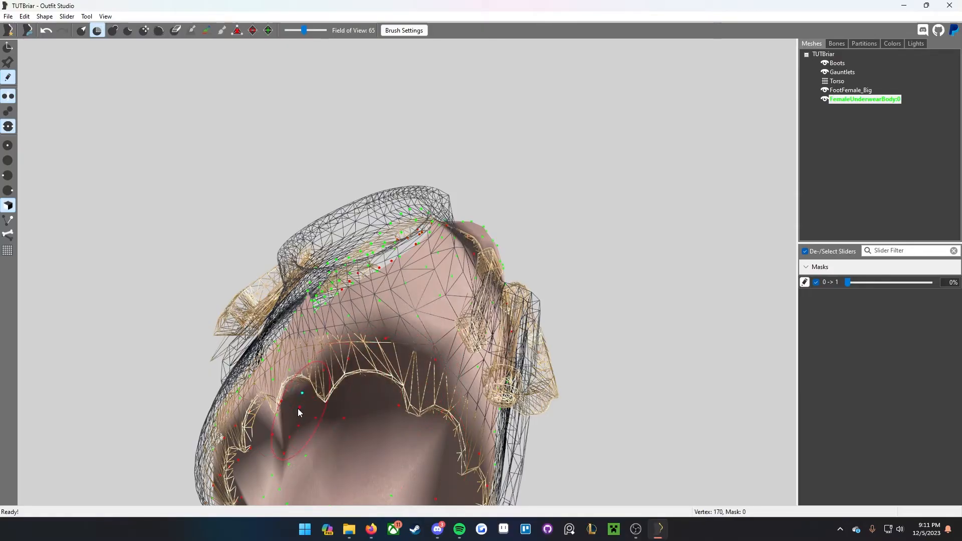
Step: Add further mask strokes to the body vertices while working around the shoulders and arms along the outfit's edges
scroll(351, 401, "down", 5)
mouse_move(351, 401)
right_mouse_down()
mouse_move(441, 391)
mouse_move(457, 377)
right_mouse_up()
scroll(457, 377, "up", 5)
left_click_drag(457, 376, 462, 305)
scroll(462, 305, "down", 5)
mouse_move(462, 305)
right_mouse_down()
mouse_move(328, 301)
mouse_move(489, 226)
right_mouse_up()
scroll(491, 222, "up", 5)
left_click_drag(492, 223, 524, 165)
scroll(524, 171, "down", 4)
mouse_move(524, 171)
right_mouse_down()
mouse_move(519, 243)
mouse_move(470, 284)
mouse_move(457, 321)
right_mouse_up()
scroll(457, 321, "down", 3)
scroll(457, 320, "up", 3)
left_click_drag(458, 321, 433, 301)
right_click_drag(433, 301, 507, 310)
Step: Mask the body vertices on the front of the upper thighs just below the Torso's shorts hem
scroll(465, 314, "up", 5)
scroll(465, 313, "down", 3)
scroll(627, 300, "down", 4)
scroll(407, 307, "up", 3)
middle_click_drag(507, 310, 471, 165)
left_click_drag(471, 165, 434, 187)
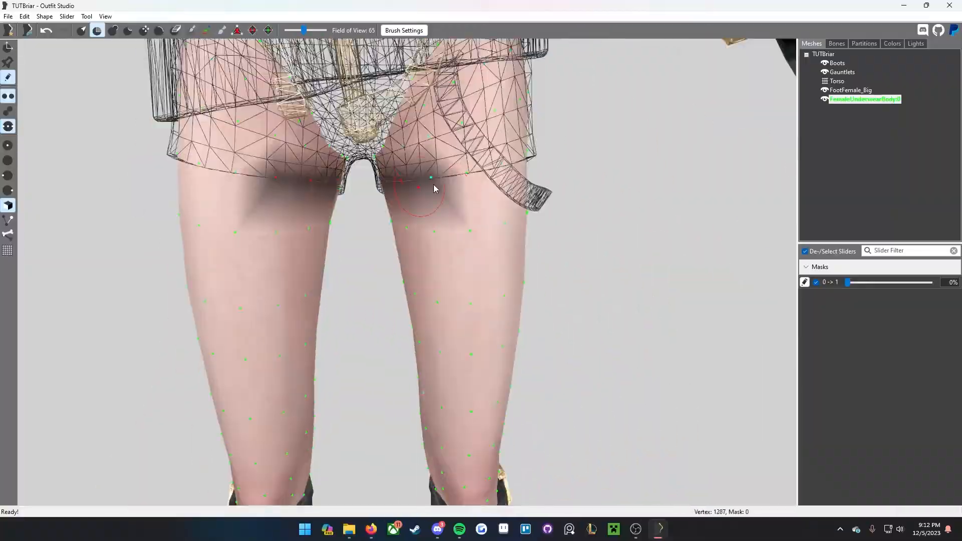
Step: Extend the body mask around the sides and back of the thighs and down the legs toward the boots
right_click_drag(434, 187, 376, 266)
scroll(376, 267, "up", 4)
left_click_drag(376, 266, 295, 200)
right_click_drag(296, 200, 423, 224)
scroll(423, 223, "down", 3)
scroll(423, 223, "down", 3)
left_click_drag(446, 251, 441, 346)
right_click_drag(441, 346, 302, 286)
left_click_drag(303, 286, 325, 361)
right_click_drag(326, 361, 704, 276)
Step: Show the Boots as wireframe and mask the body vertices just inside their upper edge
left_click(825, 63)
left_click(825, 63)
scroll(452, 241, "up", 3)
left_click_drag(442, 226, 462, 248)
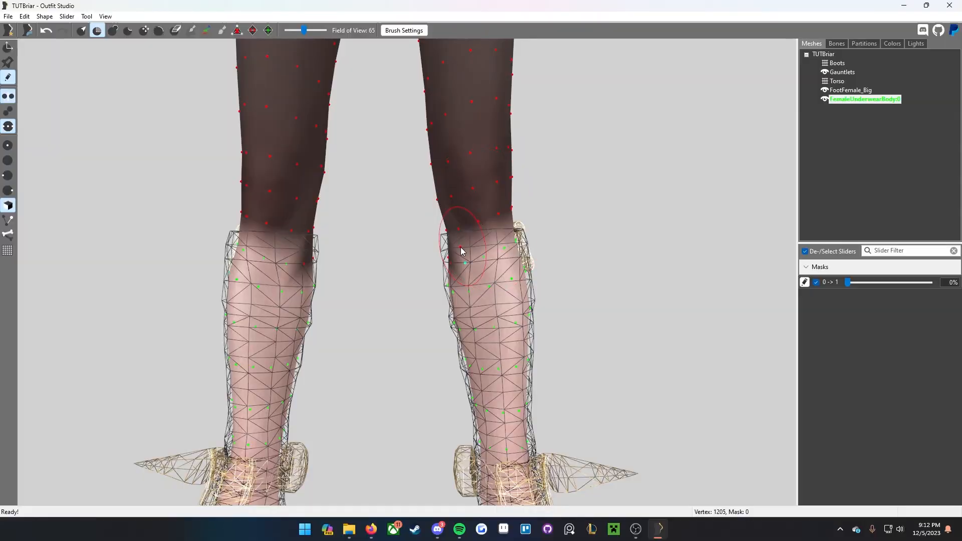
right_click_drag(552, 241, 303, 208)
right_click_drag(376, 241, 303, 261)
scroll(302, 261, "down", 5)
middle_click_drag(389, 184, 410, 293)
scroll(411, 291, "up", 2)
right_click_drag(417, 274, 549, 236)
Step: Return the Boots, Gauntlets and Torso to solid display and check the masked skin along the outfit's edges from all sides
left_click(825, 64)
left_click(825, 73)
left_click(825, 81)
scroll(484, 233, "up", 2)
right_click_drag(483, 235, 247, 250)
scroll(245, 263, "down", 3)
middle_click_drag(353, 188, 375, 284)
scroll(375, 285, "up", 2)
right_click_drag(376, 289, 481, 288)
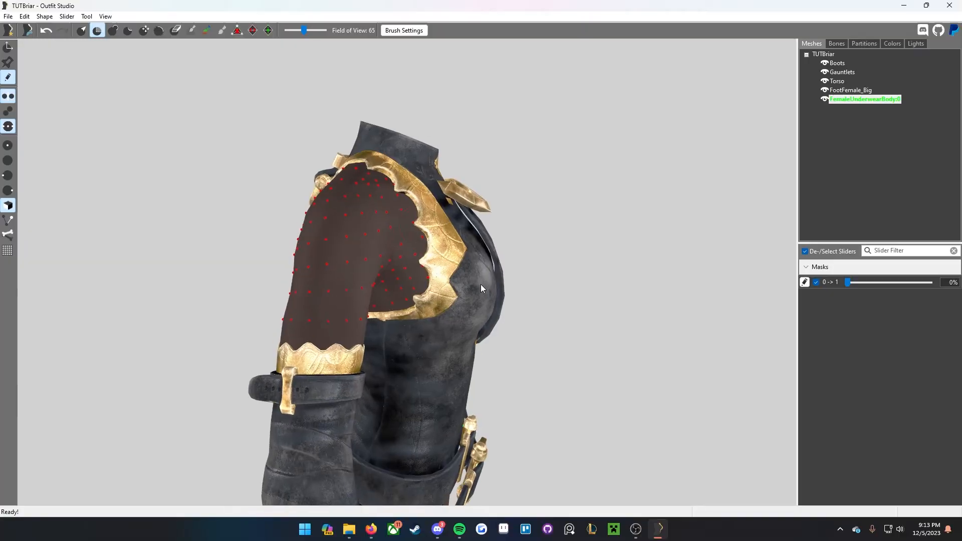
right_click_drag(399, 245, 582, 266)
scroll(724, 248, "down", 5)
middle_click_drag(538, 257, 531, 228)
scroll(521, 246, "up", 3)
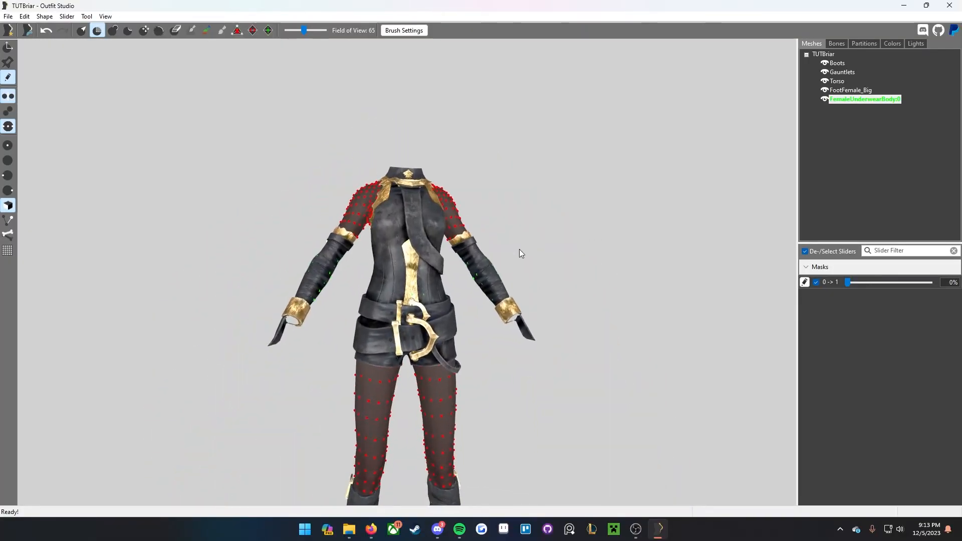
Step: Delete the unmasked vertices of FemaleUnderwearBody:0 and hide the vertex display to check the trimmed body
left_click(886, 101)
right_click(886, 101)
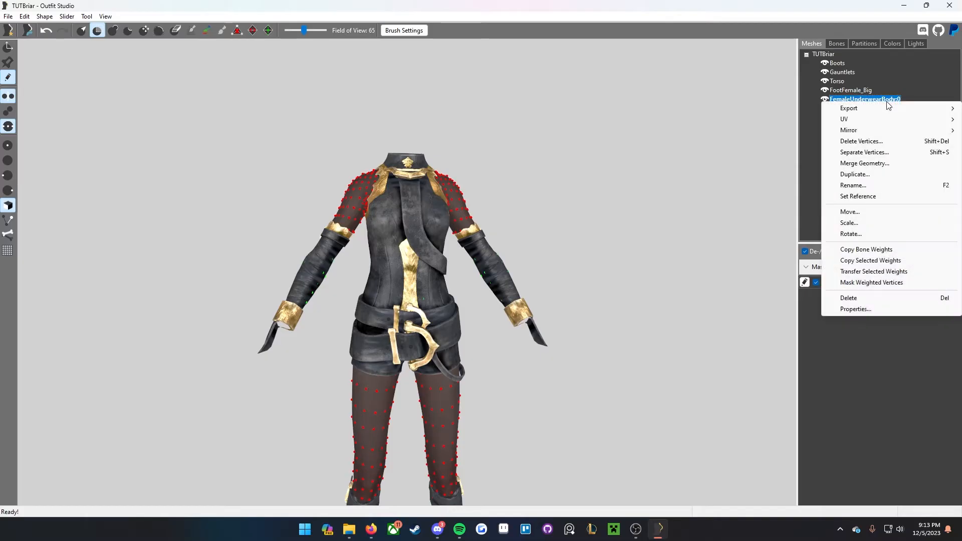
left_click(870, 148)
scroll(568, 204, "up", 2)
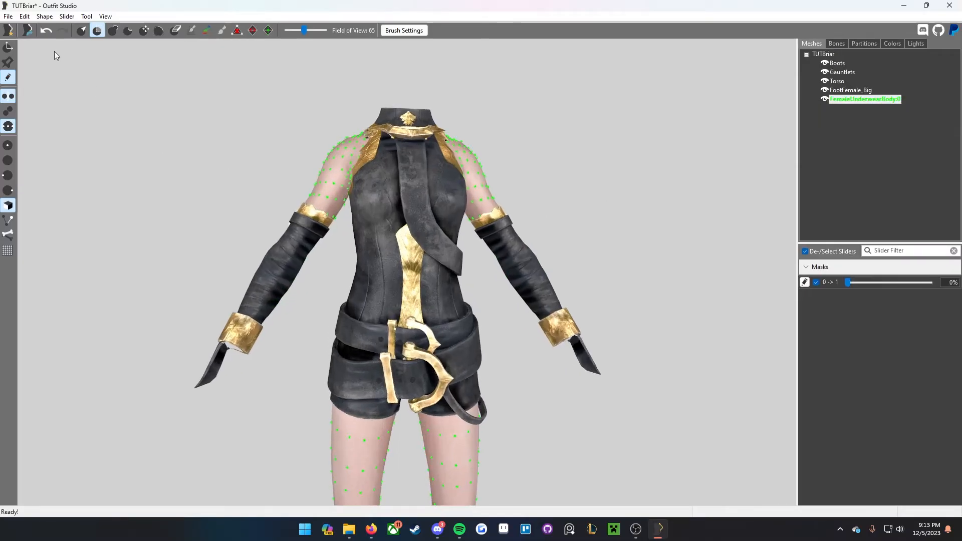
left_click(7, 82)
right_click_drag(446, 167, 532, 194)
scroll(396, 175, "up", 5)
scroll(281, 197, "down", 5)
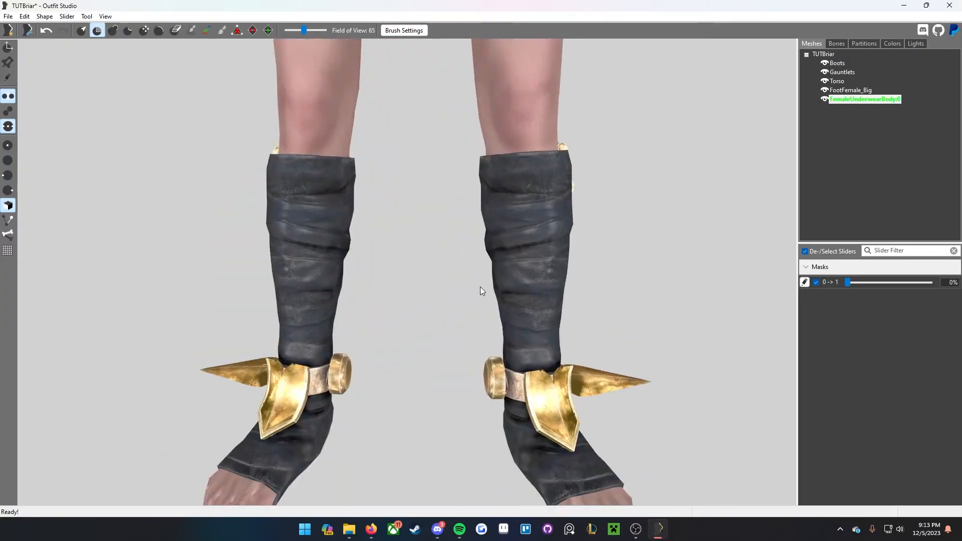
middle_click_drag(465, 304, 464, 242)
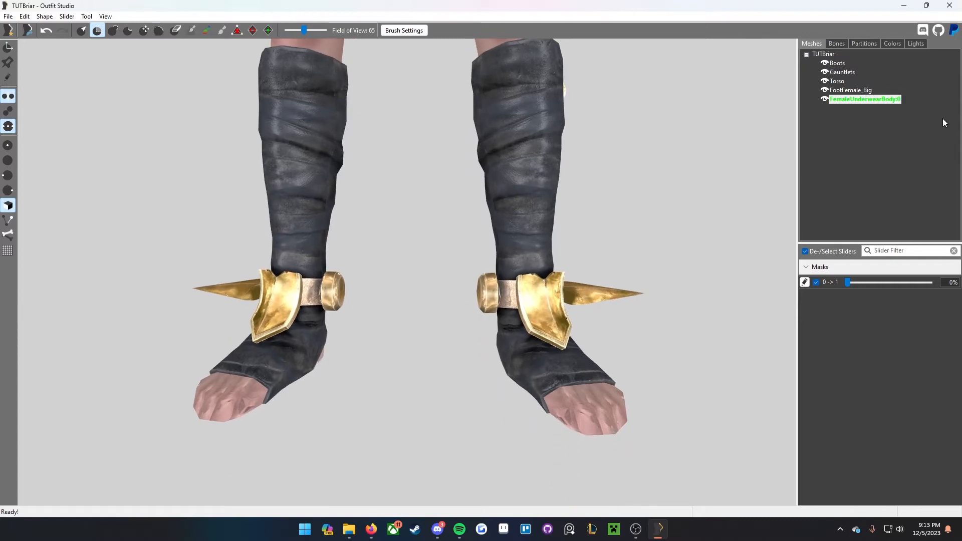
Step: Show the Boots as wireframe and select FootFemale_Big with its vertices displayed
left_click(825, 64)
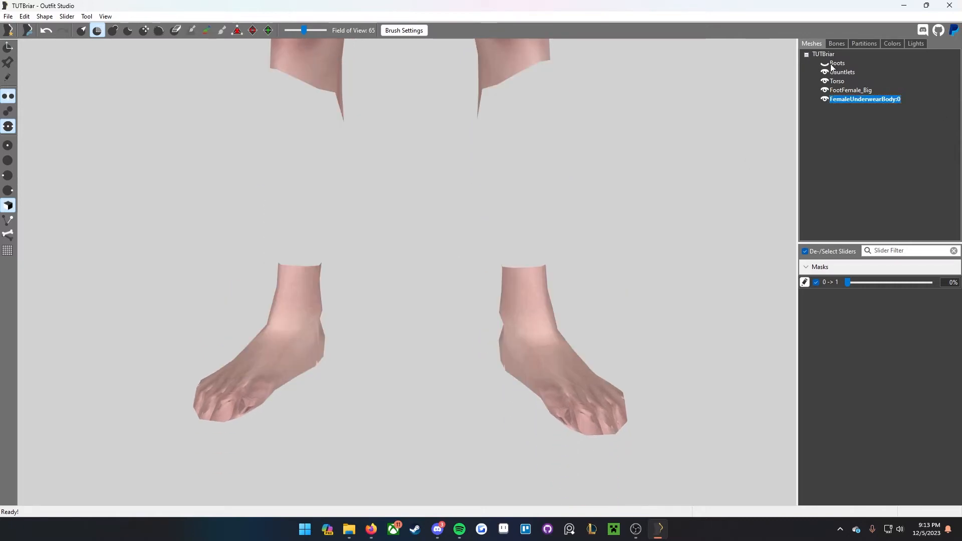
left_click(825, 64)
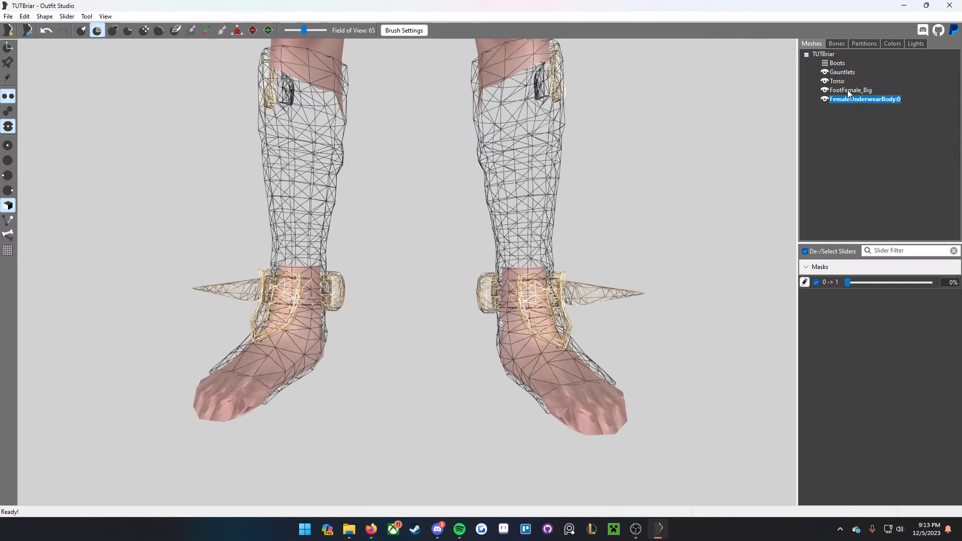
left_click(847, 90)
right_click(848, 91)
left_click(102, 100)
Step: Mask the FootFemale_Big vertices over the toes and across the front of the foot at the boot opening
scroll(363, 241, "up", 3)
middle_click_drag(363, 242, 304, 194)
right_click_drag(304, 194, 561, 272)
scroll(527, 273, "up", 2)
scroll(510, 299, "up", 2)
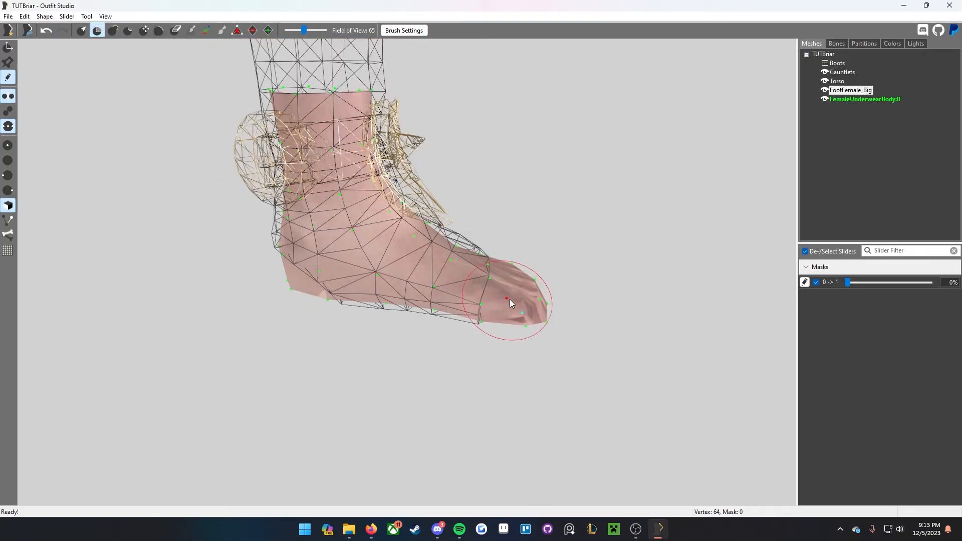
left_click_drag(510, 299, 506, 255)
left_click_drag(484, 317, 459, 308)
right_click_drag(495, 294, 353, 279)
scroll(351, 277, "down", 4)
middle_click_drag(342, 270, 279, 234)
right_click_drag(279, 235, 365, 315)
left_click_drag(392, 316, 422, 305)
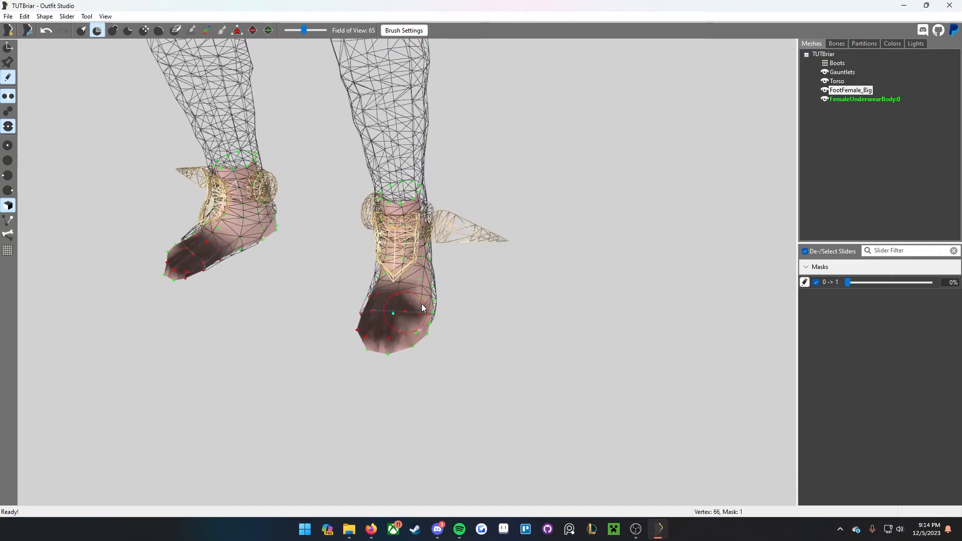
Step: Extend the FootFemale_Big mask to the exposed heel and check the sole and ankle
right_click_drag(429, 333, 319, 323)
middle_click_drag(319, 323, 422, 324)
scroll(422, 324, "up", 4)
right_click_drag(421, 324, 121, 230)
middle_click_drag(427, 273, 513, 261)
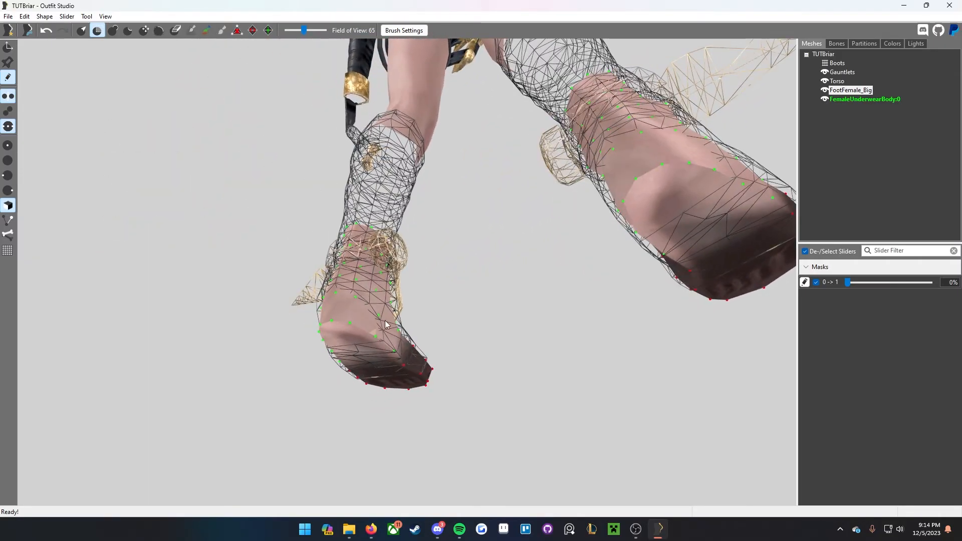
right_click_drag(385, 321, 354, 342)
left_click_drag(394, 341, 384, 334)
mouse_move(359, 350)
right_mouse_down()
mouse_move(477, 328)
mouse_move(525, 338)
mouse_move(517, 326)
right_mouse_up()
mouse_move(415, 222)
right_mouse_down()
mouse_move(432, 231)
mouse_move(358, 230)
mouse_move(446, 233)
mouse_move(373, 229)
mouse_move(381, 236)
mouse_move(351, 281)
mouse_move(289, 325)
right_mouse_up()
scroll(375, 332, "up", 5)
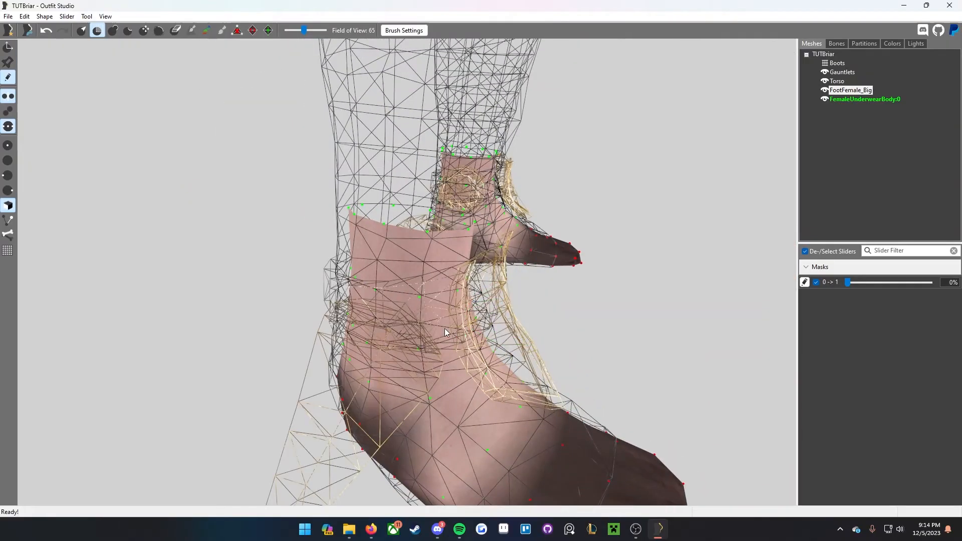
scroll(375, 333, "down", 5)
right_click_drag(626, 294, 712, 300)
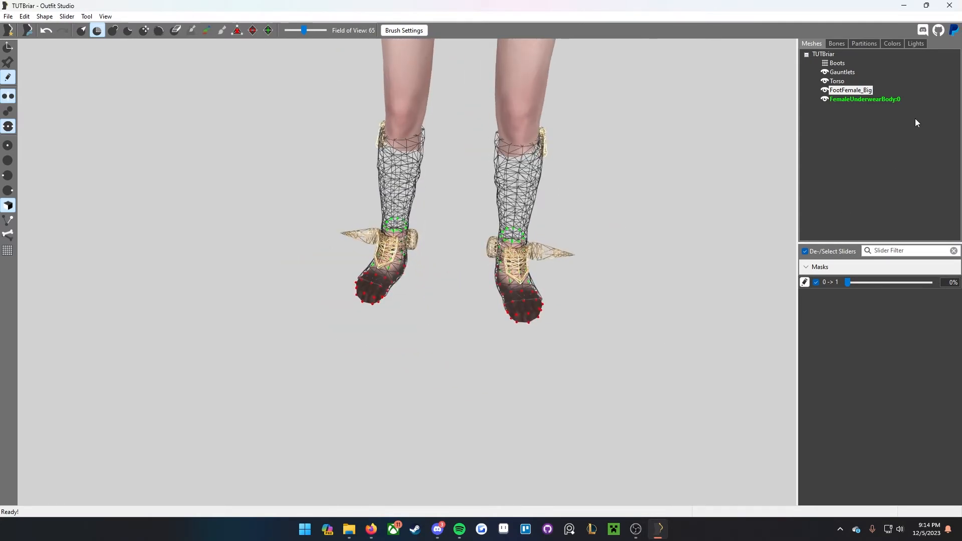
Step: Delete the unmasked vertices of FootFemale_Big and return the Boots to solid display
right_click(855, 93)
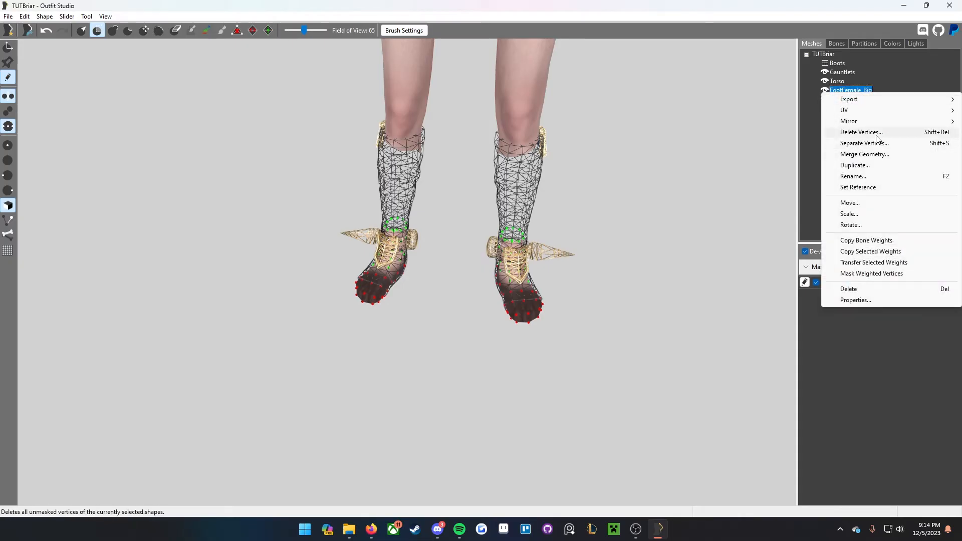
left_click(862, 131)
right_click_drag(626, 240, 765, 153)
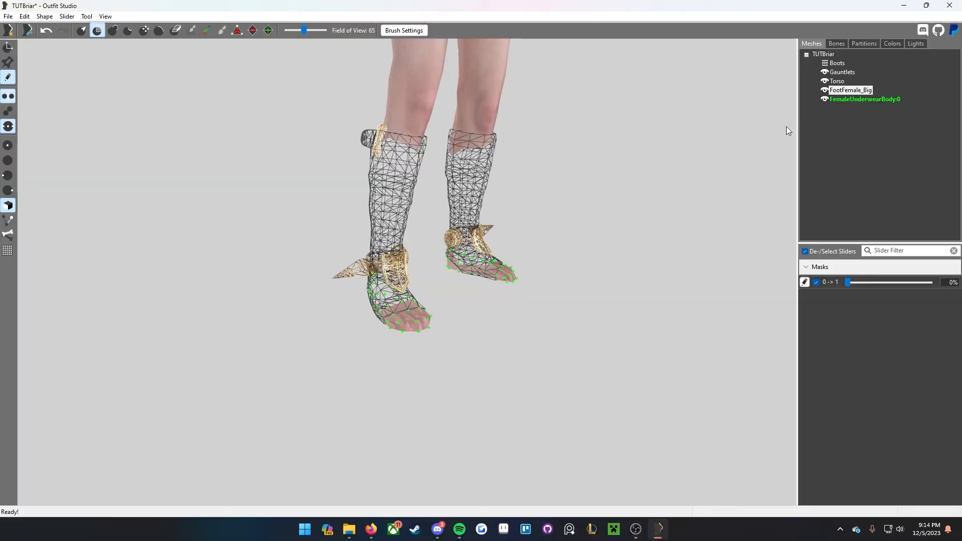
left_click(825, 63)
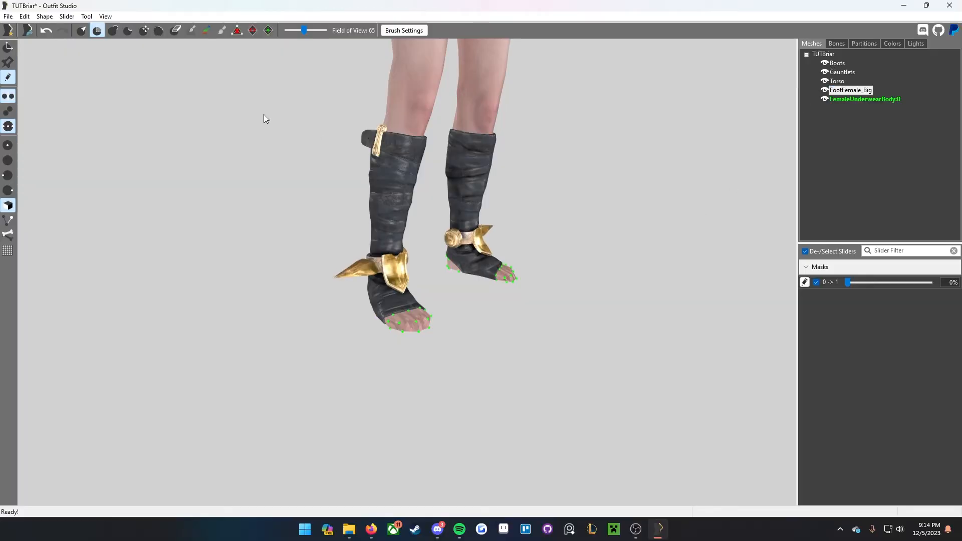
Step: Hide the vertex display, save the TUTBriar project and minimize Outfit Studio
left_click(8, 48)
mouse_move(200, 115)
right_mouse_down()
mouse_move(332, 136)
mouse_move(462, 84)
mouse_move(569, 88)
mouse_move(685, 111)
mouse_move(707, 138)
mouse_move(543, 286)
right_mouse_up()
middle_click_drag(542, 284, 534, 426)
key("ctrl+s")
right_click_drag(332, 190, 377, 181)
scroll(366, 192, "down", 3)
left_click(904, 6)
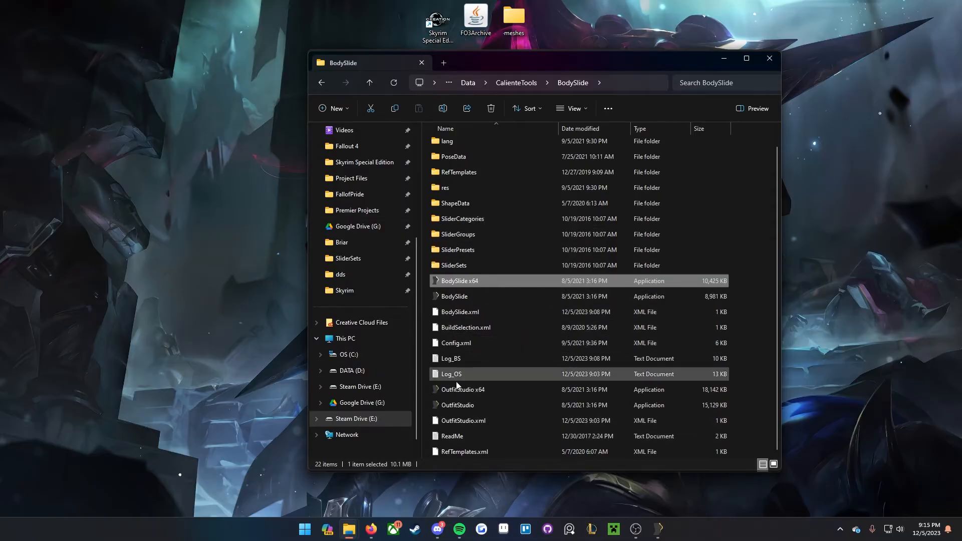
Step: Launch BodySlide x64 from the BodySlide folder and clear the file windows behind it, keeping TUTBriar as the outfit
double_click(467, 281)
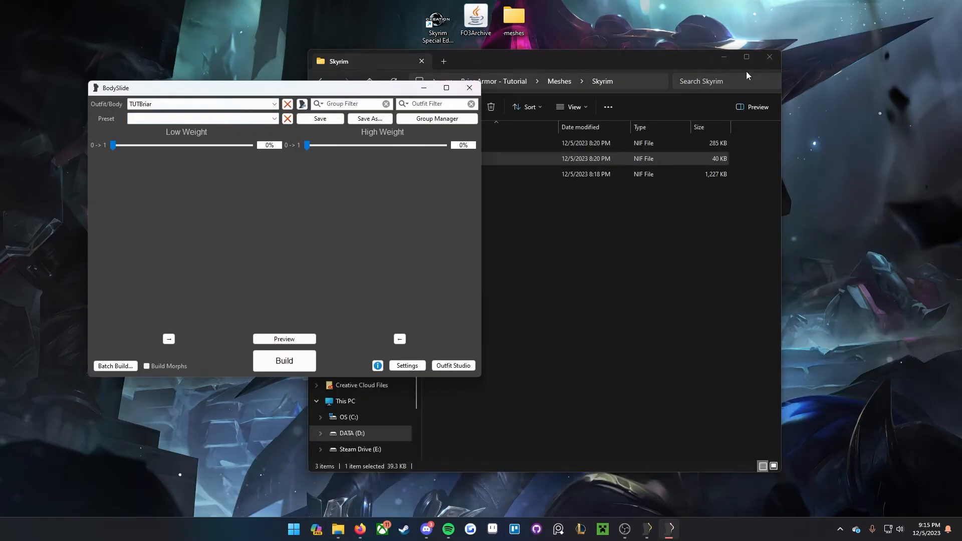
left_click(714, 58)
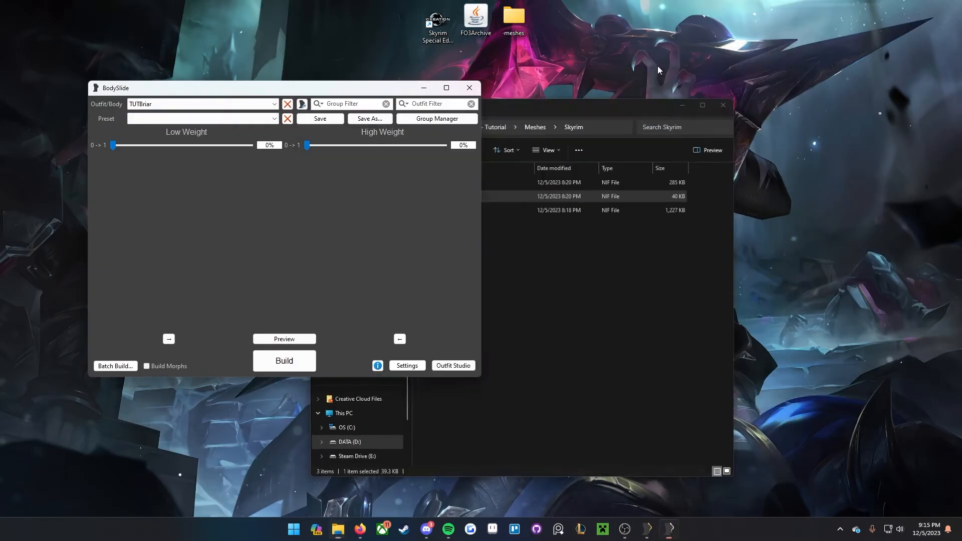
left_click(156, 100)
left_click(155, 100)
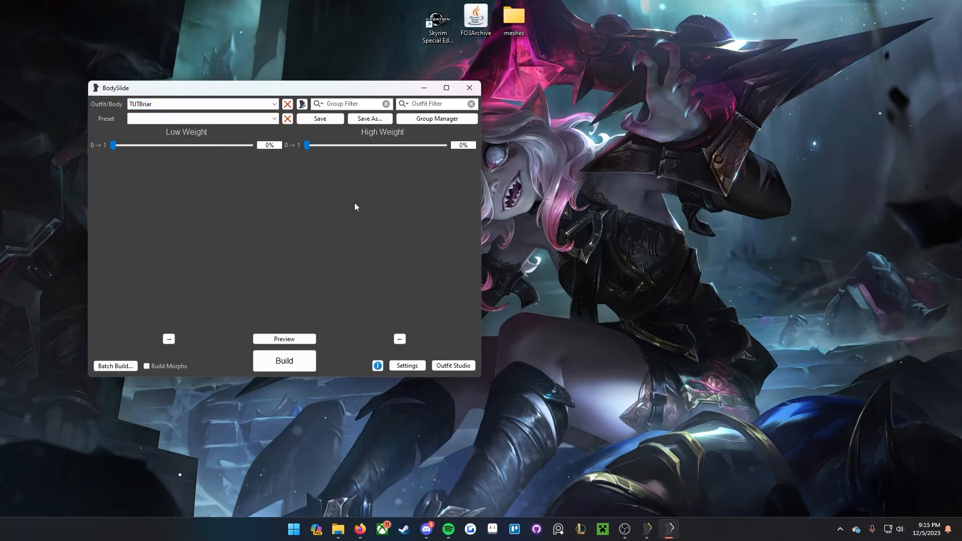
Step: Open the TUTBriar preview, set the High Weight to 100% and inspect the legs and gauntlets for clipping
left_click(285, 339)
mouse_move(650, 285)
left_mouse_down()
mouse_move(797, 282)
mouse_move(660, 293)
left_mouse_up()
left_click_drag(307, 145, 590, 206)
scroll(663, 221, "up", 3)
scroll(662, 221, "up", 4)
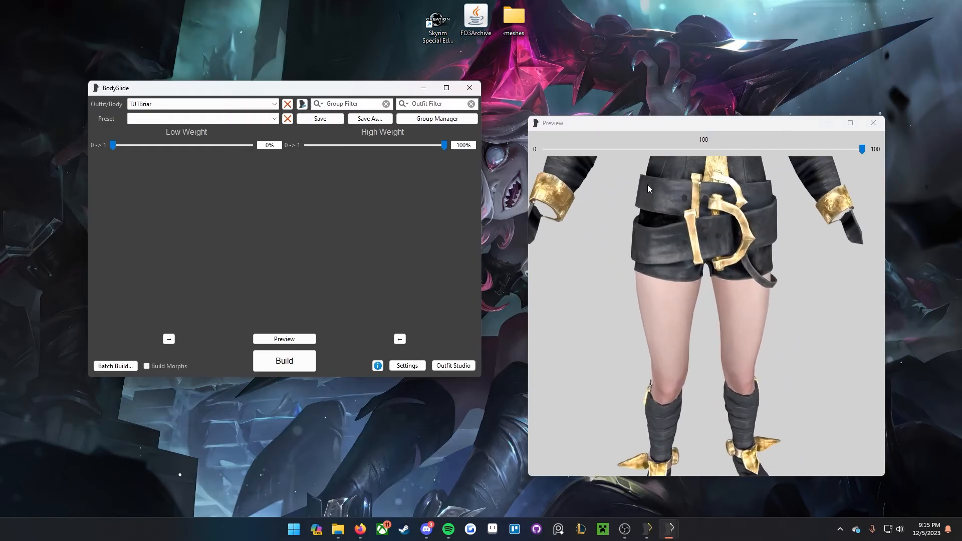
left_click_drag(647, 184, 692, 335)
scroll(663, 328, "up", 5)
scroll(646, 326, "down", 3)
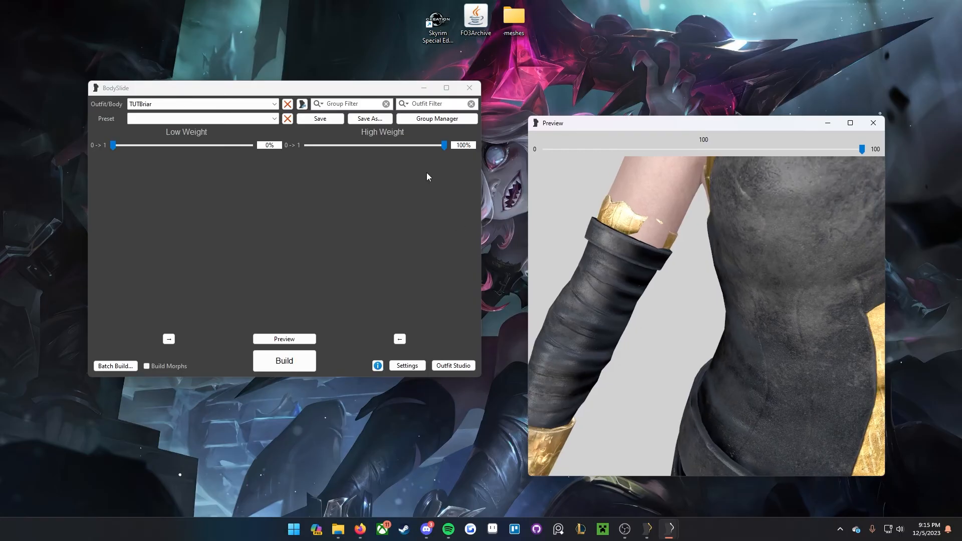
Step: Lower the High Weight to 23% and inspect the outfit preview from several angles
left_click_drag(444, 146, 340, 168)
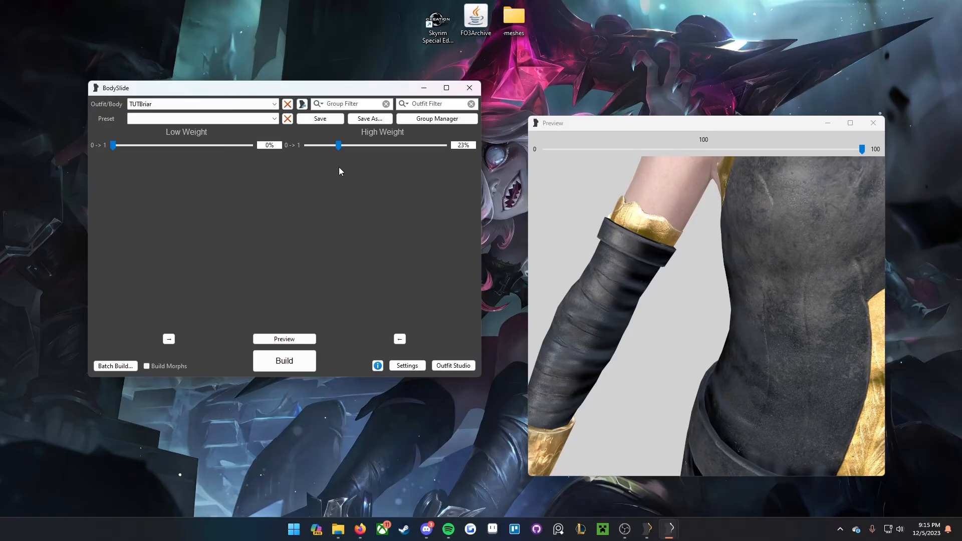
scroll(702, 315, "down", 5)
right_click_drag(702, 321, 662, 254)
scroll(571, 282, "up", 3)
right_click_drag(569, 278, 634, 236)
left_click_drag(633, 236, 639, 330)
scroll(639, 330, "down", 4)
right_click_drag(639, 330, 660, 323)
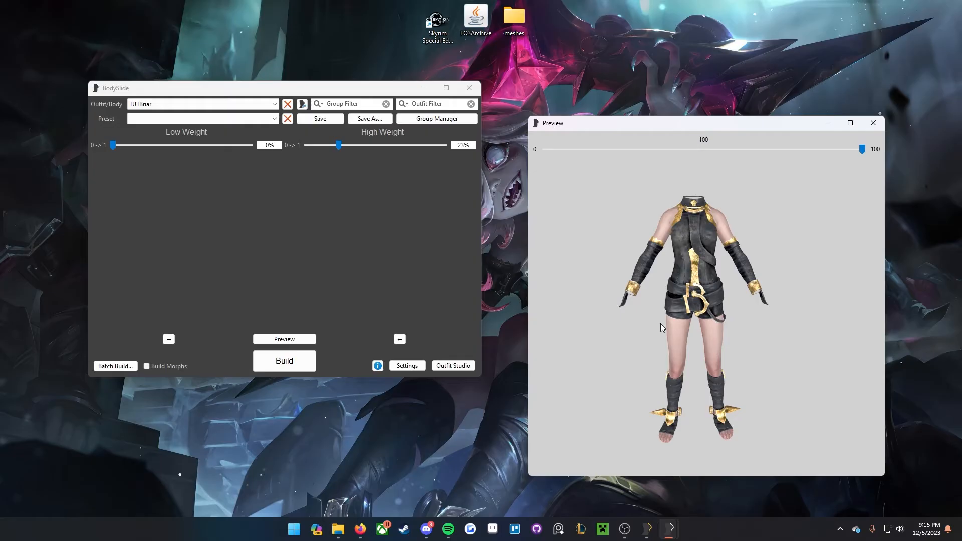
right_click_drag(660, 323, 673, 264)
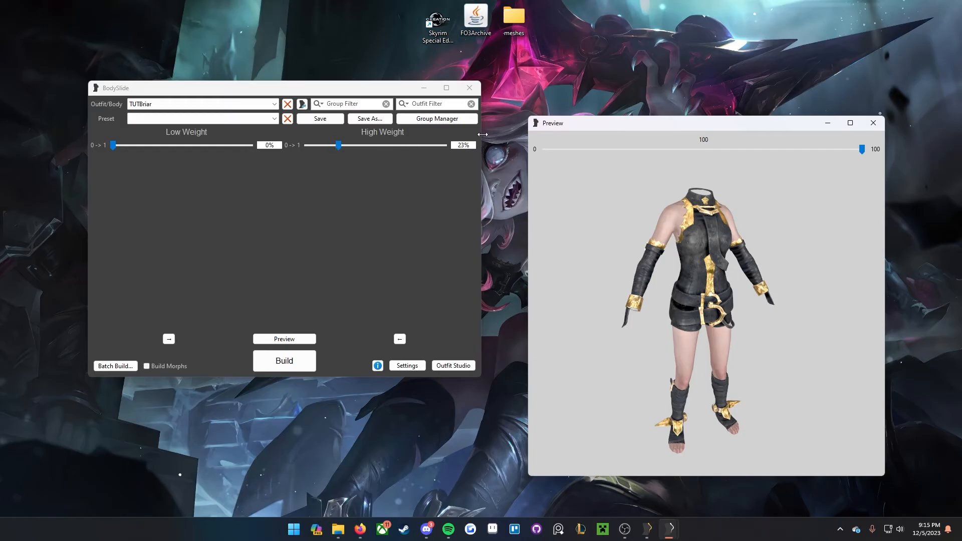
Step: Set the High Weight to 21% and check the gauntlets and torso in the preview
mouse_move(339, 147)
left_mouse_down()
mouse_move(351, 147)
mouse_move(336, 149)
left_mouse_up()
left_click_drag(774, 251, 753, 264)
scroll(646, 267, "up", 5)
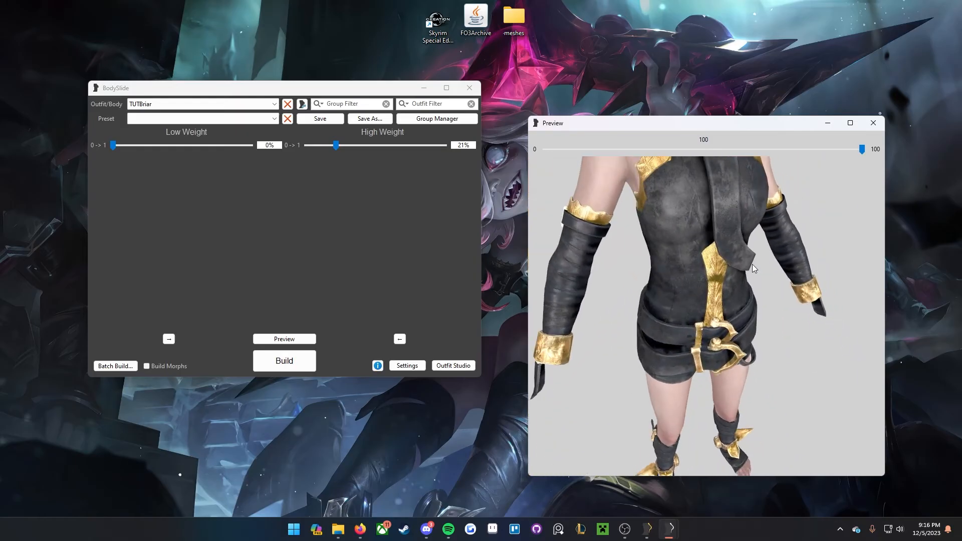
scroll(756, 264, "down", 5)
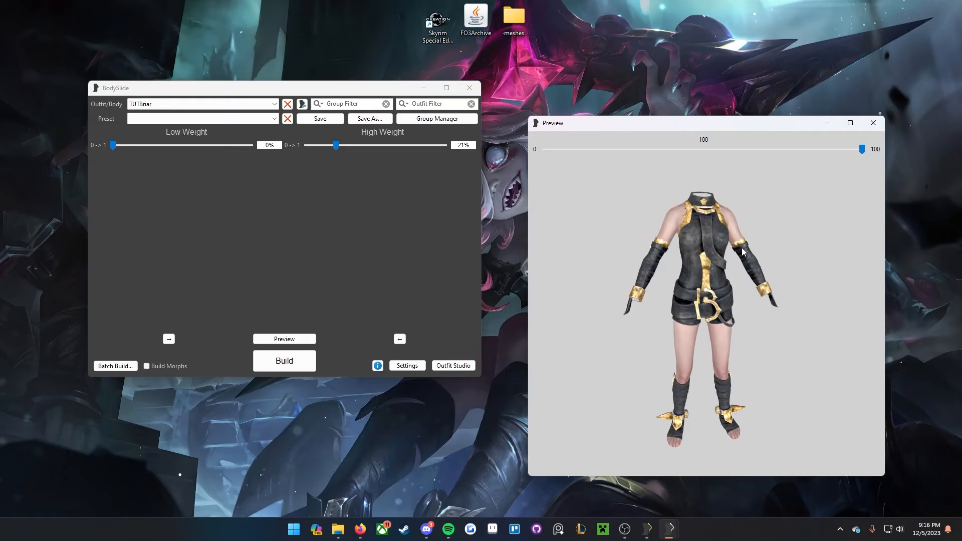
Step: Try a High Weight of 40% in the preview and set it back to 21%
left_click(473, 145)
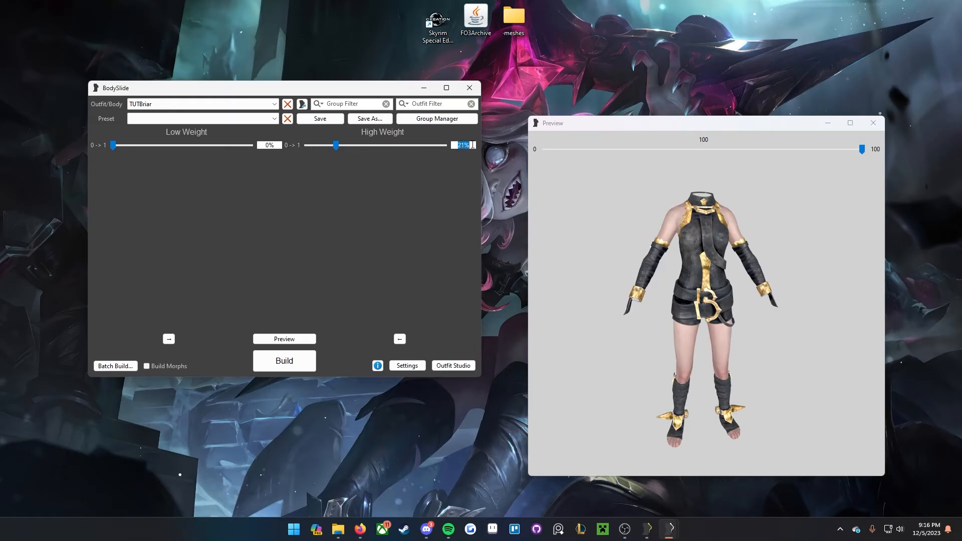
key("Return")
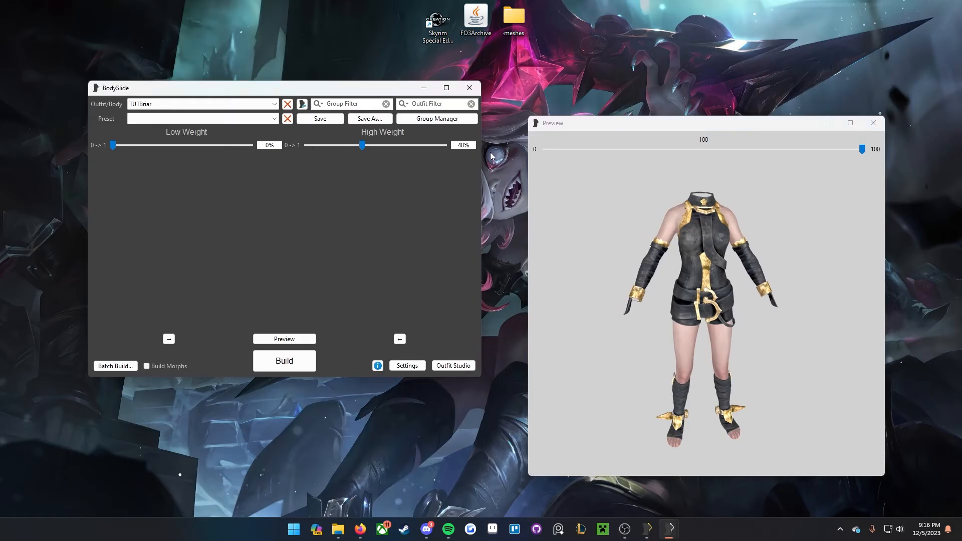
mouse_move(709, 247)
right_mouse_down()
mouse_move(660, 249)
mouse_move(720, 252)
right_mouse_up()
scroll(660, 249, "up", 5)
left_click(462, 144)
key("Return")
scroll(770, 309, "down", 5)
mouse_move(752, 310)
right_mouse_down()
mouse_move(826, 291)
mouse_move(857, 257)
mouse_move(769, 287)
mouse_move(749, 300)
mouse_move(760, 306)
right_mouse_up()
scroll(759, 308, "up", 2)
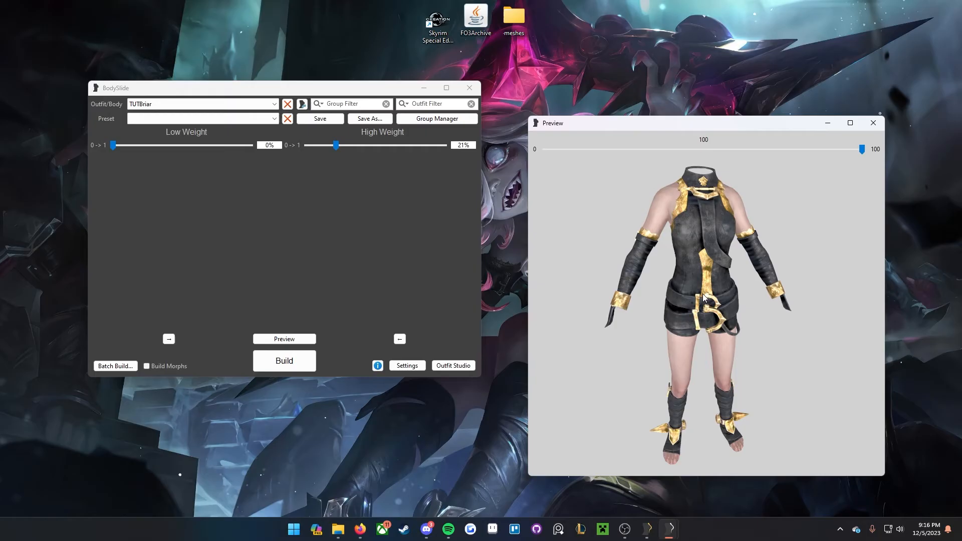
Step: Build the TUTBriar outfit meshes, dismiss the result dialog and close BodySlide
left_click_drag(704, 297, 717, 282)
left_click(302, 368)
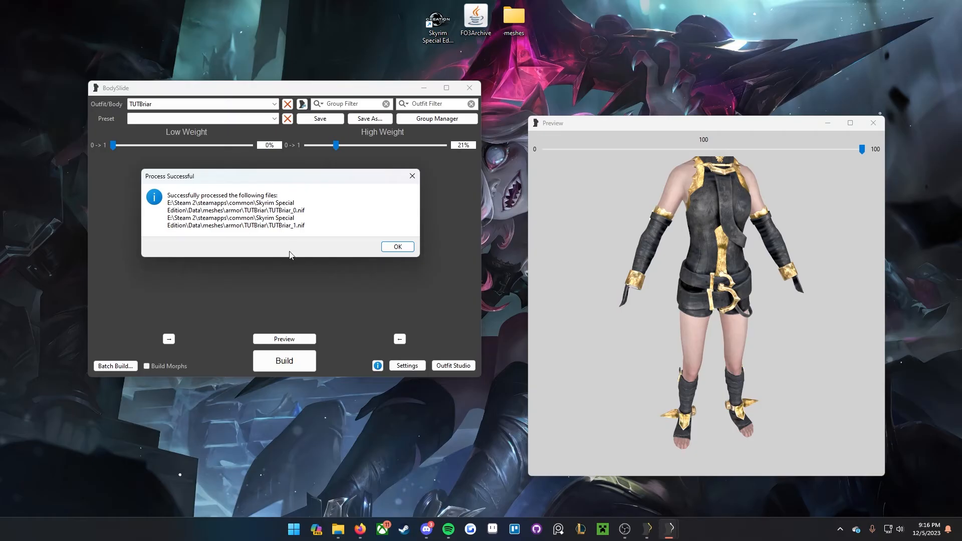
left_click(396, 247)
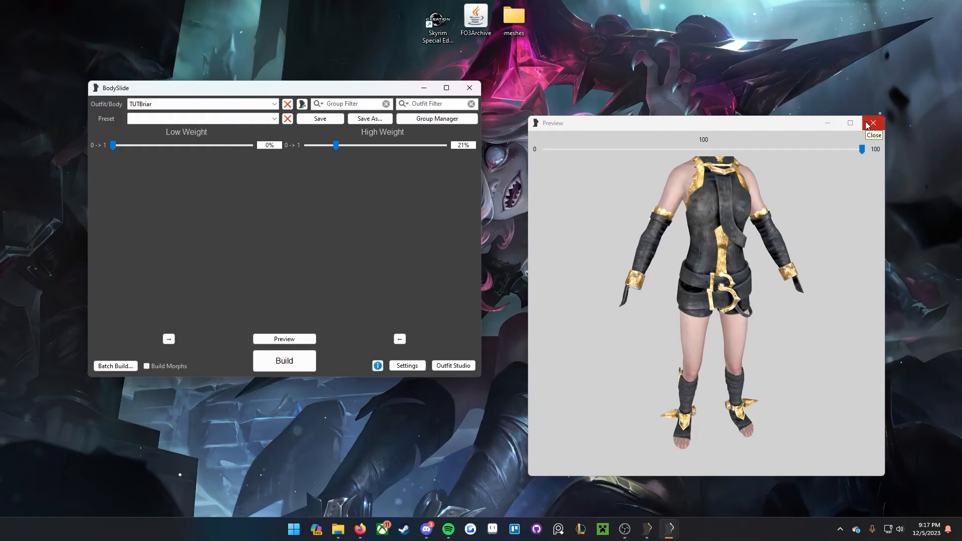
left_click(471, 88)
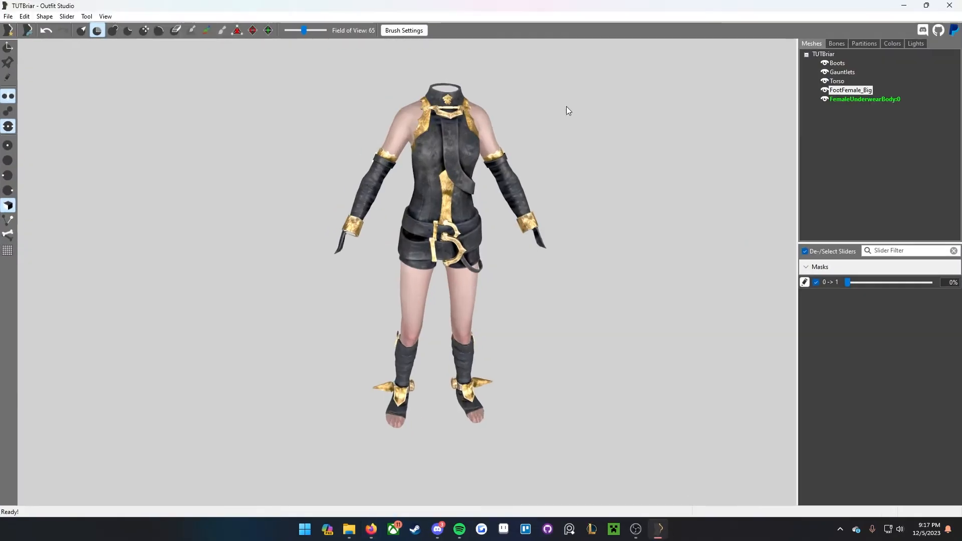
Step: Unload the TUTBriar project without saving and import Torso from the Meshes\Skyrim folder into the empty scene
left_click(8, 16)
left_click(30, 62)
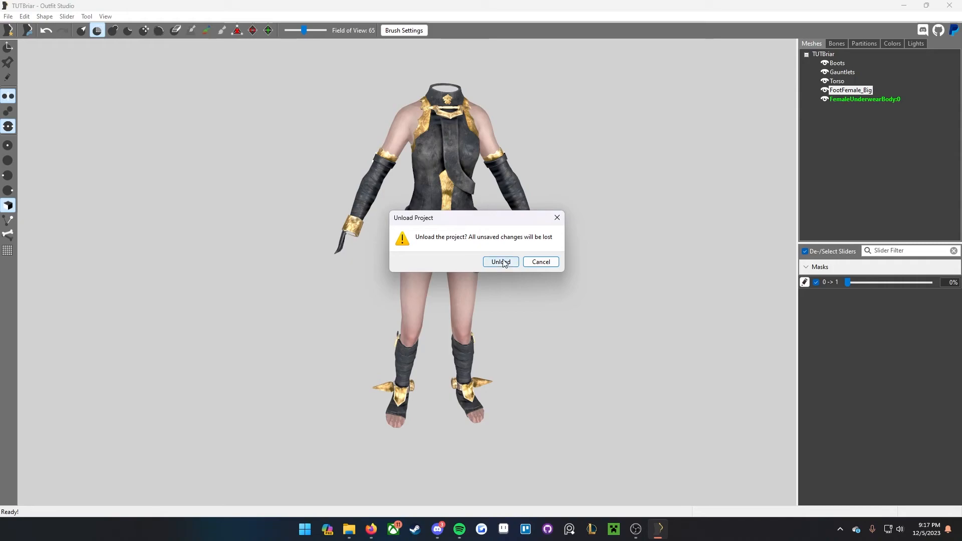
left_click(501, 262)
left_click_drag(468, 170, 215, 199)
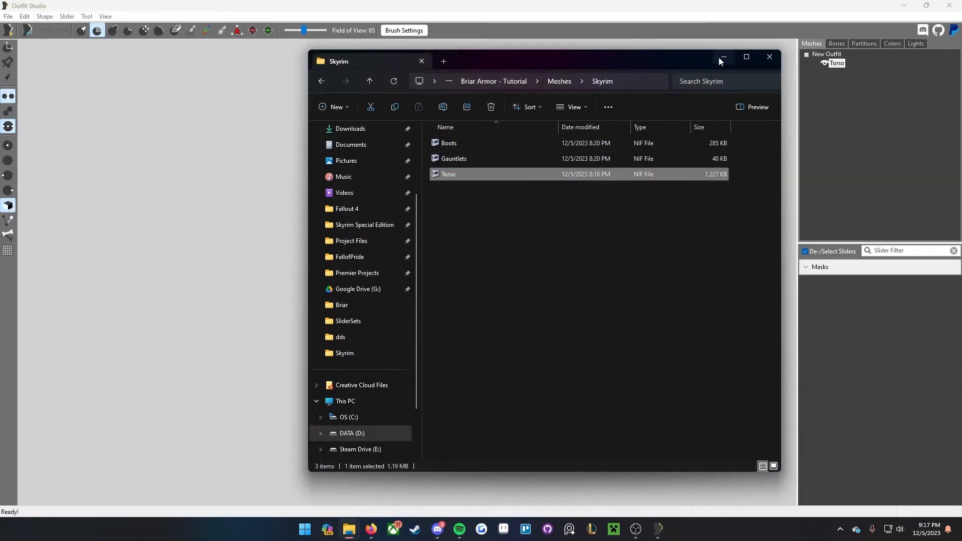
left_click(723, 57)
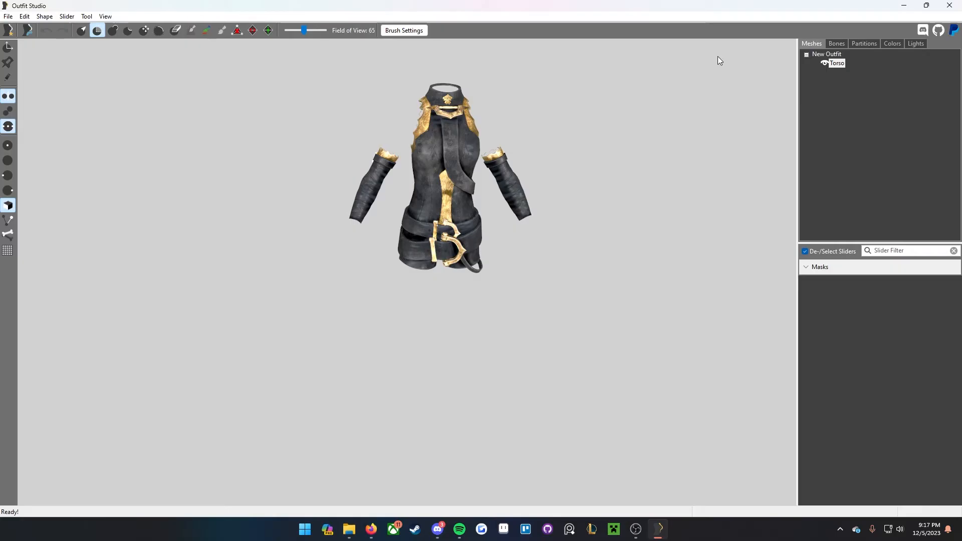
right_click_drag(439, 242, 464, 270)
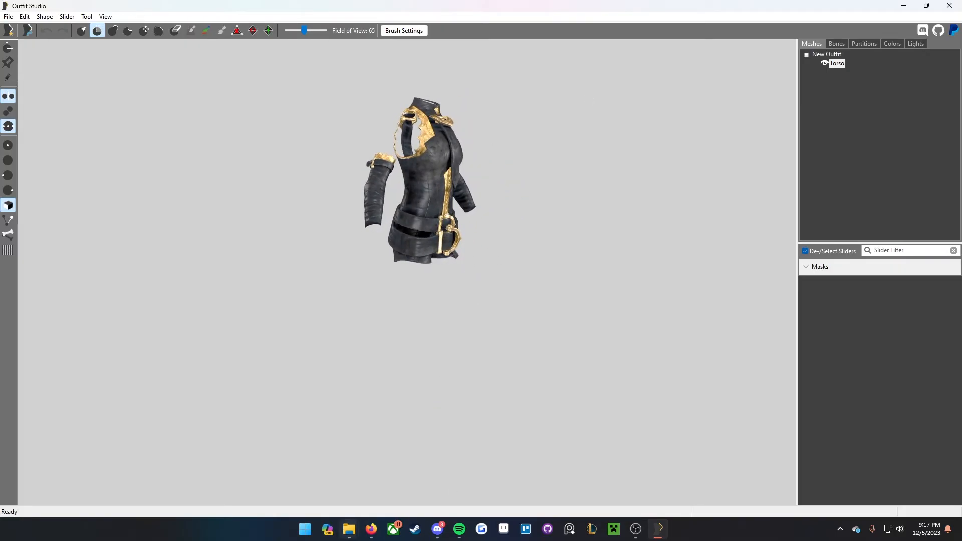
Step: Add the coin01 mesh from the Briar Armor - Tutorial Meshes\clutter folder to the scene as a reference
mouse_move(349, 529)
left_click(389, 485)
left_click_drag(511, 64, 664, 74)
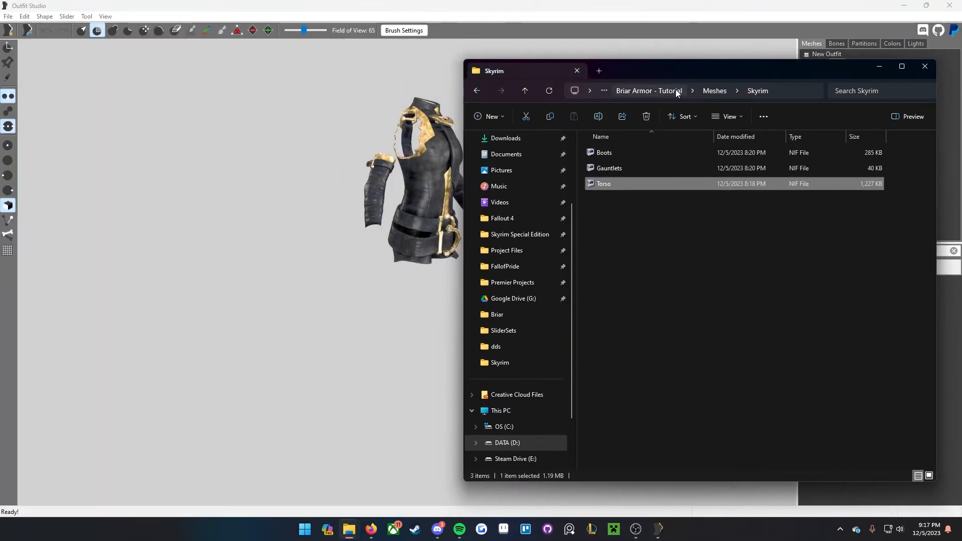
left_click(673, 93)
left_click(612, 168)
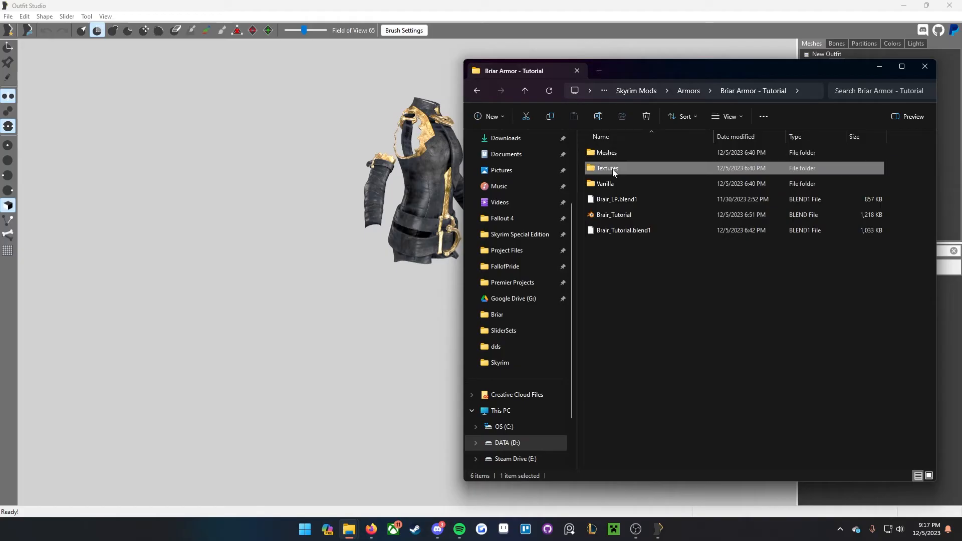
double_click(613, 158)
double_click(622, 157)
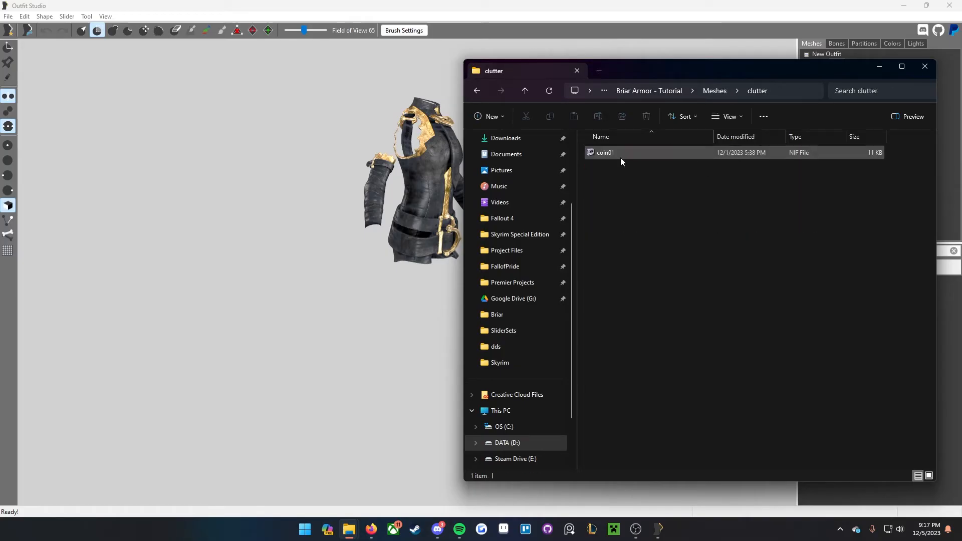
left_click(608, 153)
left_click_drag(608, 153, 355, 387)
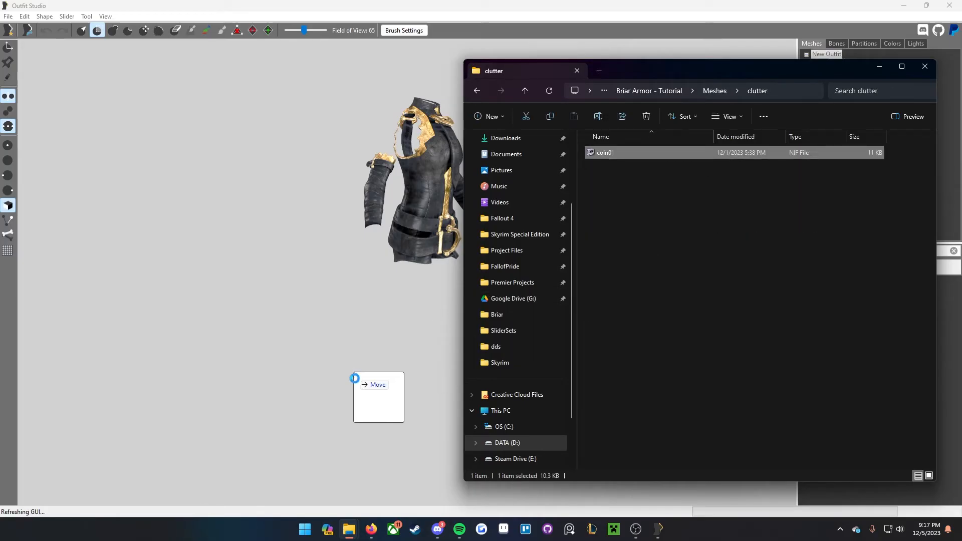
left_click(688, 252)
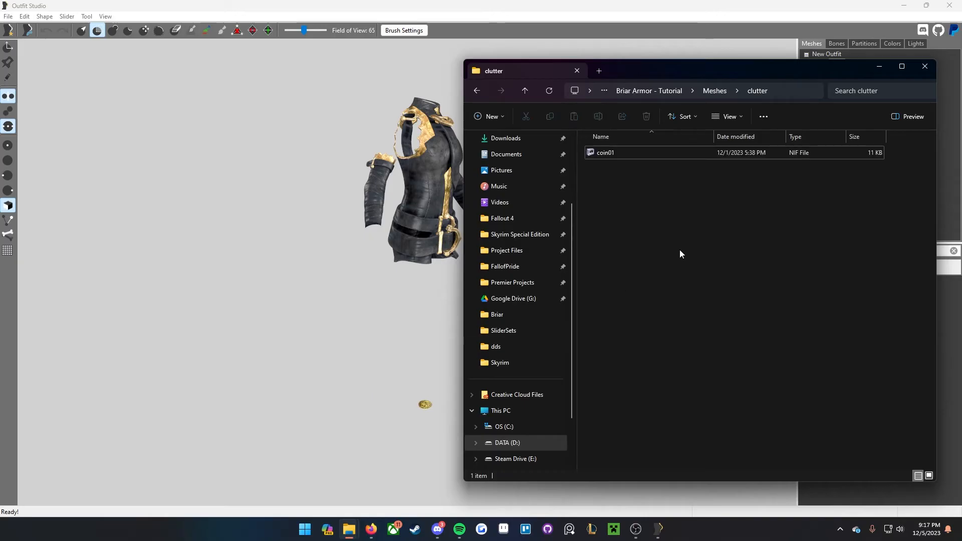
key("alt+Left")
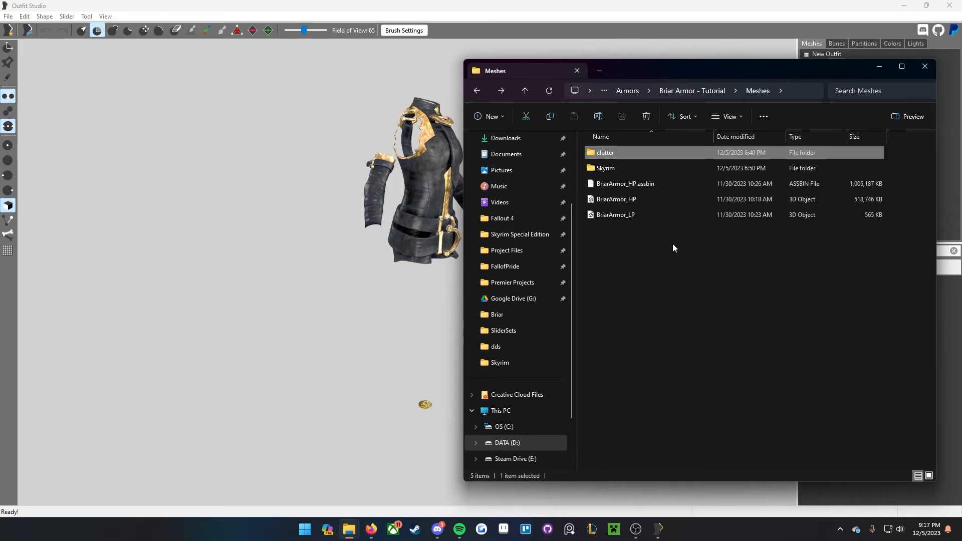
left_click(880, 67)
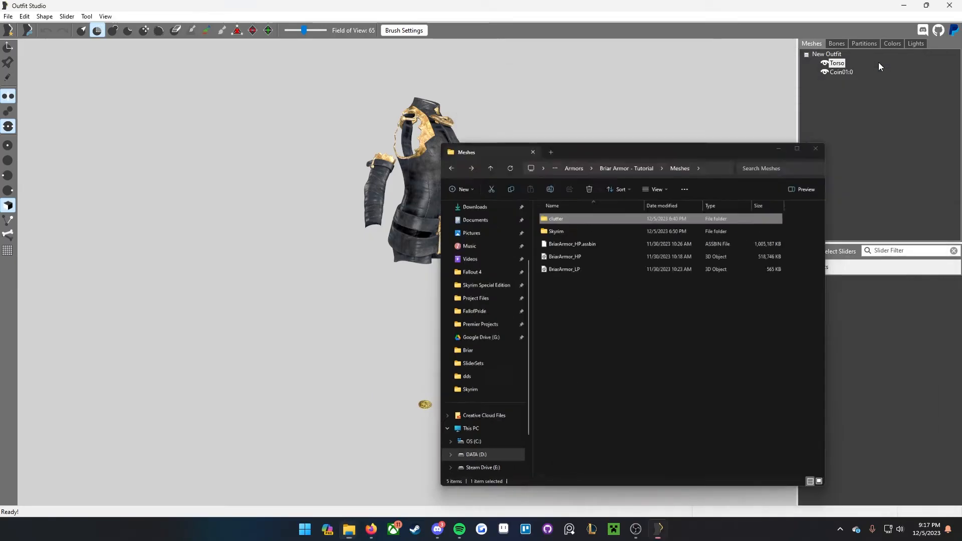
Step: Open the meshes folder on the desktop, go to armor\thievesguild\m and select the torsognd file
left_click(905, 6)
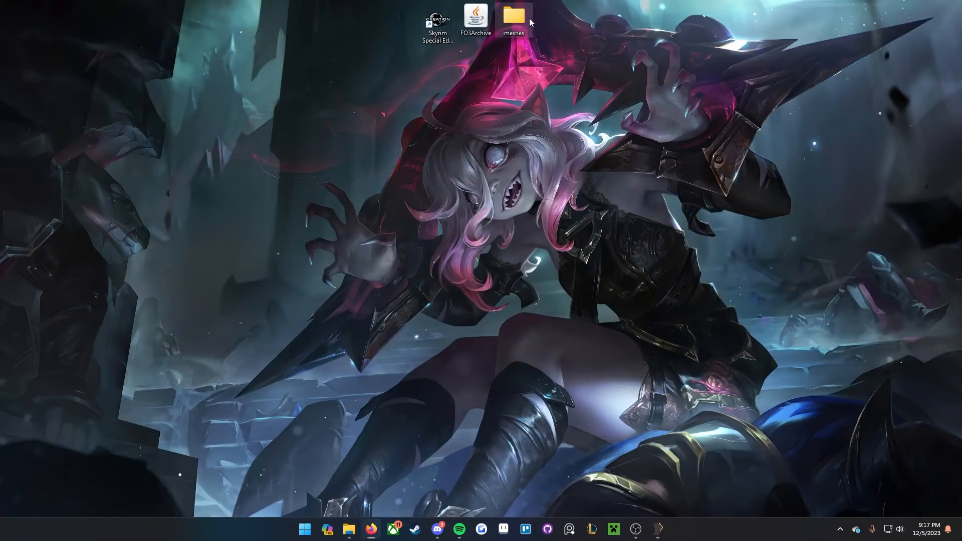
double_click(529, 19)
left_click_drag(332, 56, 797, 51)
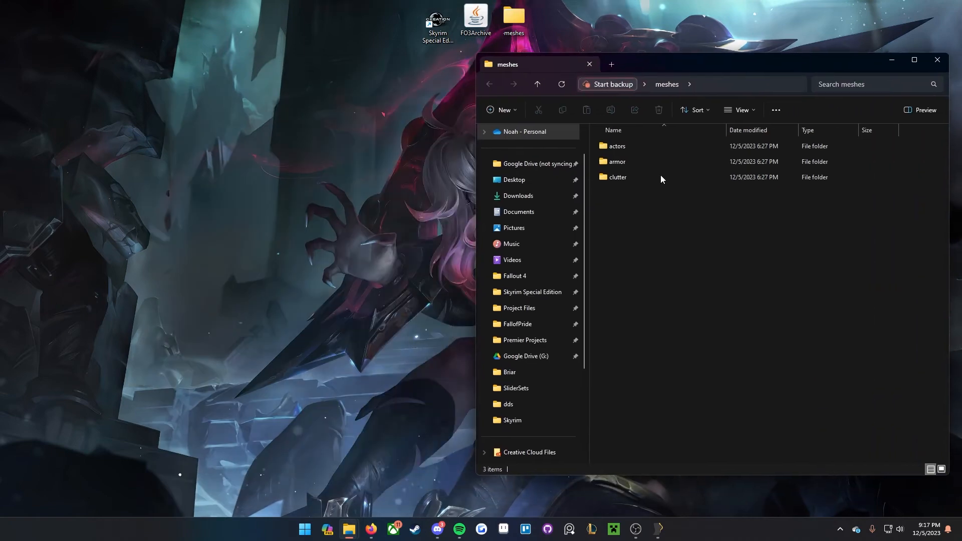
double_click(629, 158)
double_click(633, 145)
double_click(630, 161)
left_click(630, 271)
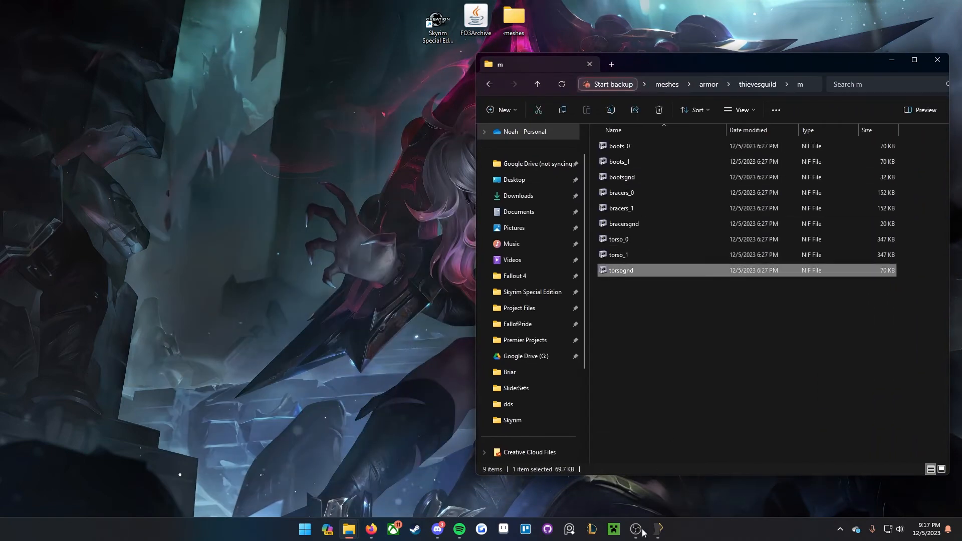
Step: Switch back to Outfit Studio, add the torsognd mesh to the scene and close the file window
left_click(658, 529)
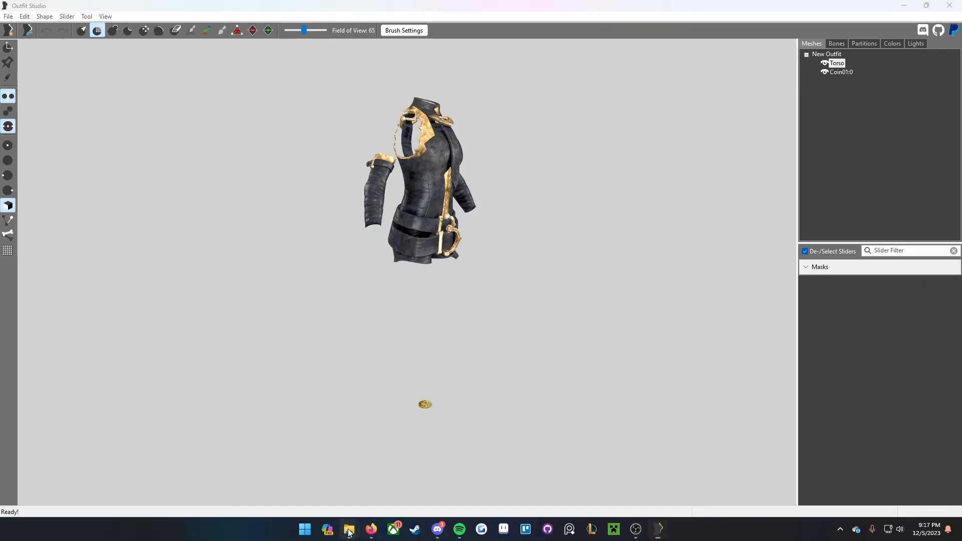
mouse_move(349, 529)
left_click(404, 477)
left_click_drag(654, 269, 372, 293)
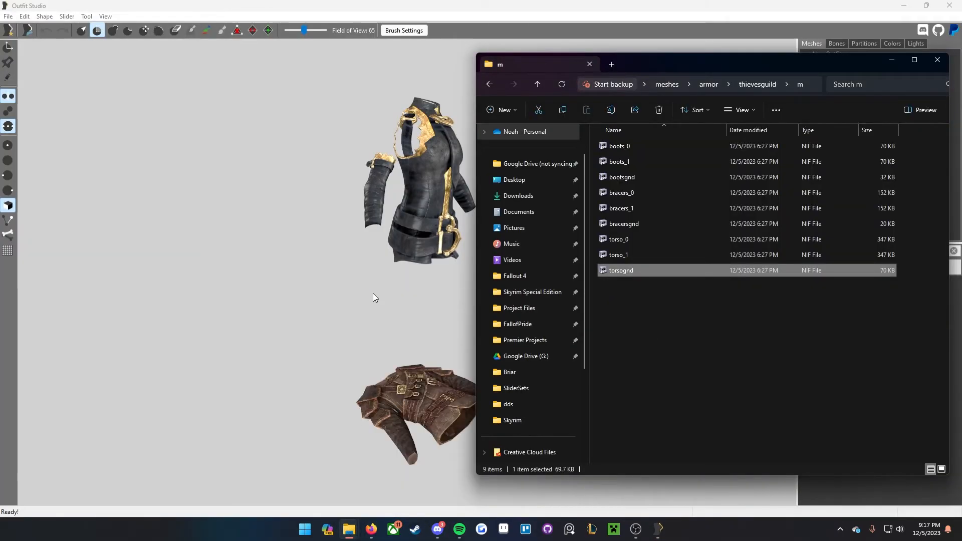
left_click(937, 65)
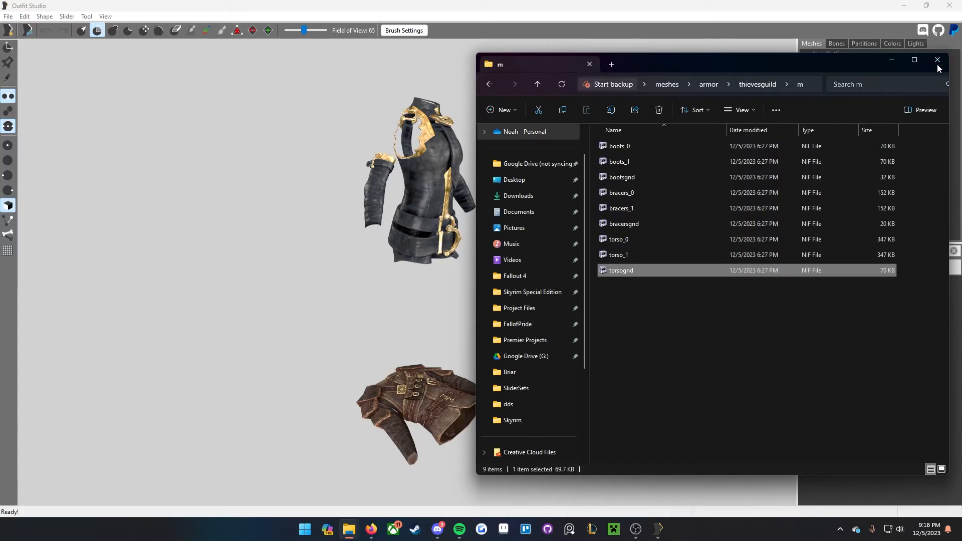
mouse_move(476, 189)
right_mouse_down()
mouse_move(432, 193)
mouse_move(568, 141)
mouse_move(547, 123)
mouse_move(347, 134)
mouse_move(371, 139)
right_mouse_up()
left_click(8, 77)
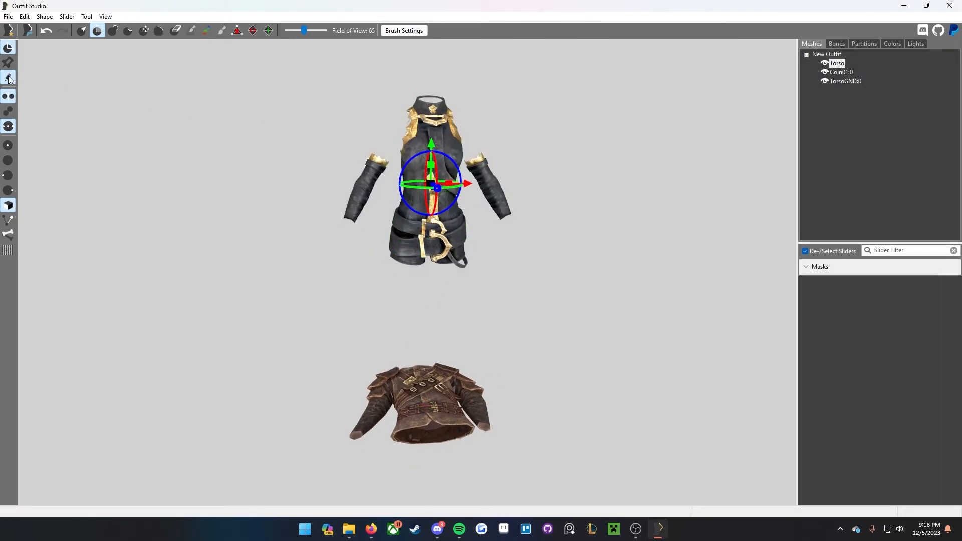
right_click_drag(275, 93, 284, 101)
scroll(293, 107, "up", 1)
middle_click_drag(341, 123, 362, 188)
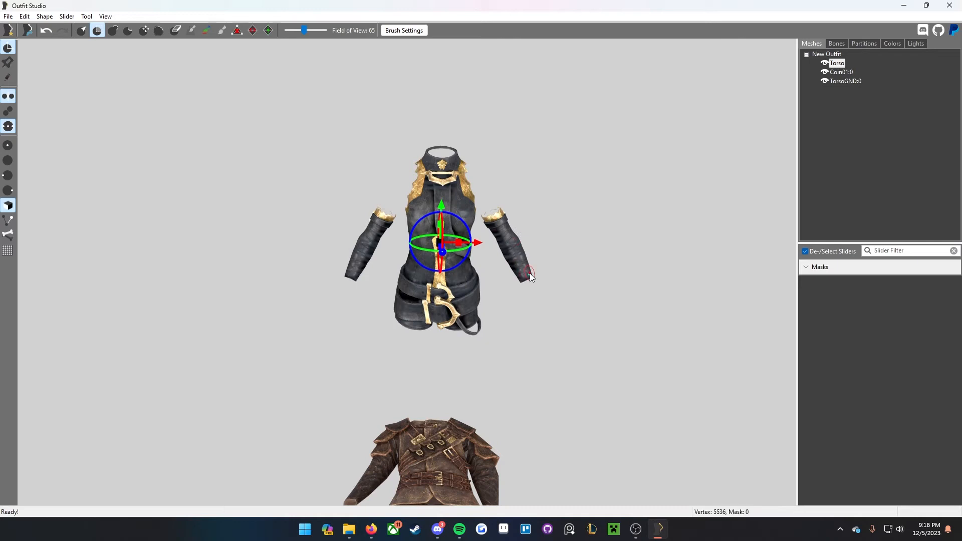
mouse_move(386, 234)
right_mouse_down()
mouse_move(407, 239)
mouse_move(399, 230)
right_mouse_up()
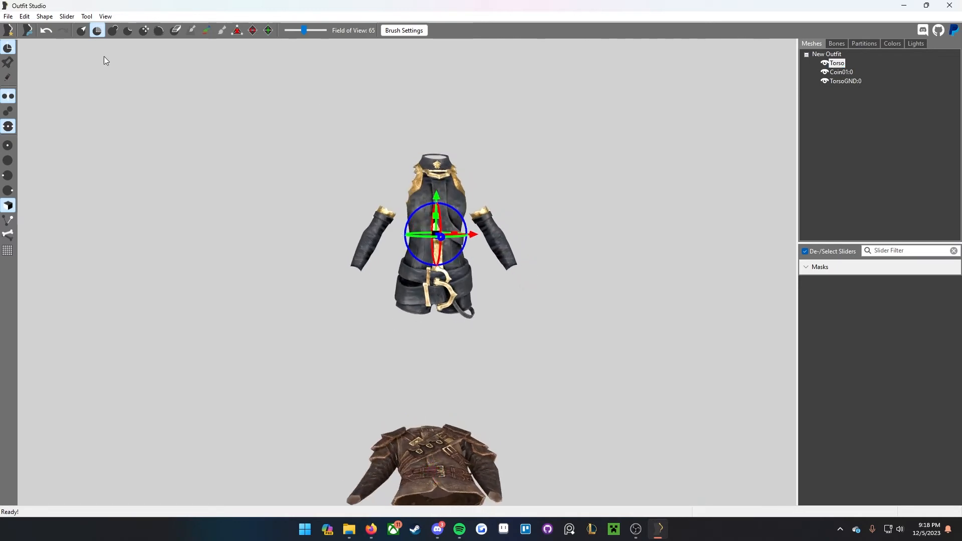
left_click(7, 49)
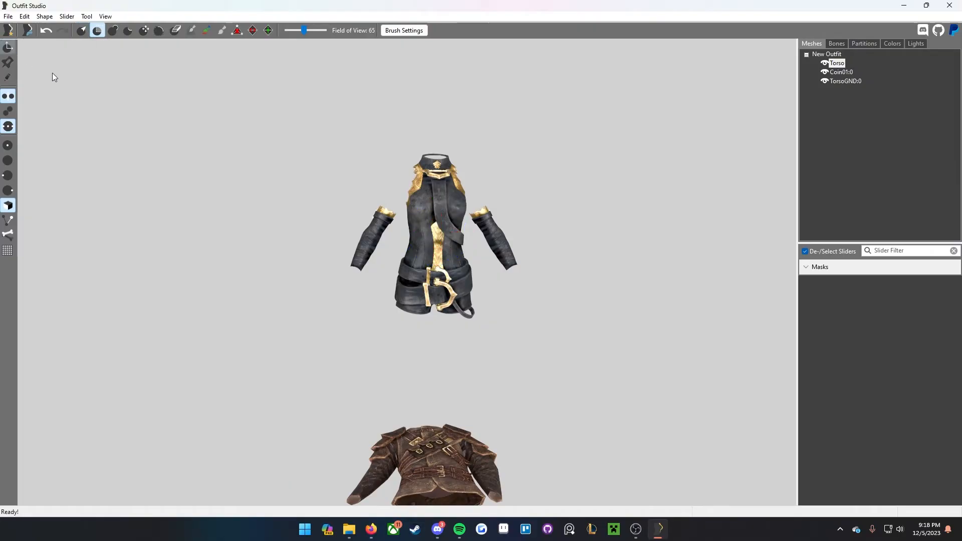
Step: Display the vertices of the Torso mesh and mask both sleeve pieces with the mask brush
left_click(8, 77)
scroll(401, 206, "up", 4)
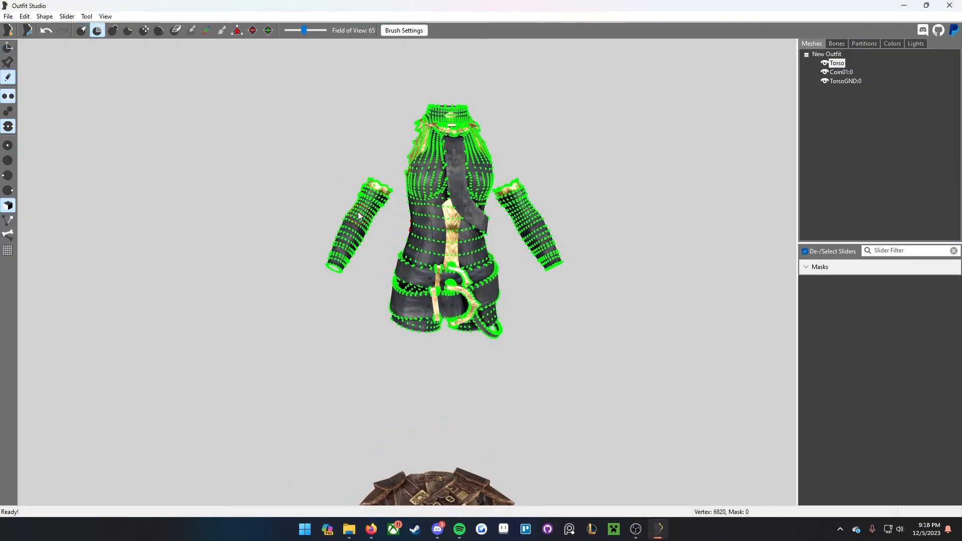
scroll(335, 215, "up", 3)
scroll(335, 215, "down", 2)
scroll(334, 216, "up", 8)
mouse_move(332, 244)
left_mouse_down()
mouse_move(356, 186)
mouse_move(356, 202)
left_mouse_up()
Step: Examine the masked sleeves and the torso's armholes and sides from several angles for wrongly masked vertices
mouse_move(408, 210)
right_mouse_down()
mouse_move(131, 214)
mouse_move(275, 234)
mouse_move(651, 215)
right_mouse_up()
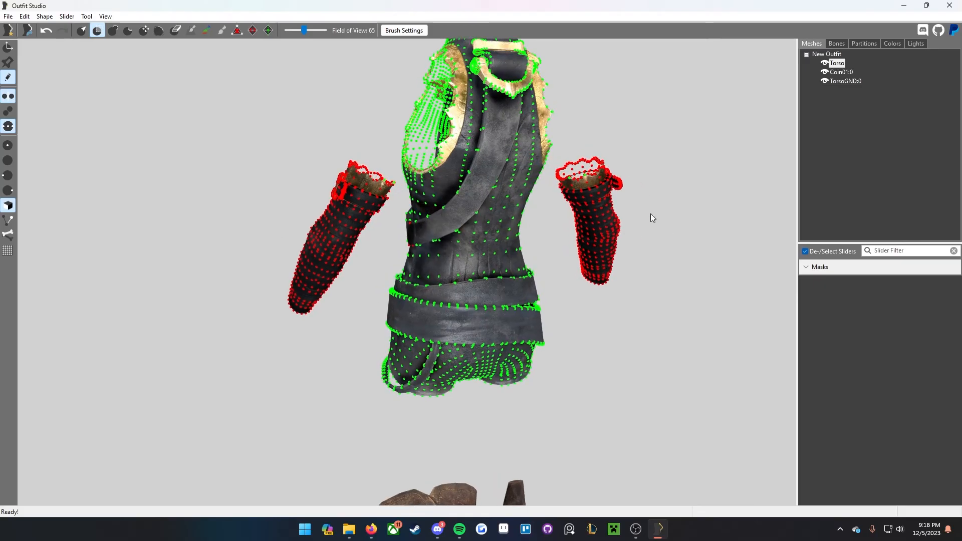
mouse_move(599, 187)
right_mouse_down()
mouse_move(561, 206)
mouse_move(381, 210)
mouse_move(398, 224)
right_mouse_up()
right_click_drag(459, 266, 463, 248)
scroll(446, 253, "down", 15)
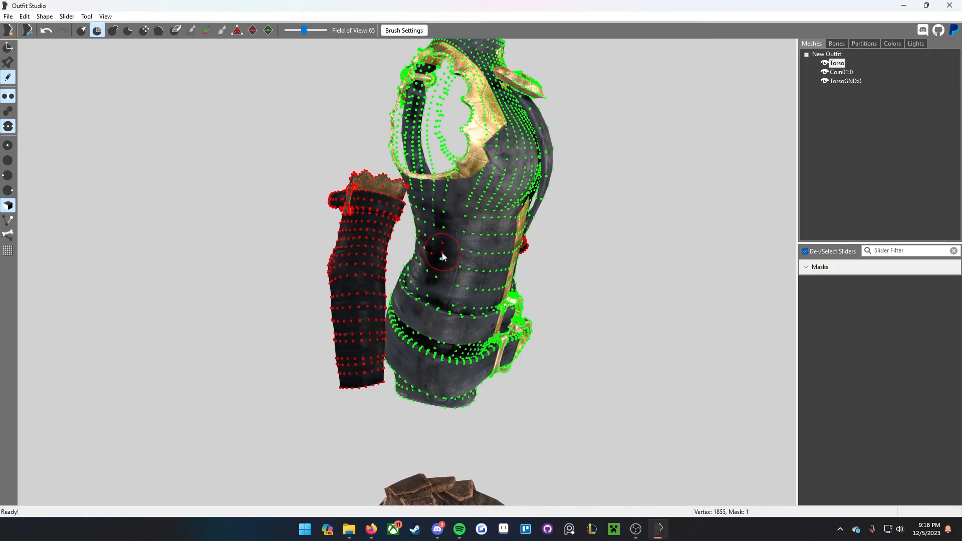
mouse_move(442, 274)
right_mouse_down()
mouse_move(491, 271)
mouse_move(169, 264)
mouse_move(153, 224)
mouse_move(1, 241)
mouse_move(1, 273)
right_mouse_up()
scroll(153, 224, "down", 5)
scroll(1, 242, "up", 5)
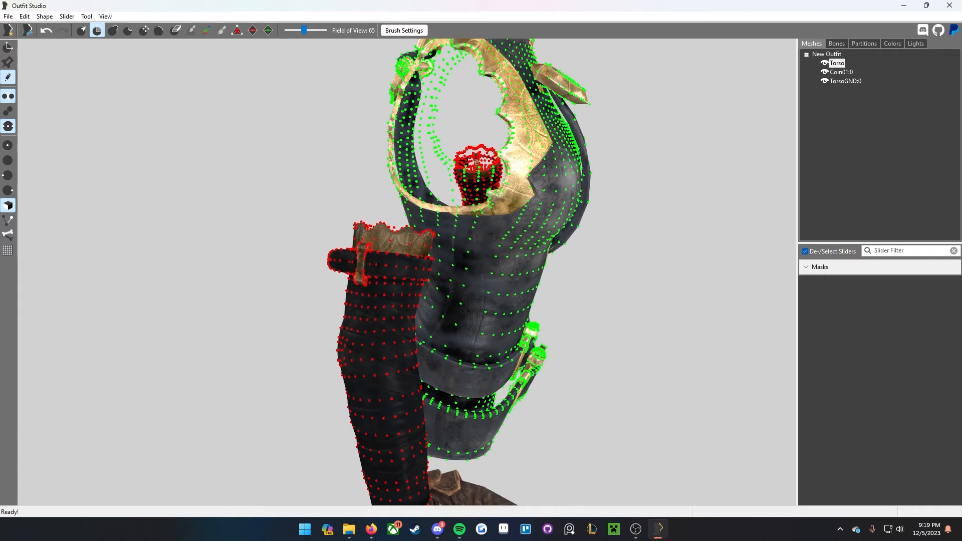
scroll(558, 240, "down", 6)
right_click_drag(20, 389, 459, 320)
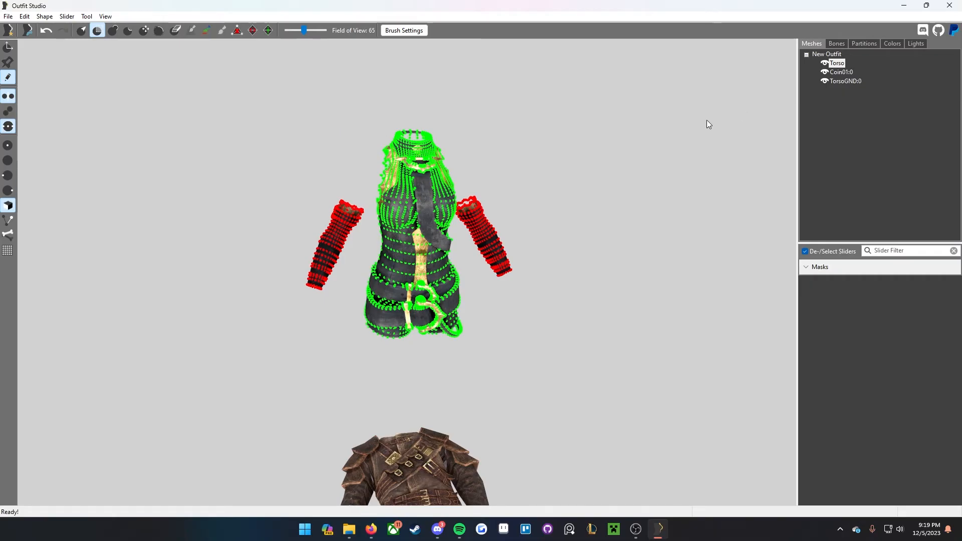
Step: Invert the mask on the Torso mesh and delete the unmasked sleeve vertices
key("ctrl+i")
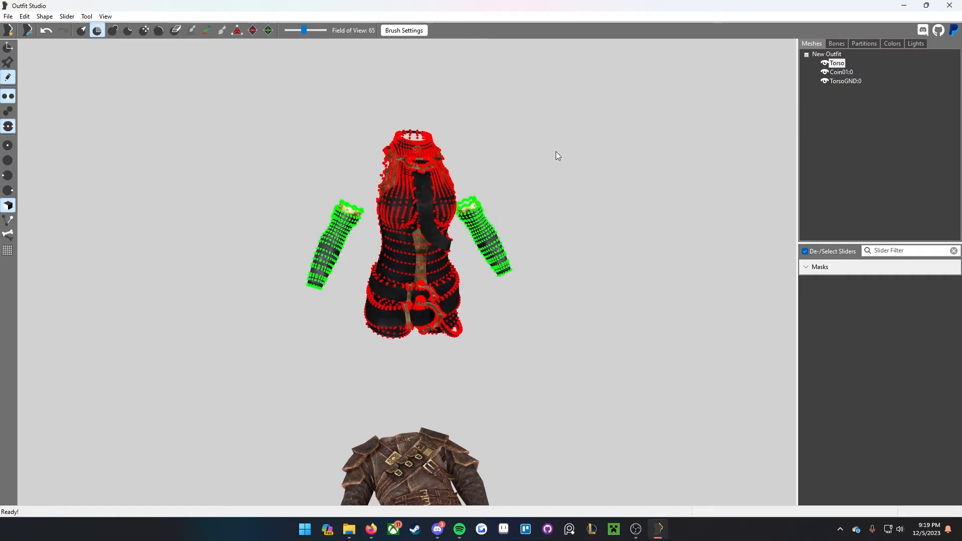
right_click(837, 63)
left_click(863, 103)
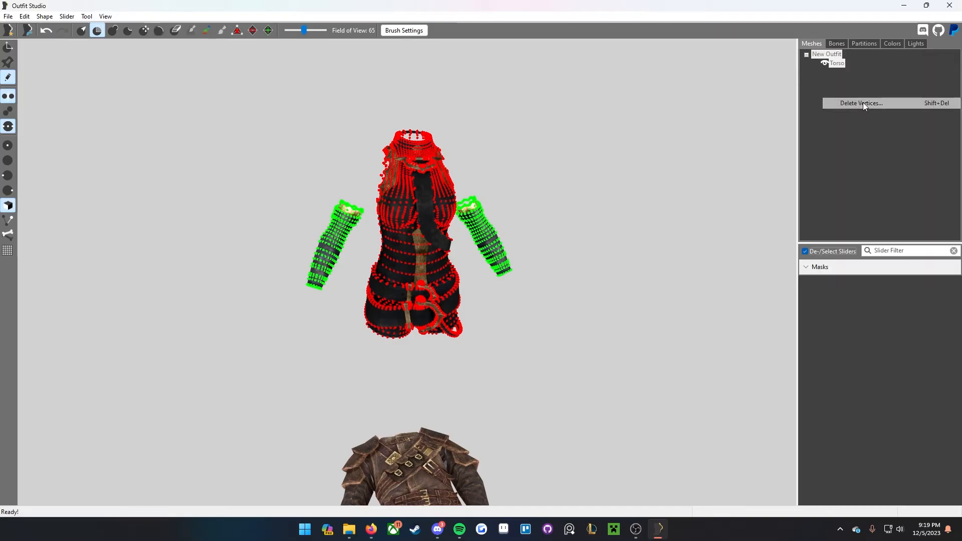
right_click_drag(501, 268, 466, 205)
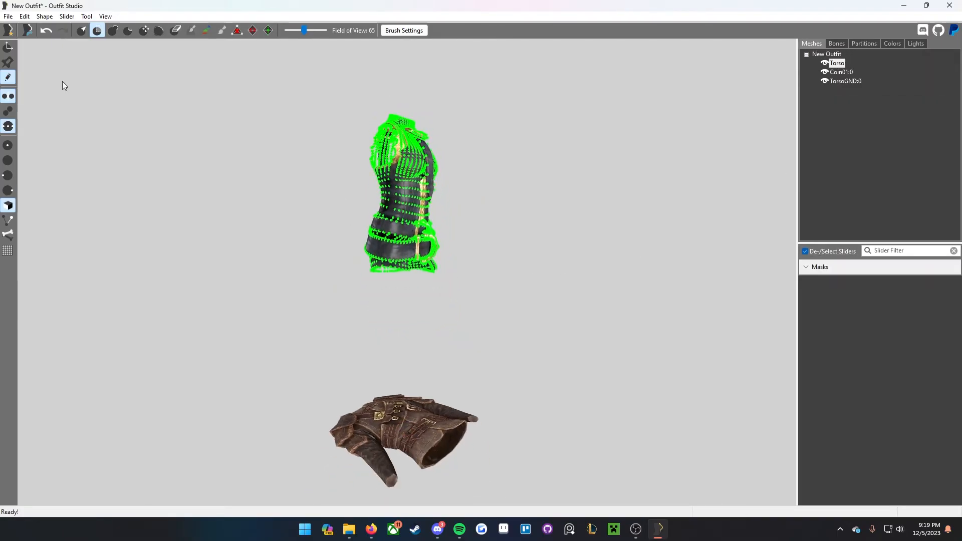
Step: Clear the mask and rotate the torso with the Transform tool until it lies on its back
key("ctrl+a")
left_click(8, 48)
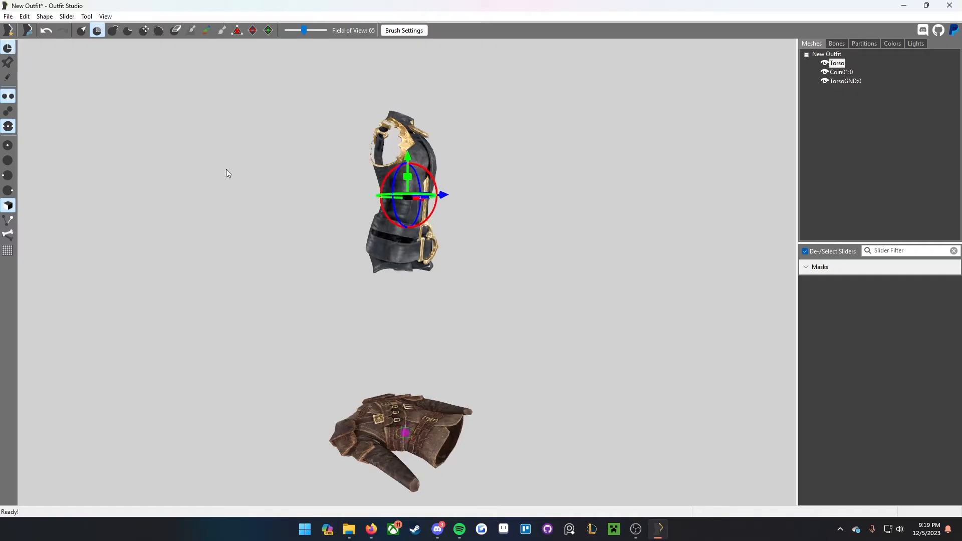
right_click_drag(227, 169, 252, 169)
left_click_drag(426, 171, 370, 145)
right_click_drag(443, 170, 468, 174)
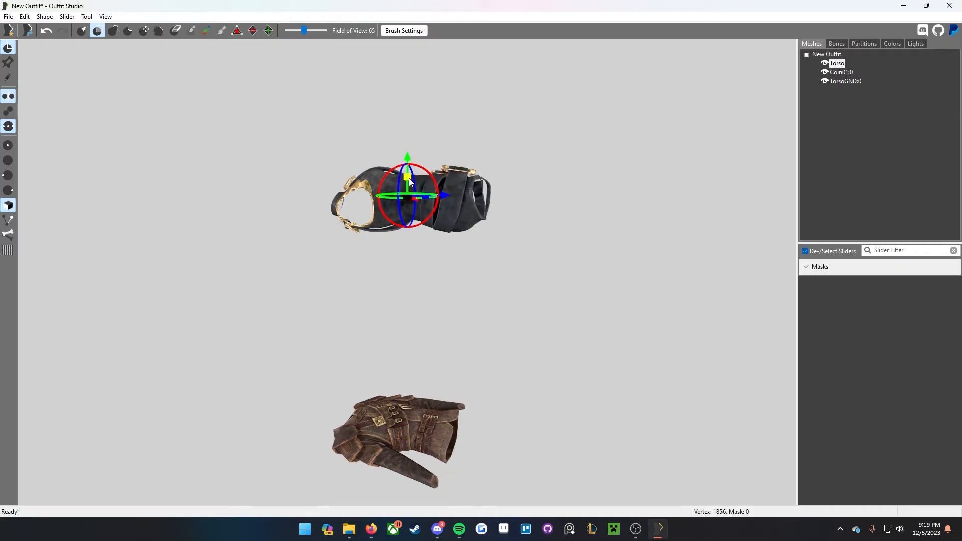
Step: Flatten the lying torso vertically and move it down onto the thieves guild ground mesh
left_click_drag(410, 181, 420, 336)
mouse_move(419, 335)
right_mouse_down()
mouse_move(430, 322)
mouse_move(366, 324)
mouse_move(461, 299)
right_mouse_up()
left_click_drag(408, 160, 412, 393)
right_click_drag(599, 376, 434, 274)
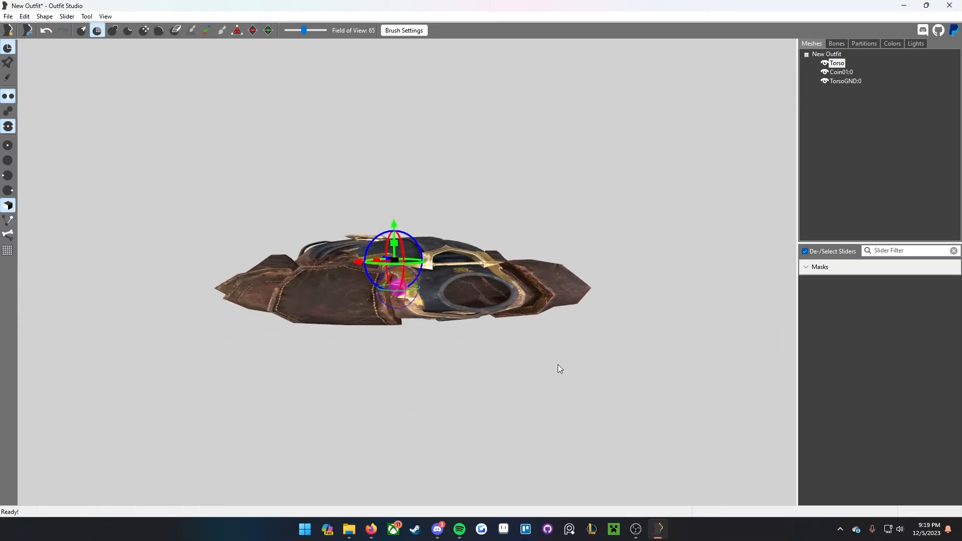
right_click_drag(419, 321, 372, 332)
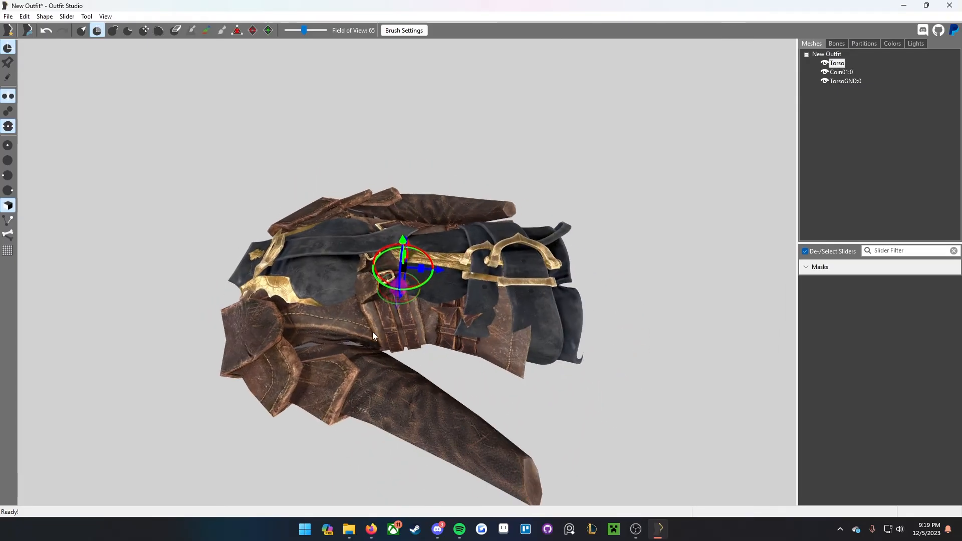
Step: Hide the TorsoGND:0 mesh and check the flattened torso's height against the coin in side view
left_click(825, 82)
right_click_drag(653, 200, 653, 145)
scroll(486, 291, "up", 5)
right_click_drag(487, 290, 407, 297)
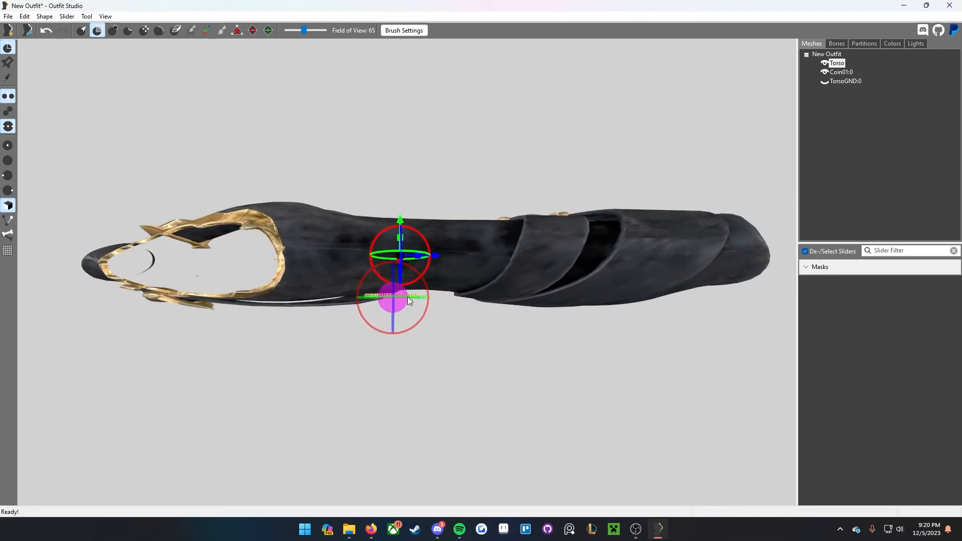
right_click_drag(580, 389, 576, 399)
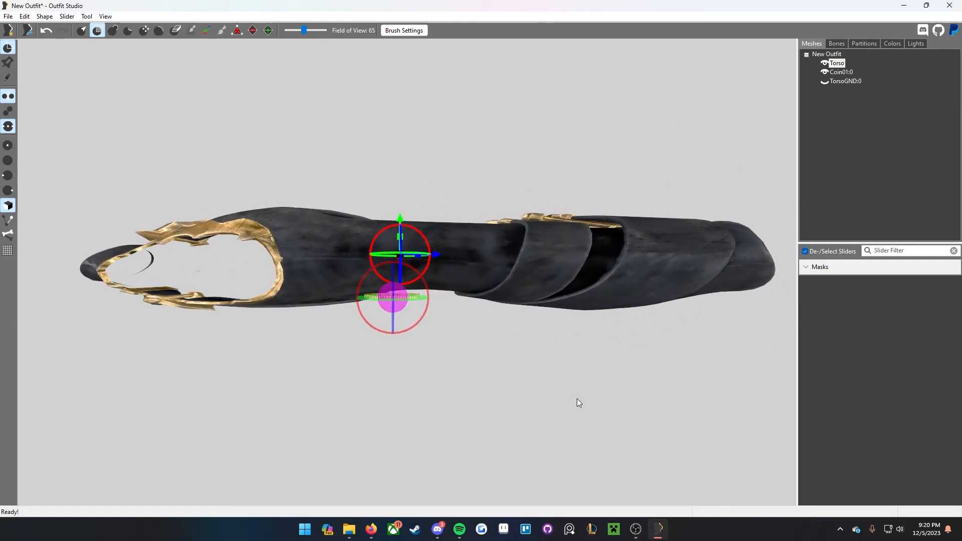
Step: Examine the flattened torso against the coin from the side and from several angles around the model
middle_click_drag(404, 333, 471, 283)
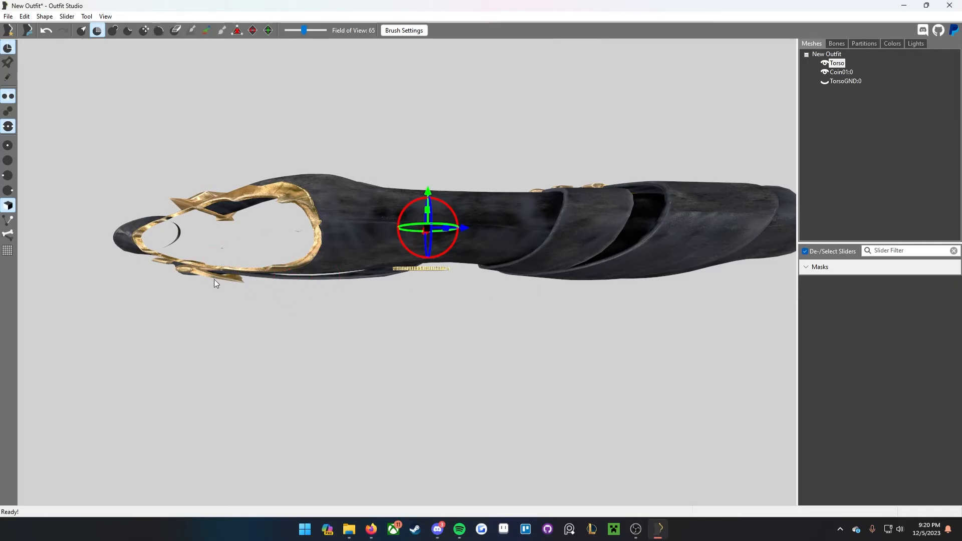
middle_click_drag(312, 276, 241, 262)
middle_click_drag(413, 273, 383, 275)
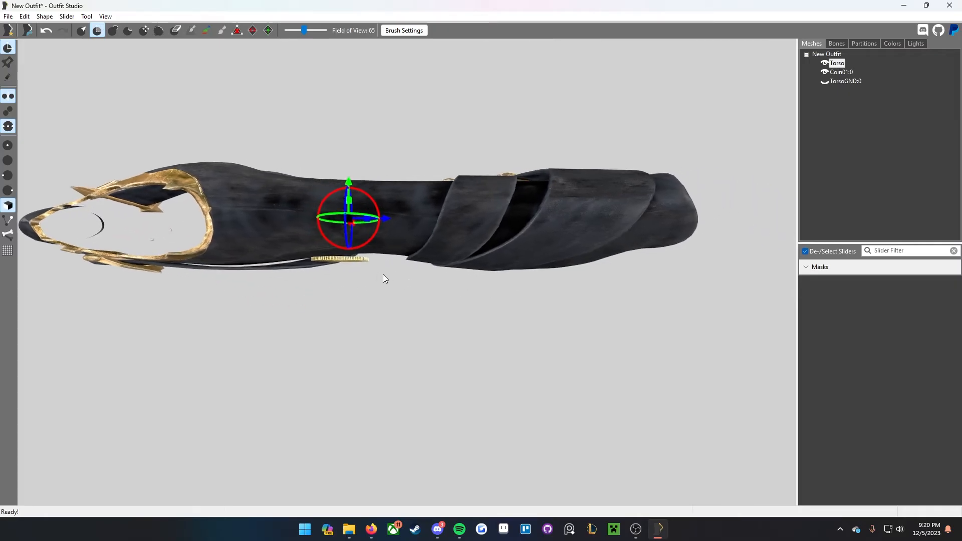
scroll(393, 267, "up", 3)
scroll(393, 266, "down", 5)
right_click_drag(423, 279, 390, 315)
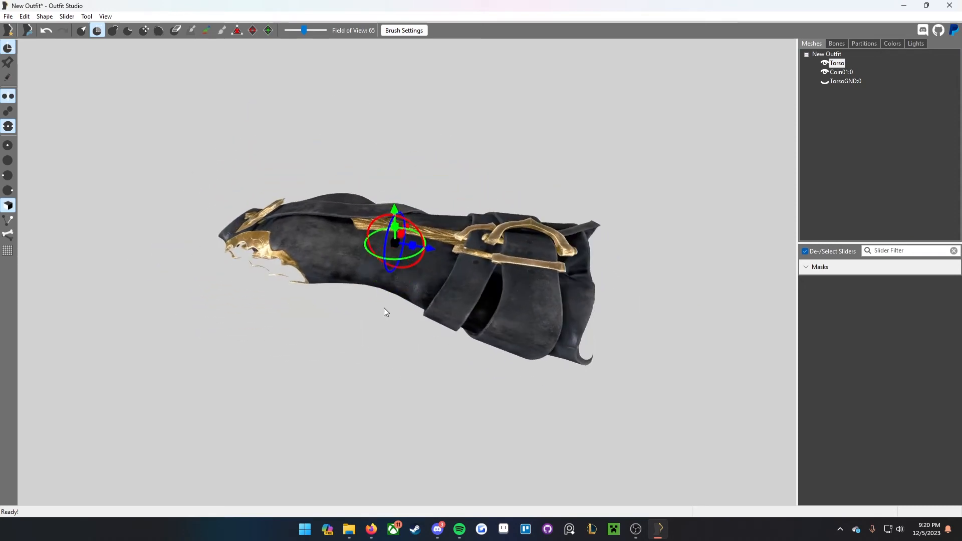
right_click_drag(690, 225, 382, 238)
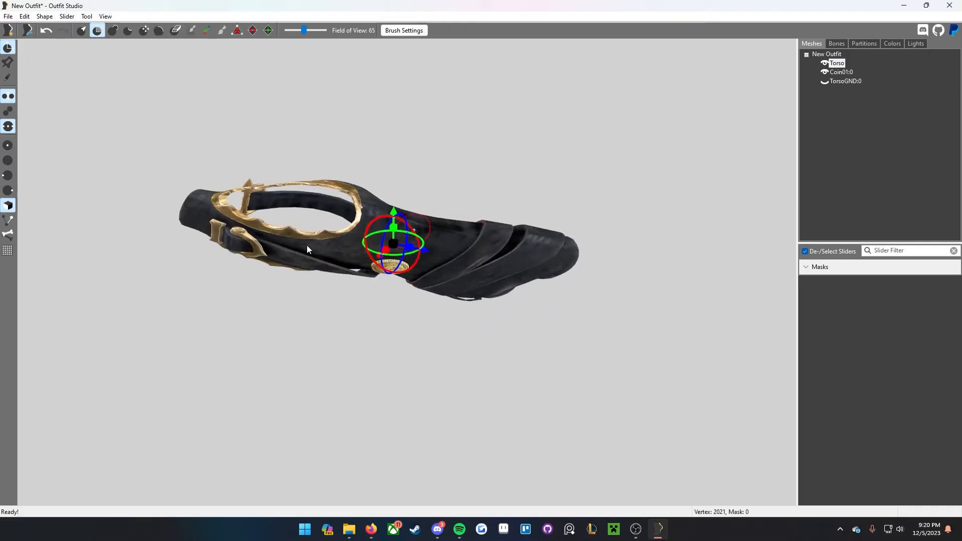
right_click_drag(347, 289, 725, 156)
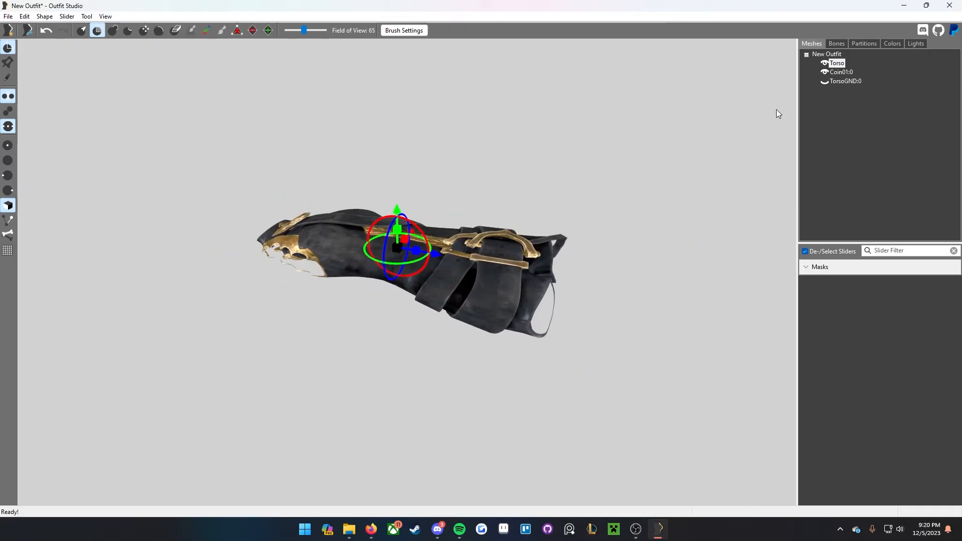
Step: Delete the Coin01:0 and TorsoGND:0 reference meshes from the outfit
left_click(846, 72)
key("Delete")
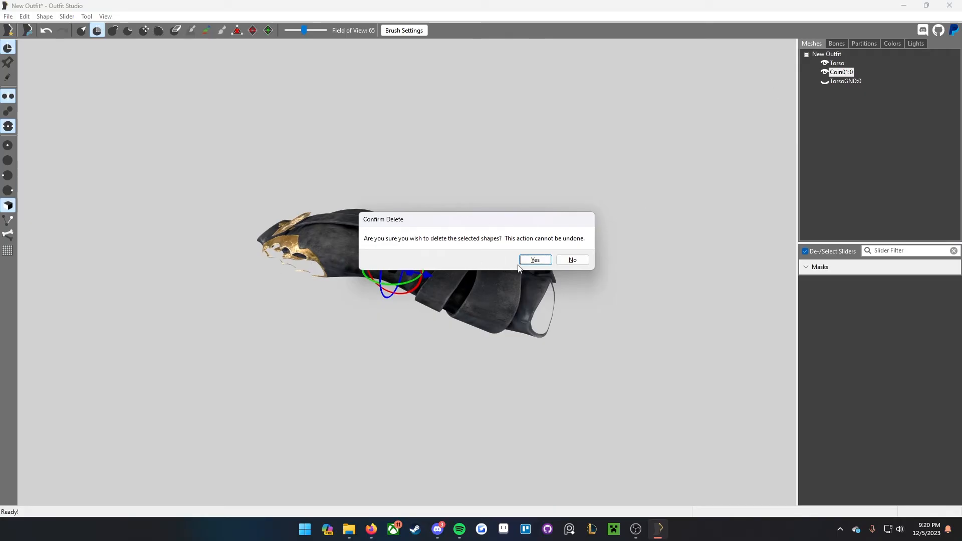
left_click(534, 260)
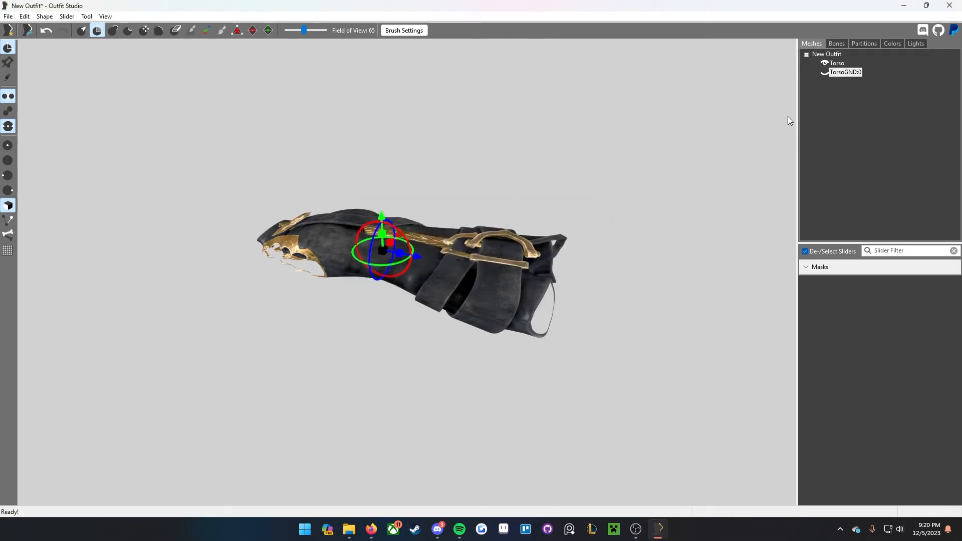
left_click(824, 75)
right_click_drag(572, 205, 420, 191)
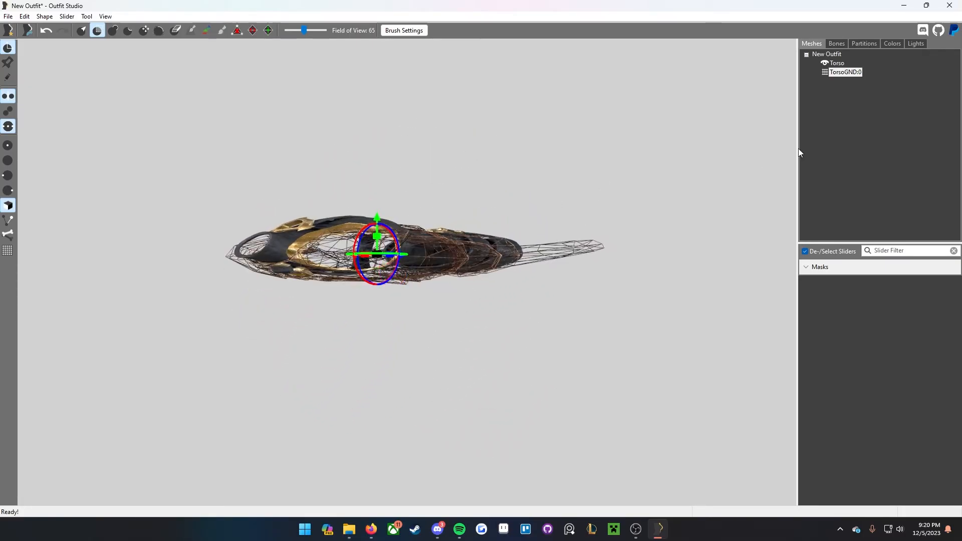
key("Delete")
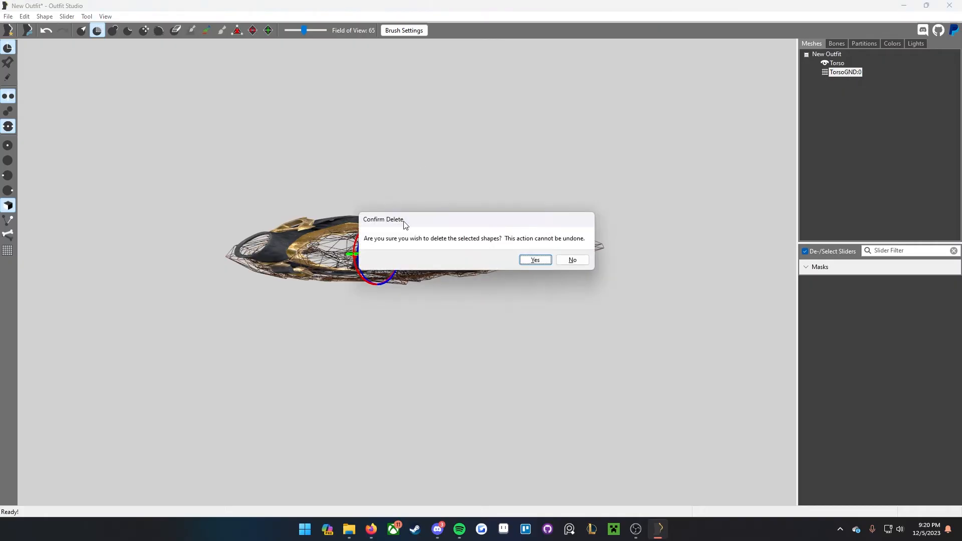
left_click(535, 259)
right_click_drag(648, 216, 236, 134)
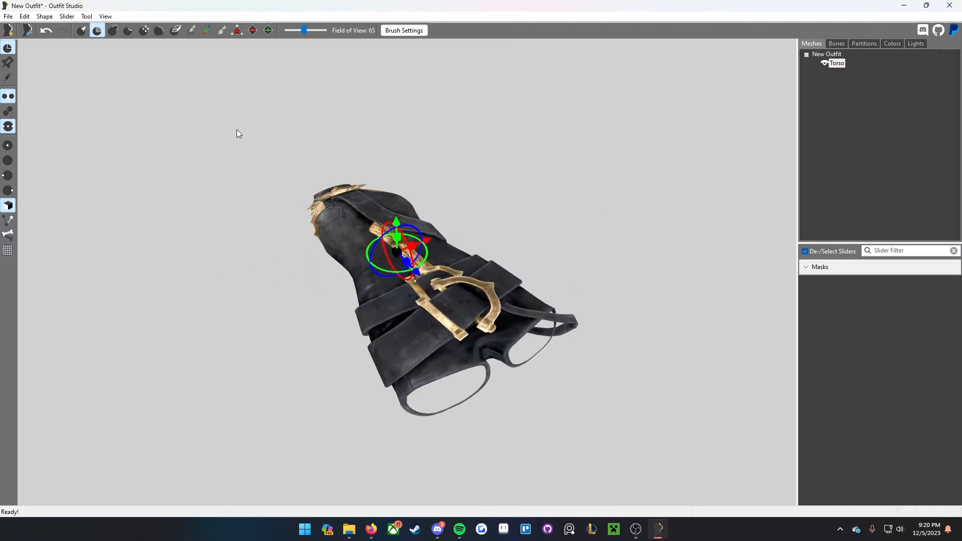
right_click_drag(343, 135, 441, 219)
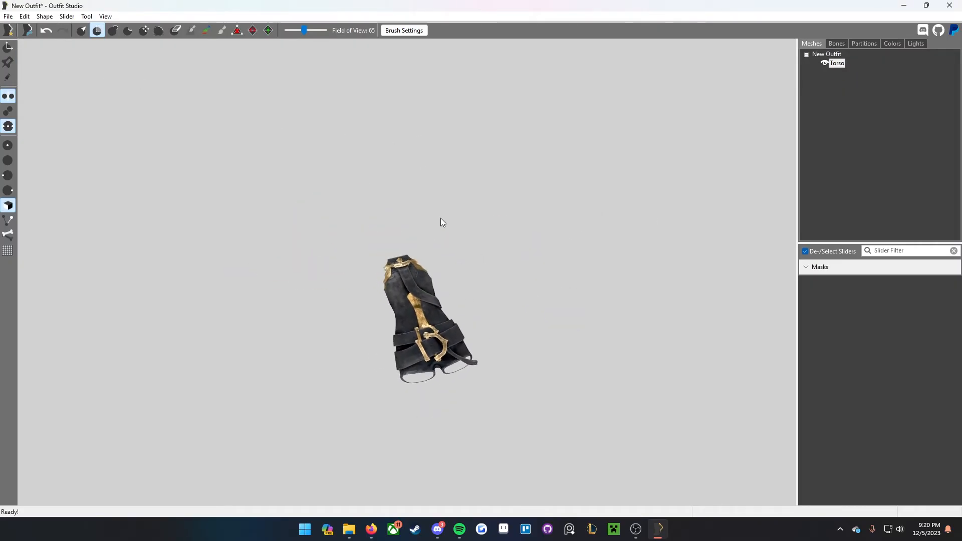
Step: Export the outfit as TUTBriar_GND.nif to the Data\Meshes\armor\TUTBriar folder of Skyrim Special Edition
left_click(9, 16)
mouse_move(112, 151)
left_click(200, 151)
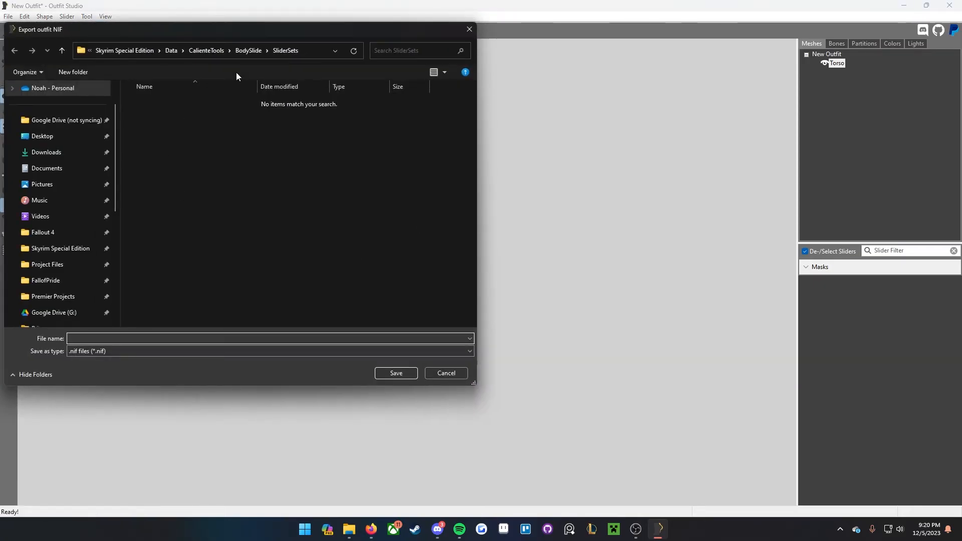
left_click(132, 54)
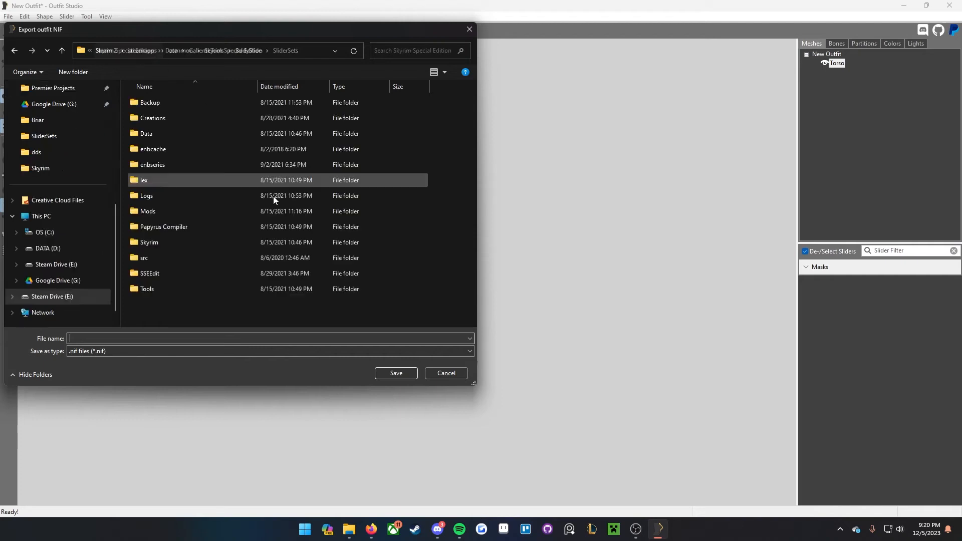
double_click(170, 133)
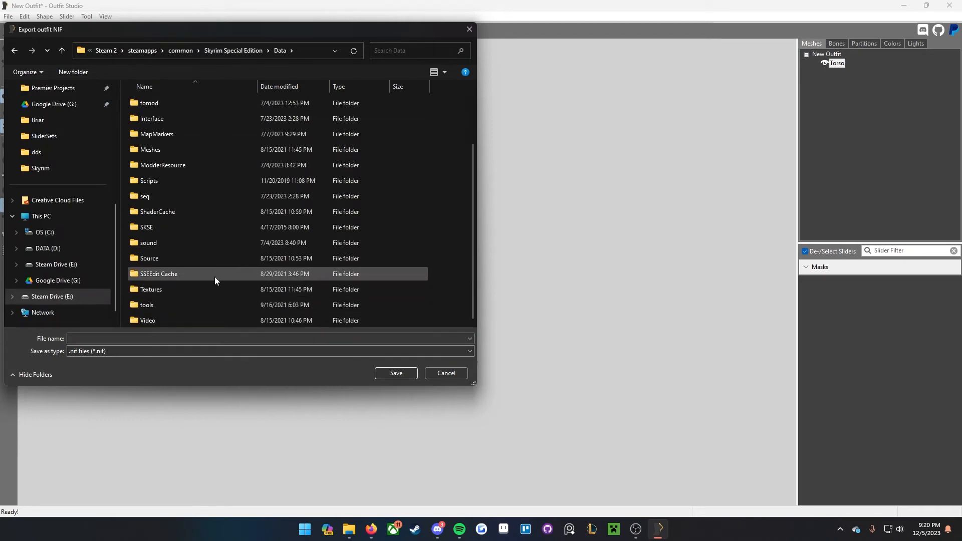
double_click(160, 150)
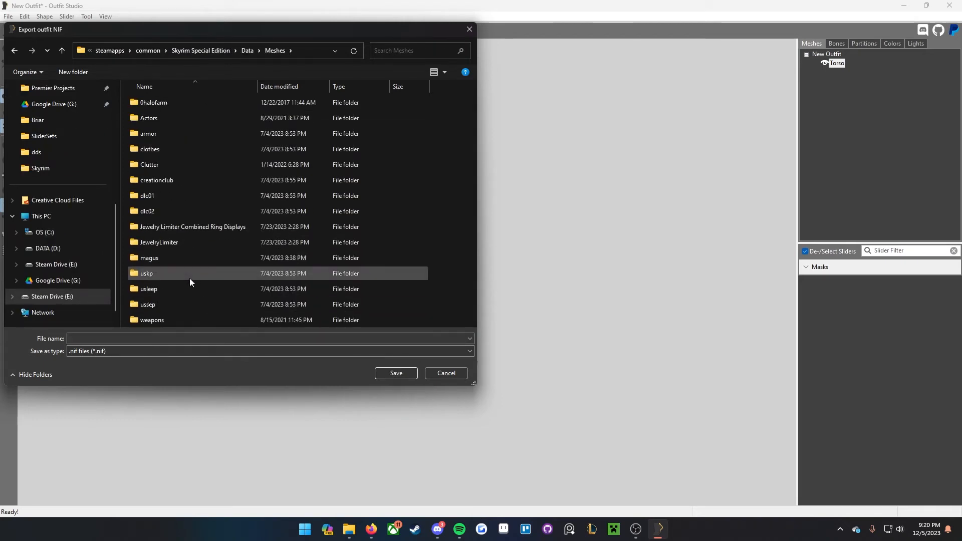
double_click(160, 135)
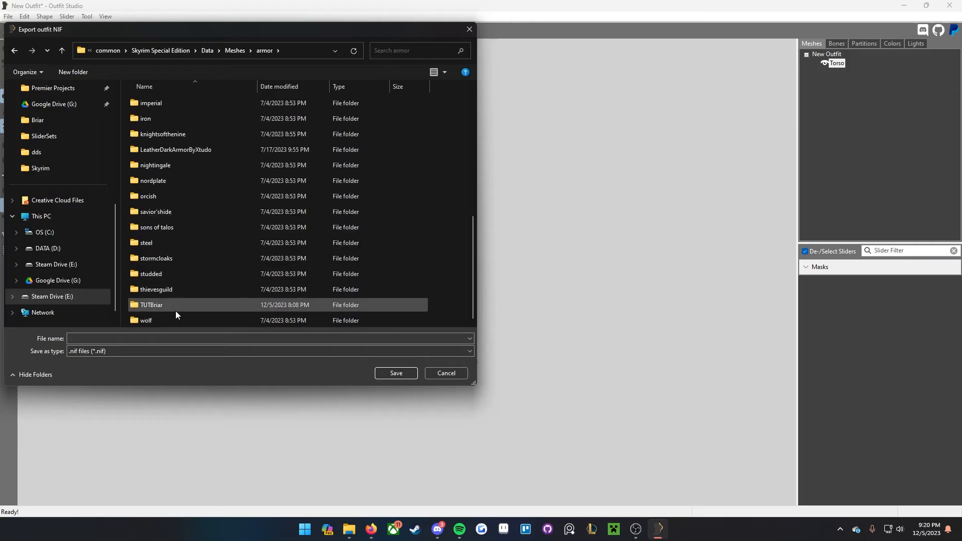
double_click(170, 305)
left_click(153, 336)
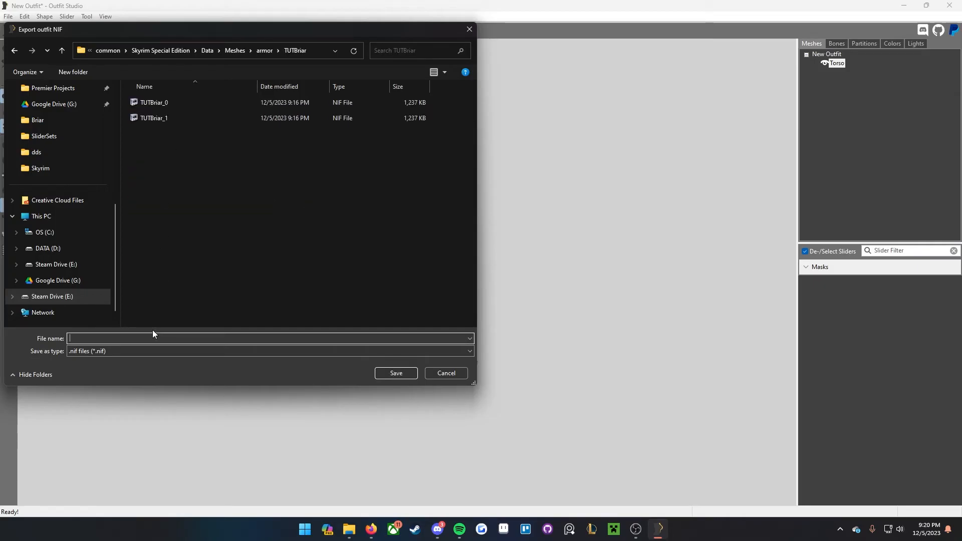
type("TUTBriar_GND")
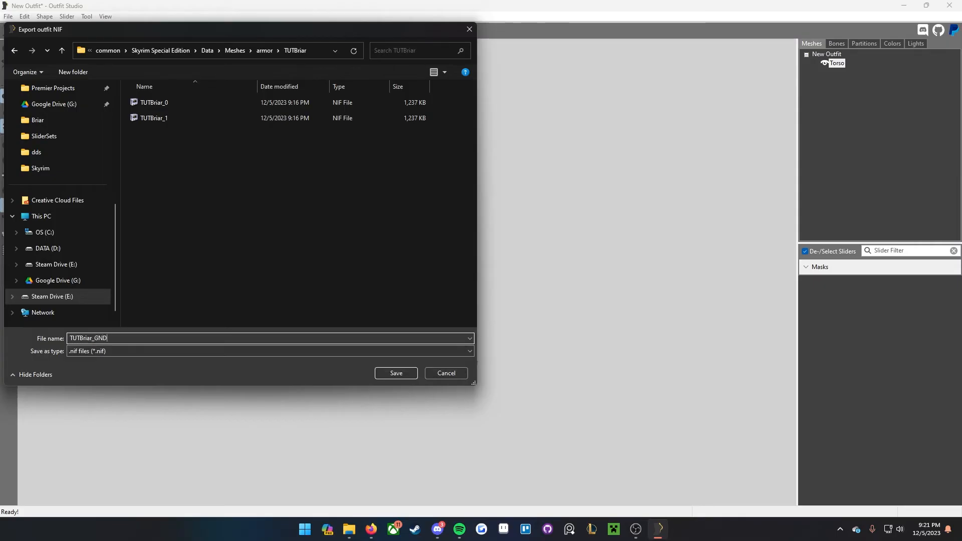
key("Return")
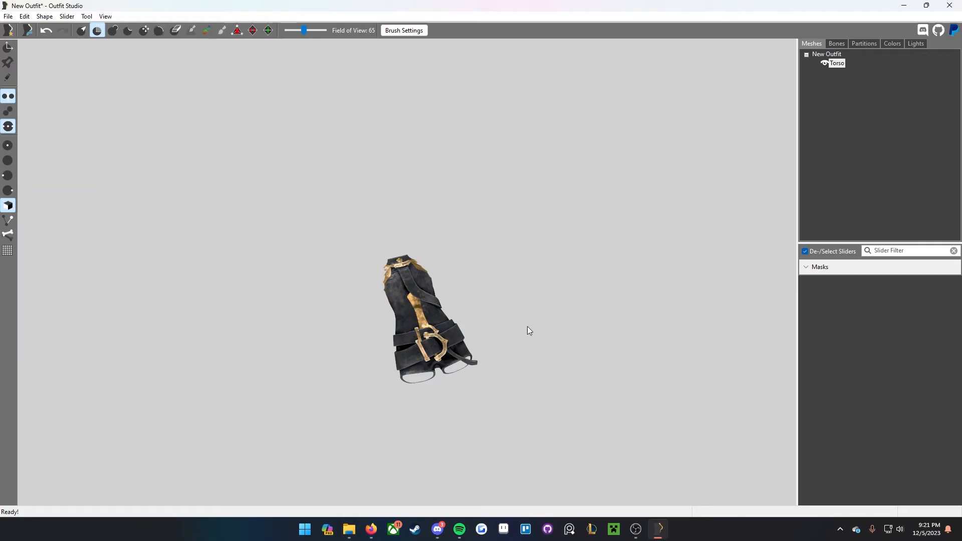
Step: Close Outfit Studio without saving the project changes, and minimize the TUTBriar folder window
left_click(949, 5)
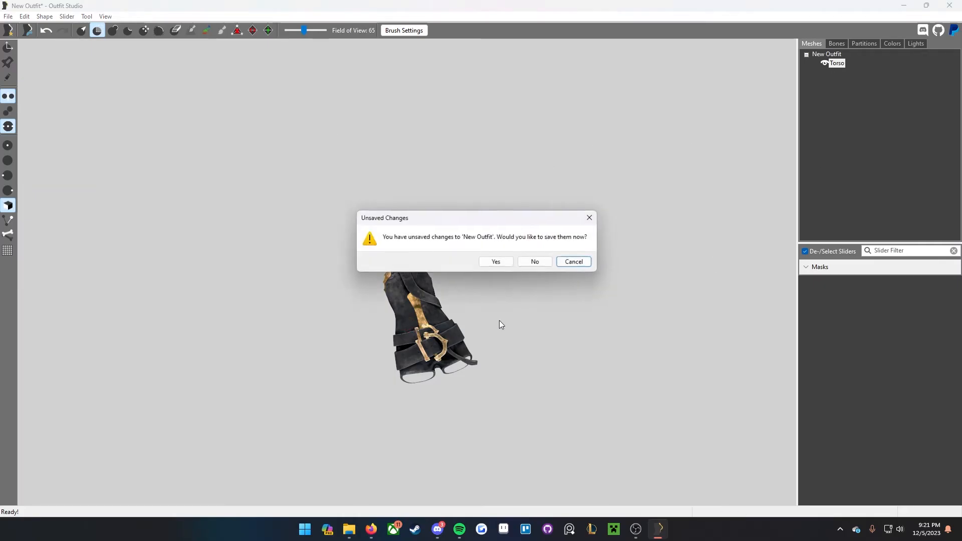
left_click(526, 265)
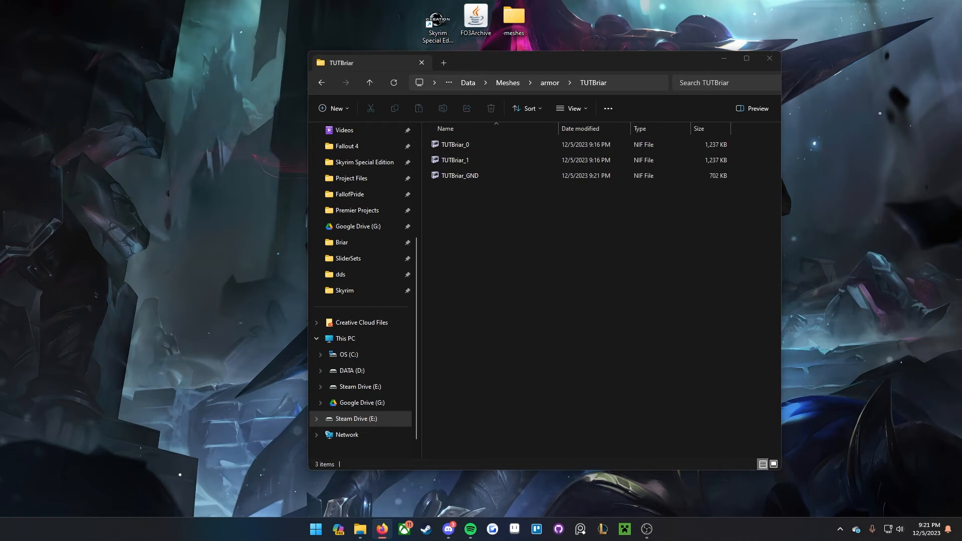
left_click(360, 530)
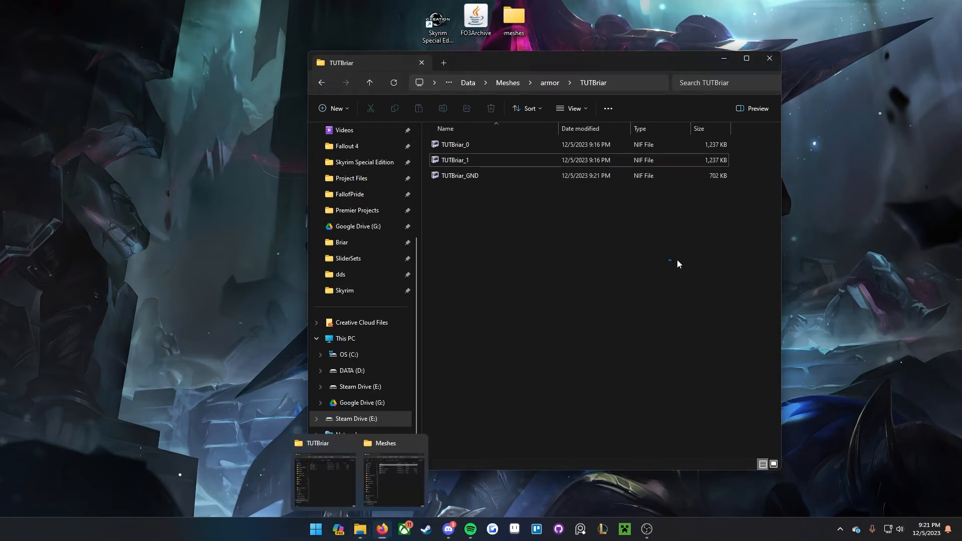
left_click(689, 210)
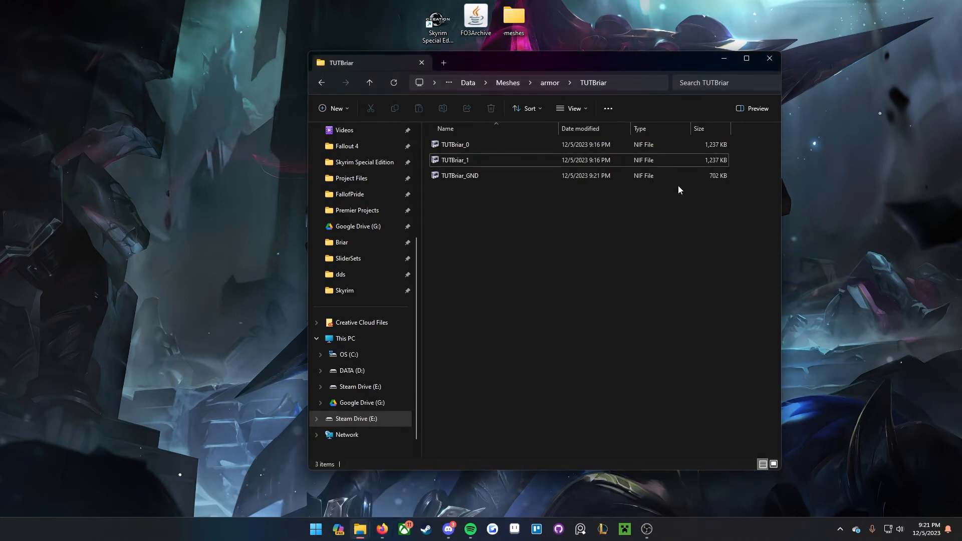
left_click(871, 161)
left_click(722, 61)
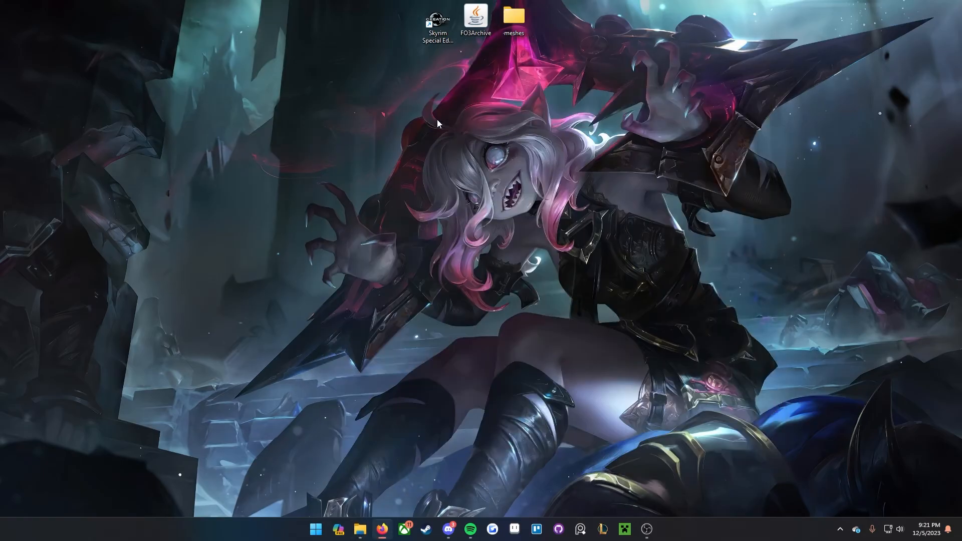
Step: Launch the Skyrim Special Edition Creation Kit, load the Skyrim.esm master file and dismiss the warnings
left_click(445, 46)
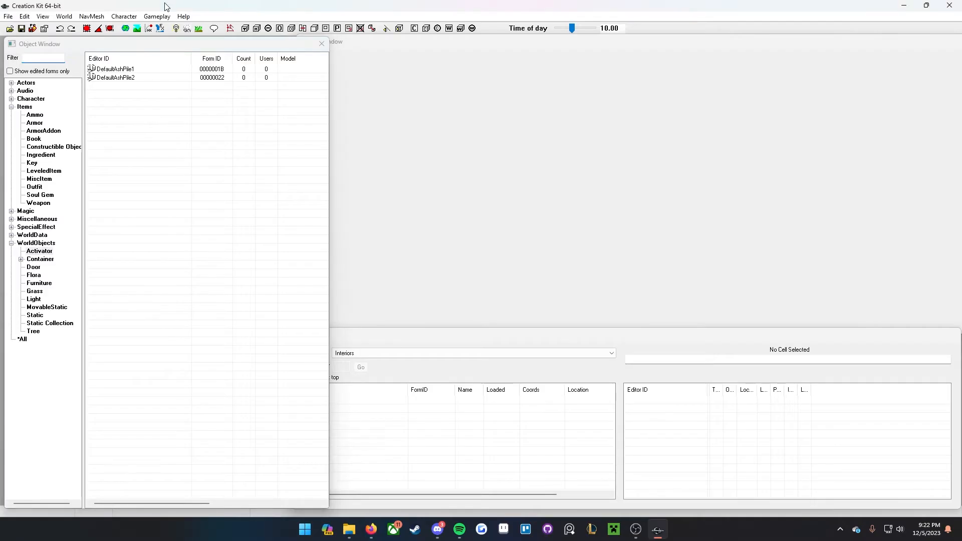
left_click(9, 16)
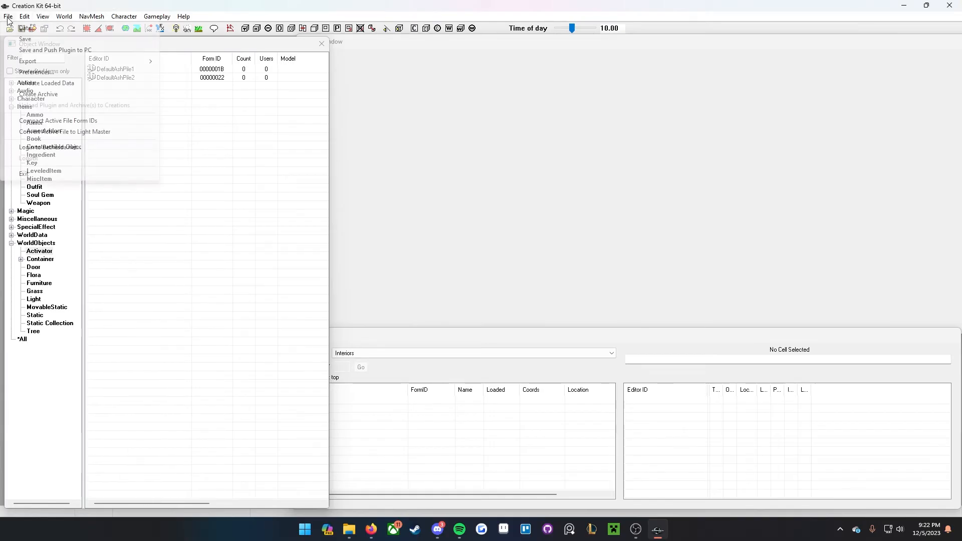
left_click(38, 36)
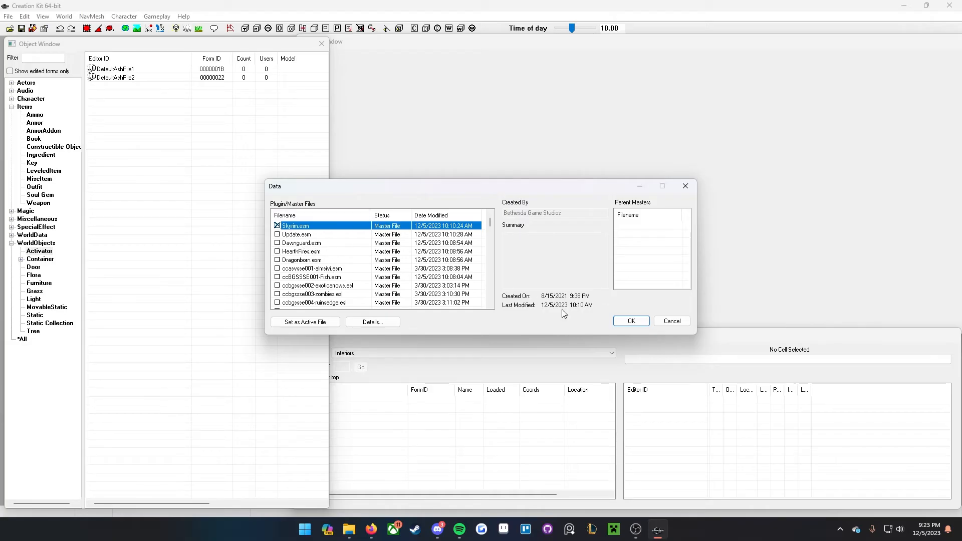
left_click(631, 323)
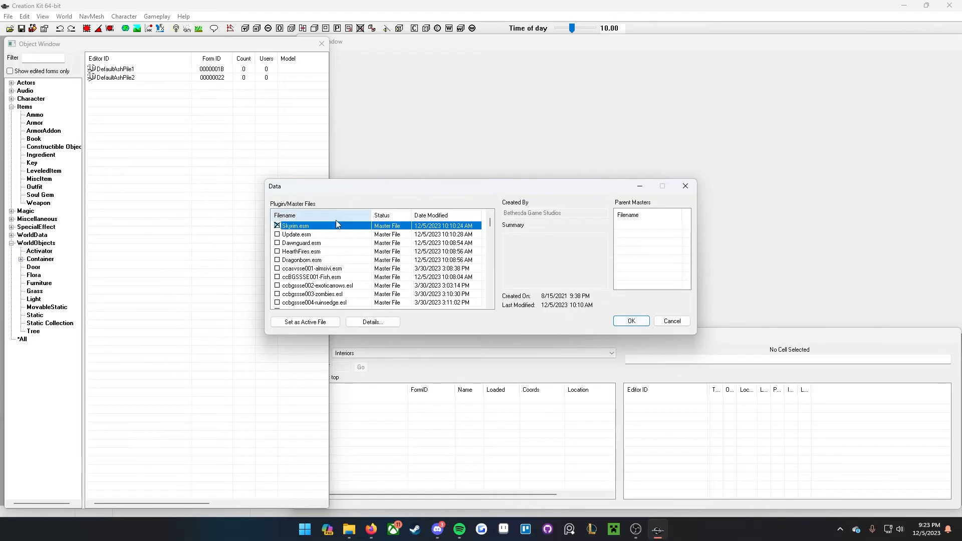
left_click(627, 322)
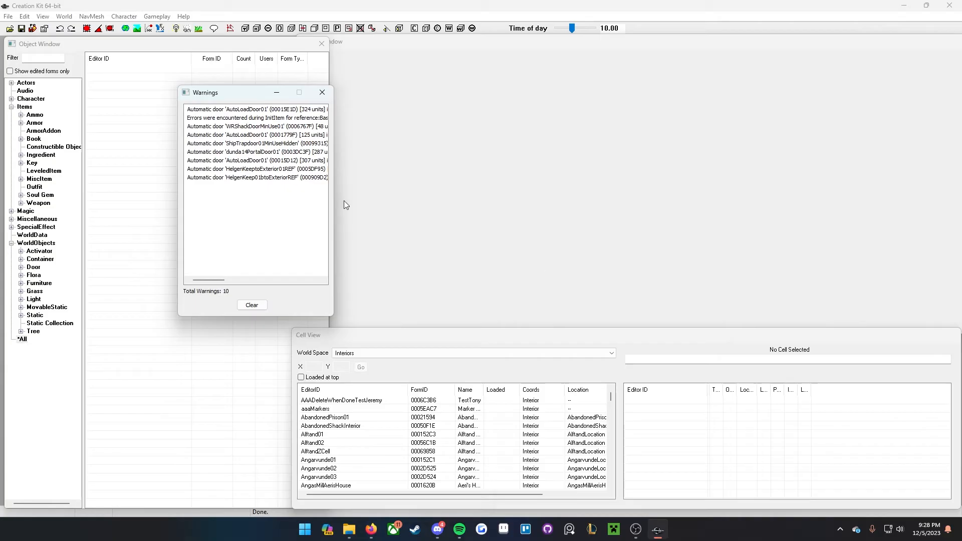
left_click(323, 93)
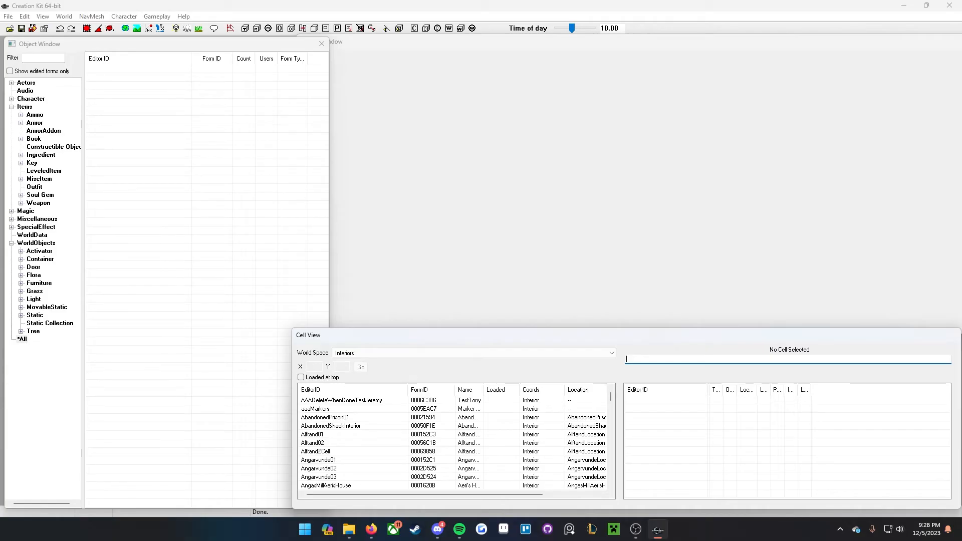
Step: Filter the ArmorAddon objects by "Thieves"
left_click(37, 133)
left_click(52, 59)
type("Thei")
key("BackSpace")
key("BackSpace")
type("iefes")
key("BackSpace")
key("BackSpace")
type("ces")
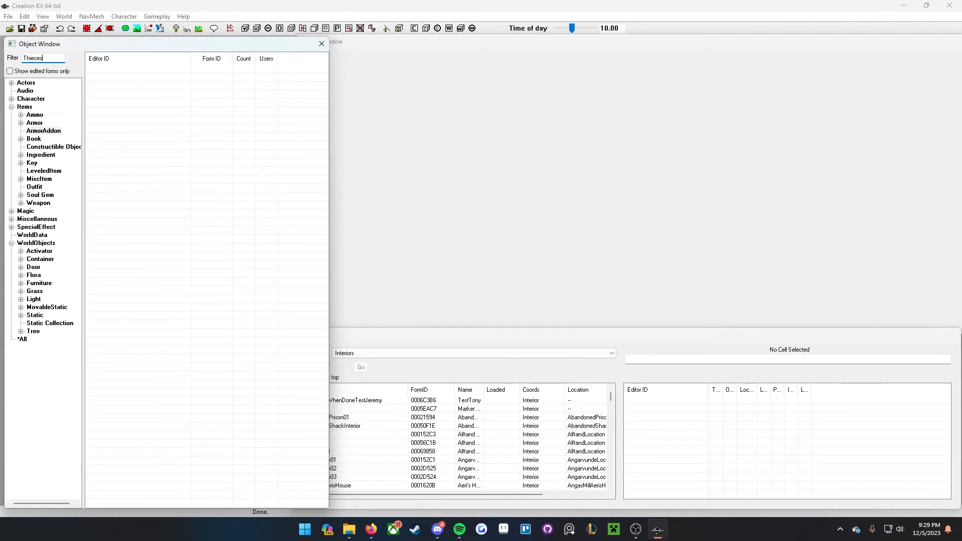
key("BackSpace")
key("BackSpace")
key("BackSpace")
type("ves")
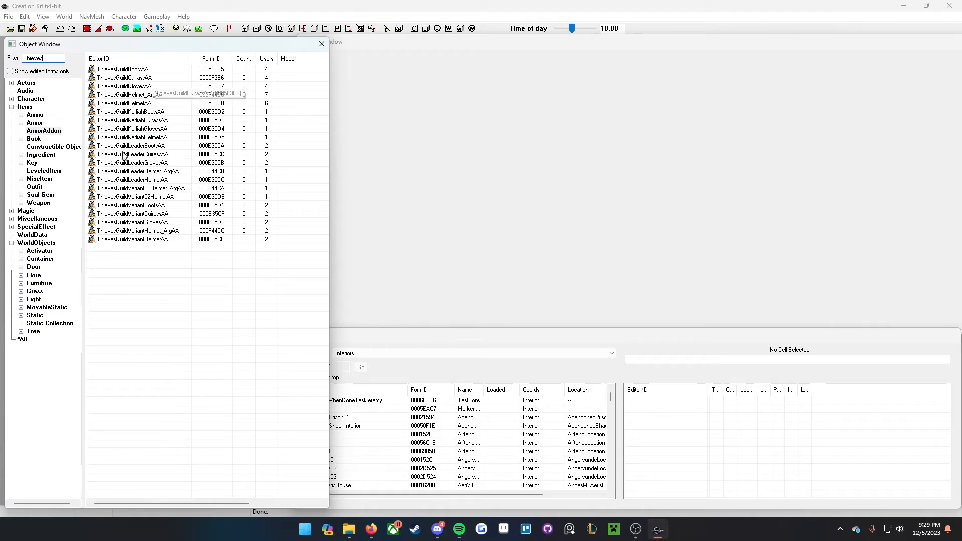
Step: Open the ThievesGuildCuirassAA armor addon for editing and replace its ID with TUTBriar
left_click(131, 77)
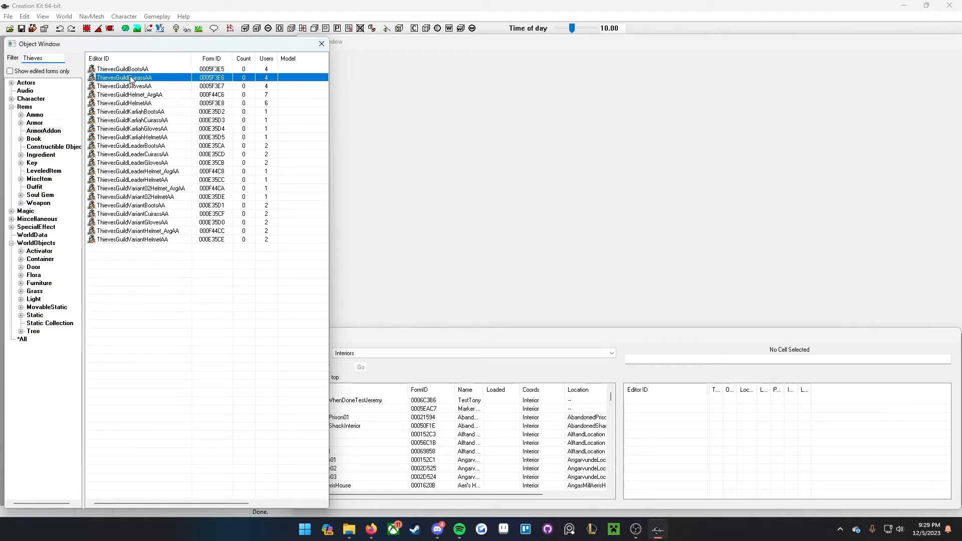
double_click(131, 78)
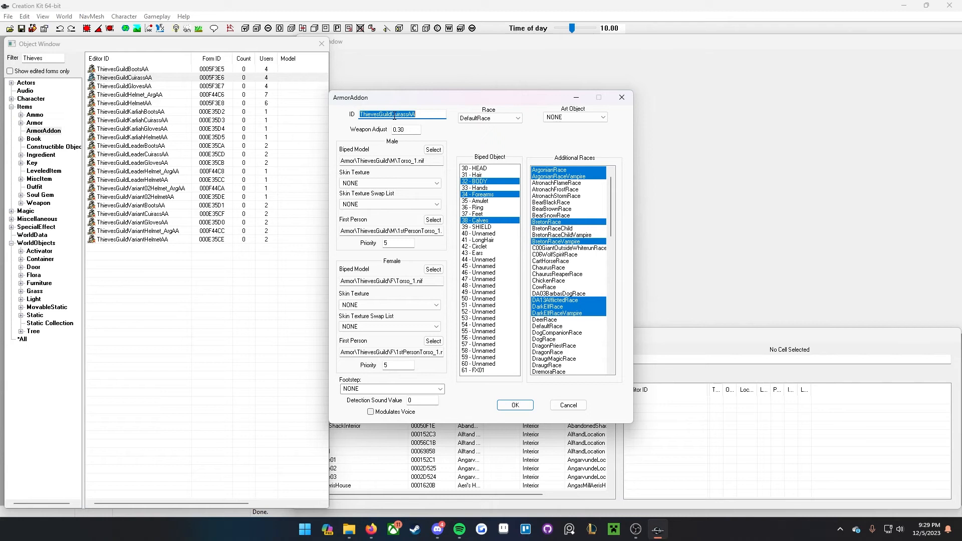
type("Bria")
key("BackSpace")
type("TUTBriar")
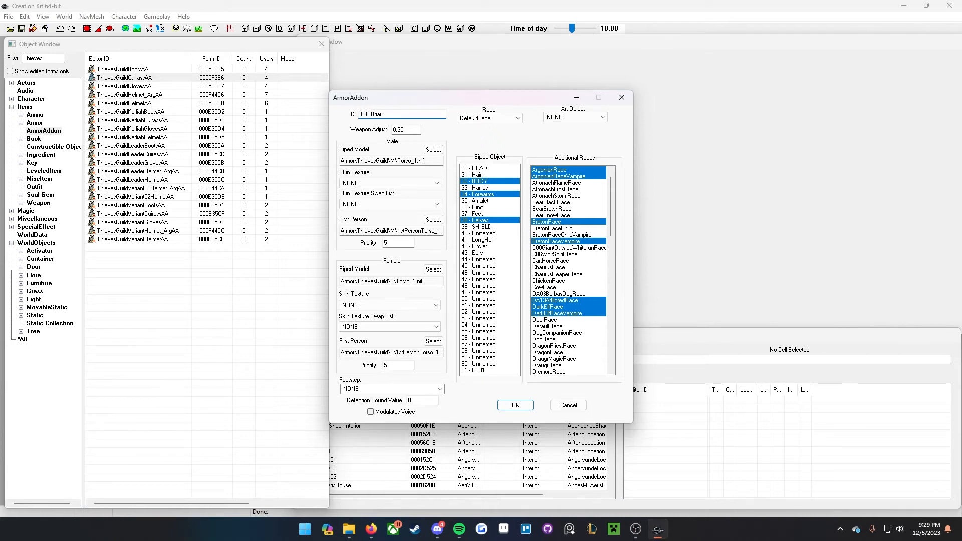
Step: Complete the armor addon's ID as TUTBriarAA and set the male biped model to armor\TUTBriar\TUTBriar_1.nif, dismissing the warnings
type("AA")
left_click(433, 151)
left_click(447, 187)
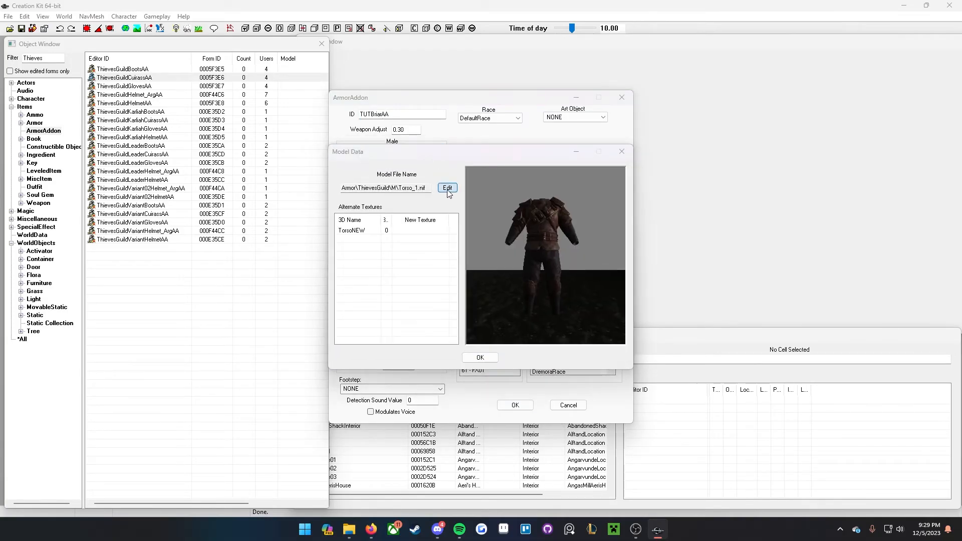
scroll(732, 212, "down", 1)
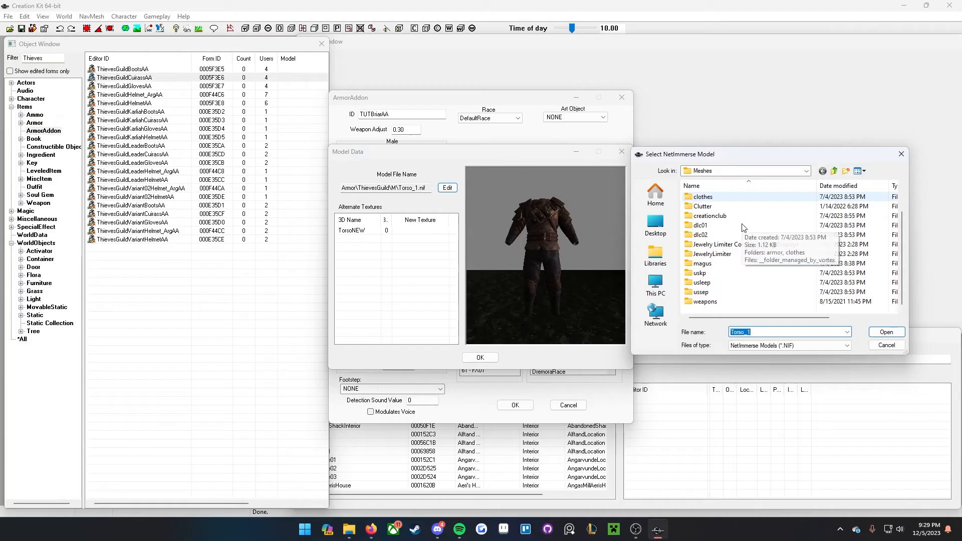
scroll(732, 211, "up", 1)
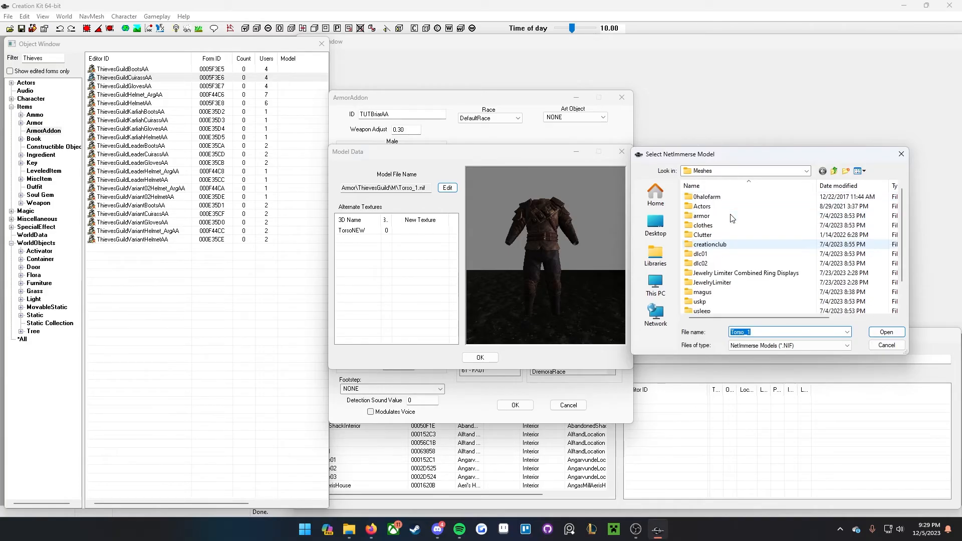
double_click(720, 216)
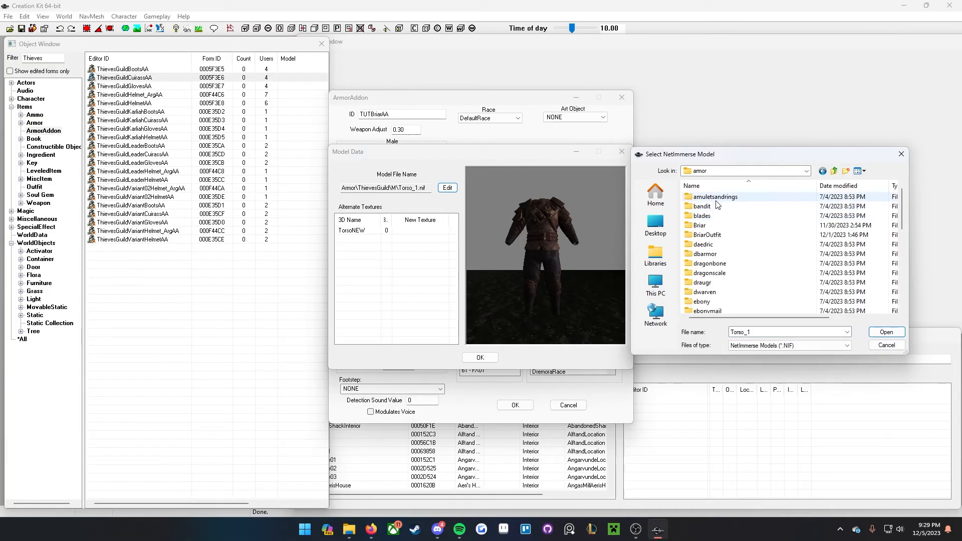
scroll(727, 221, "down", 7)
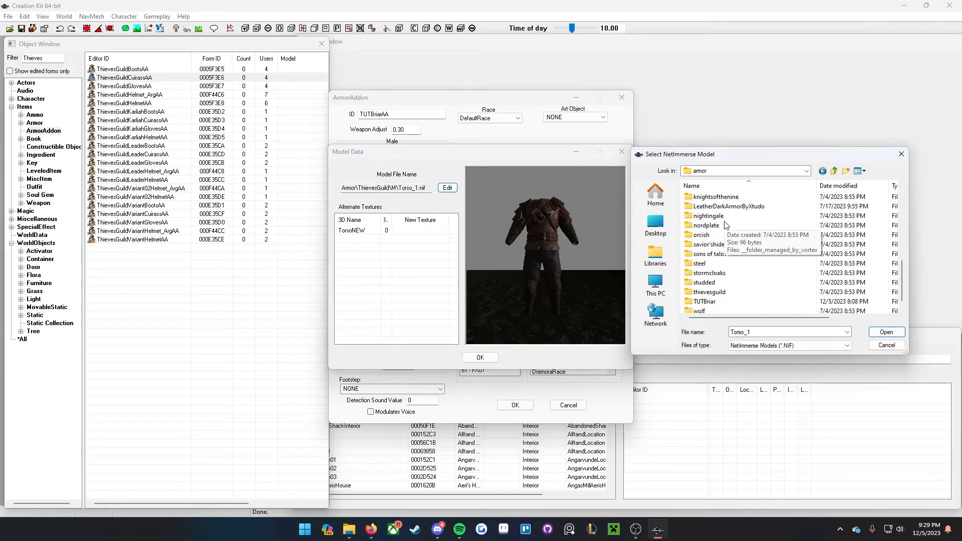
double_click(705, 292)
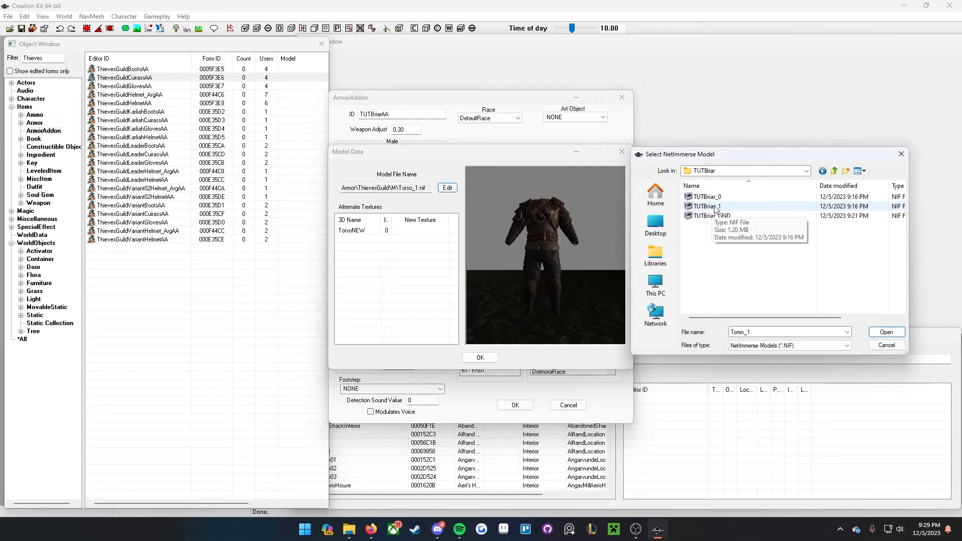
left_click(716, 208)
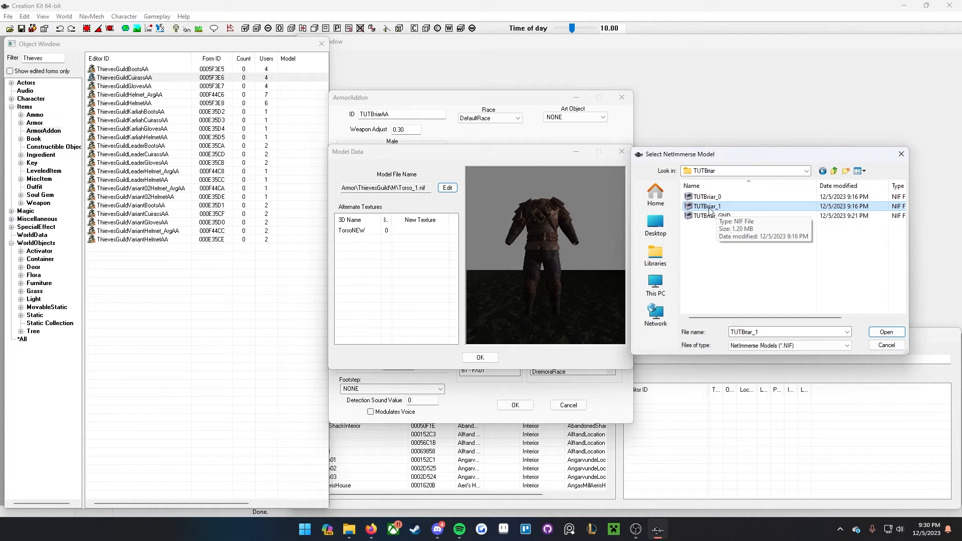
left_click(887, 332)
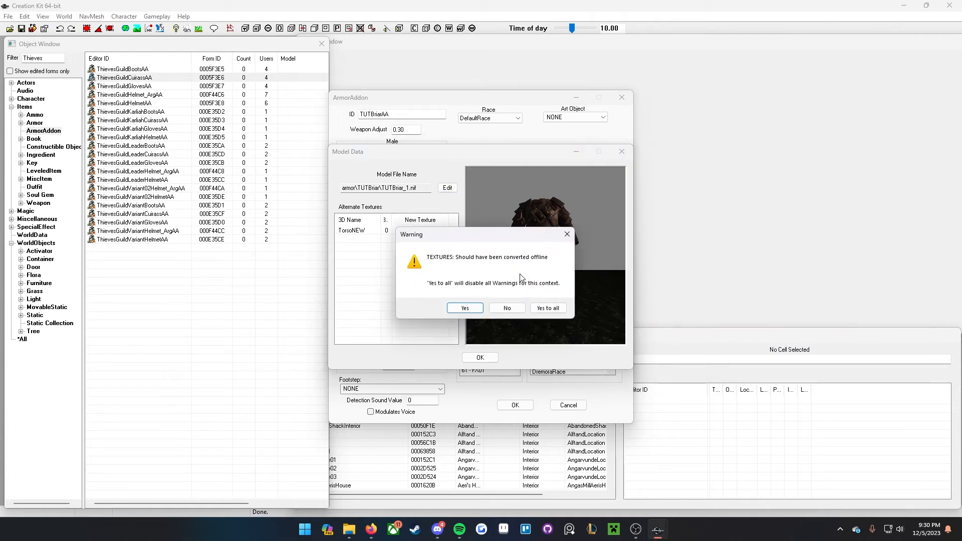
left_click(541, 307)
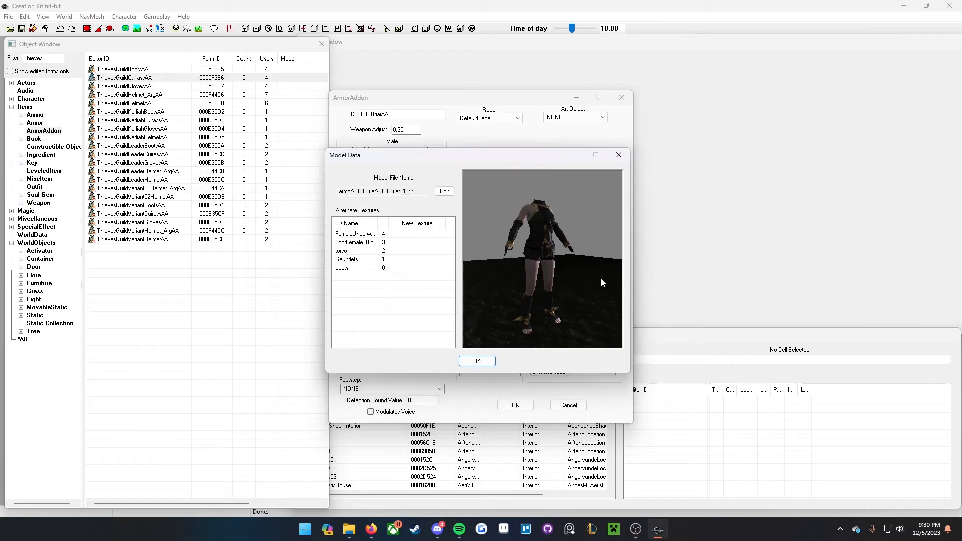
left_click_drag(600, 278, 567, 300)
left_click(485, 359)
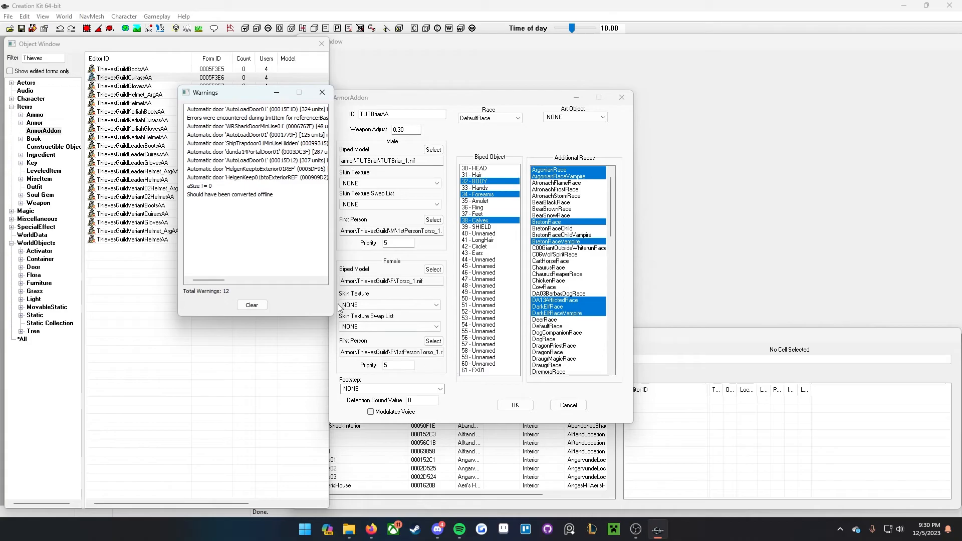
left_click(323, 92)
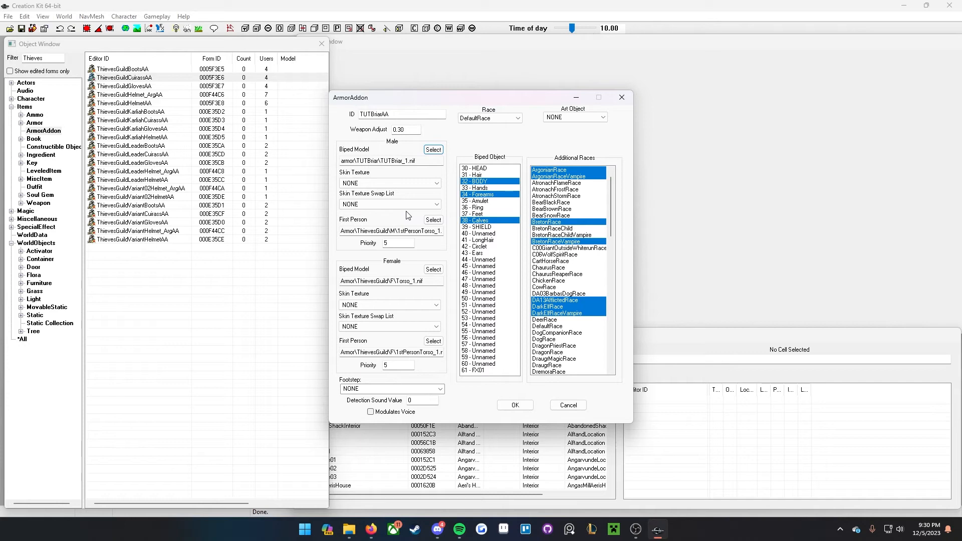
Step: Set the male first person model to armor\TUTBriar\TUTBriar_1.nif and dismiss the warnings
left_click(434, 220)
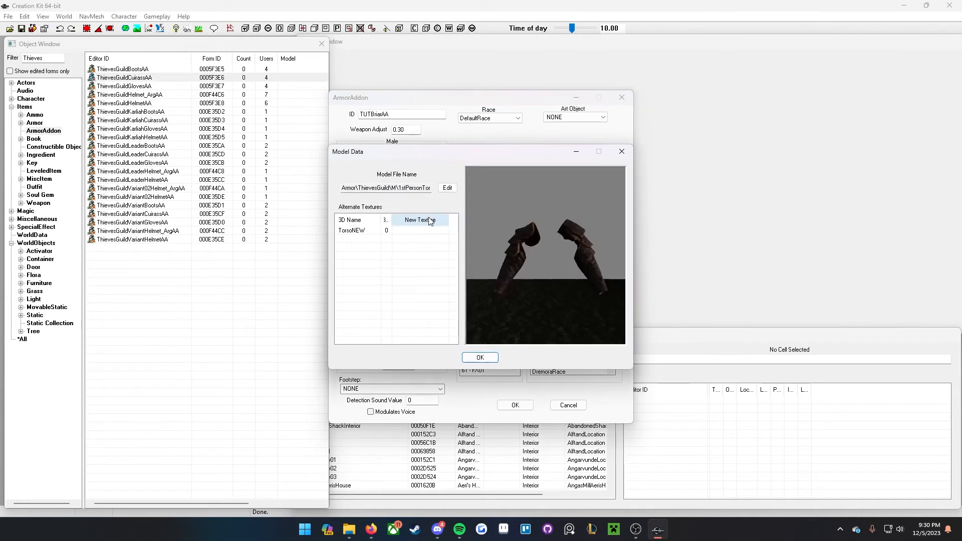
left_click(448, 188)
scroll(709, 236, "down", 1)
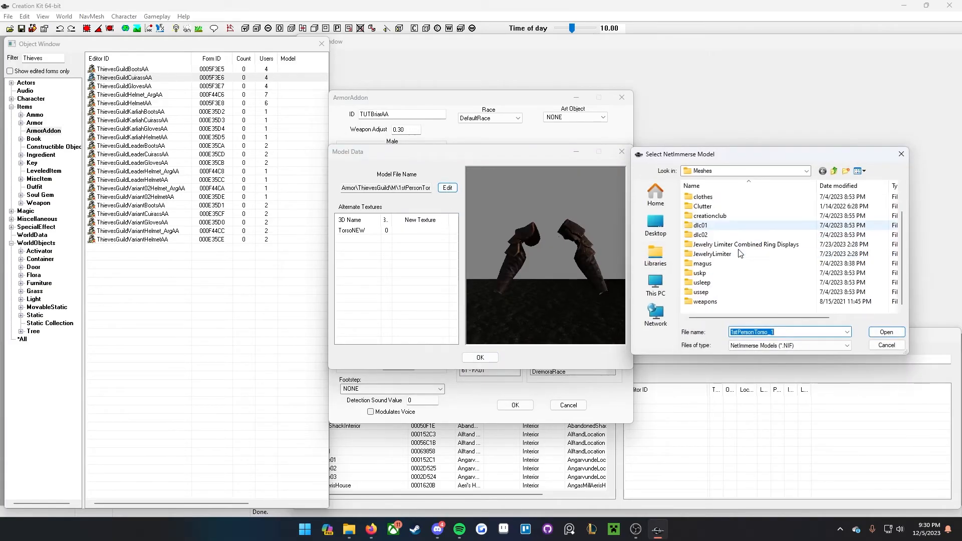
scroll(708, 210, "up", 1)
left_click(702, 216)
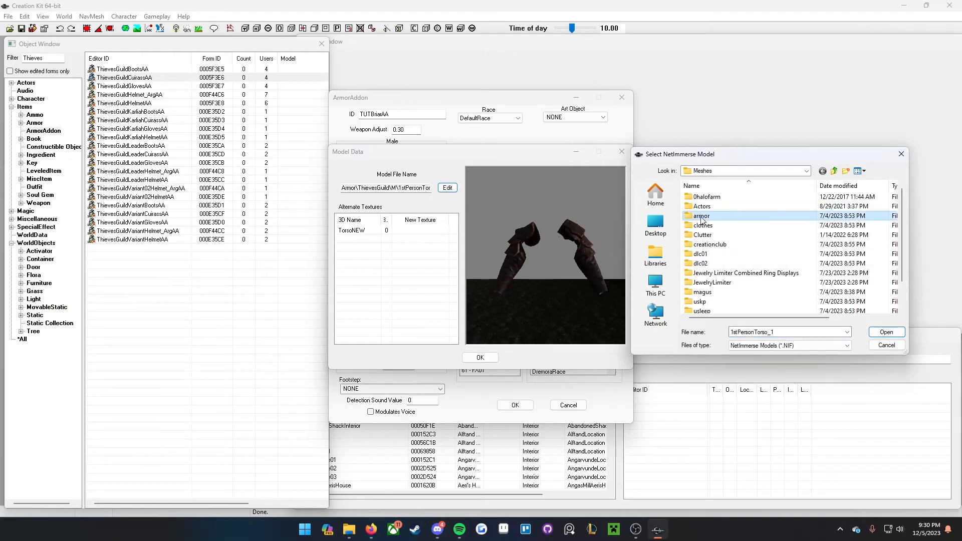
double_click(701, 216)
scroll(707, 241, "down", 3)
scroll(712, 291, "down", 5)
double_click(709, 292)
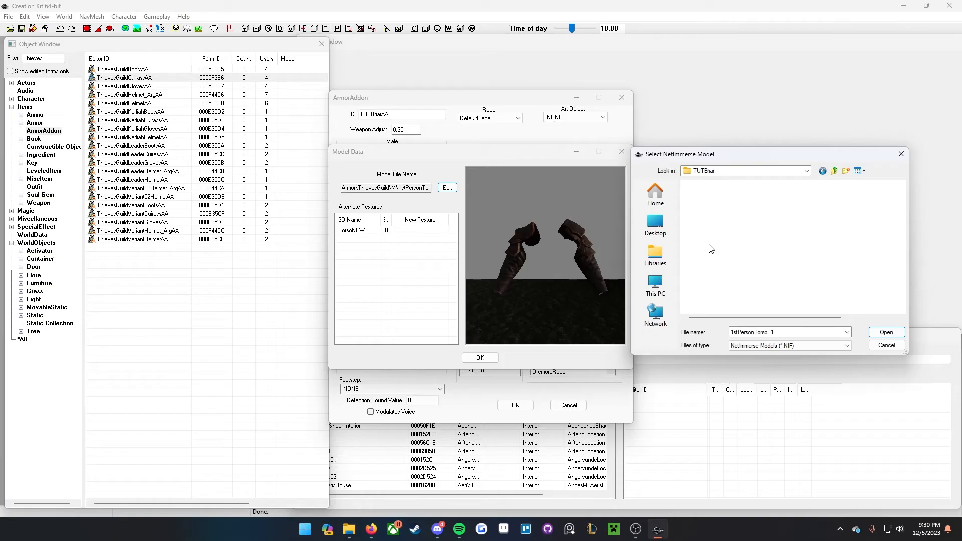
left_click(709, 206)
left_click(883, 333)
left_click_drag(585, 315, 555, 153)
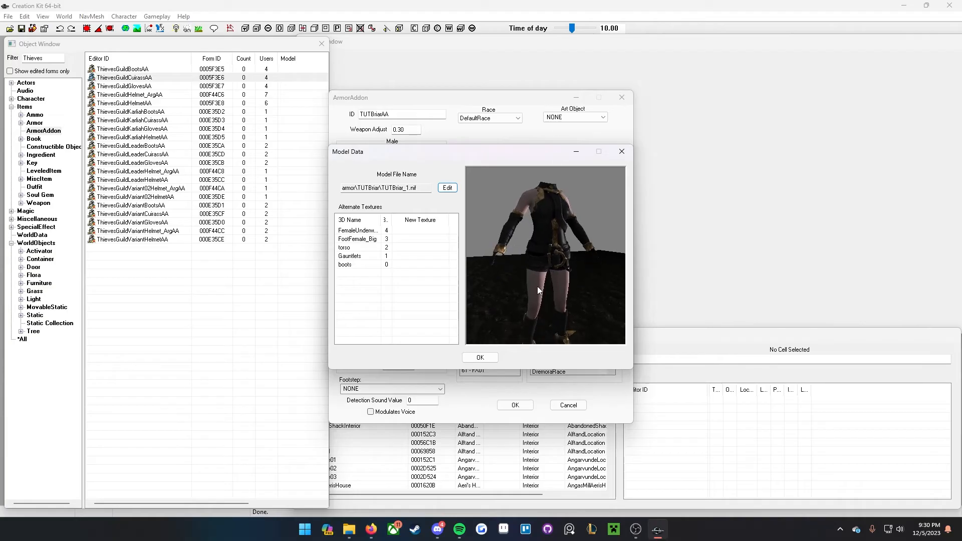
left_click_drag(510, 327, 499, 129)
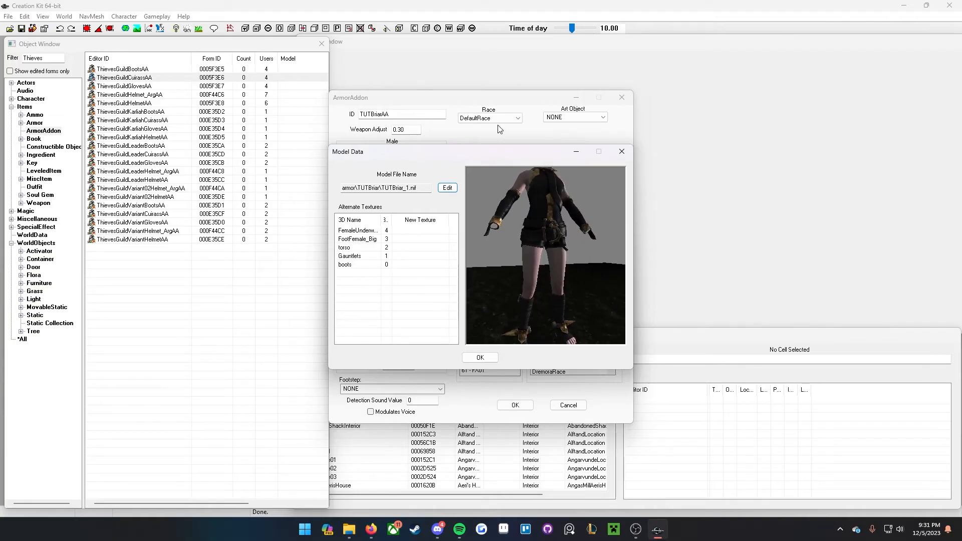
left_click(480, 357)
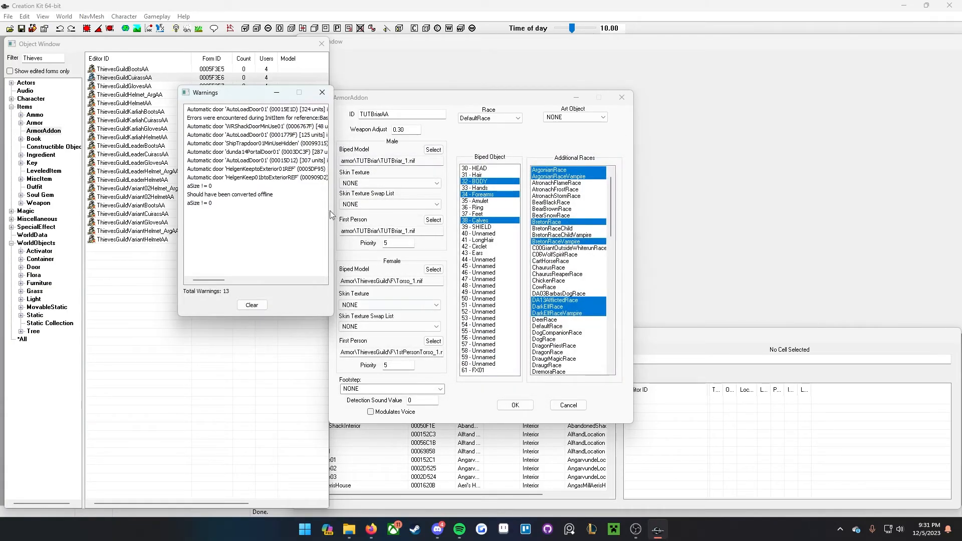
left_click(323, 92)
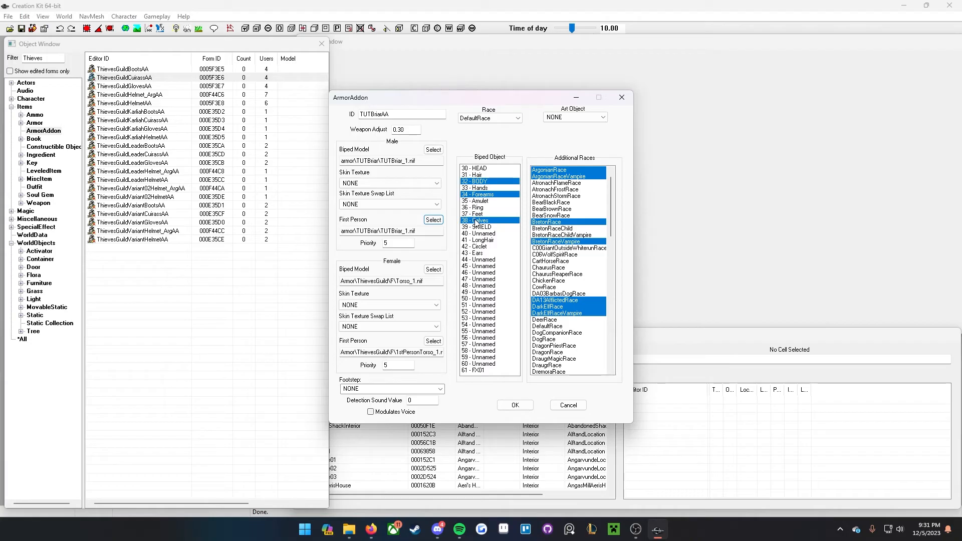
left_click_drag(381, 230, 416, 231)
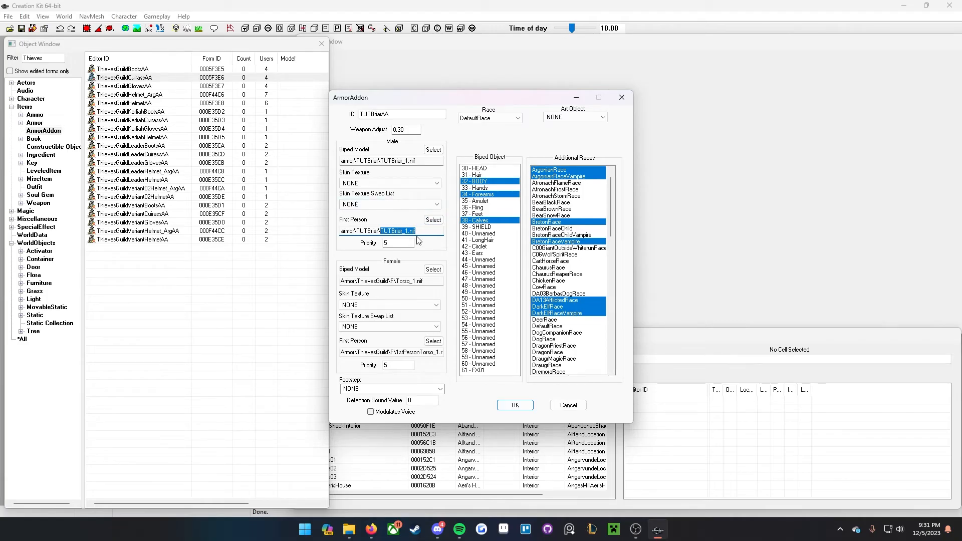
left_click(416, 232)
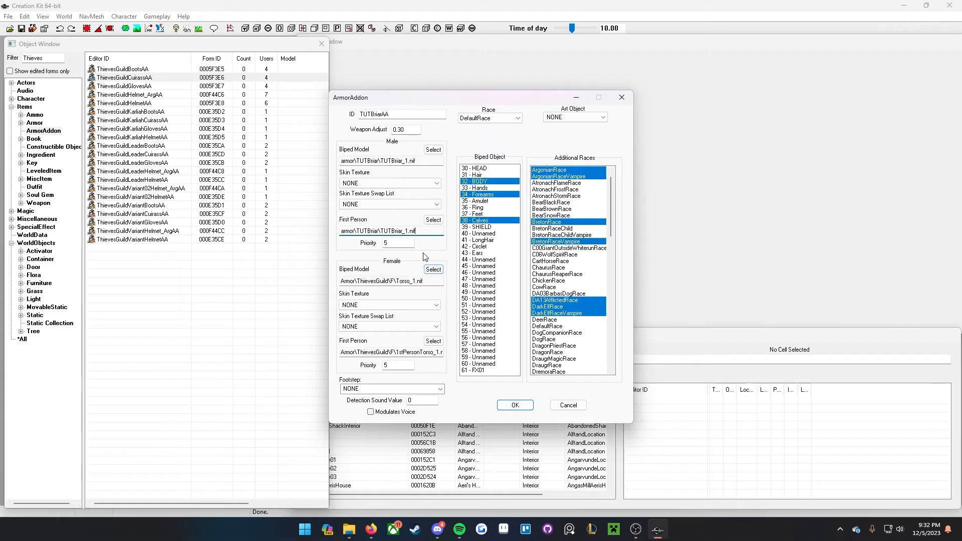
Step: Replace the female biped model with TUTBriar_1.nif from the armor\TUTBriar folder and dismiss the warnings
left_click(434, 269)
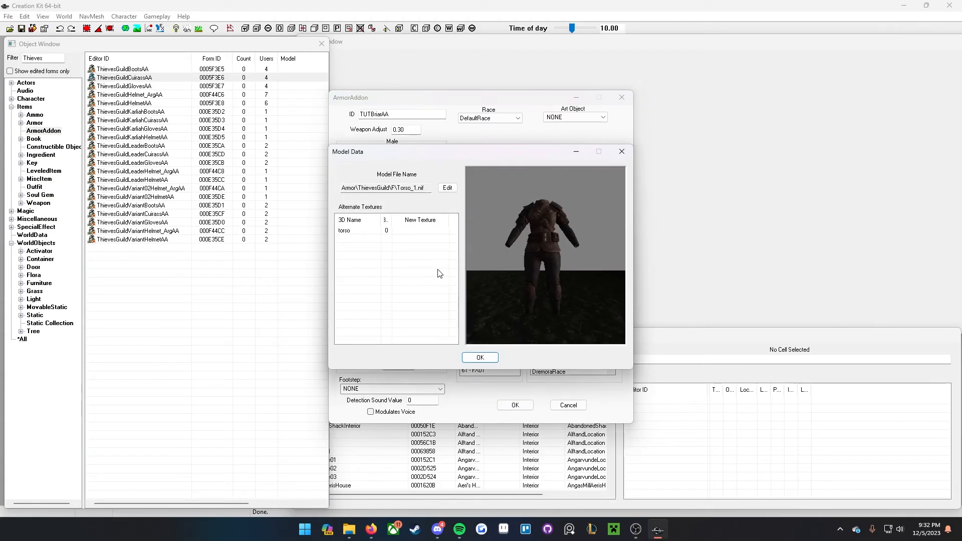
left_click(447, 188)
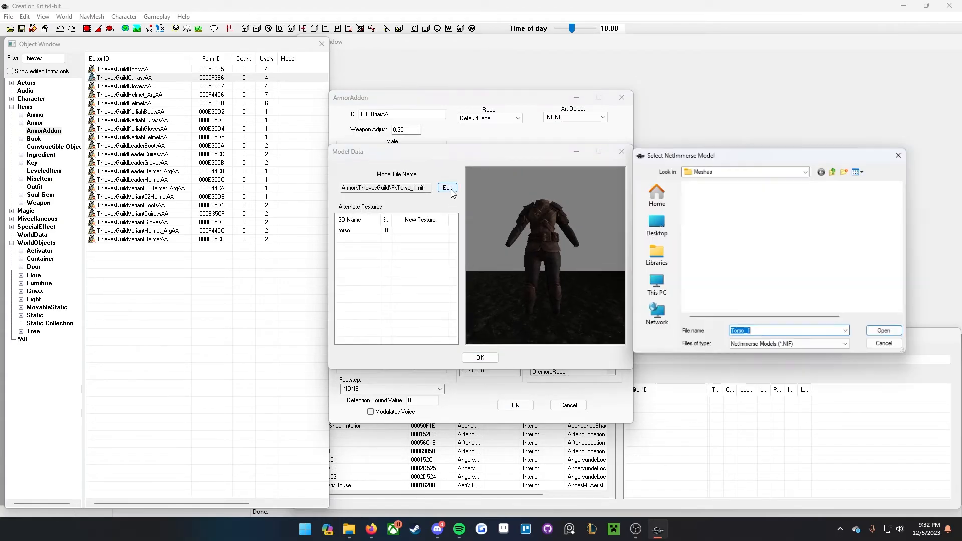
double_click(702, 216)
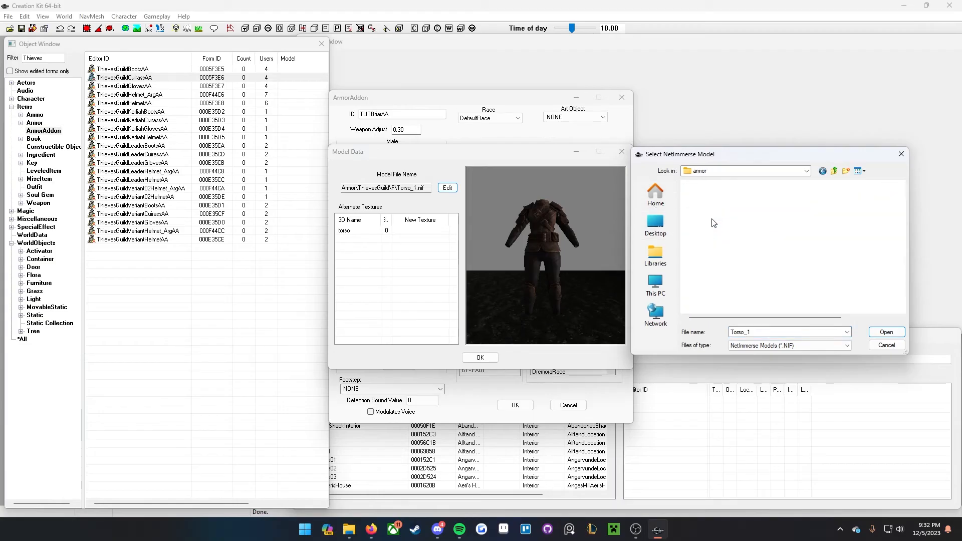
double_click(702, 206)
left_click(707, 206)
left_click(886, 332)
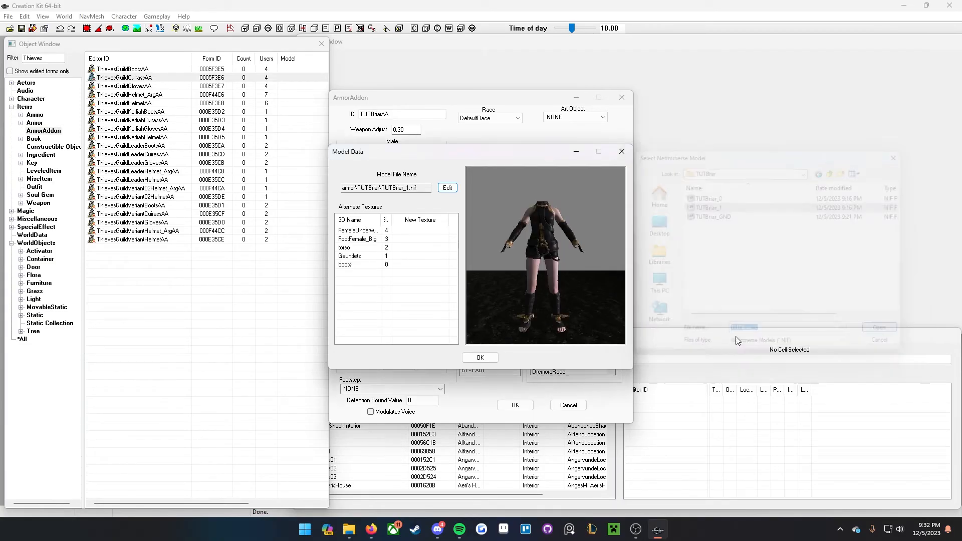
left_click(490, 359)
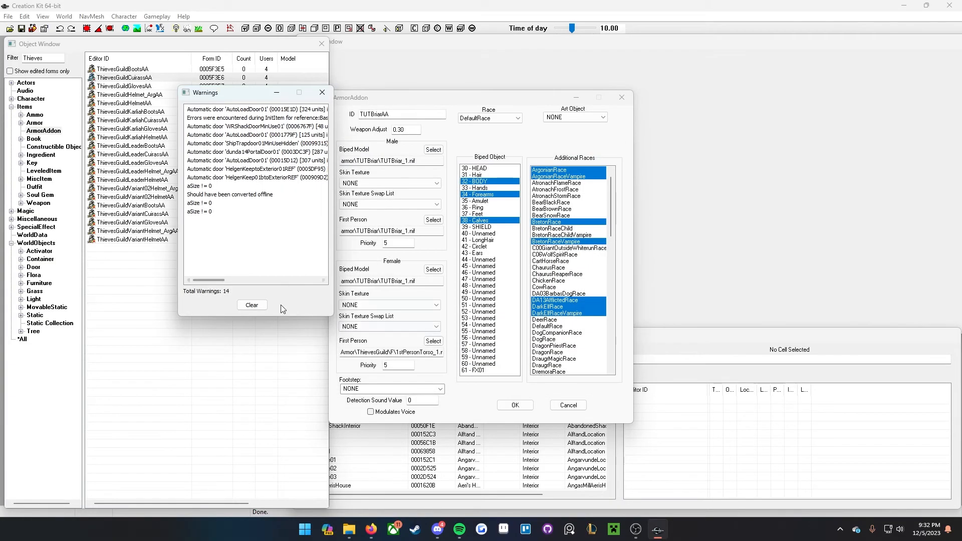
left_click(322, 93)
Step: Replace the female first person model with armor\TUTBriar\TUTBriar_1.nif and dismiss the warnings
left_click(433, 341)
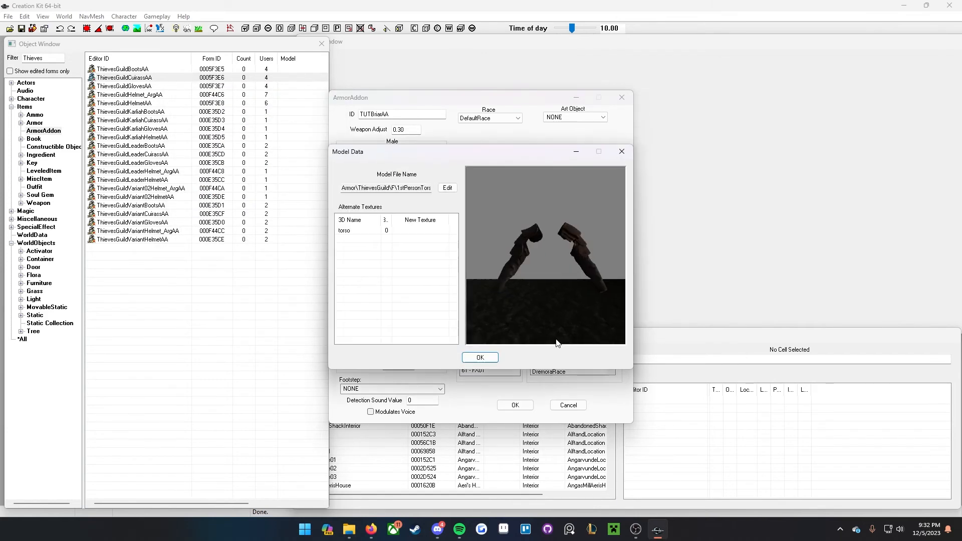
left_click(448, 187)
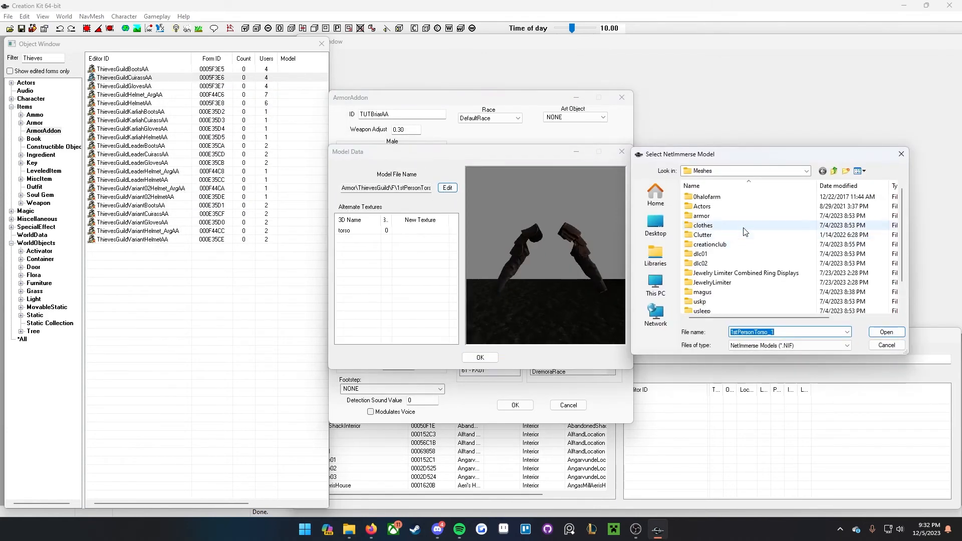
double_click(701, 216)
scroll(720, 280, "down", 5)
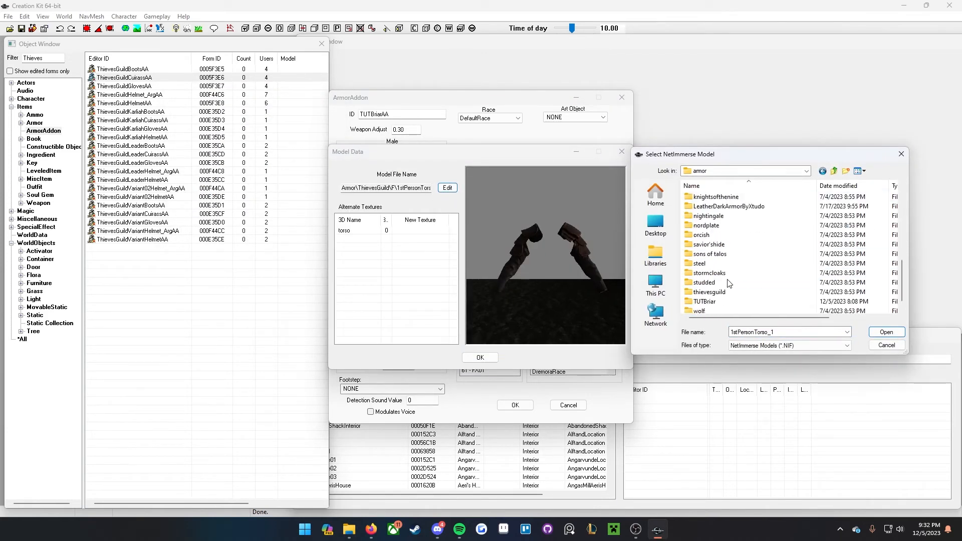
double_click(704, 301)
left_click(707, 206)
left_click(885, 332)
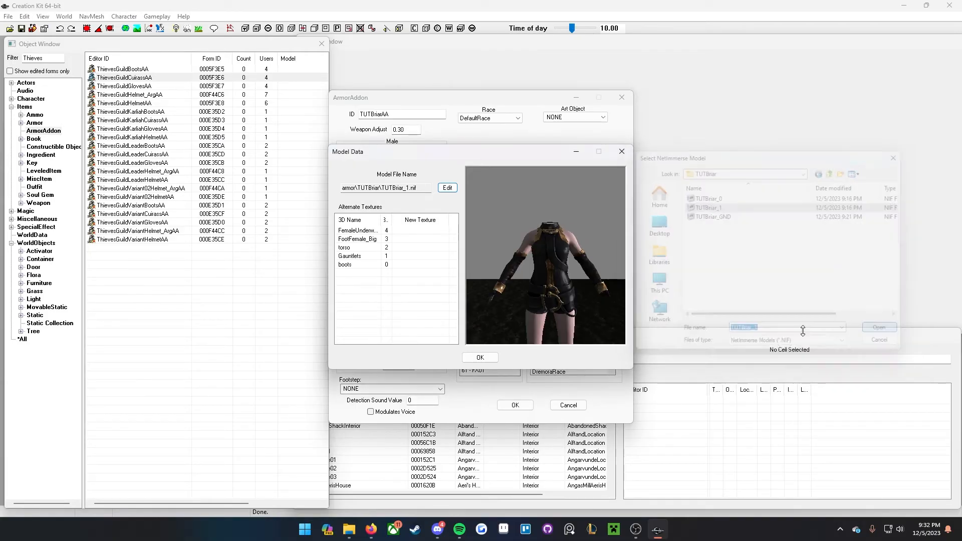
left_click(493, 359)
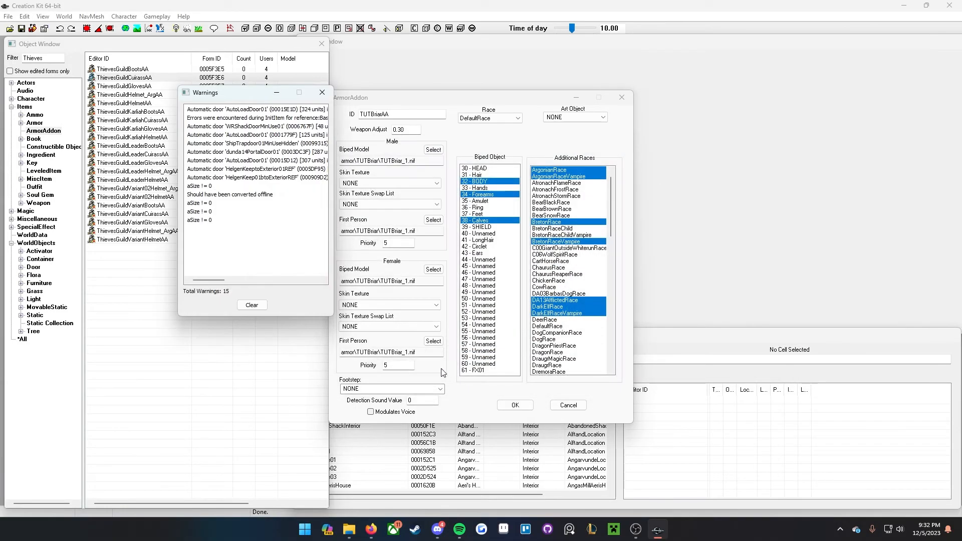
left_click(323, 92)
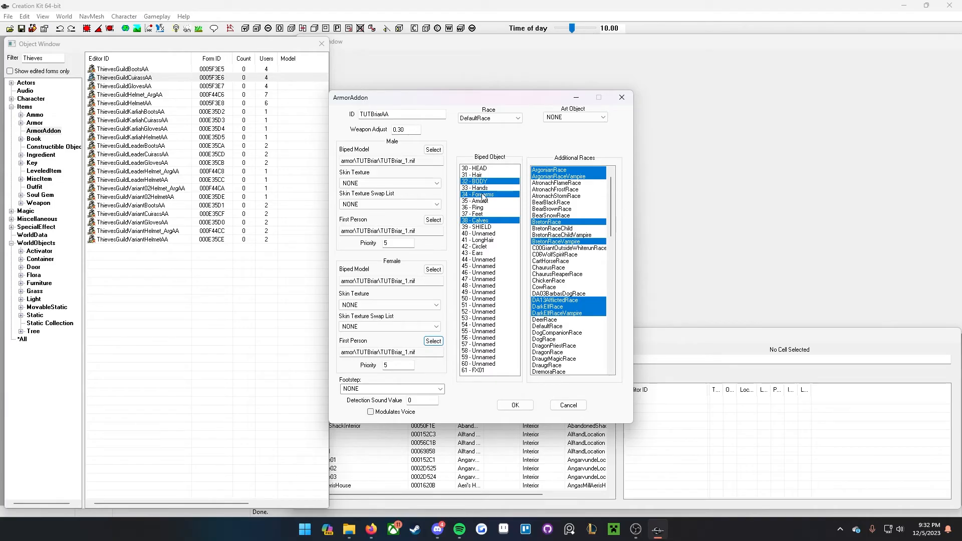
Step: Add 37 - Feet to the addon's biped objects and save TUTBriarAA as a new form
left_click(481, 215)
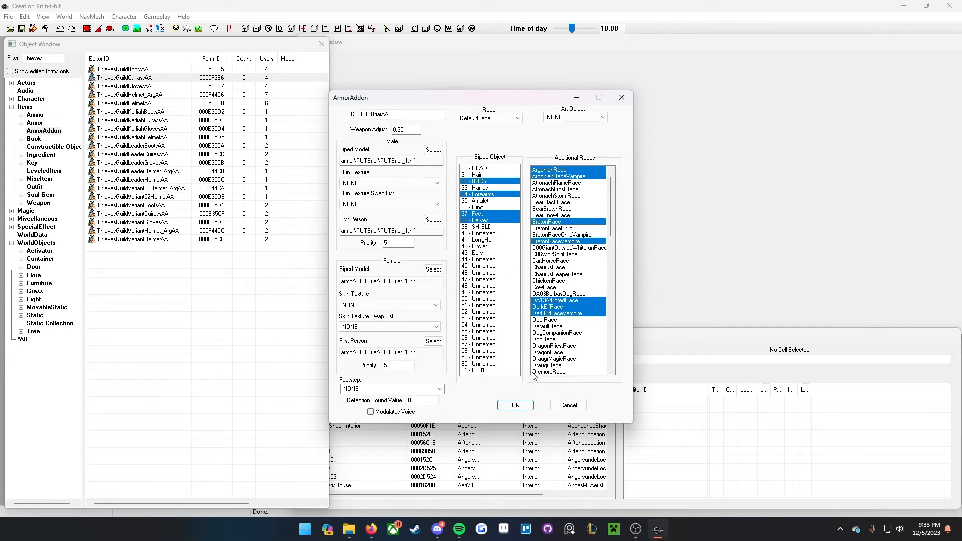
left_click(513, 407)
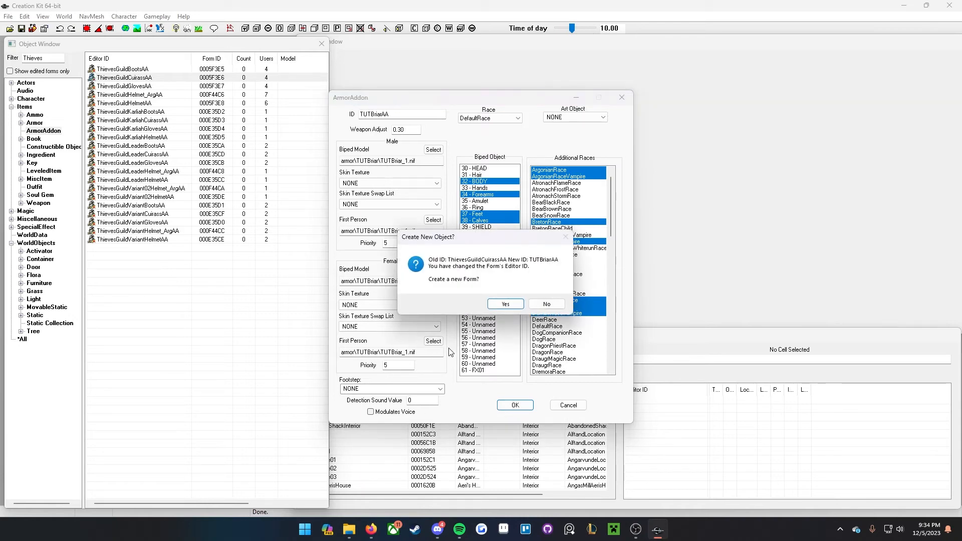
left_click(492, 304)
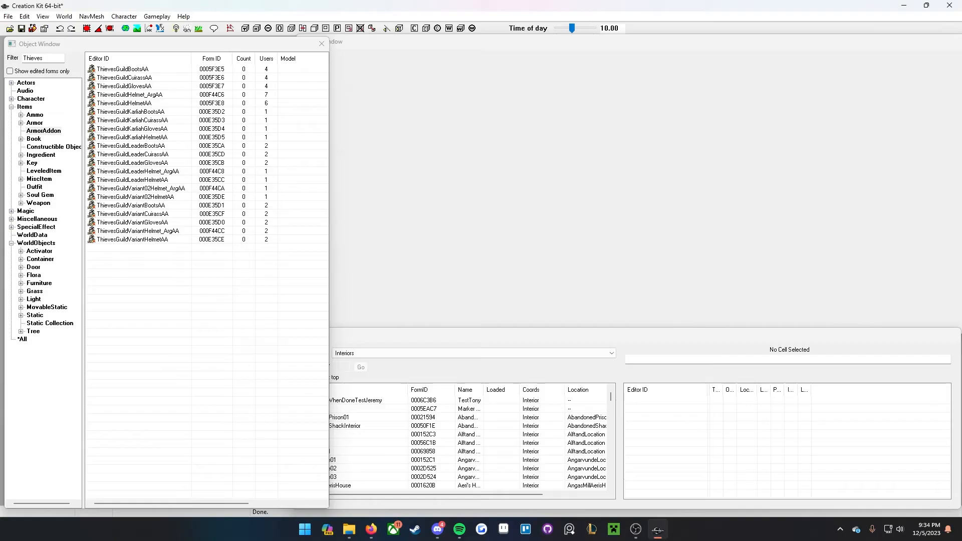
Step: List the thieves guild Armor objects and select ArmorThievesGuildCuirass
left_click(34, 122)
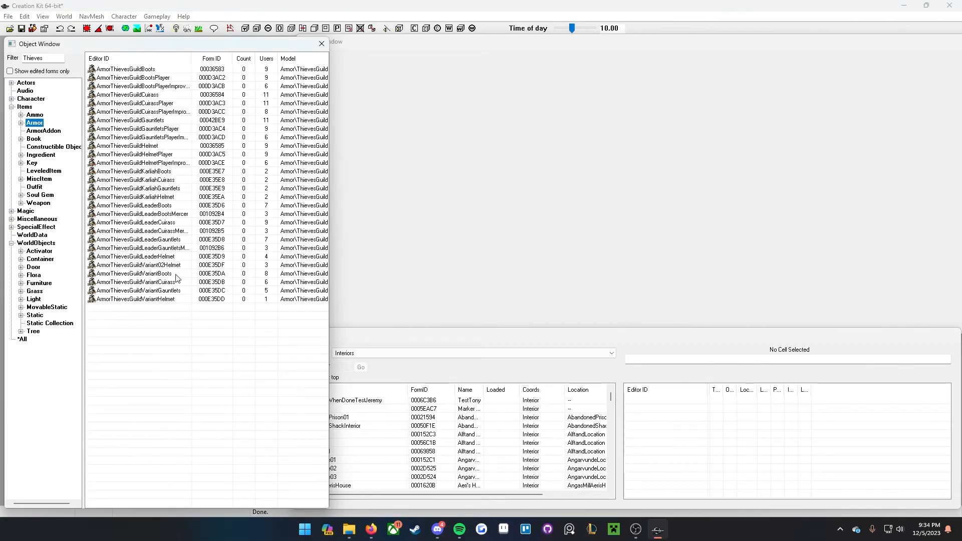
left_click(155, 95)
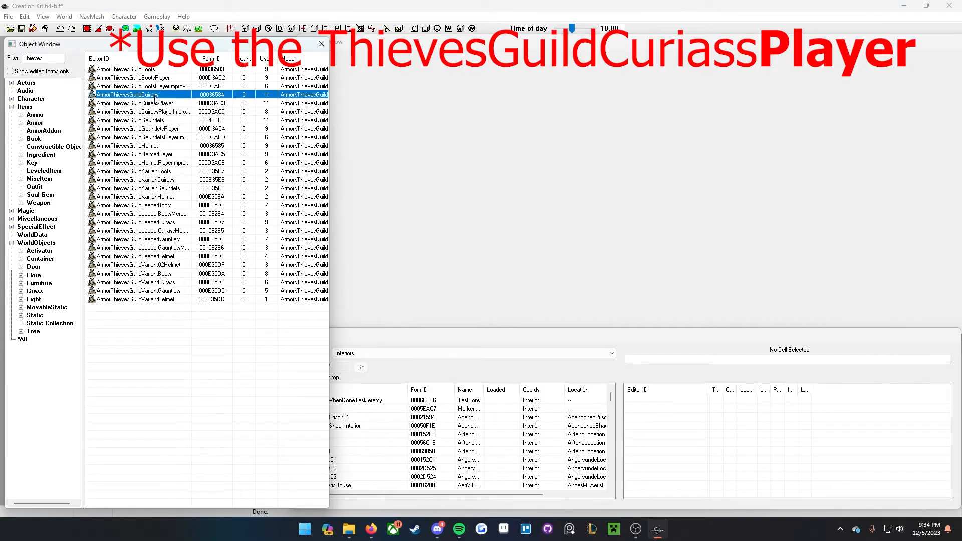
Step: Open ArmorThievesGuildCuirassPlayer for editing and set its ID to TUTBriar, name to Briar Curiass and value to 600
double_click(155, 103)
double_click(341, 125)
type("TUTBriar")
key("Tab")
type("B")
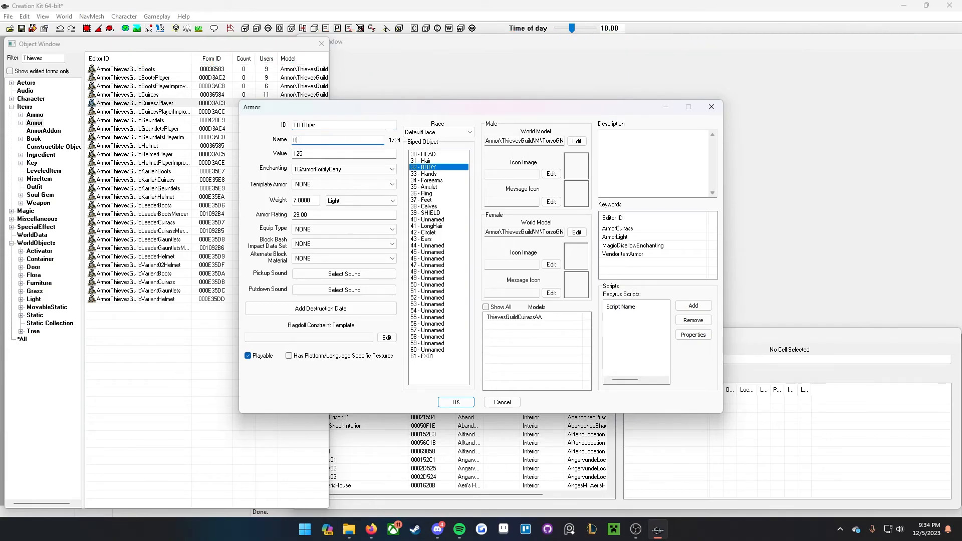
type("riar Curiass")
key("Tab")
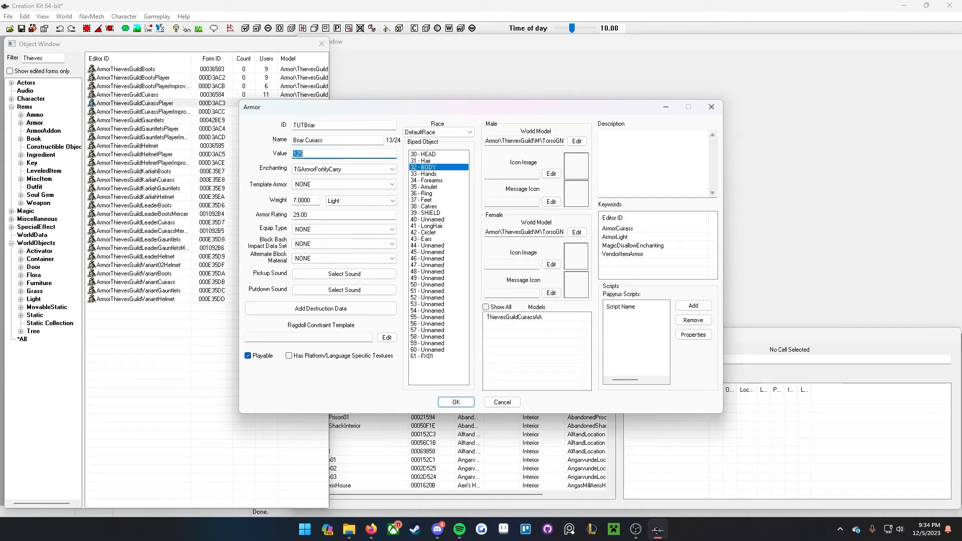
type("600")
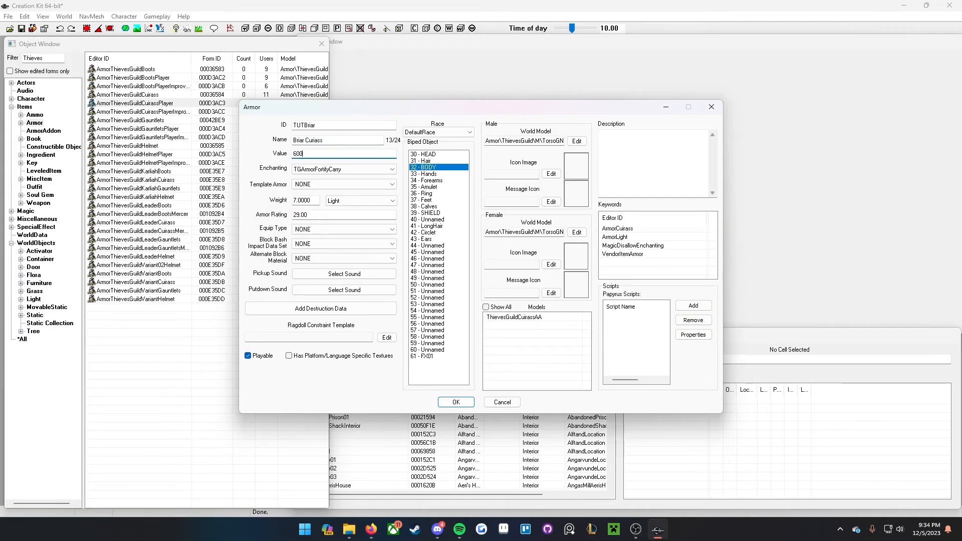
Step: Change the armor's enchantment to EnchArmorFortifyHealth05
left_click(303, 170)
left_click(302, 171)
left_click(316, 171)
scroll(362, 245, "up", 3)
scroll(362, 244, "up", 10)
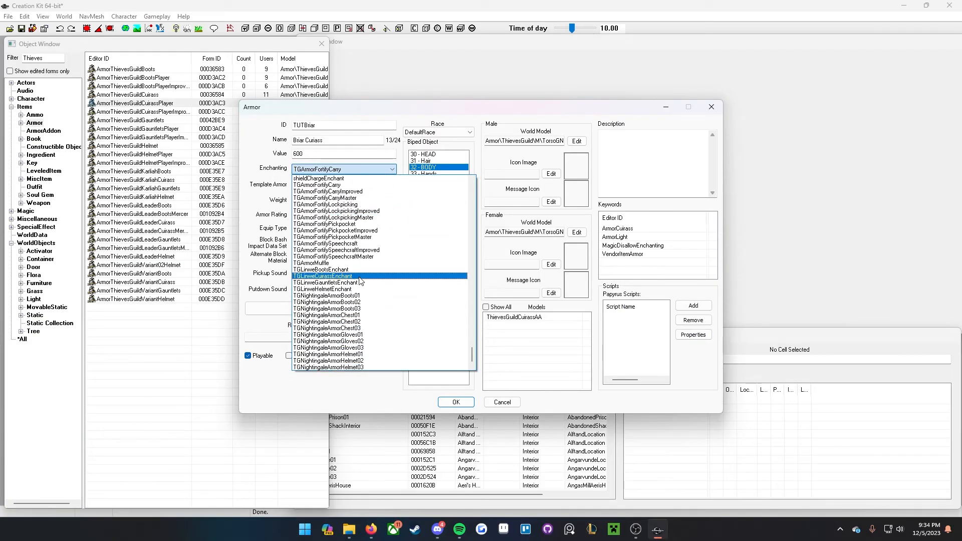
scroll(372, 308, "up", 20)
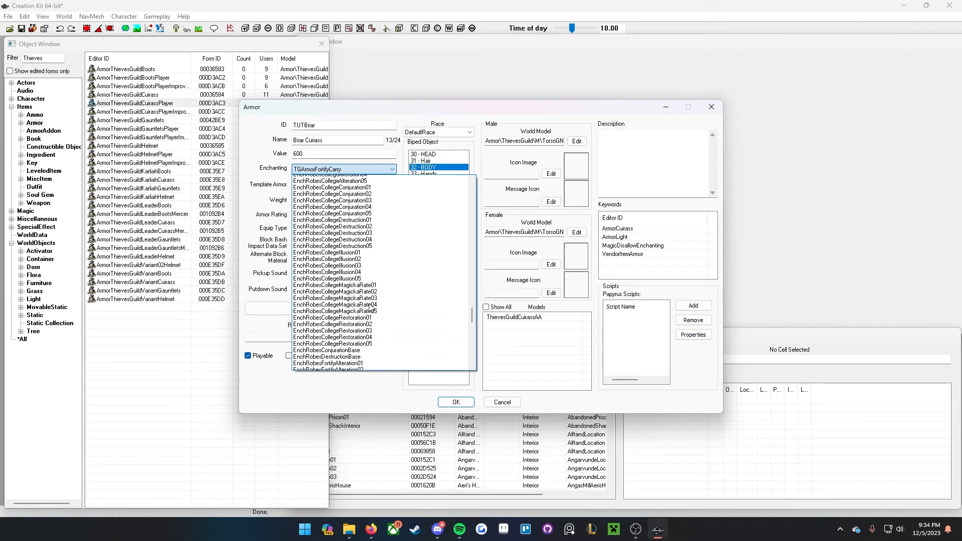
scroll(374, 267, "up", 13)
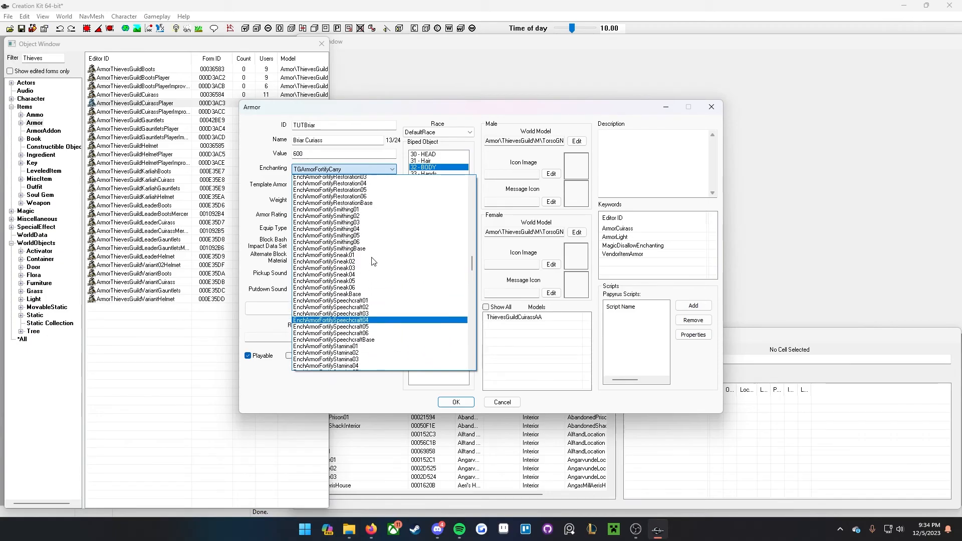
scroll(369, 273, "up", 18)
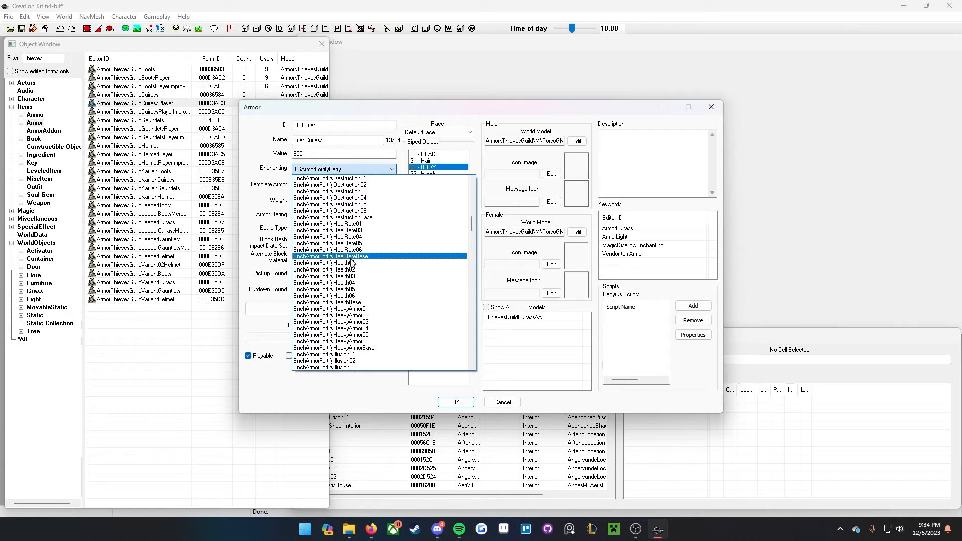
left_click(362, 290)
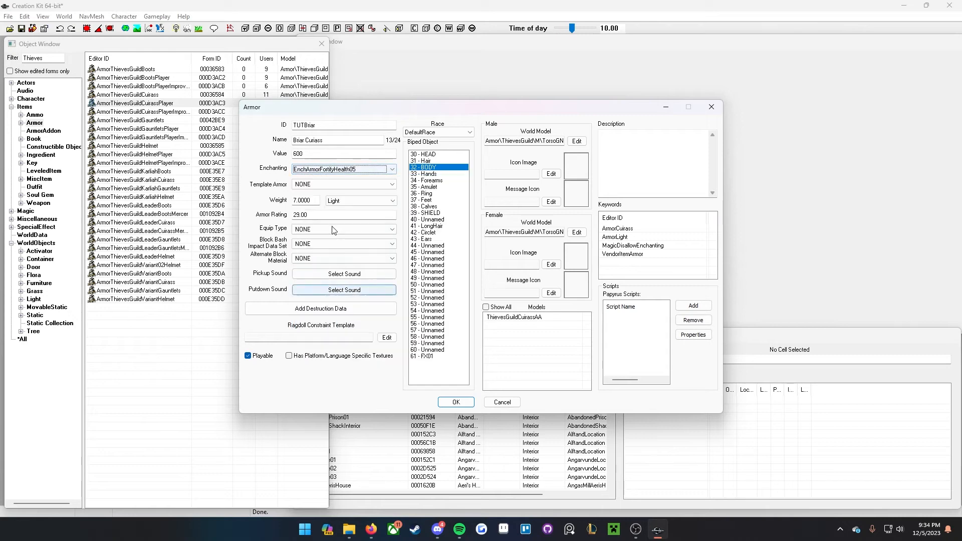
Step: Set the armor's weight to 8 and its armor rating to 50
left_click(297, 201)
key("BackSpace")
type("6")
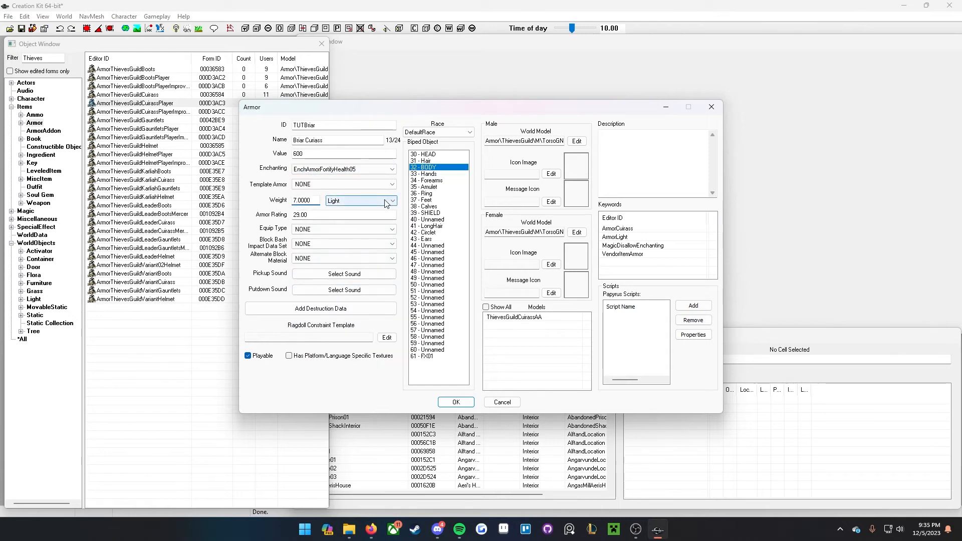
key("BackSpace")
type("8")
left_click(364, 217)
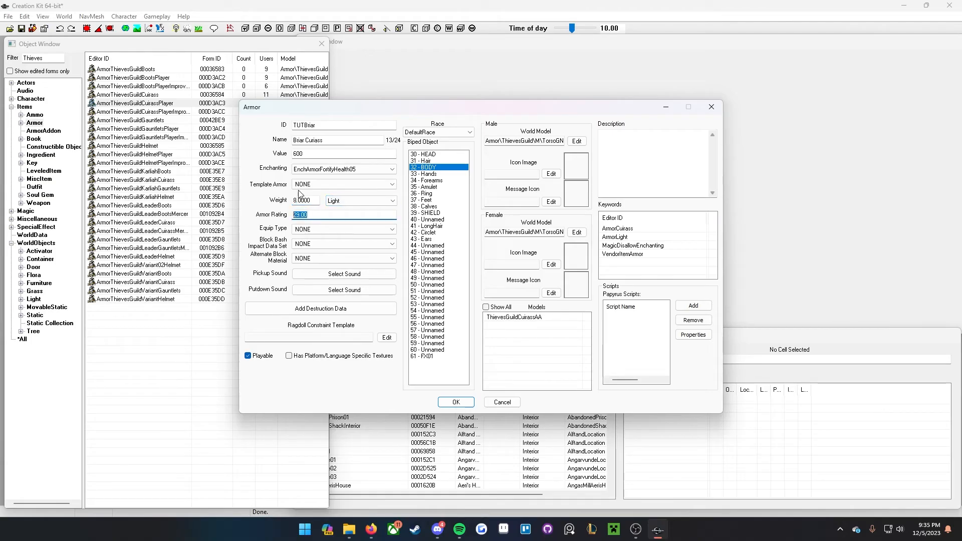
type("50")
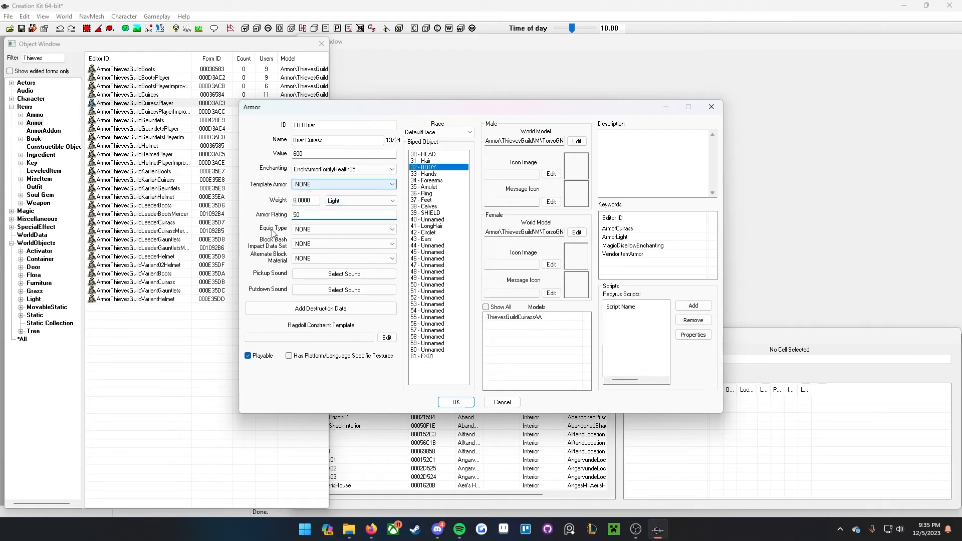
left_click(301, 203)
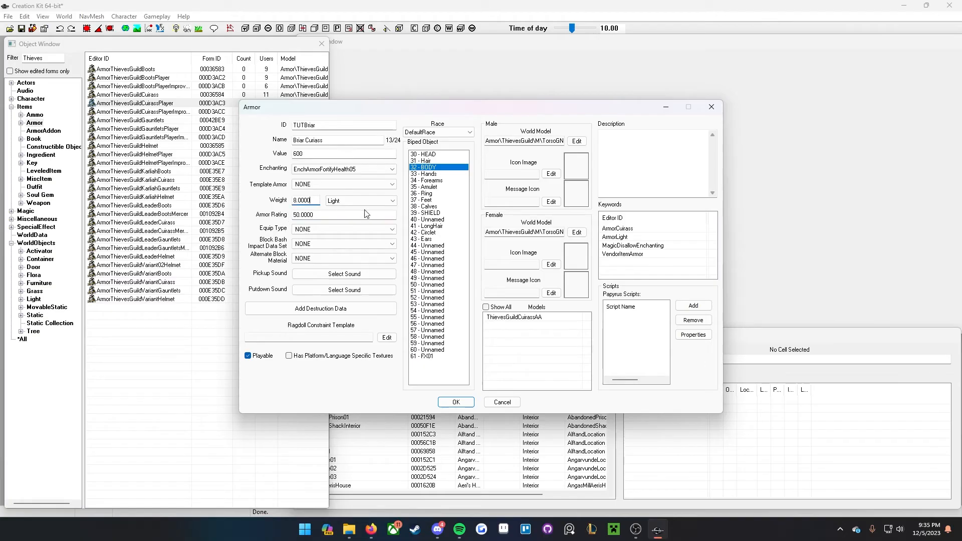
Step: Add the 34 - Forearms, 37 - Feet and 38 - Calves slots to the armor's biped object selection
left_click(434, 180)
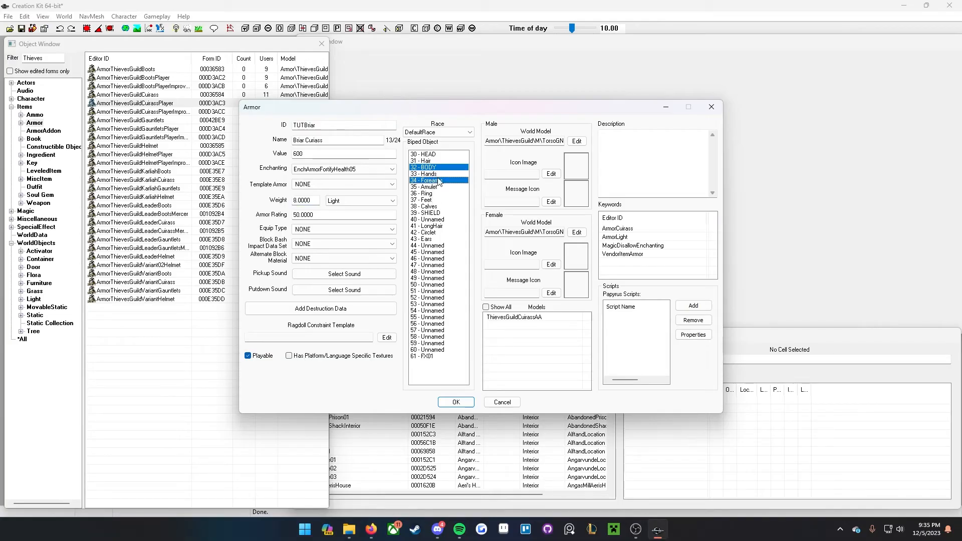
left_click(430, 200)
left_click(433, 206)
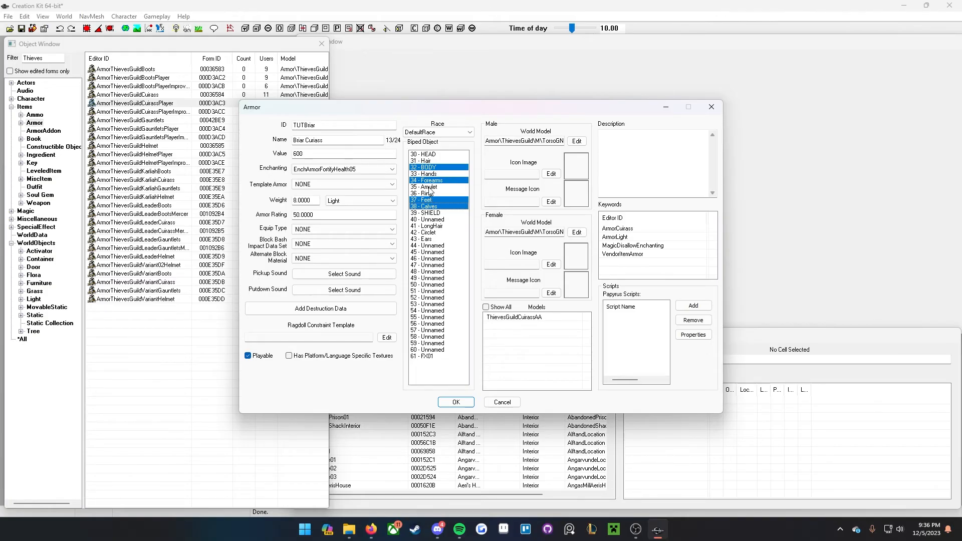
left_click(429, 187)
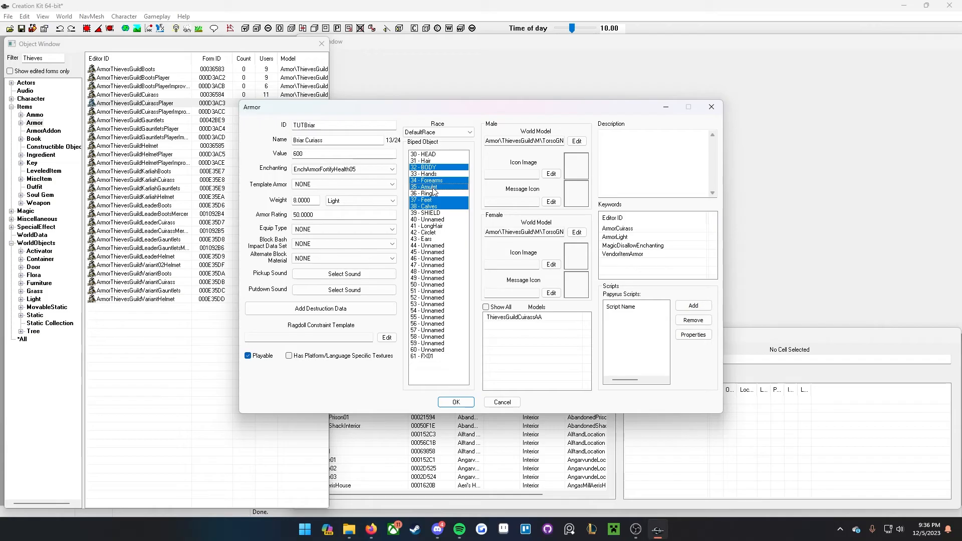
left_click(430, 195)
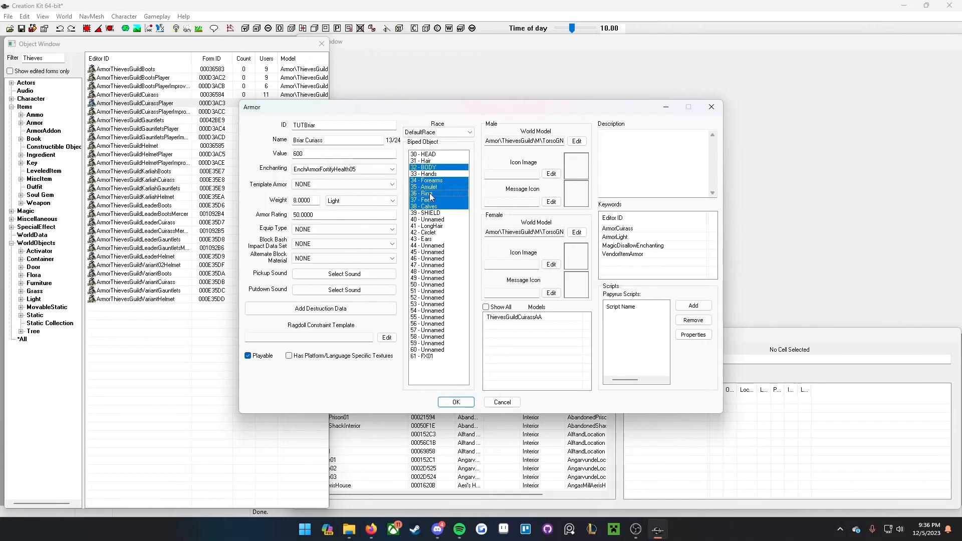
left_click(433, 195)
left_click(434, 189)
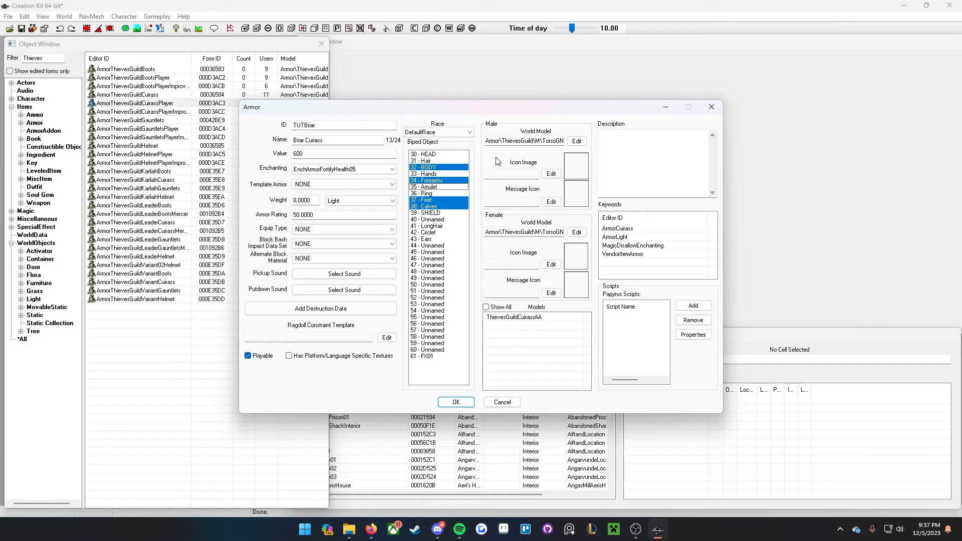
Step: Replace the male world model with TUTBriar_GND from the armor\TUTBriar meshes folder
left_click(577, 141)
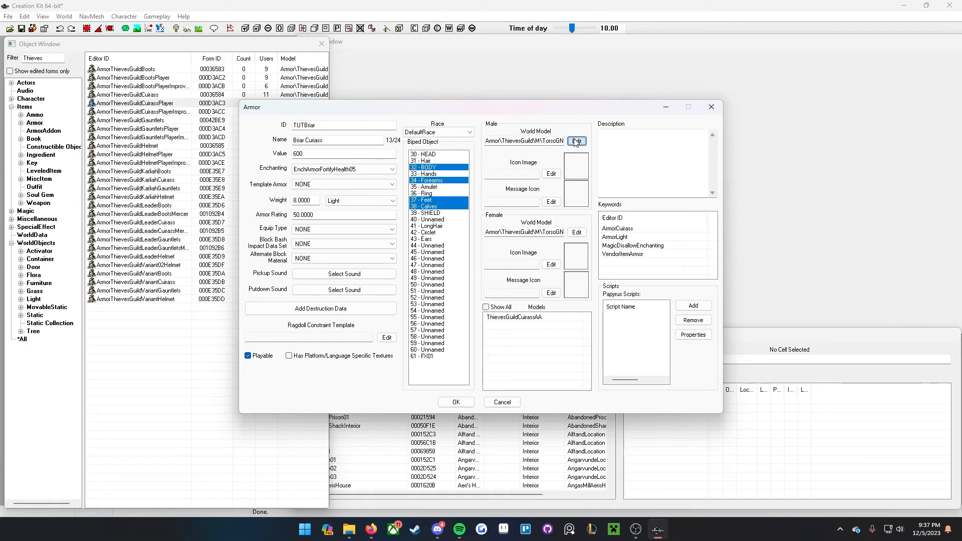
left_click(446, 189)
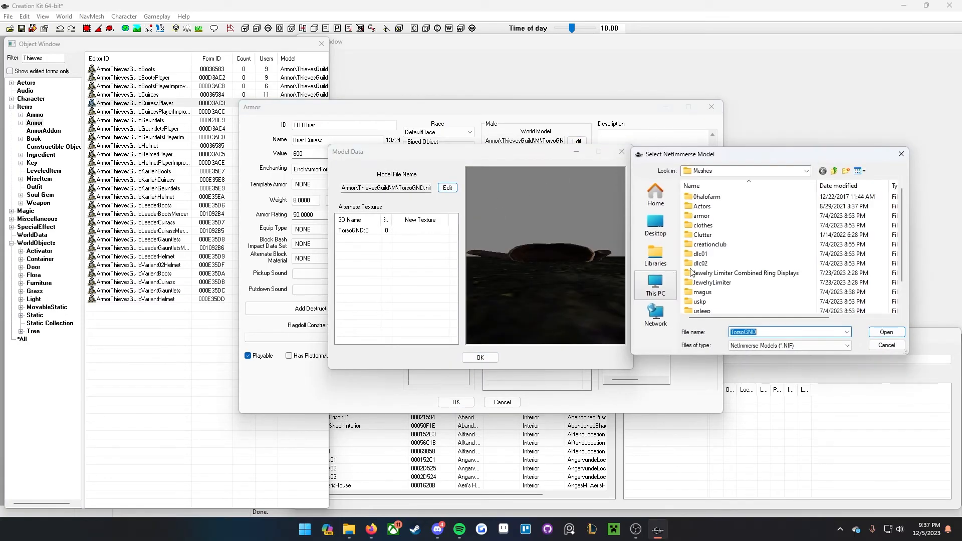
double_click(712, 217)
scroll(715, 223, "down", 10)
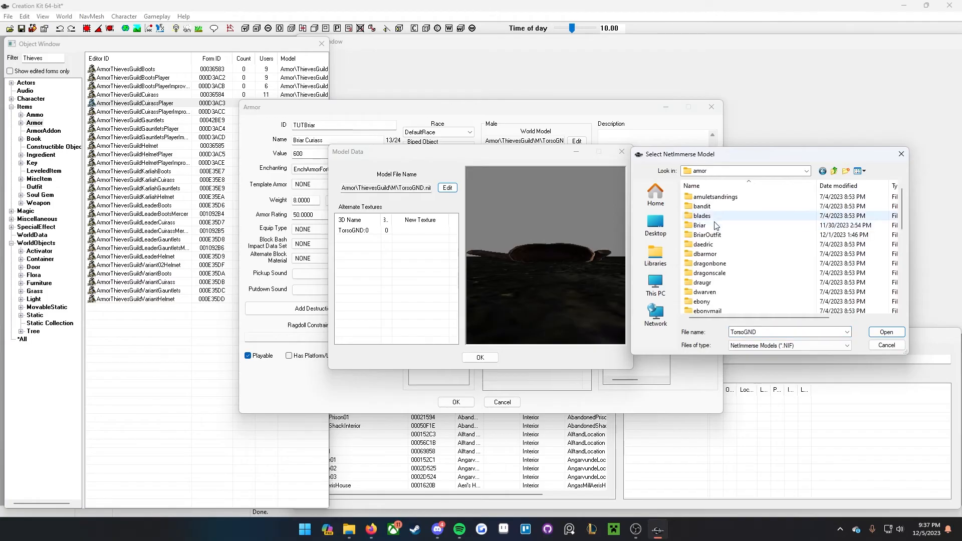
double_click(715, 303)
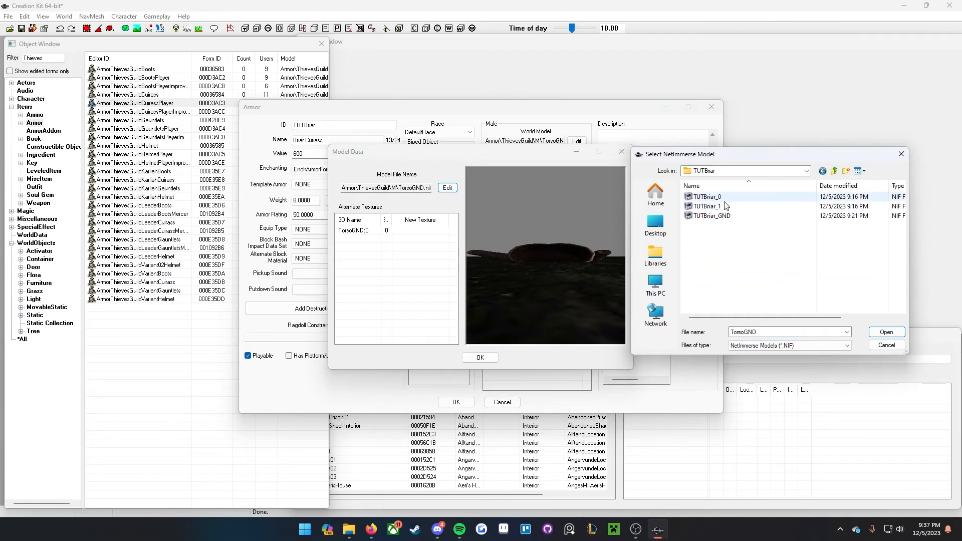
left_click(722, 216)
left_click(887, 333)
left_click_drag(602, 332, 554, 265)
left_click(480, 358)
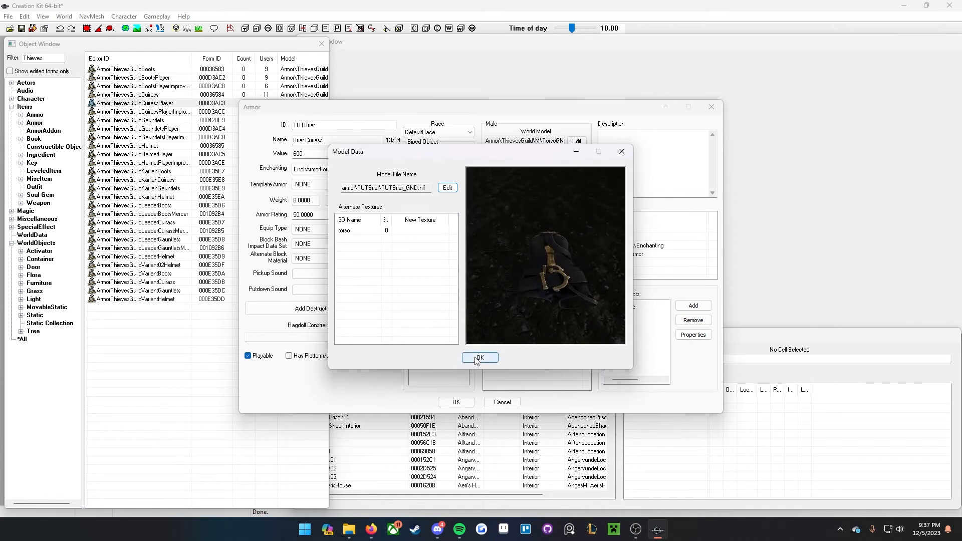
Step: Replace the female world model with TUTBriar_GND from the armor\TUTBriar meshes folder
left_click(577, 234)
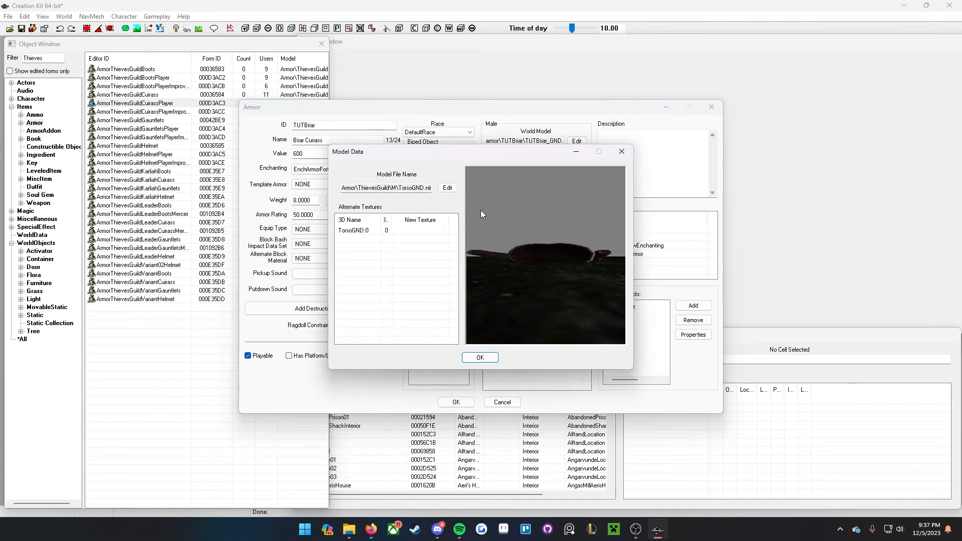
left_click(447, 188)
double_click(702, 216)
scroll(727, 223, "down", 5)
scroll(730, 281, "down", 2)
left_click(720, 294)
double_click(705, 293)
left_click(711, 216)
left_click(886, 332)
left_click_drag(569, 242, 573, 317)
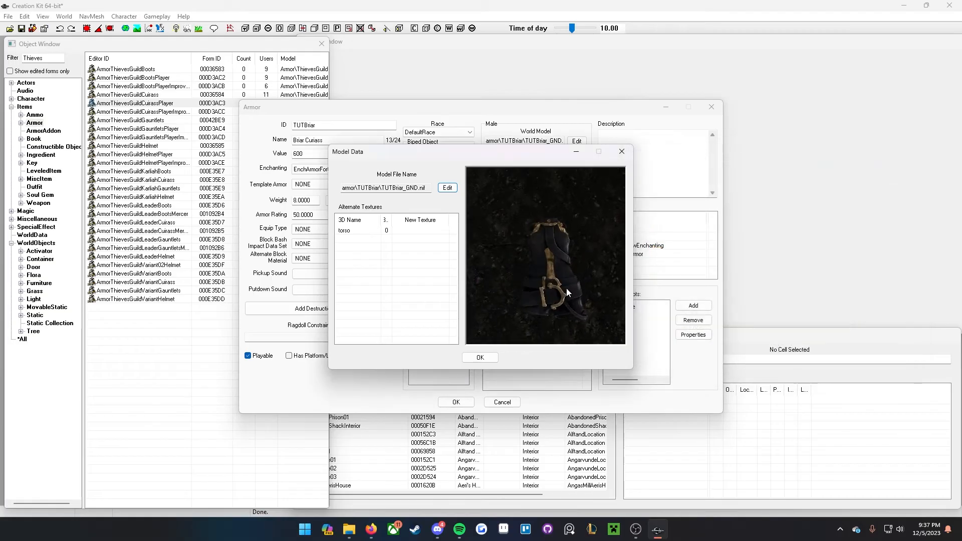
left_click(481, 357)
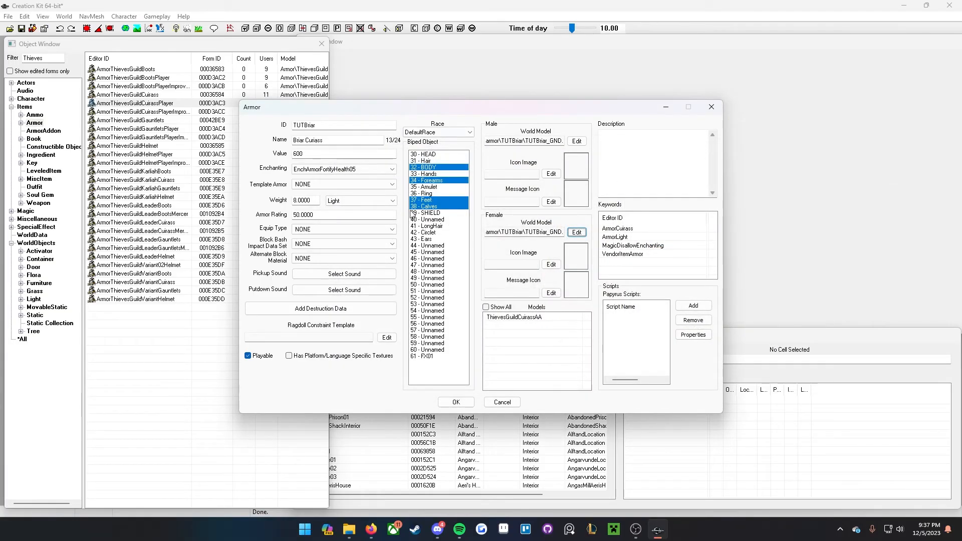
Step: Remove ThievesGuildCuirassAA from the armor's list of models
left_click(526, 318)
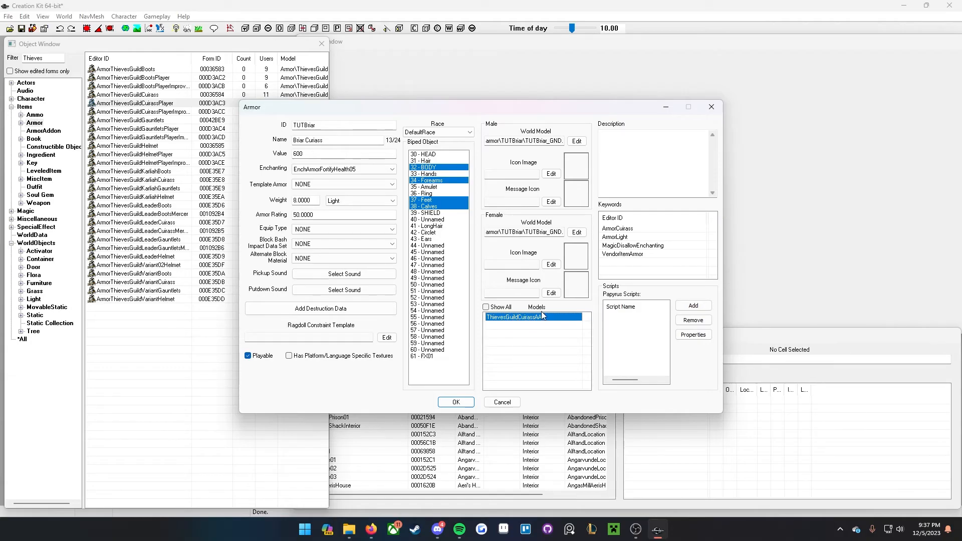
right_click(537, 317)
left_click(545, 332)
Step: Add the TUTBriarAA armor addon to the models list, filtering the available forms by TUT
right_click(535, 327)
left_click(545, 330)
type("Bria")
key("BackSpace")
key("BackSpace")
key("BackSpace")
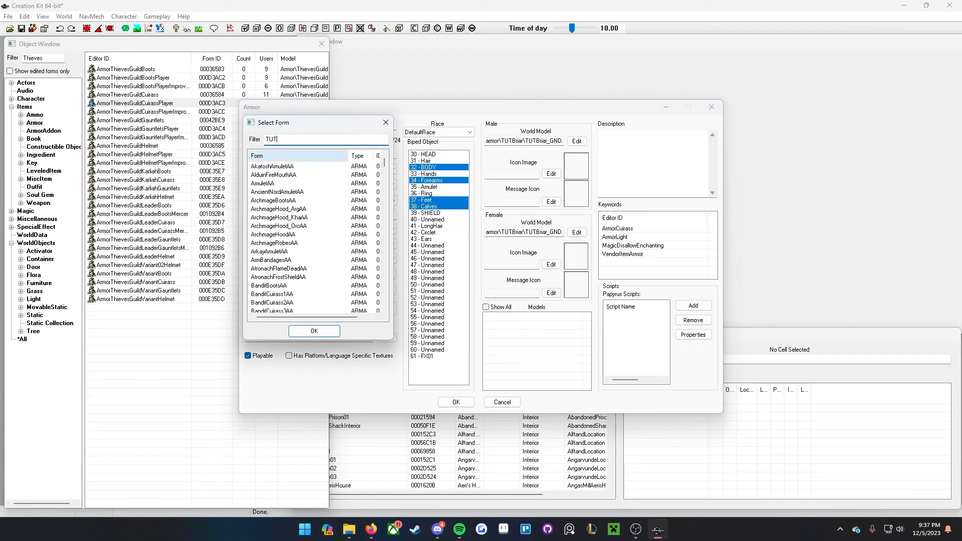
left_click(291, 174)
left_click(276, 165)
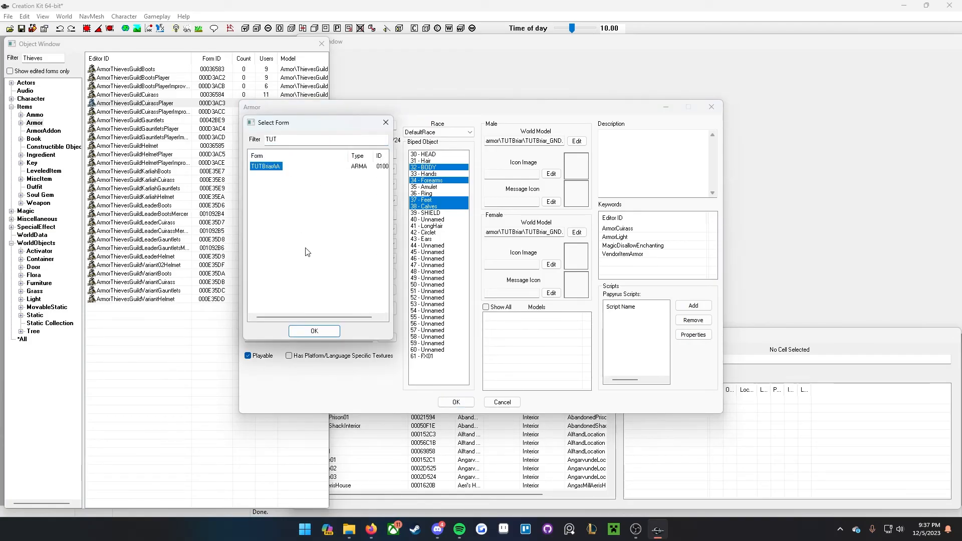
left_click(314, 331)
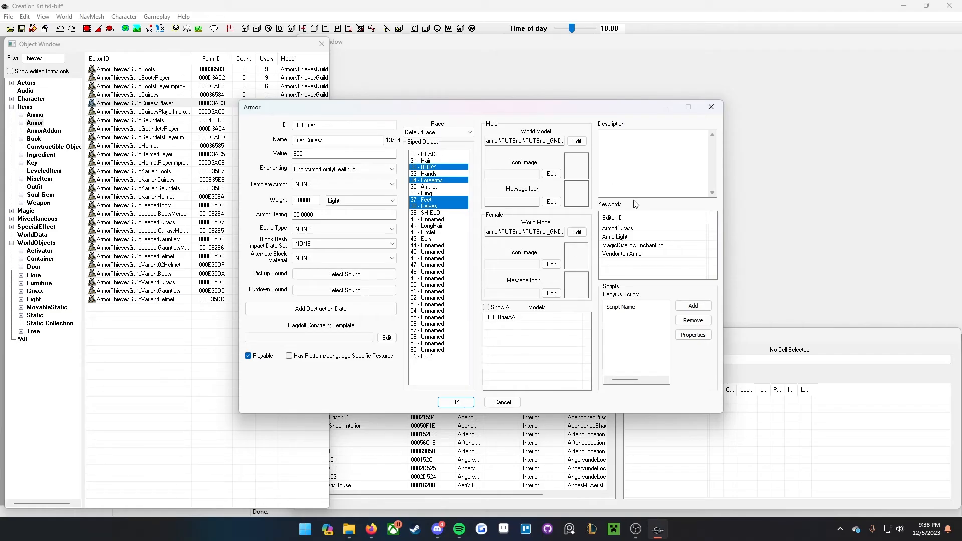
Step: Review the armor's keywords, then save the edited armor as a new form with the ID TUTBriar
left_click(628, 230)
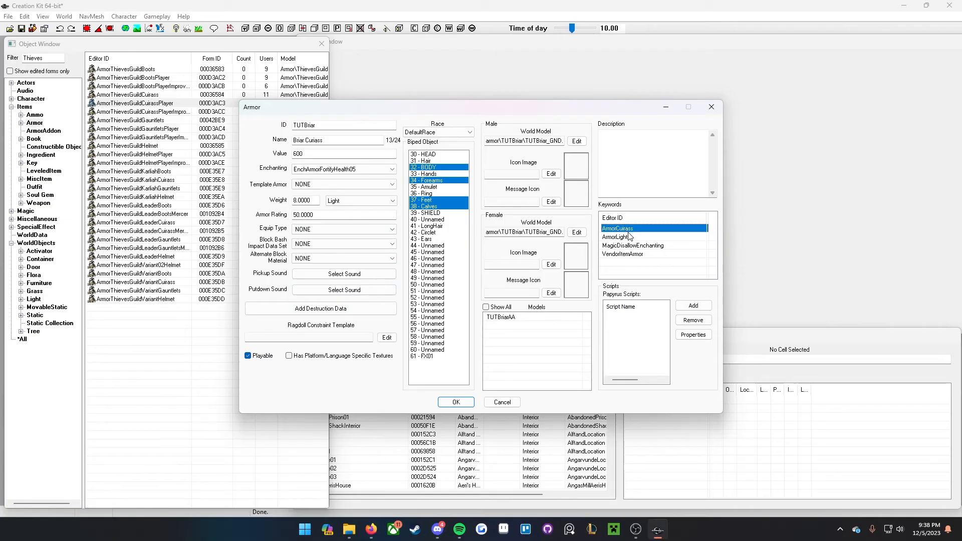
left_click(616, 236)
left_click(615, 230)
left_click(637, 240)
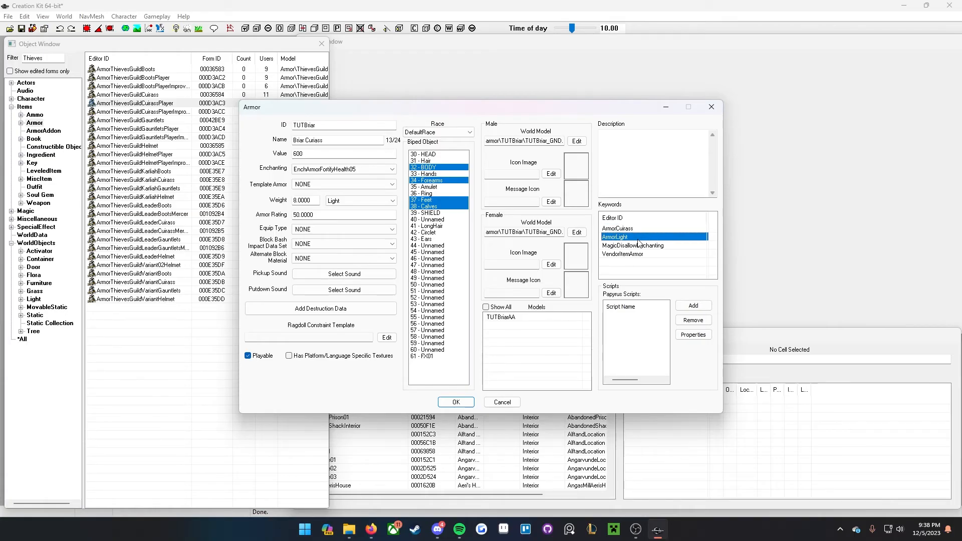
left_click(605, 255)
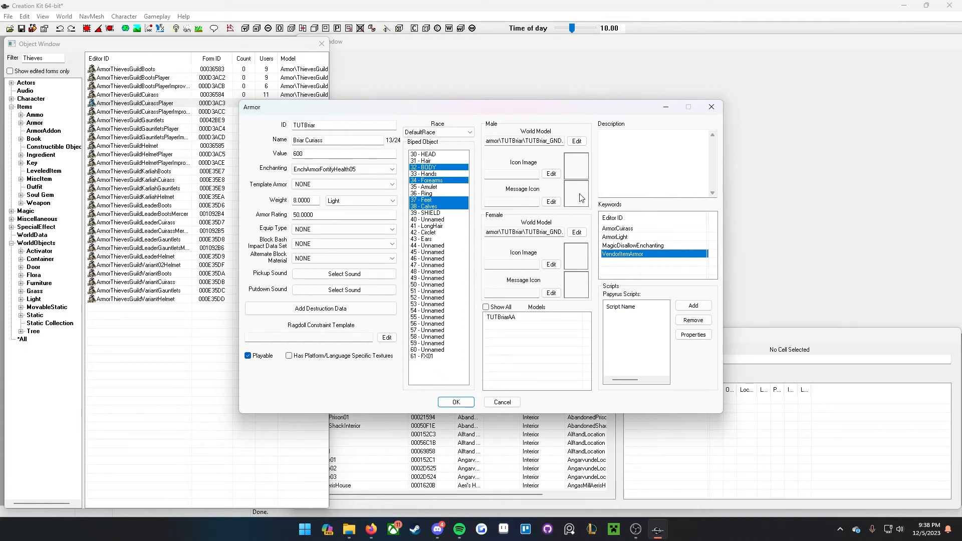
left_click(456, 402)
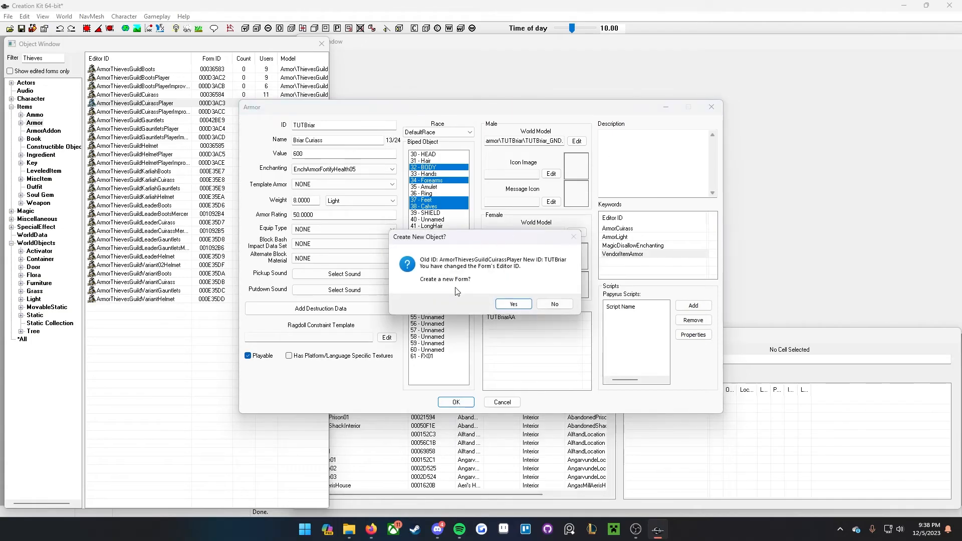
left_click(517, 308)
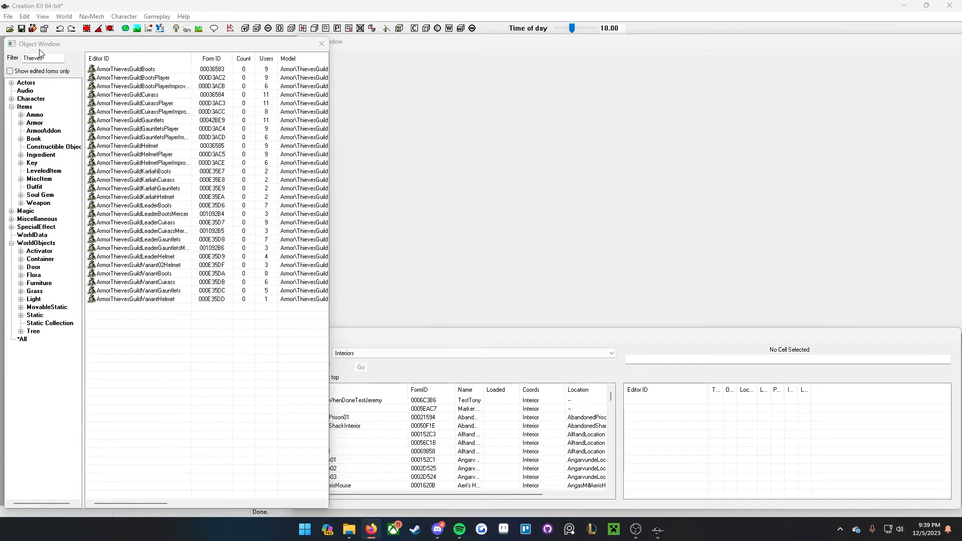
Step: Display the Constructible Object recipes and filter them by Leather
left_click(49, 146)
double_click(50, 58)
type("Leather")
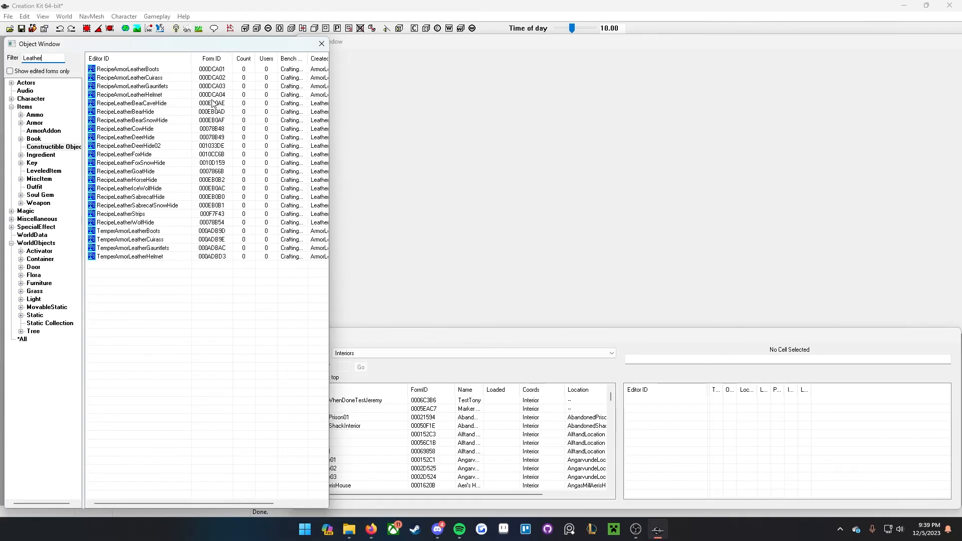
Step: Open the RecipeArmorLeatherCuirass recipe from the filtered Constructible Object list
left_click(111, 230)
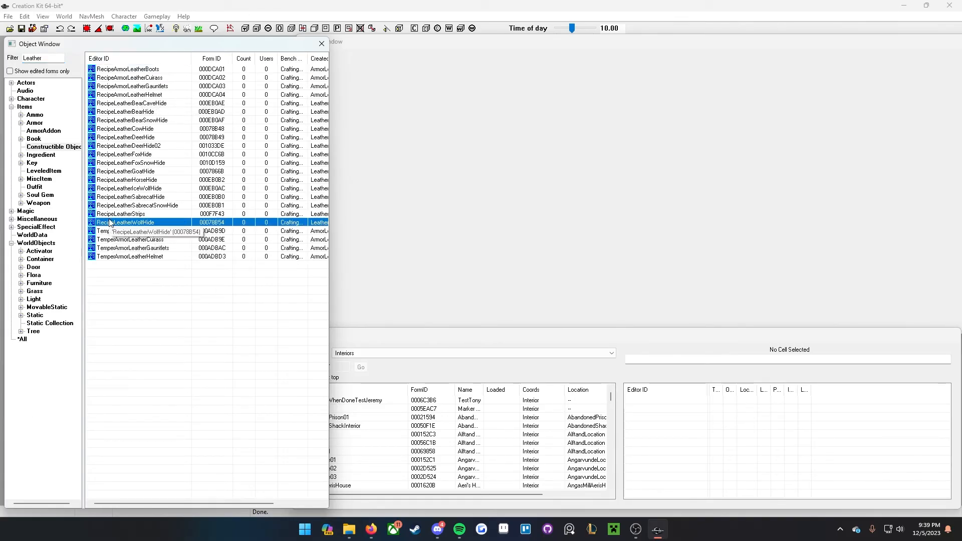
left_click(111, 162)
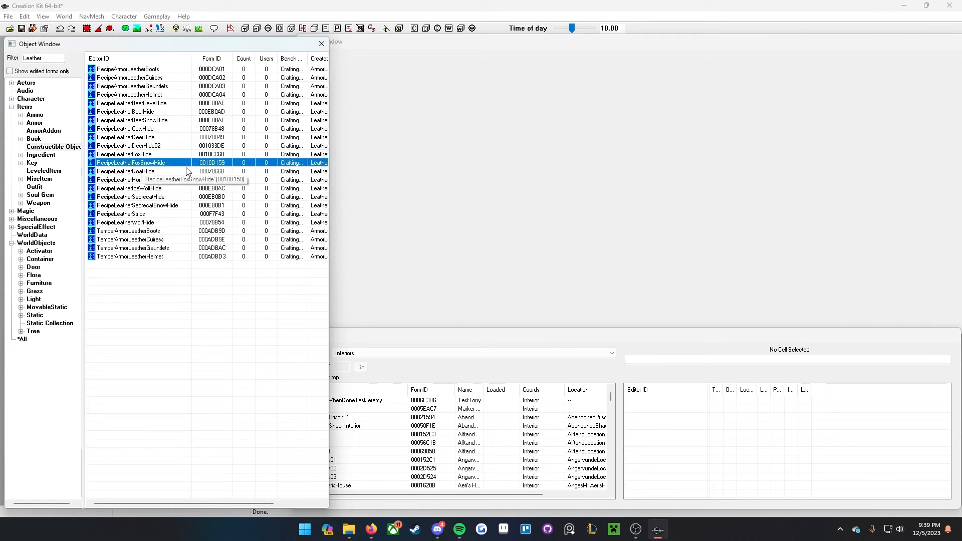
left_click(138, 240)
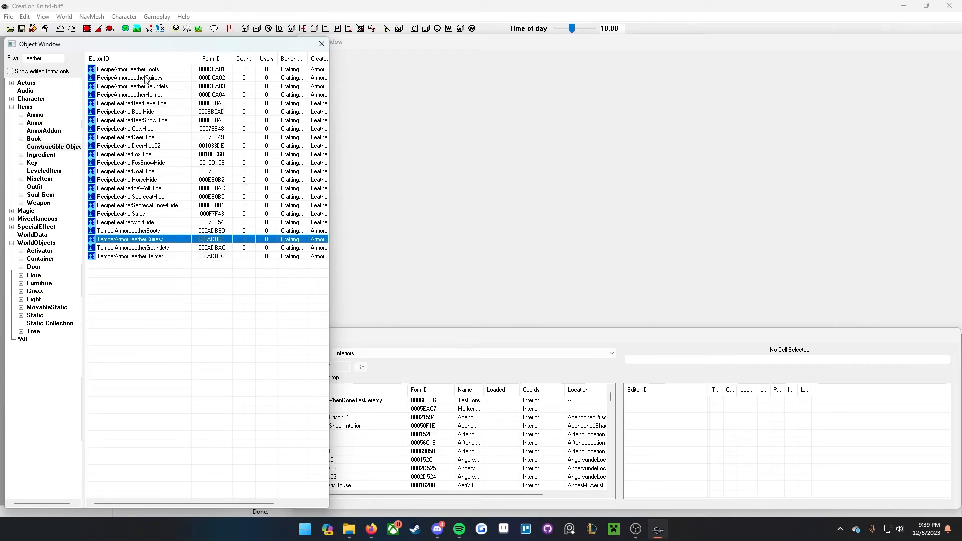
left_click(114, 70)
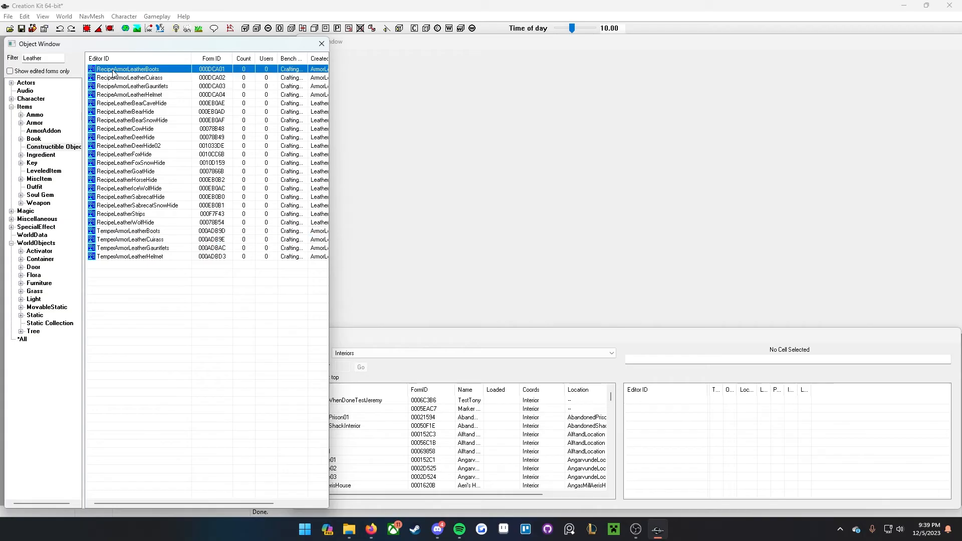
left_click(130, 78)
double_click(130, 78)
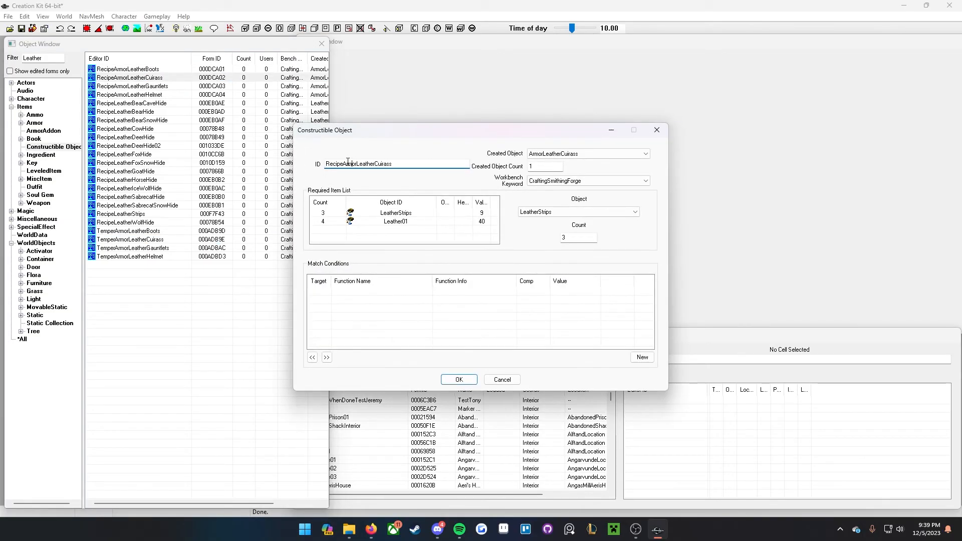
Step: Change the leather cuirass recipe's ID to RecipeTUTBriar
left_click_drag(344, 164, 537, 167)
type("TTUBraiar")
key("BackSpace")
key("BackSpace")
key("BackSpace")
key("BackSpace")
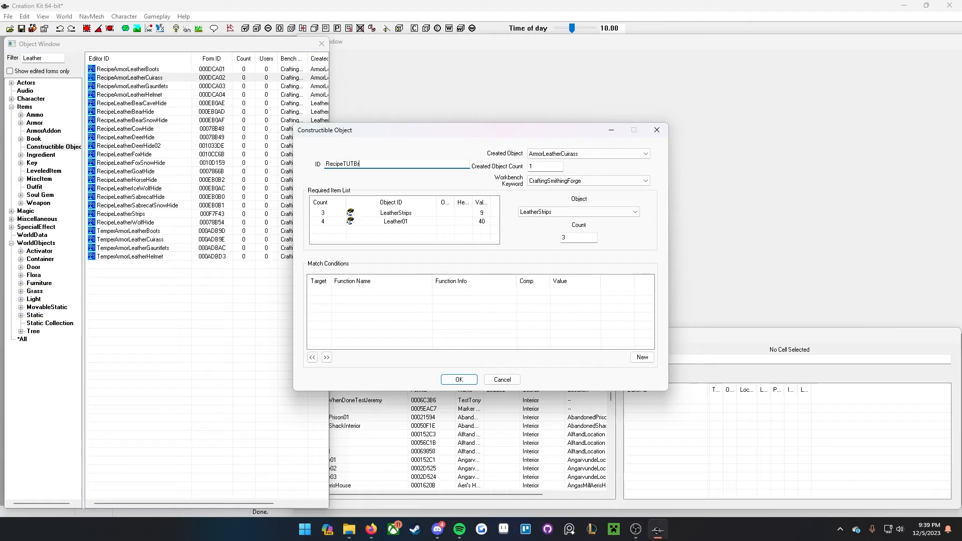
Step: Set the recipe's created object to TUTBriar
left_click(570, 158)
left_click(570, 158)
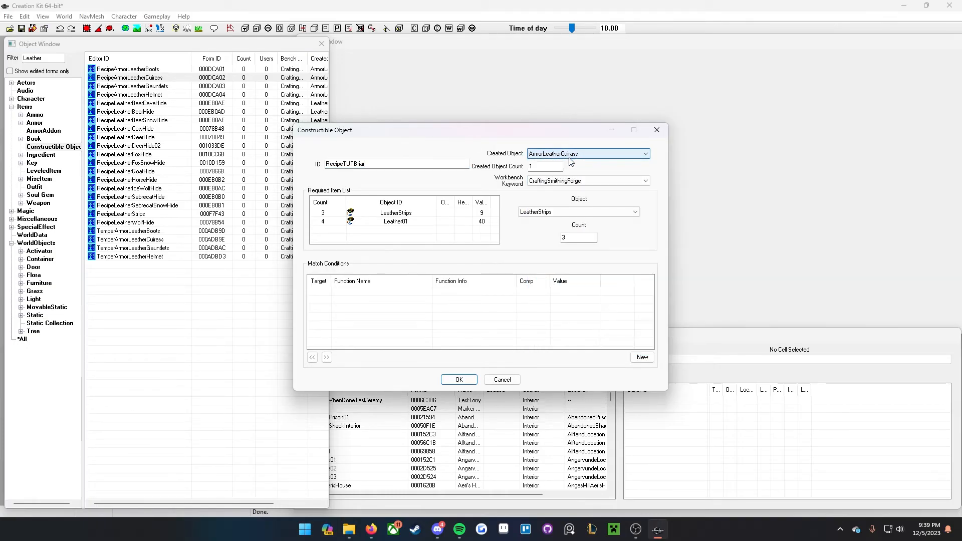
left_click(570, 158)
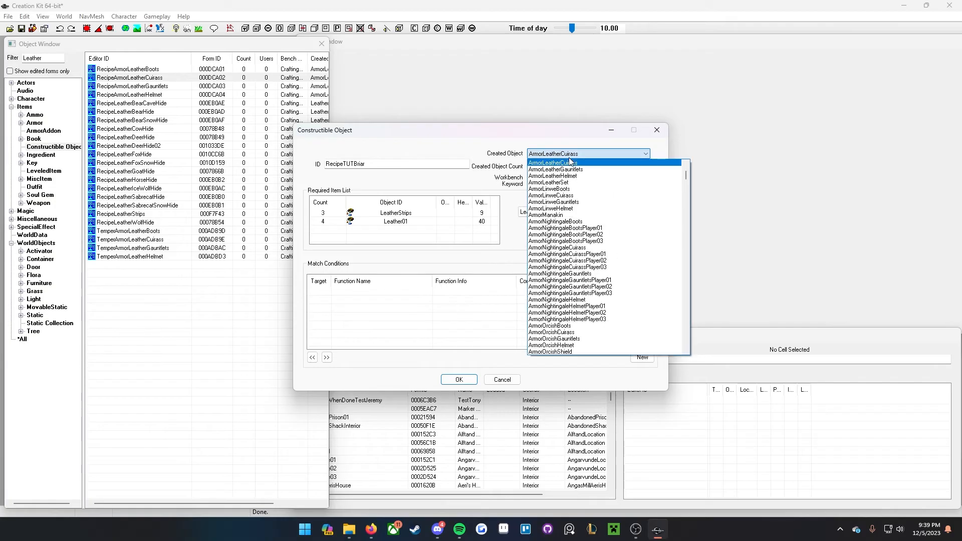
left_click(570, 158)
type("tut")
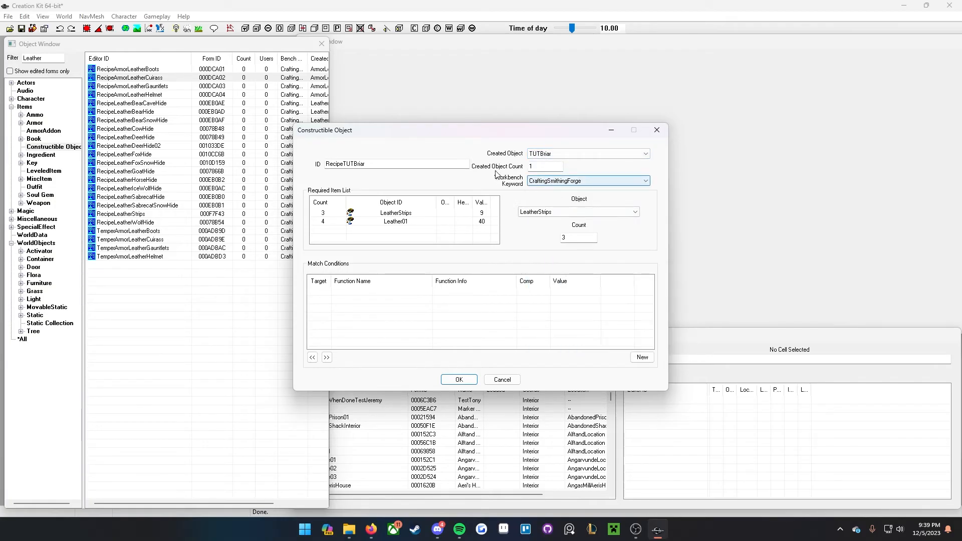
left_click(561, 213)
left_click(562, 214)
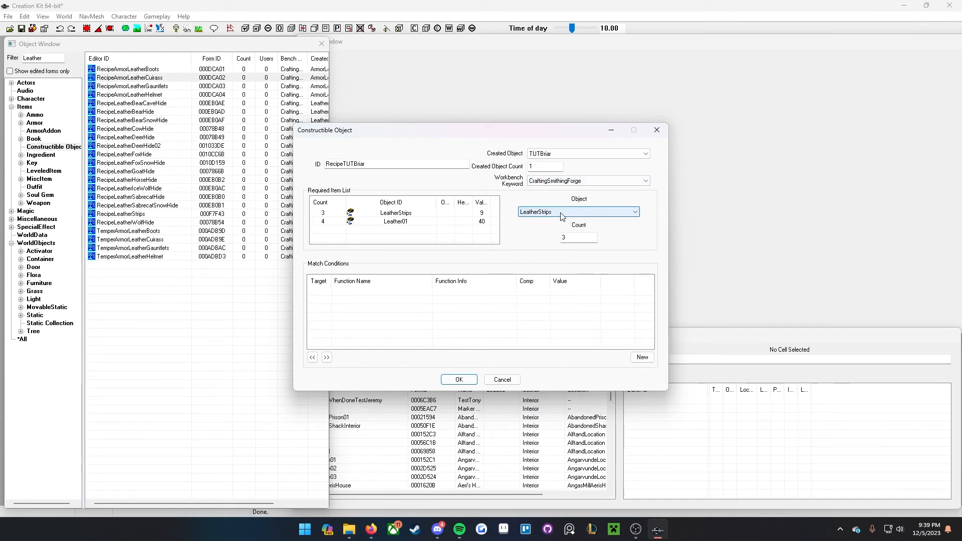
left_click(563, 214)
left_click(562, 215)
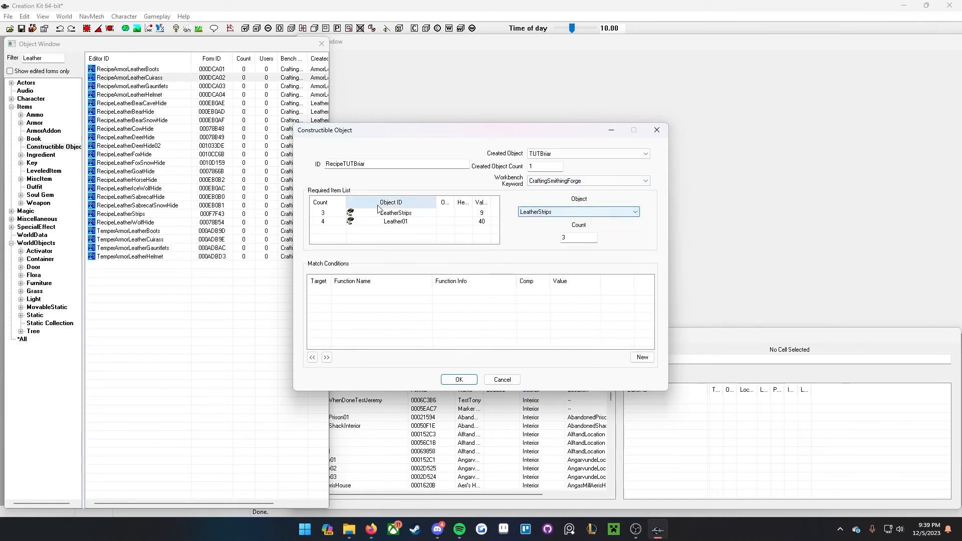
Step: Add a new entry to the recipe's required items and set its object to IngotCorundum
left_click(410, 223)
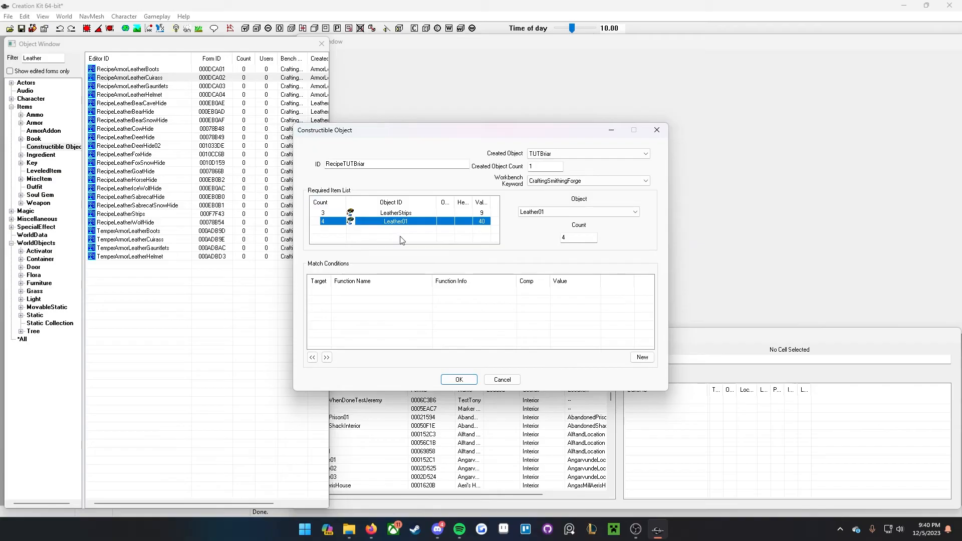
right_click(404, 231)
left_click(420, 235)
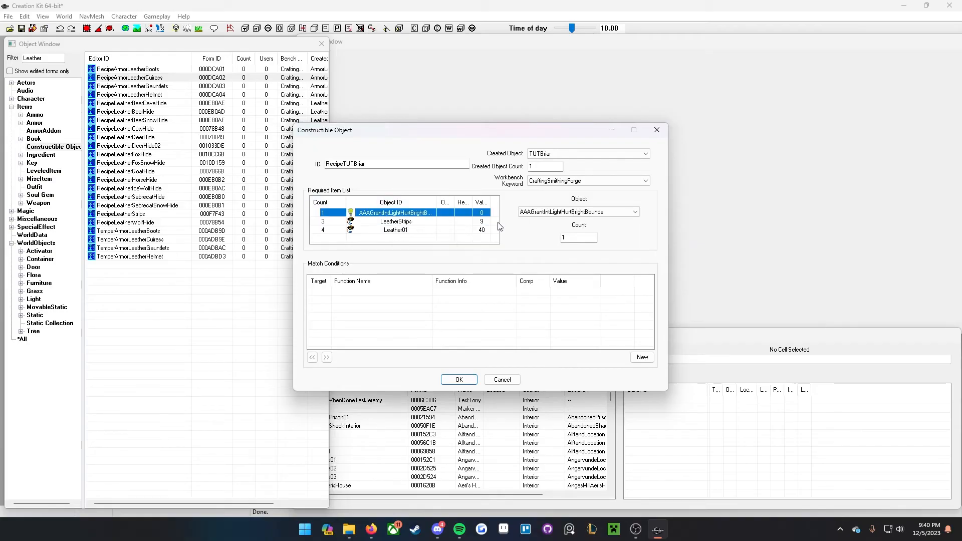
left_click(572, 215)
left_click(556, 213)
left_click(557, 213)
type("in")
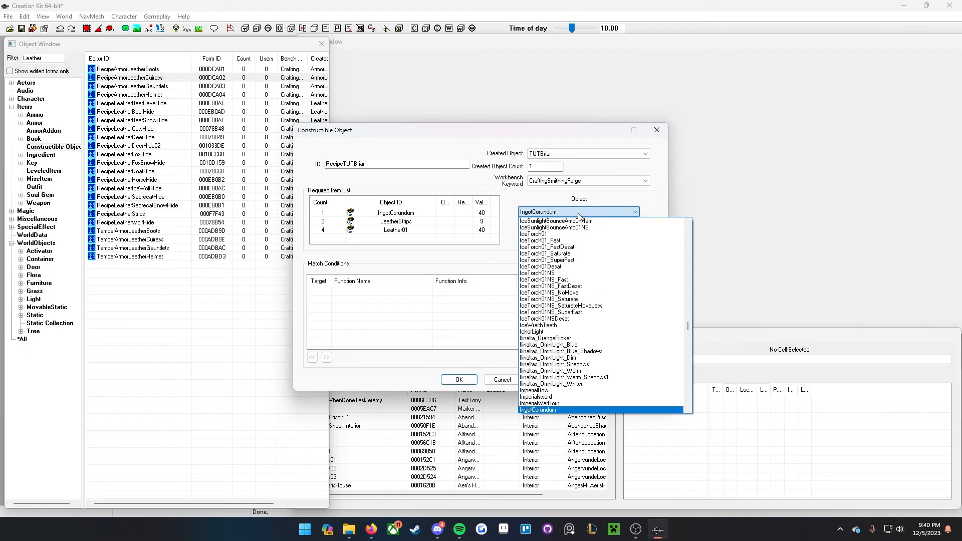
scroll(552, 366, "down", 1)
left_click(552, 391)
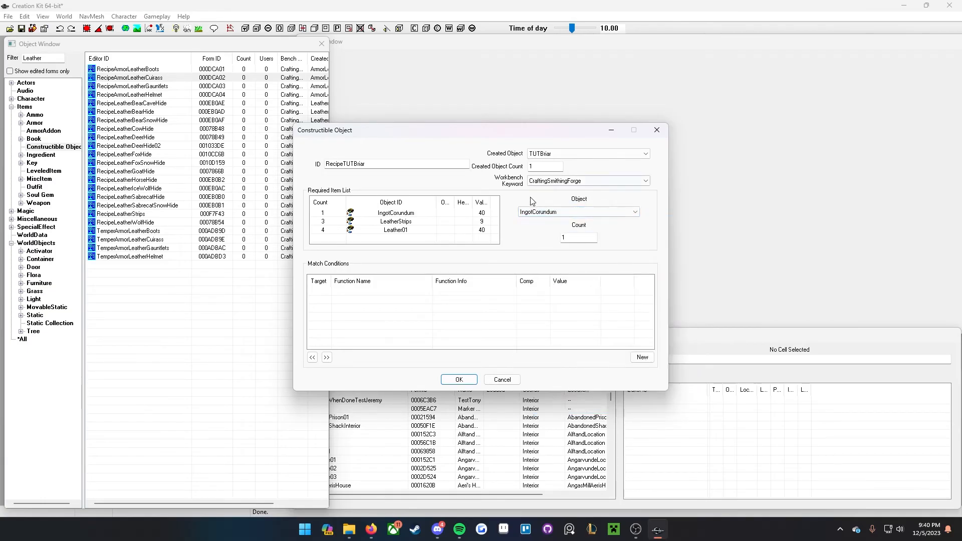
Step: Set the required count of Leather01 to 3 in the RecipeTUTBriar recipe
left_click(566, 240)
type("2")
left_click(395, 222)
left_click(406, 231)
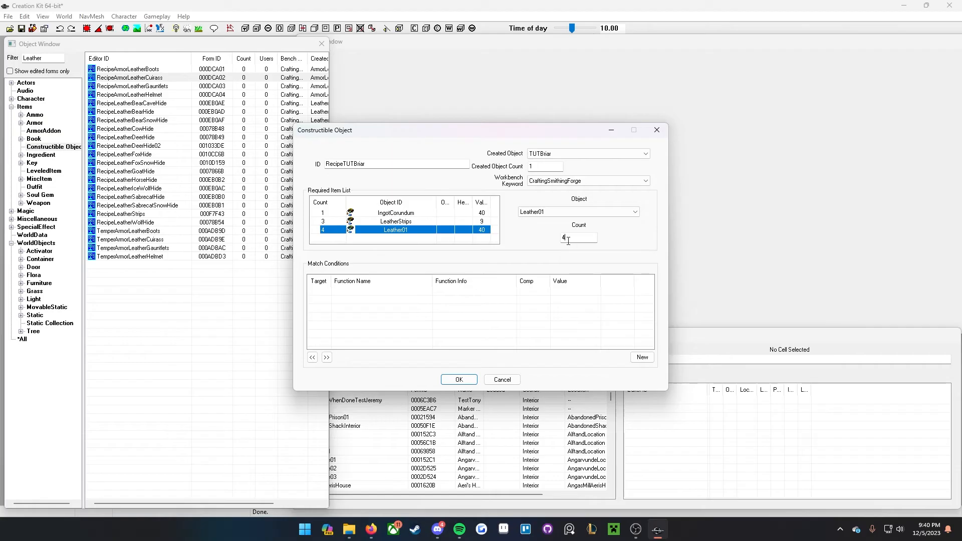
double_click(565, 238)
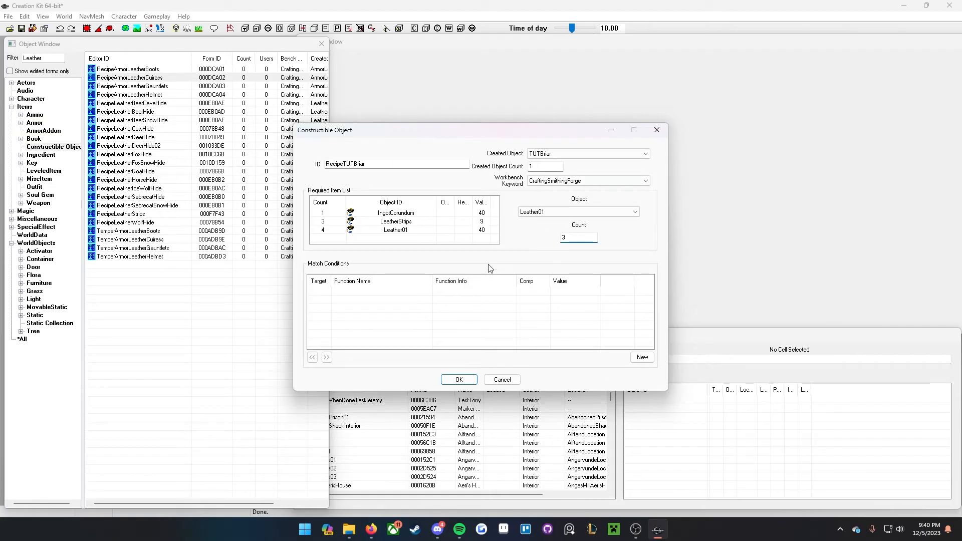
left_click_drag(467, 135, 601, 135)
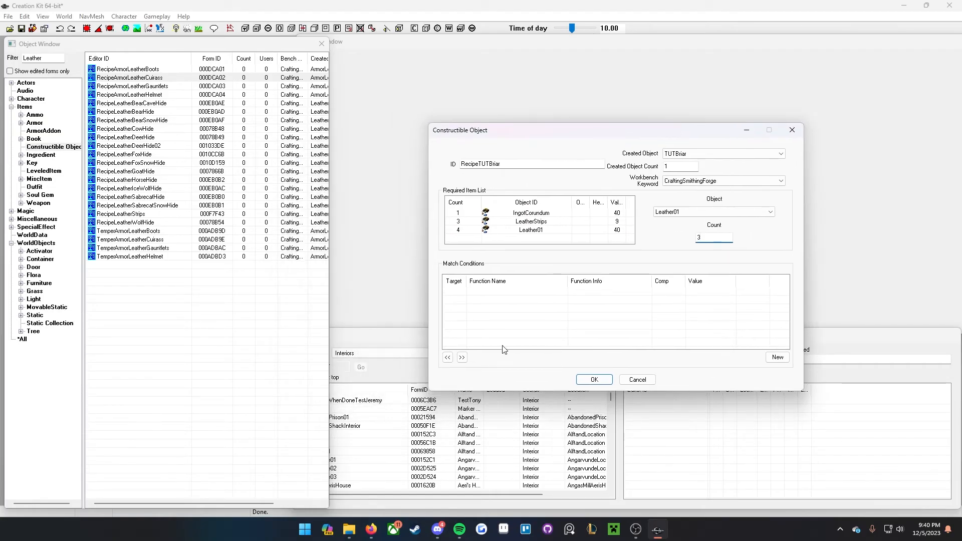
left_click(506, 298)
Step: Filter the Constructible Object recipes by steel and open RecipeArmorSteelShield beside the Briar recipe
double_click(59, 59)
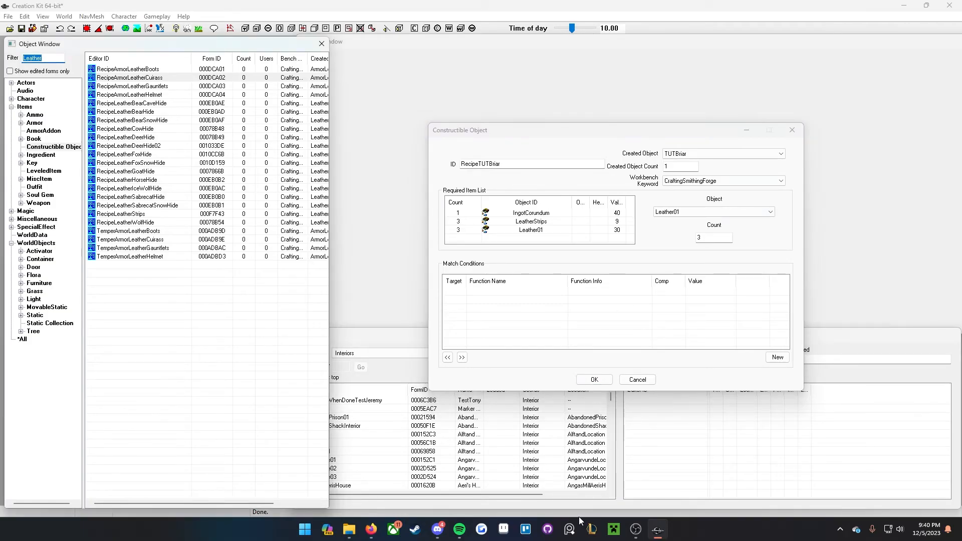
type("steel")
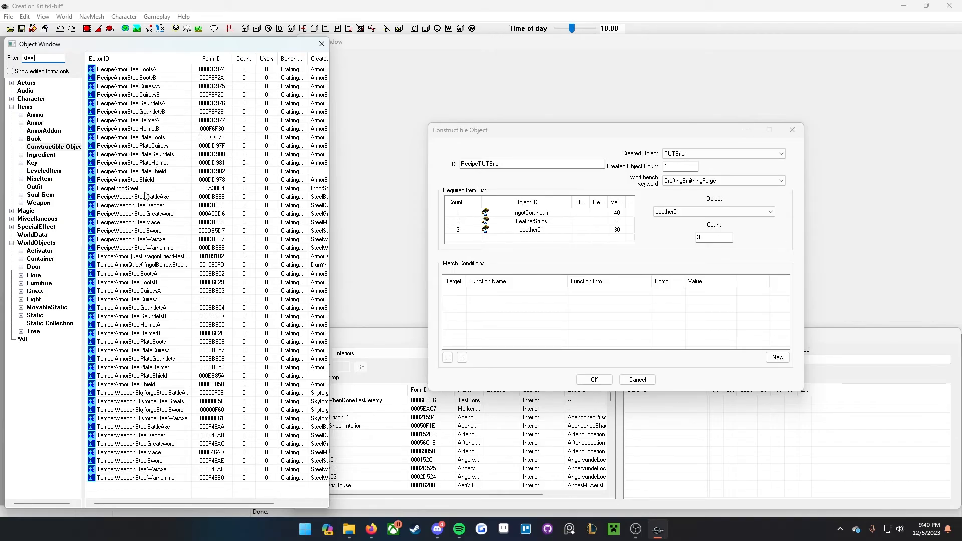
left_click(129, 182)
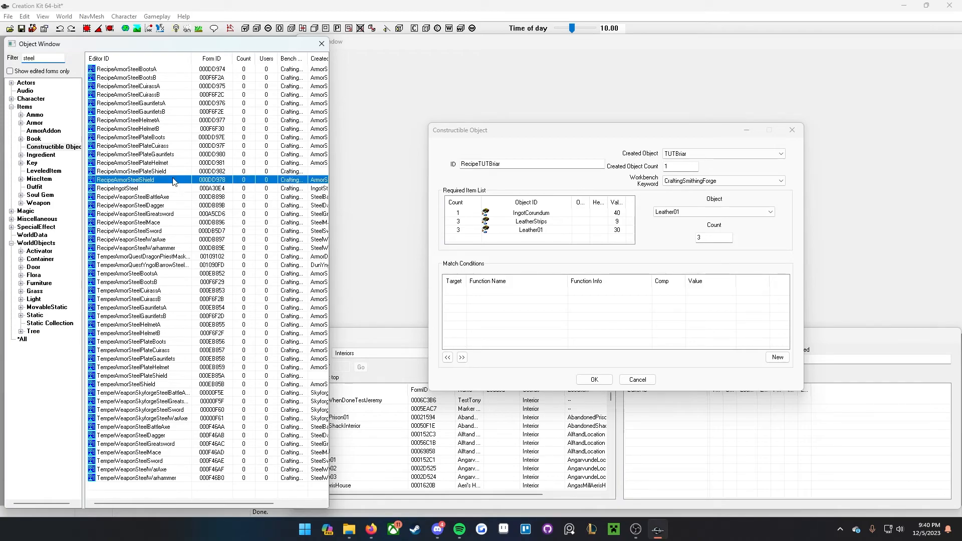
double_click(146, 181)
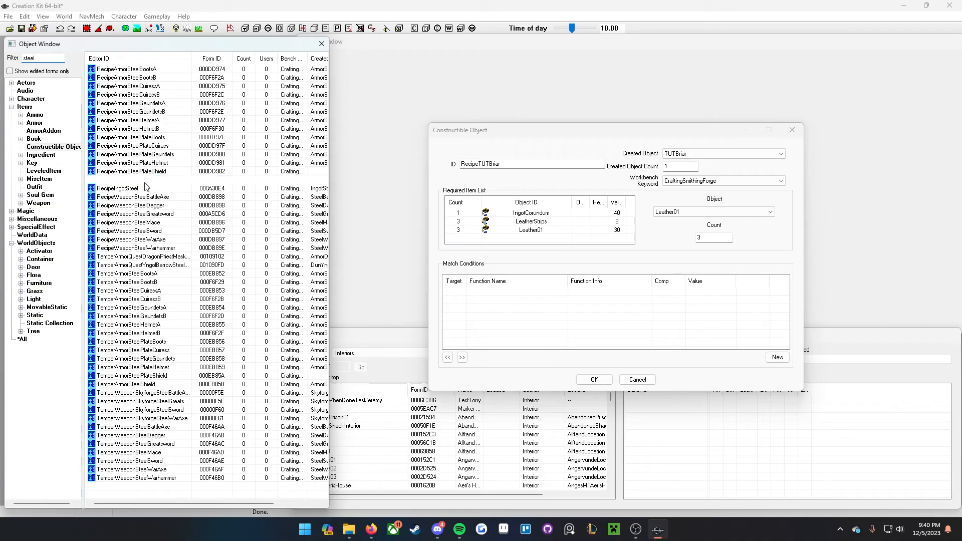
left_click_drag(401, 138, 239, 138)
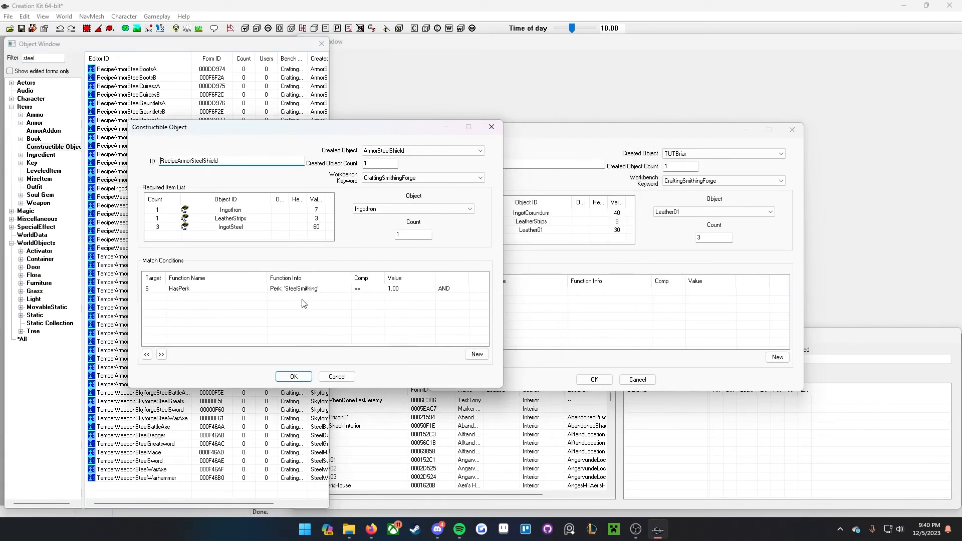
Step: Try to paste the steel shield recipe's perk condition into RecipeTUTBriar's match conditions
left_click(288, 289)
left_click(621, 297)
right_click(616, 302)
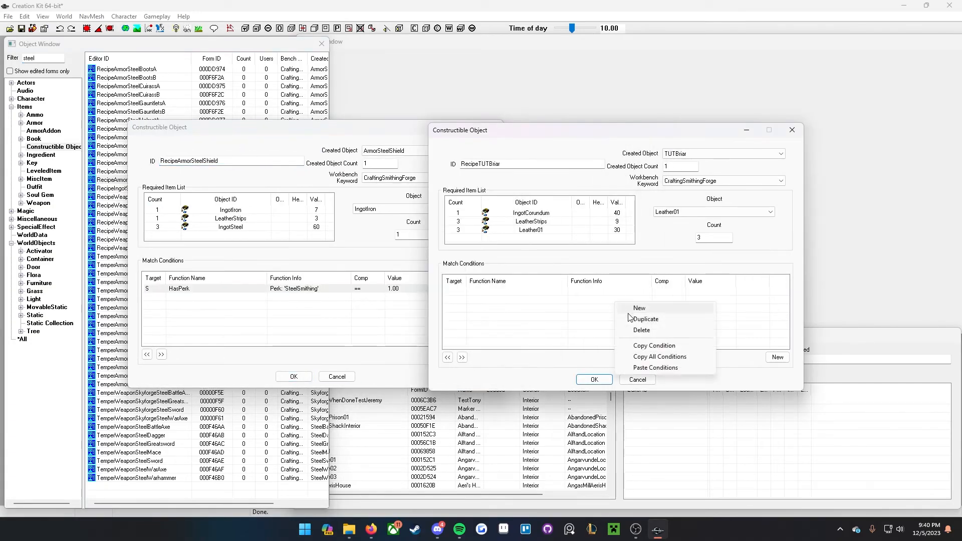
left_click(655, 370)
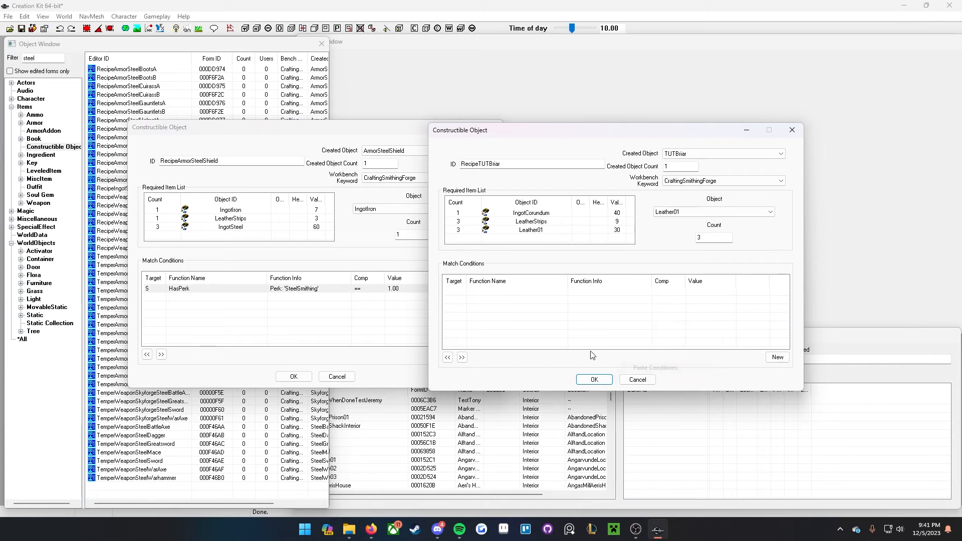
Step: Copy the HasPerk SteelSmithing condition from the steel shield recipe into RecipeTUTBriar's match conditions, then close the shield recipe without saving
left_click(376, 290)
right_click(376, 290)
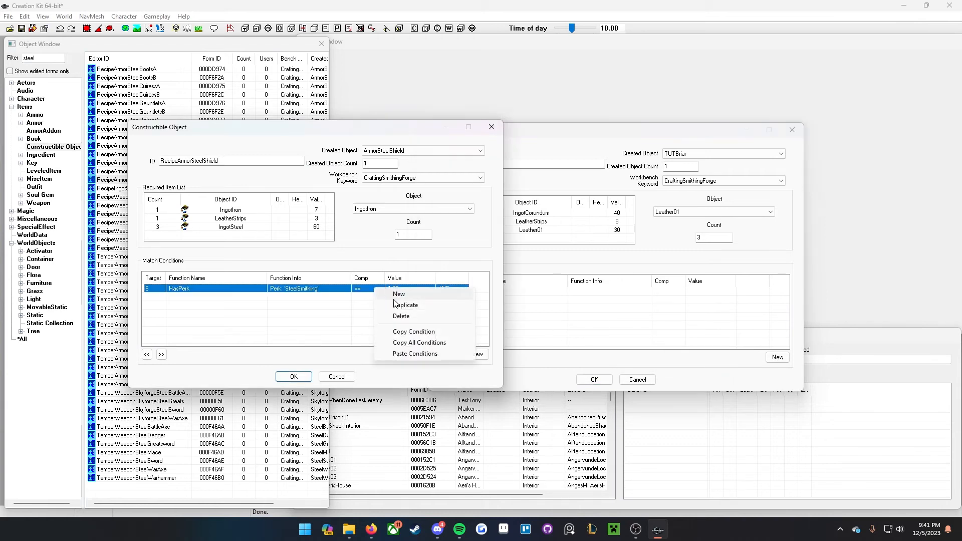
left_click(401, 331)
right_click(583, 330)
left_click(622, 392)
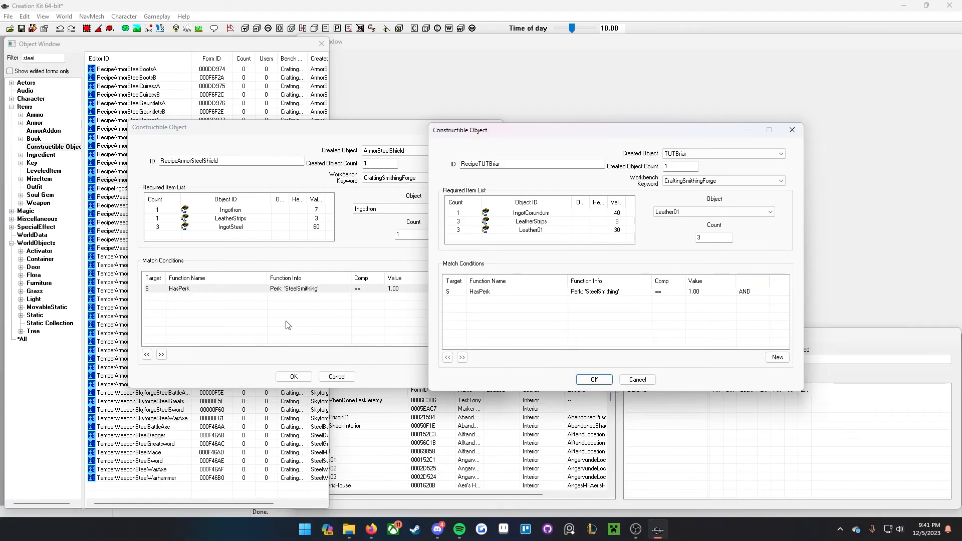
left_click(337, 376)
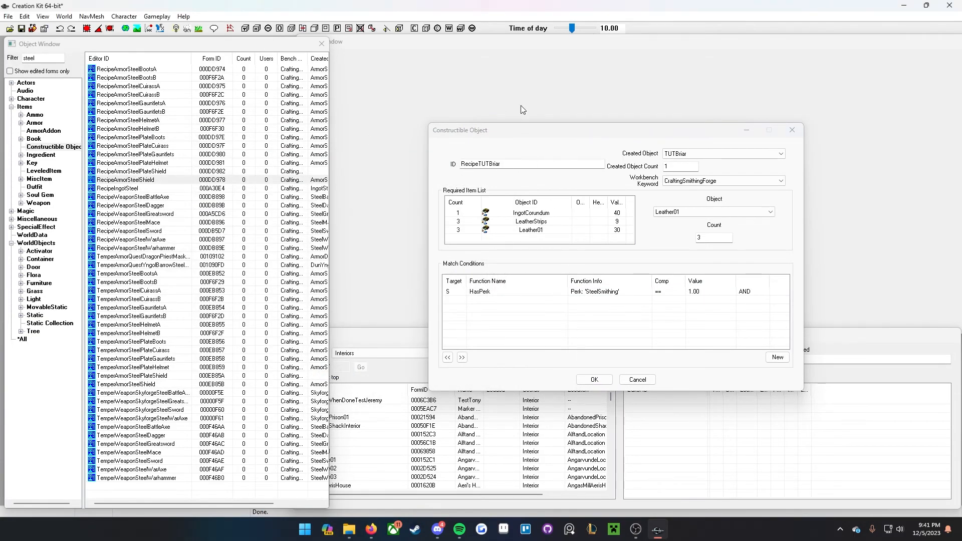
Step: Save the edited recipe as a new form with the ID RecipeTUTBriar
left_click_drag(57, 58, 10, 396)
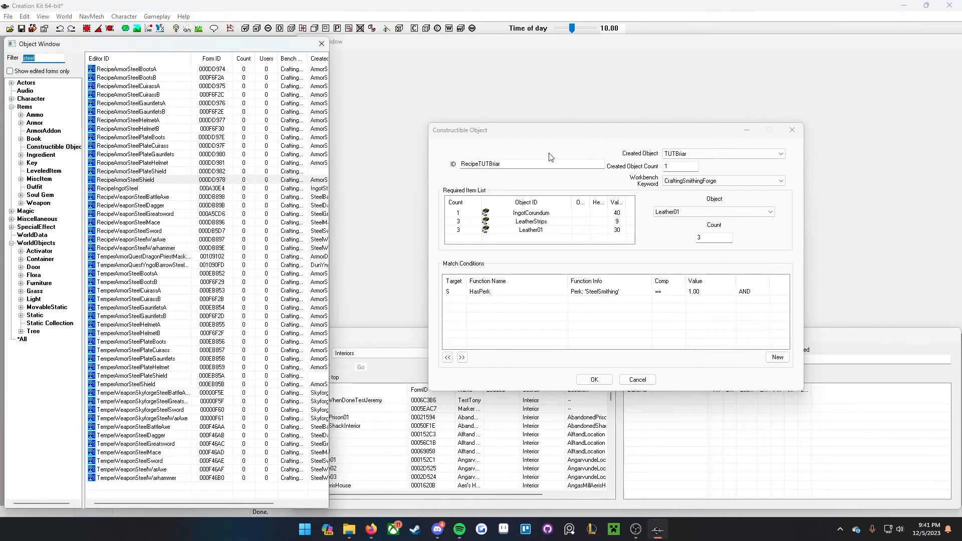
left_click_drag(546, 129, 423, 137)
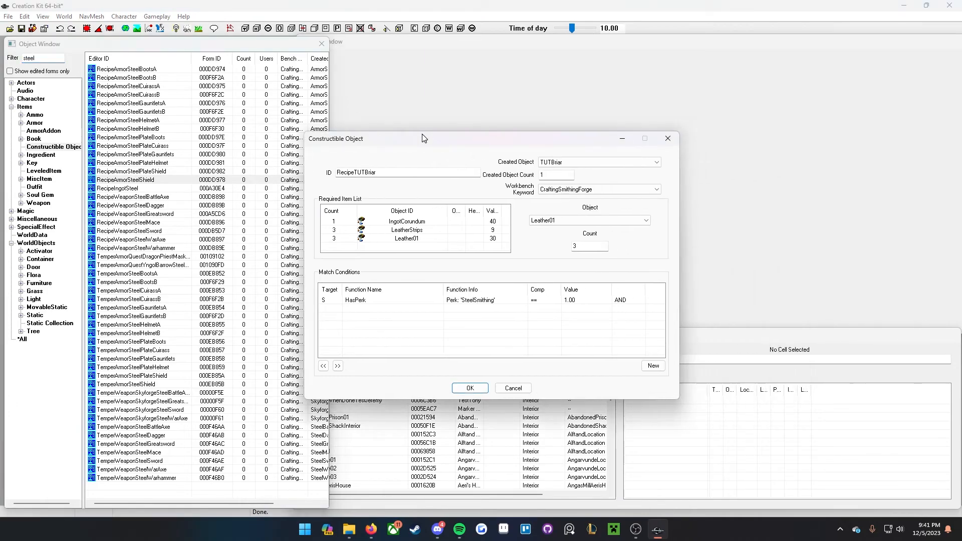
left_click(470, 388)
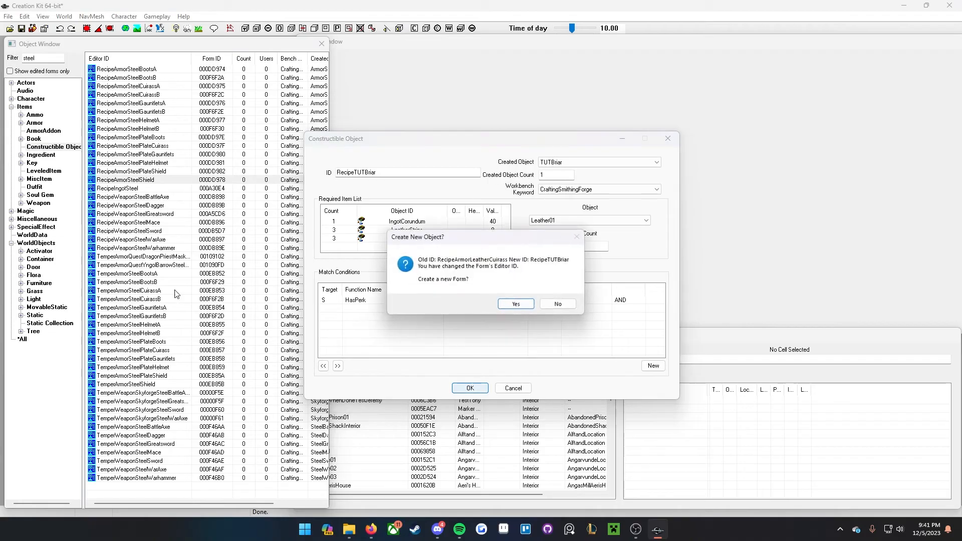
left_click(517, 305)
Step: Filter the Constructible Object recipes by leather and open TemperArmorLeatherCuirass
left_click(46, 44)
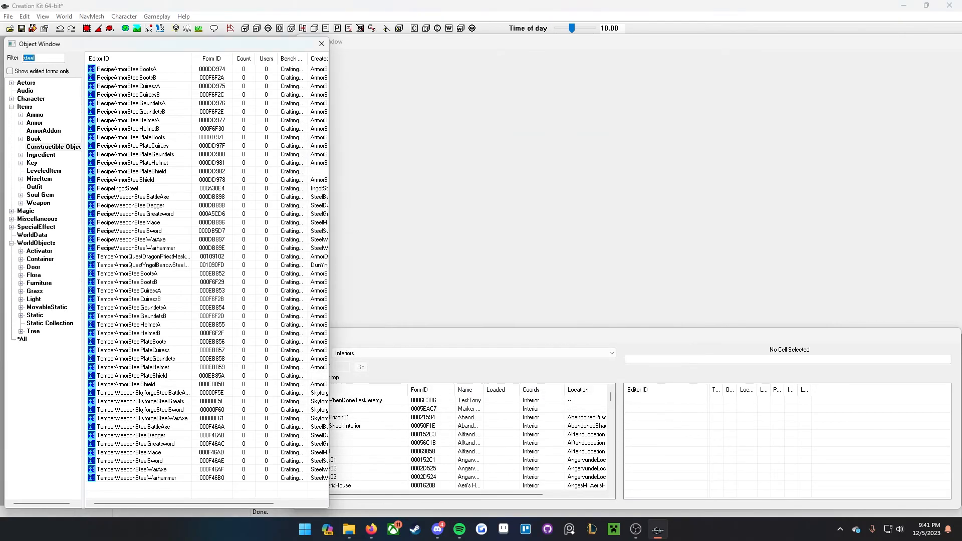
type("leather")
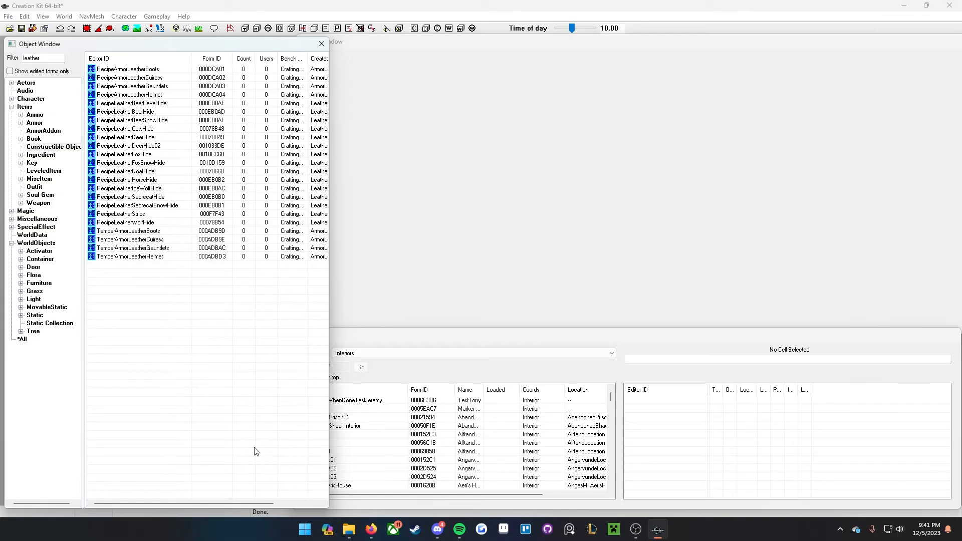
left_click(148, 240)
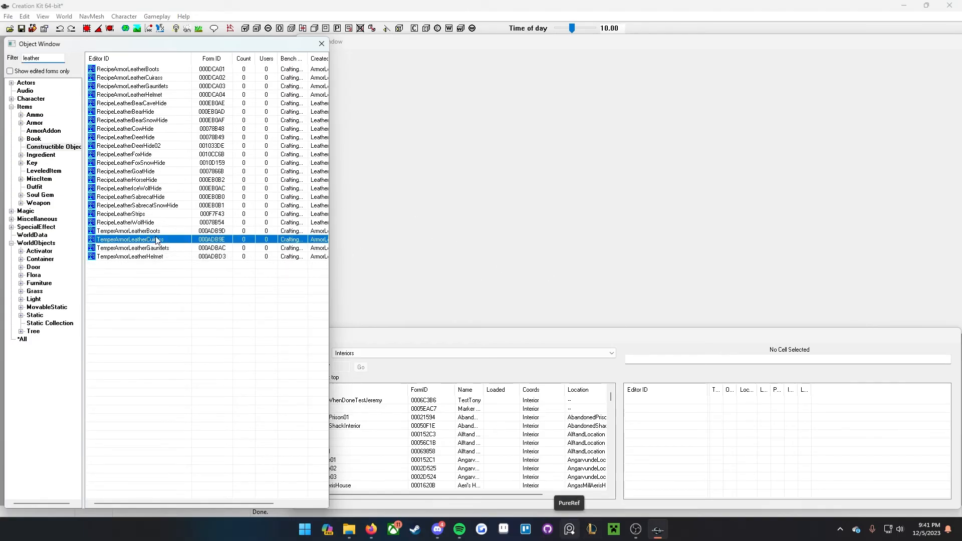
double_click(156, 240)
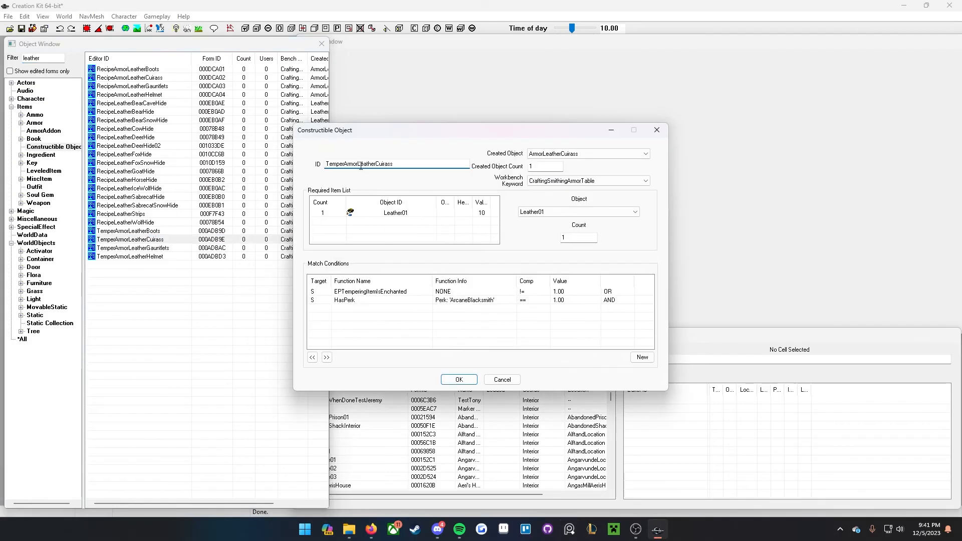
Step: Change the tempering recipe's ID to TemperTUTBriar
left_click_drag(345, 164, 525, 175)
type("Bria")
key("BackSpace")
key("BackSpace")
key("BackSpace")
key("BackSpace")
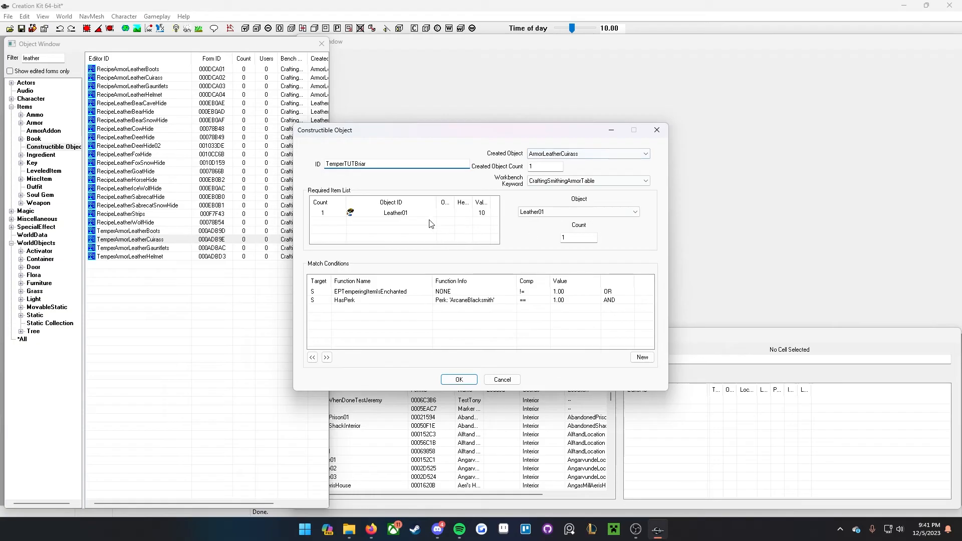
Step: Set the recipe's created object to TUTBriar
left_click(441, 213)
left_click(557, 154)
left_click(558, 154)
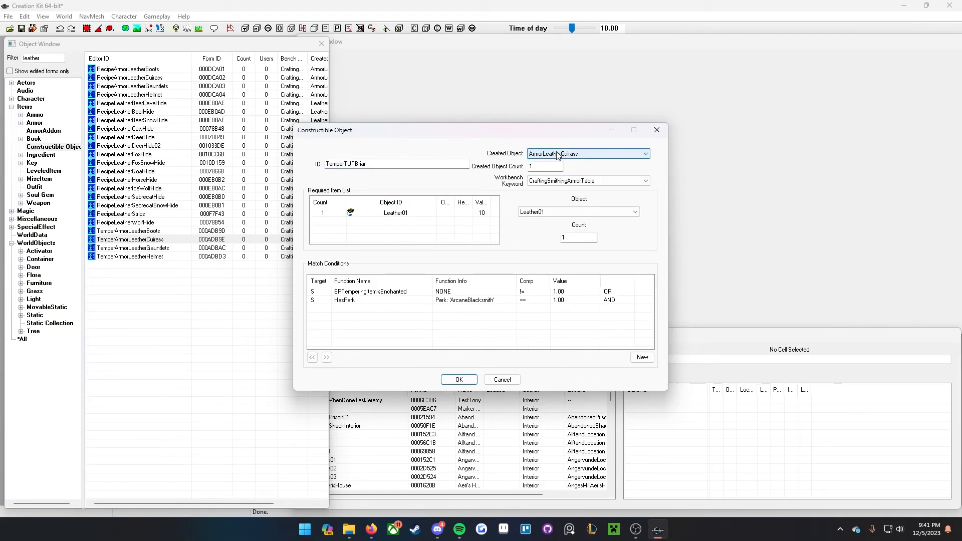
type("TUTBriar")
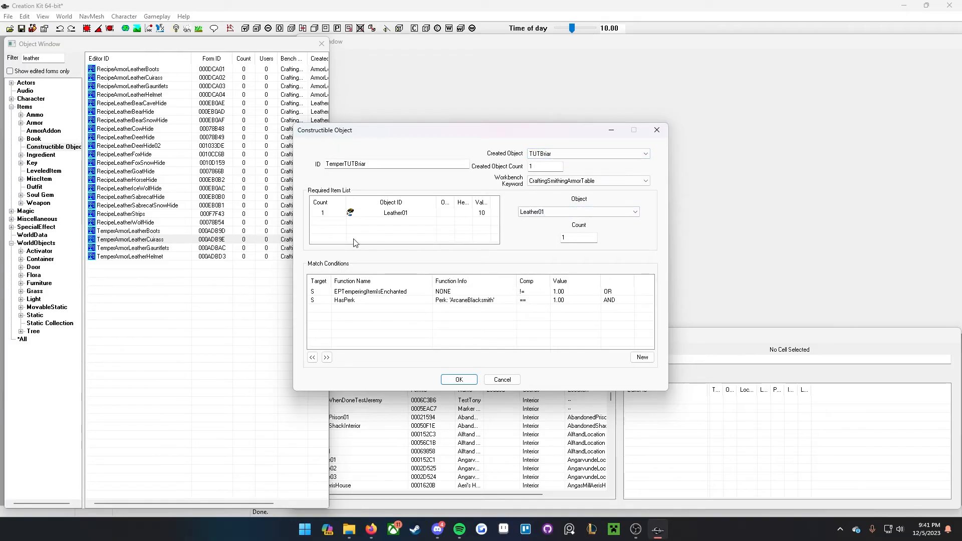
Step: Check the match conditions and the Leather01 requirement, then save TemperTUTBriar as a new form
left_click(446, 301)
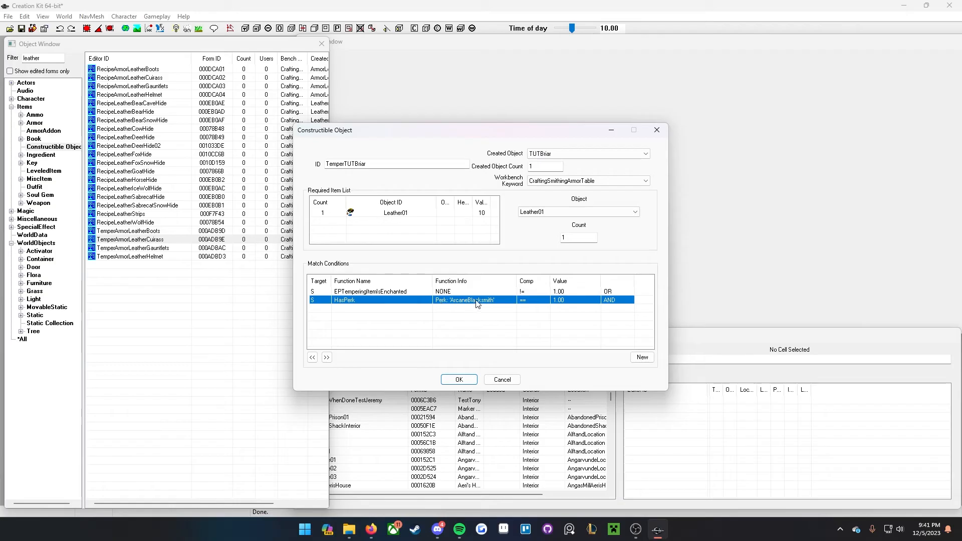
left_click(392, 294)
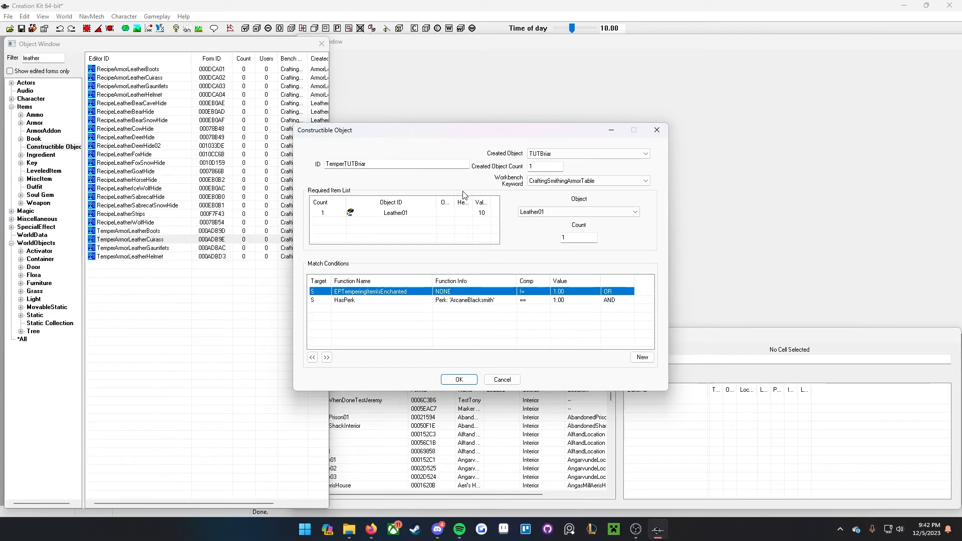
left_click(404, 215)
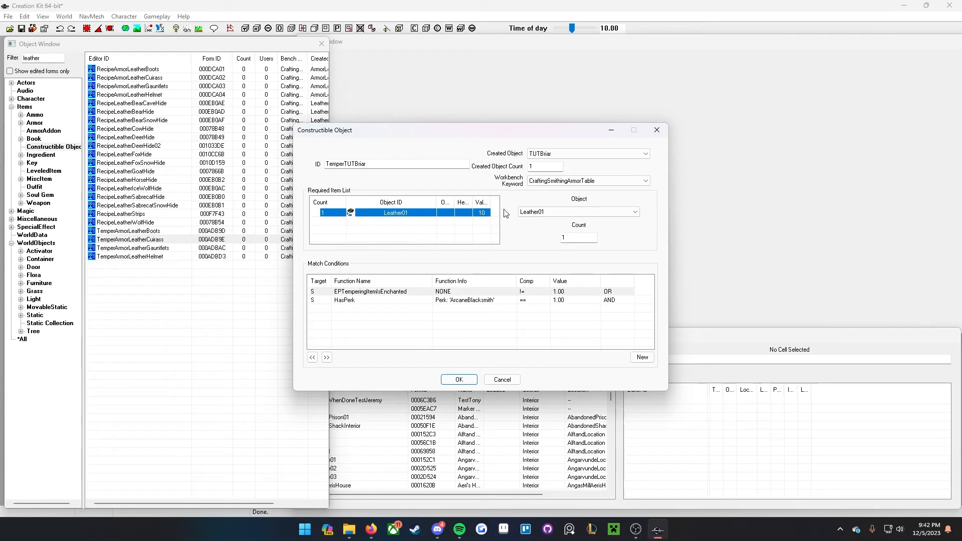
left_click(457, 382)
left_click(517, 302)
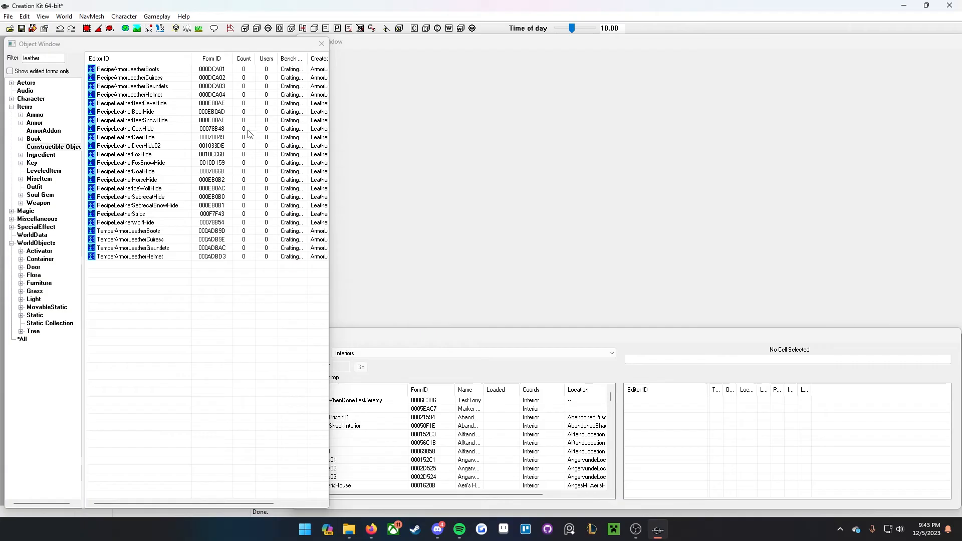
Step: Save the plugin in the Skyrim Special Edition Data folder under the file name TUTBriar
left_click(21, 29)
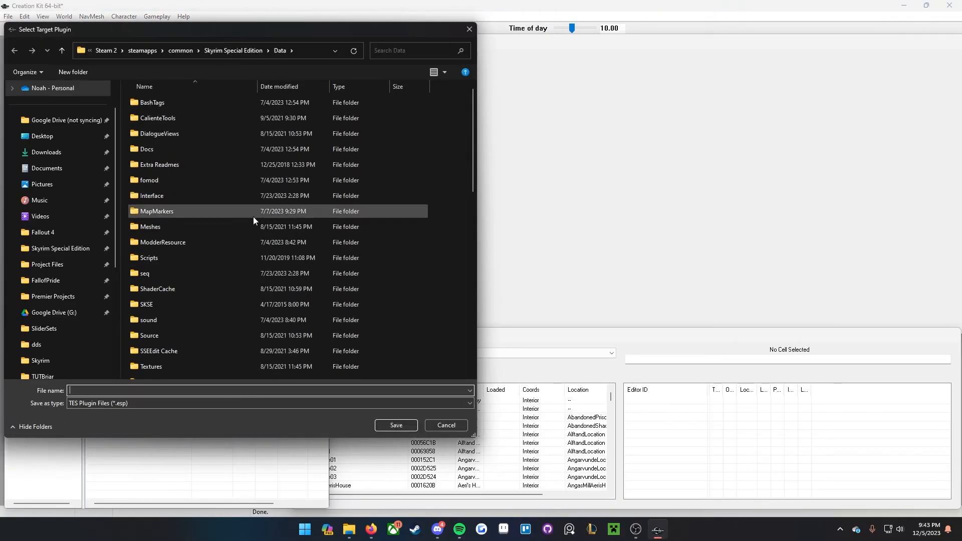
scroll(278, 238, "down", 15)
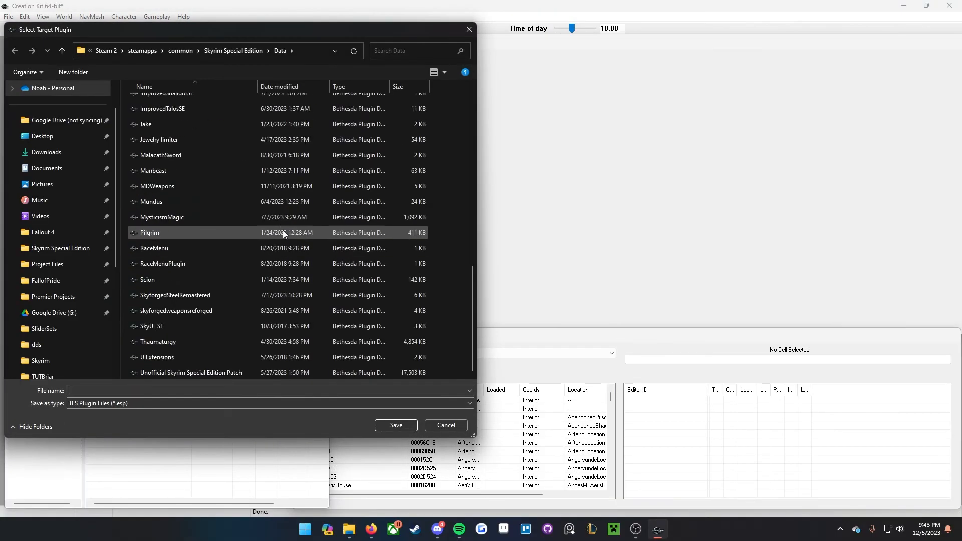
type("TUTBriar")
key("Return")
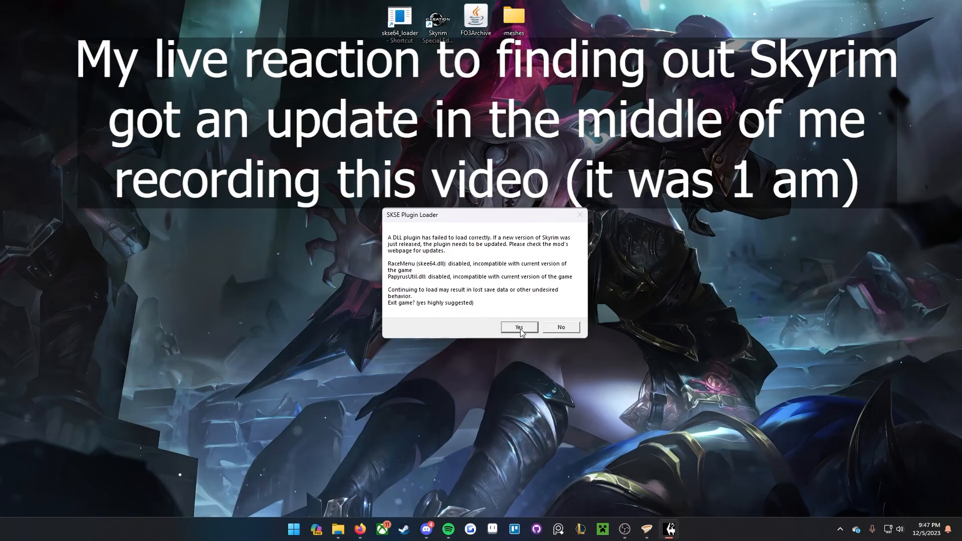
Step: Exit the game at the SKSE plugin warning, then craft a Briar Curiass at Skyrim's Blacksmith Forge
left_click(520, 328)
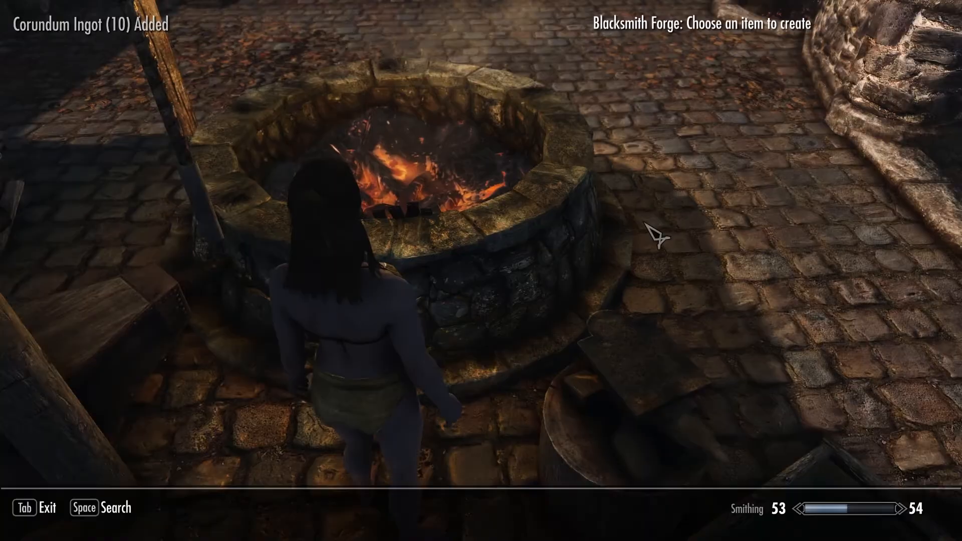
key("e")
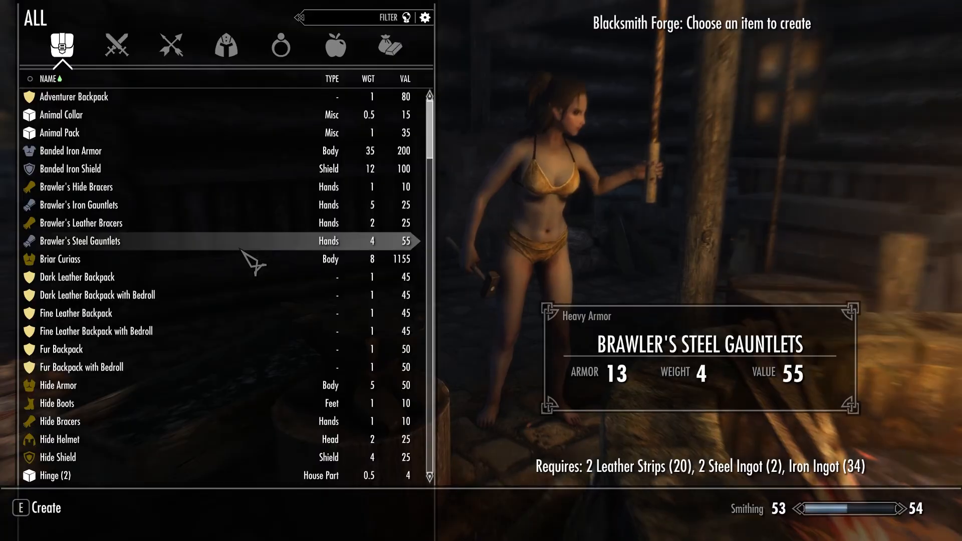
left_click(243, 258)
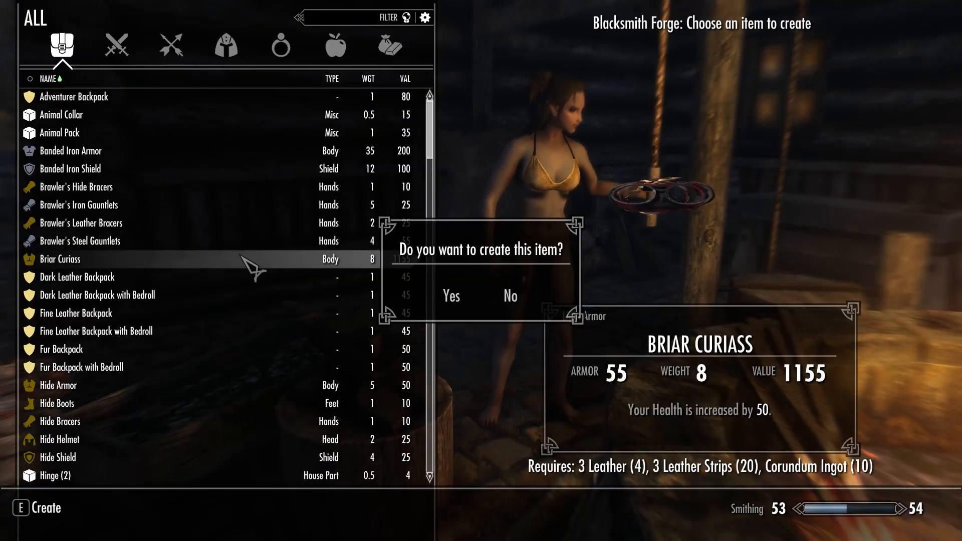
left_click(447, 296)
key("Tab")
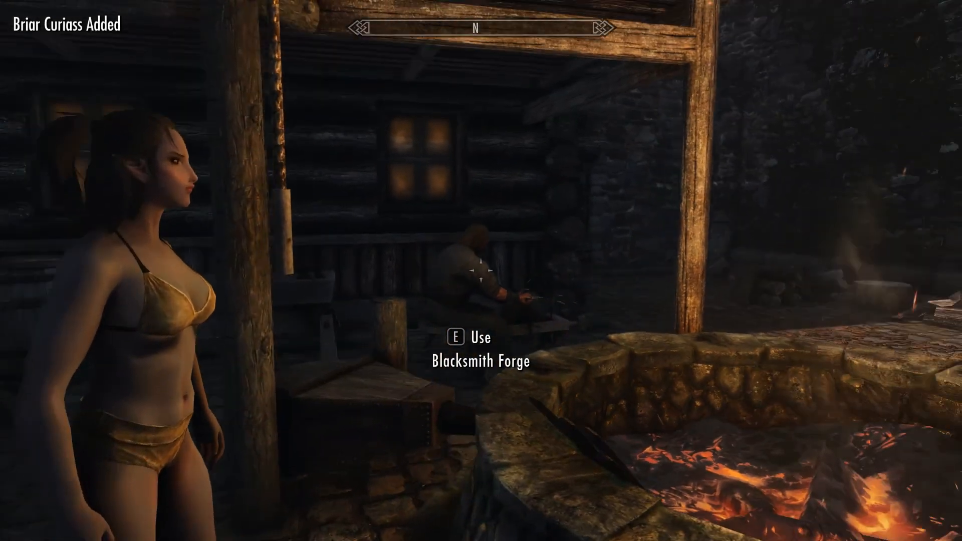
Step: Equip the Briar Curiass from the character's apparel inventory and return to the game
key("Tab")
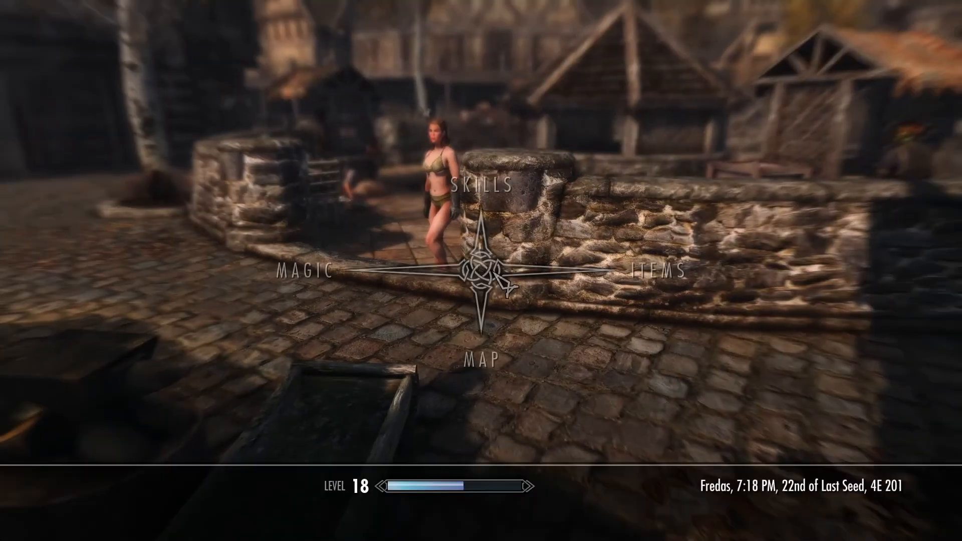
key("d")
key("d")
key("d")
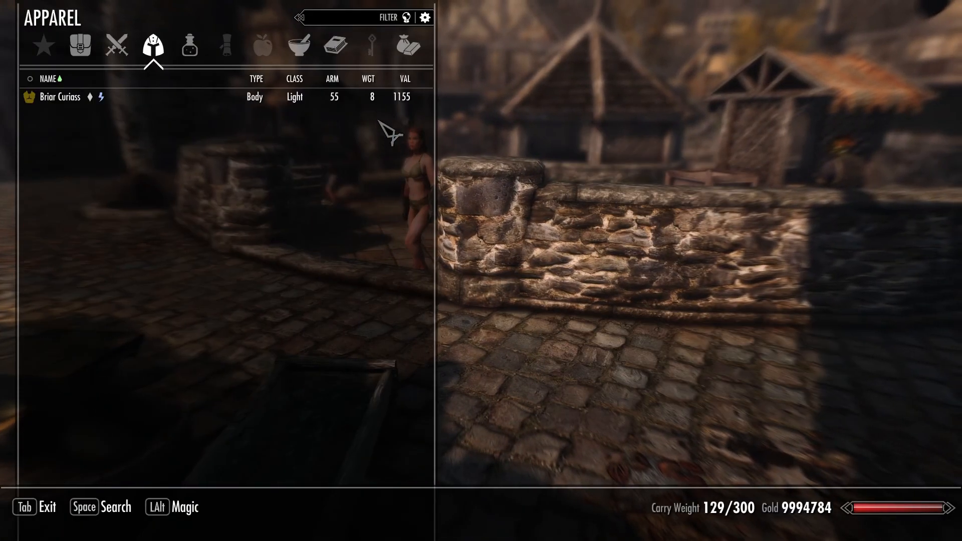
mouse_move(416, 101)
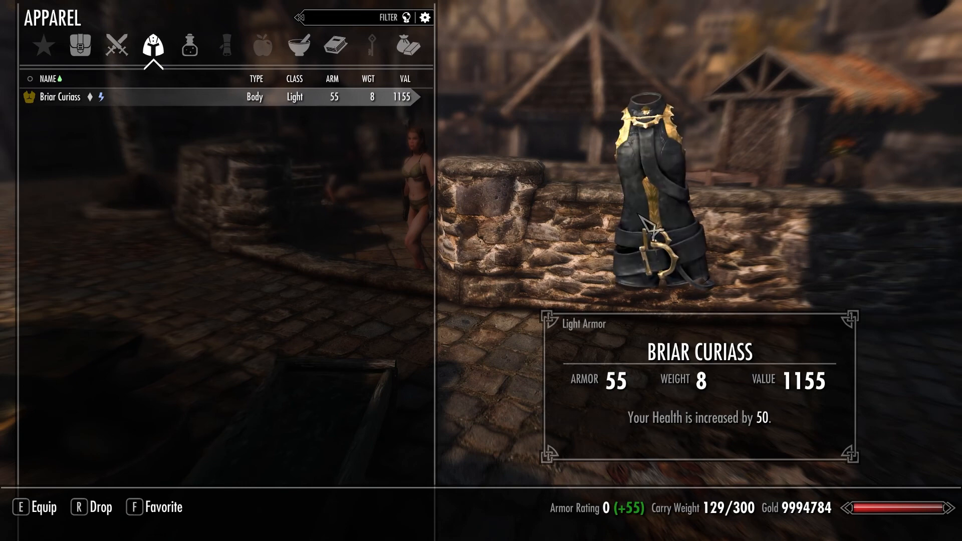
key("Tab")
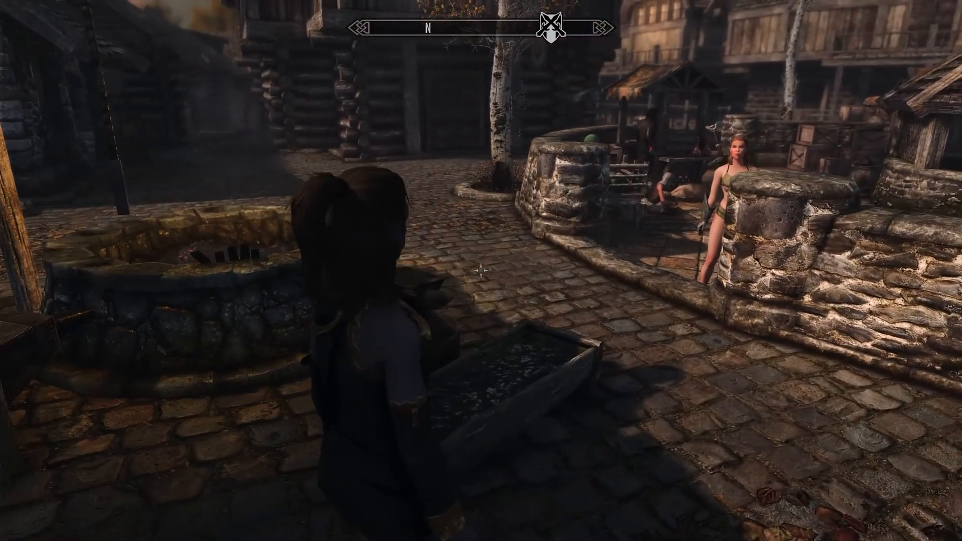
Step: Move the character around the town to examine how the worn Briar Curiass looks in motion
key("w")
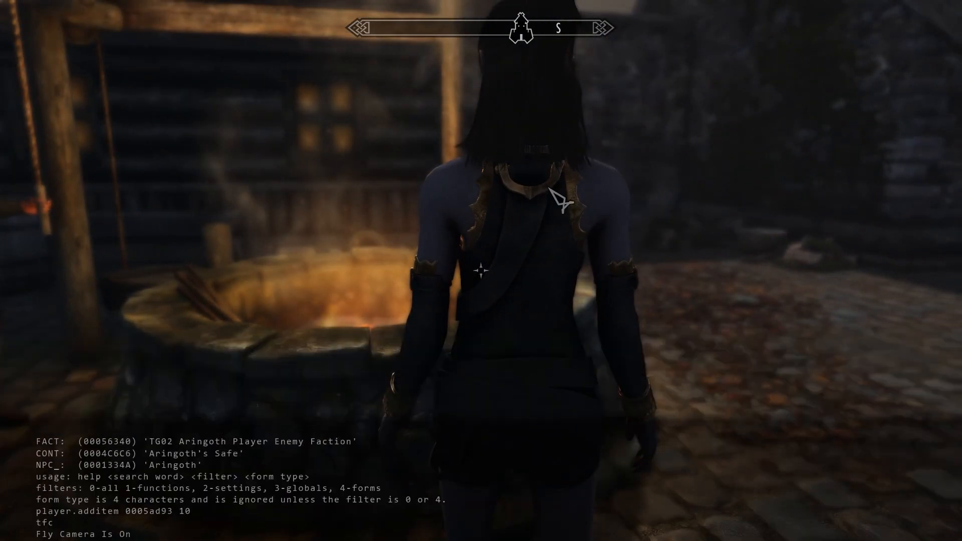
key("w")
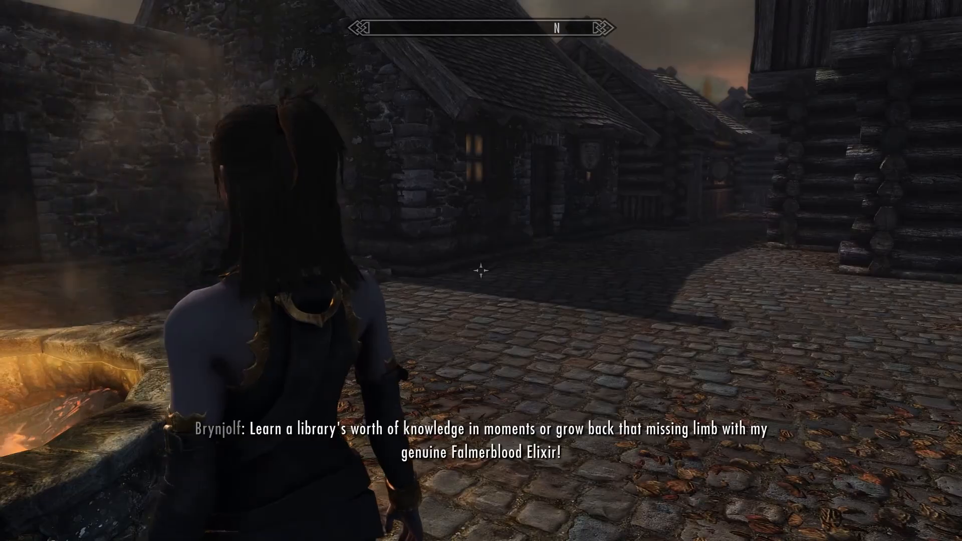
key("w")
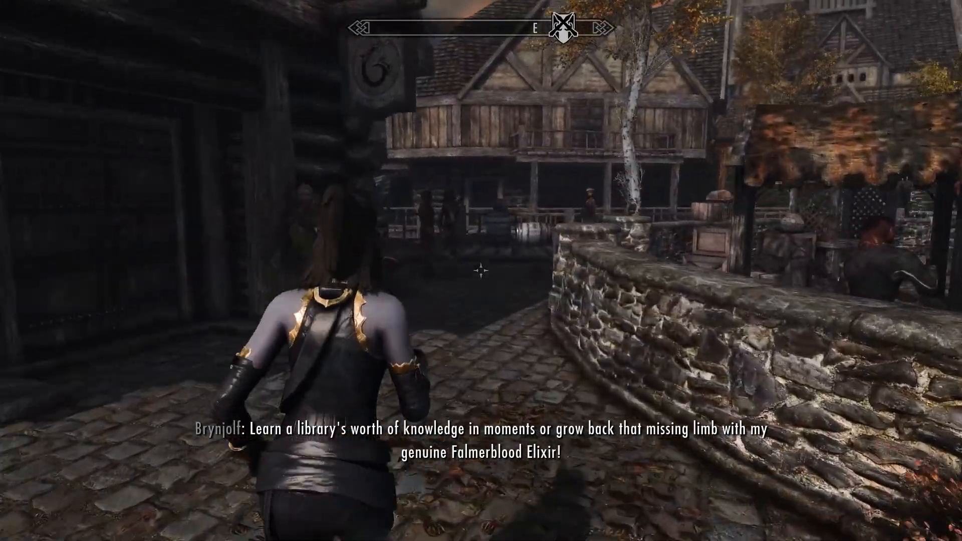
key("w")
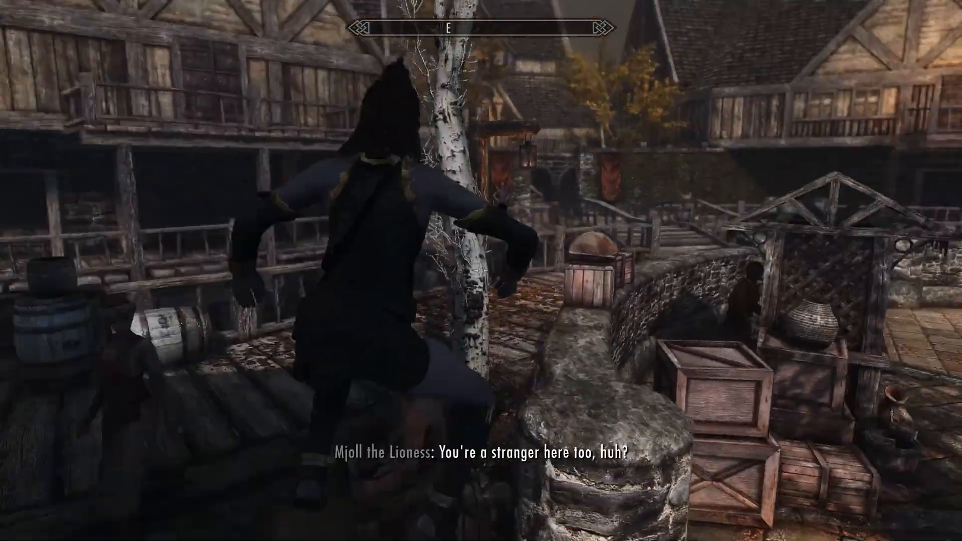
key("w")
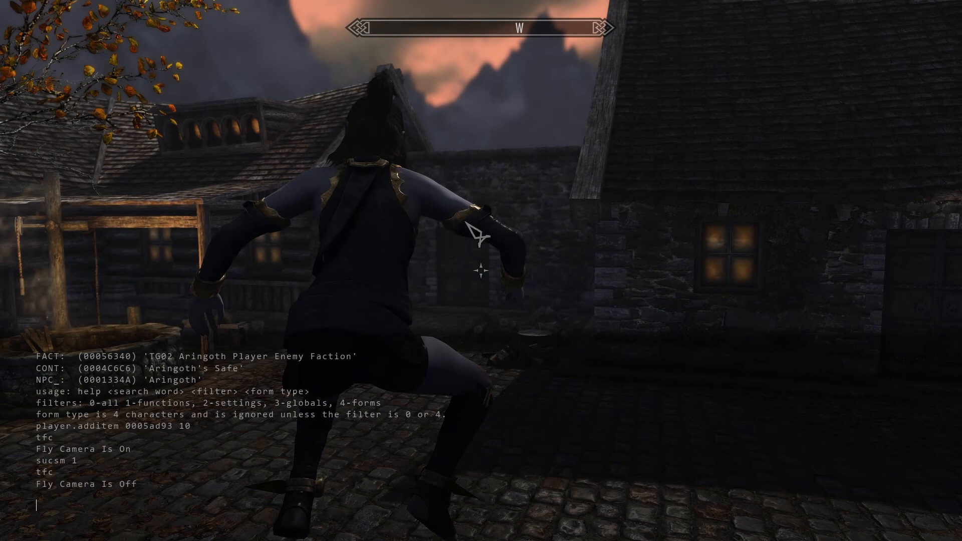
key("grave")
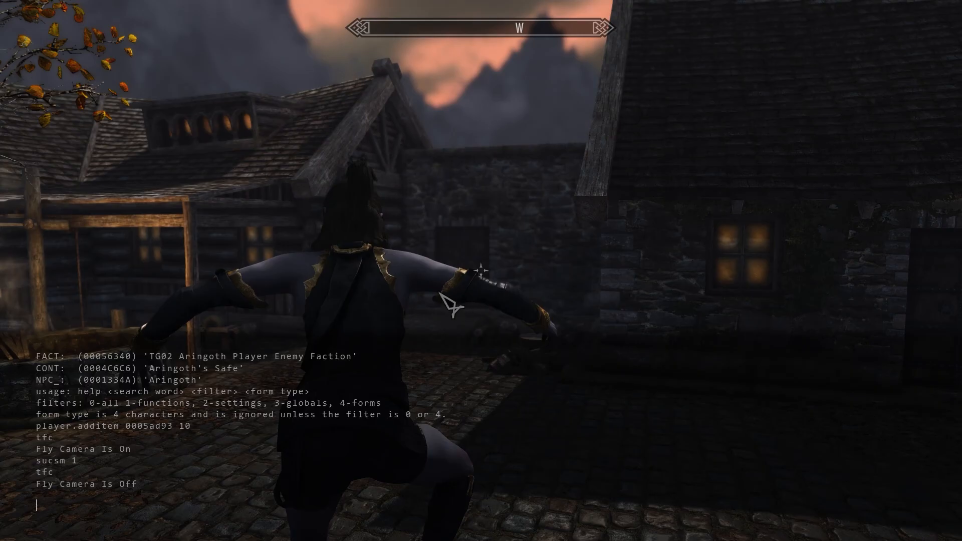
Step: Go to the Workbench, check the Briar Curiass's tempering entry, and leave the armor smithing list
key("w")
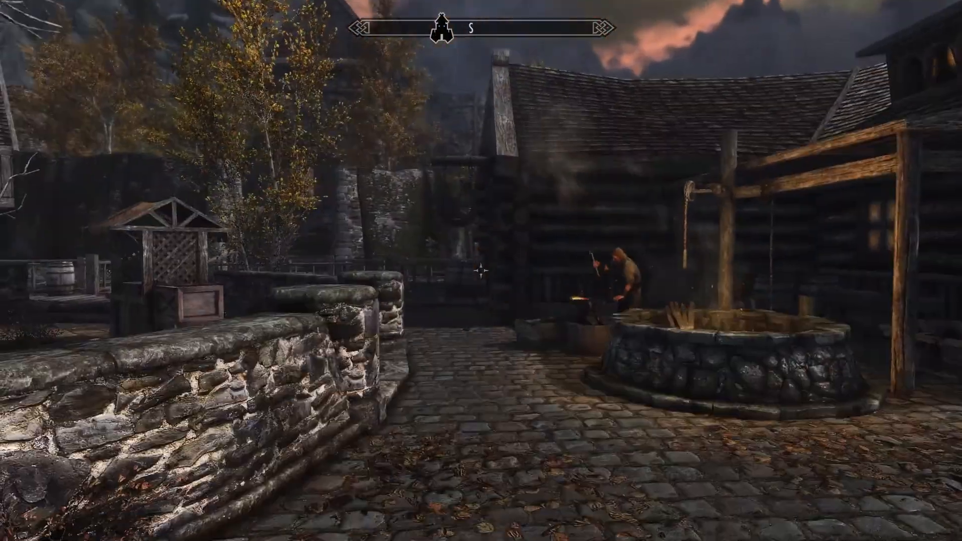
key("w")
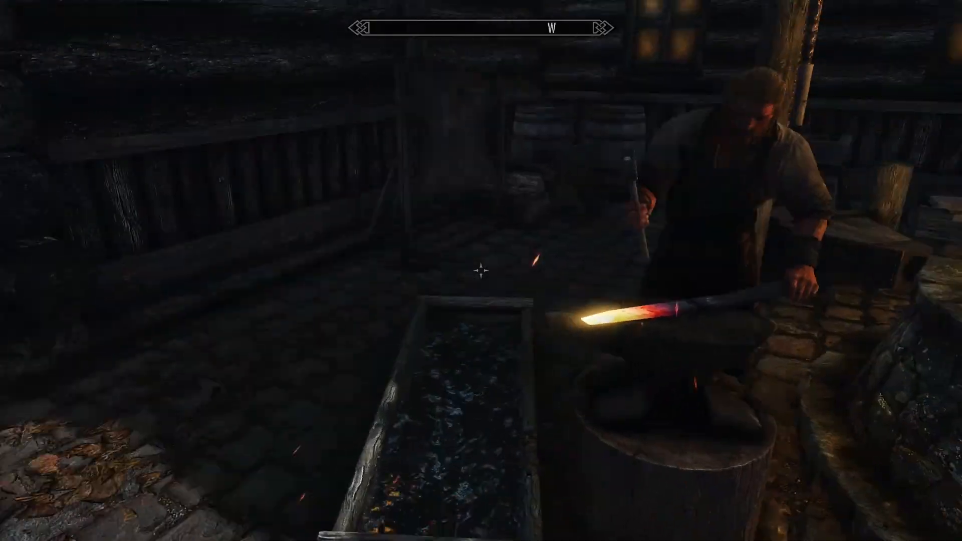
key("w")
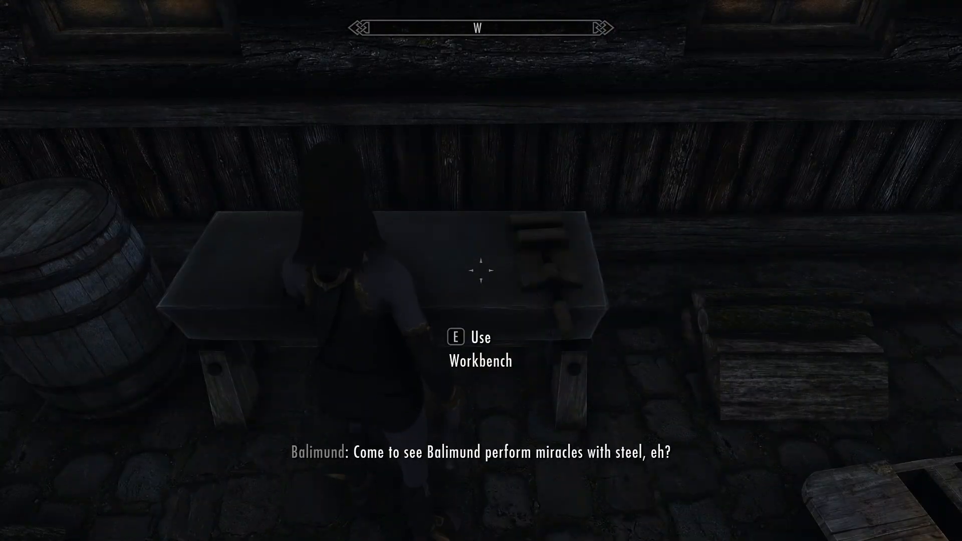
key("e")
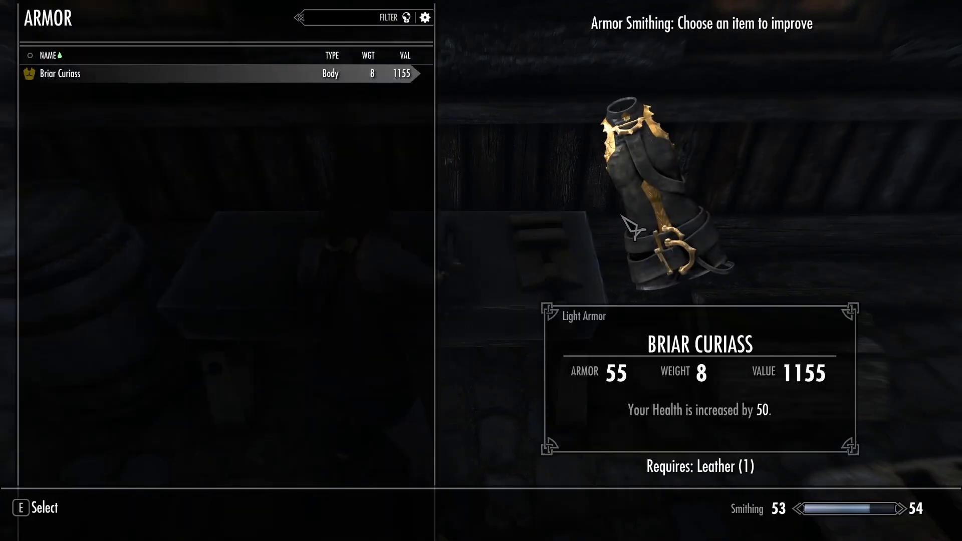
key("e")
key("Tab")
key("Tab")
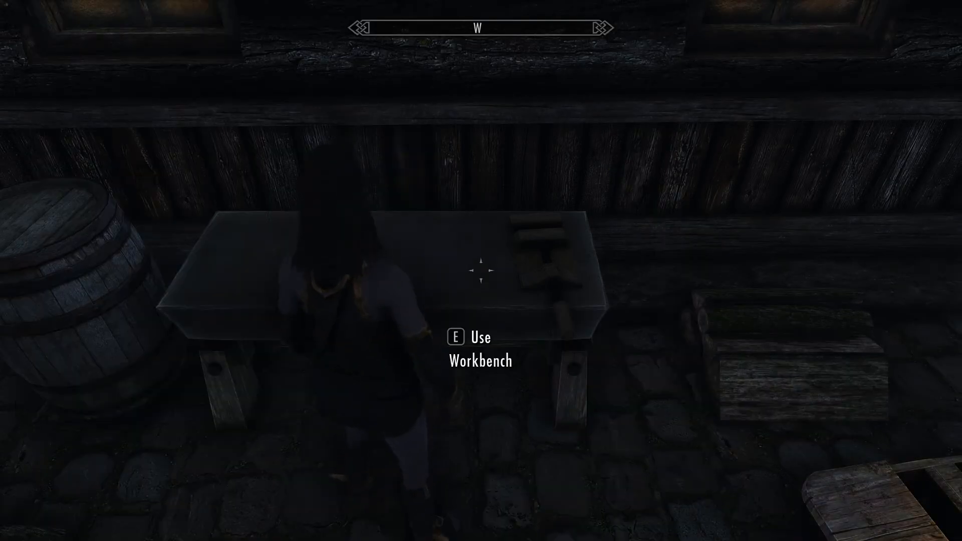
Step: Return to the Blacksmith Forge and craft another Briar Curiass for the follower
key("w")
key("e")
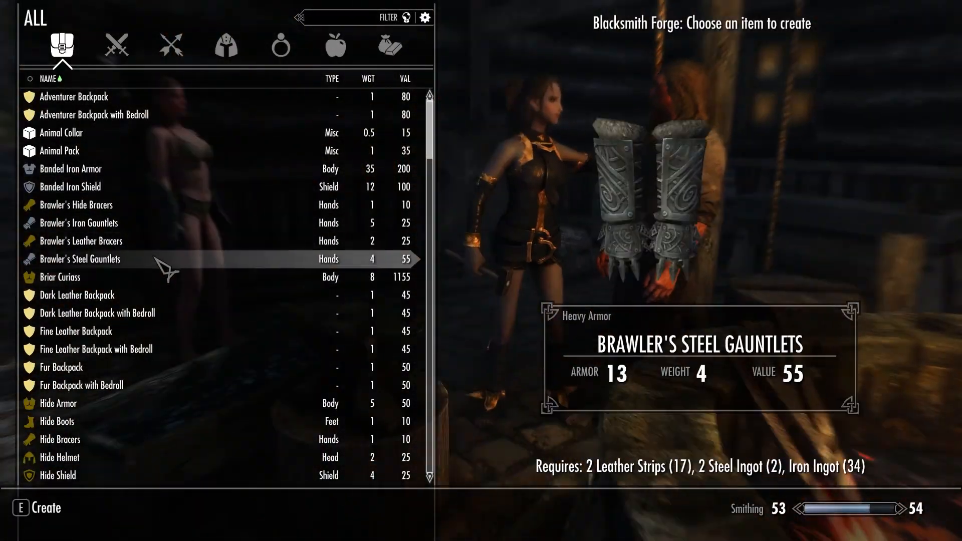
left_click(153, 278)
left_click(454, 294)
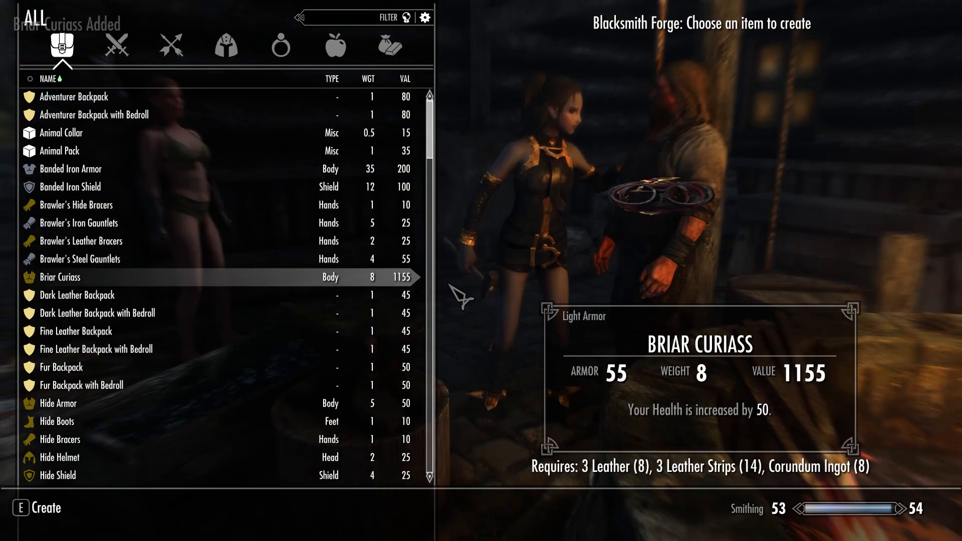
key("Tab")
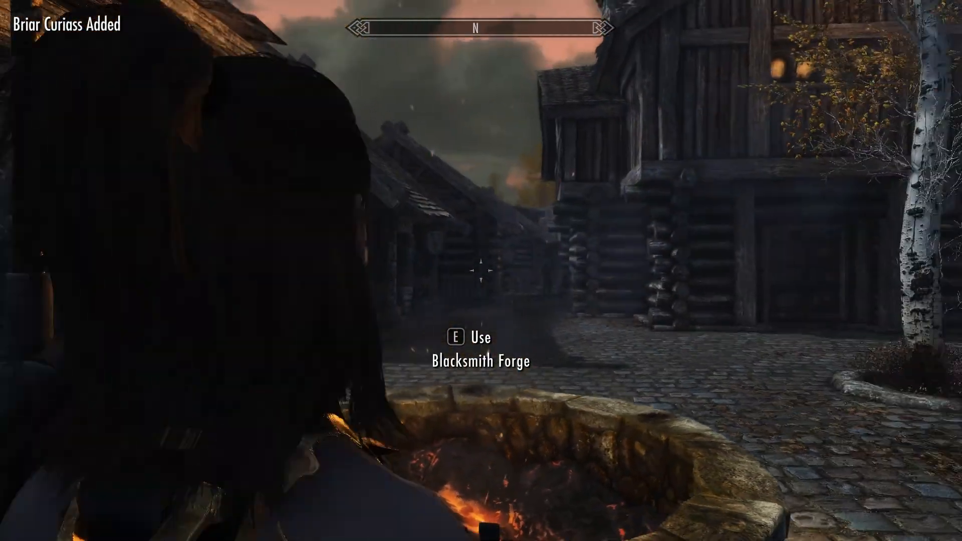
Step: Talk to the follower beside the forge and open the inventory exchange with her
key("e")
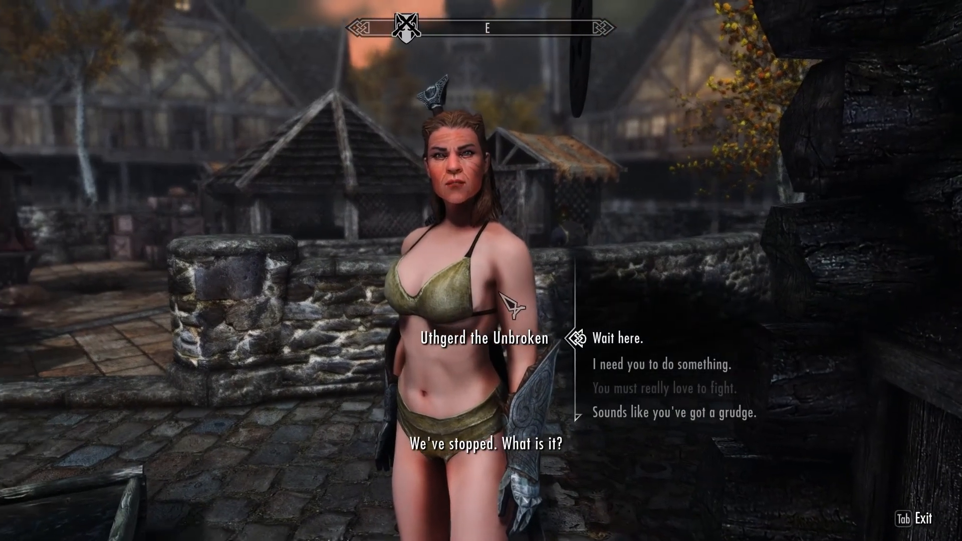
key("Down")
key("Down")
key("e")
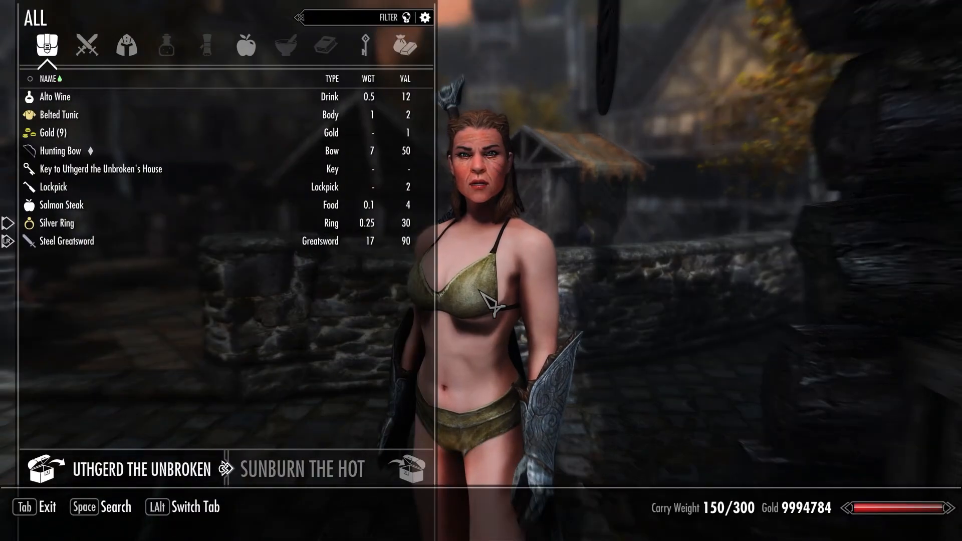
Step: Give the follower one Briar Curiass from the player's apparel and leave the trade and conversation
left_click(384, 468)
key("d")
key("d")
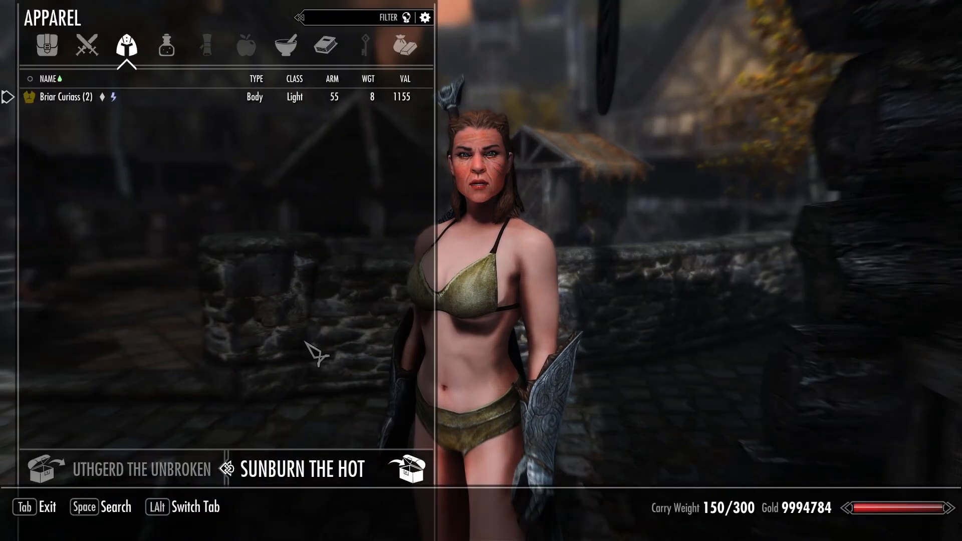
key("s")
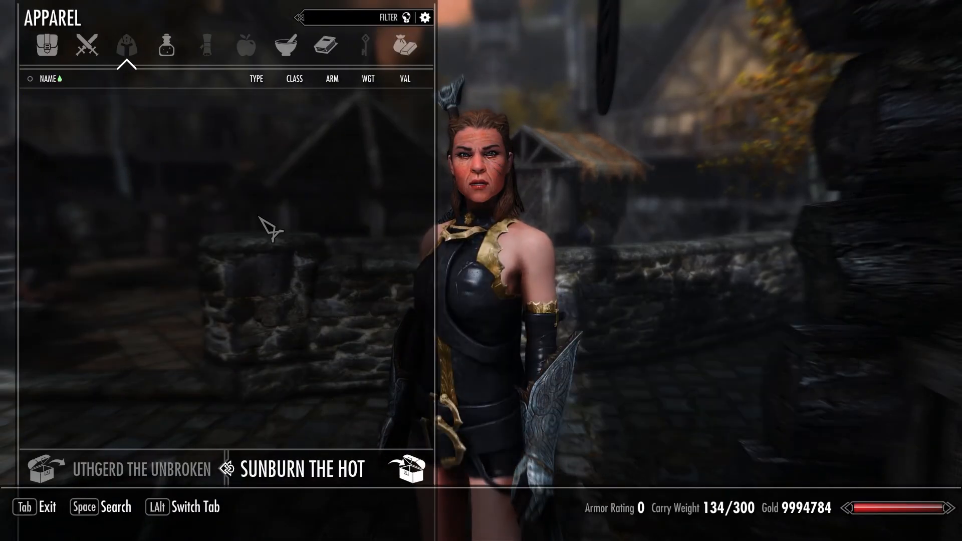
key("e")
key("Tab")
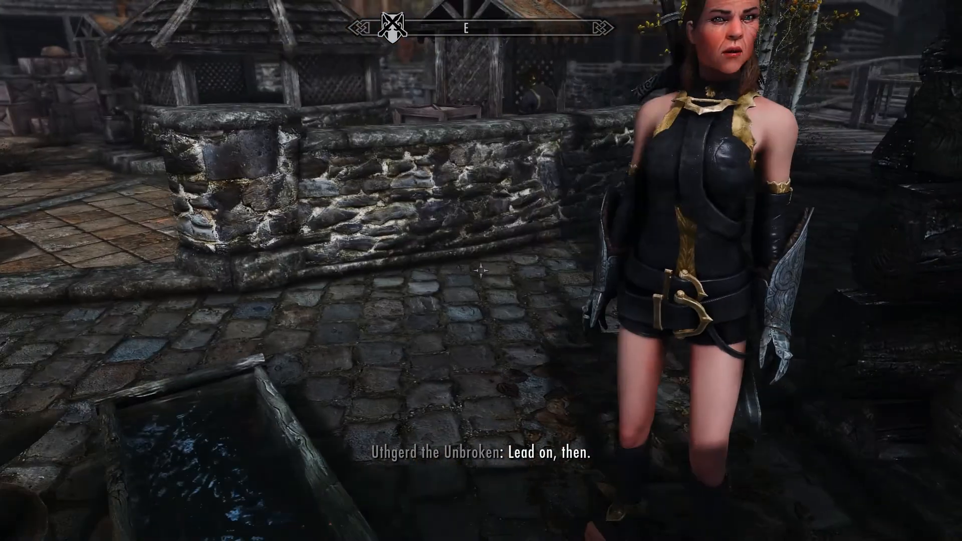
key("Tab")
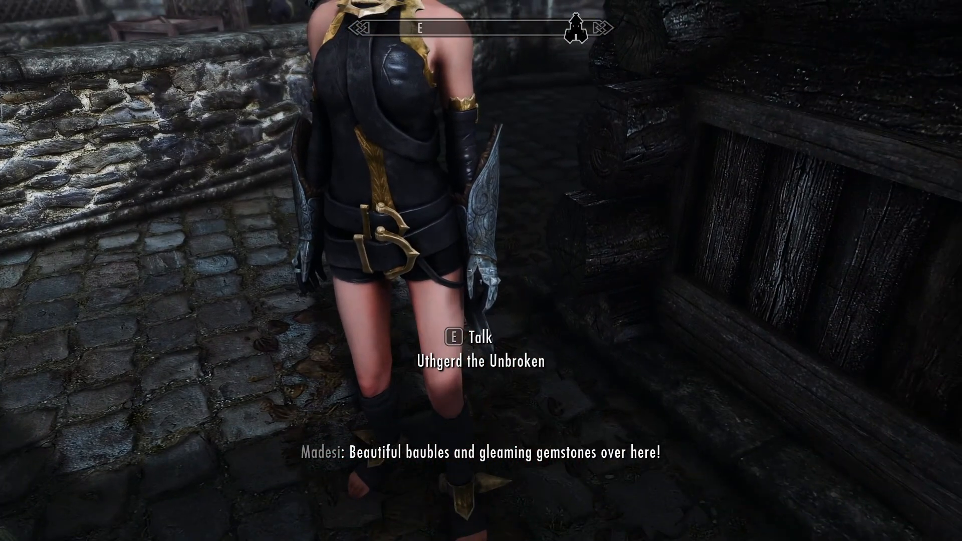
Step: Examine the Briar Curiass worn by the follower up close, from the shoulders down to the feet
key("s")
key("w")
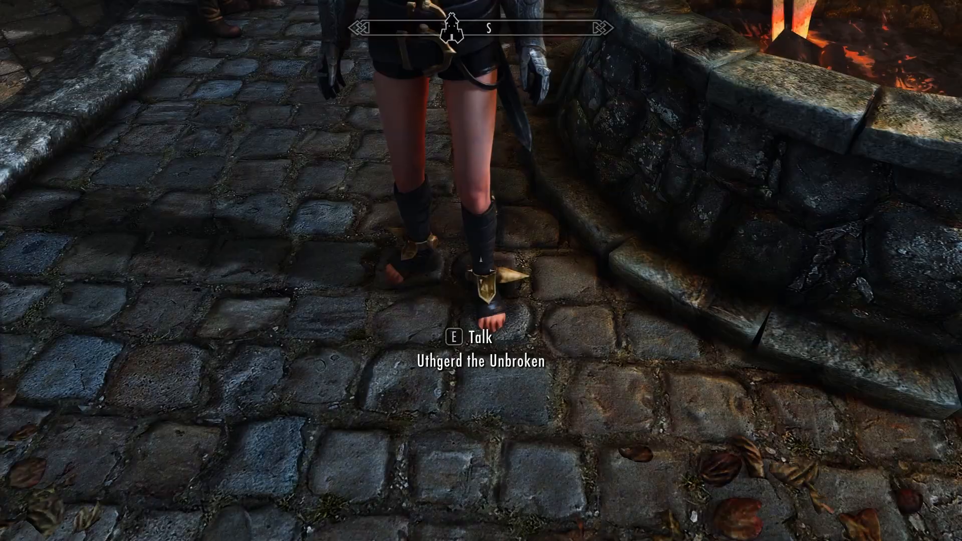
key("s")
key("w")
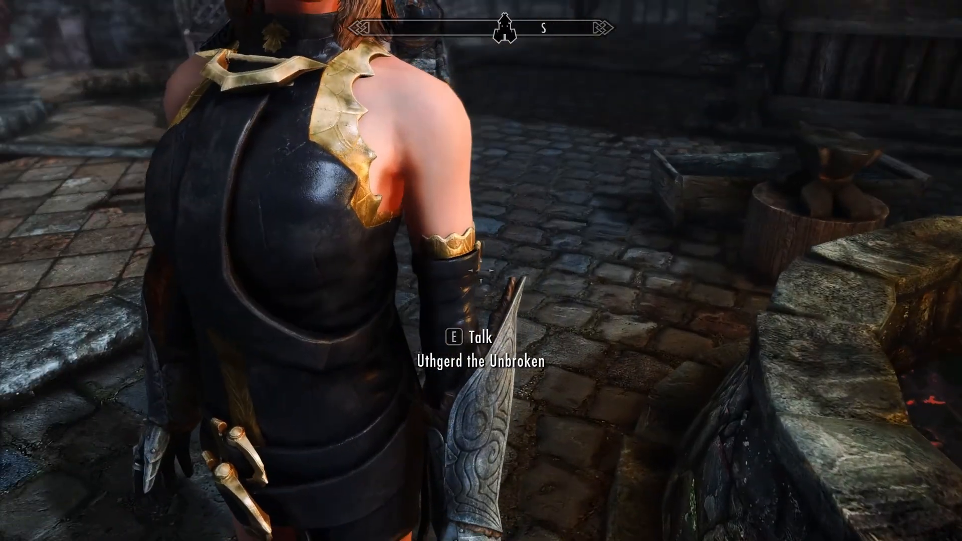
key("s")
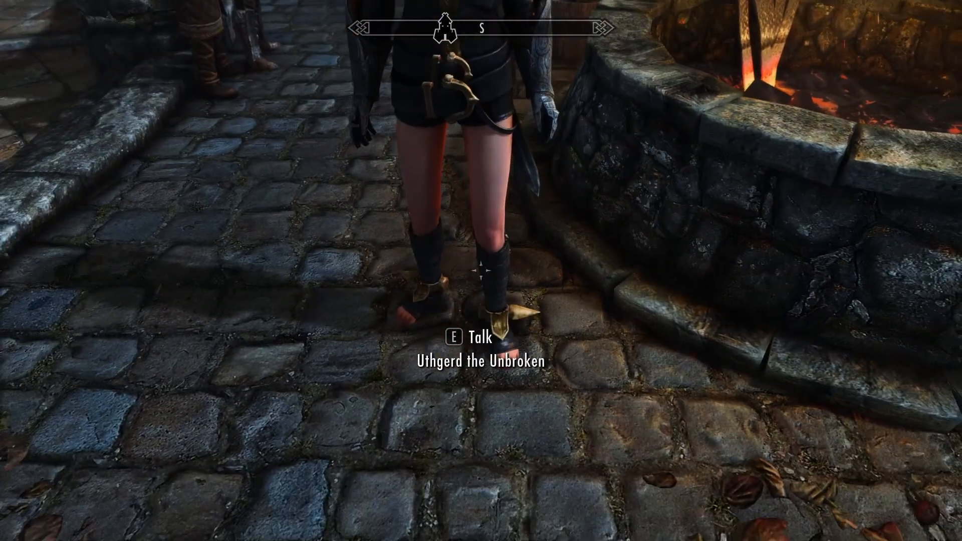
key("s")
Step: Quicksave the game and quit Skyrim from the system menu
key("F5")
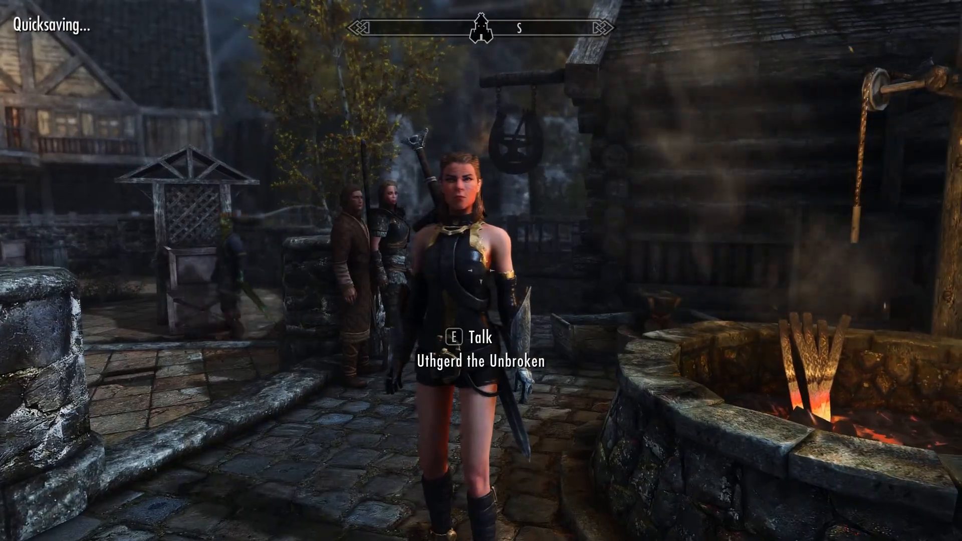
key("j")
left_click(665, 64)
key("s")
key("s")
key("s")
key("s")
key("s")
key("s")
key("s")
key("s")
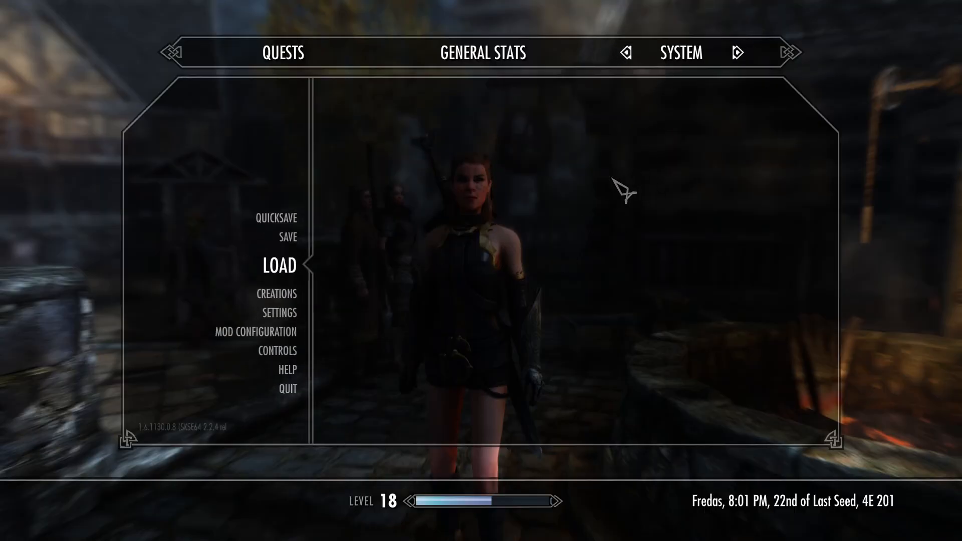
key("e")
key("s")
key("e")
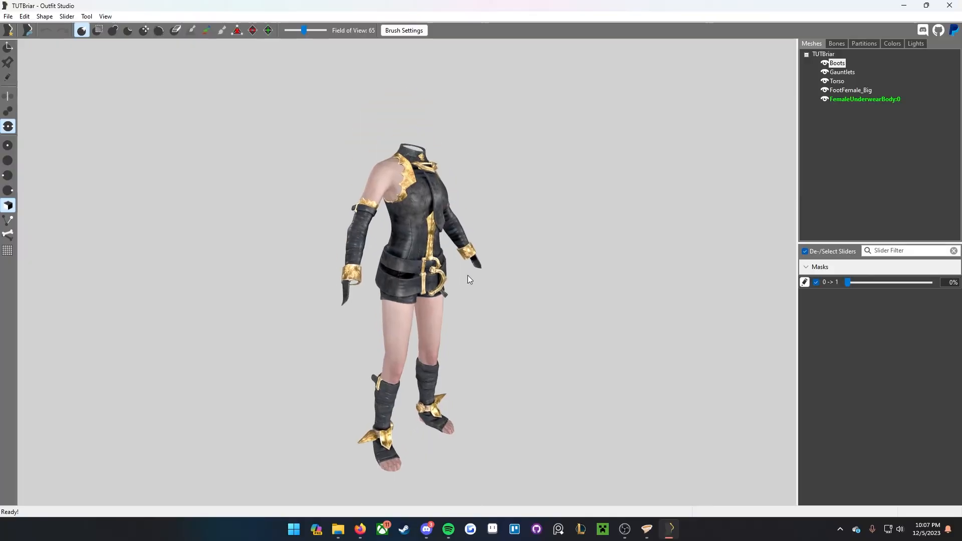
Step: Switch to the TUTBriar project in Outfit Studio and inspect the partition assigned to the Boots mesh
right_click_drag(468, 275, 502, 277)
scroll(502, 280, "up", 5)
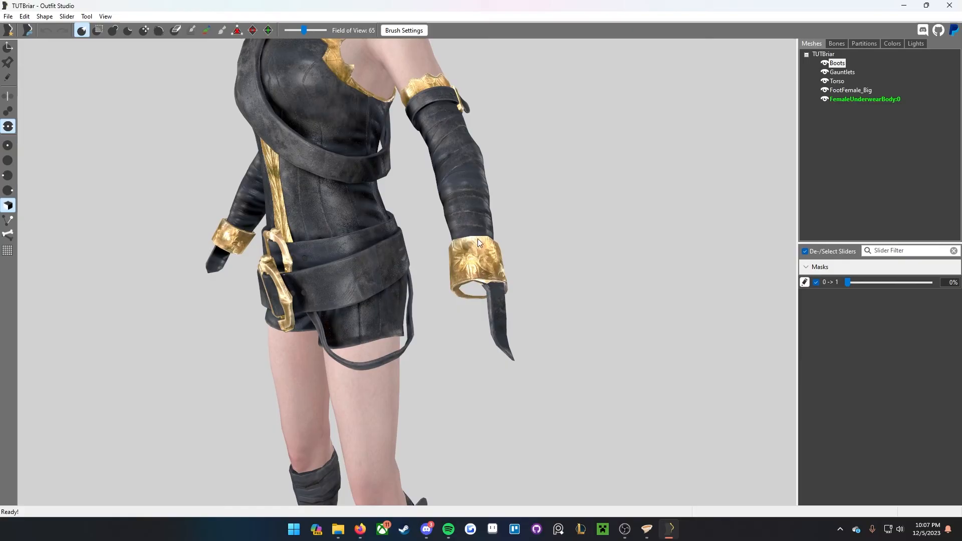
left_click(868, 43)
right_click_drag(460, 329, 483, 335)
scroll(526, 316, "down", 4)
middle_click_drag(401, 461, 392, 374)
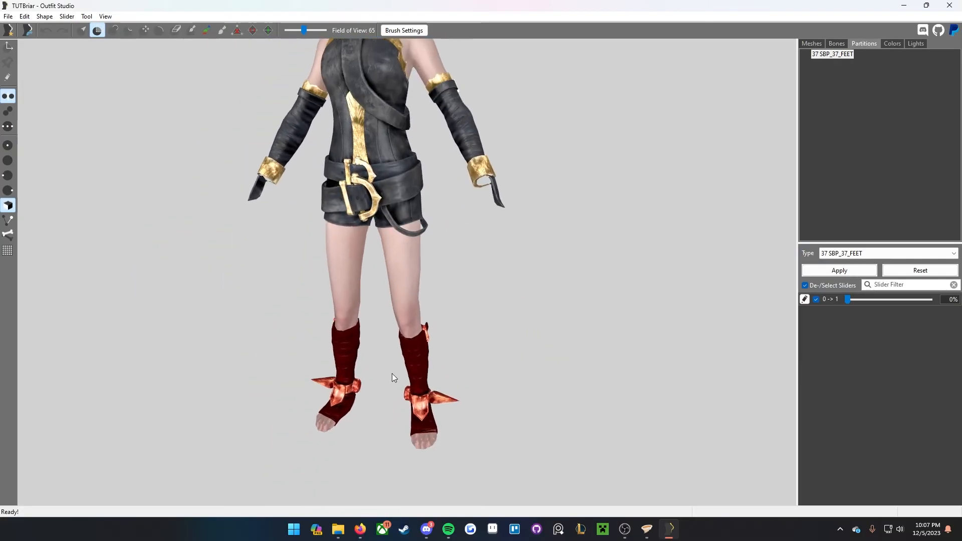
Step: Select the Gauntlets mesh and show its partitions around the wrist cuff and hand piece
left_click(812, 43)
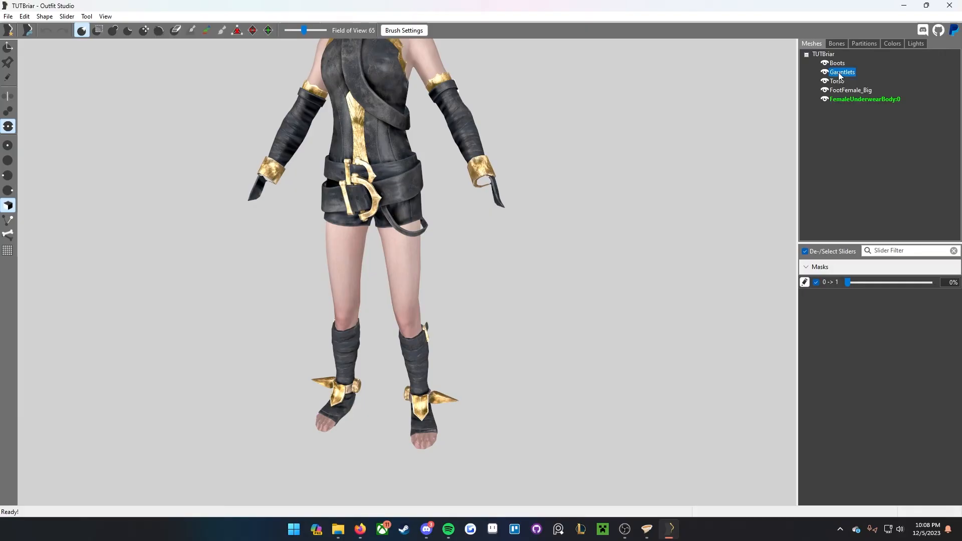
scroll(543, 178, "up", 3)
right_click_drag(544, 178, 473, 181)
middle_click_drag(474, 181, 417, 258)
scroll(417, 257, "up", 4)
right_click_drag(417, 258, 514, 214)
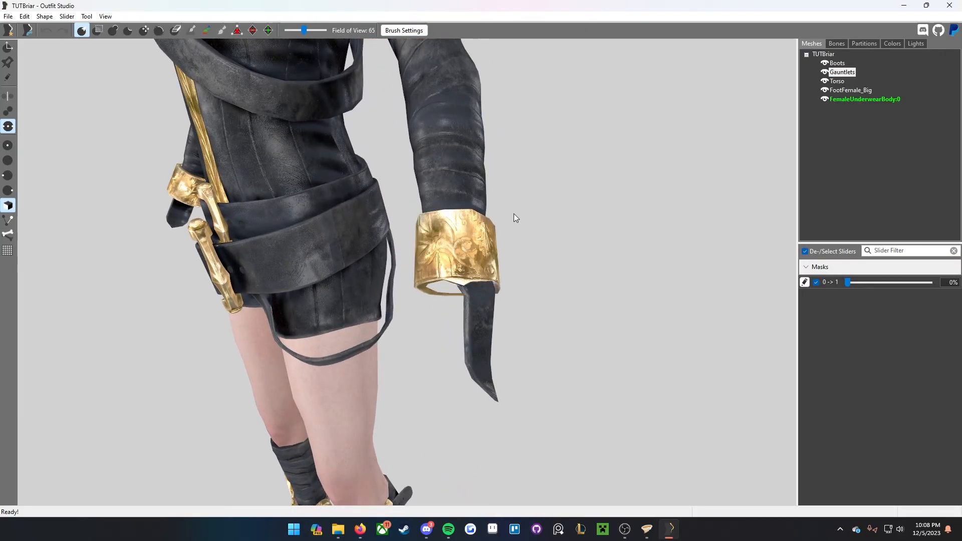
left_click(863, 42)
right_click_drag(555, 238, 721, 235)
right_click_drag(386, 267, 633, 266)
mouse_move(374, 262)
right_mouse_down()
mouse_move(482, 261)
mouse_move(490, 251)
mouse_move(416, 270)
mouse_move(245, 276)
right_mouse_up()
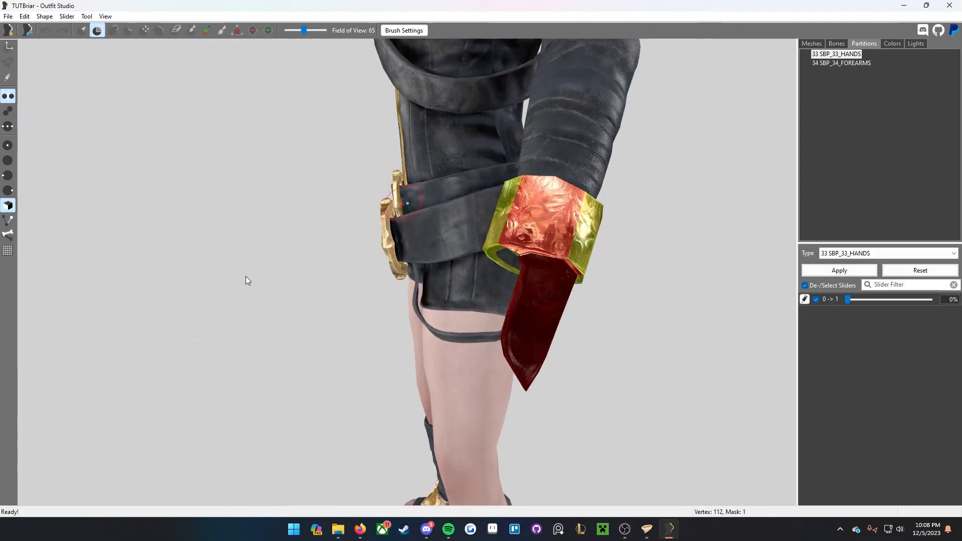
Step: Compare the areas covered by the 33 SBP_33_HANDS and 34 SBP_34_FOREARMS partitions on both gauntlets
left_click(841, 62)
mouse_move(771, 116)
right_mouse_down()
mouse_move(563, 258)
mouse_move(627, 262)
mouse_move(479, 248)
mouse_move(522, 236)
right_mouse_up()
left_click(836, 54)
right_click_drag(408, 299, 479, 231)
right_click_drag(592, 183, 466, 250)
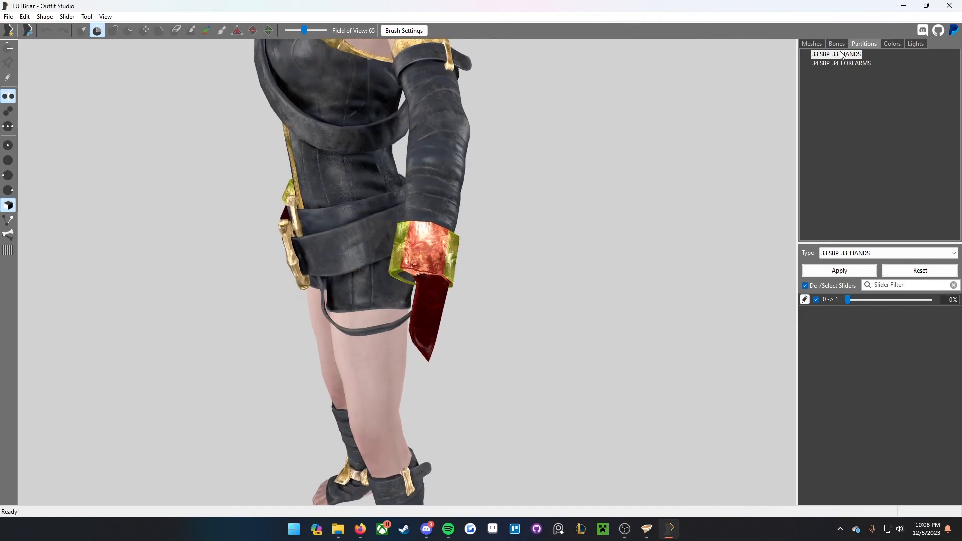
mouse_move(422, 288)
right_mouse_down()
mouse_move(508, 272)
mouse_move(663, 272)
mouse_move(375, 312)
mouse_move(231, 374)
mouse_move(175, 371)
right_mouse_up()
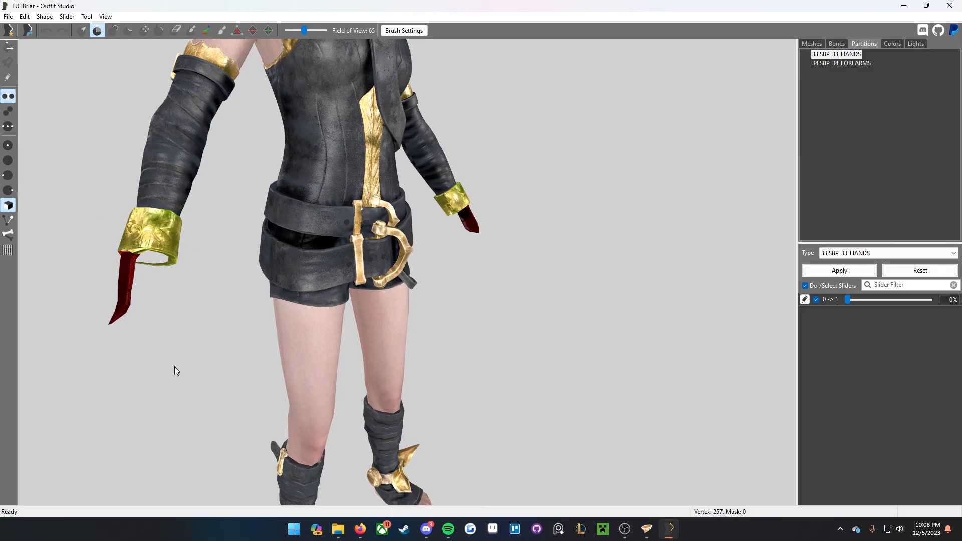
left_click(838, 64)
right_click_drag(576, 200, 426, 194)
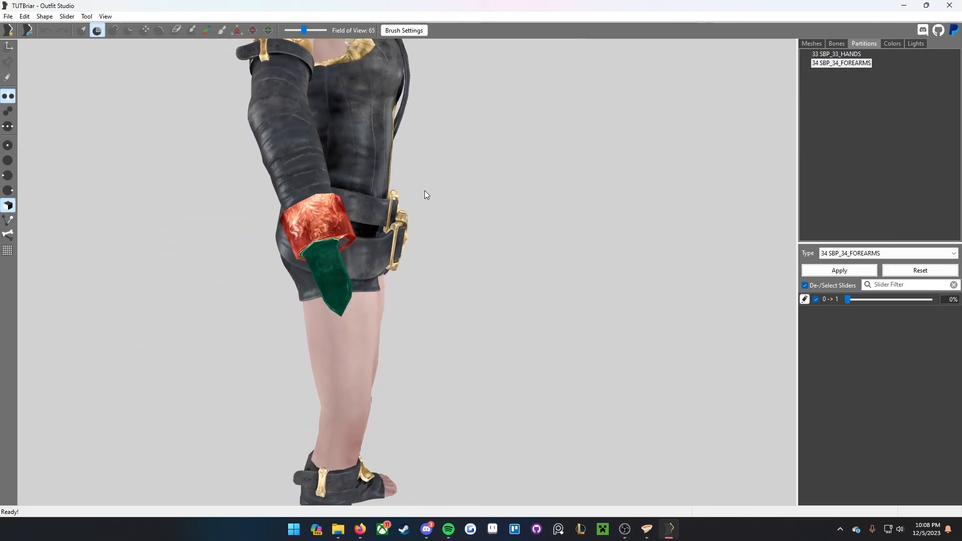
mouse_move(359, 281)
right_mouse_down()
mouse_move(398, 282)
mouse_move(298, 246)
mouse_move(275, 266)
right_mouse_up()
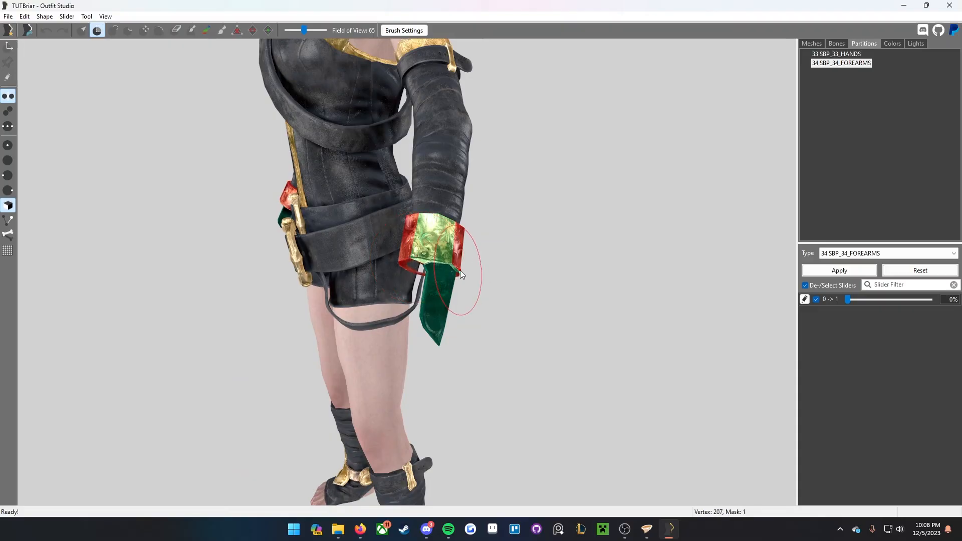
Step: Paint the rest of the gauntlets into the 34 SBP_34_FOREARMS partition, check SBP_33_HANDS, and apply the changes
right_click_drag(521, 210, 439, 253)
mouse_move(513, 226)
right_mouse_down()
mouse_move(398, 234)
mouse_move(414, 219)
right_mouse_up()
left_click_drag(426, 224, 433, 303)
right_click_drag(346, 277, 569, 286)
right_click_drag(594, 236, 494, 239)
left_click(840, 56)
right_click_drag(633, 214, 530, 230)
right_click_drag(489, 394, 510, 390)
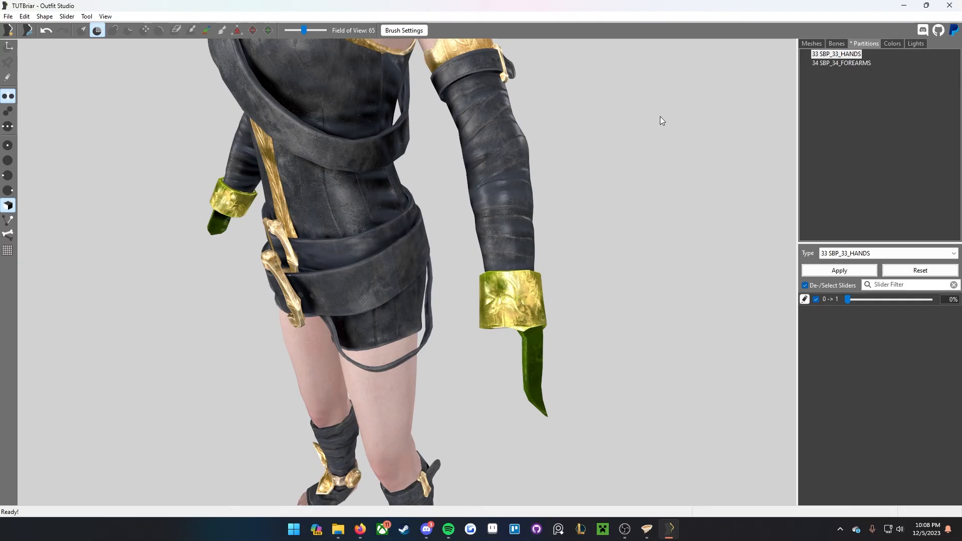
left_click(840, 272)
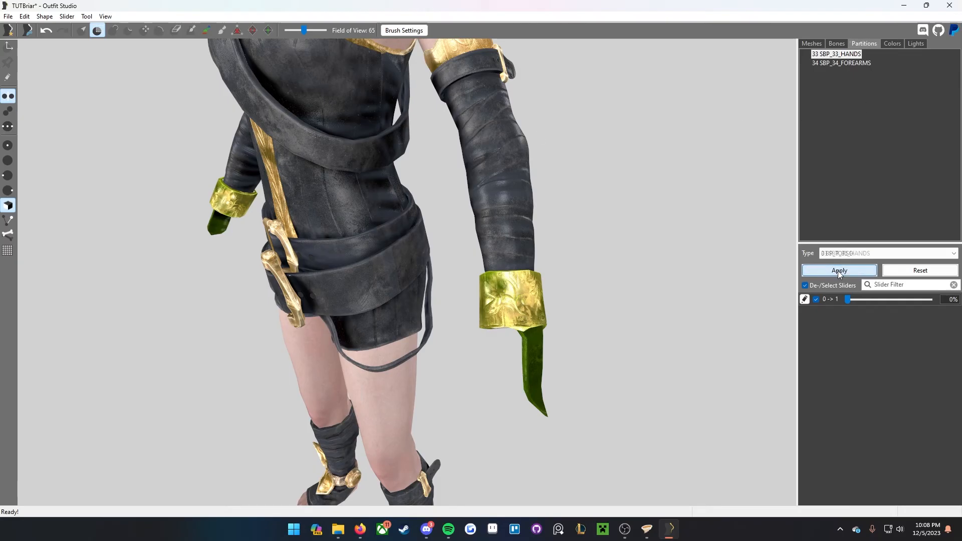
Step: Open the Gauntlets mesh's bone list and examine its left-arm bones against the back of the outfit
scroll(405, 296, "down", 6)
right_click_drag(405, 296, 678, 274)
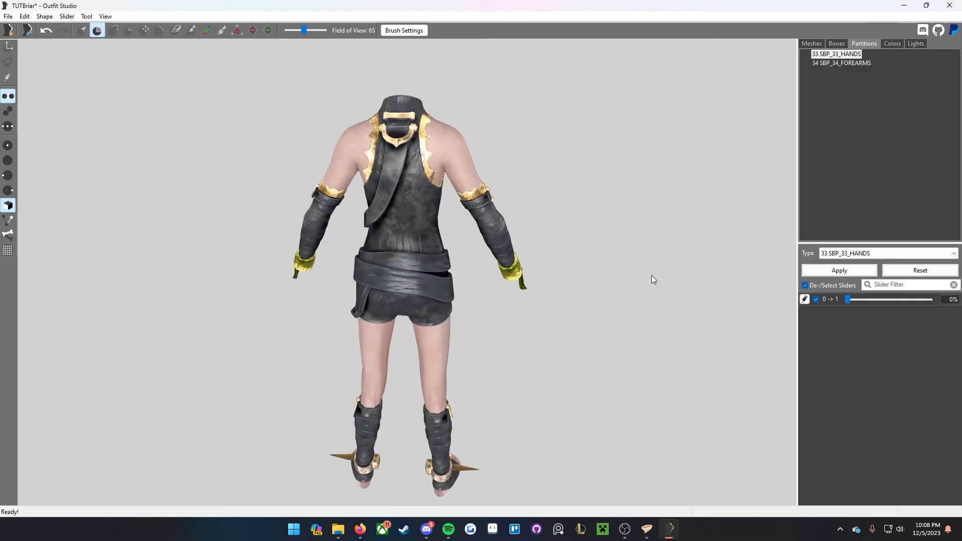
right_click_drag(505, 281, 366, 200)
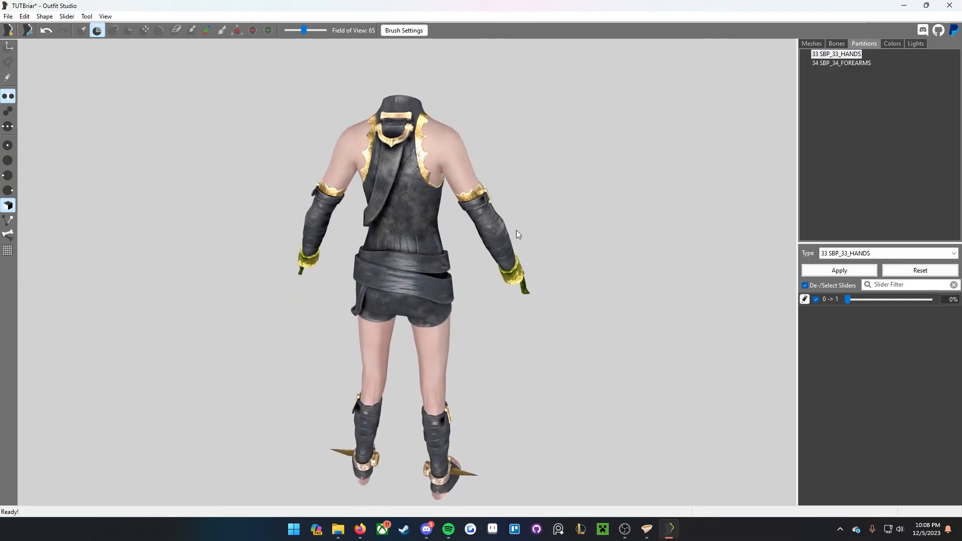
right_click_drag(533, 243, 479, 212)
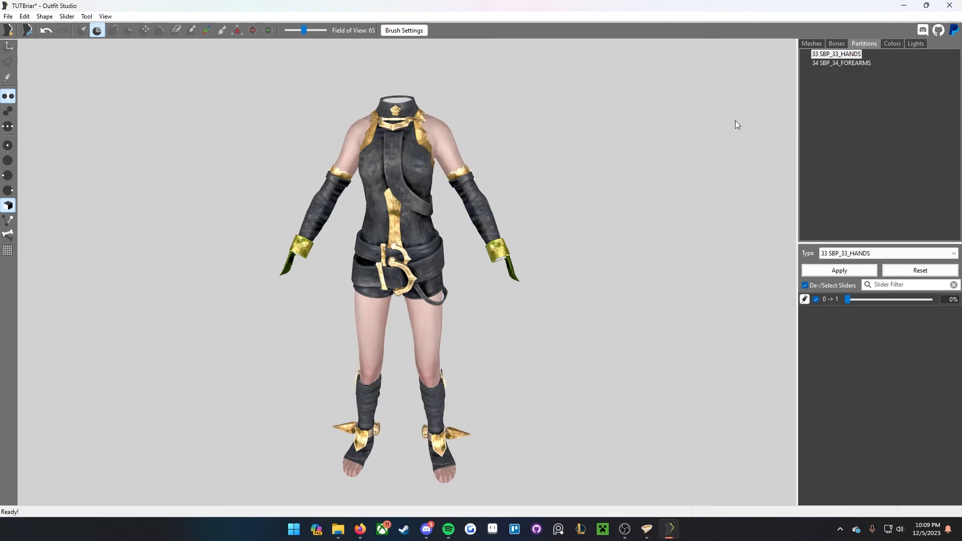
left_click(846, 44)
right_click_drag(471, 213, 314, 219)
scroll(314, 219, "up", 4)
scroll(413, 284, "up", 3)
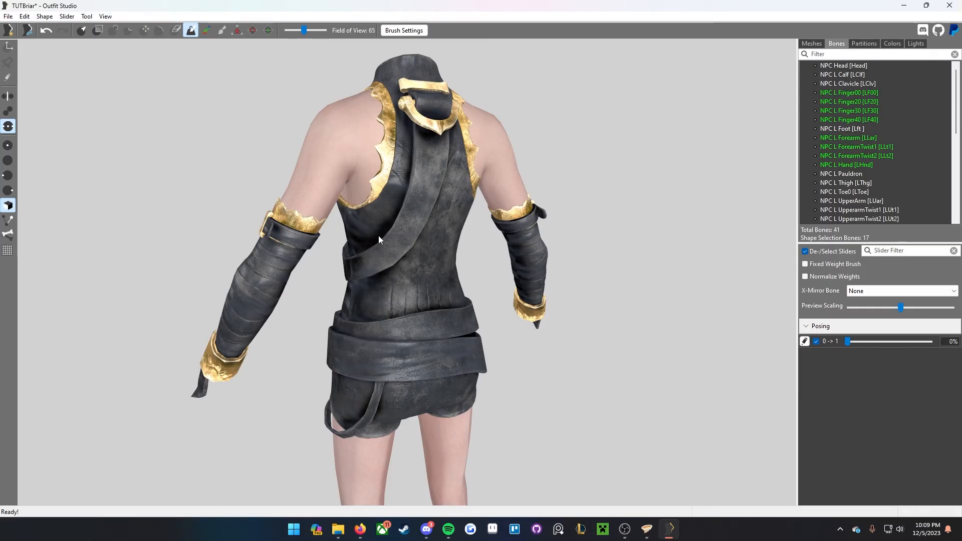
right_click_drag(425, 228, 539, 260)
scroll(412, 240, "down", 3)
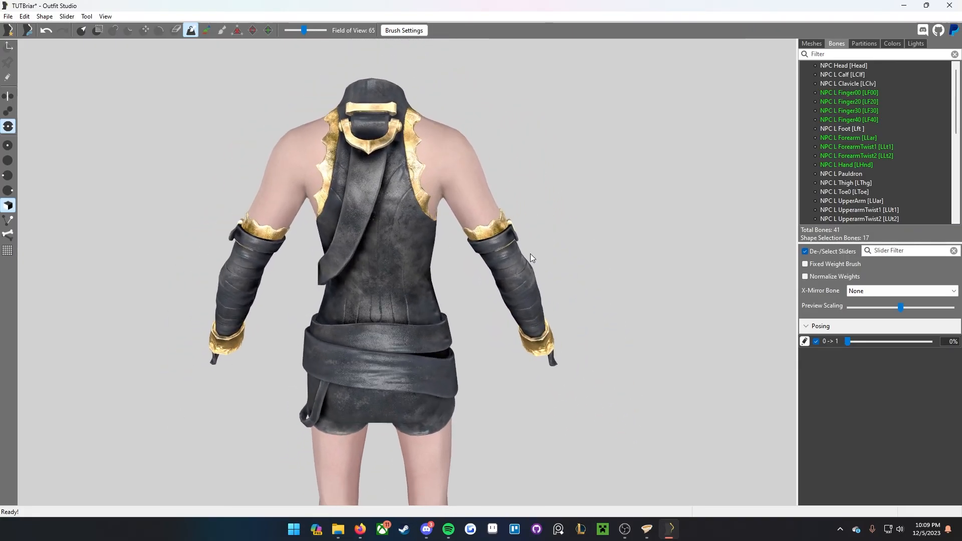
scroll(360, 205, "up", 2)
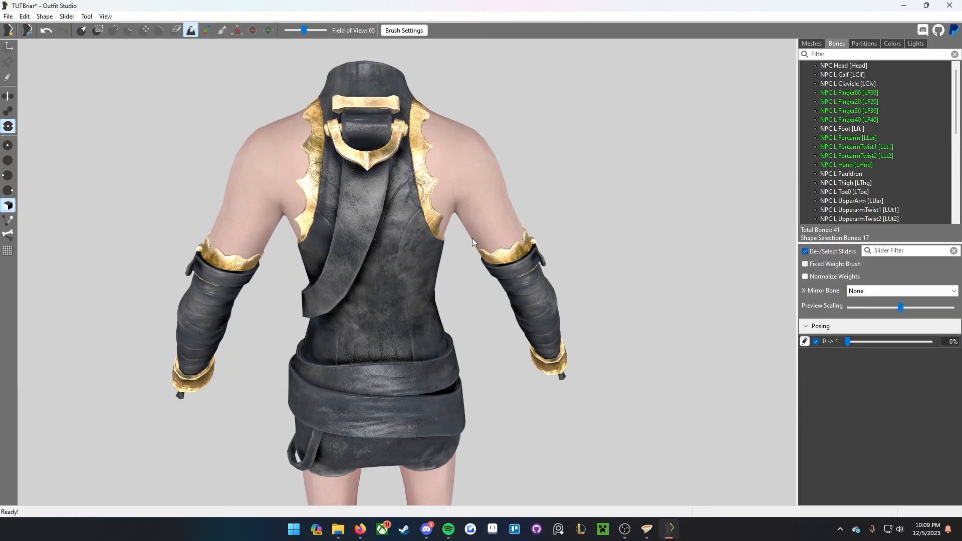
scroll(514, 229, "up", 3)
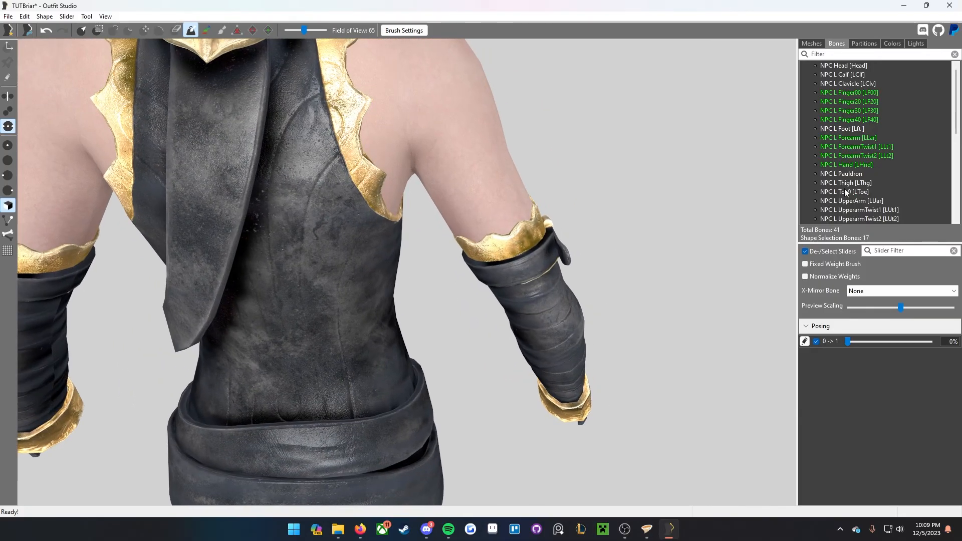
scroll(511, 220, "down", 3)
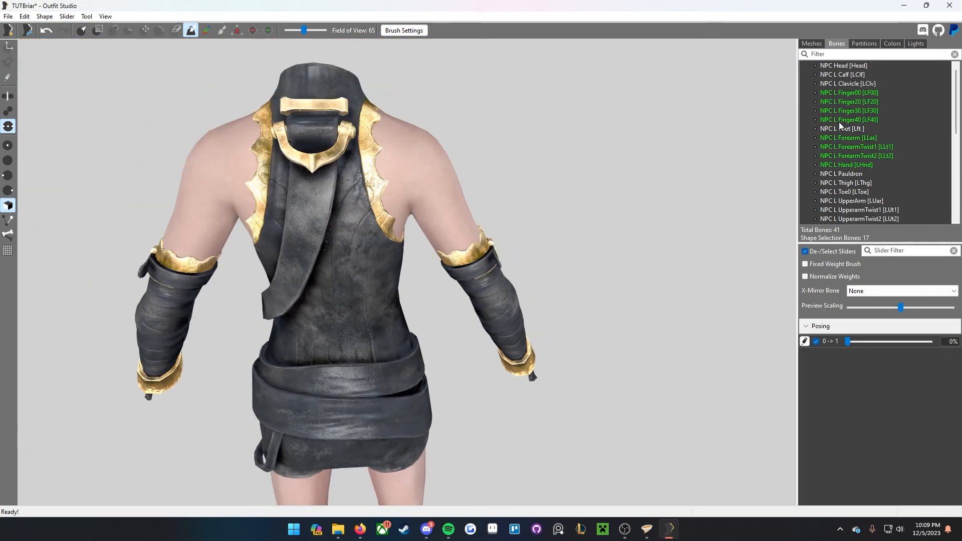
right_click_drag(479, 253, 506, 247)
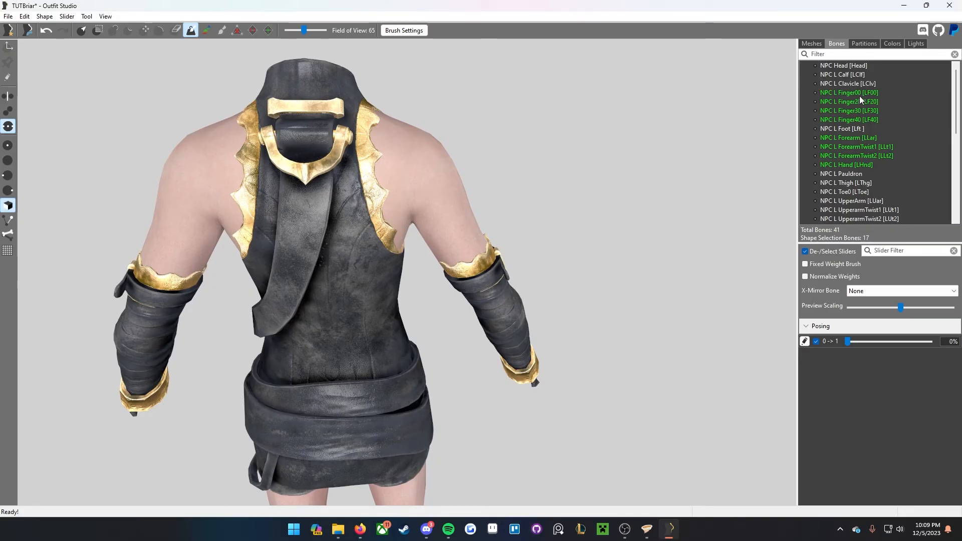
Step: Examine the right-arm bones in the bone list and view the NPC R UpperArm [RUar] weights on the arm
scroll(842, 118, "down", 4)
mouse_move(511, 229)
right_mouse_down()
mouse_move(503, 229)
mouse_move(530, 232)
mouse_move(514, 238)
right_mouse_up()
scroll(422, 288, "up", 3)
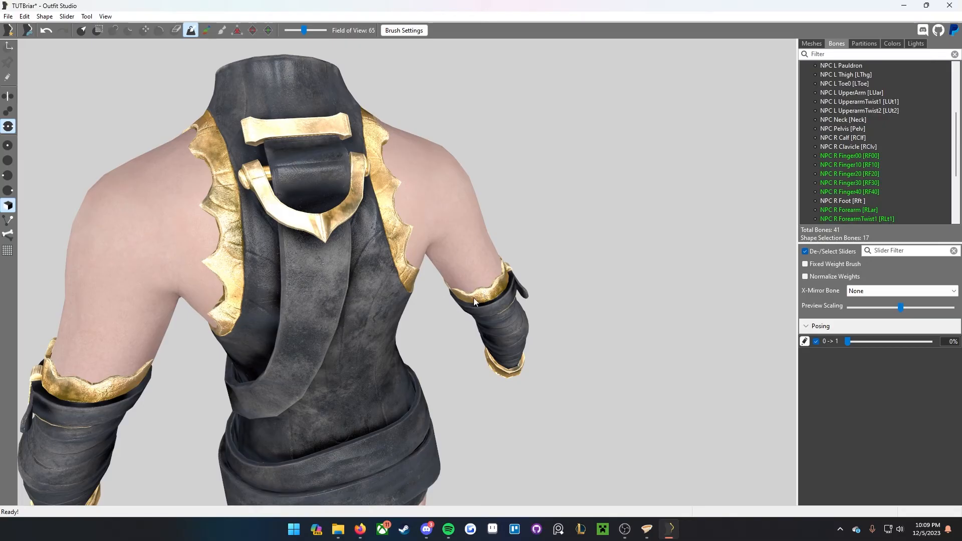
scroll(379, 221, "down", 5)
right_click_drag(498, 301, 462, 247)
scroll(378, 234, "up", 6)
scroll(387, 231, "down", 2)
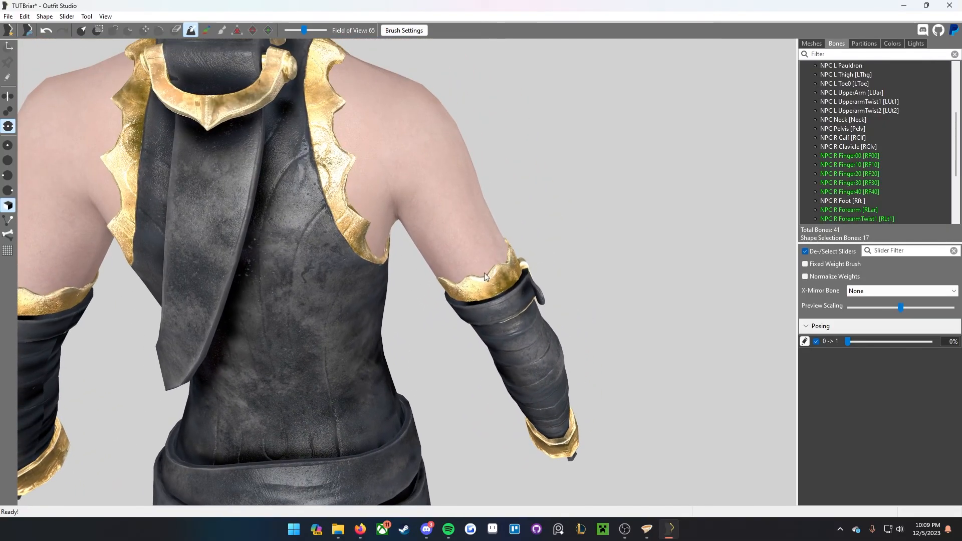
left_click(843, 155)
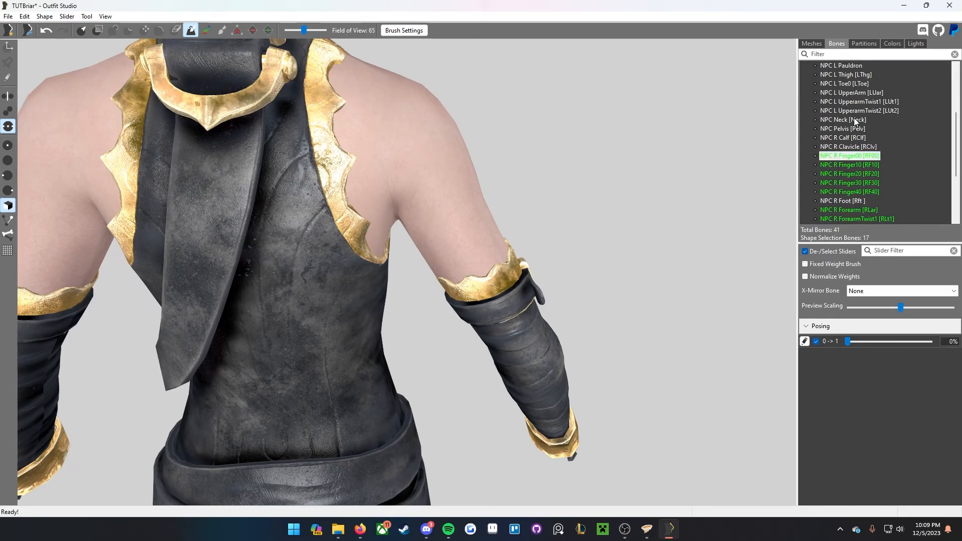
scroll(855, 121, "down", 3)
scroll(871, 134, "down", 1)
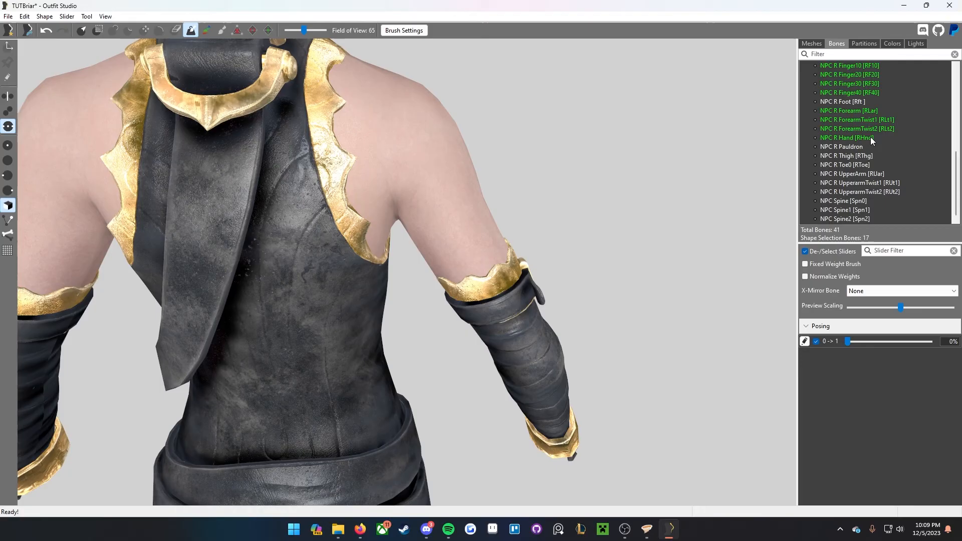
left_click(855, 175)
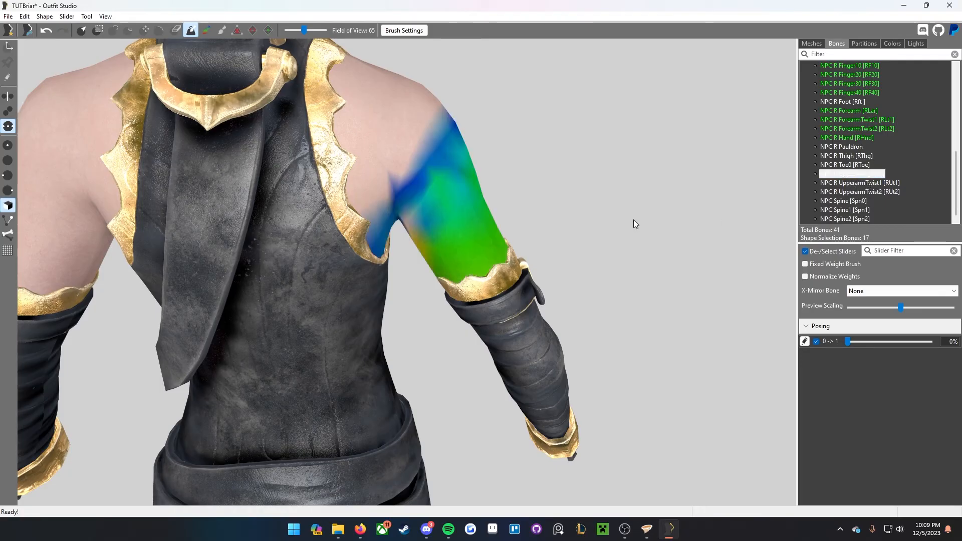
mouse_move(569, 239)
right_mouse_down()
mouse_move(601, 234)
mouse_move(567, 236)
right_mouse_up()
Step: Select the Torso mesh and inspect its NPC R UpperArm [RUar] weights along the right sleeve and cuff
left_click(812, 44)
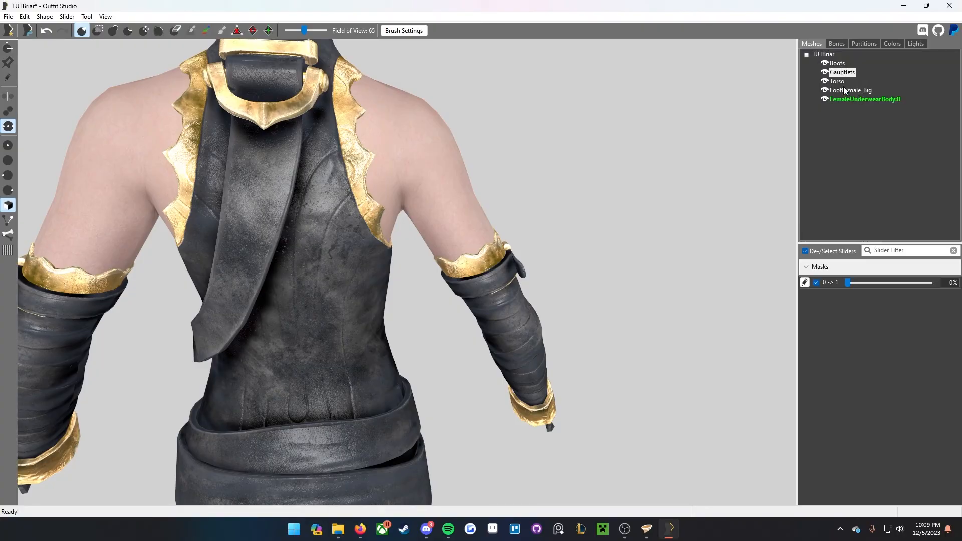
left_click(844, 47)
right_click_drag(544, 258, 515, 284)
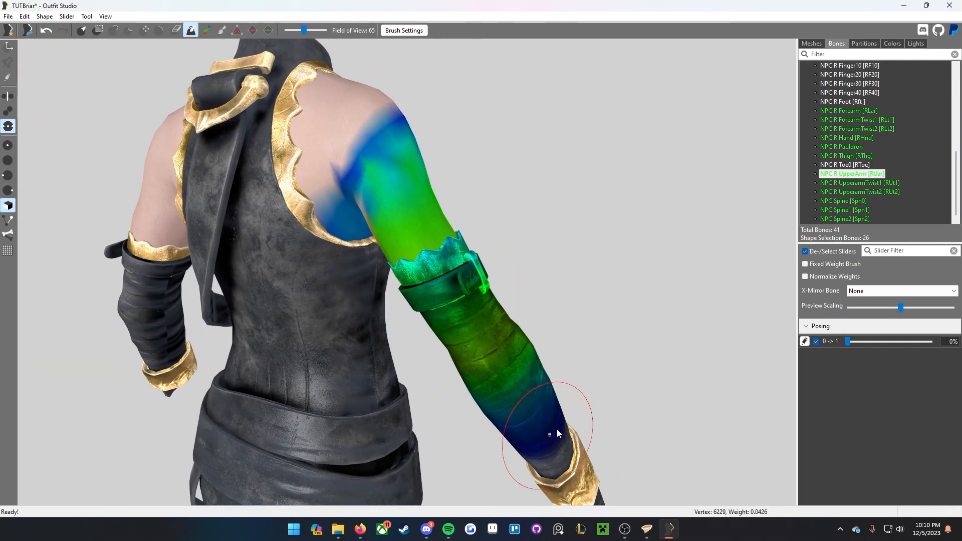
right_click_drag(444, 370, 498, 295)
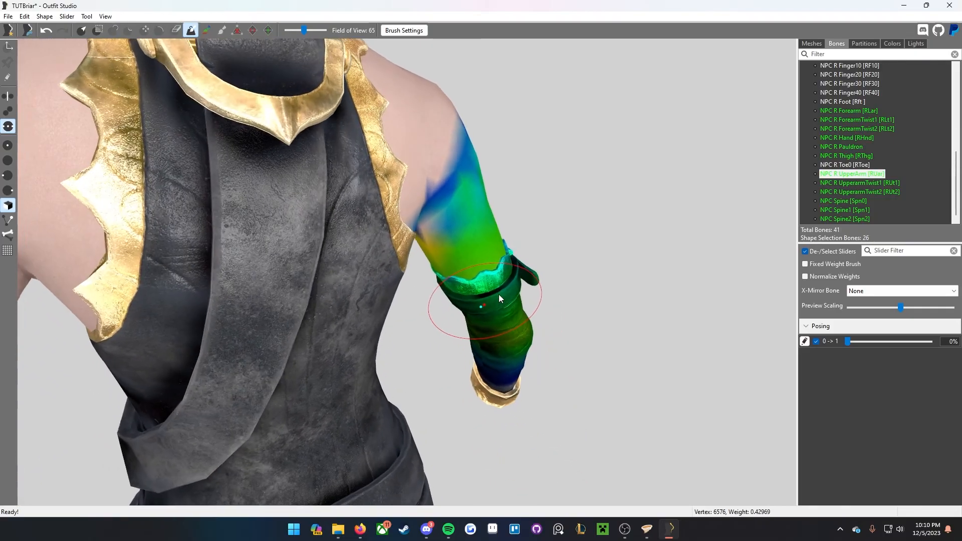
scroll(499, 295, "down", 3)
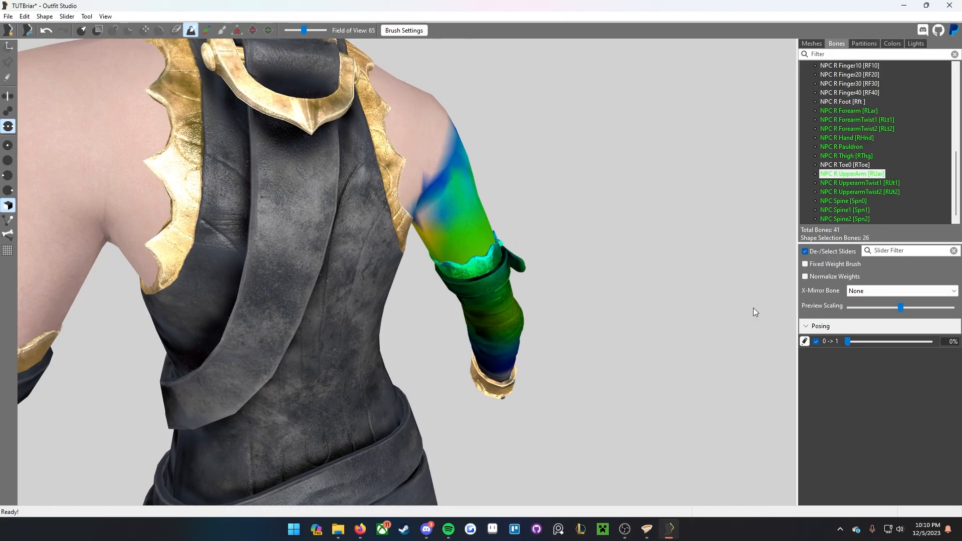
right_click_drag(754, 218, 539, 229)
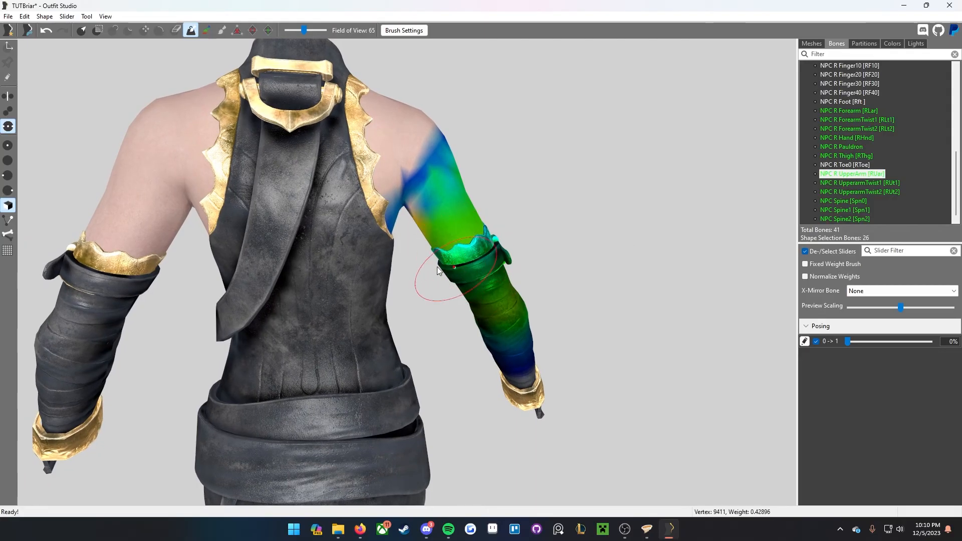
mouse_move(455, 251)
right_mouse_down()
mouse_move(293, 272)
mouse_move(257, 268)
mouse_move(490, 270)
right_mouse_up()
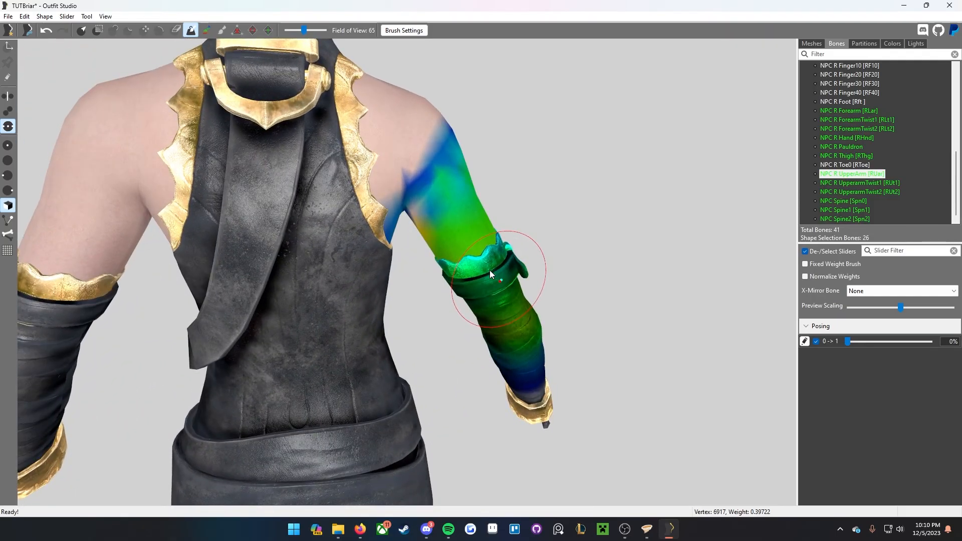
Step: Enable the pose preview and pose NPC R UpperArm with Rotation X 0.2 and Rotation Y 0.8
left_click(810, 329)
left_click(814, 358)
left_click(879, 357)
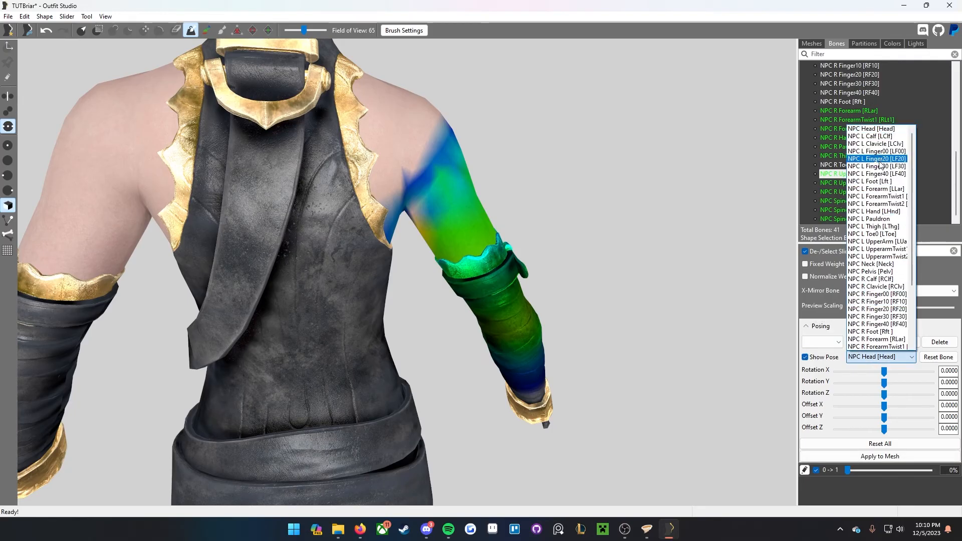
scroll(879, 270, "down", 4)
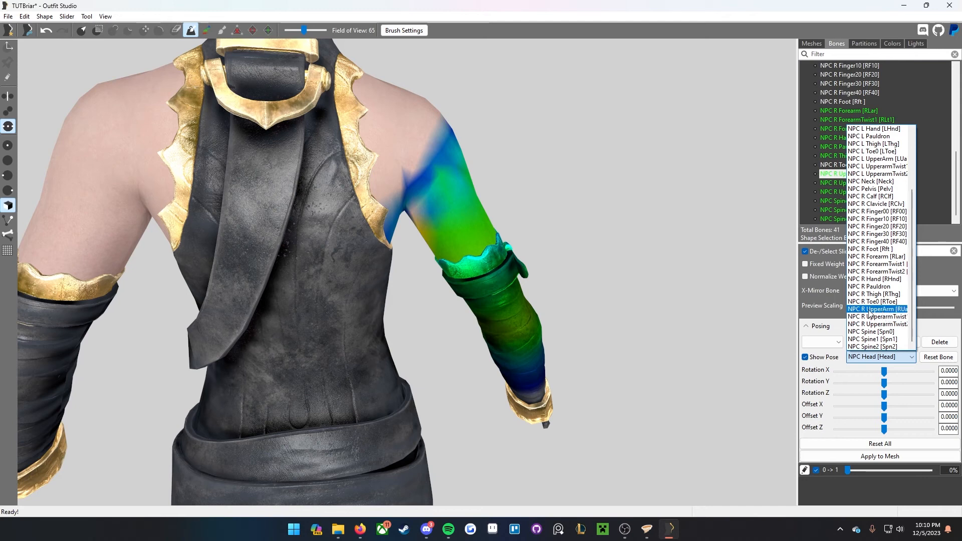
left_click(881, 309)
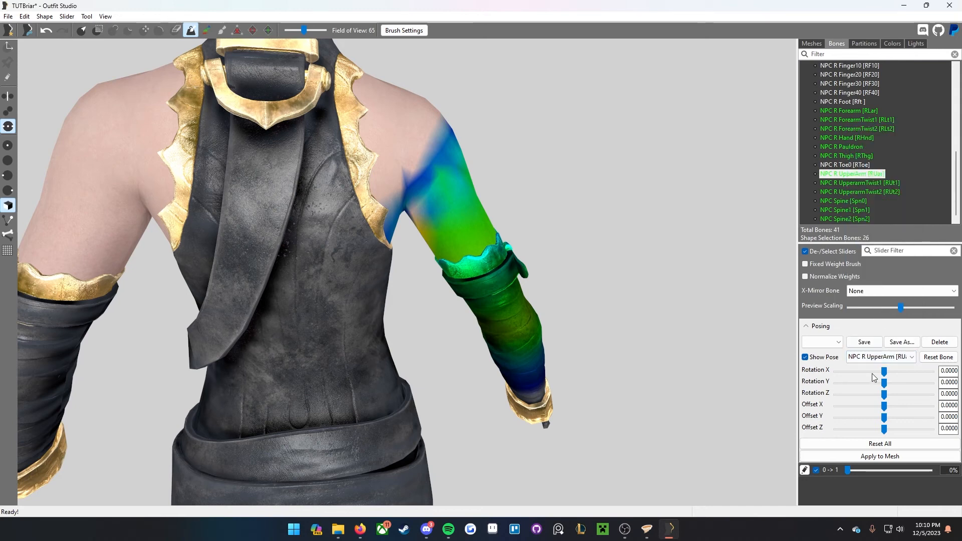
mouse_move(886, 375)
left_mouse_down()
mouse_move(905, 373)
mouse_move(888, 374)
left_mouse_up()
left_click_drag(886, 384, 897, 386)
Step: Inspect how the right sleeve cuff deforms around the raised upper arm, especially its underside
right_click_drag(547, 321, 516, 326)
scroll(515, 326, "up", 5)
scroll(519, 326, "down", 4)
scroll(519, 326, "down", 5)
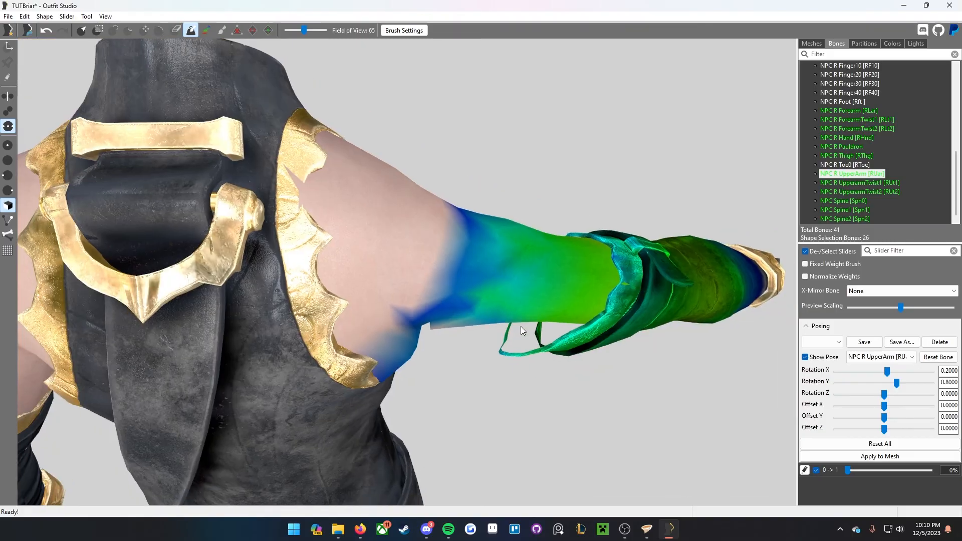
scroll(505, 318, "up", 1)
mouse_move(496, 329)
right_mouse_down()
mouse_move(528, 332)
mouse_move(502, 326)
right_mouse_up()
scroll(443, 274, "up", 3)
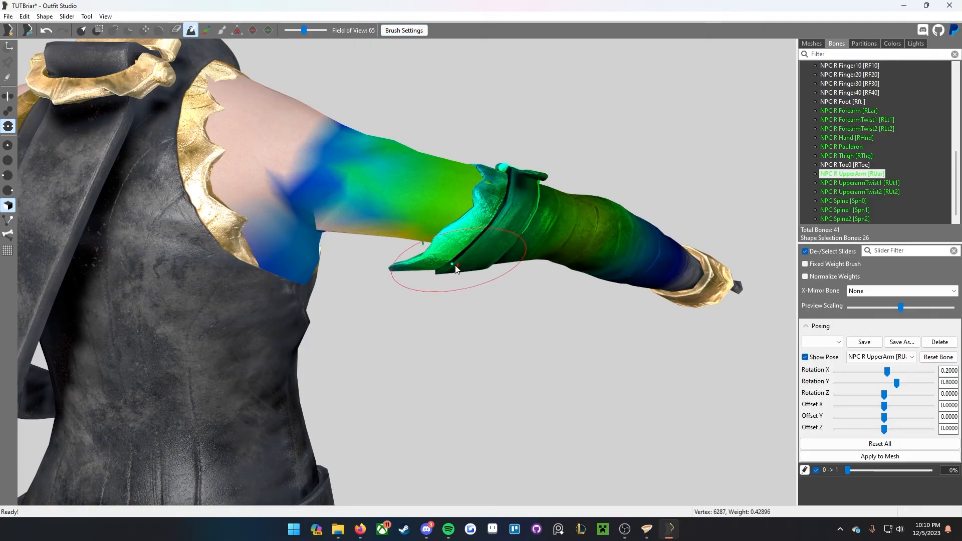
scroll(489, 266, "up", 5)
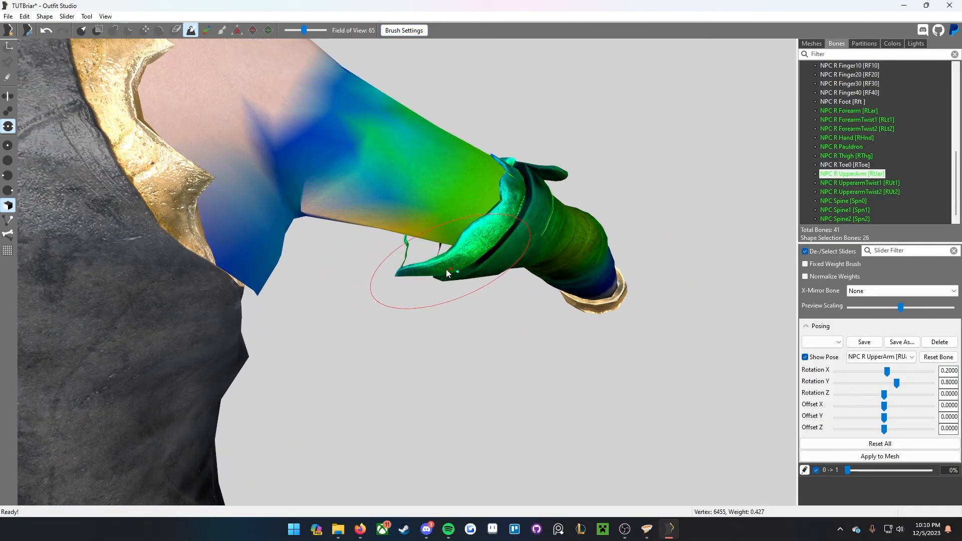
scroll(450, 256, "down", 3)
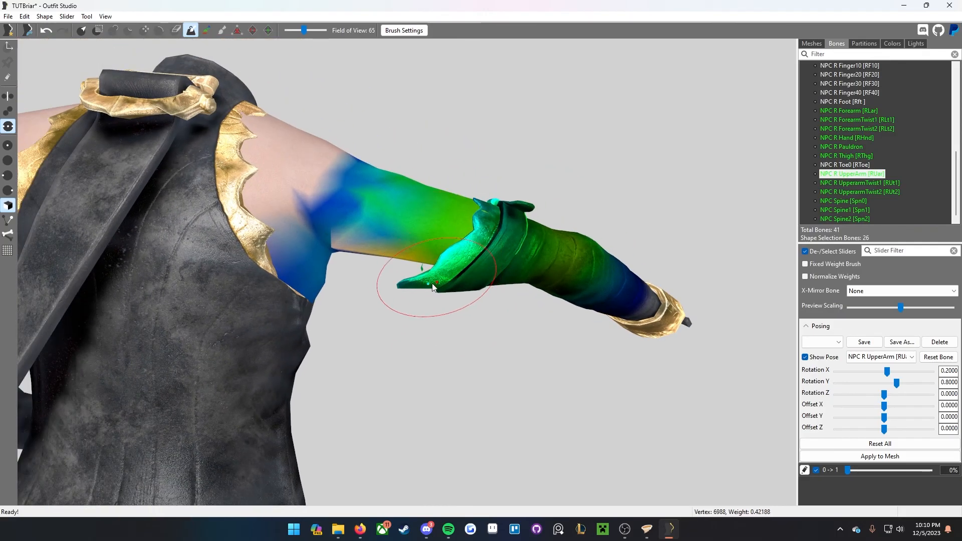
scroll(482, 259, "up", 1)
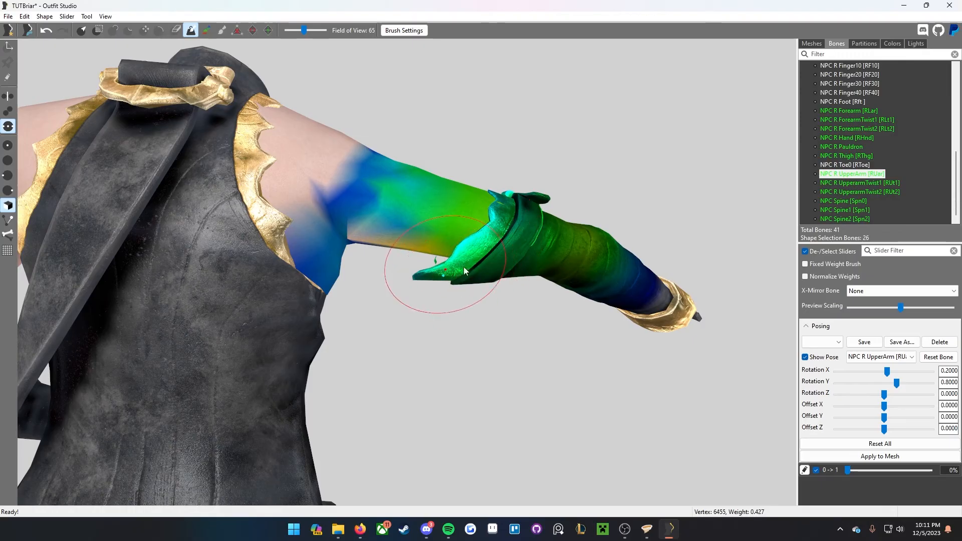
Step: Raise the weight brush strength to 0.314 and paint NPC R UpperArm weight onto the underside of the right sleeve cuff
left_click(404, 30)
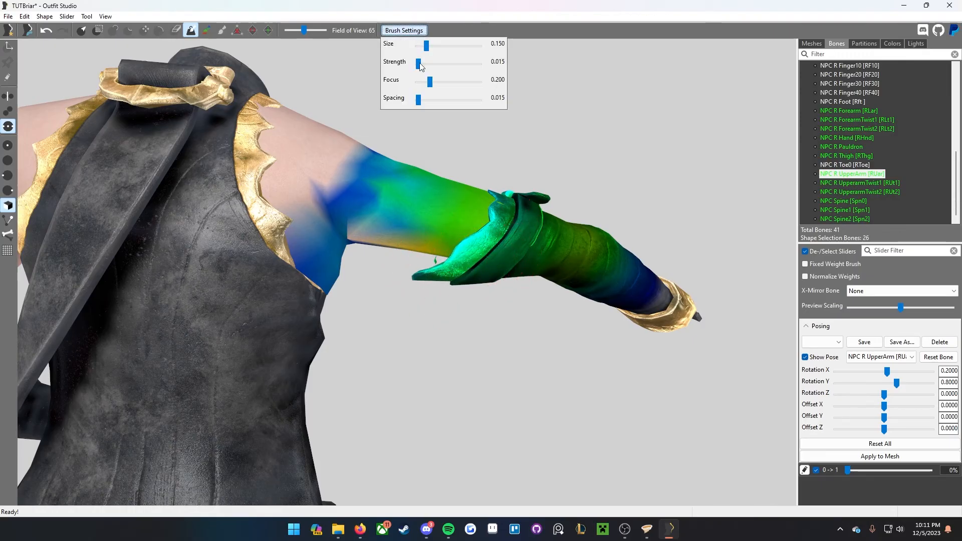
left_click_drag(419, 62, 425, 62)
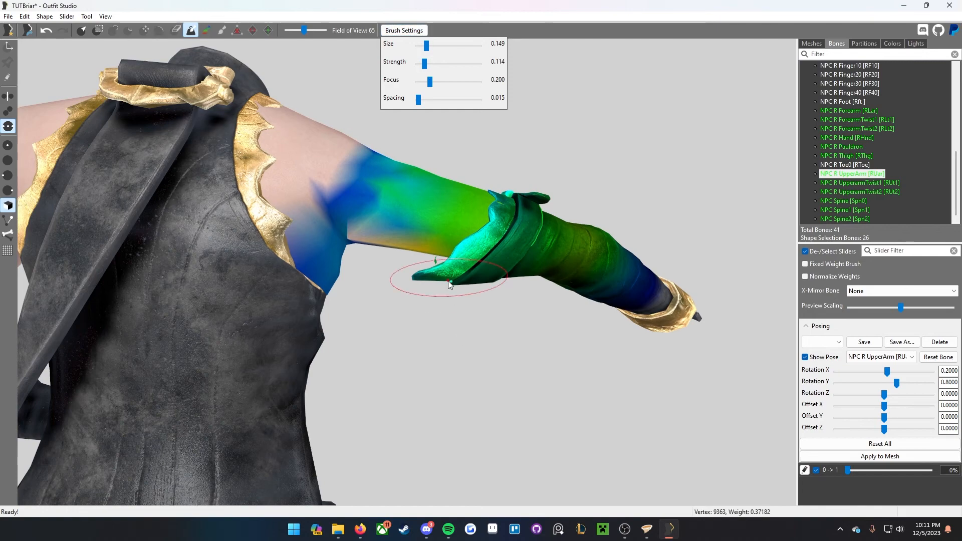
mouse_move(477, 280)
left_mouse_down()
mouse_move(455, 275)
mouse_move(462, 283)
left_mouse_up()
mouse_move(476, 300)
right_mouse_down()
mouse_move(528, 313)
mouse_move(507, 303)
mouse_move(408, 300)
right_mouse_up()
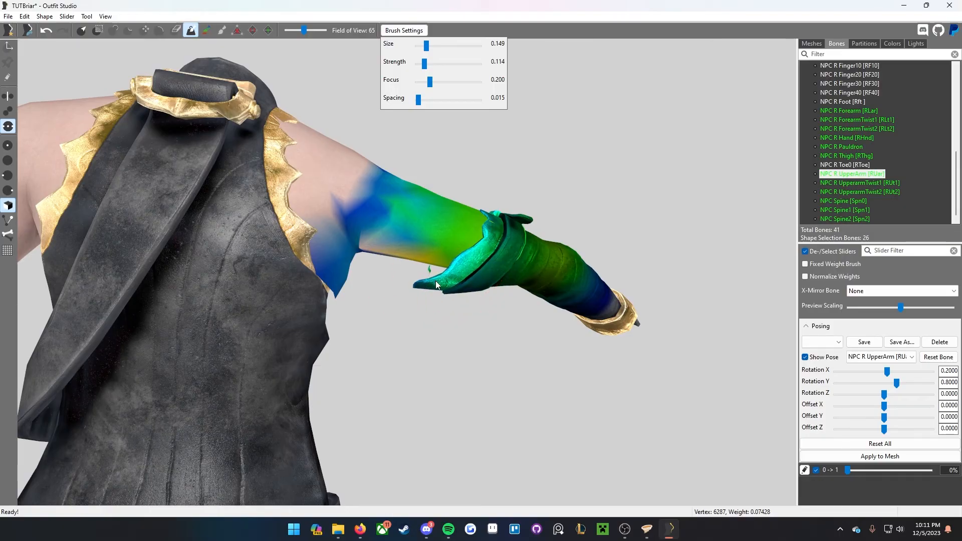
left_click_drag(433, 280, 437, 284)
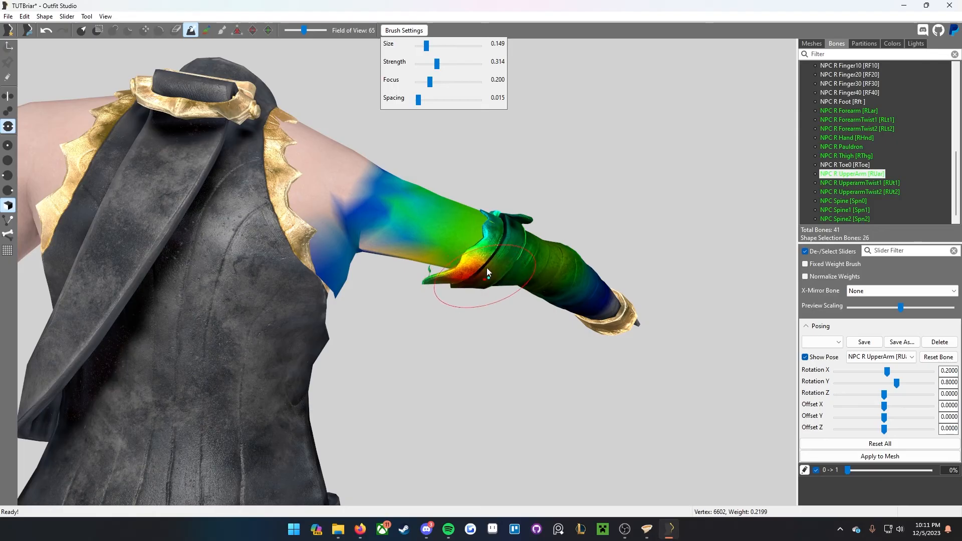
Step: Paint more NPC R UpperArm weight along the lower edge and inside of the right cuff's gold trim
mouse_move(470, 275)
right_mouse_down()
mouse_move(517, 305)
mouse_move(488, 304)
mouse_move(452, 329)
mouse_move(316, 317)
right_mouse_up()
scroll(316, 317, "up", 5)
right_click_drag(384, 286, 337, 271)
mouse_move(337, 271)
left_mouse_down()
mouse_move(324, 256)
mouse_move(338, 251)
mouse_move(331, 261)
left_mouse_up()
scroll(330, 277, "down", 5)
mouse_move(330, 278)
right_mouse_down()
mouse_move(408, 351)
mouse_move(477, 392)
mouse_move(476, 276)
mouse_move(468, 291)
right_mouse_up()
scroll(476, 392, "up", 4)
scroll(476, 392, "up", 3)
left_click_drag(463, 313, 456, 309)
Step: Extend the NPC R UpperArm weight over the front and outer side of the right sleeve cuff
scroll(459, 314, "down", 5)
right_click_drag(561, 325, 336, 345)
scroll(449, 320, "up", 3)
right_click_drag(449, 321, 86, 407)
scroll(489, 341, "down", 4)
right_click_drag(490, 341, 544, 339)
scroll(544, 339, "up", 6)
middle_click_drag(545, 339, 308, 271)
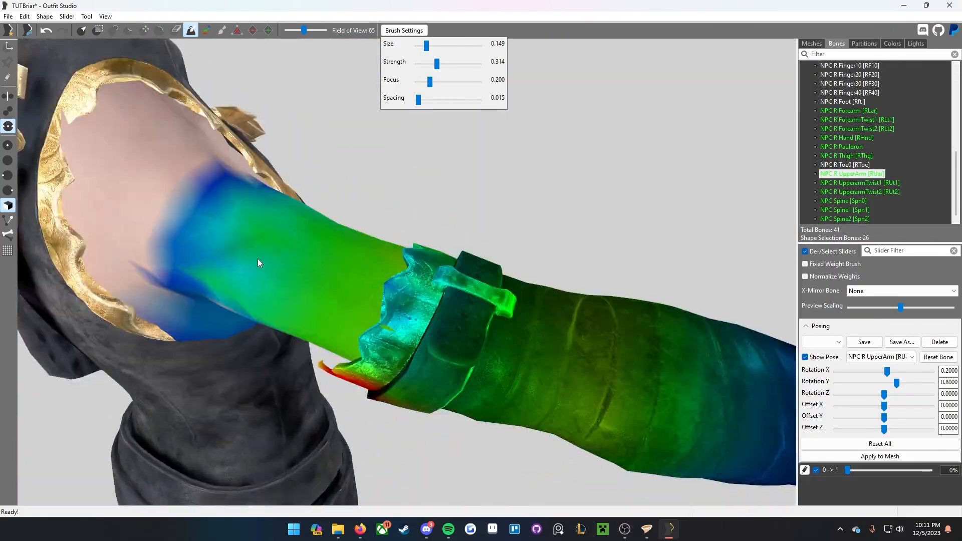
middle_click_drag(502, 321, 312, 288)
scroll(311, 287, "down", 5)
mouse_move(312, 287)
right_mouse_down()
mouse_move(404, 299)
mouse_move(420, 314)
right_mouse_up()
left_click_drag(240, 307, 265, 345)
Step: Paint full NPC R UpperArm weight onto the remaining trim and strap areas around the right sleeve cuff
scroll(282, 356, "down", 6)
right_click_drag(282, 356, 357, 276)
scroll(362, 268, "up", 4)
scroll(362, 268, "up", 4)
mouse_move(304, 175)
middle_mouse_down()
mouse_move(570, 398)
mouse_move(584, 431)
middle_mouse_up()
left_click_drag(336, 169, 298, 209)
right_click_drag(299, 209, 387, 257)
left_click_drag(221, 216, 226, 215)
scroll(269, 236, "down", 4)
right_click_drag(269, 236, 194, 225)
right_click_drag(338, 260, 384, 249)
scroll(370, 250, "down", 4)
scroll(384, 256, "up", 3)
scroll(346, 291, "up", 2)
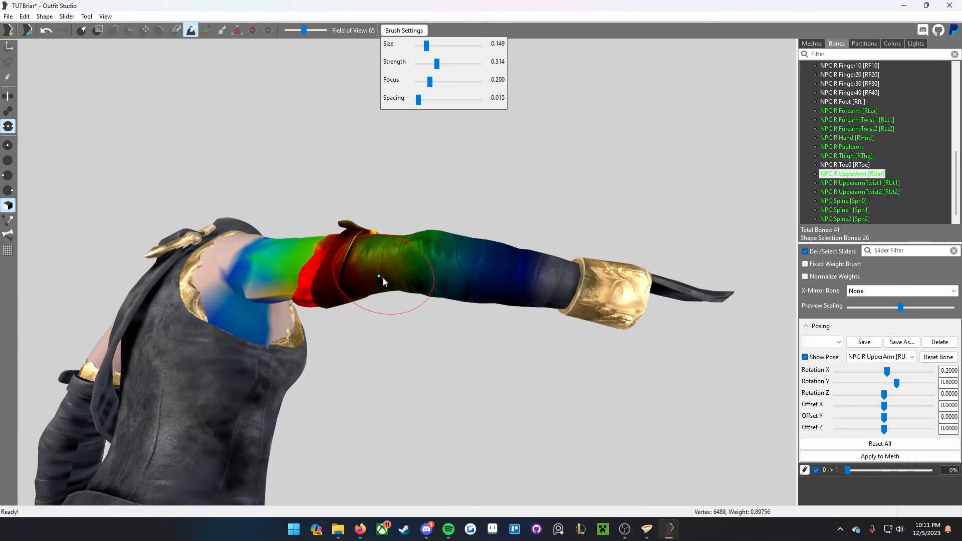
Step: Touch up the right cuff's NPC R UpperArm weight and check the raised arm's cuff from several sides
scroll(383, 278, "down", 3)
right_click_drag(368, 338, 412, 362)
scroll(412, 362, "up", 4)
scroll(410, 362, "down", 3)
middle_click_drag(408, 362, 495, 375)
right_click_drag(494, 375, 246, 402)
scroll(417, 399, "up", 3)
scroll(416, 398, "down", 4)
middle_click_drag(246, 402, 326, 372)
left_click_drag(327, 372, 298, 342)
right_click_drag(345, 357, 466, 367)
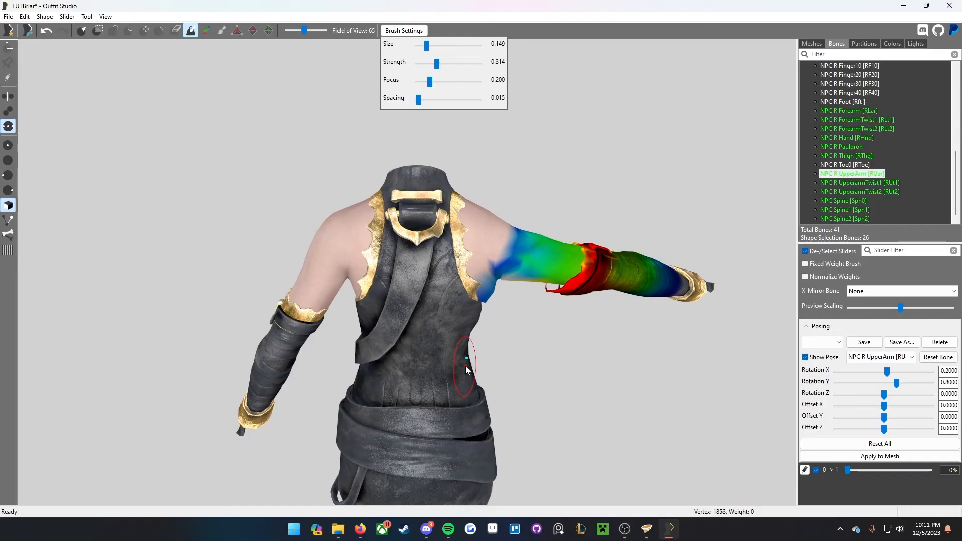
scroll(459, 323, "up", 3)
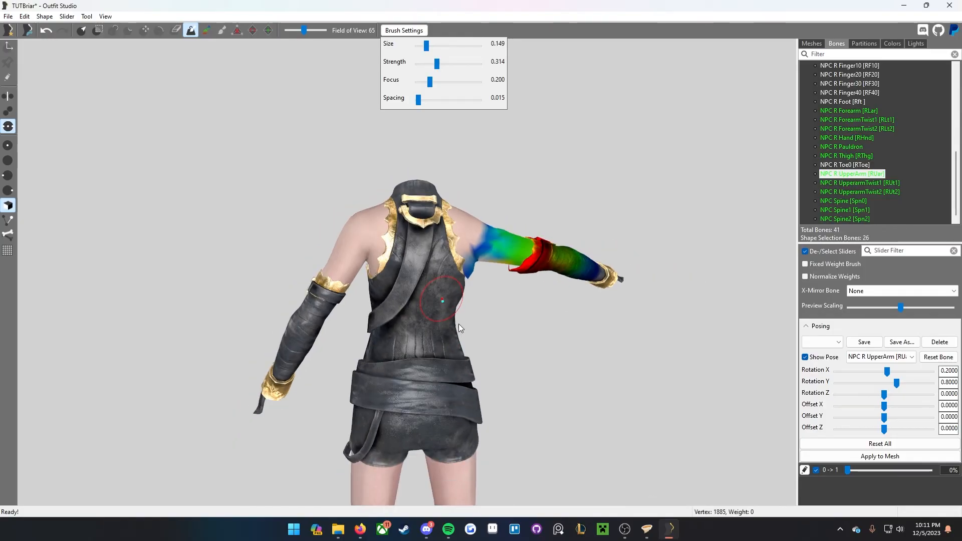
middle_click_drag(518, 346, 332, 336)
mouse_move(331, 335)
right_mouse_down()
mouse_move(398, 339)
mouse_move(428, 359)
mouse_move(468, 337)
mouse_move(448, 336)
right_mouse_up()
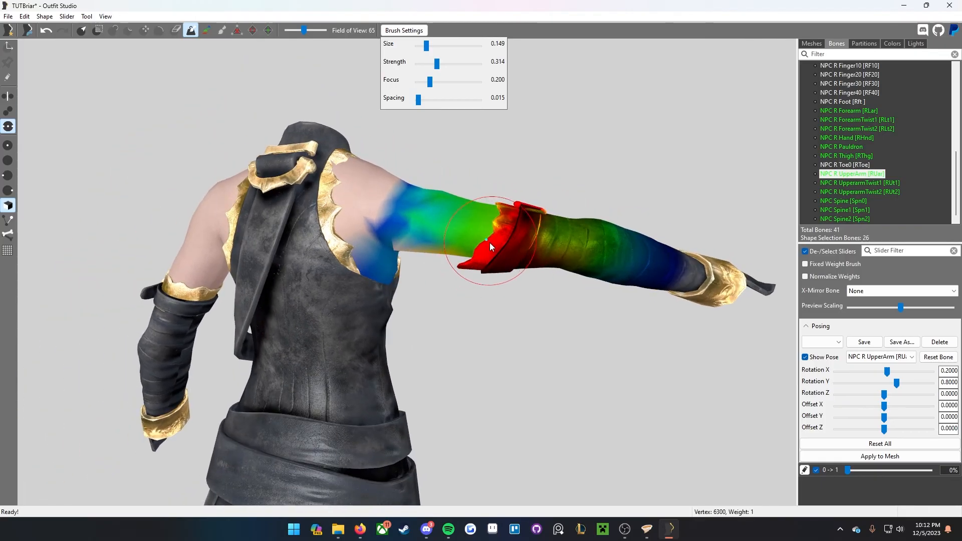
scroll(502, 248, "up", 3)
scroll(521, 254, "up", 2)
right_click_drag(522, 255, 531, 255)
scroll(530, 255, "down", 2)
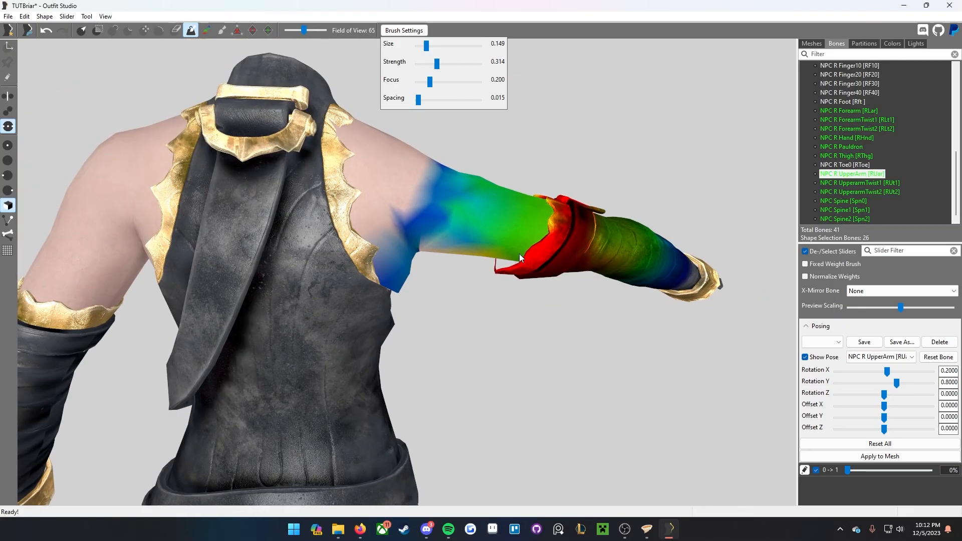
Step: Display the NPC R UpperarmTwist1 [RUt1] weights and paint this bone's weight onto the underside of the right cuff's trim
left_click(844, 183)
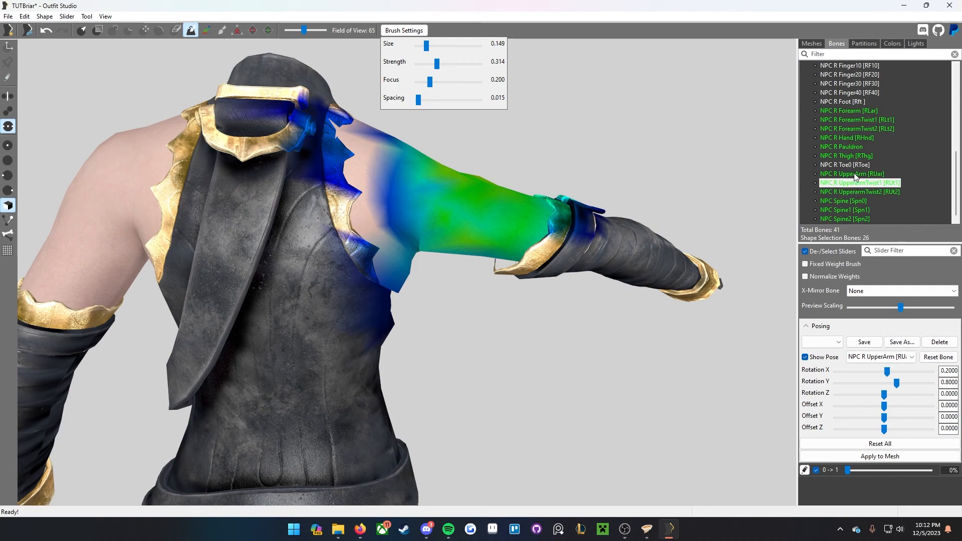
mouse_move(541, 246)
right_mouse_down()
mouse_move(440, 272)
mouse_move(534, 267)
mouse_move(501, 277)
mouse_move(449, 260)
right_mouse_up()
scroll(449, 259, "down", 5)
scroll(446, 261, "up", 5)
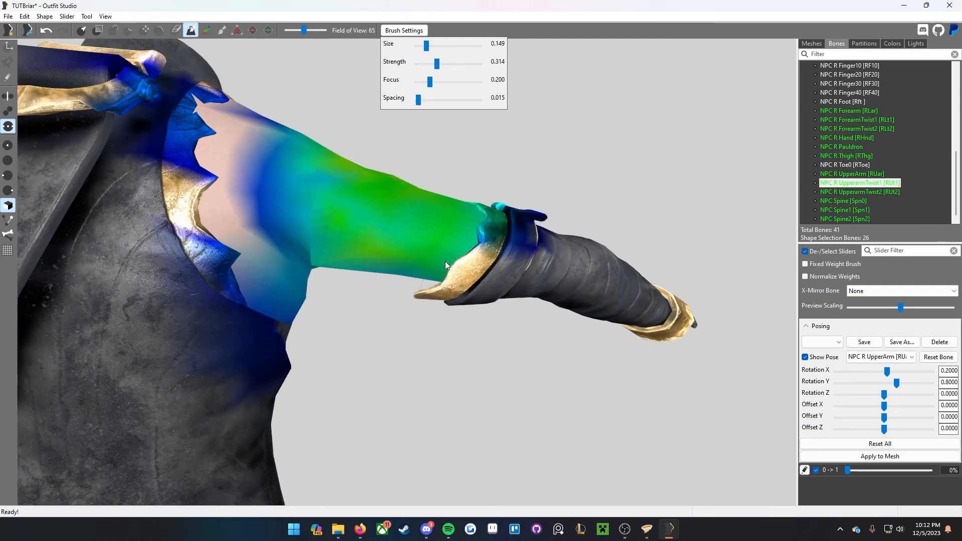
mouse_move(446, 293)
left_mouse_down()
mouse_move(471, 282)
mouse_move(436, 293)
left_mouse_up()
mouse_move(436, 292)
right_mouse_down()
mouse_move(504, 267)
mouse_move(390, 338)
right_mouse_up()
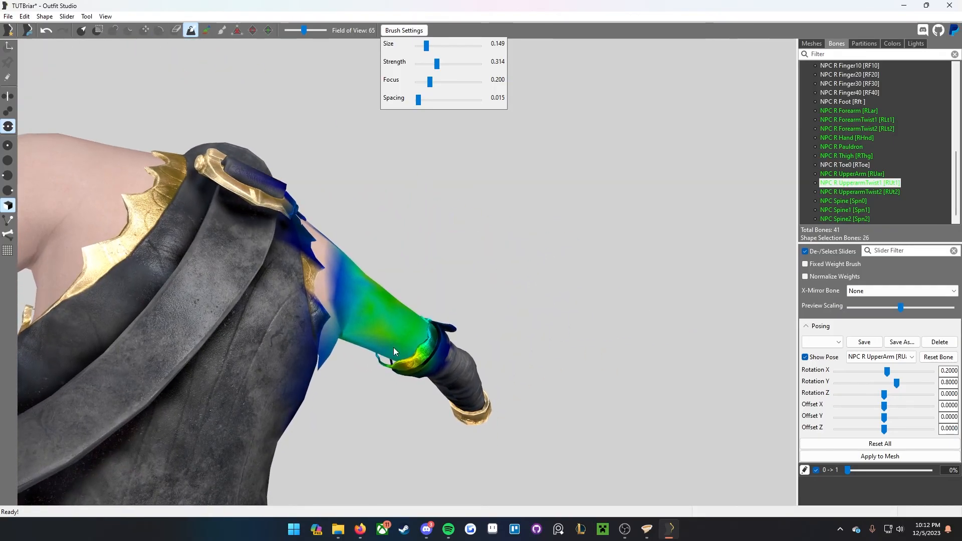
scroll(394, 267, "up", 5)
scroll(393, 209, "down", 3)
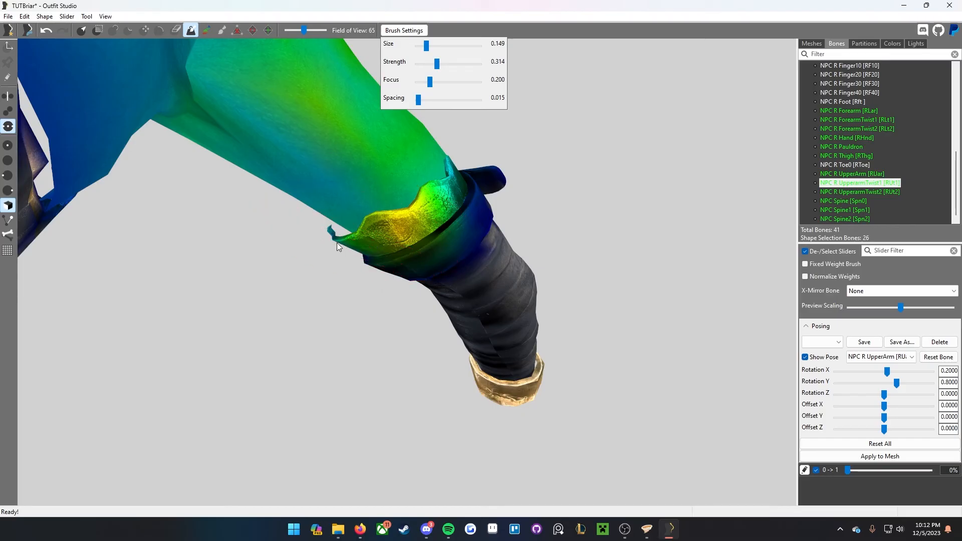
Step: Paint NPC R UpperarmTwist1 weight along the rest of the right cuff's gold trim
mouse_move(349, 236)
left_mouse_down()
mouse_move(343, 231)
mouse_move(377, 245)
mouse_move(431, 200)
mouse_move(446, 204)
left_mouse_up()
mouse_move(446, 204)
right_mouse_down()
mouse_move(375, 302)
mouse_move(438, 274)
mouse_move(501, 290)
mouse_move(562, 289)
right_mouse_up()
scroll(375, 302, "down", 4)
right_click_drag(298, 260, 321, 253)
middle_click_drag(320, 253, 480, 346)
scroll(344, 304, "up", 5)
scroll(369, 299, "down", 2)
mouse_move(369, 299)
middle_mouse_down()
mouse_move(462, 293)
mouse_move(545, 264)
middle_mouse_up()
left_click_drag(441, 263, 377, 241)
Step: Display the NPC R UpperarmTwist2 [RUt2] weights and paint this bone's weight onto the lower edge of the right cuff
left_click(870, 193)
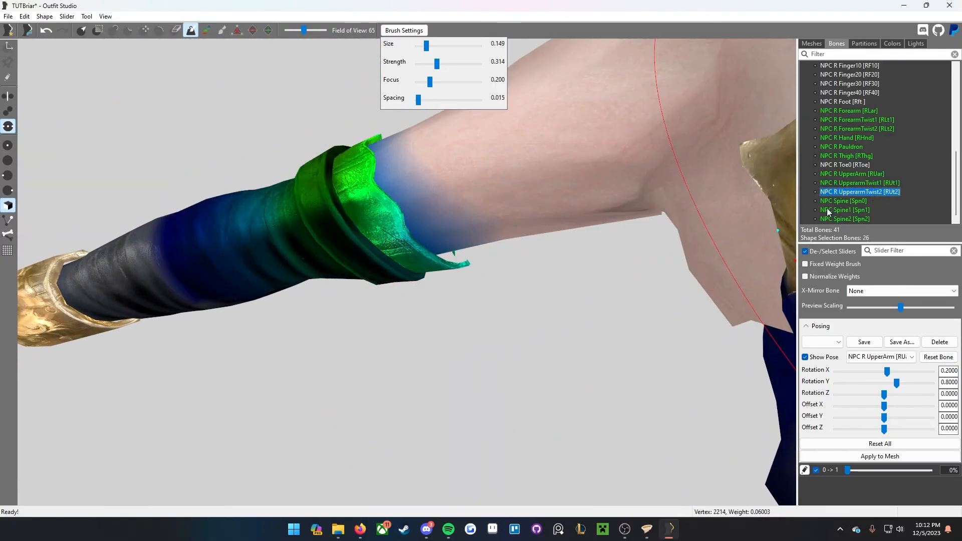
mouse_move(428, 268)
left_mouse_down()
mouse_move(434, 260)
mouse_move(416, 263)
left_mouse_up()
scroll(534, 311, "down", 5)
right_click_drag(534, 311, 156, 351)
scroll(425, 322, "up", 2)
scroll(426, 322, "up", 3)
mouse_move(515, 321)
left_mouse_down()
mouse_move(549, 305)
mouse_move(515, 325)
left_mouse_up()
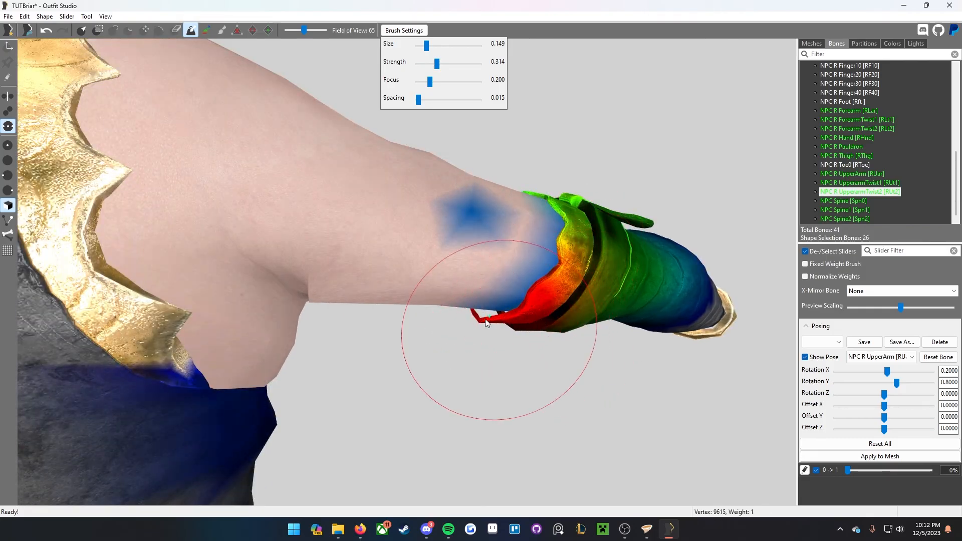
Step: Try erasing the NPC R UpperarmTwist2 weight from the bodice below the right armpit, and undo that stroke
scroll(491, 407, "down", 5)
scroll(495, 296, "up", 2)
scroll(496, 296, "down", 2)
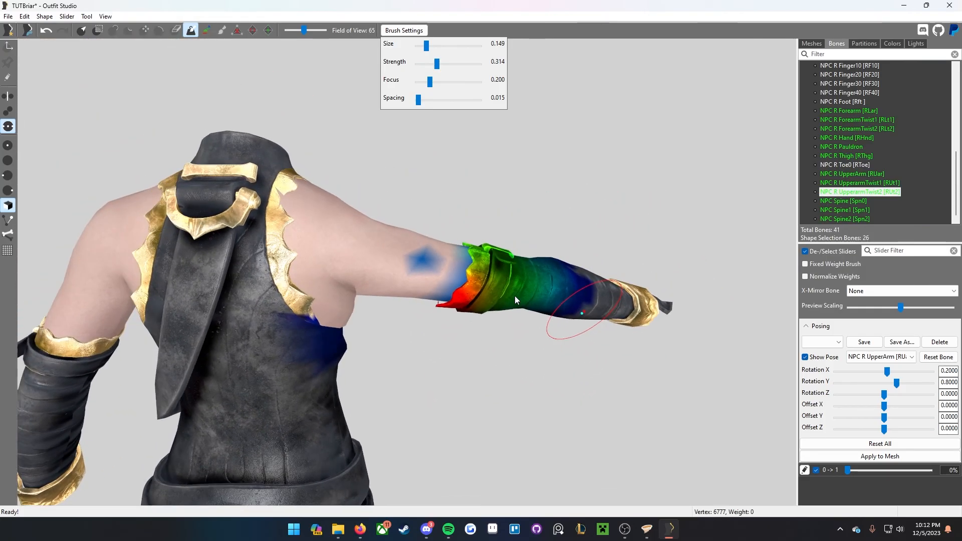
middle_click_drag(620, 234, 661, 161)
right_click_drag(512, 234, 485, 233)
mouse_move(394, 271)
left_mouse_down("alt")
mouse_move(391, 279)
mouse_move(339, 254)
mouse_move(380, 293)
left_mouse_up("alt")
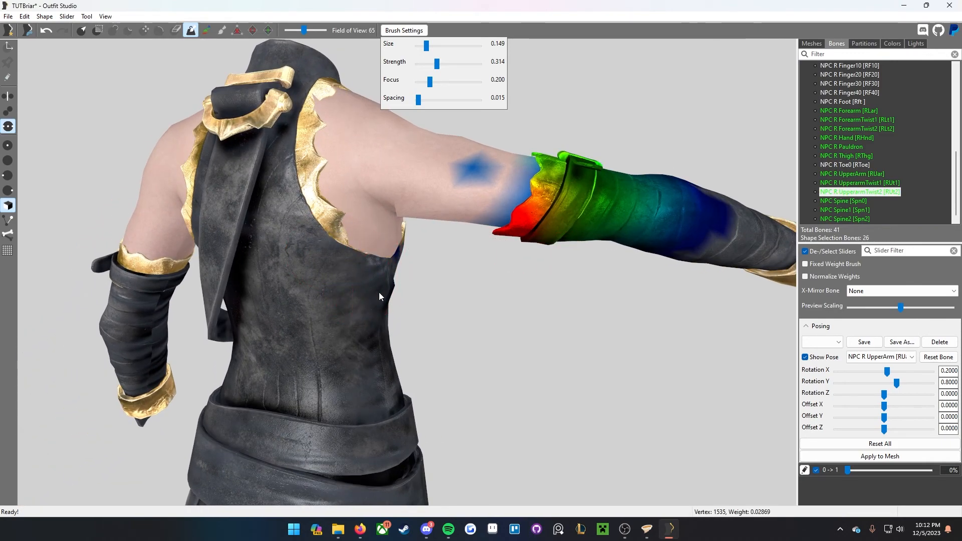
scroll(380, 293, "down", 2)
right_click_drag(380, 292, 414, 293)
middle_click_drag(414, 293, 461, 291)
scroll(462, 291, "down", 2)
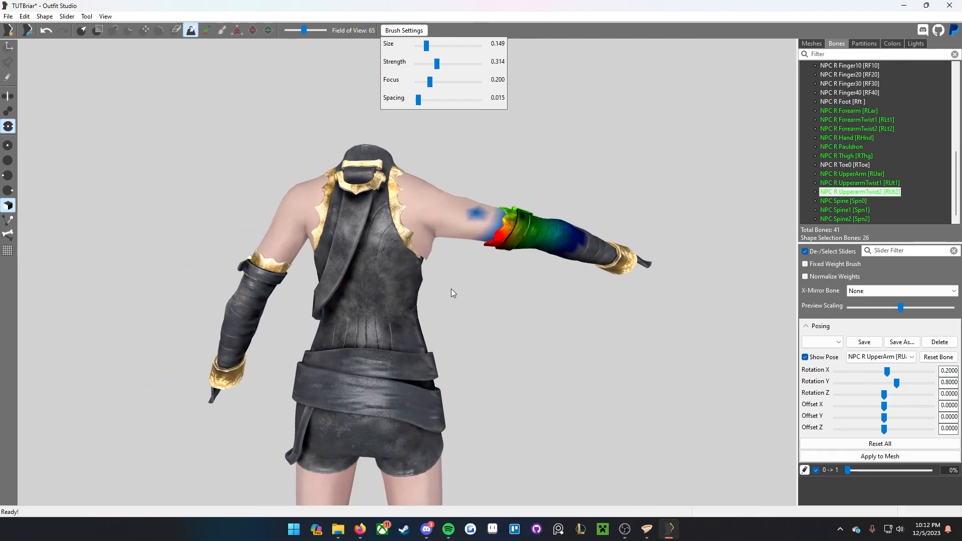
key("ctrl+z")
Step: Examine the NPC Spine [Spn0] and NPC Spine1 [Spn1] weights across the back of the outfit and the right cuff
scroll(451, 289, "up", 4)
scroll(456, 290, "down", 1)
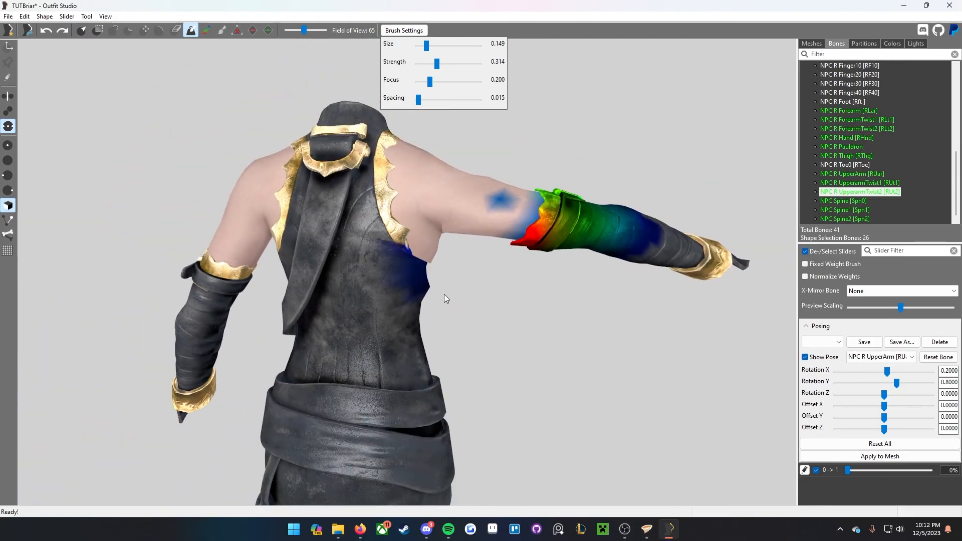
scroll(446, 299, "up", 2)
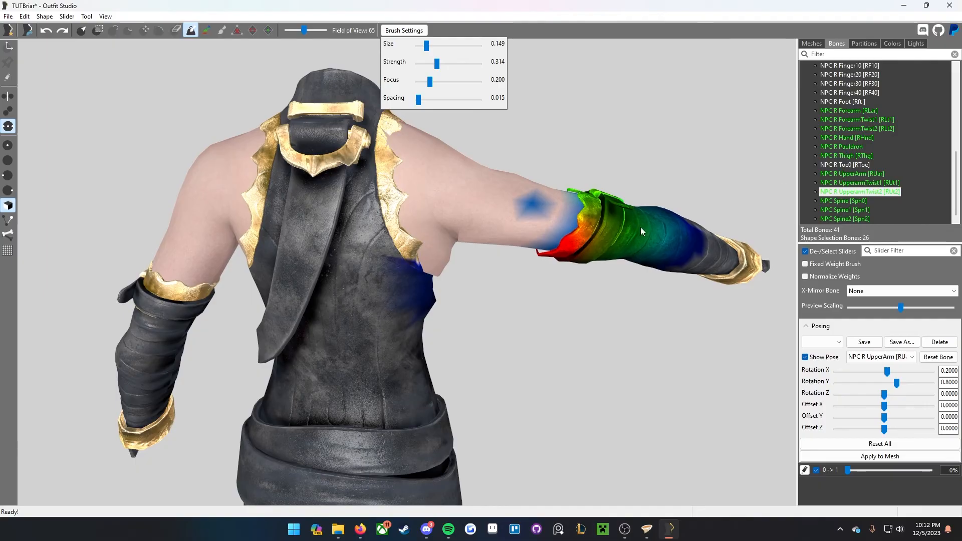
right_click_drag(543, 259, 520, 272)
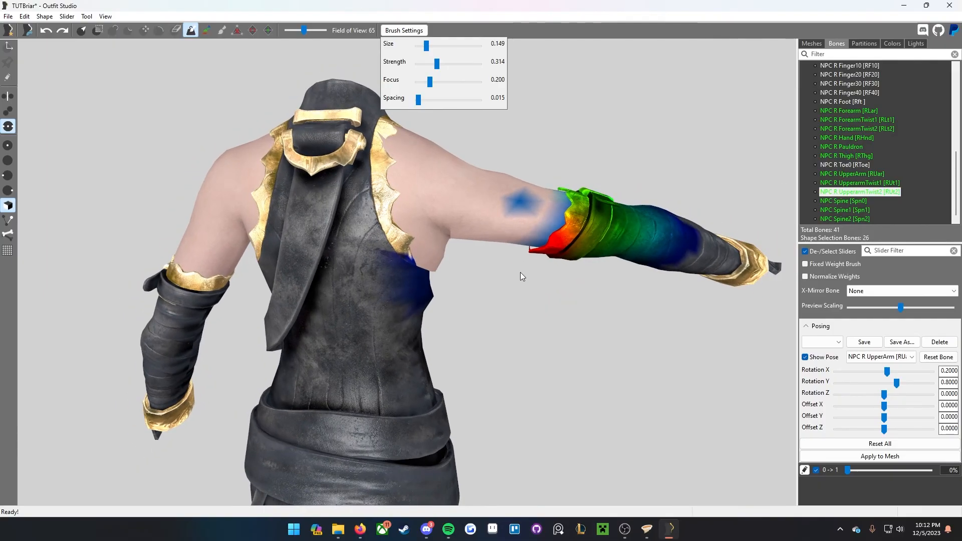
middle_click_drag(520, 272, 559, 282)
right_click_drag(558, 282, 569, 260)
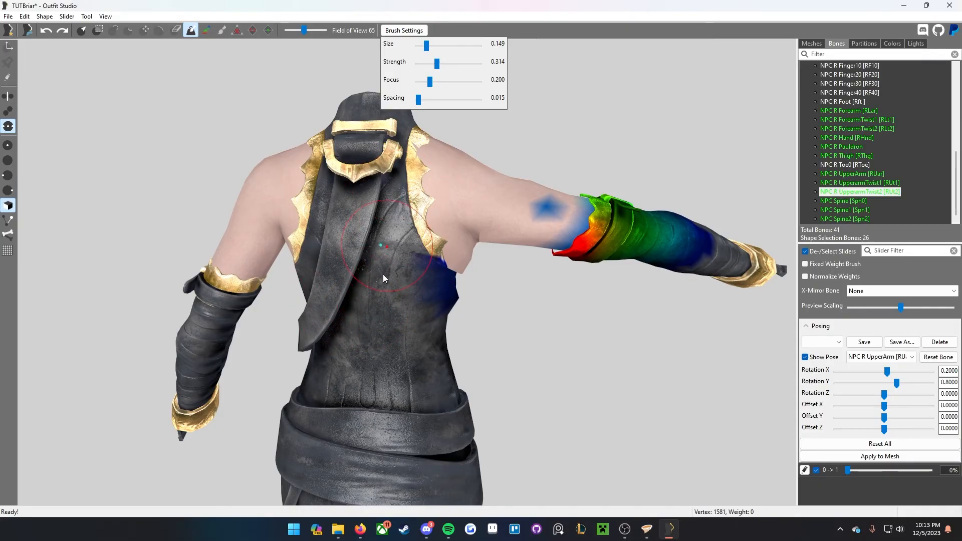
scroll(876, 141, "up", 5)
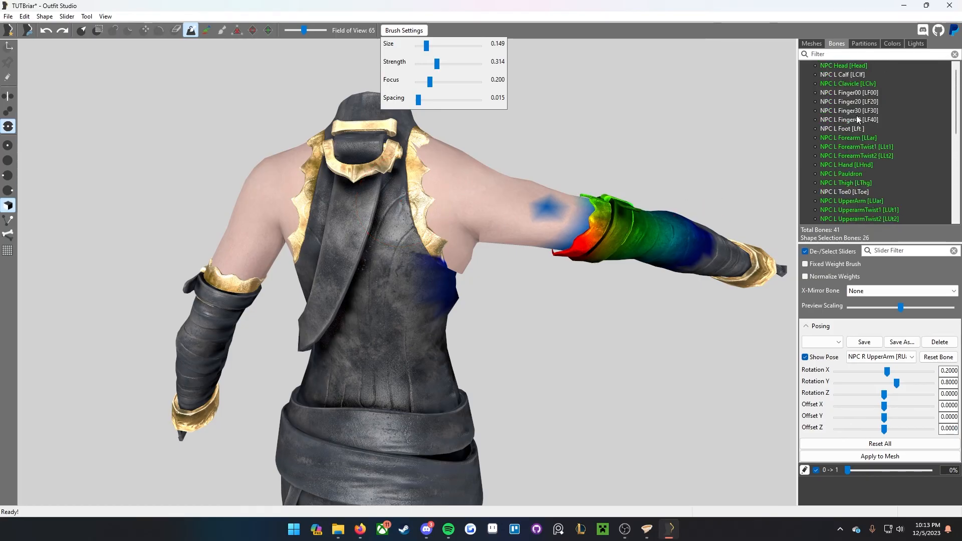
scroll(858, 119, "down", 5)
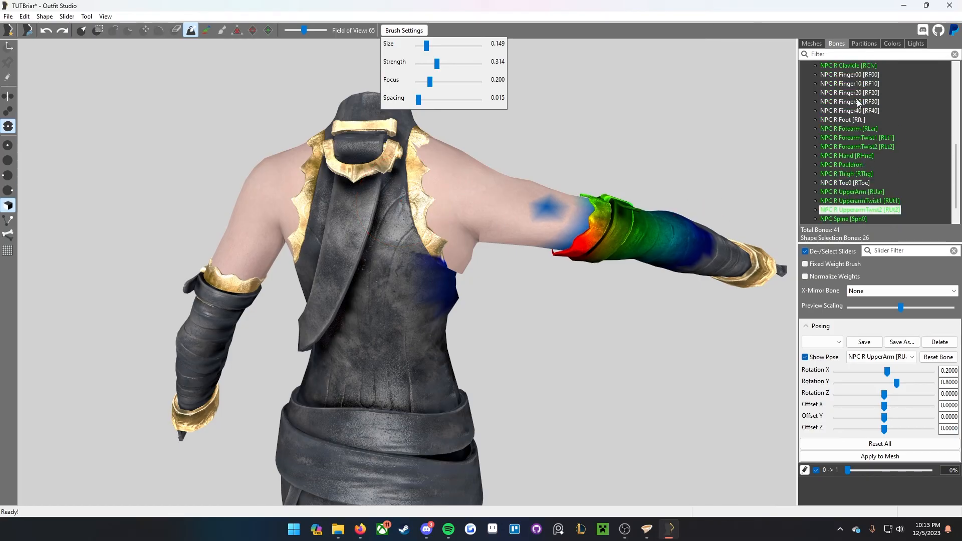
left_click(850, 200)
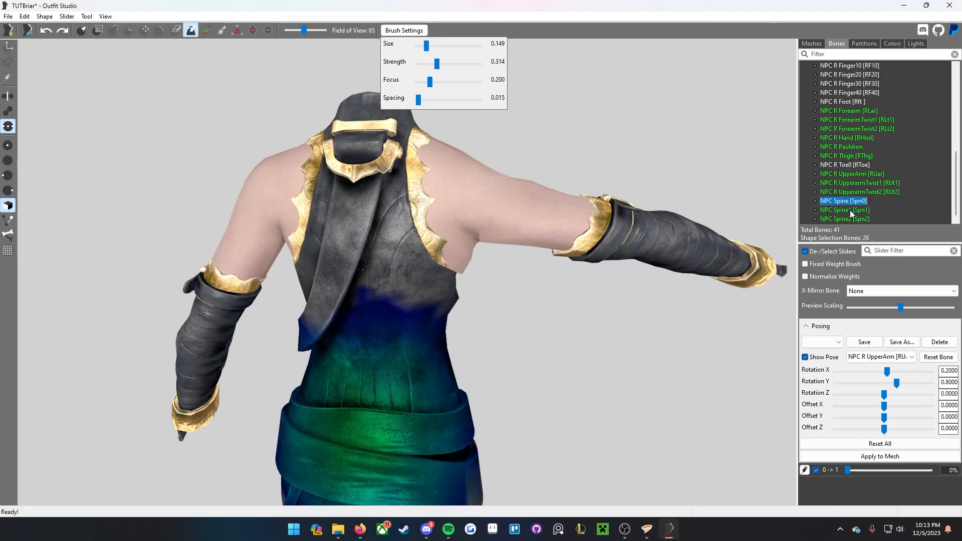
mouse_move(469, 302)
right_mouse_down()
mouse_move(432, 300)
mouse_move(522, 293)
right_mouse_up()
scroll(522, 293, "down", 2)
scroll(531, 280, "up", 4)
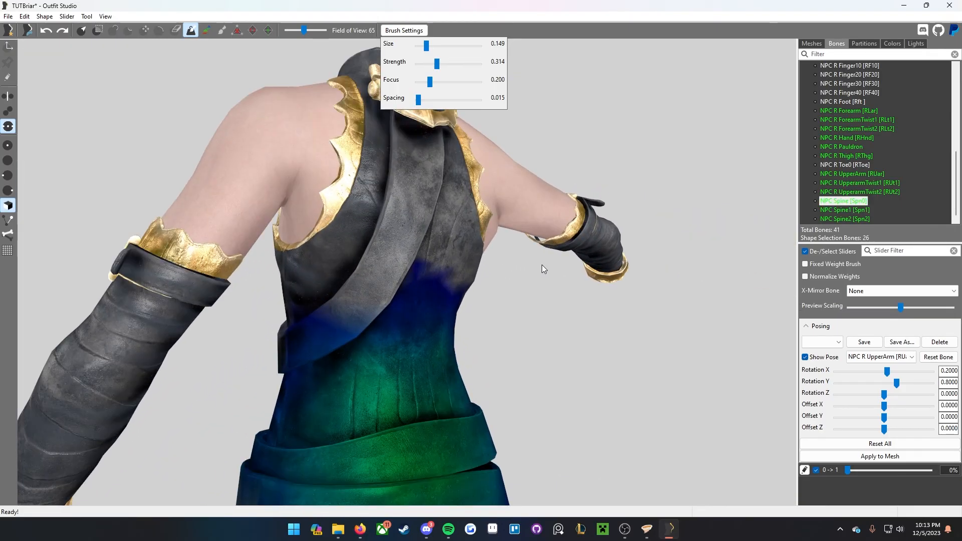
right_click_drag(553, 246, 587, 221)
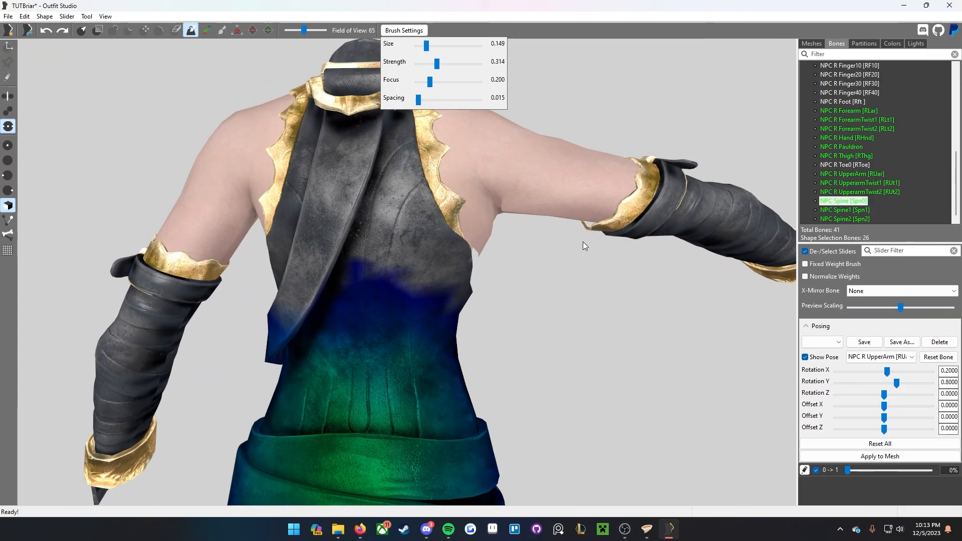
left_click(845, 209)
right_click_drag(695, 261, 591, 235)
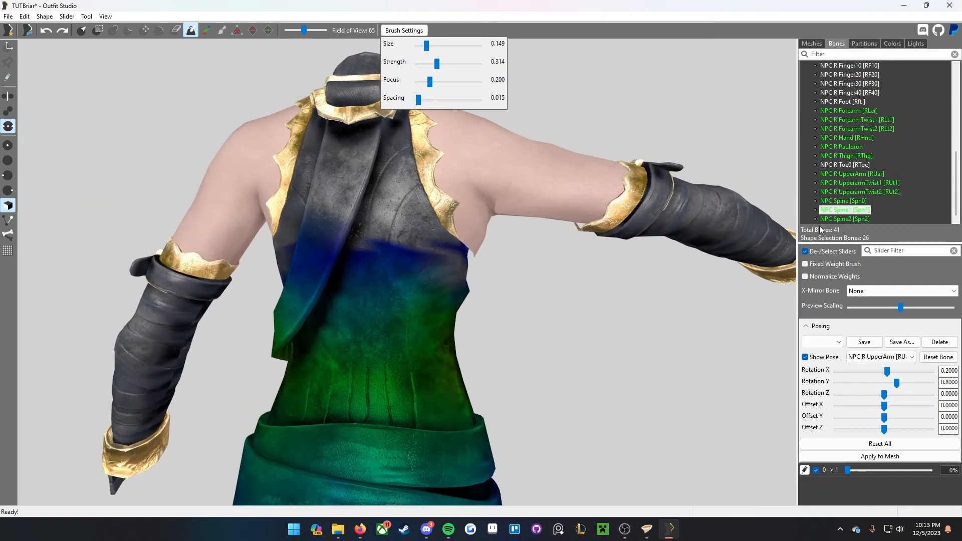
Step: Display the NPC Spine2 [Spn2] weights and erase this bone's weight from the back of the right cuff's gold trim
left_click(844, 217)
right_click_drag(652, 239, 600, 242)
scroll(601, 241, "up", 3)
middle_click_drag(585, 218, 389, 243)
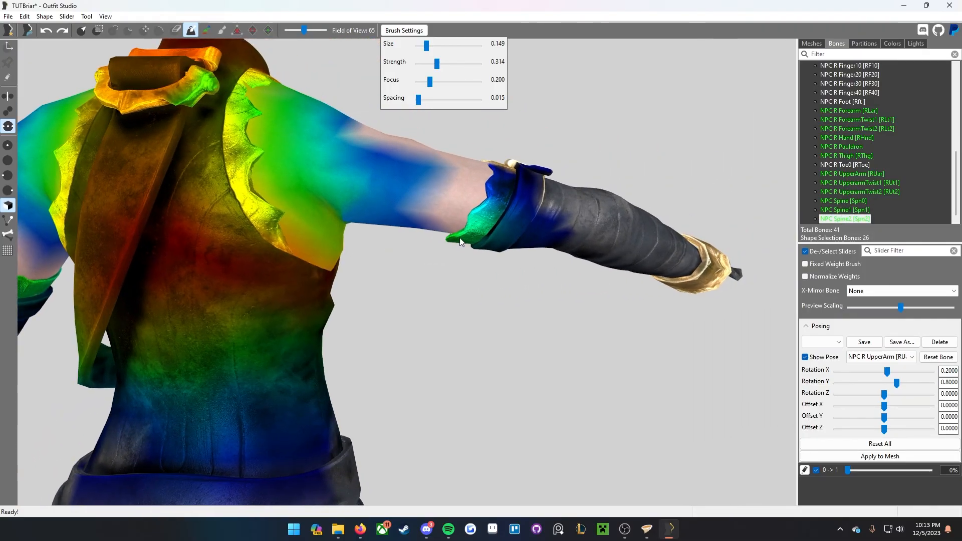
mouse_move(549, 219)
right_mouse_down()
mouse_move(514, 240)
mouse_move(513, 296)
mouse_move(577, 227)
mouse_move(636, 223)
mouse_move(585, 223)
right_mouse_up()
scroll(511, 250, "down", 3)
scroll(514, 296, "up", 2)
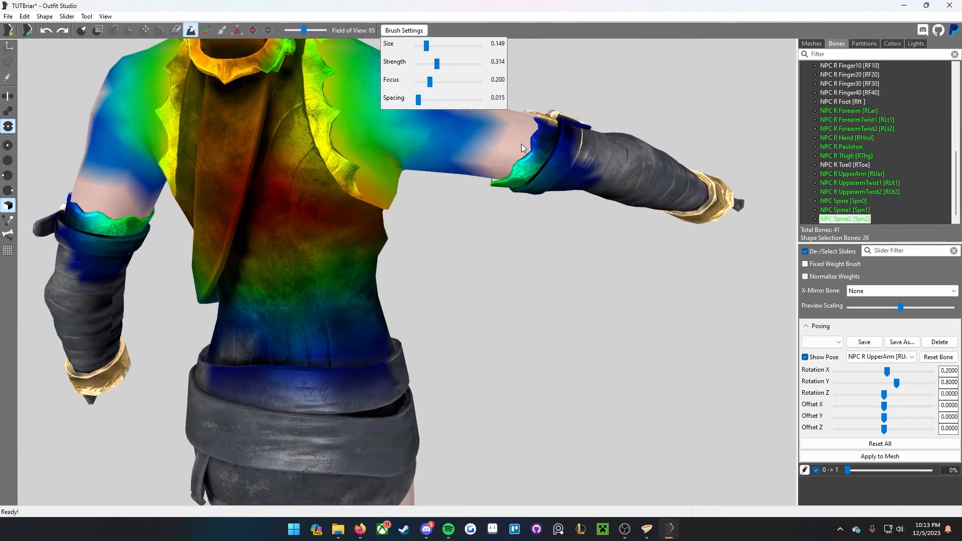
right_click_drag(534, 170, 552, 186)
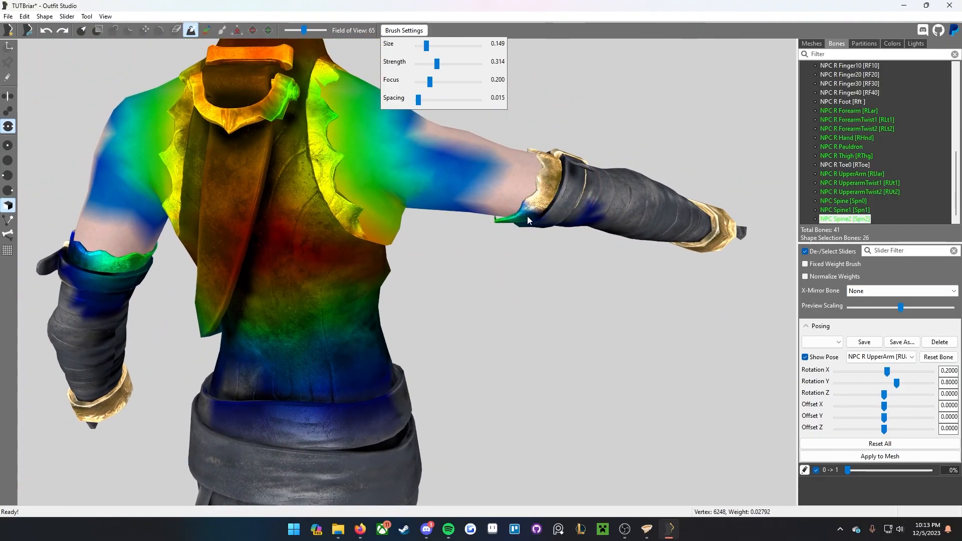
mouse_move(500, 220)
left_mouse_down("alt")
mouse_move(588, 221)
mouse_move(443, 228)
left_mouse_up("alt")
Step: Erase the remaining NPC Spine2 weight from the front and underside of the right cuff's trim
mouse_move(443, 228)
right_mouse_down()
mouse_move(542, 240)
mouse_move(457, 240)
mouse_move(555, 287)
mouse_move(434, 235)
mouse_move(443, 205)
right_mouse_up()
left_click_drag(438, 193, 419, 165, "alt")
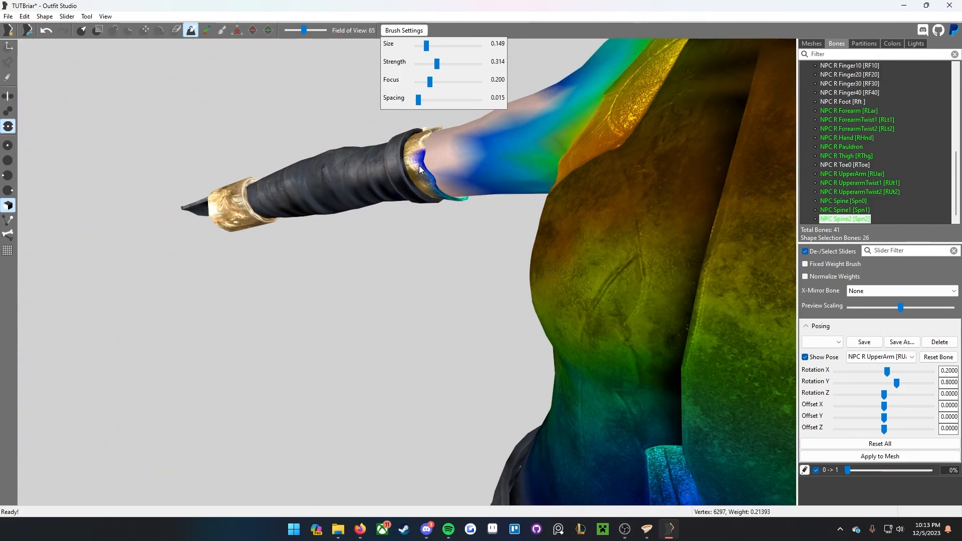
left_click_drag(471, 200, 449, 200, "alt")
right_click_drag(473, 197, 387, 132)
scroll(386, 131, "up", 6)
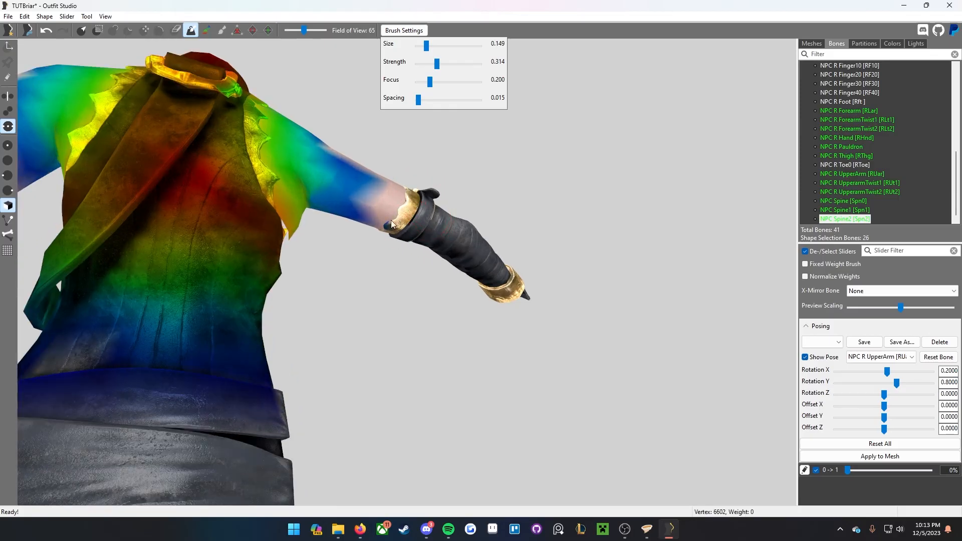
left_click_drag(358, 167, 398, 176, "alt")
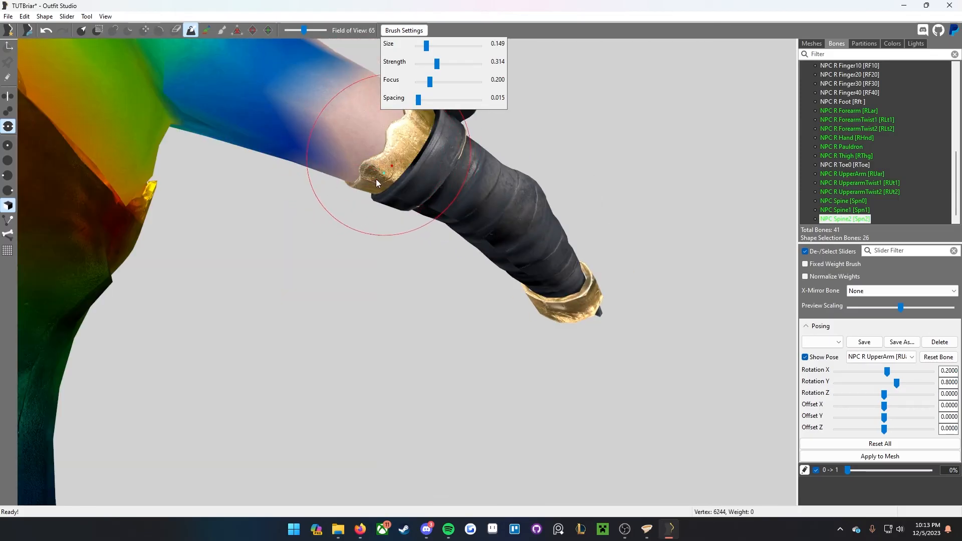
Step: Pose NPC R UpperArm at Rotation X 0.33 and Rotation Y -0.24 and check the lowered arm's cuff from behind
scroll(444, 233, "down", 6)
mouse_move(444, 233)
right_mouse_down()
mouse_move(402, 282)
mouse_move(386, 281)
mouse_move(495, 295)
mouse_move(423, 296)
mouse_move(489, 281)
right_mouse_up()
scroll(402, 282, "down", 2)
scroll(387, 282, "up", 2)
scroll(423, 295, "down", 4)
mouse_move(897, 384)
left_mouse_down()
mouse_move(877, 384)
mouse_move(903, 371)
mouse_move(891, 374)
left_mouse_up()
right_click_drag(523, 362, 470, 356)
middle_click_drag(470, 355, 637, 363)
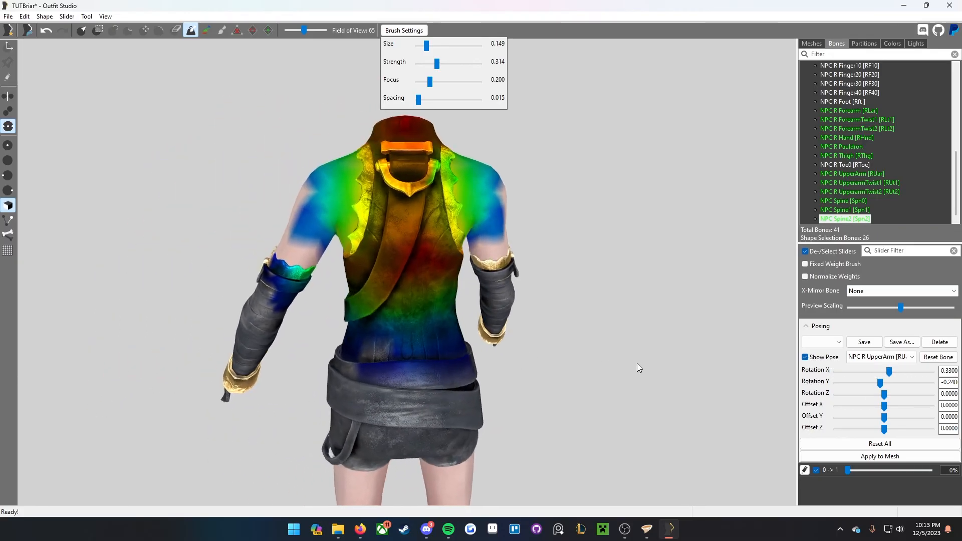
middle_click_drag(296, 301, 353, 295)
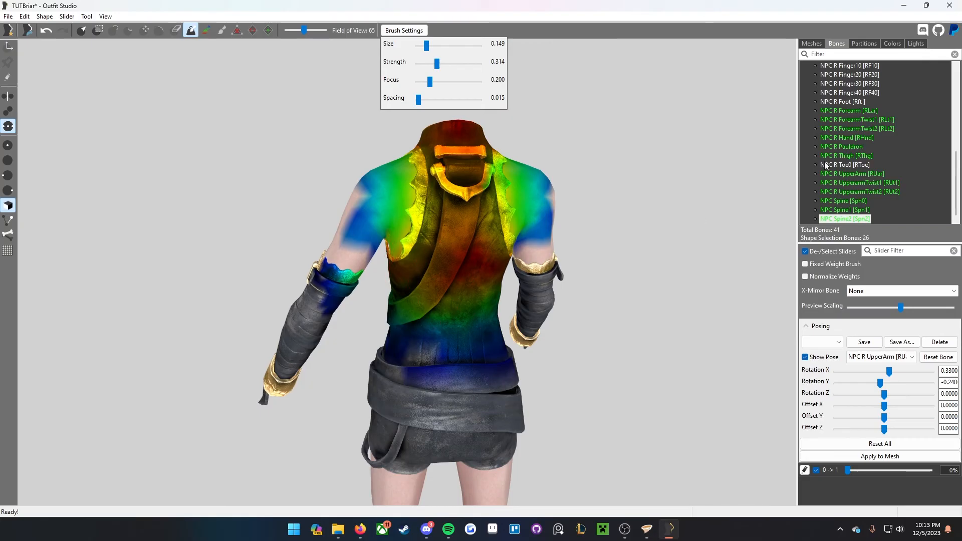
right_click_drag(527, 260, 507, 259)
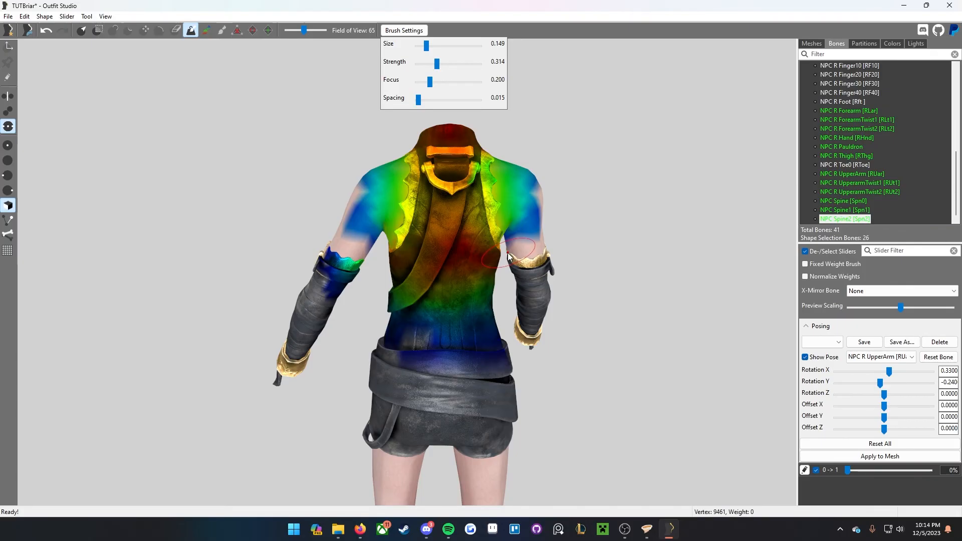
Step: Review the NPC R Thigh, NPC R ForearmTwist1, NPC R UpperArm and NPC R UpperarmTwist2 weights on the outfit
left_click(852, 156)
left_click(864, 119)
left_click(852, 155)
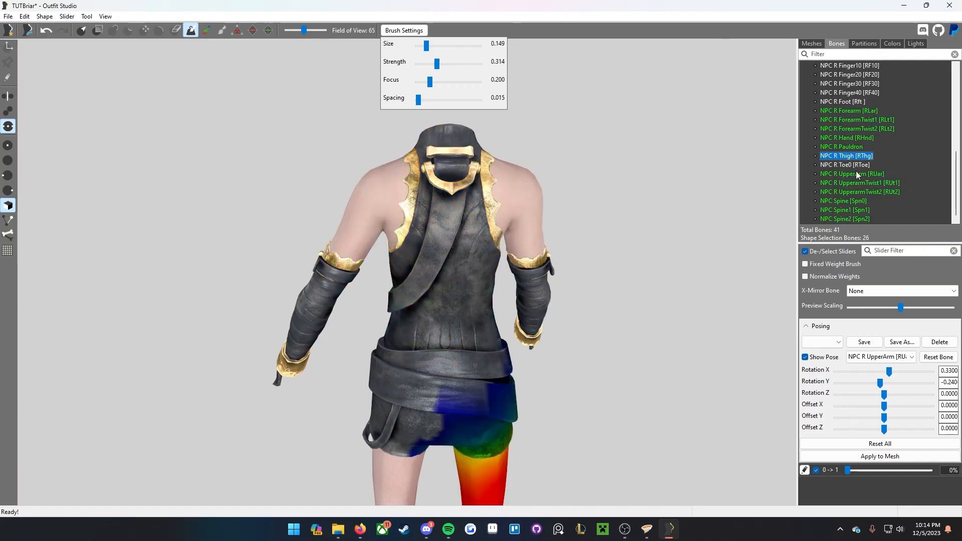
left_click(853, 174)
left_click(847, 192)
right_click_drag(533, 257, 466, 285)
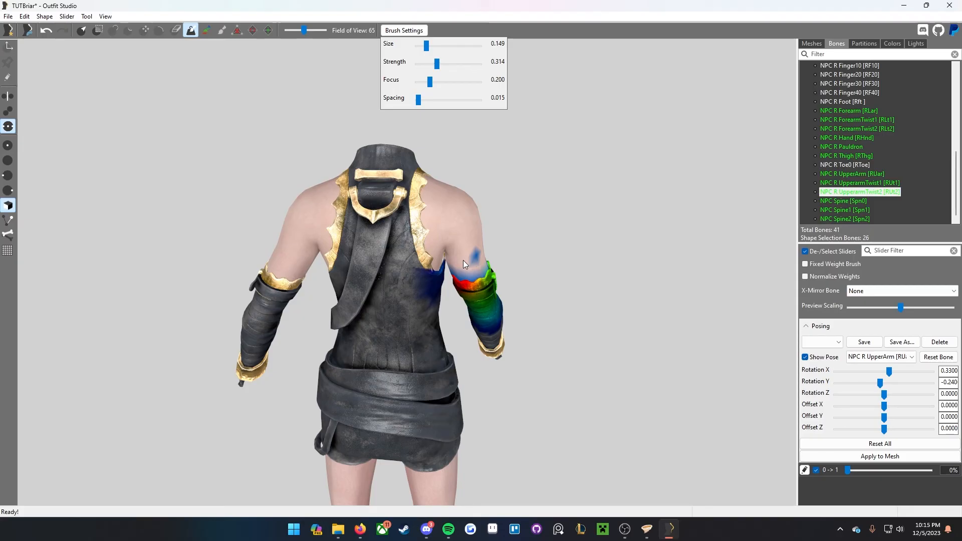
right_click_drag(508, 229, 617, 231)
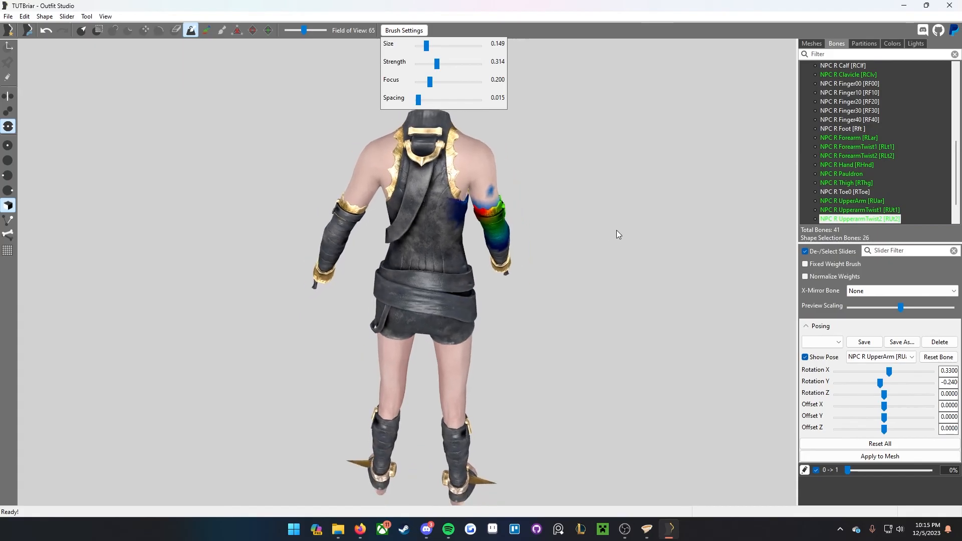
Step: Test the right upper arm at Rotation X 0.52 and Rotation Y 0.71, and reset that bone's pose
left_click(445, 29)
right_click_drag(559, 151, 563, 185)
scroll(563, 185, "up", 1)
left_click_drag(890, 371, 898, 398)
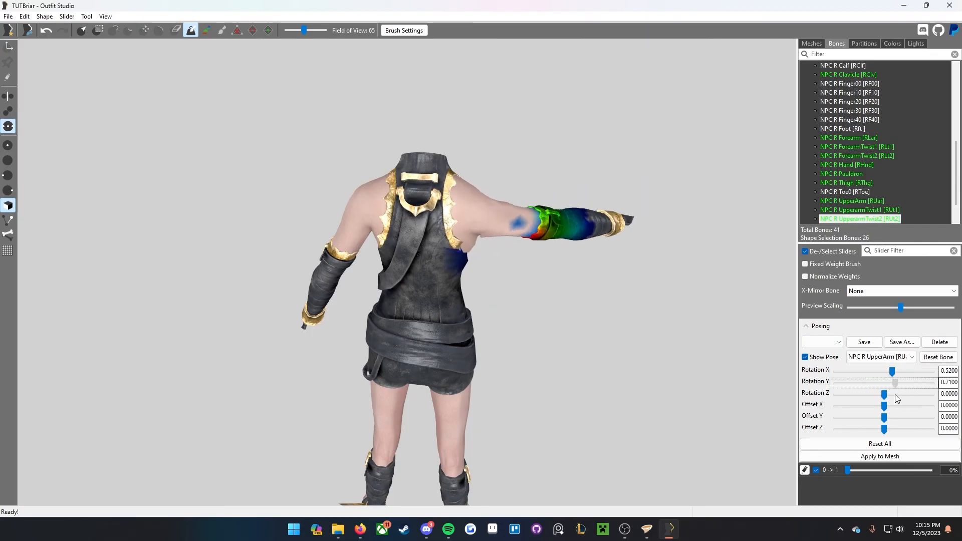
left_click(933, 358)
right_click_drag(619, 344, 320, 329)
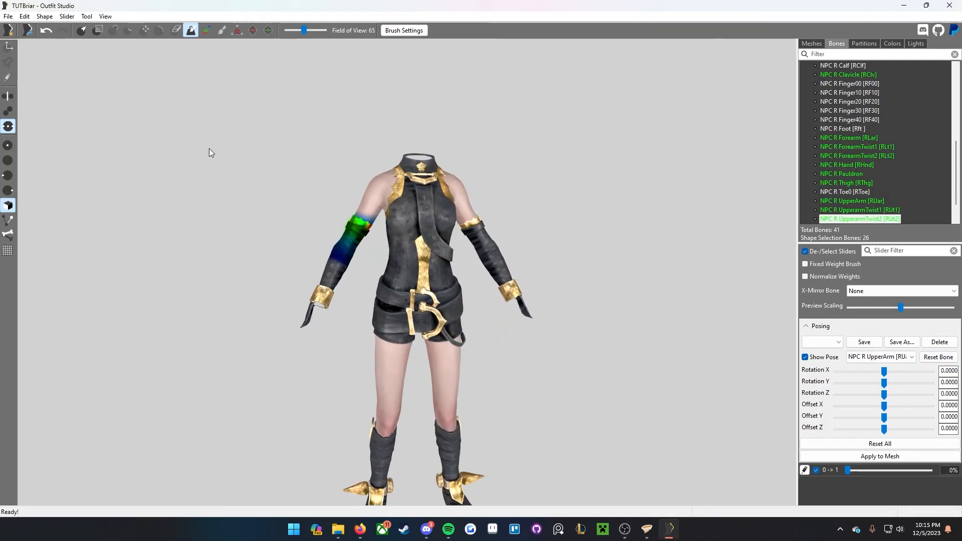
middle_click_drag(433, 278, 447, 228)
mouse_move(450, 232)
right_mouse_down()
mouse_move(451, 256)
mouse_move(446, 220)
right_mouse_up()
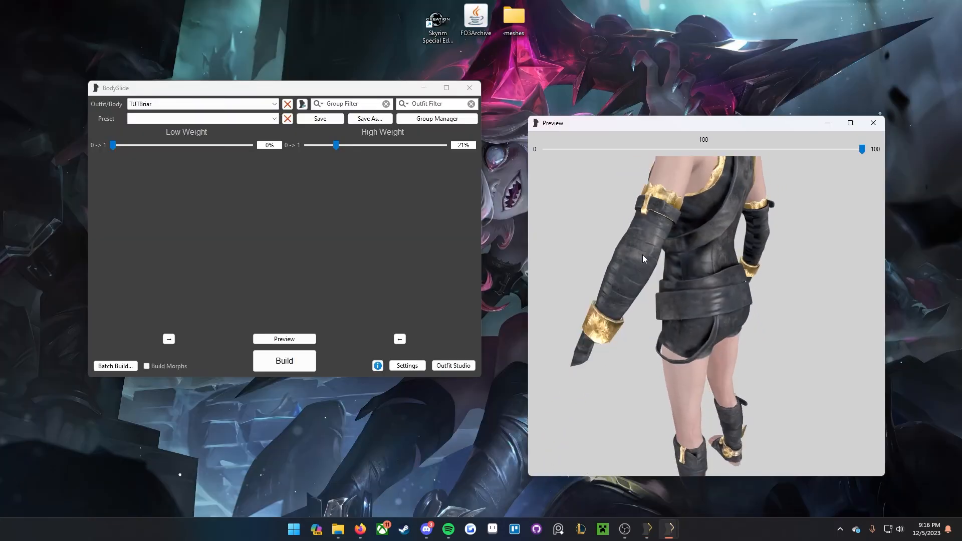
Step: Switch to BodySlide, set the outfit's High Weight 0 -> 1 slider to 40% and inspect the preview
left_click_drag(642, 254, 741, 264)
scroll(737, 260, "down", 3)
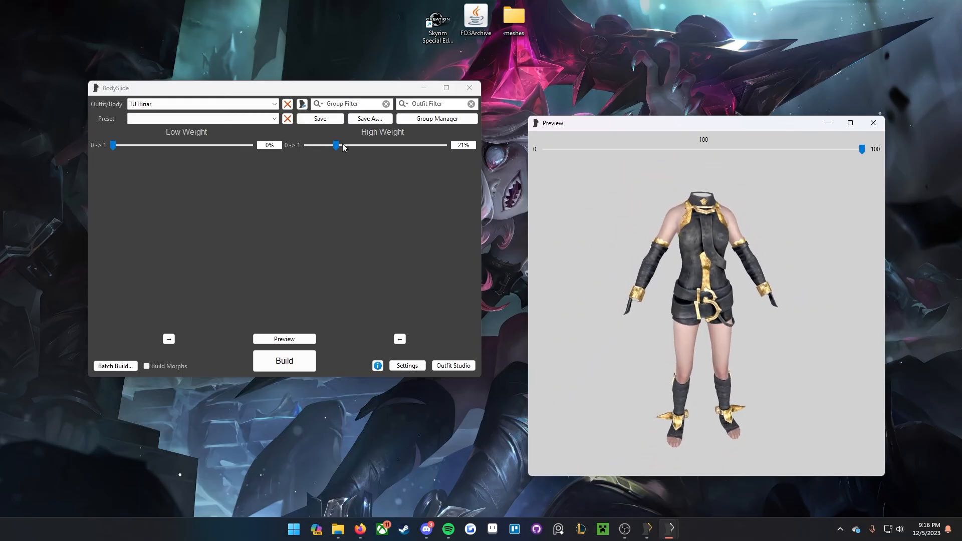
left_click(475, 145)
type("40")
key("Return")
right_click_drag(697, 249, 720, 256)
scroll(624, 266, "up", 4)
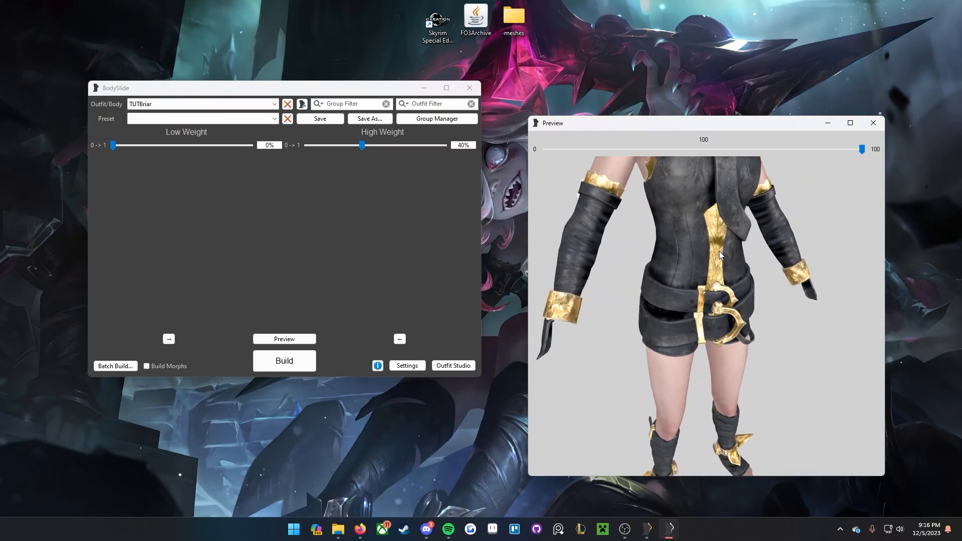
Step: Set the High Weight 0 -> 1 slider to 21% and check the whole outfit in the preview
left_click(458, 144)
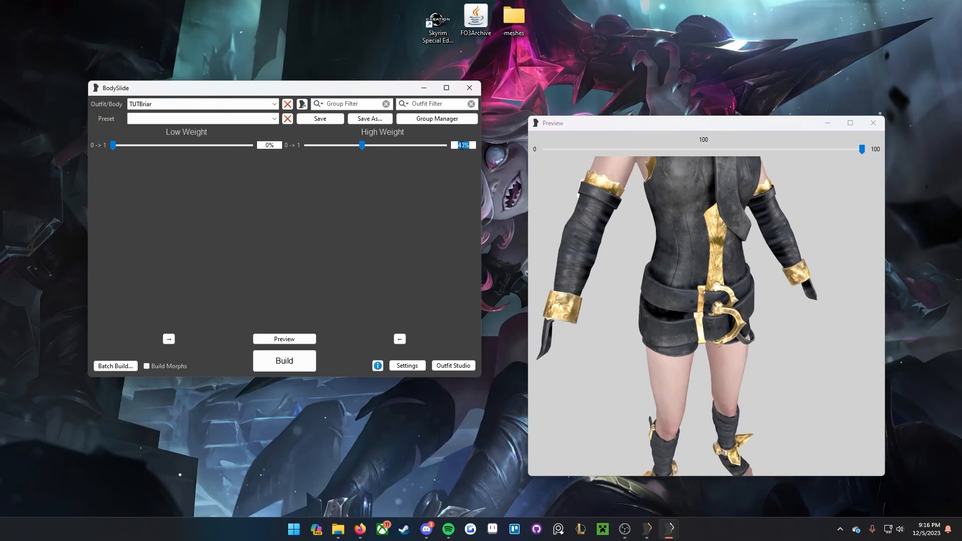
key("Return")
mouse_move(777, 309)
right_mouse_down()
mouse_move(744, 303)
mouse_move(786, 304)
mouse_move(856, 257)
mouse_move(753, 301)
mouse_move(758, 308)
right_mouse_up()
scroll(744, 302, "down", 4)
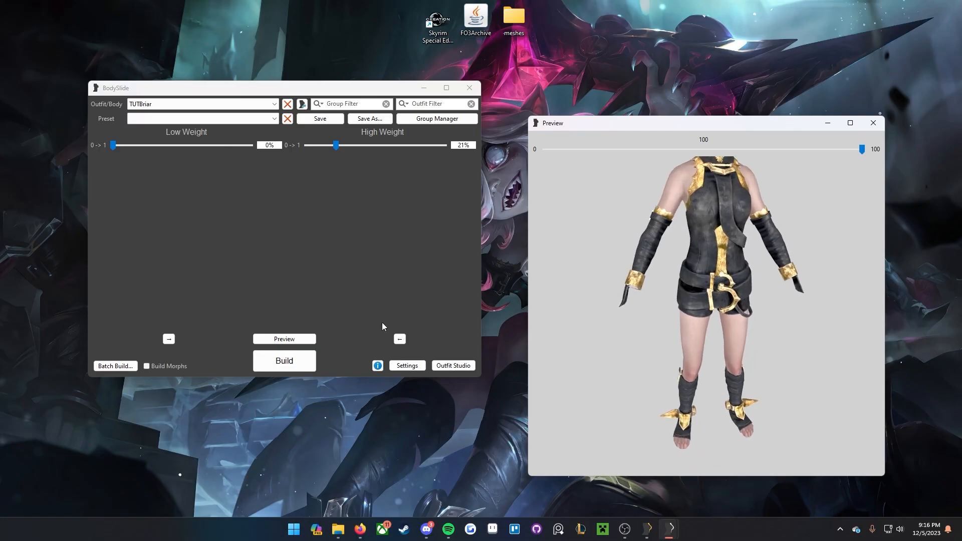
Step: Build the TUTBriar outfit's meshes and dismiss the build report
left_click(299, 368)
left_click(299, 369)
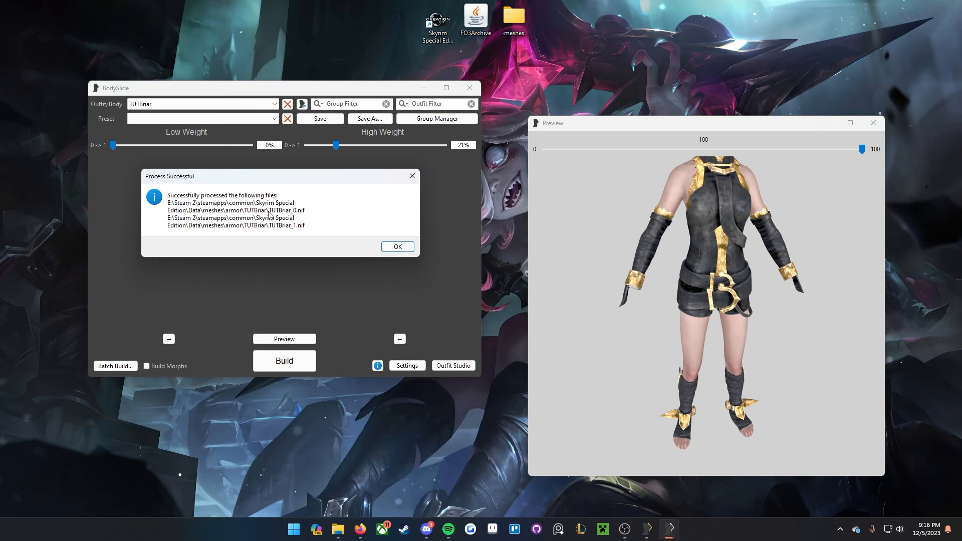
left_click(388, 248)
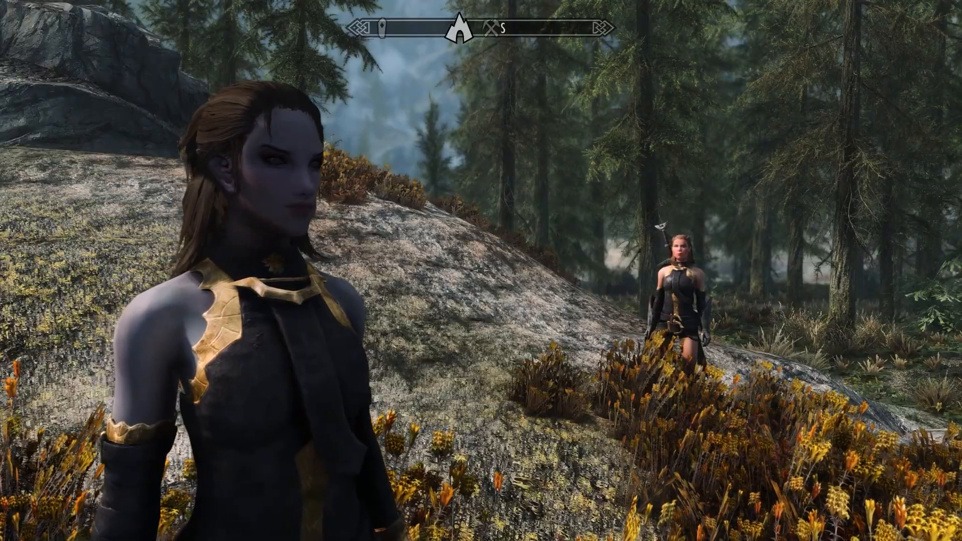
Step: Quick-save the Skyrim game and quit to the desktop
key("F5")
key("j")
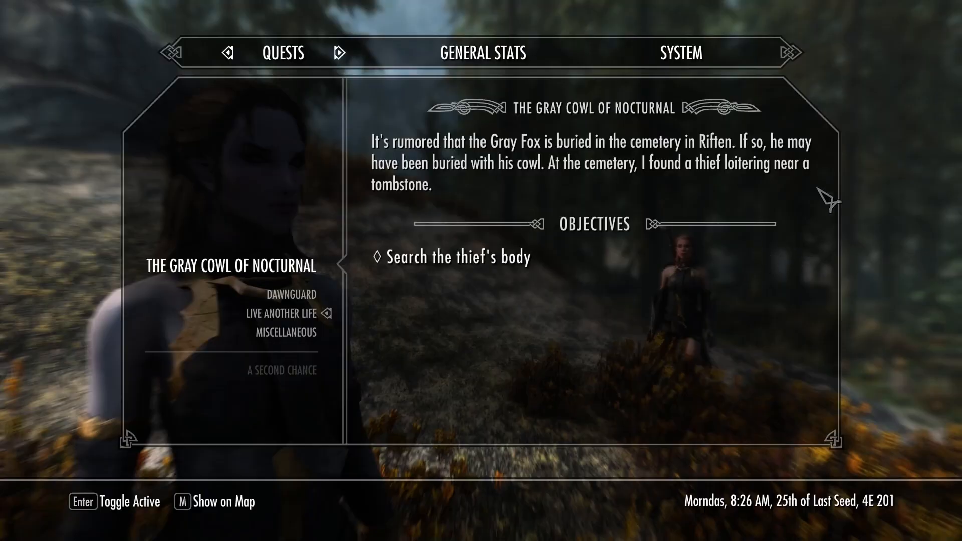
left_click(689, 56)
scroll(291, 346, "down", 7)
left_click(289, 298)
left_click(355, 282)
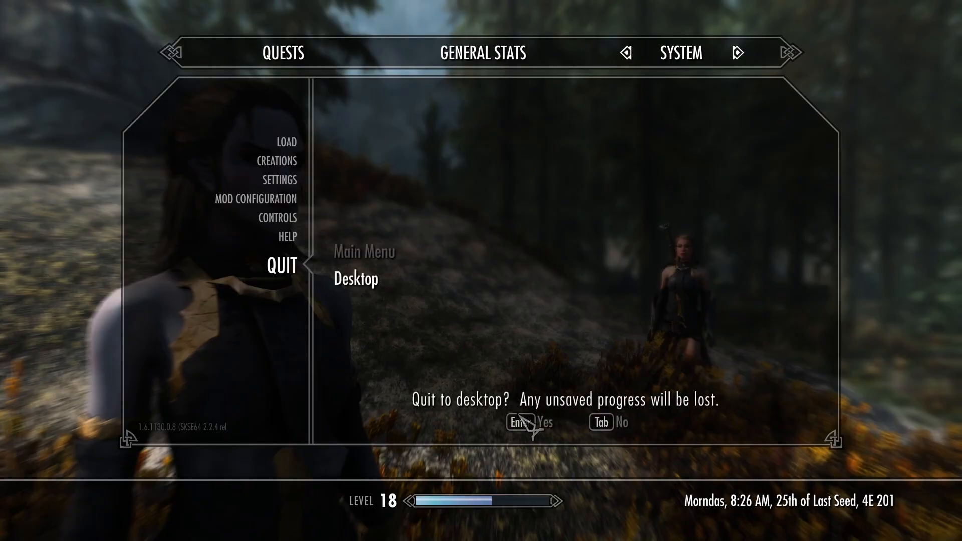
left_click(544, 423)
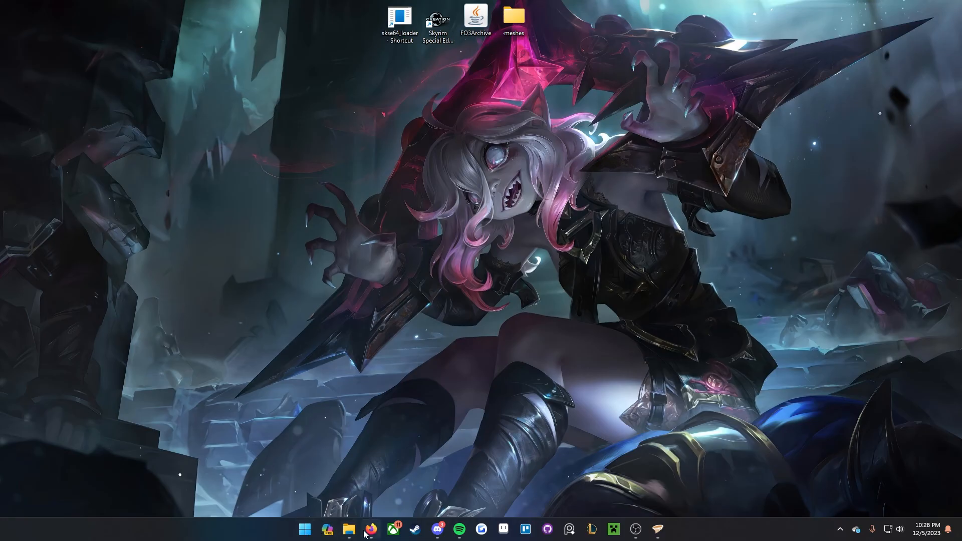
Step: Switch to SSEEdit Quick Auto Clean and run the cleaning on the Briar.esp plugin
mouse_move(349, 530)
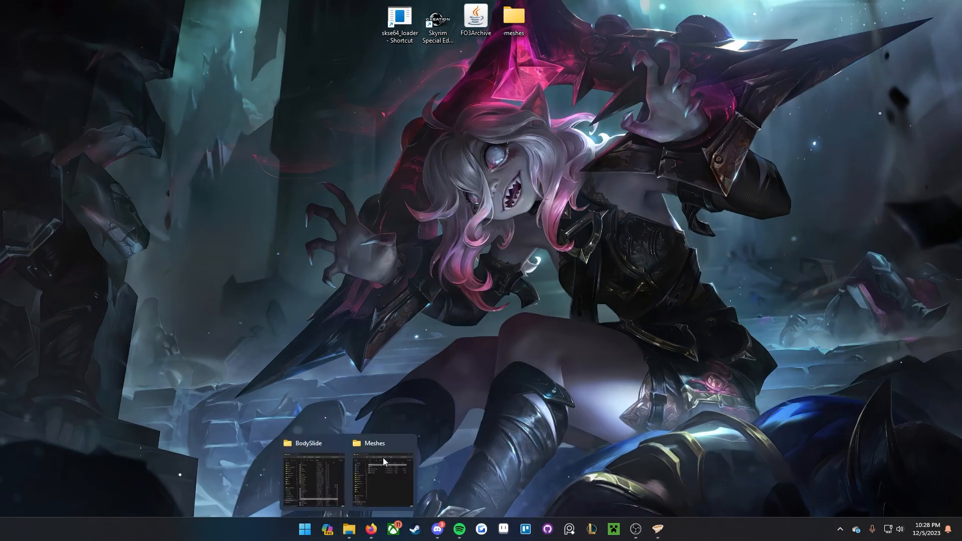
left_click(332, 475)
left_click(294, 271)
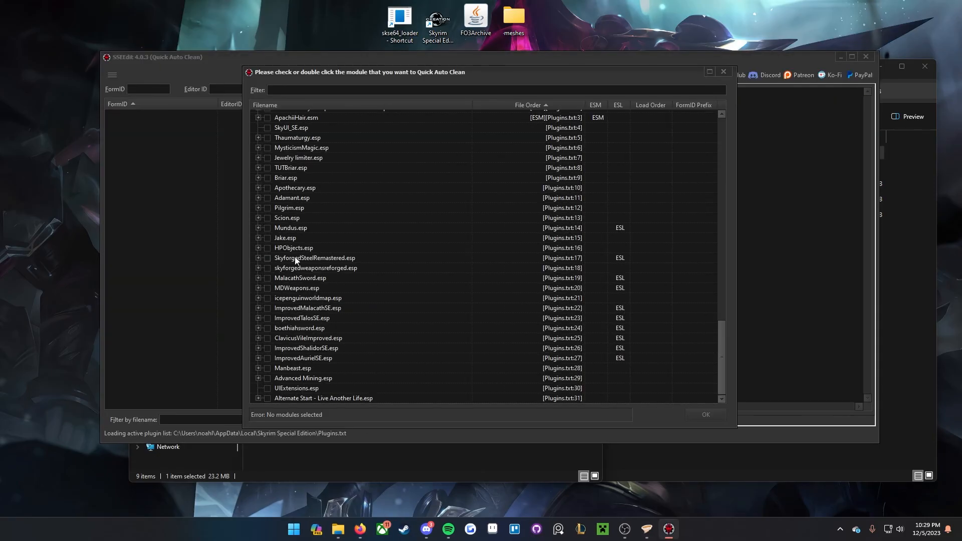
left_click(267, 178)
left_click(719, 415)
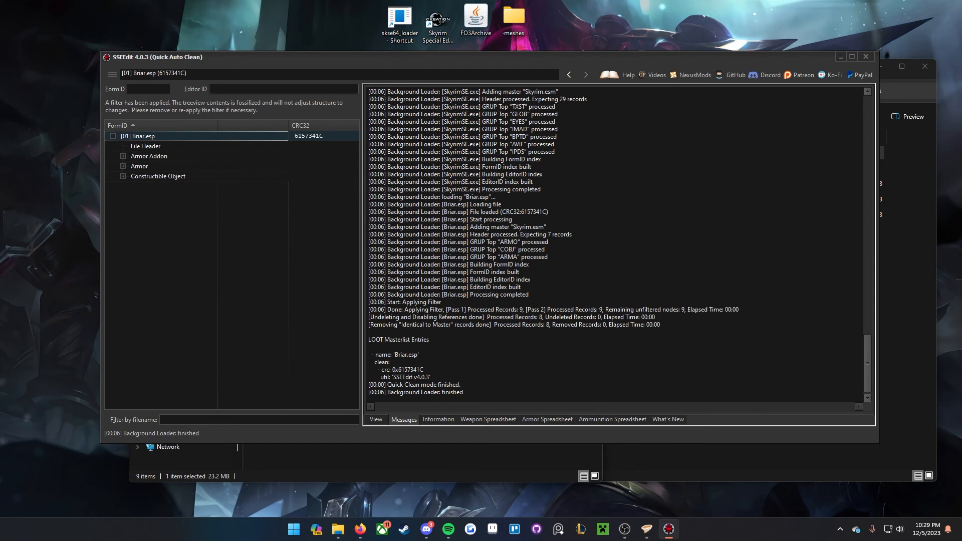
Step: Review the cleaned plugin's Armor Addon, Armor and Constructible Object records, and close the cleaning tool
scroll(615, 246, "up", 3)
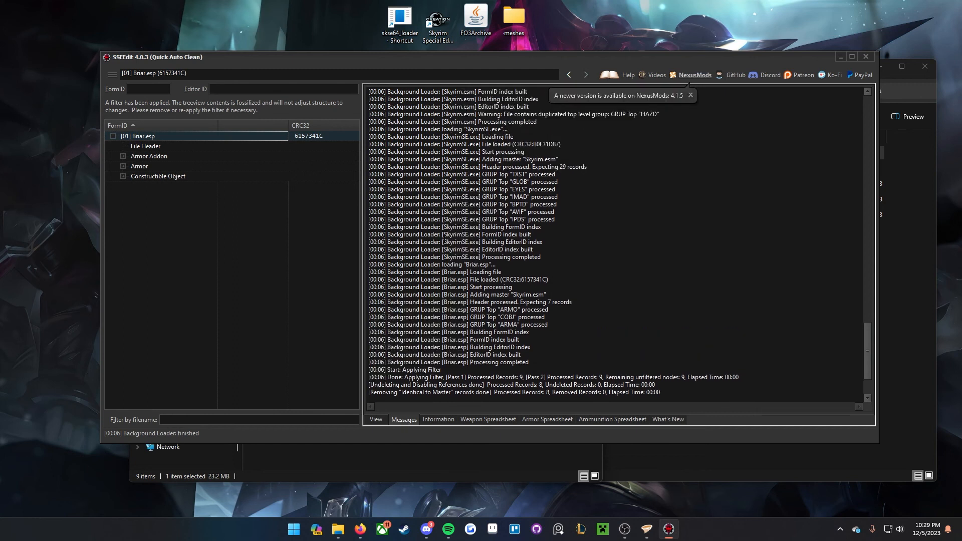
left_click(123, 157)
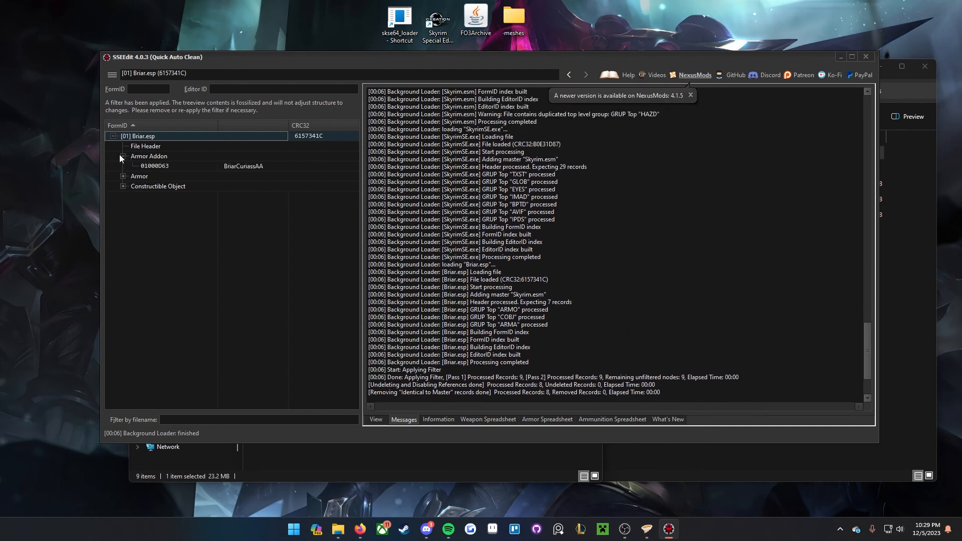
left_click(124, 177)
left_click(124, 196)
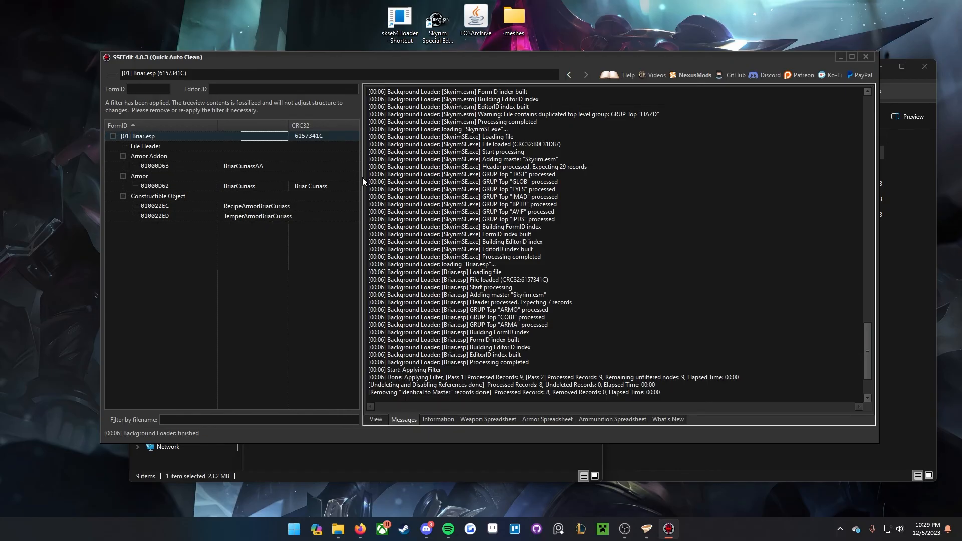
left_click(862, 54)
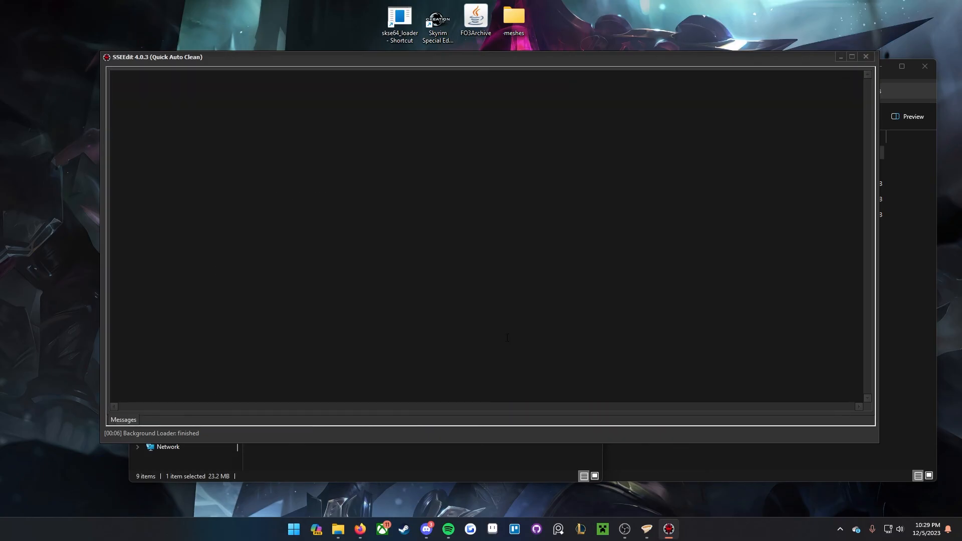
Step: Start the regular SSEEdit, load the preselected active plugins and look through the loader log and plugin list
left_click(293, 219)
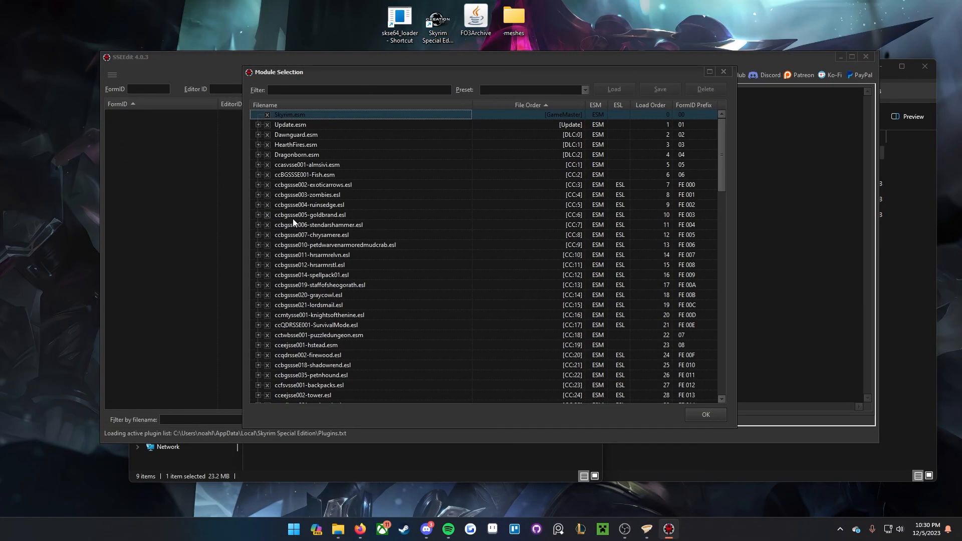
scroll(441, 260, "down", 20)
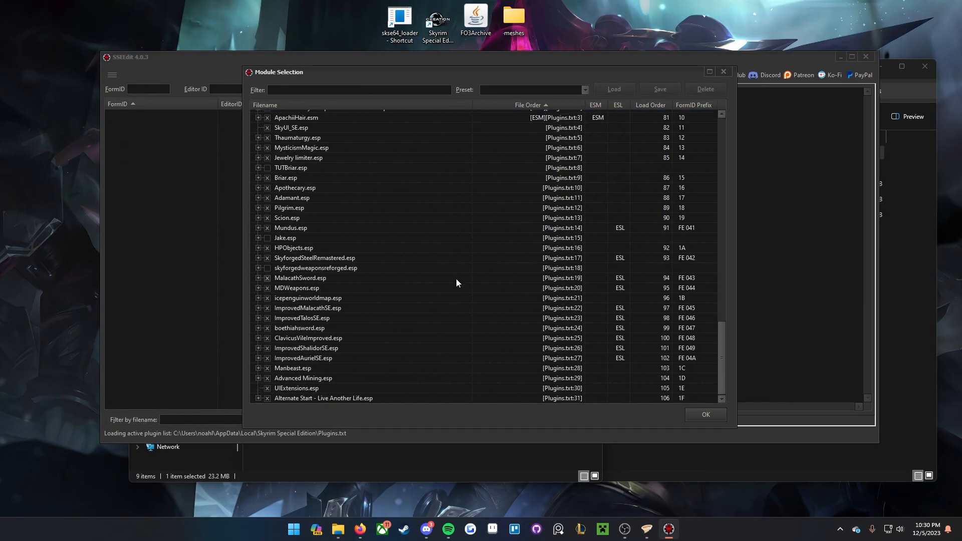
left_click(714, 420)
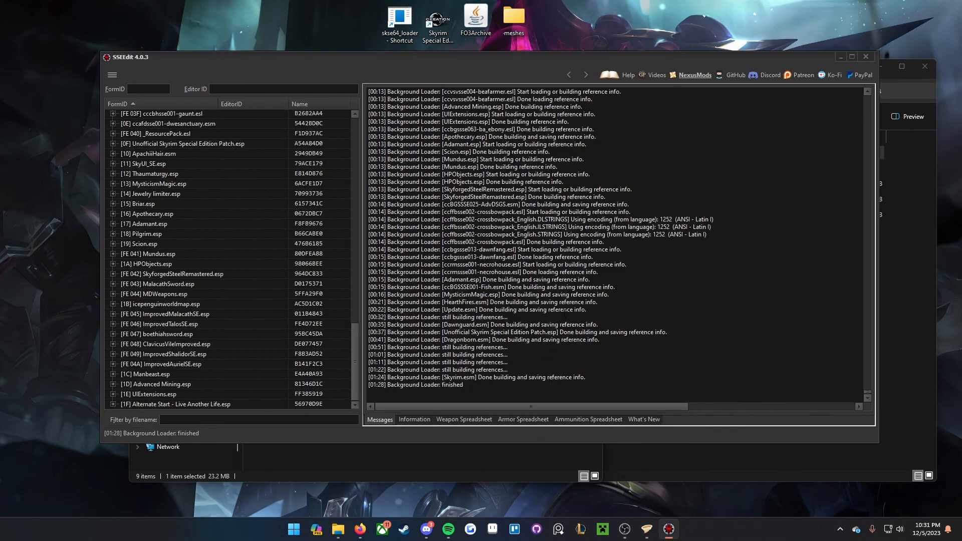
left_click_drag(470, 390, 398, 386)
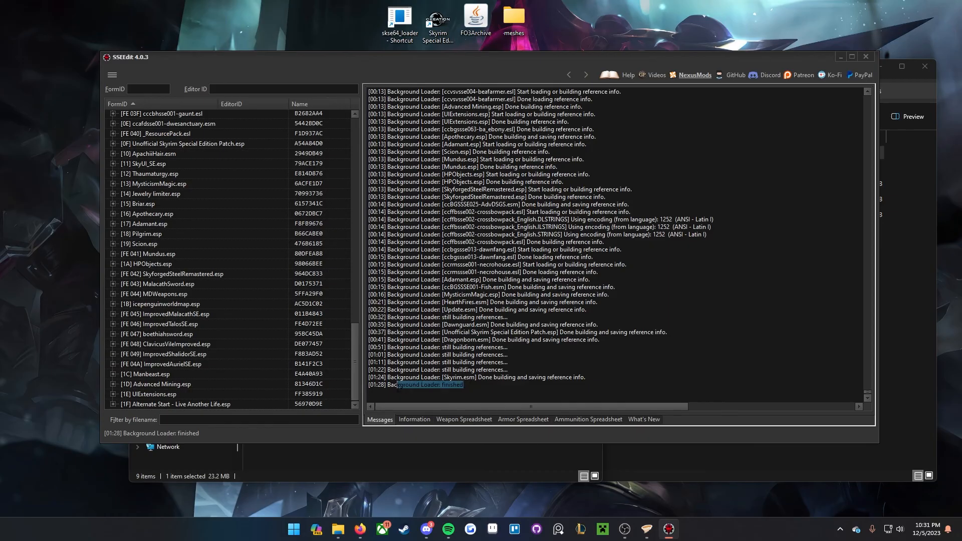
left_click(438, 370)
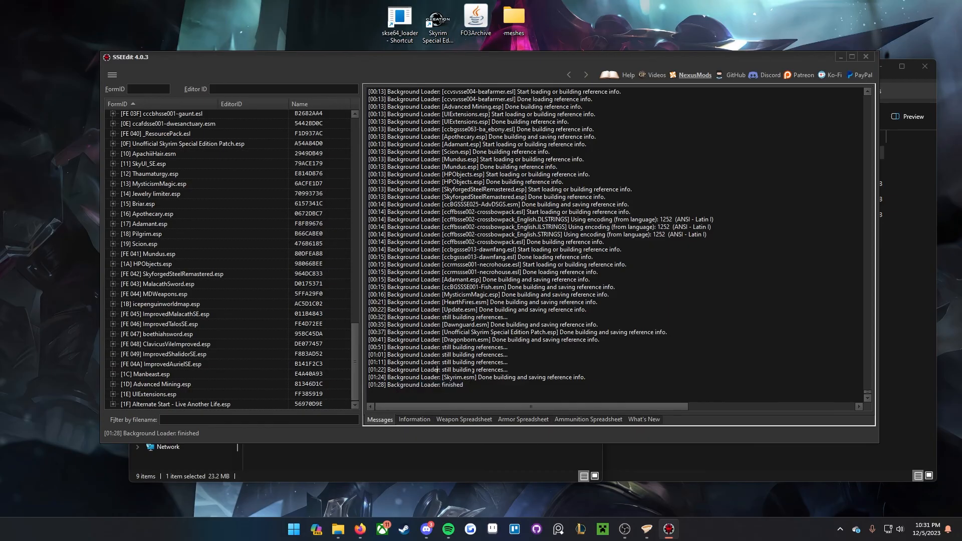
scroll(208, 332, "up", 15)
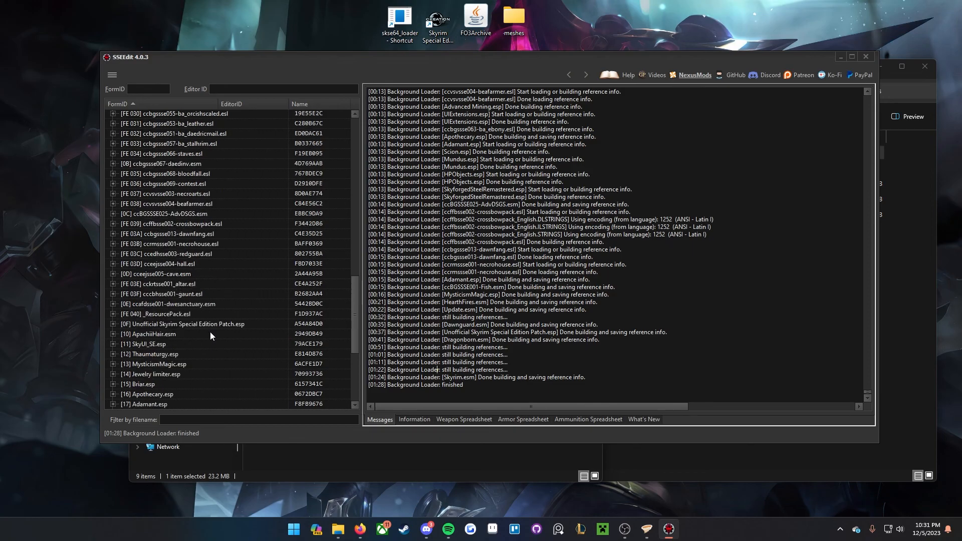
scroll(215, 328, "down", 15)
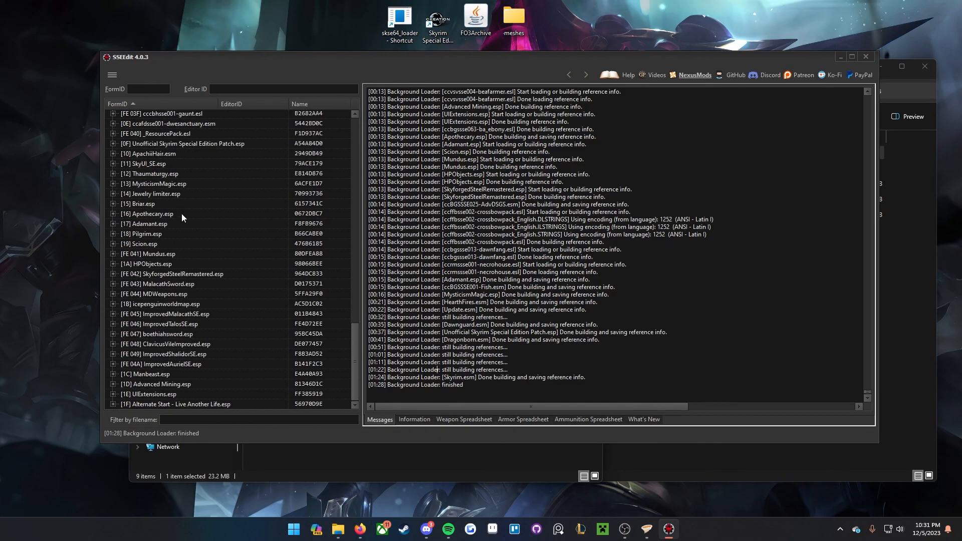
Step: Try to set the ESL record flag on Briar.esp and save the plugin
left_click(143, 201)
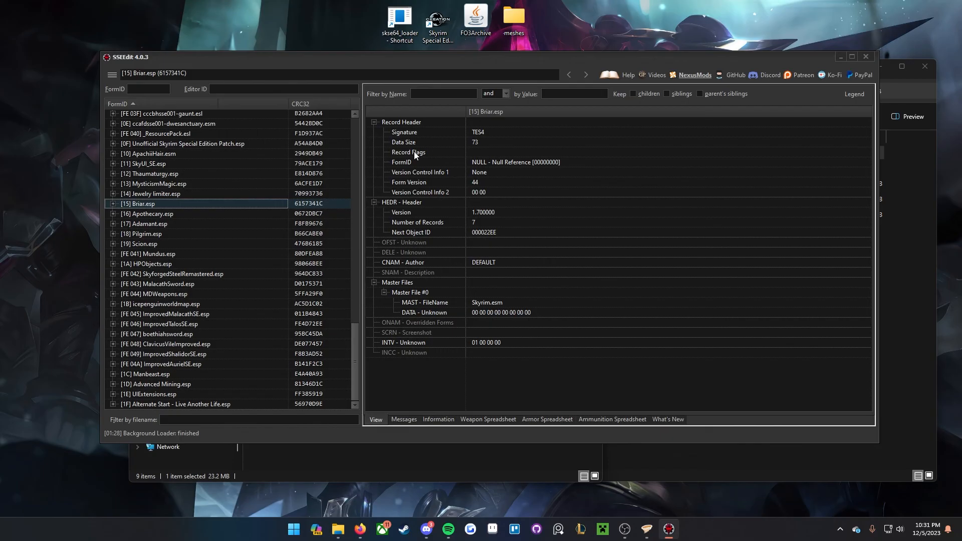
double_click(474, 153)
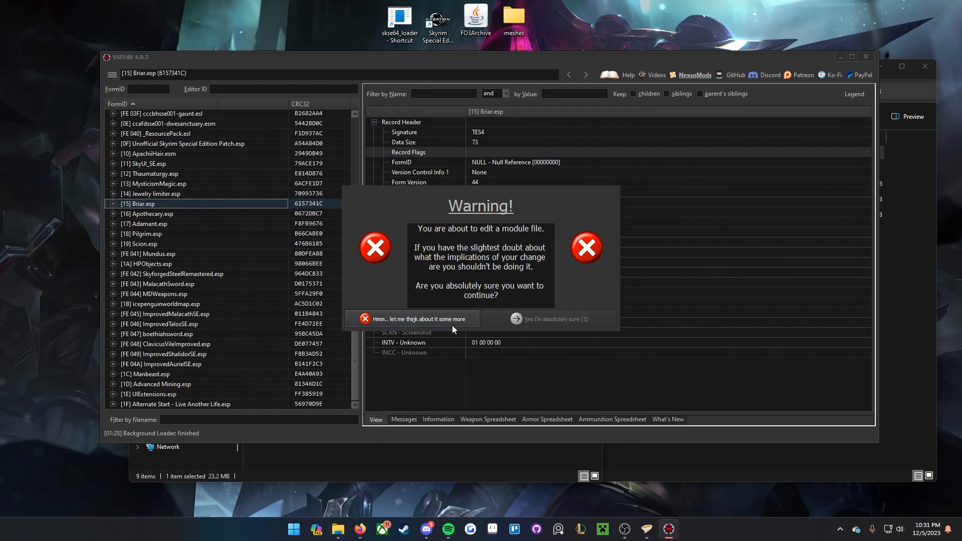
left_click(534, 319)
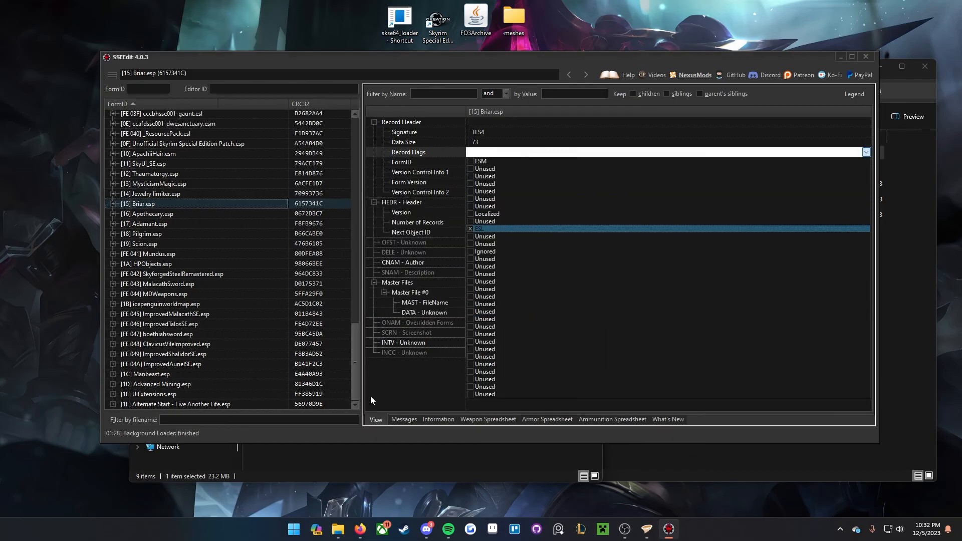
left_click(384, 390)
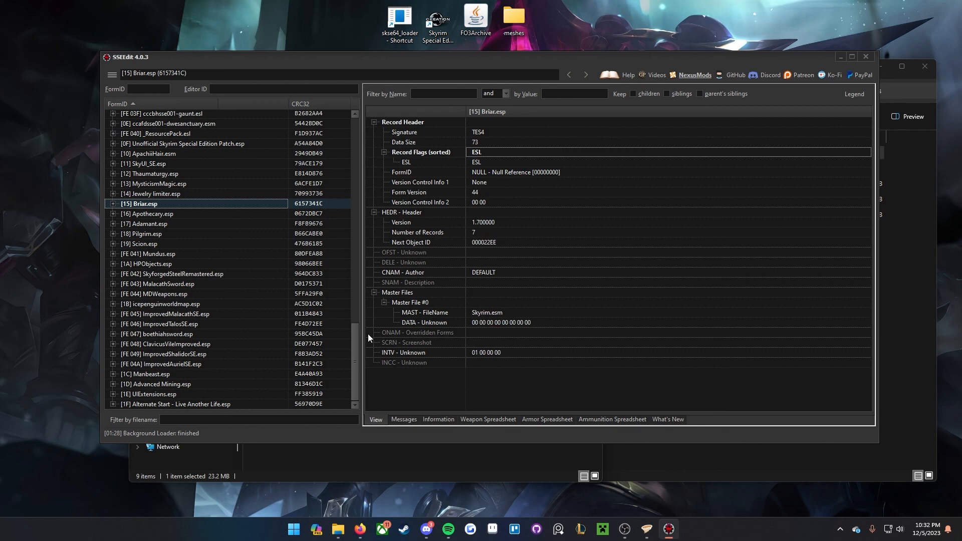
key("ctrl+s")
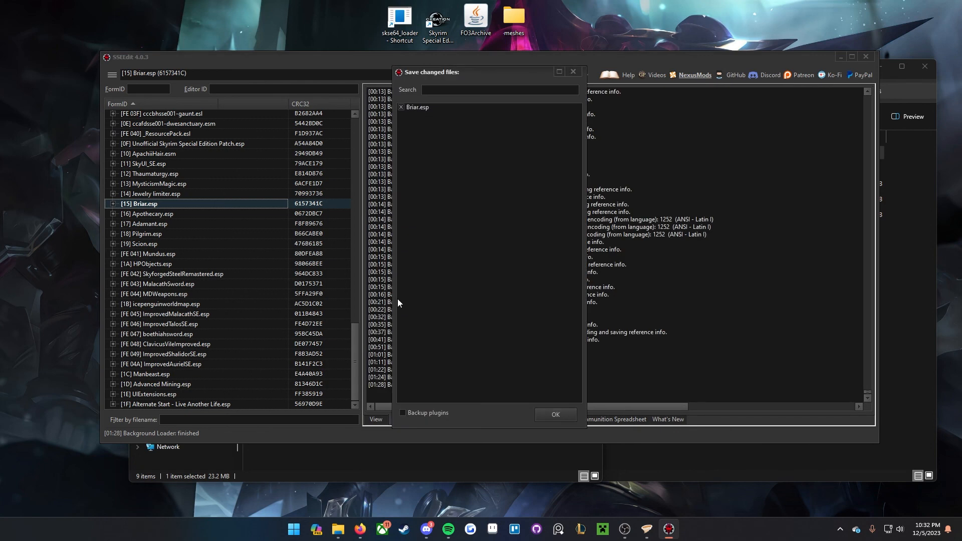
left_click(555, 415)
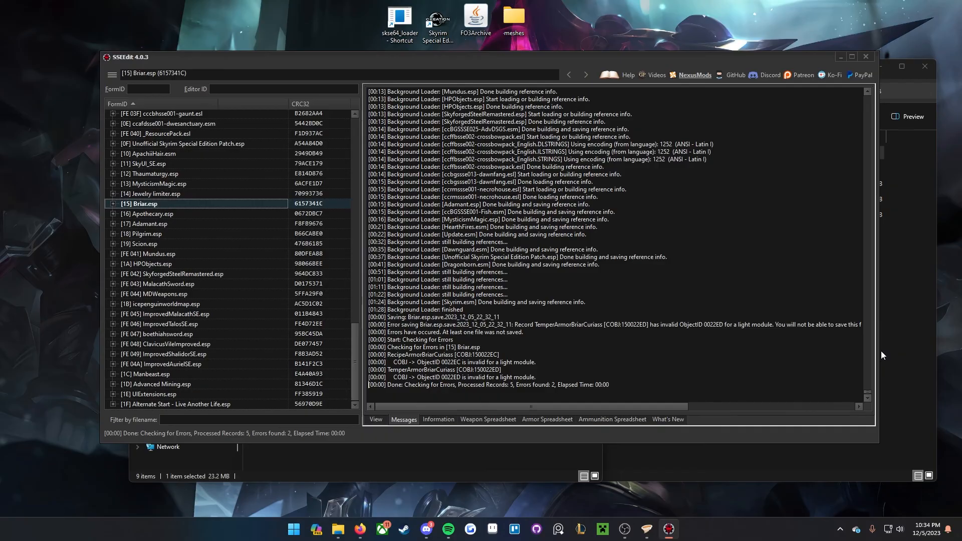
Step: Widen the window to read the error about saving Briar.esp, and check the plugin's record flags
left_click_drag(880, 354, 961, 353)
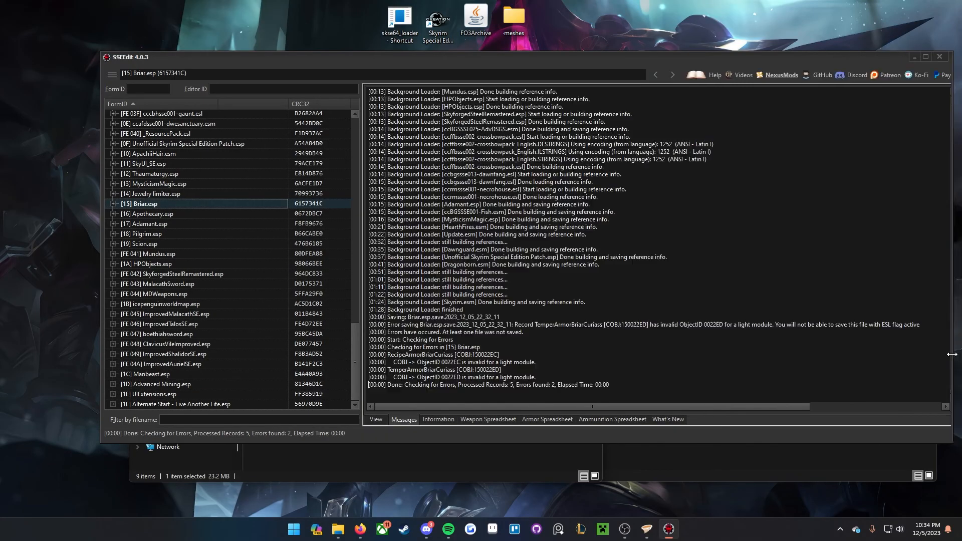
left_click_drag(920, 325, 509, 325)
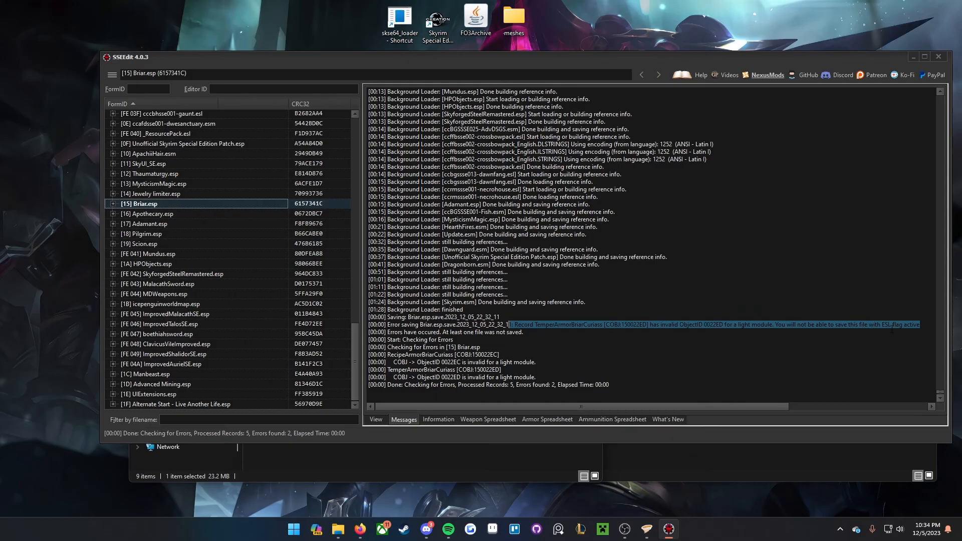
left_click(377, 420)
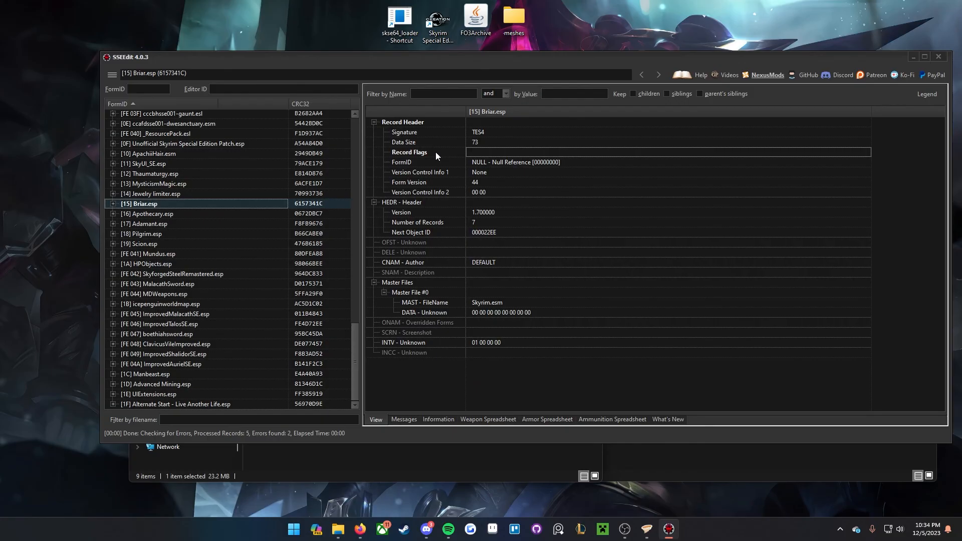
double_click(483, 152)
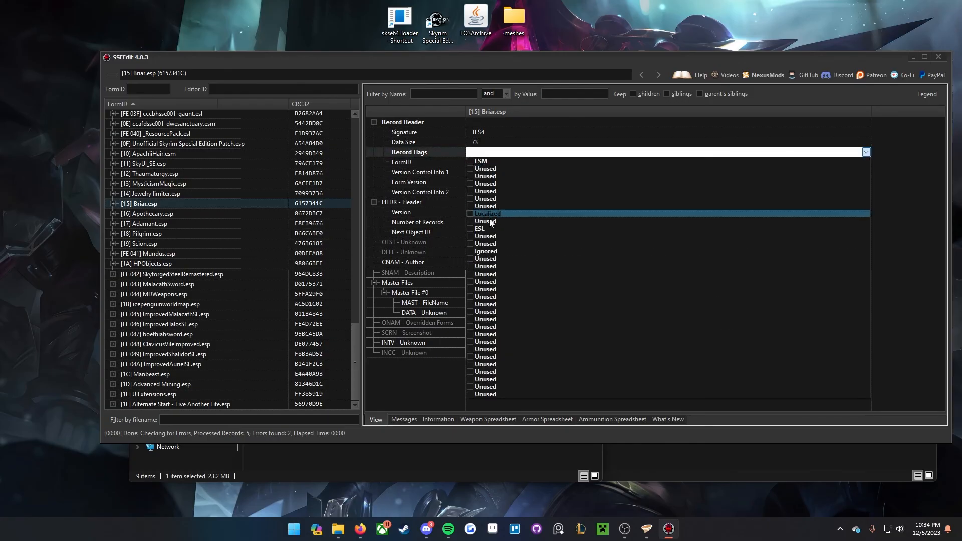
left_click(383, 419)
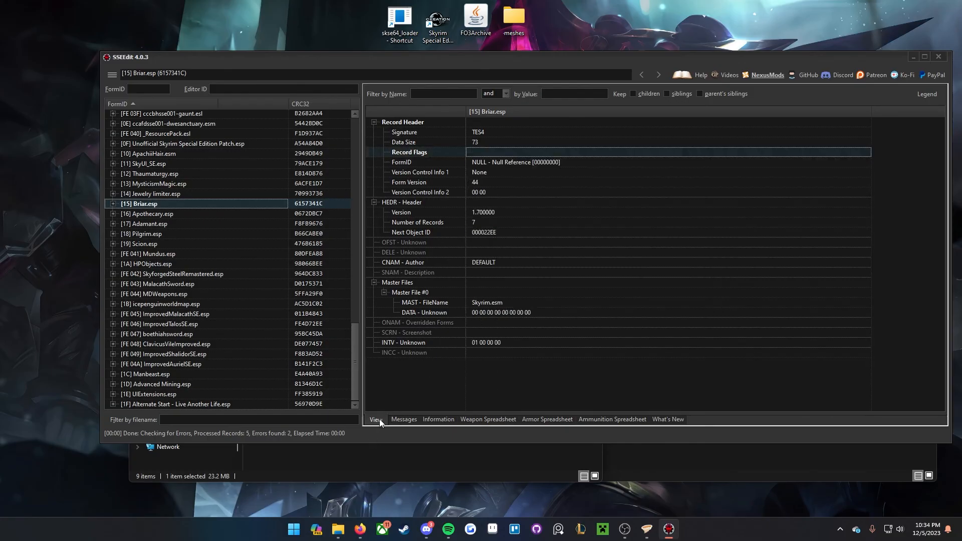
left_click(404, 420)
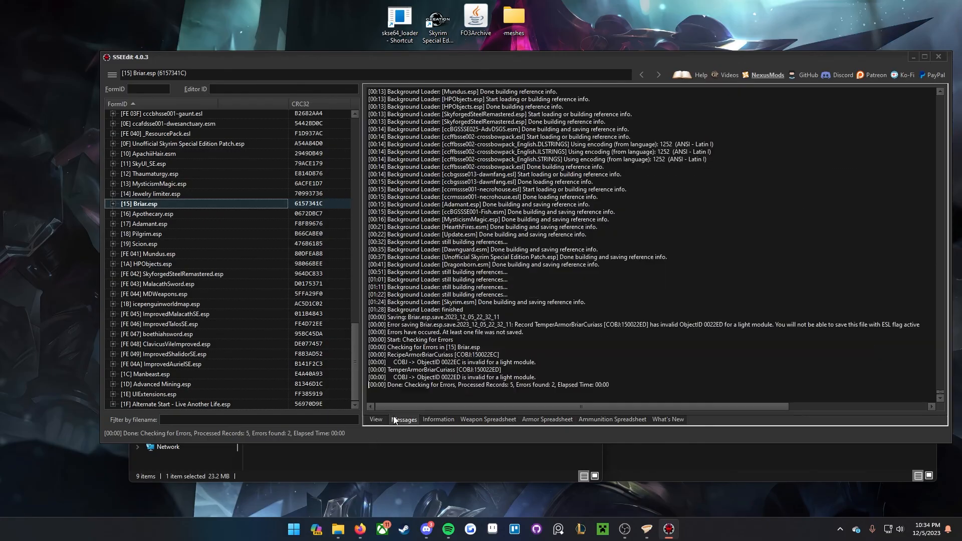
Step: Compact the FormIDs of Briar.esp for ESL and accept the FormID changes
right_click(153, 203)
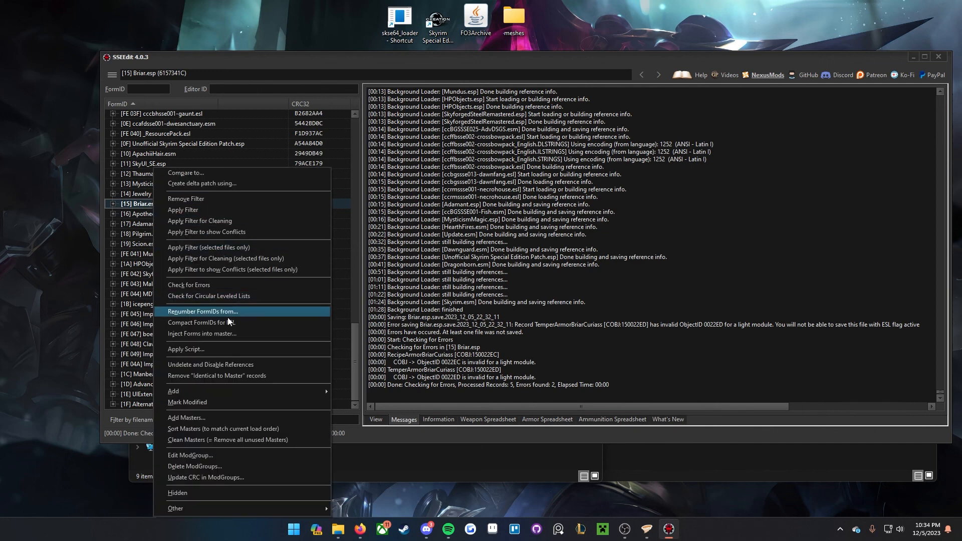
left_click(202, 323)
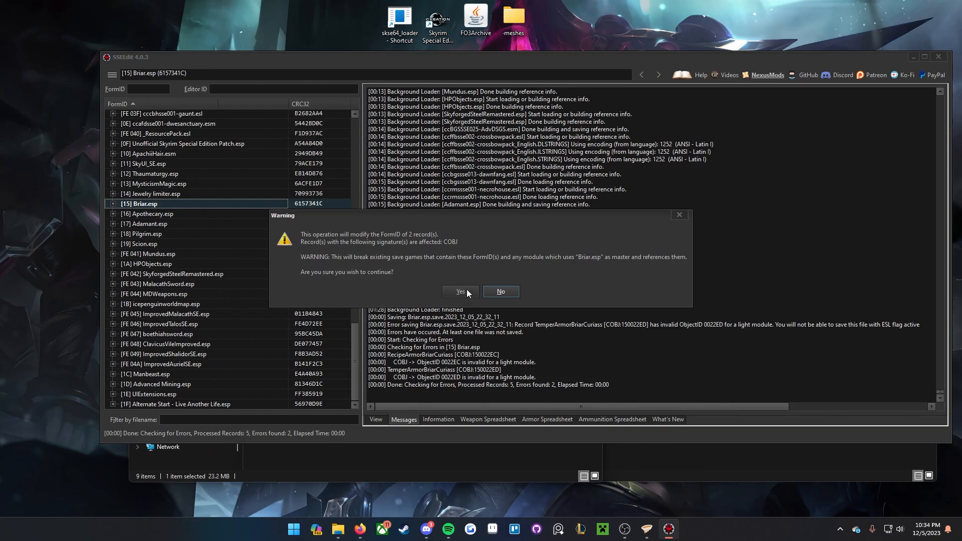
left_click(469, 293)
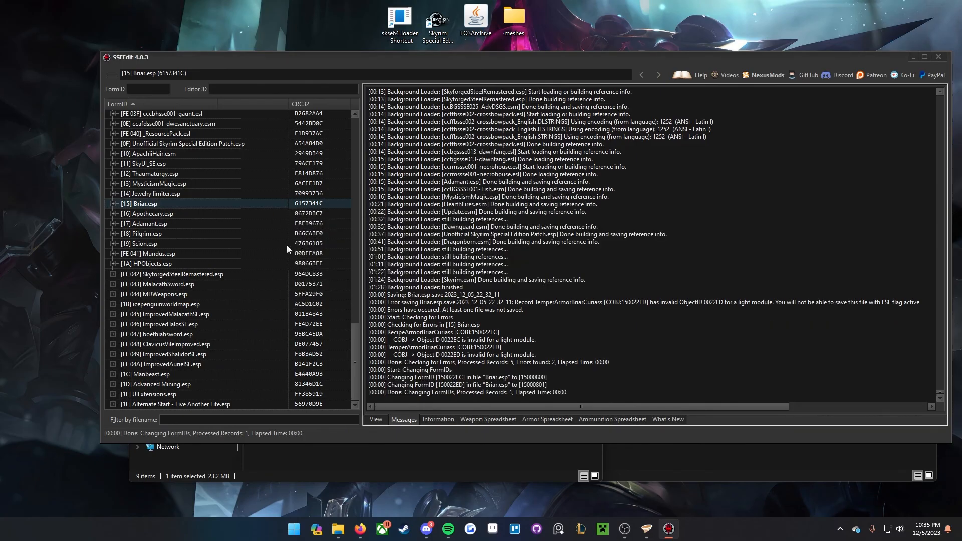
Step: Set the ESL record flag in the Briar.esp file header, save the plugin and close the editor
double_click(235, 203)
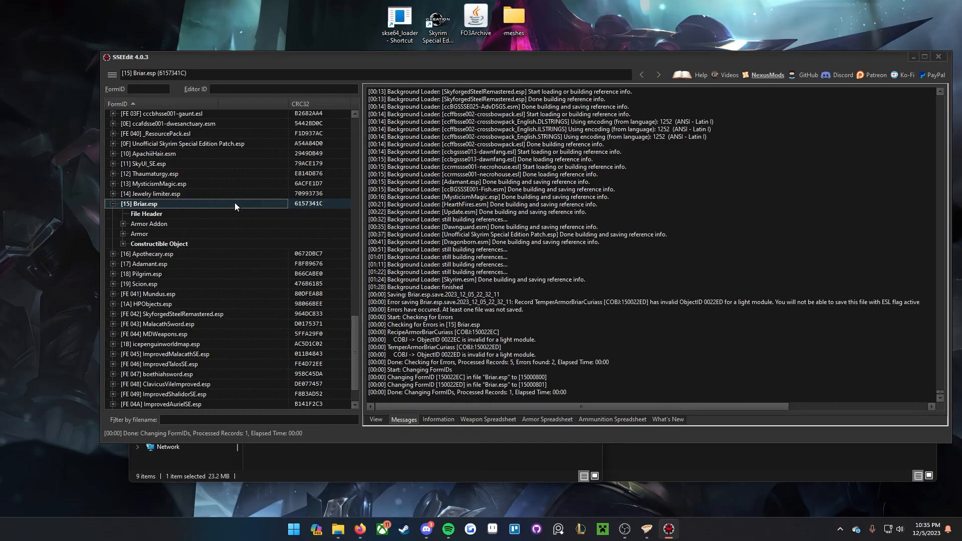
double_click(236, 204)
left_click(377, 420)
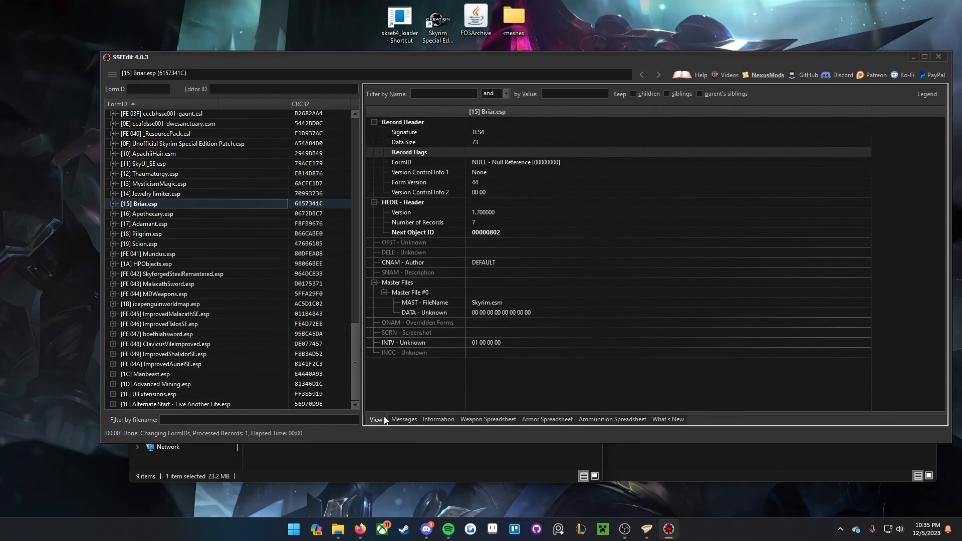
double_click(484, 152)
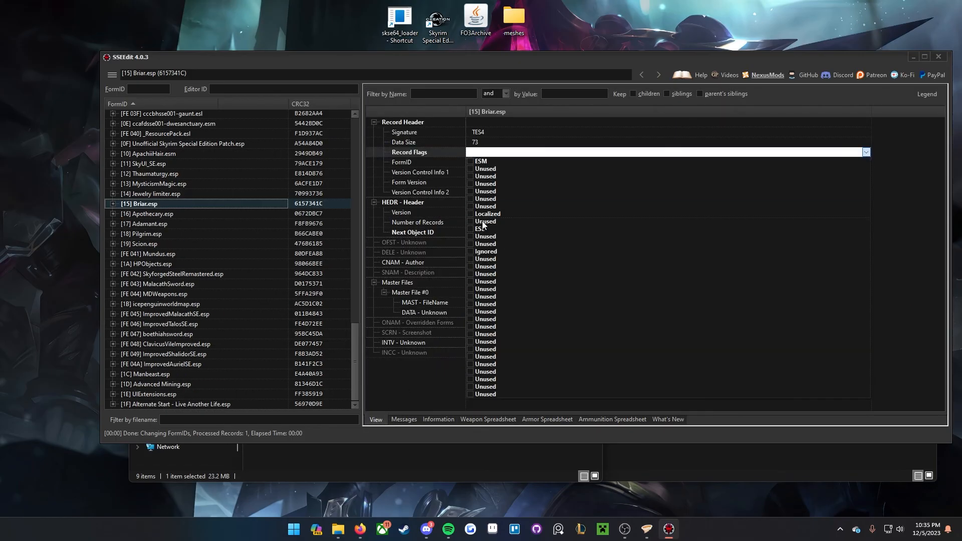
left_click(470, 229)
left_click(416, 377)
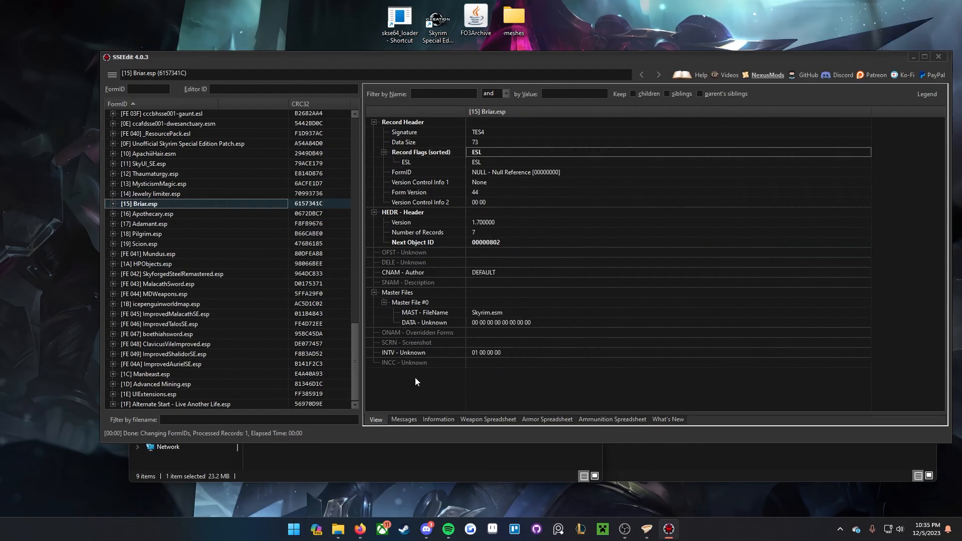
key("ctrl+s")
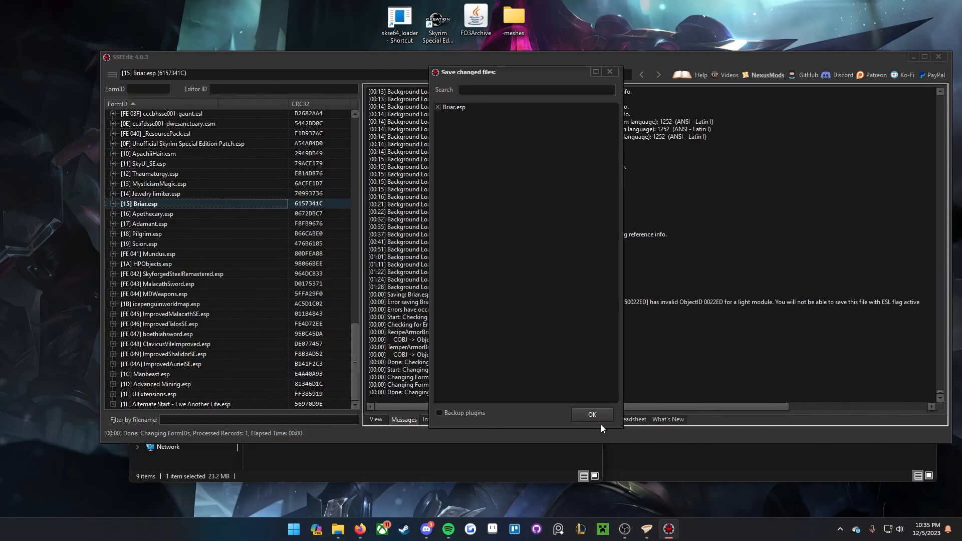
left_click(596, 416)
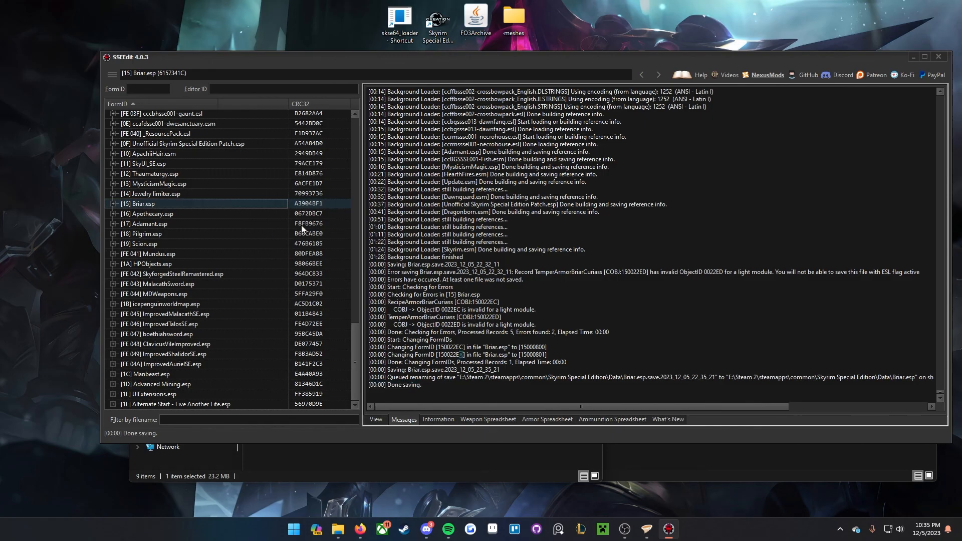
left_click(939, 57)
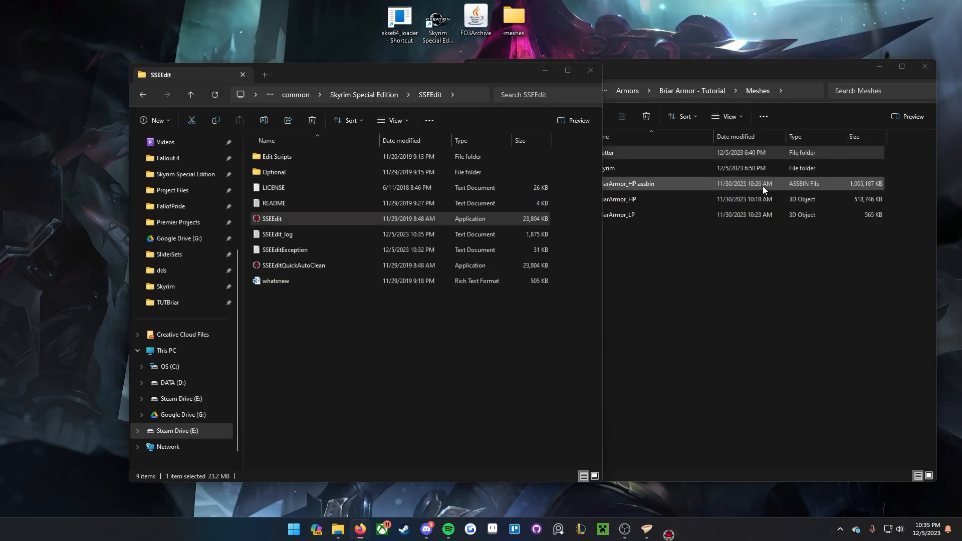
Step: Open the Data folder of Skyrim Special Edition and minimise both file windows to clear the desktop
left_click_drag(440, 365, 377, 370)
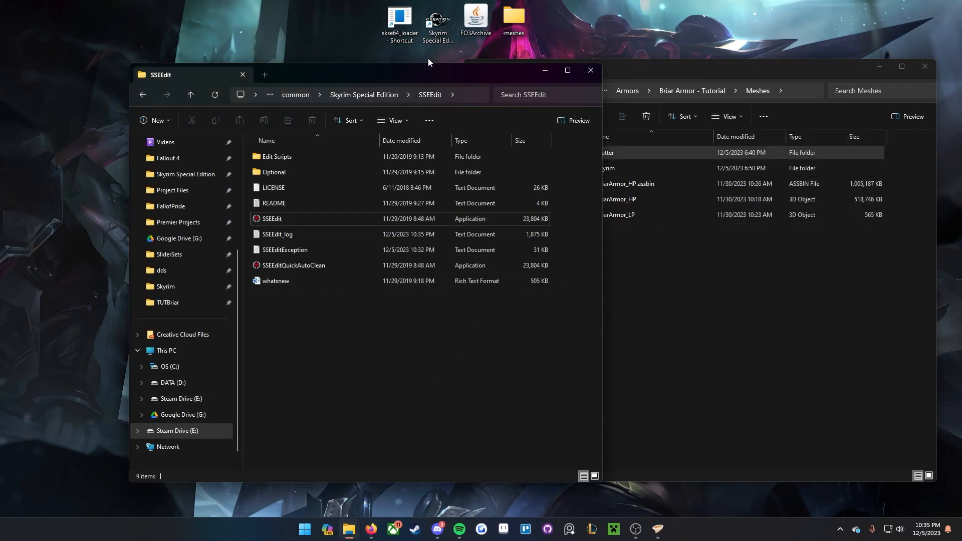
left_click_drag(429, 70, 379, 66)
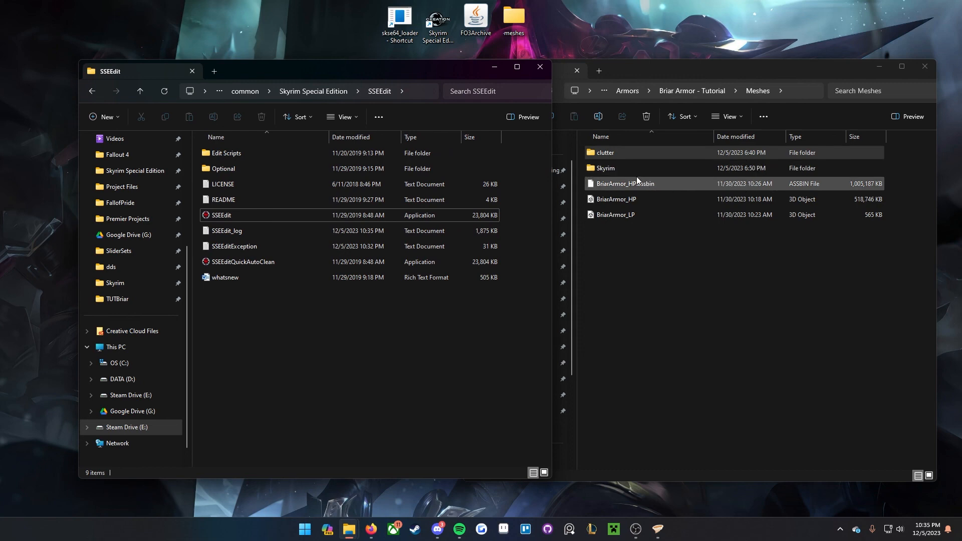
left_click(413, 29)
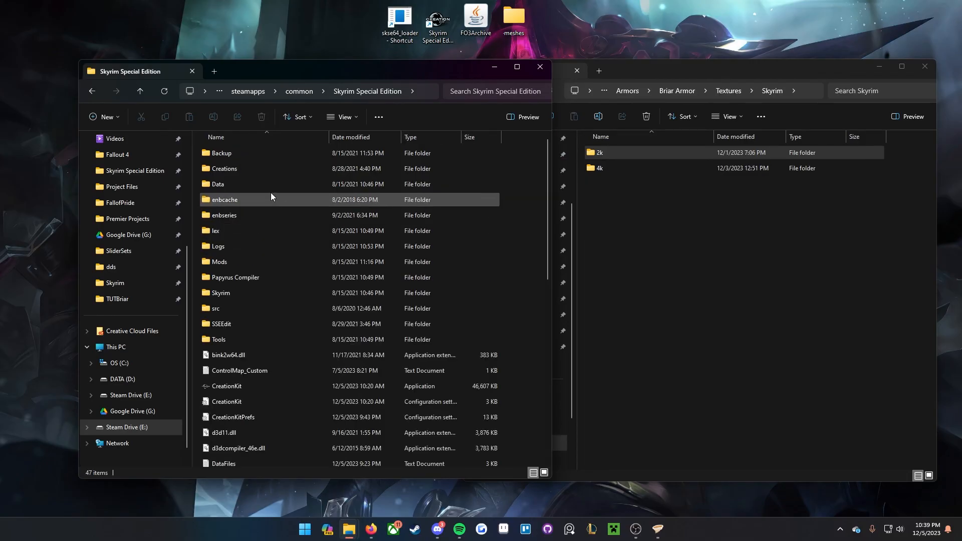
double_click(270, 188)
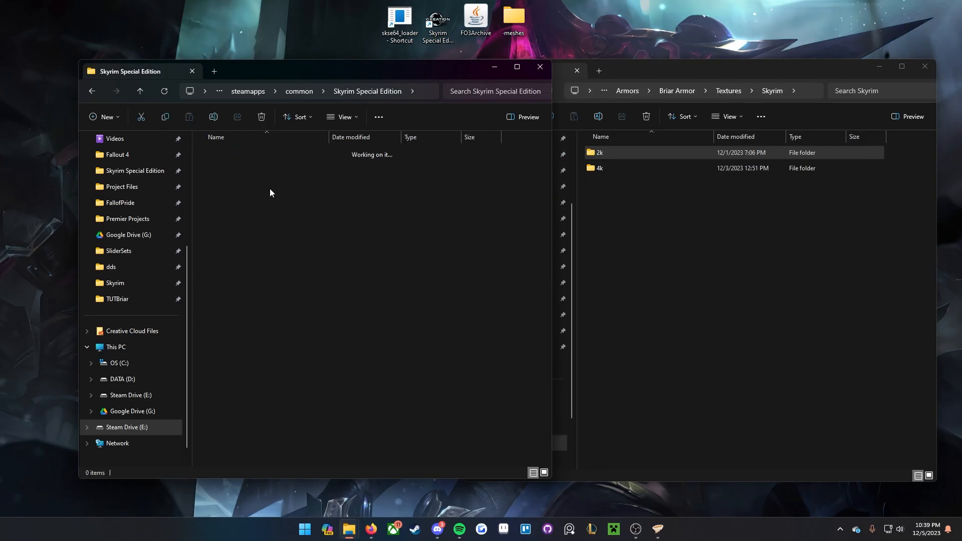
left_click_drag(341, 78, 623, 79)
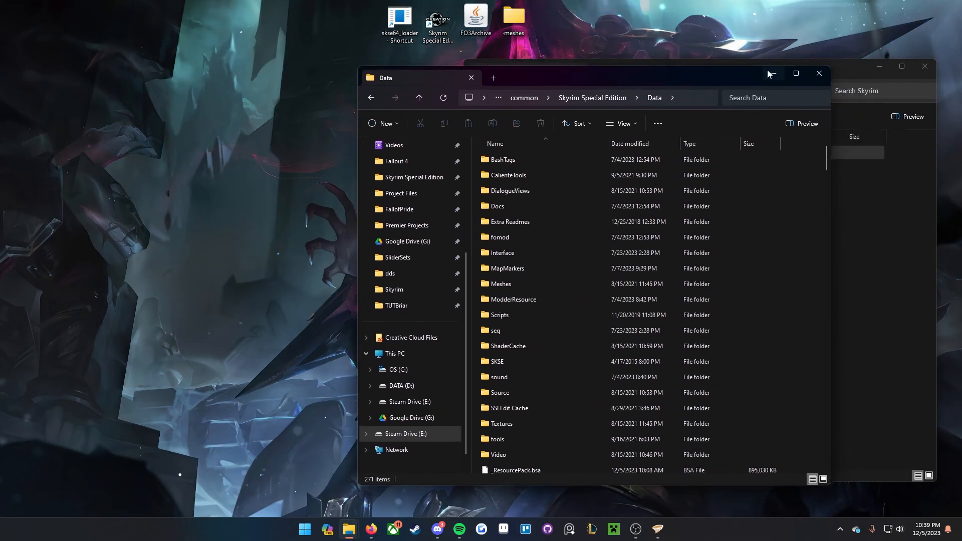
left_click(767, 69)
left_click(879, 66)
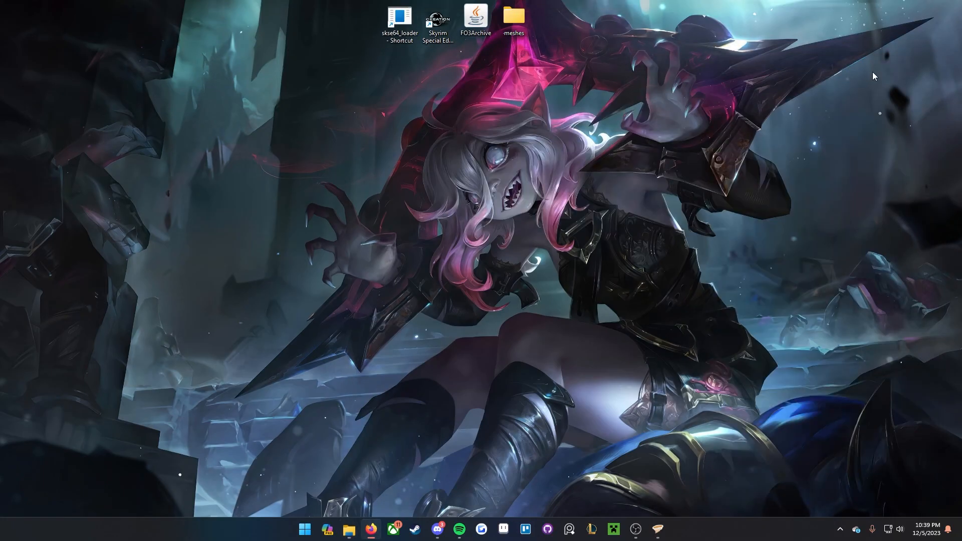
Step: Create a new folder named Data on the desktop and open it
right_click(339, 195)
mouse_move(390, 268)
left_click(527, 13)
type("Data")
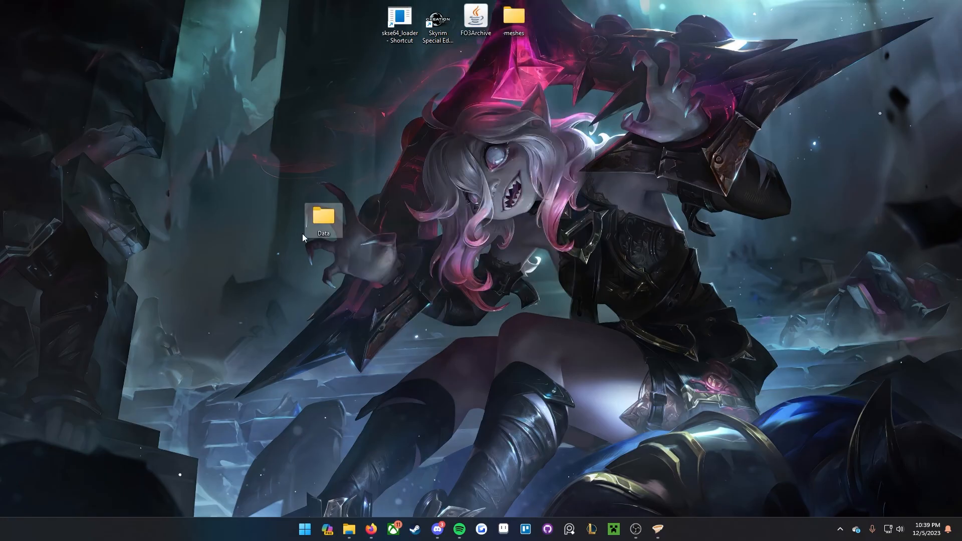
double_click(323, 216)
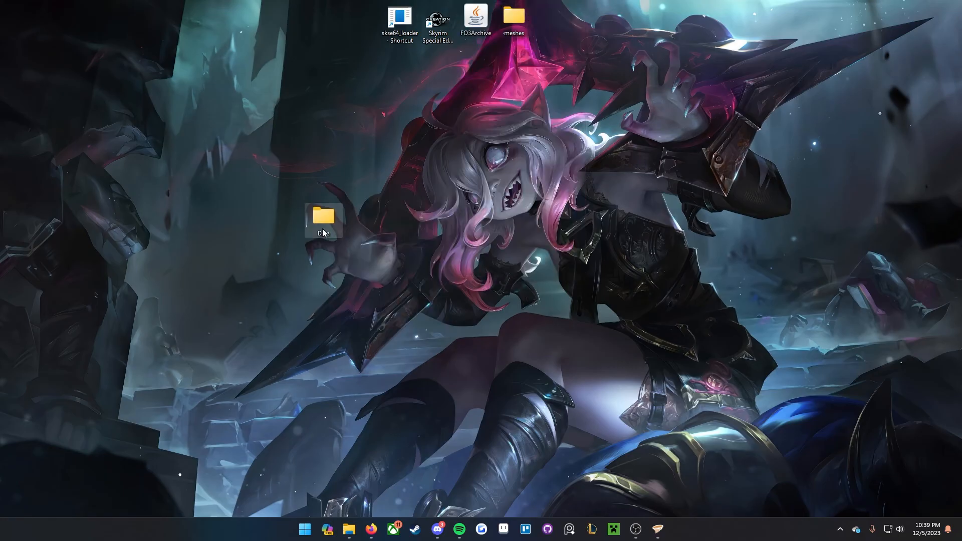
Step: Create two folders named Meshes and Textures inside the desktop Data folder
right_click(692, 220)
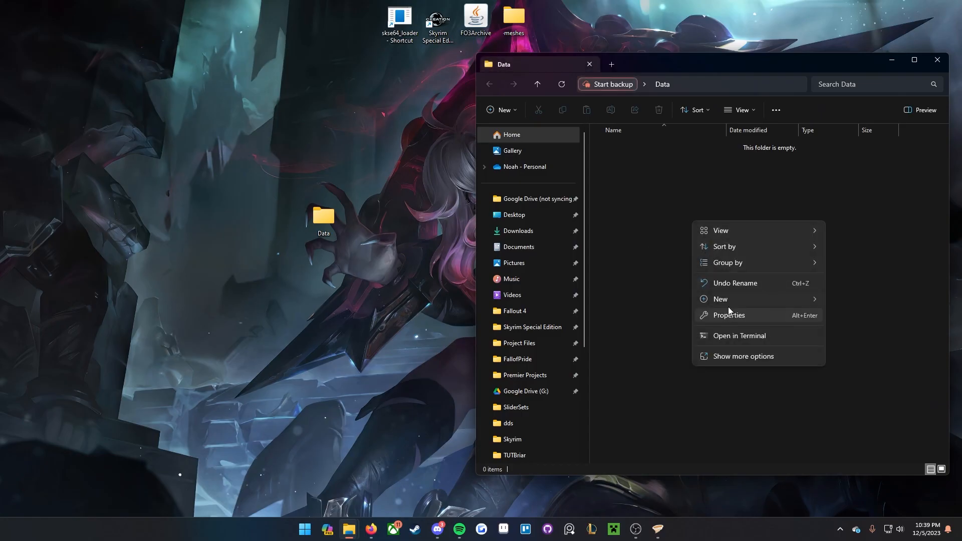
mouse_move(729, 300)
left_click(861, 28)
type("M")
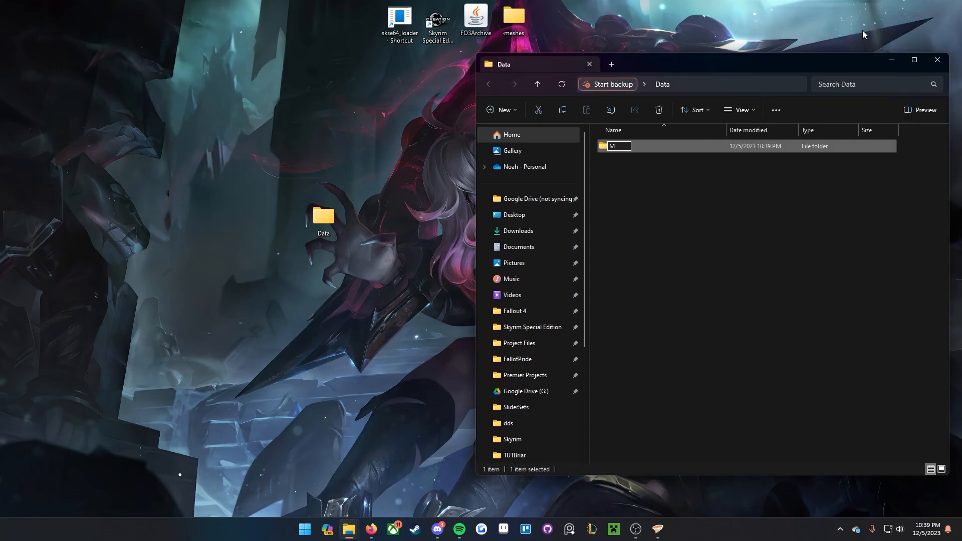
type("eshes")
key("Return")
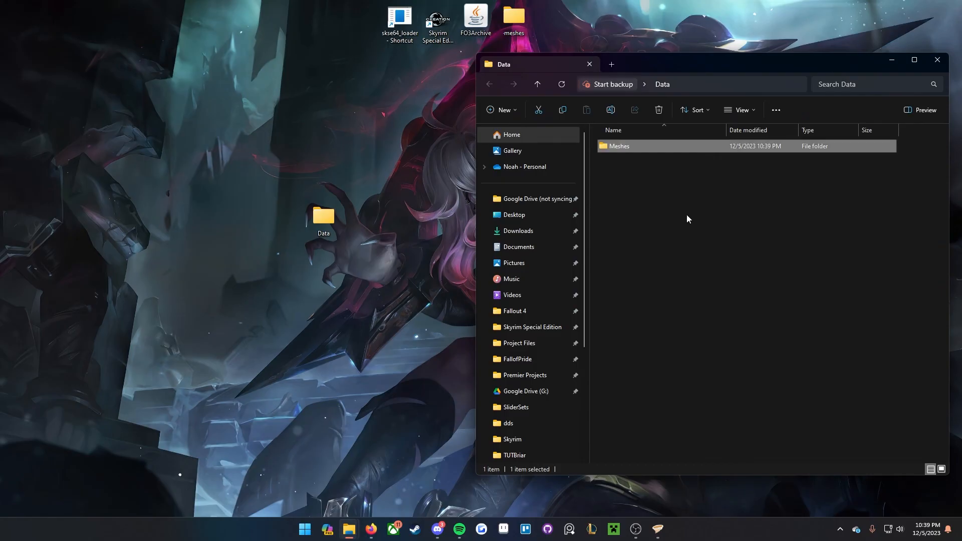
right_click(654, 203)
mouse_move(699, 284)
left_click(837, 14)
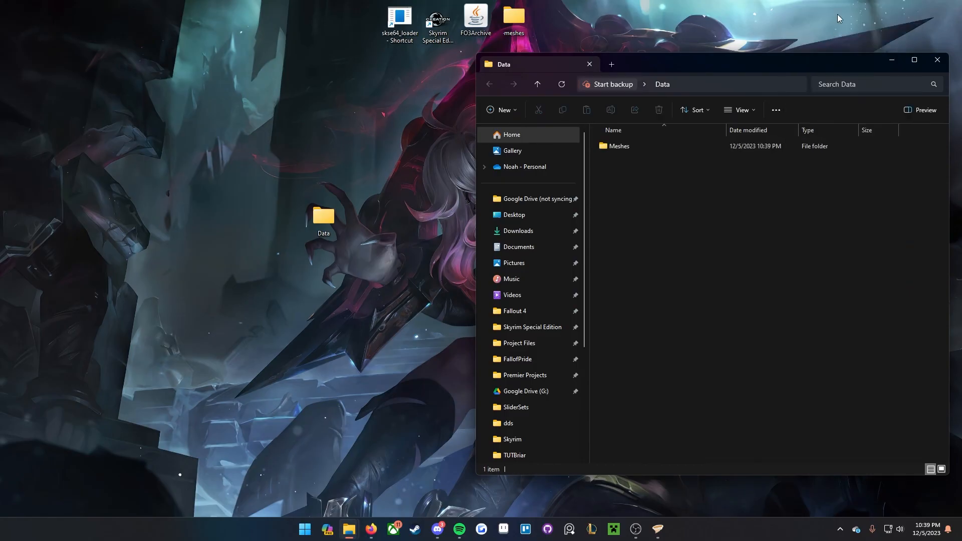
type("Textures")
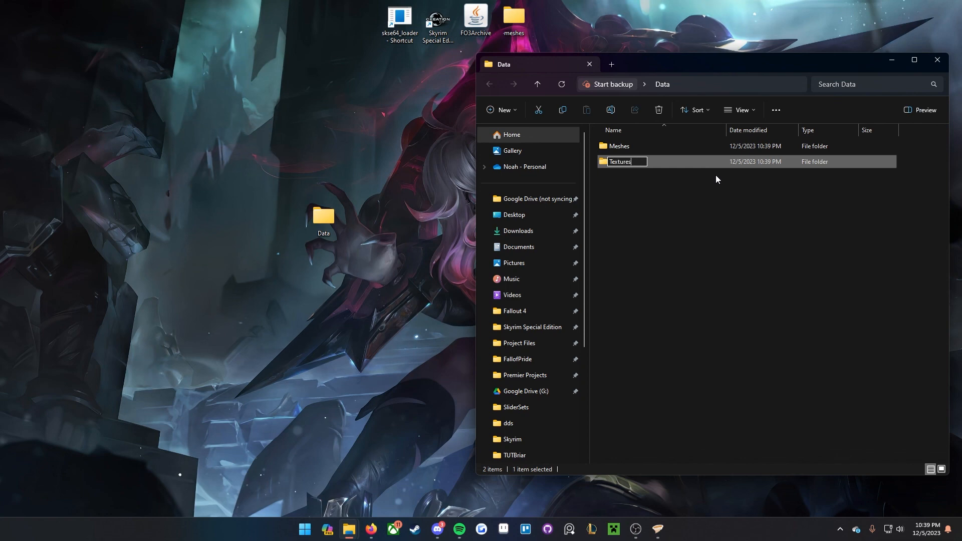
key("Return")
Step: Create a folder named armor inside the new Meshes folder
double_click(620, 148)
right_click(631, 211)
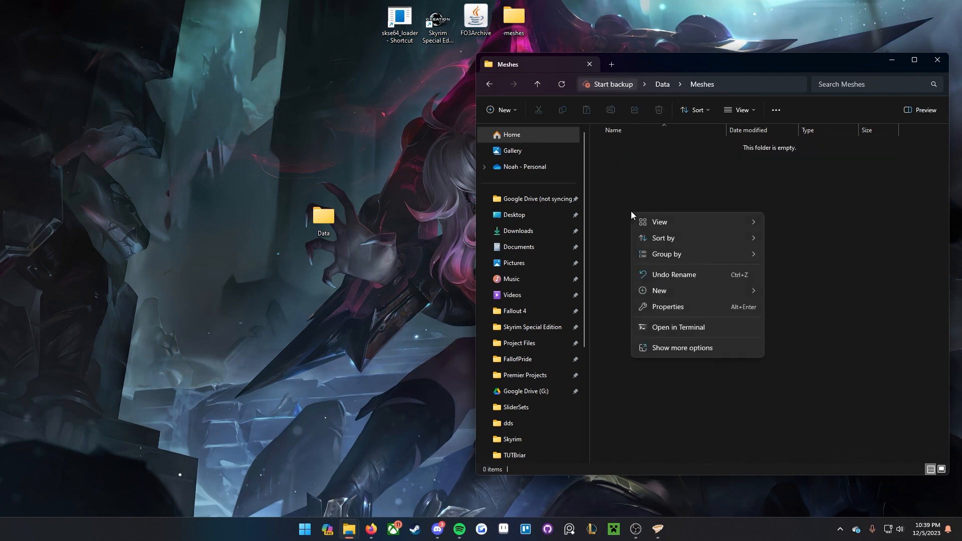
mouse_move(691, 288)
left_click(828, 19)
type("armor")
key("Return")
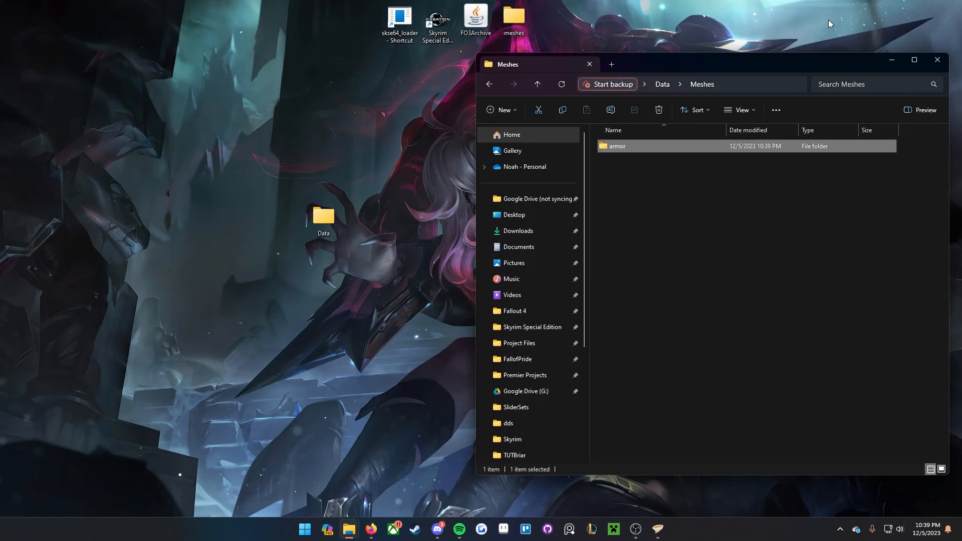
Step: Create a folder named Briar inside the new armor folder
double_click(633, 145)
right_click(613, 214)
mouse_move(670, 293)
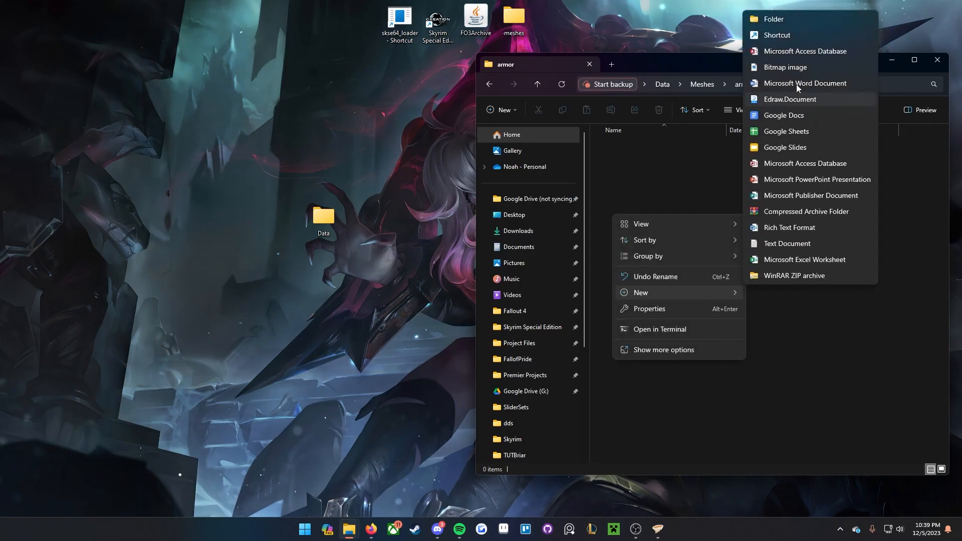
left_click(790, 22)
type("Briar")
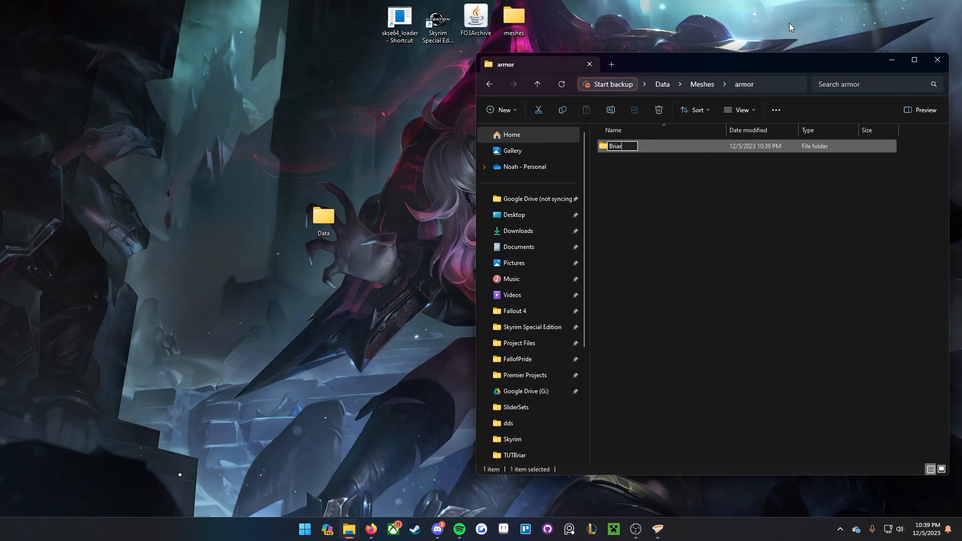
key("Return")
Step: Copy the armor folder with its Briar subfolder from Meshes into Textures and look through the copy
key("alt+Left")
key("alt+Left")
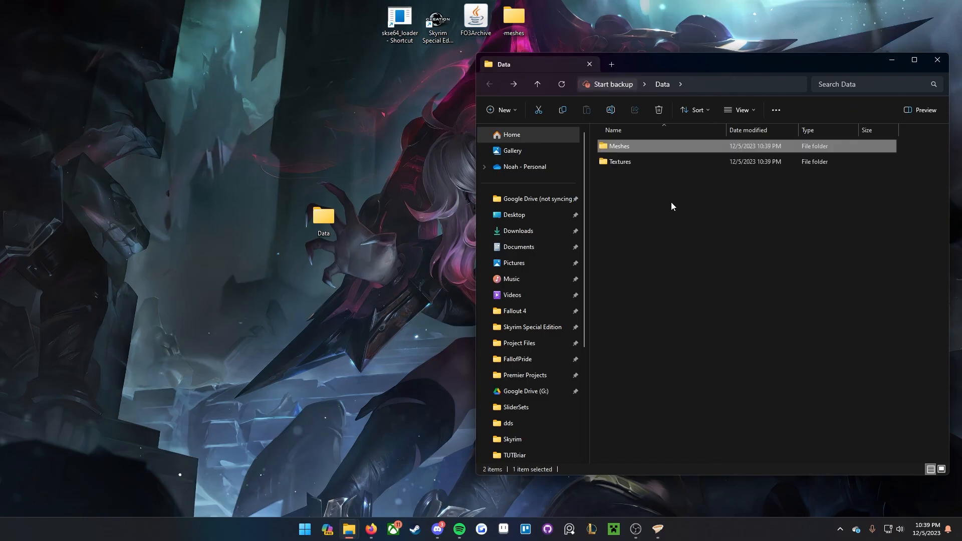
double_click(640, 148)
key("ctrl+c")
key("alt+Left")
double_click(627, 167)
key("ctrl+v")
double_click(633, 148)
double_click(634, 148)
key("alt+Left")
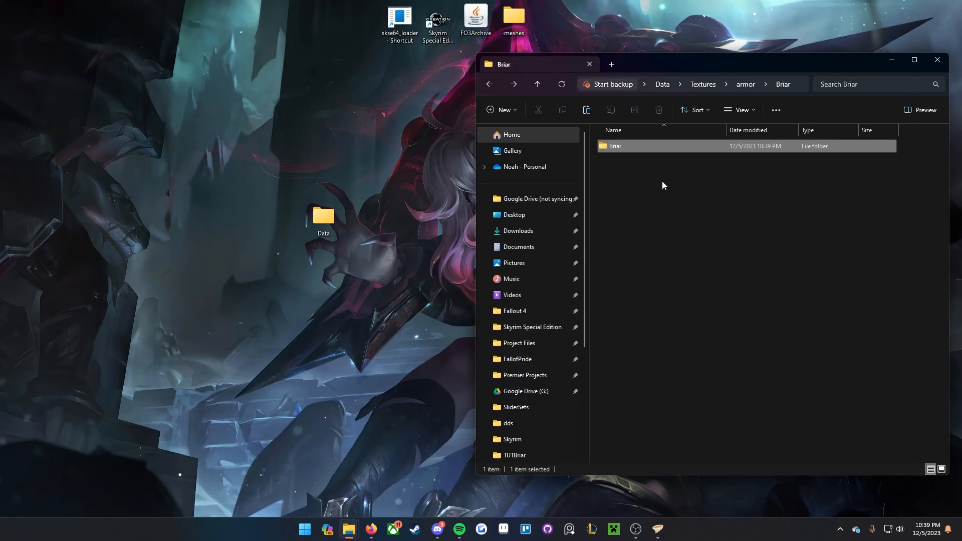
Step: Open the new Textures\armor\Briar folder and place its window beside the game's Data folder
left_click_drag(716, 62, 509, 69)
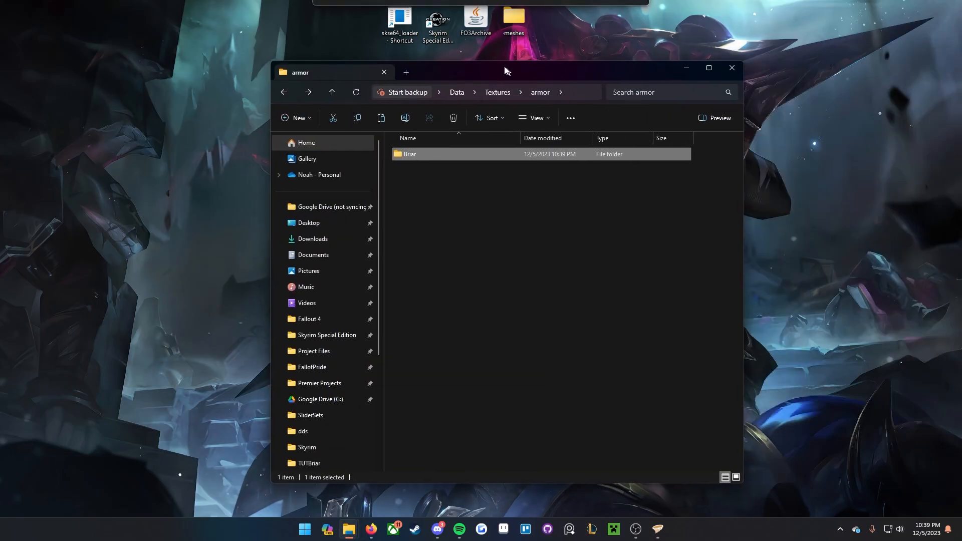
double_click(436, 156)
left_click(349, 532)
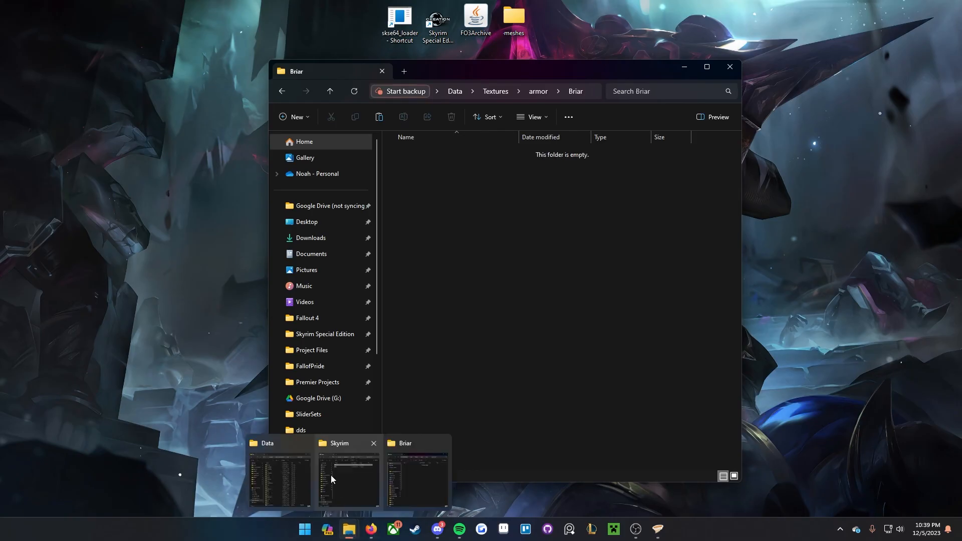
left_click(286, 473)
left_click_drag(573, 74, 667, 70)
left_click_drag(429, 72, 188, 75)
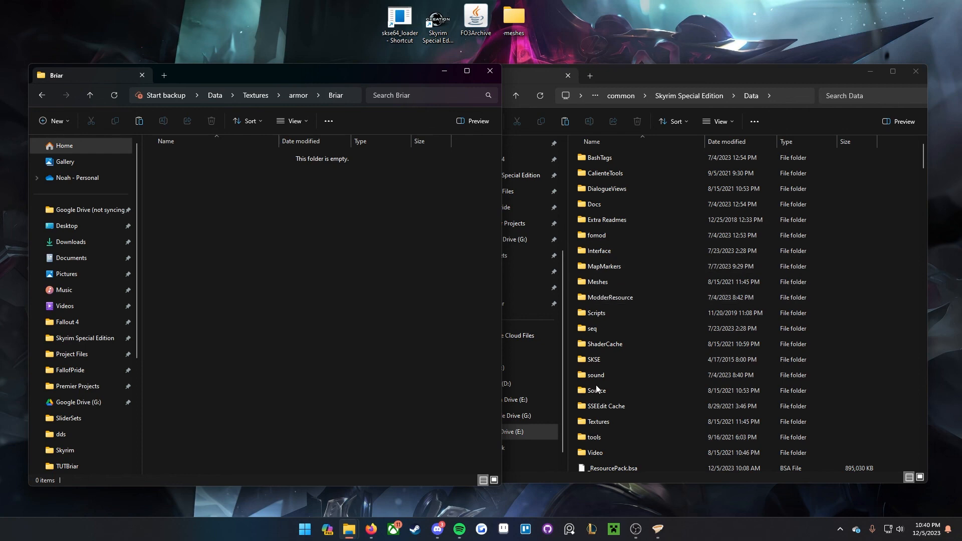
Step: Copy the Briar, Briar_m and Briar_n textures from the game's Textures\armor\Briar folder into the desktop Textures\armor\Briar folder
left_click(601, 422)
double_click(601, 423)
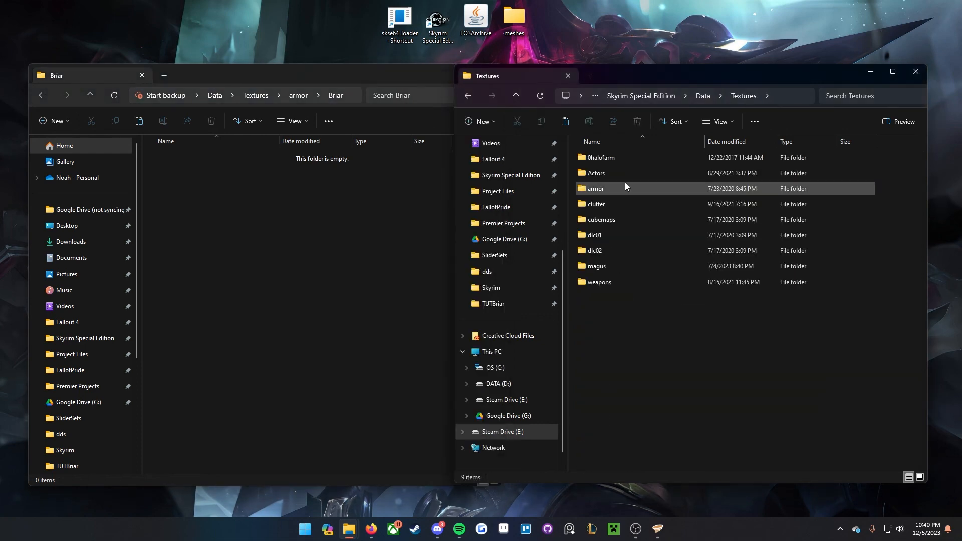
double_click(623, 173)
double_click(619, 157)
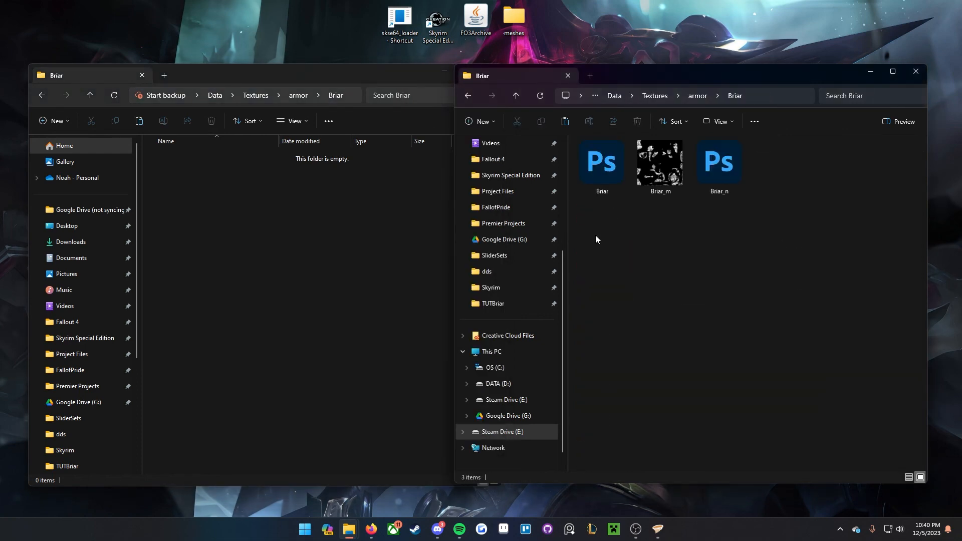
left_click_drag(595, 235, 818, 123)
left_click(288, 278)
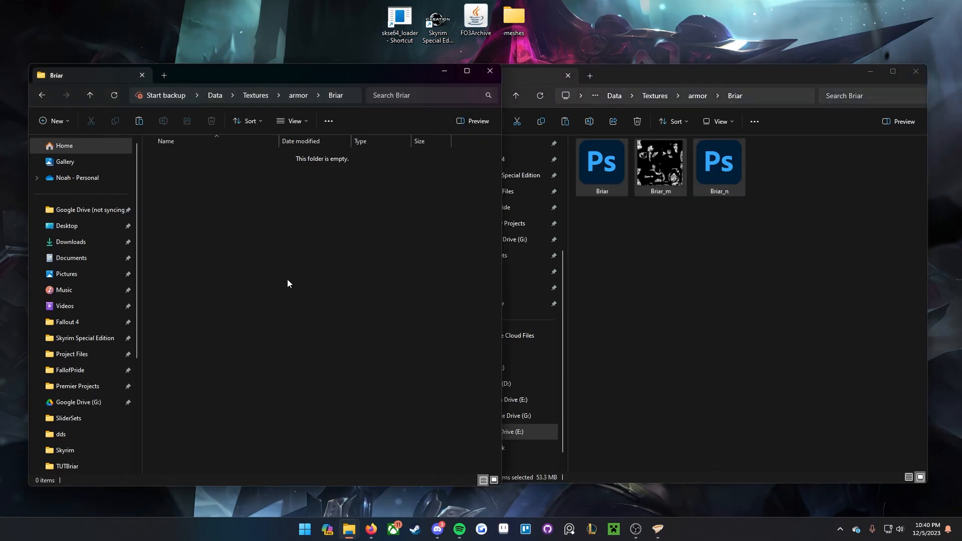
key("ctrl+v")
Step: Return to the root of the desktop Data folder and open its Meshes\armor\Briar folder
key("alt+Up")
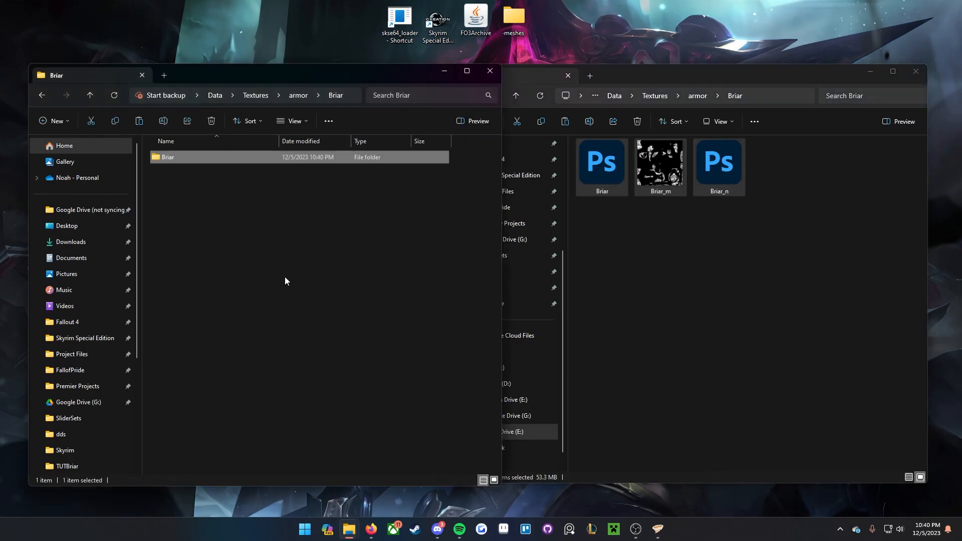
key("alt+Up")
key("alt+Up")
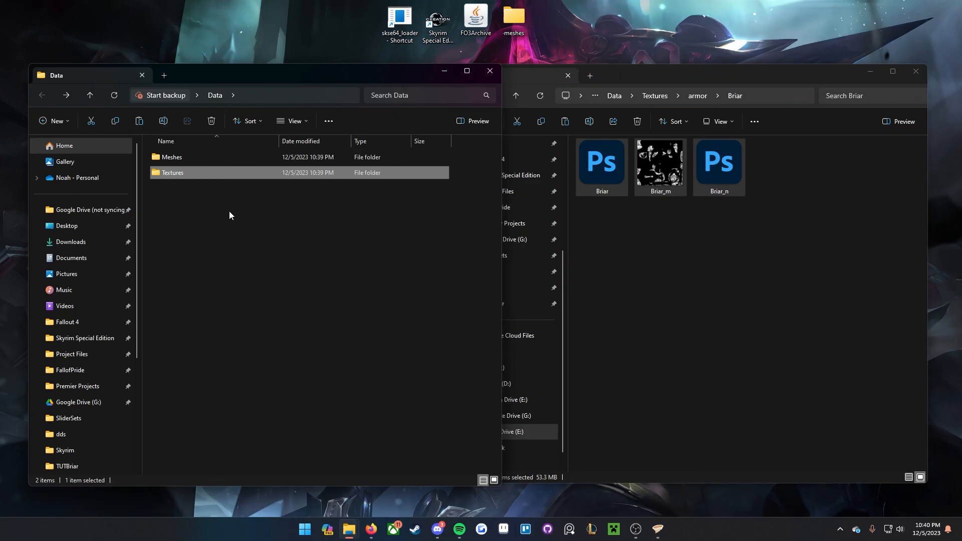
double_click(204, 160)
double_click(202, 159)
double_click(202, 159)
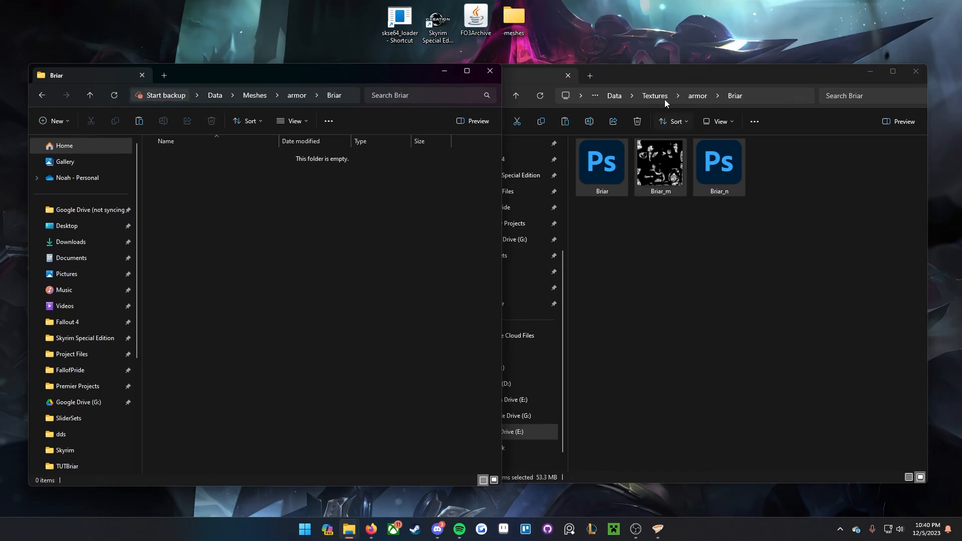
Step: Go from the game's Textures\armor\Briar folder to the Meshes\armor\Briar folder in the game's Data directory
left_click(661, 96)
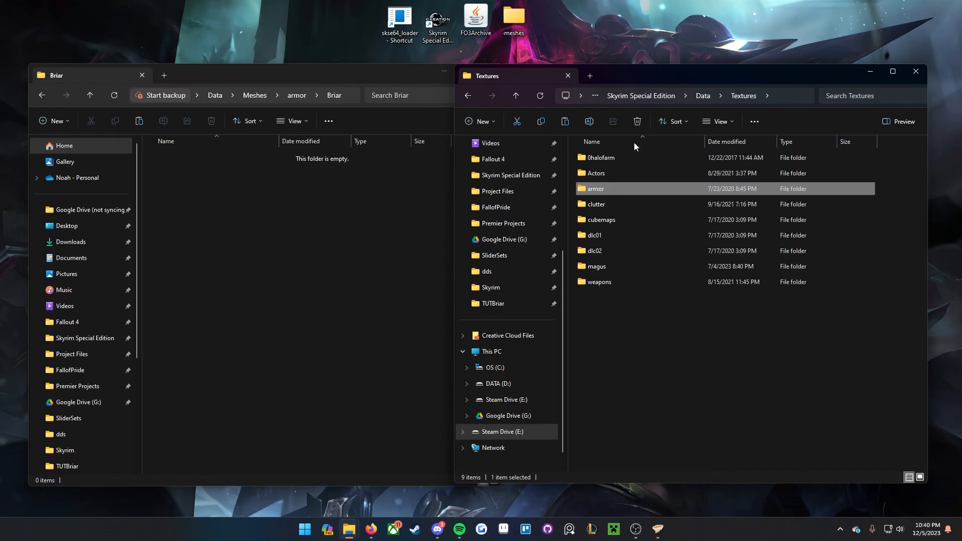
left_click(702, 96)
double_click(612, 284)
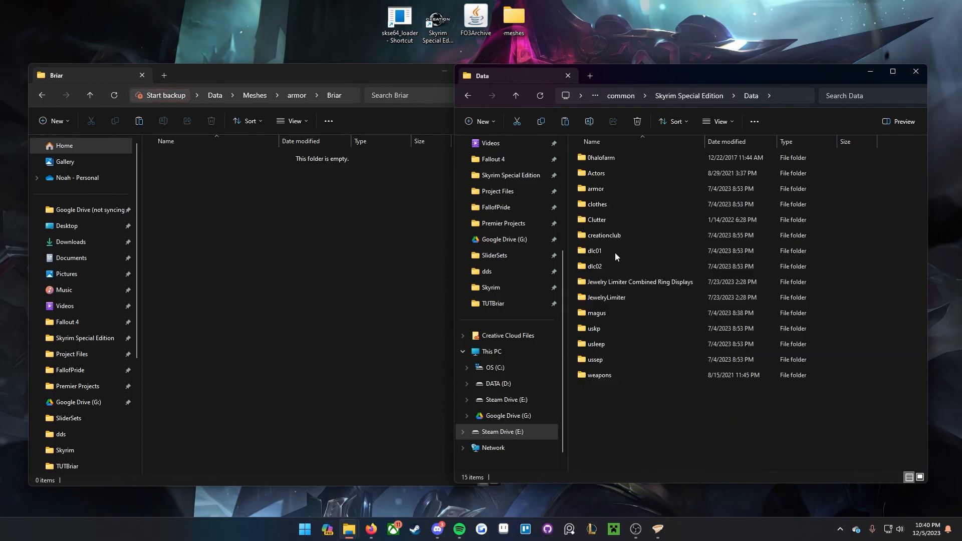
double_click(621, 171)
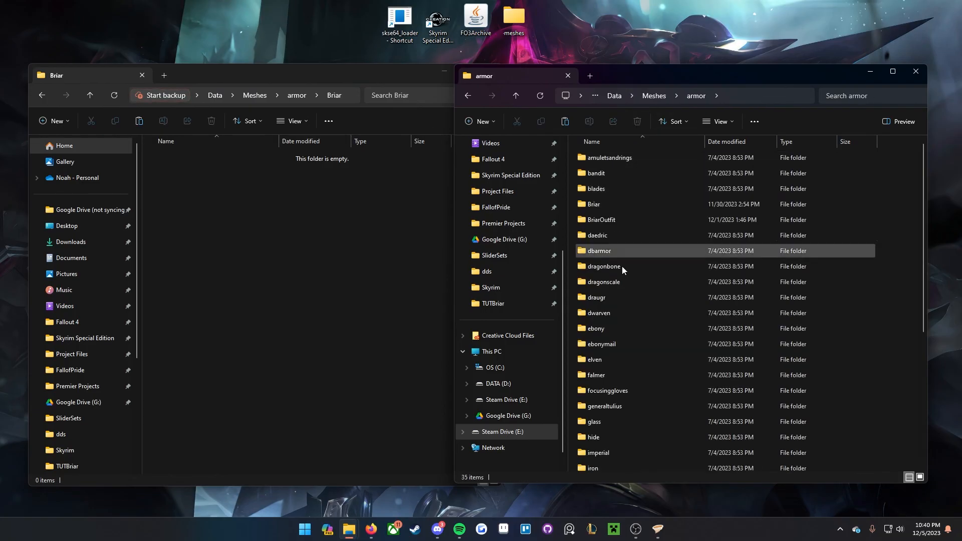
left_click(615, 206)
double_click(614, 208)
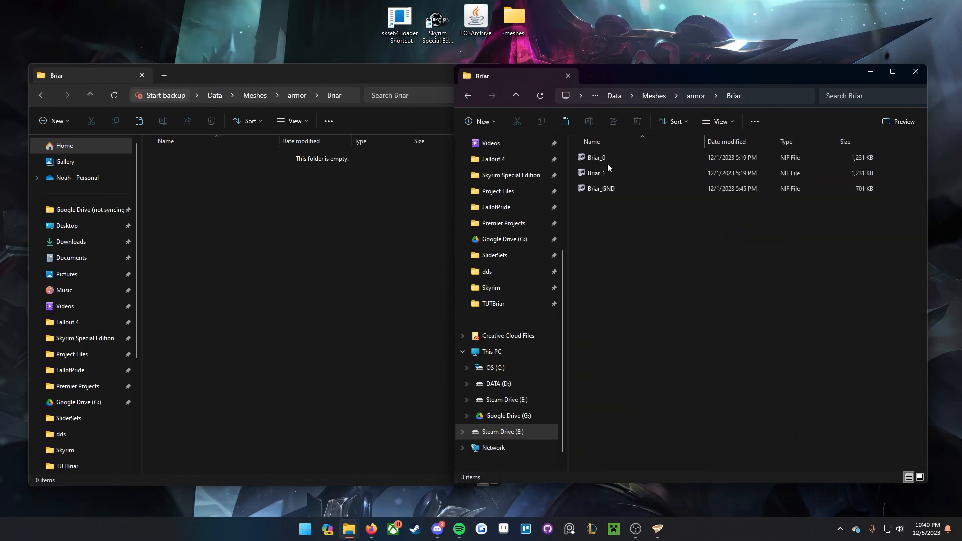
Step: Copy the Briar_0, Briar_1 and Briar_GND meshes from the game folder into the desktop Meshes\armor\Briar folder
key("ctrl+a")
key("ctrl+c")
left_click(256, 302)
key("ctrl+v")
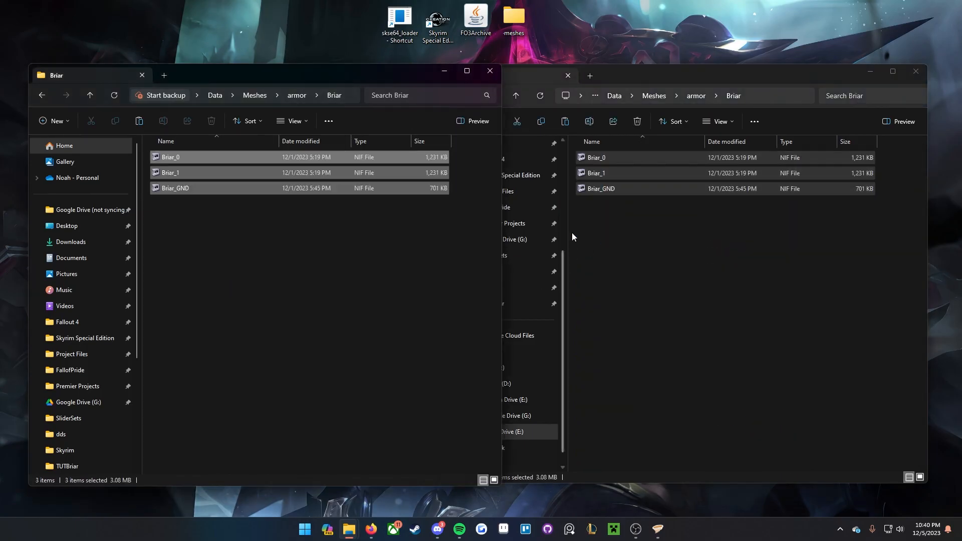
Step: Copy the Briar plugin file from the game's Data folder into the root of the desktop Data folder
left_click(334, 312)
key("BackSpace")
key("BackSpace")
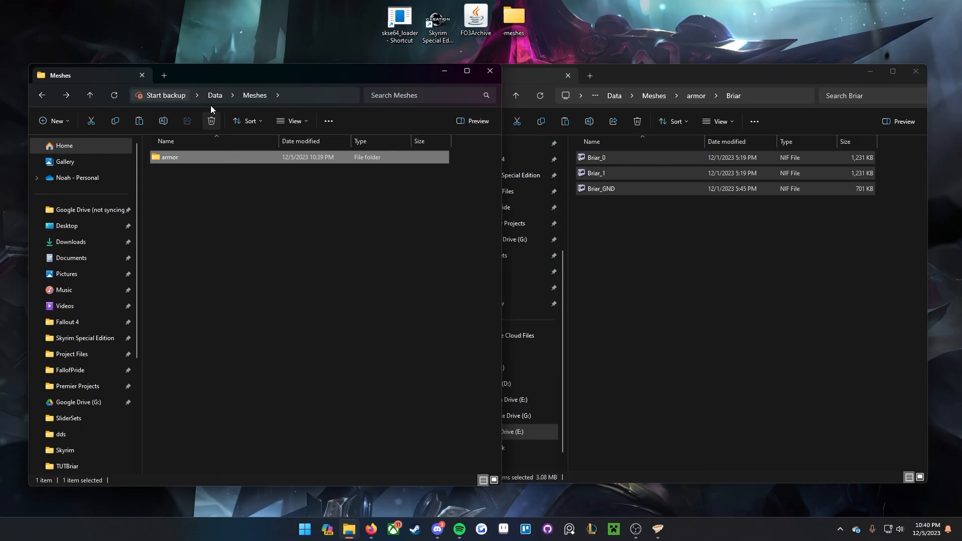
left_click(220, 96)
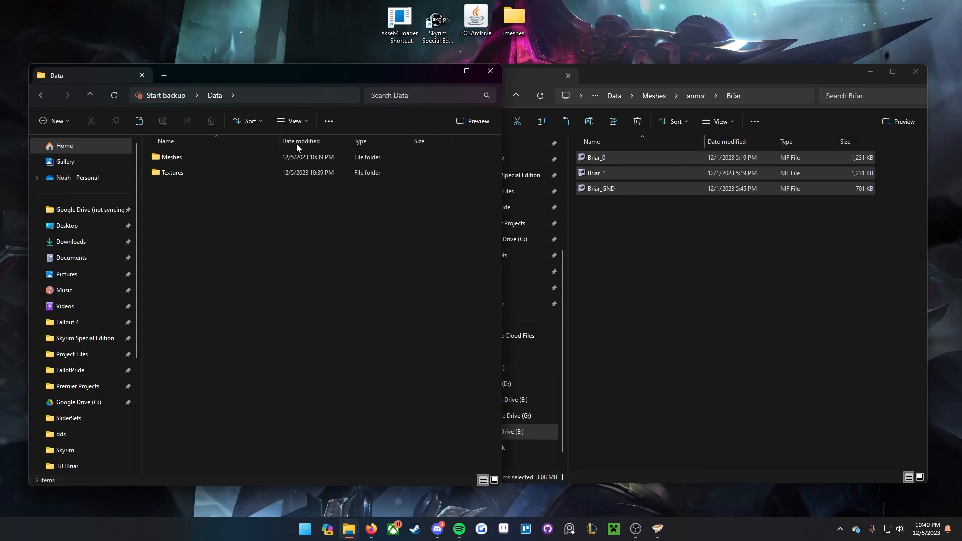
left_click(615, 96)
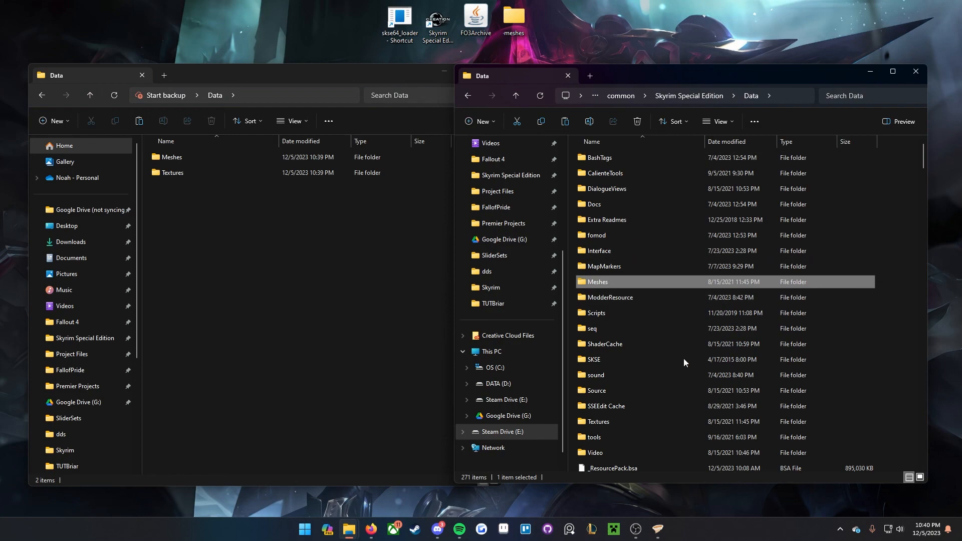
scroll(685, 362, "down", 20)
scroll(648, 281, "down", 20)
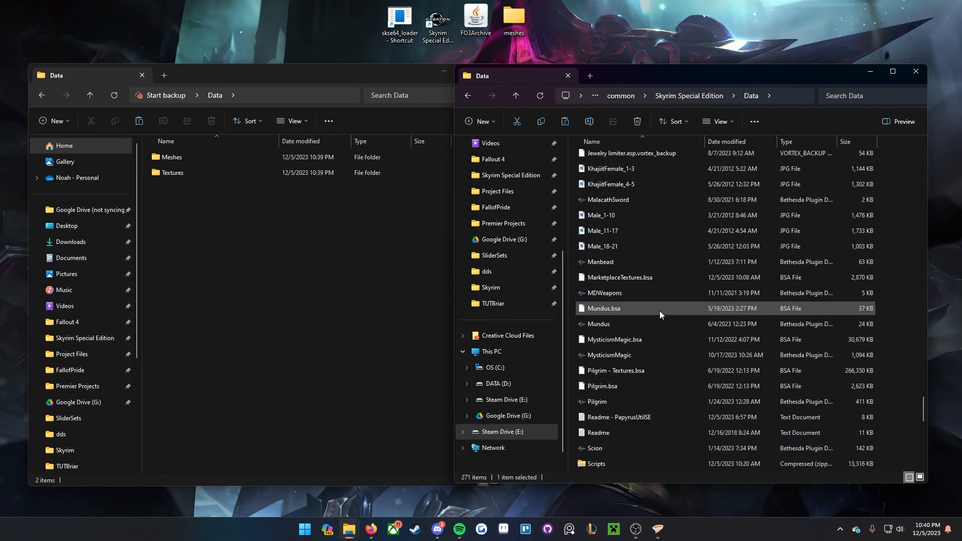
scroll(660, 311, "up", 10)
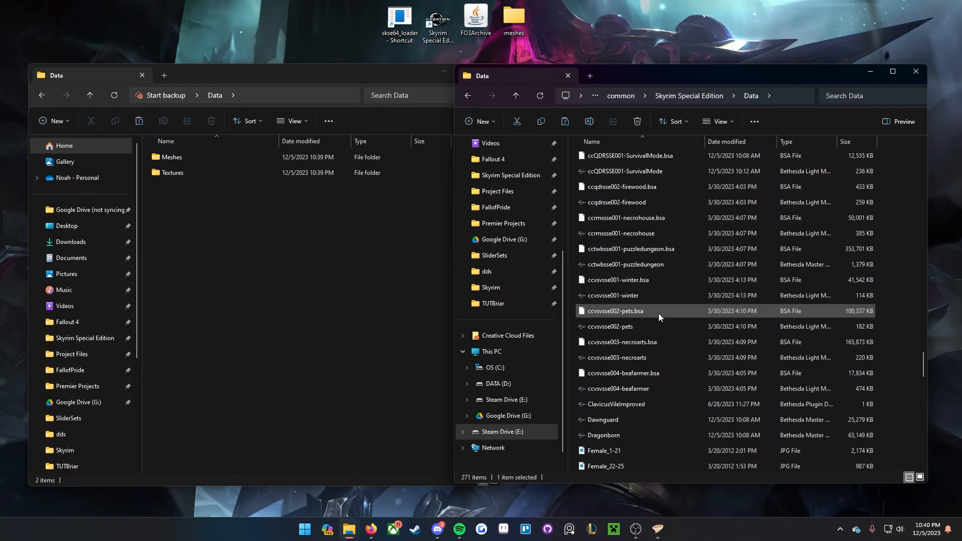
scroll(659, 314, "up", 20)
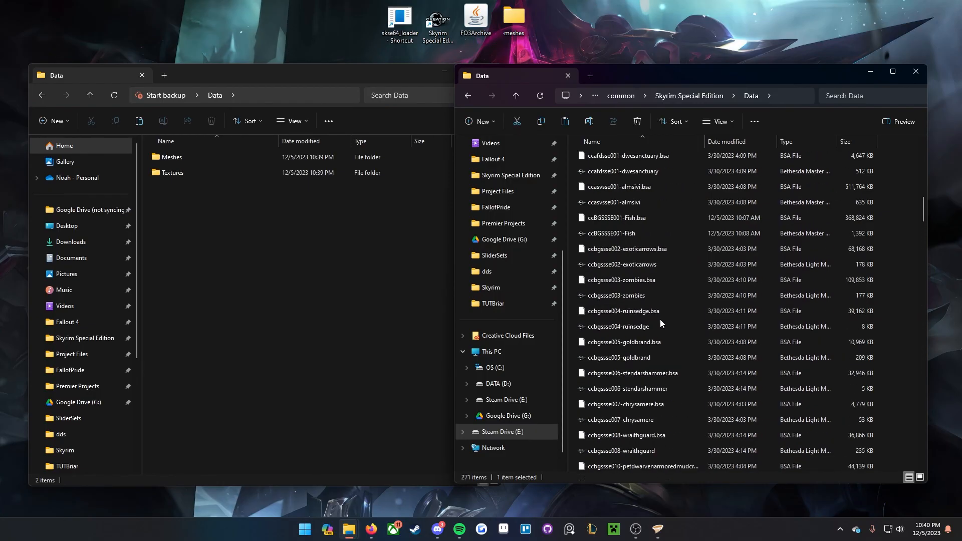
scroll(660, 320, "up", 5)
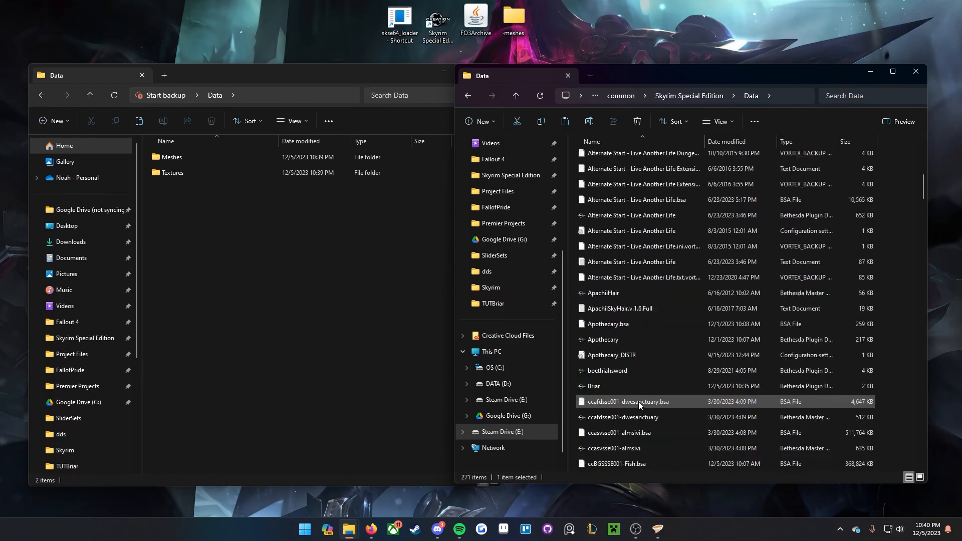
left_click(616, 388)
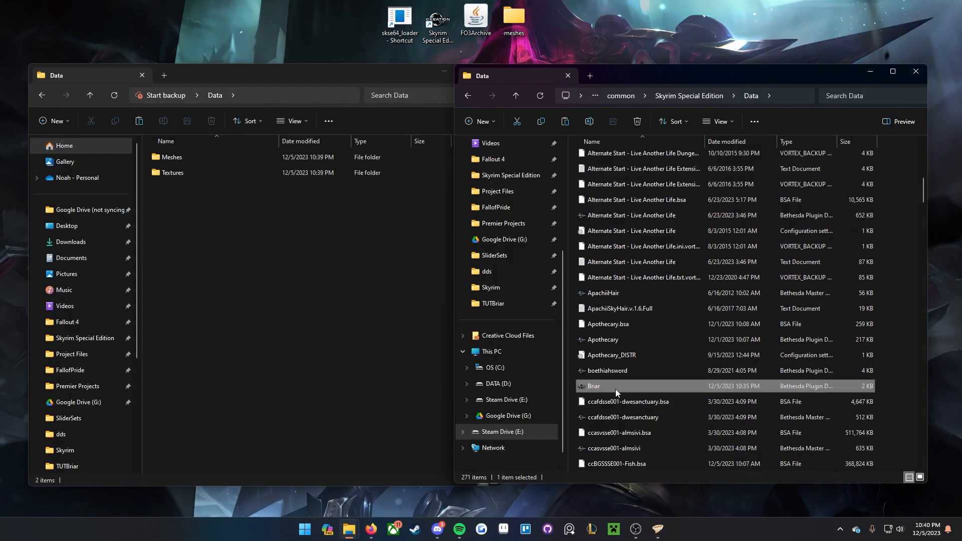
left_click(273, 325)
key("ctrl+v")
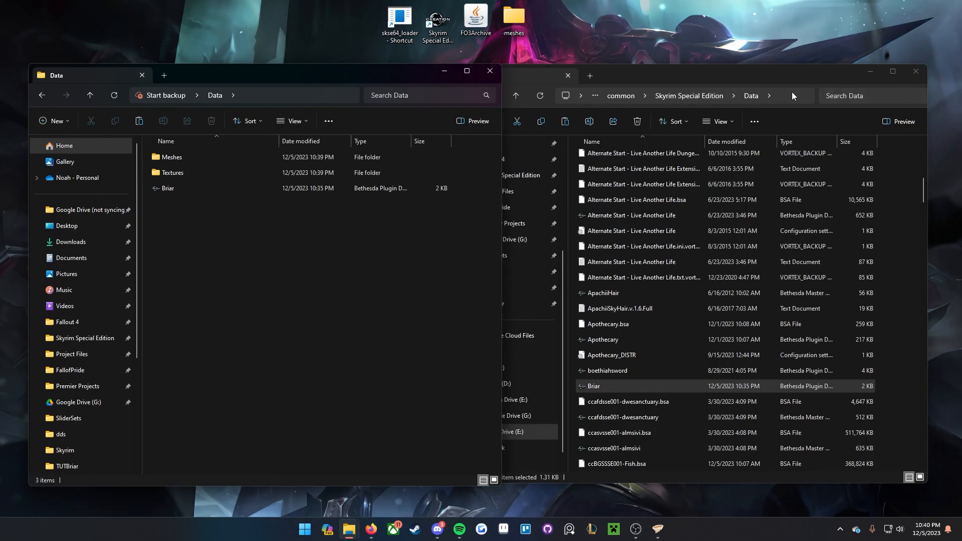
Step: Compress the desktop Data folder into a ZIP archive and name it Briar_4k
left_click_drag(630, 76, 682, 71)
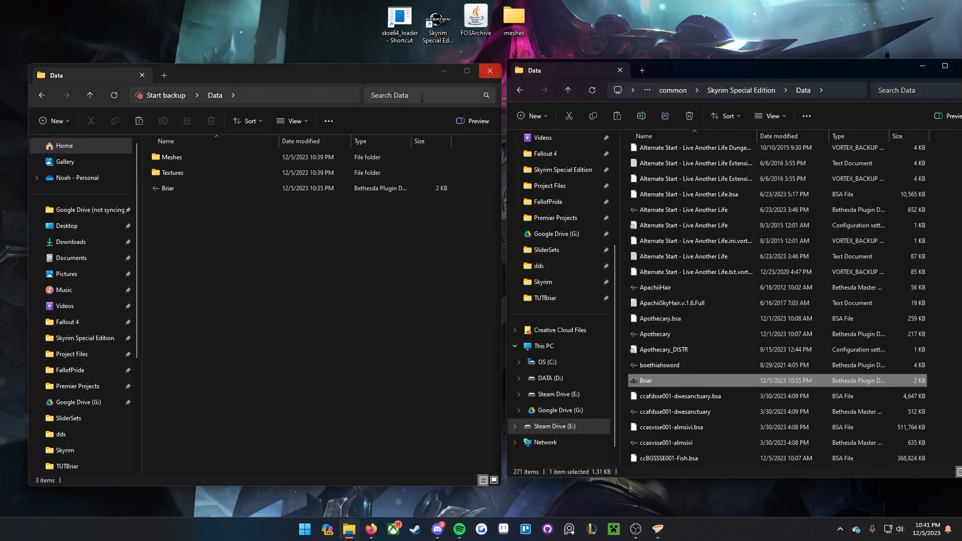
left_click(486, 64)
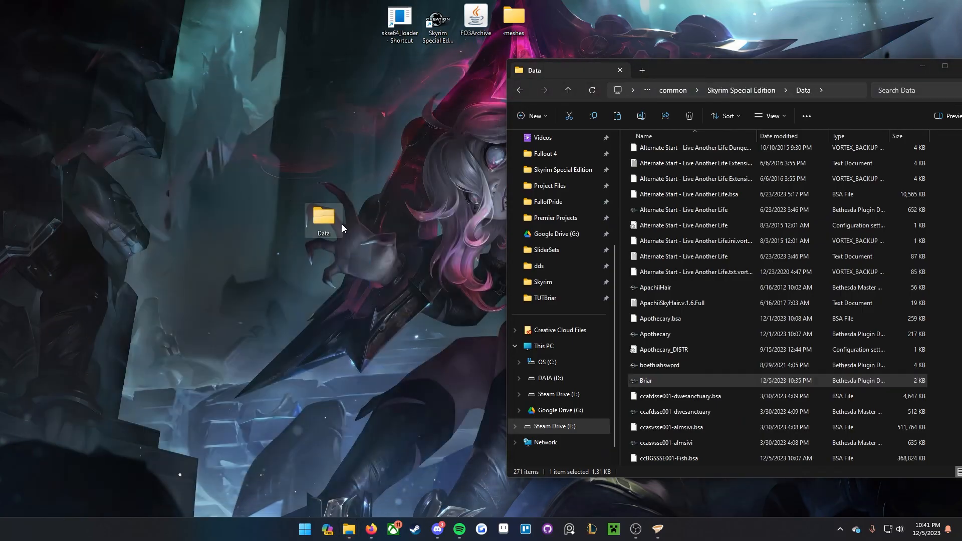
right_click(320, 219)
left_click(367, 301)
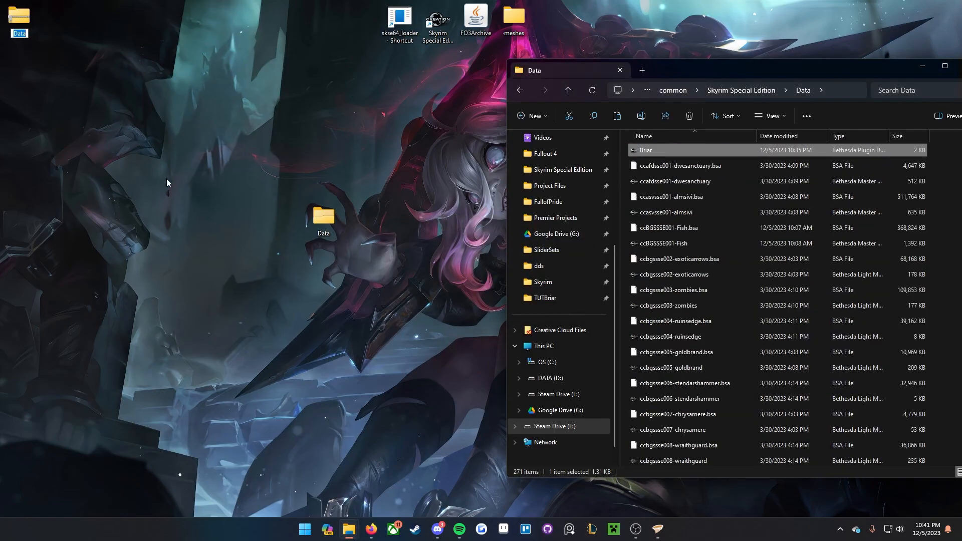
left_click(27, 34)
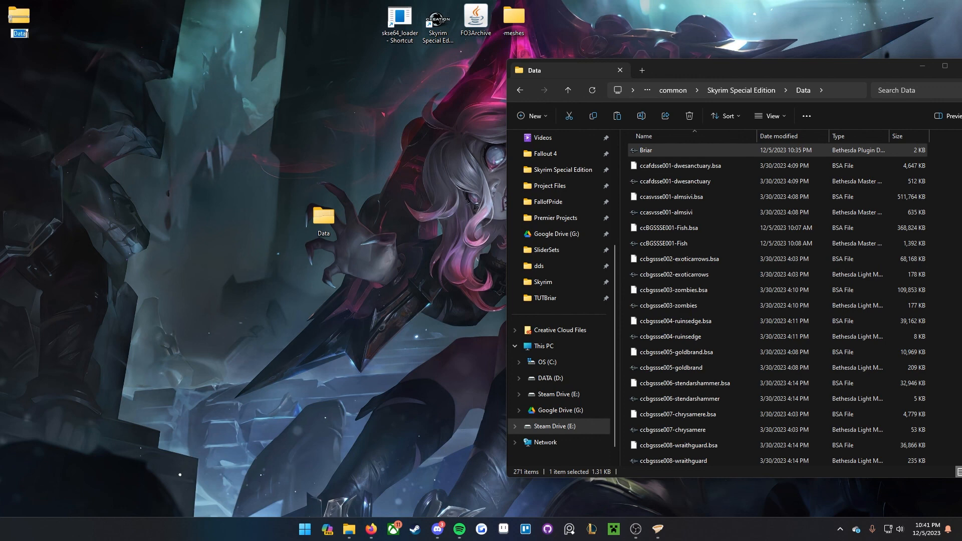
type("Briar_4K")
key("BackSpace")
type("k")
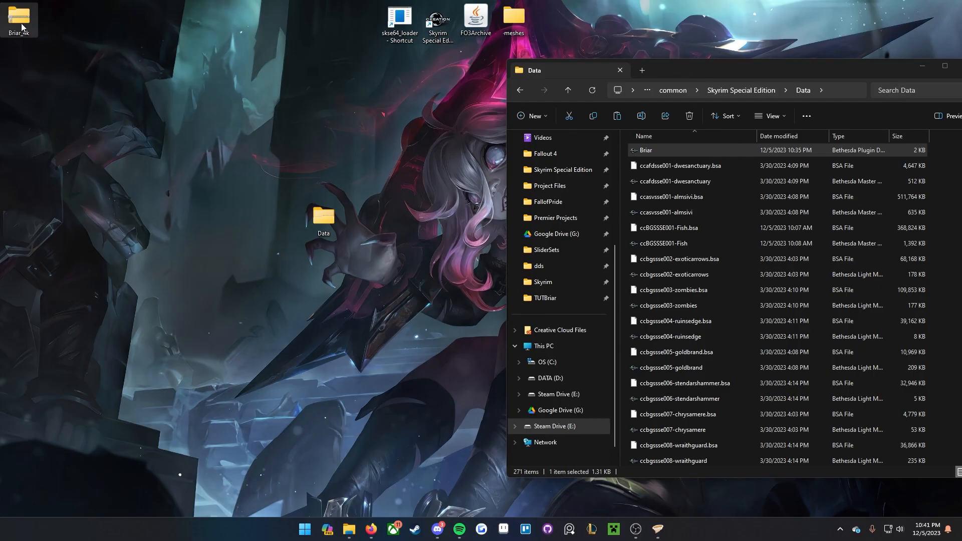
Step: Check the contents of the Briar_4k archive down to its Data\Meshes\armor\Briar folder, and close it
double_click(22, 23)
double_click(221, 162)
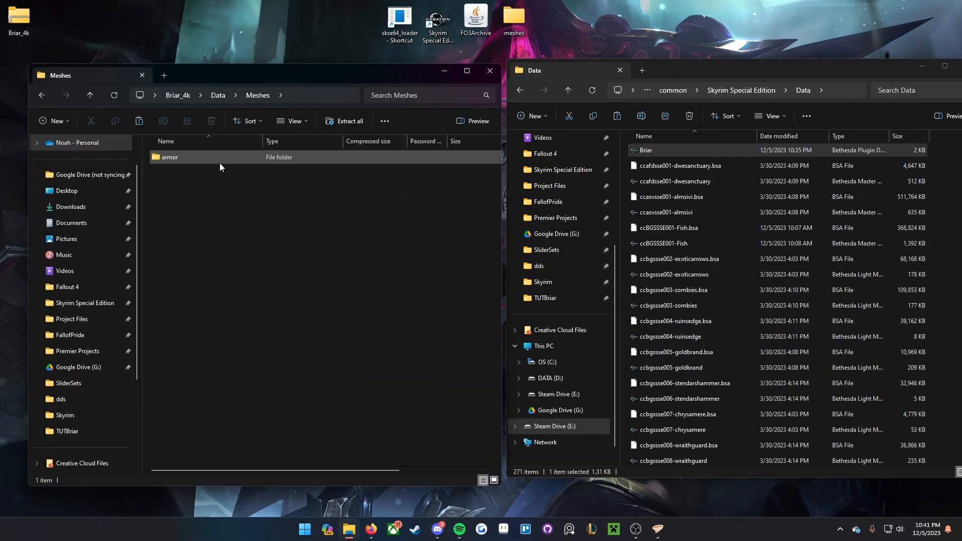
key("alt+Left")
key("alt+Left")
double_click(284, 160)
double_click(285, 160)
double_click(285, 160)
double_click(284, 161)
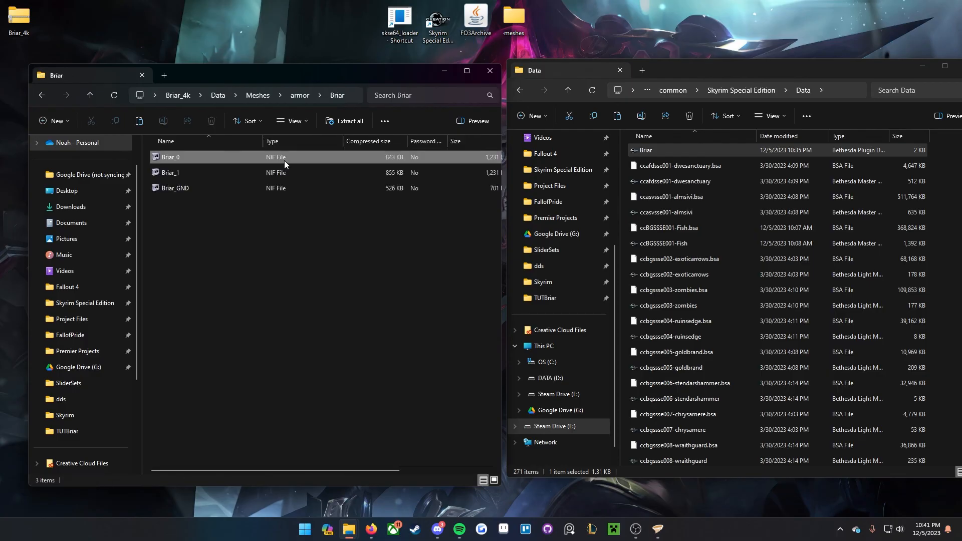
left_click(490, 71)
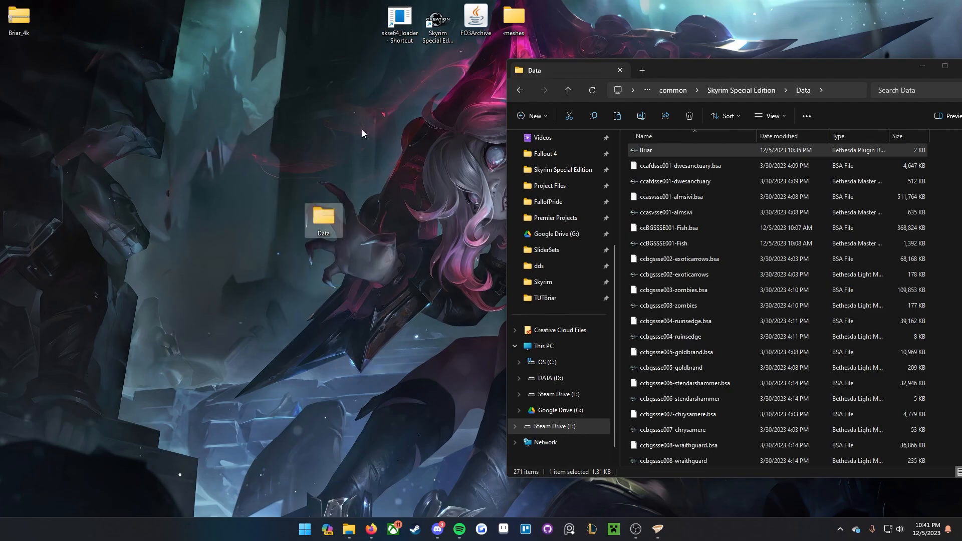
Step: Delete the Briar, Briar_m and Briar_n textures from Textures\armor\Briar in the desktop Data folder
double_click(341, 218)
double_click(228, 171)
double_click(216, 161)
double_click(216, 161)
left_click_drag(291, 73, 312, 66)
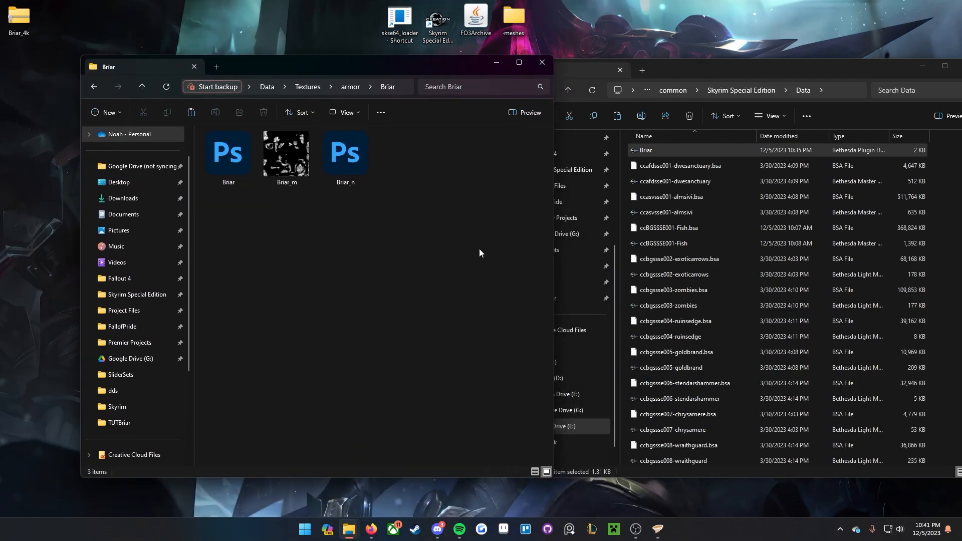
key("ctrl+a")
key("Delete")
Step: Arrange the folder windows and open the 2k\dds folder under Briar Armor\Textures\Skyrim beside the emptied Briar folder
left_click_drag(347, 64, 300, 66)
left_click_drag(917, 71, 834, 64)
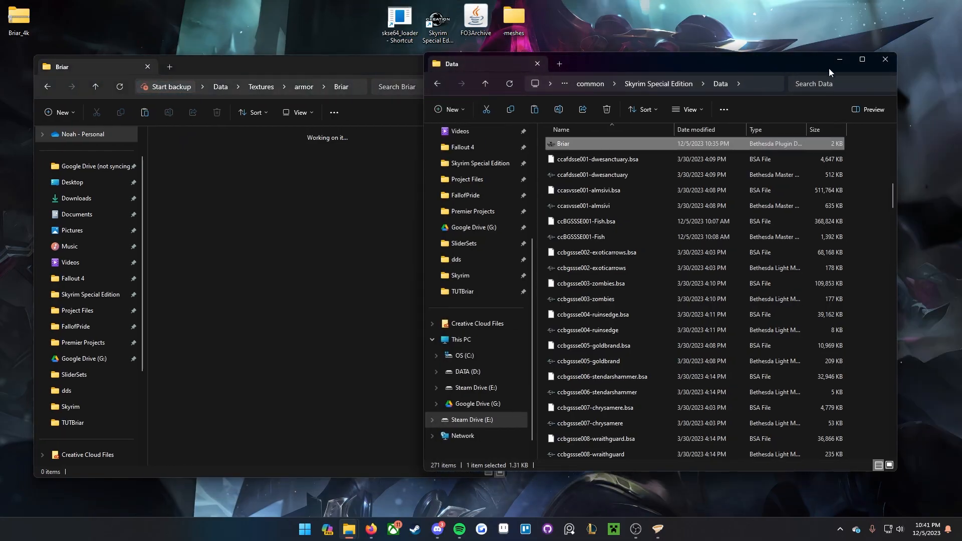
left_click(838, 60)
mouse_move(349, 529)
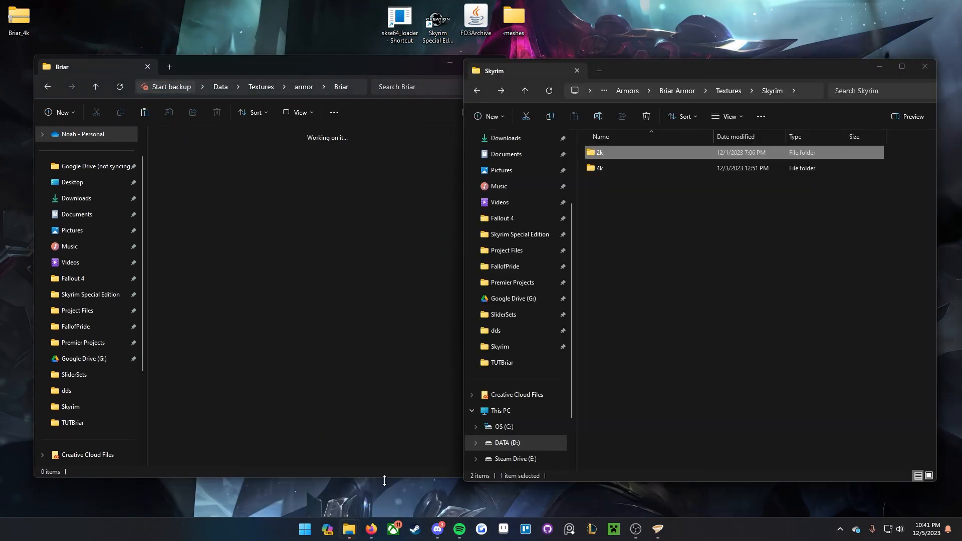
left_click(453, 454)
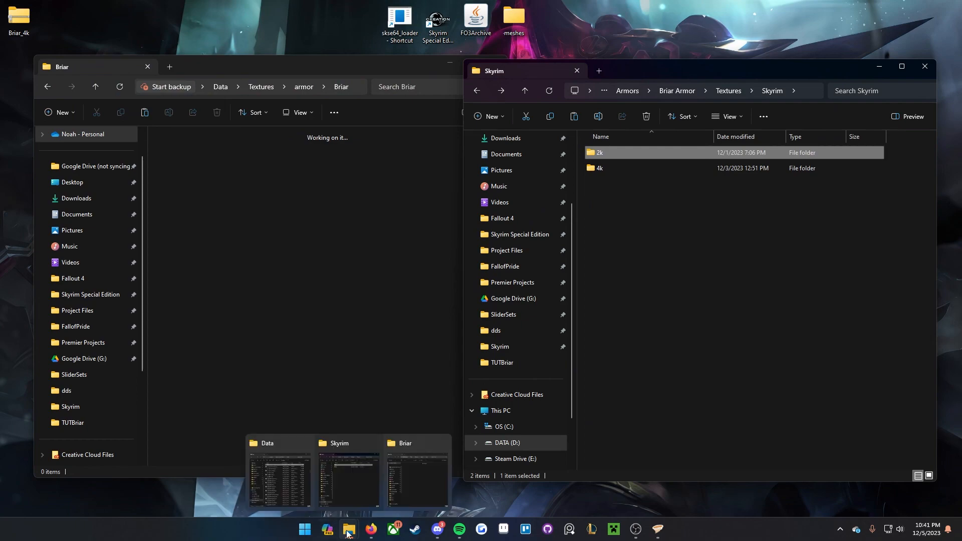
mouse_move(426, 474)
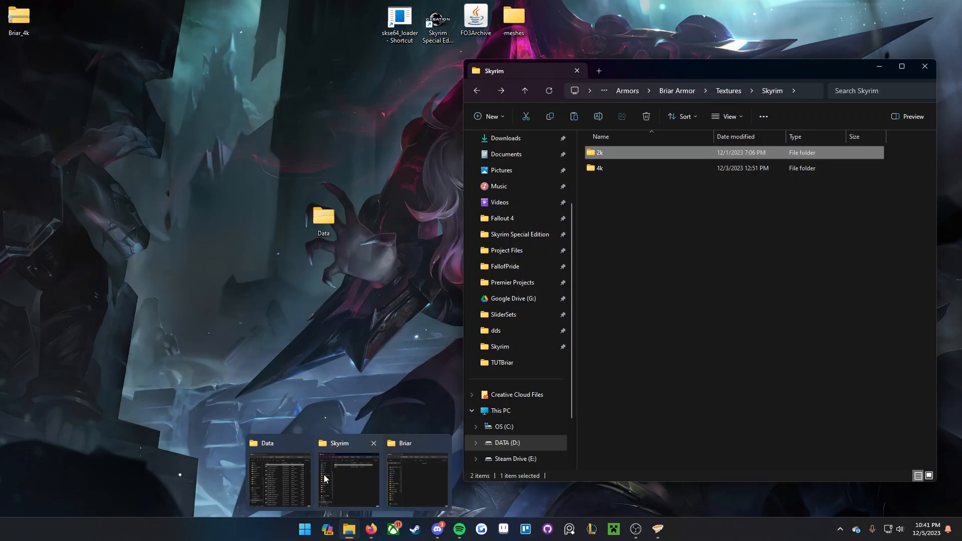
left_click(327, 476)
double_click(660, 147)
double_click(620, 174)
Step: Copy the 2k Briar, Briar_m and Briar_n DDS textures into the desktop Data\Textures\armor\Briar folder
left_click_drag(777, 252, 607, 153)
key("ctrl+c")
left_click(239, 255)
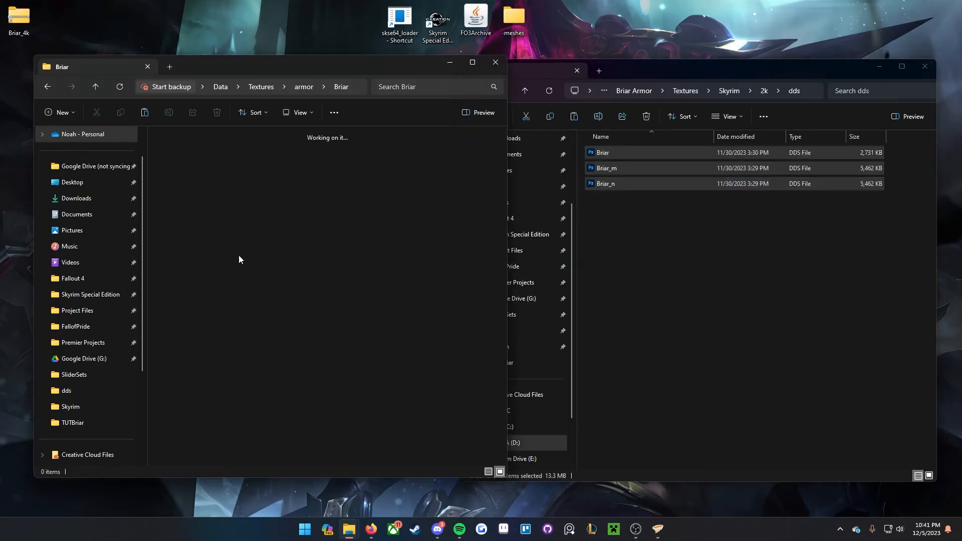
key("ctrl+v")
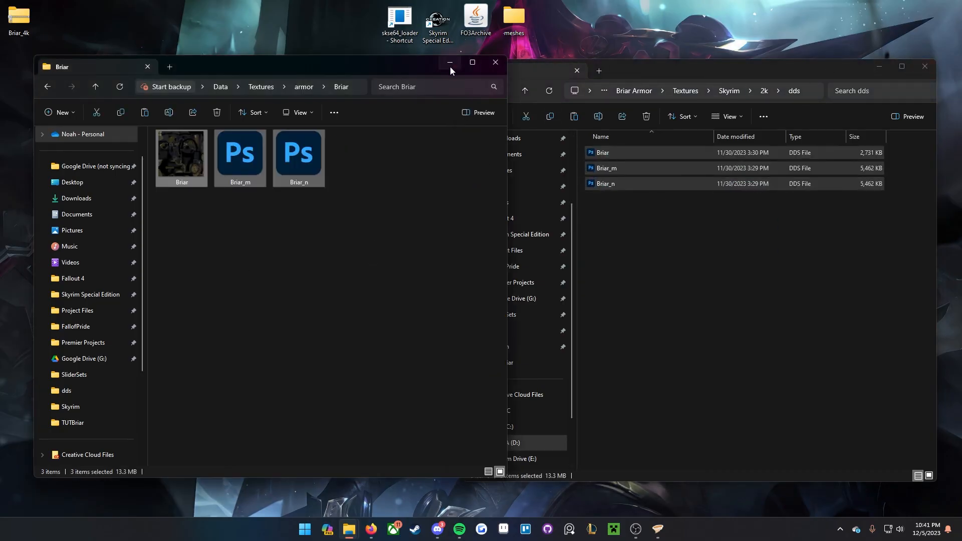
Step: Clear the folder windows, compress the desktop Data folder into another ZIP archive and name it Briar_2k
left_click(882, 70)
left_click(503, 67)
left_click_drag(492, 327, 300, 187)
left_click(394, 308)
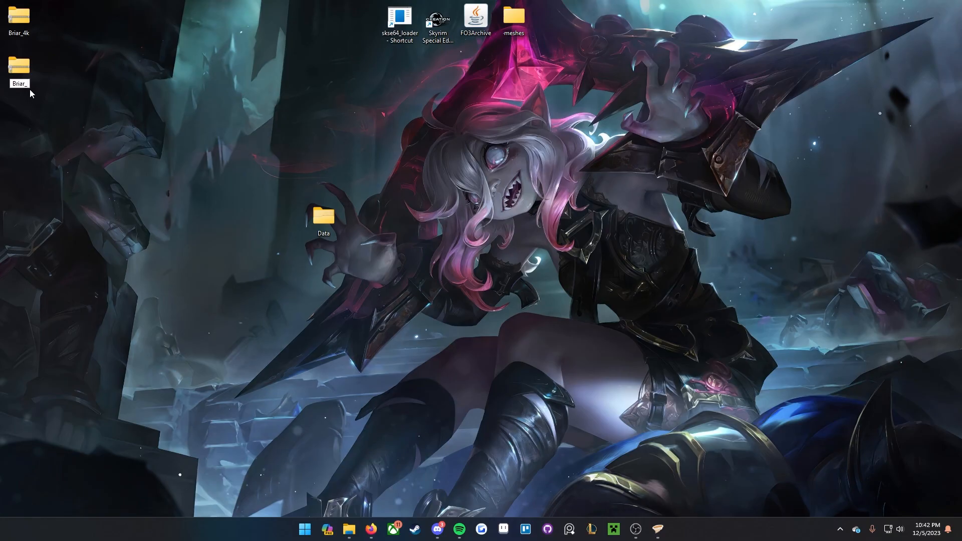
key("Return")
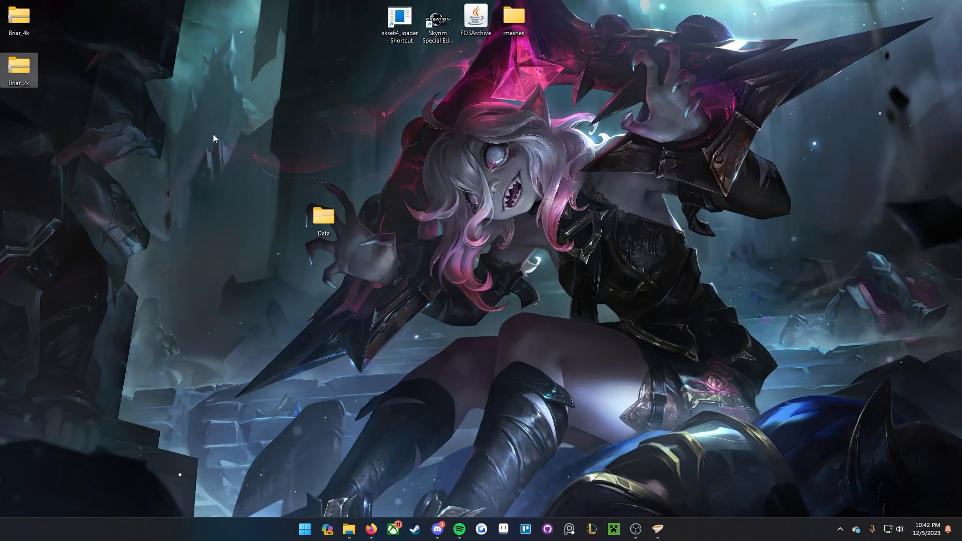
Step: Move the Briar_4k and Briar_2k archives together to the middle of the desktop, near the Data folder
left_click(325, 219)
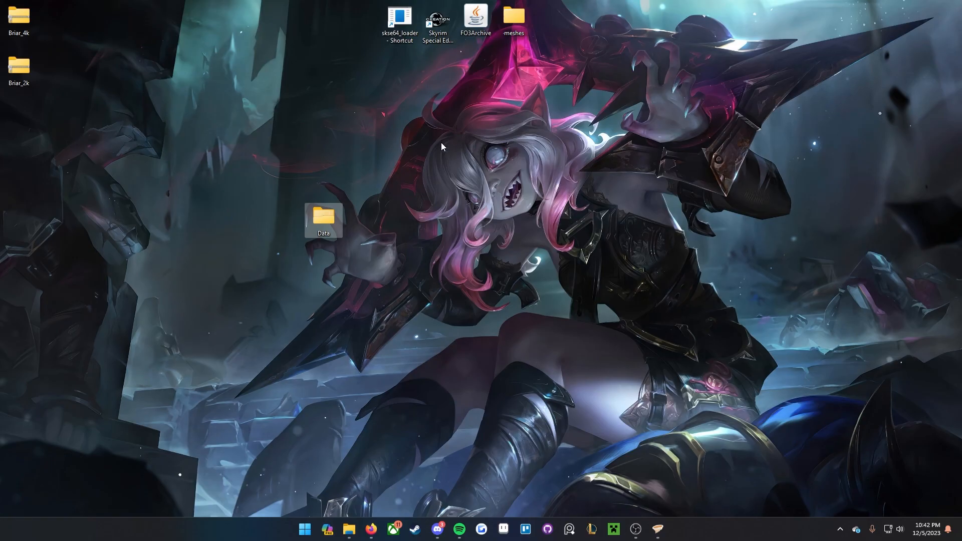
left_click_drag(86, 118, 440, 335)
left_click_drag(447, 371, 491, 317)
Step: Check the contents of the Data folder inside the Briar_2k archive, and close it
double_click(490, 317)
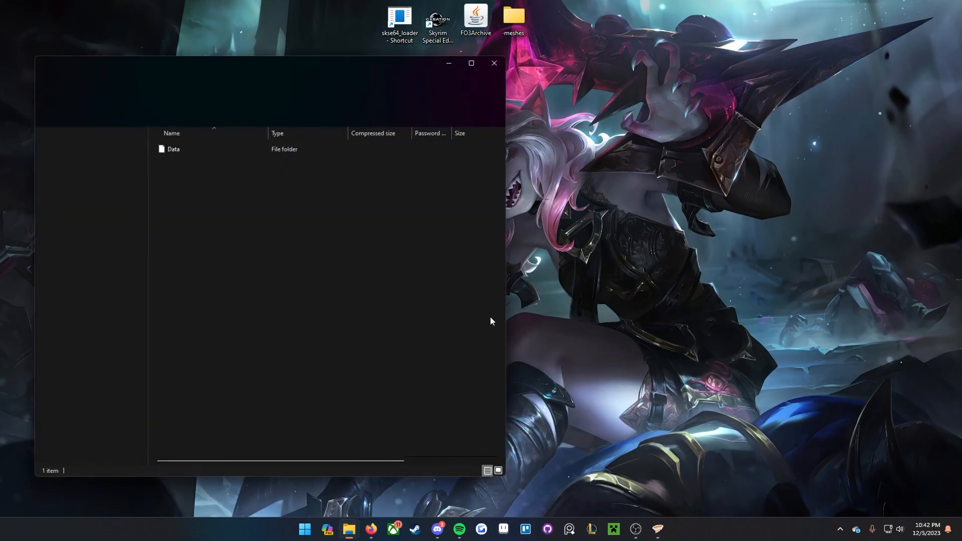
left_click(228, 155)
double_click(227, 155)
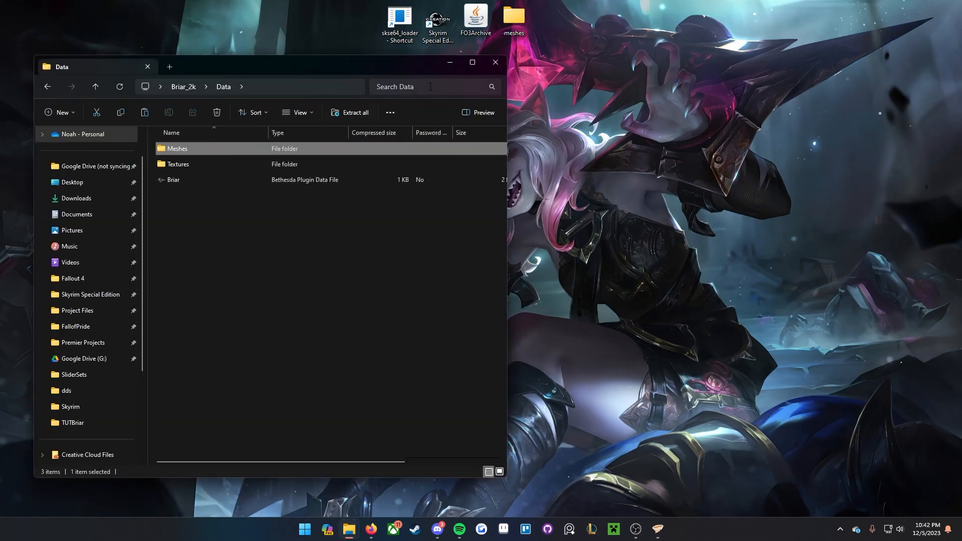
left_click(496, 62)
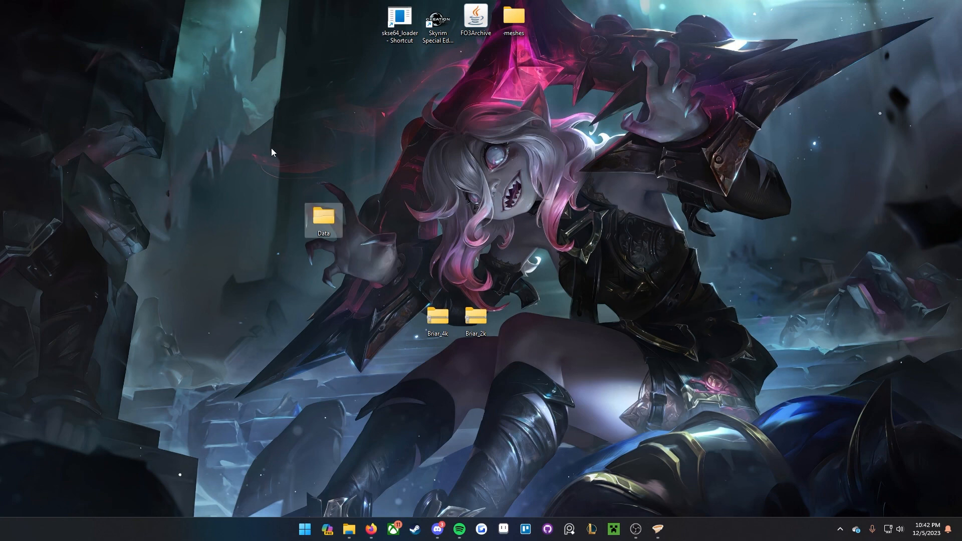